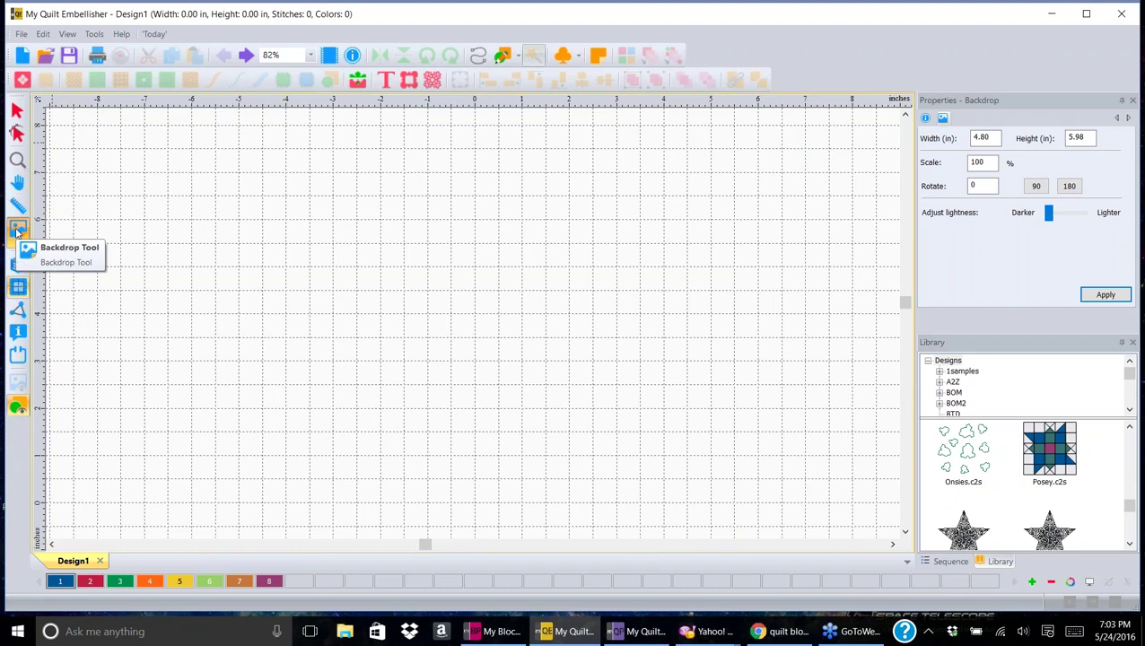
- Start loading a backdrop with the Backdrop tool and look through the pictures in the Images folder
click(17, 231)
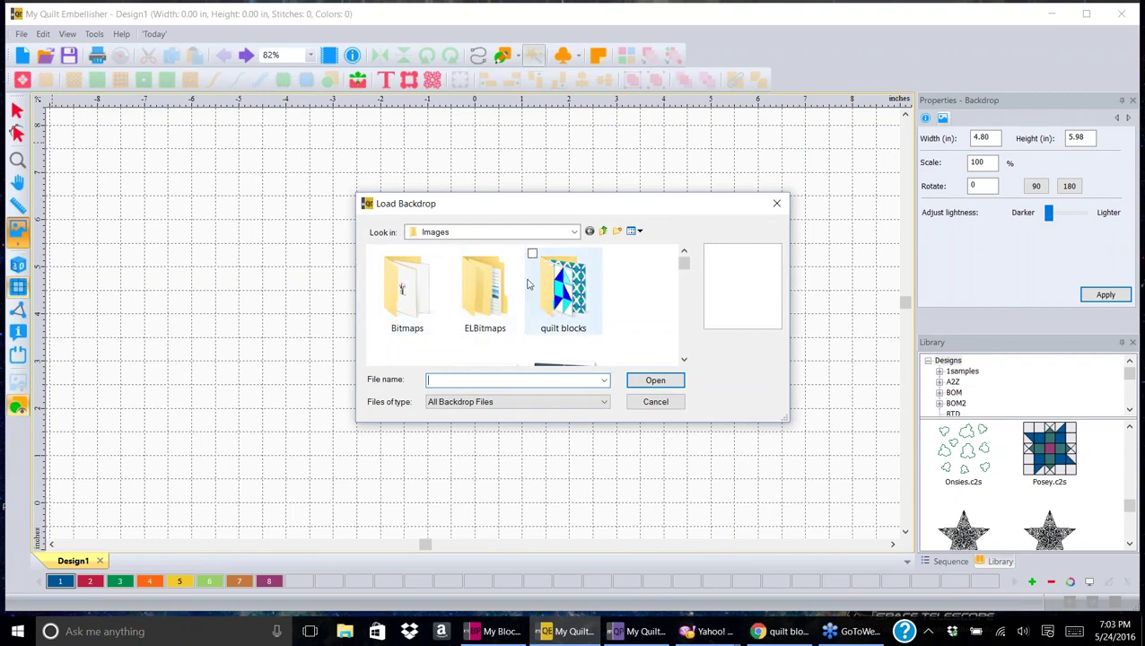
click(573, 232)
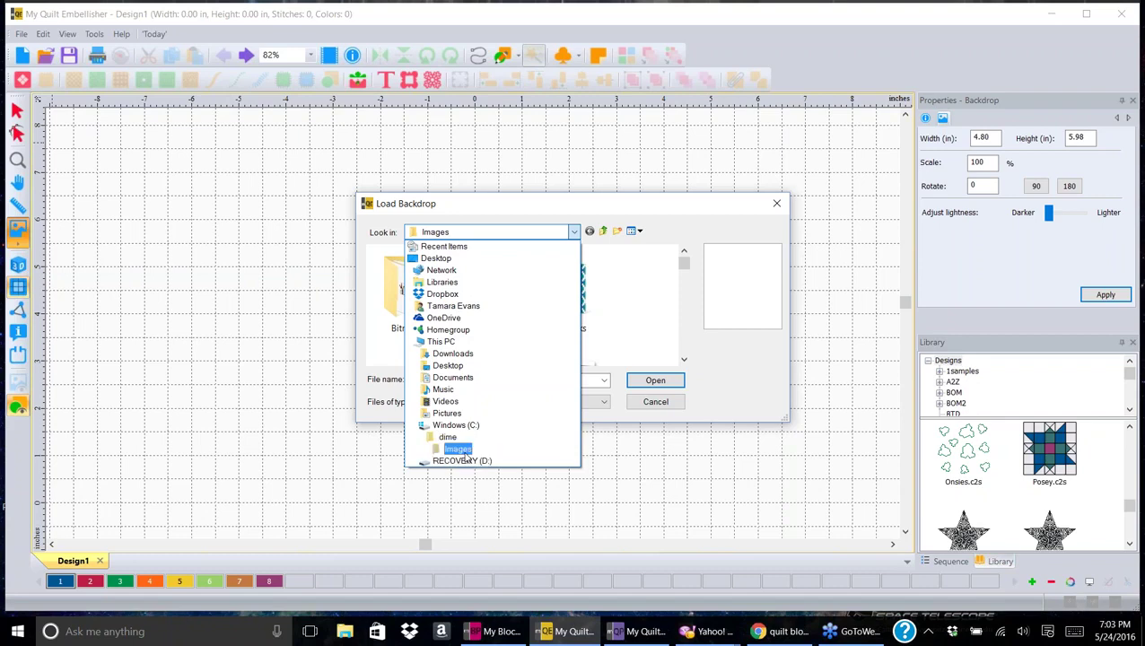
click(459, 448)
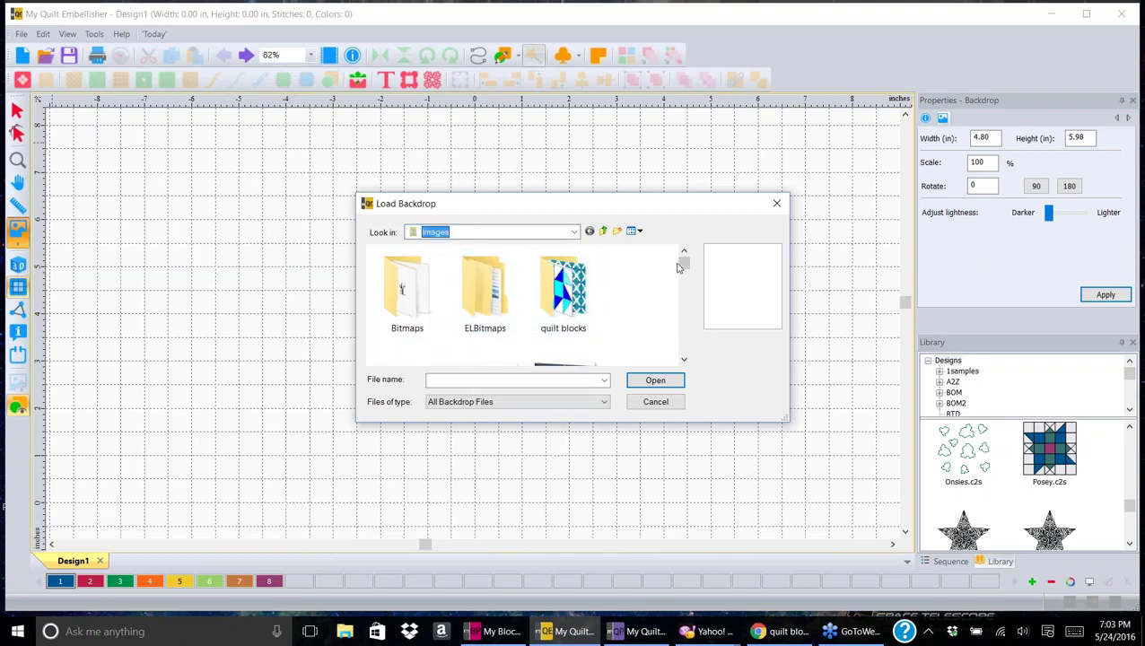
click(684, 361)
click(684, 361)
click(684, 360)
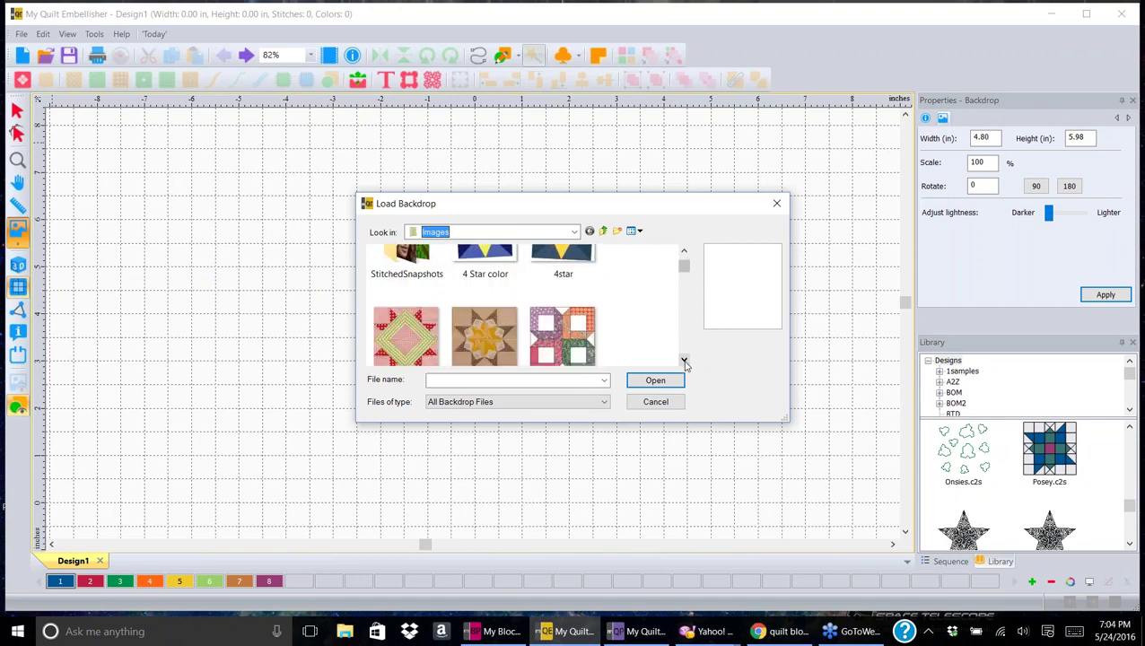
click(684, 360)
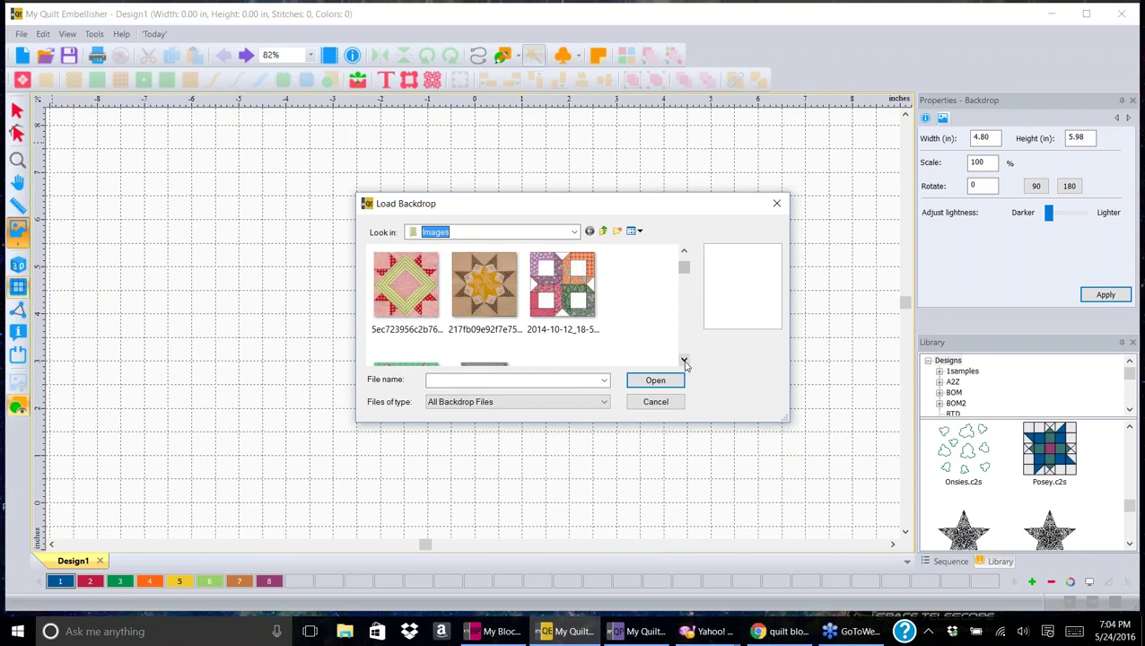
click(684, 361)
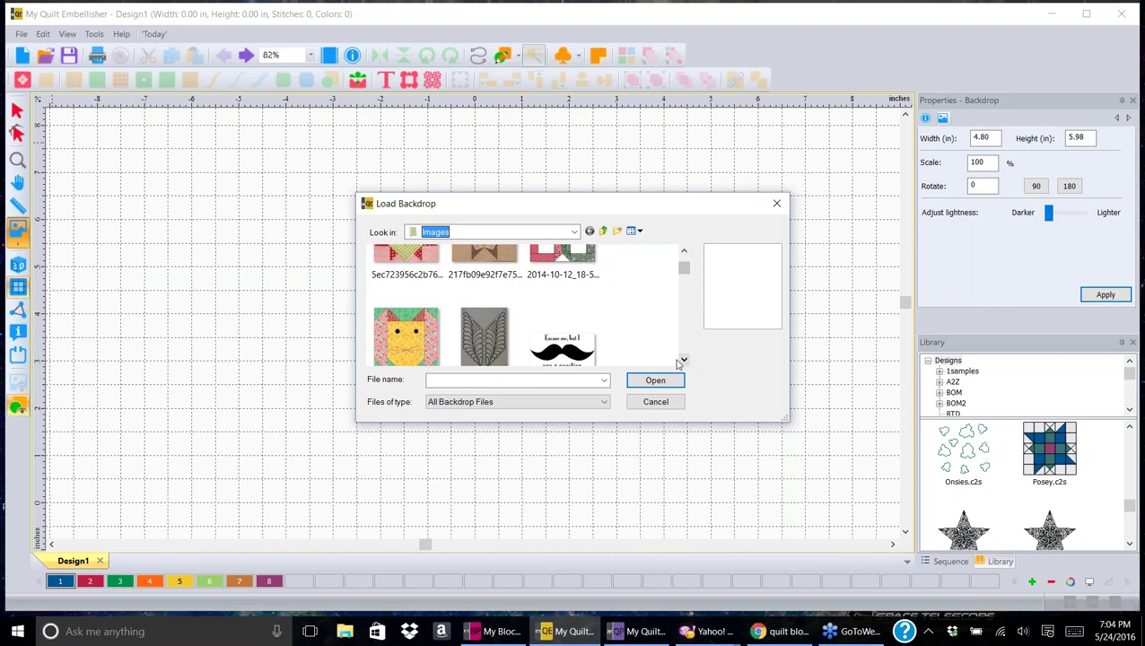
click(683, 360)
click(684, 361)
click(684, 361)
click(684, 361)
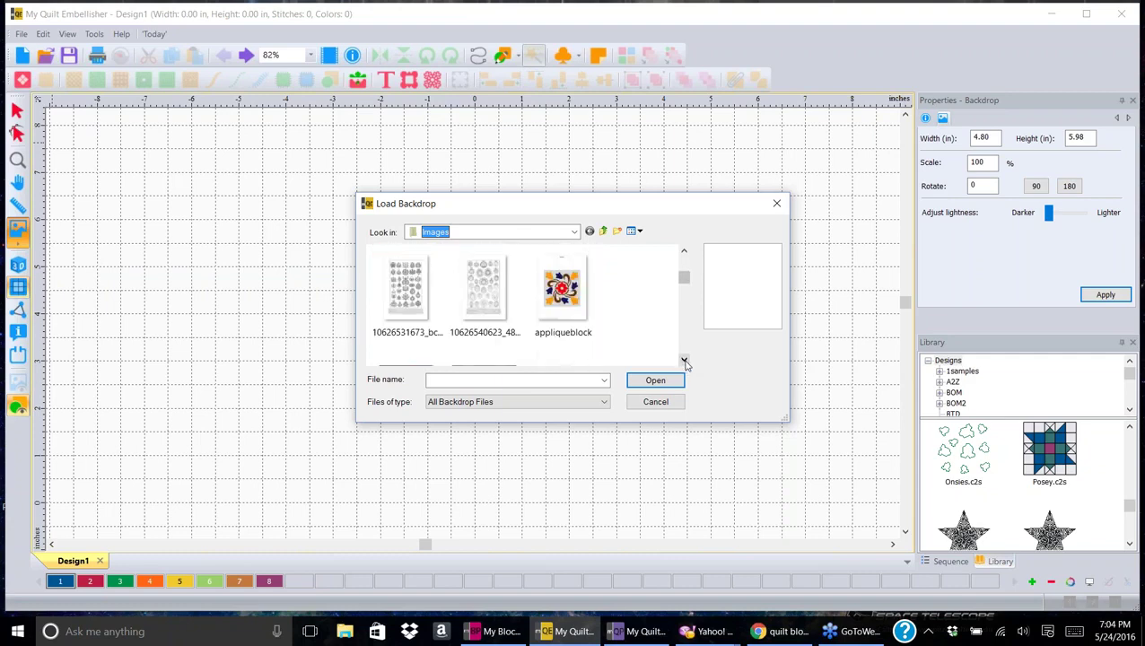
click(684, 361)
click(684, 361)
click(683, 361)
click(684, 360)
click(684, 360)
click(684, 361)
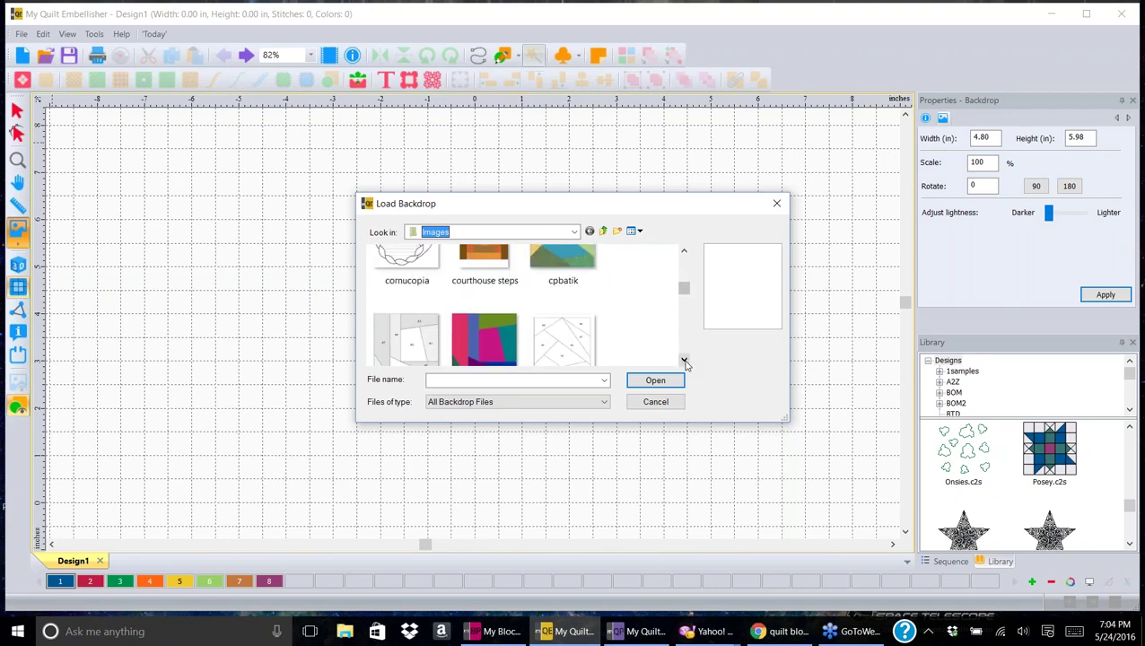
- Load block1 from the quilt blocks folder as the backdrop and examine the edges of its shapes up close
drag(683, 293, 686, 263)
click(569, 271)
click(655, 380)
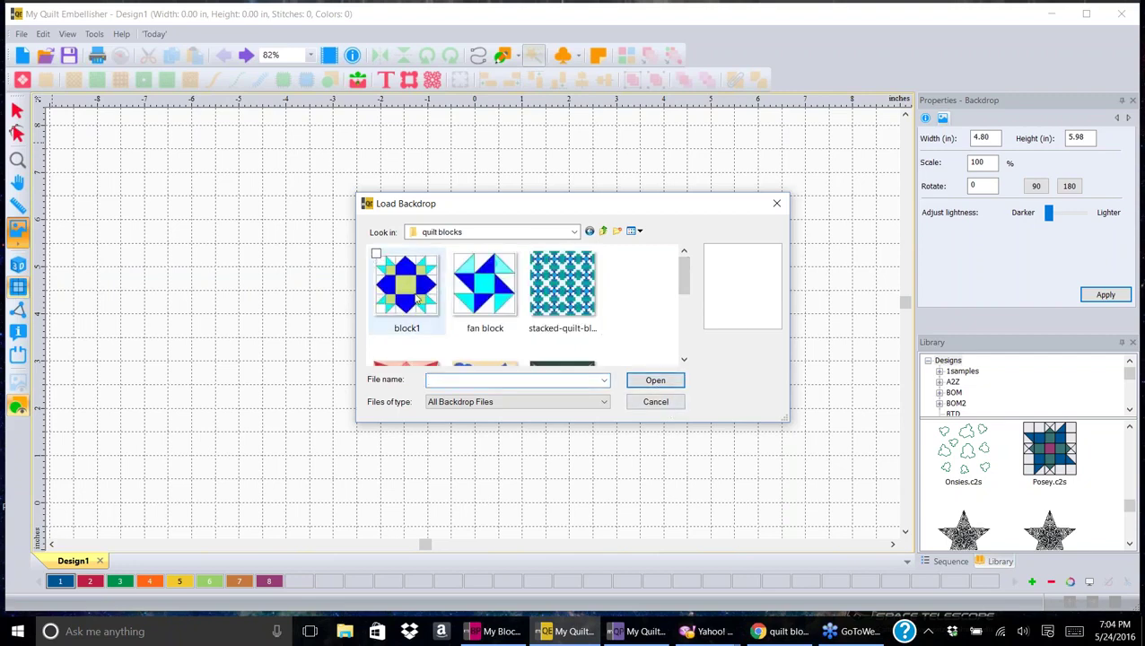
click(432, 302)
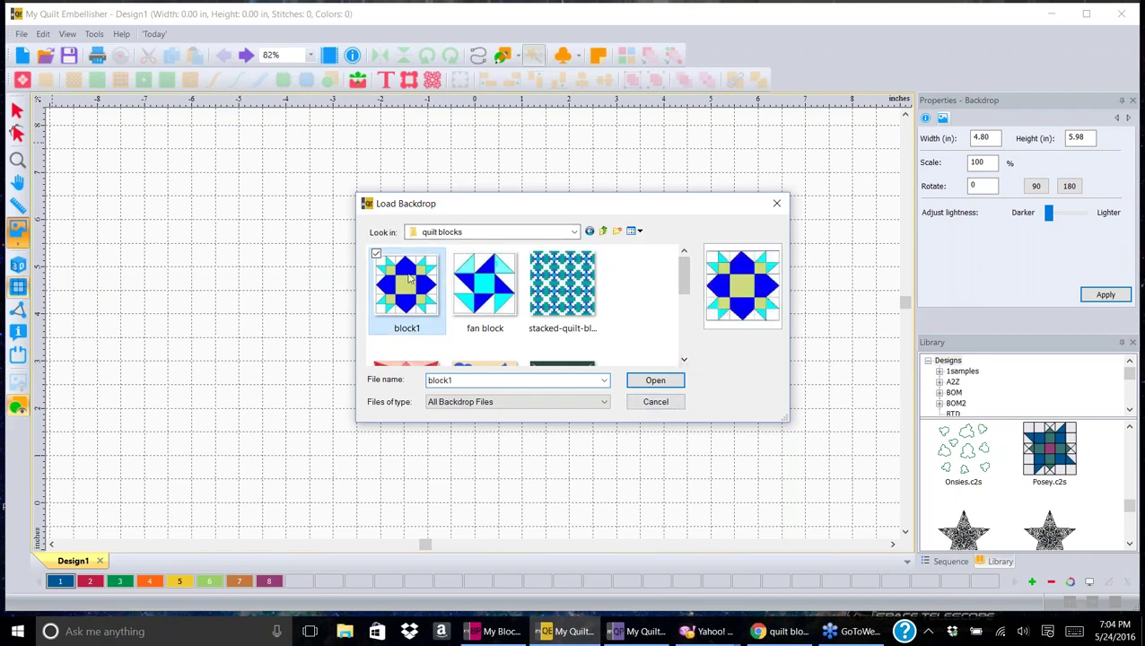
click(655, 381)
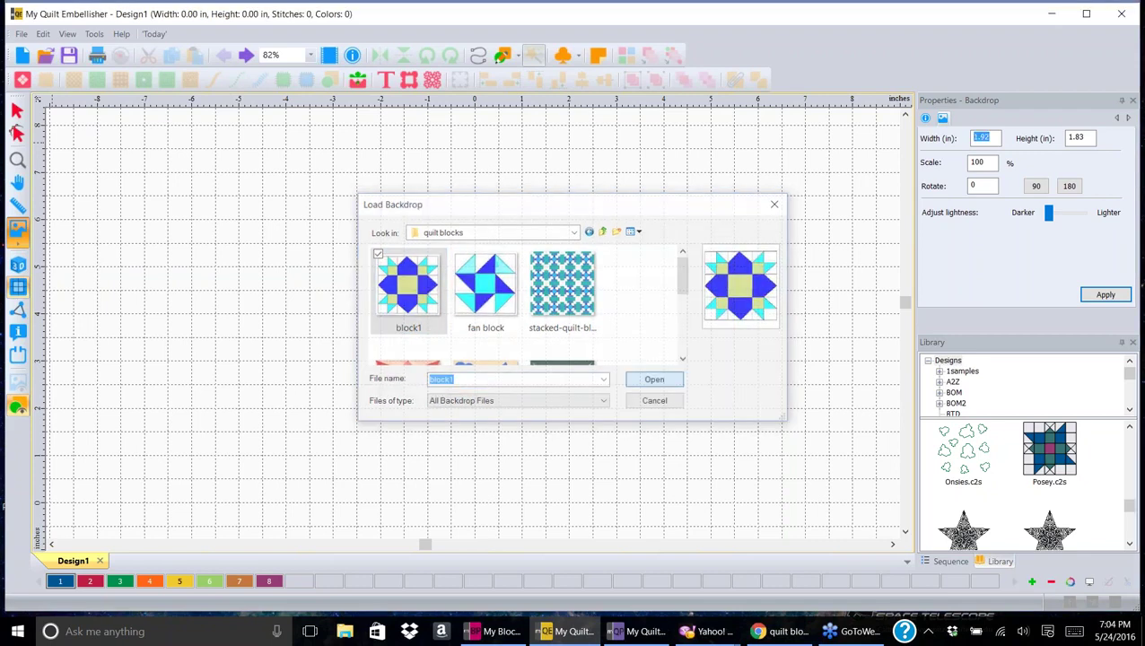
scroll(446, 260, up, 5)
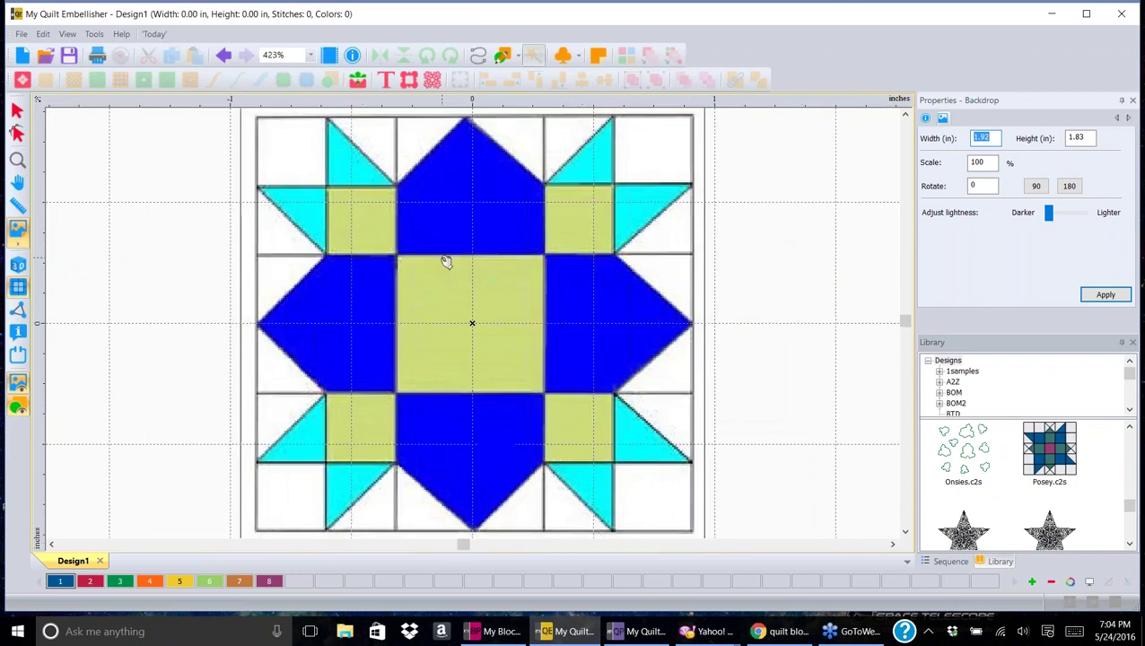
scroll(446, 260, up, 3)
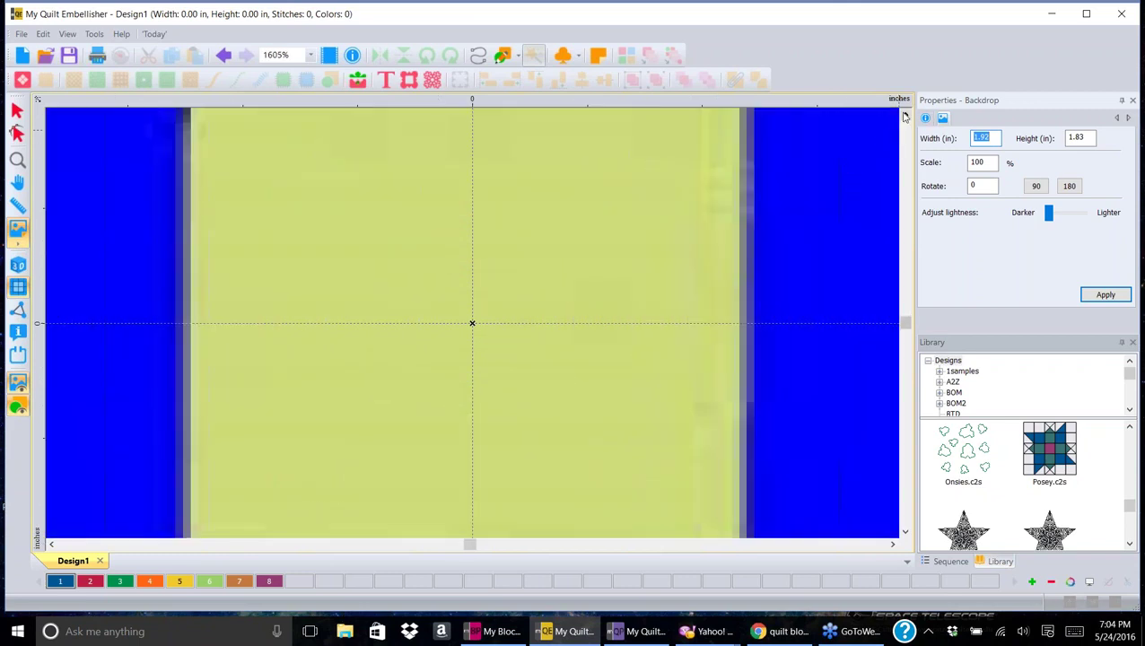
drag(904, 117, 905, 116)
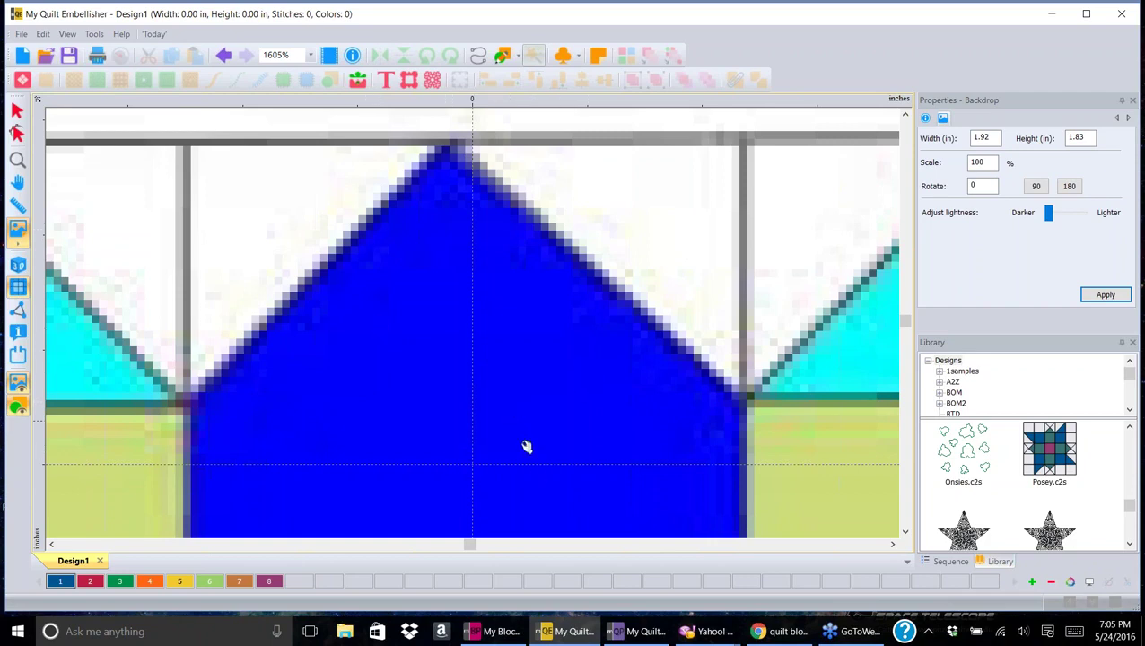
- Switch to Chrome and look through the image search results for quilt blocks
click(786, 638)
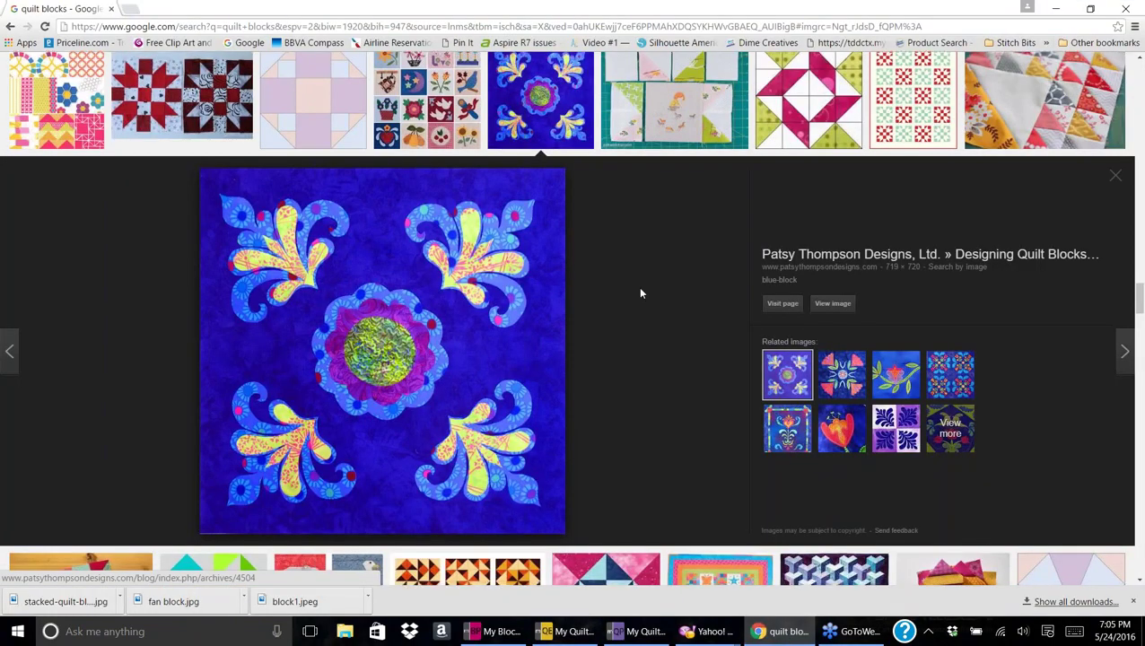
scroll(641, 293, down, 1)
scroll(641, 293, up, 5)
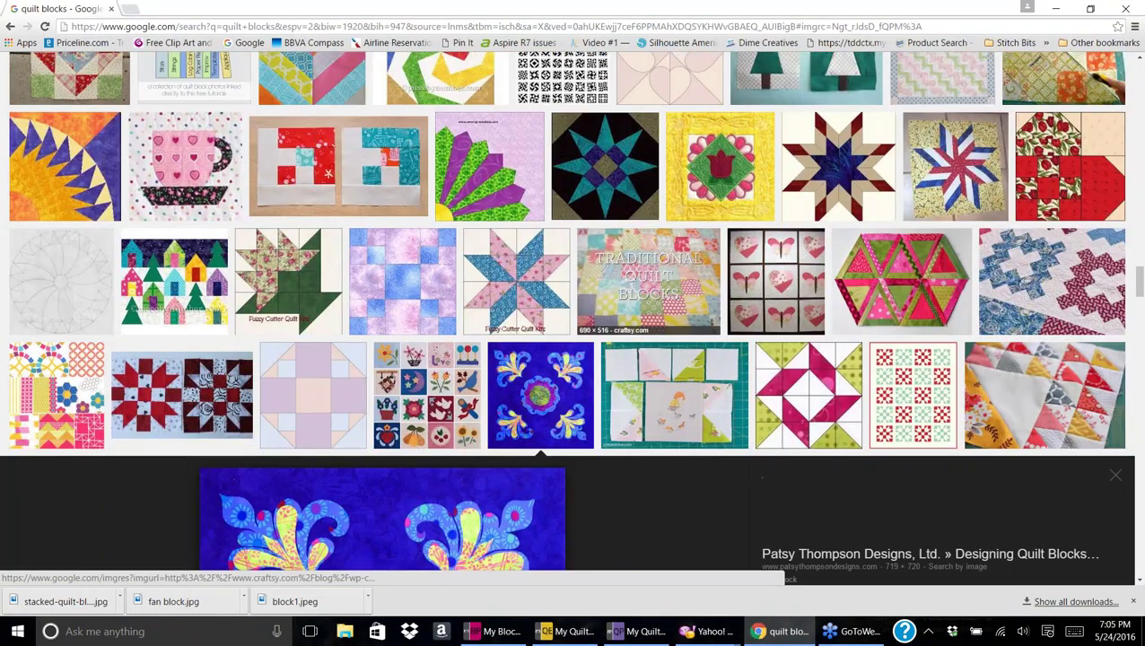
scroll(641, 293, up, 4)
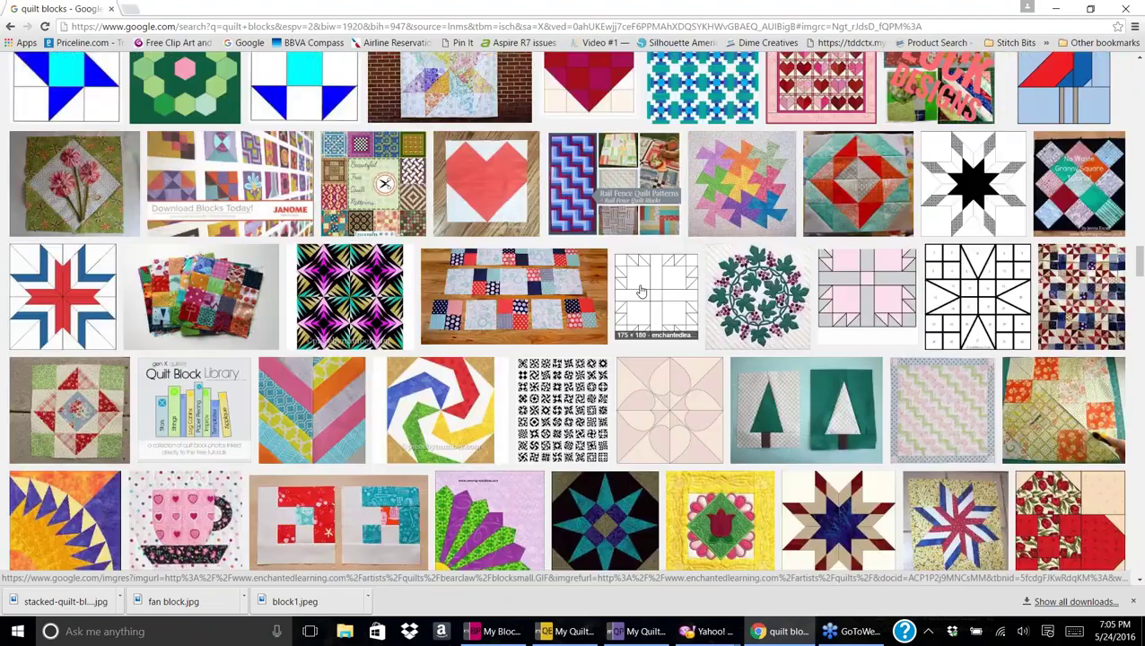
scroll(641, 292, up, 5)
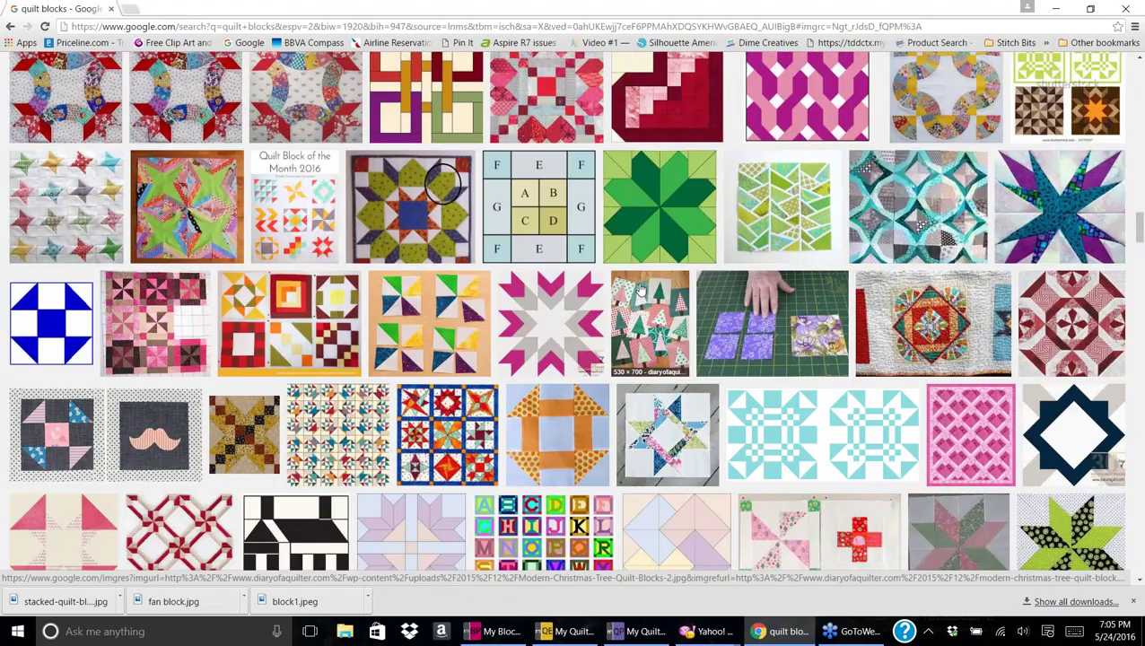
scroll(641, 292, up, 5)
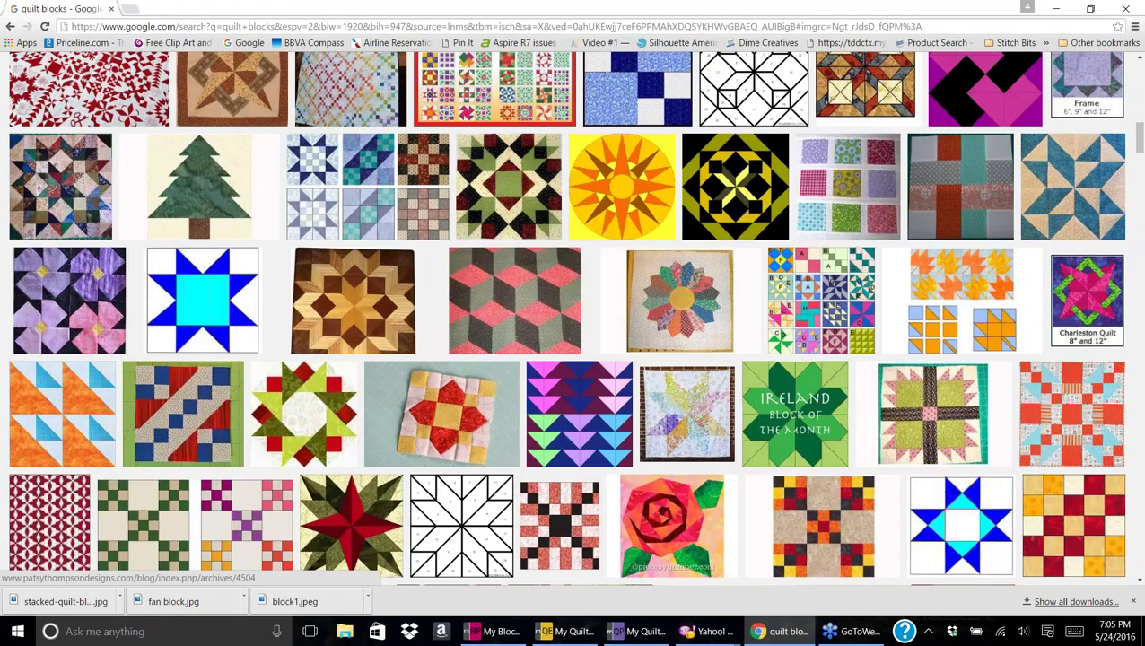
scroll(120, 112, up, 10)
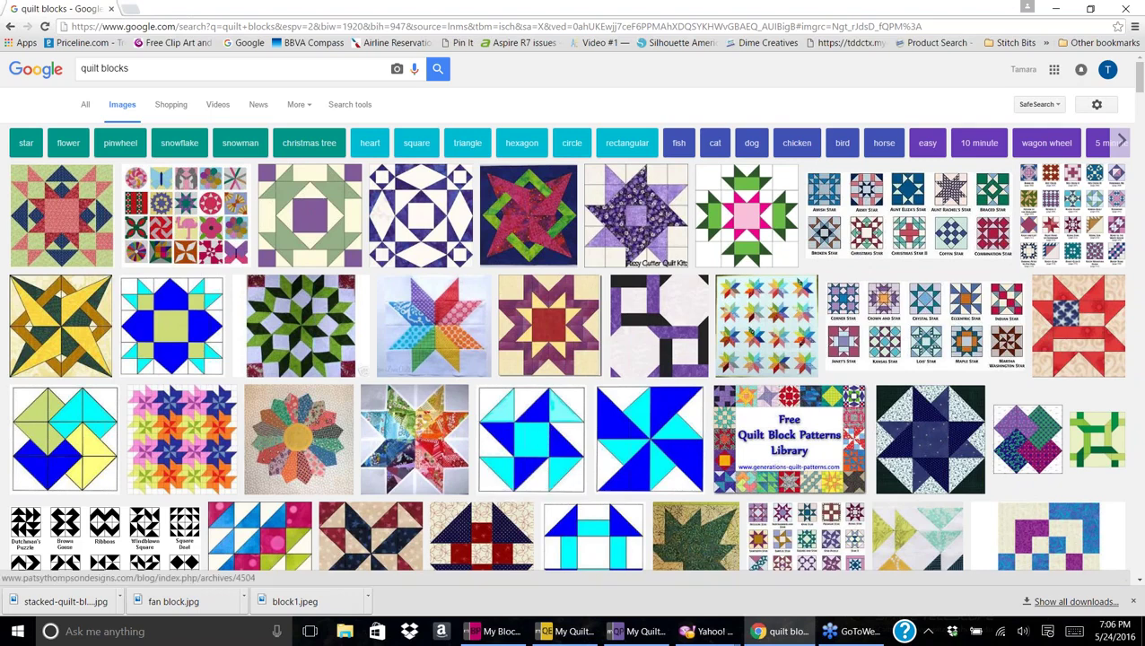
- Save the scrappy rainbow star quilt block picture as a JPG in the quilt blocks folder and return to My Quilt Embellisher
click(406, 449)
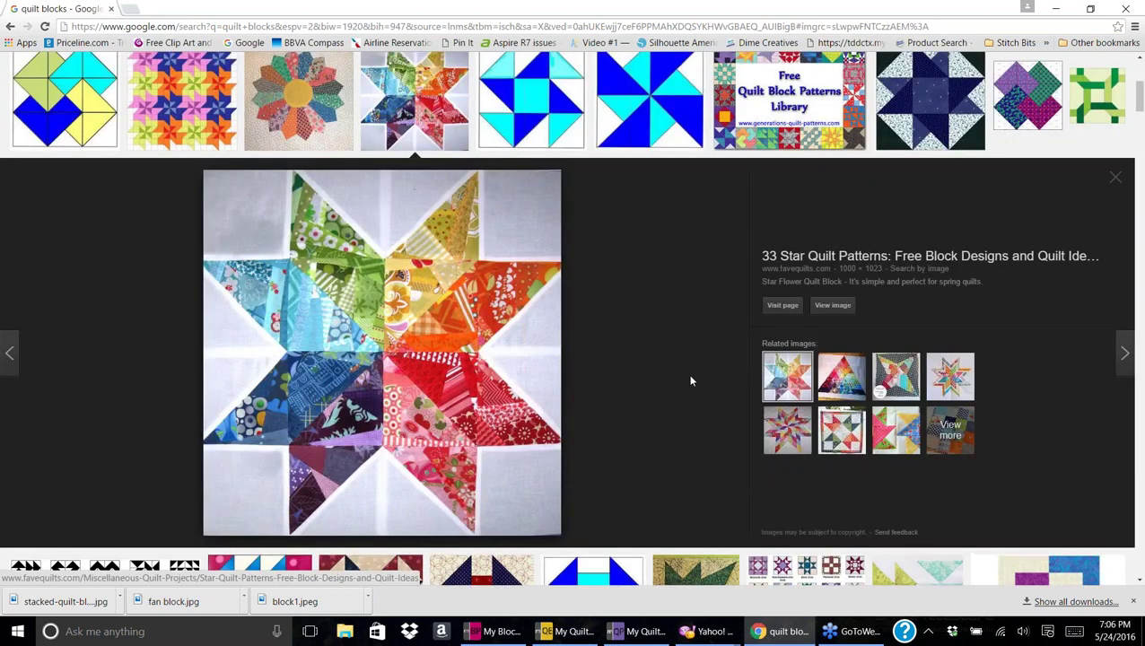
right_click(360, 345)
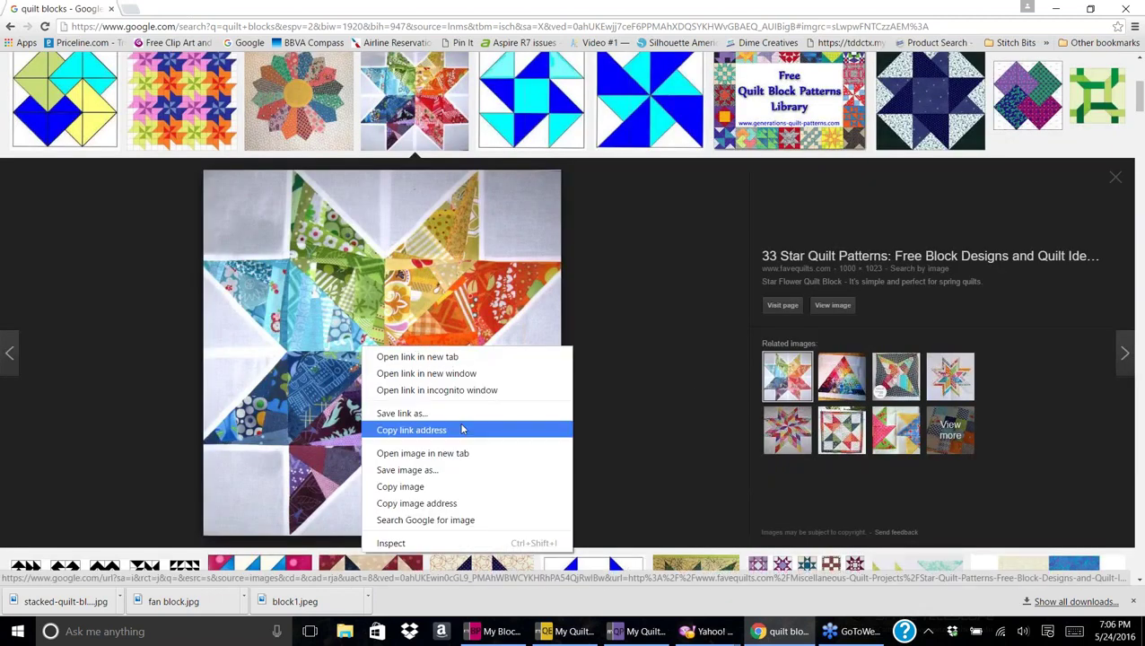
click(457, 474)
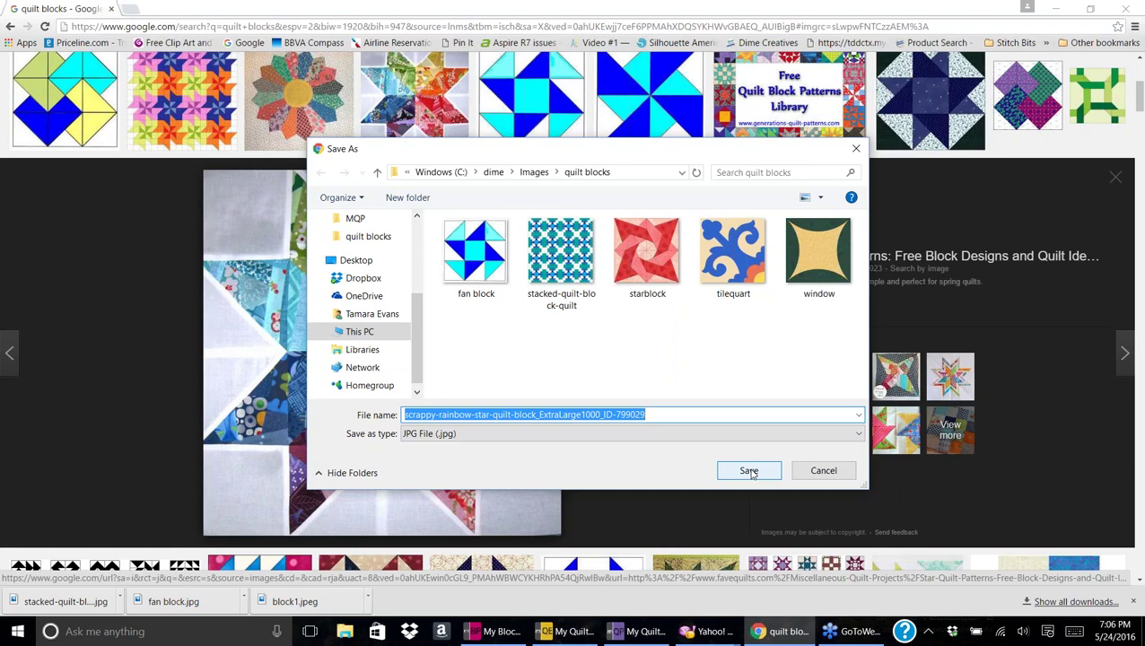
click(750, 472)
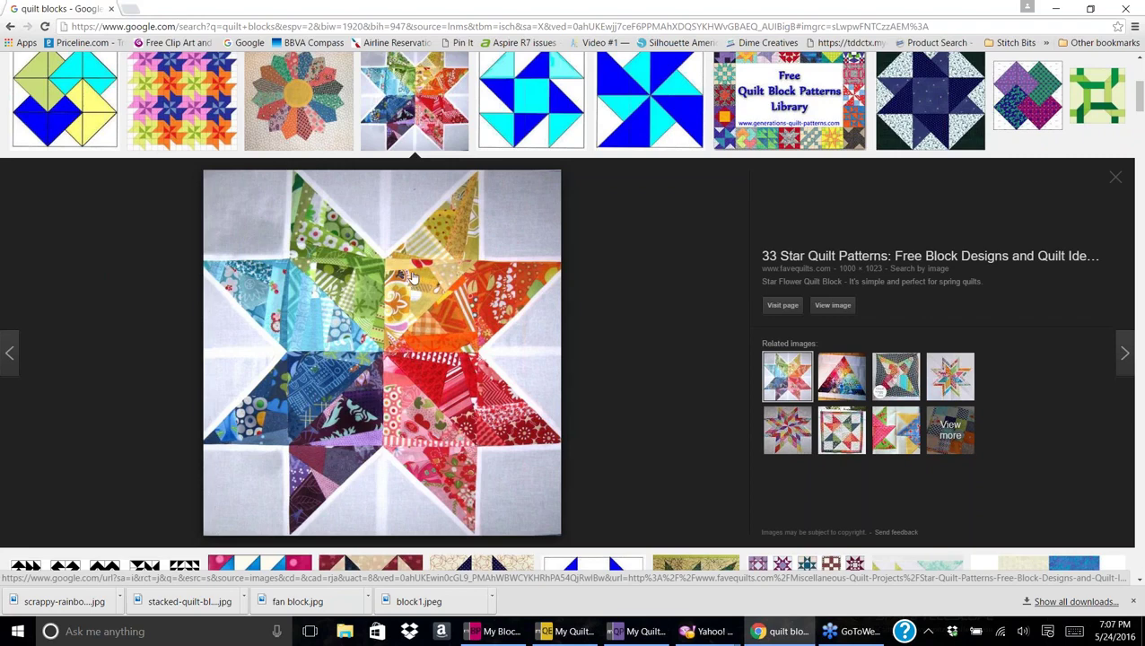
click(1058, 11)
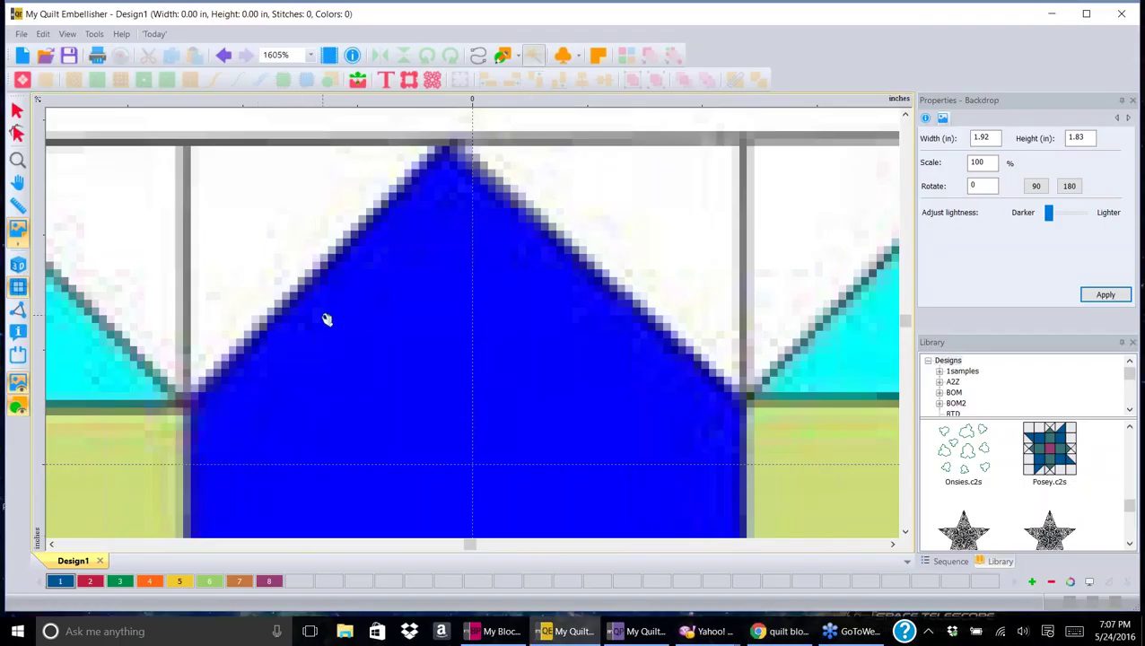
- Enlarge the block1 backdrop proportionally from its corner to about 4.97 by 4.73 in
scroll(327, 320, down, 2)
scroll(327, 320, down, 6)
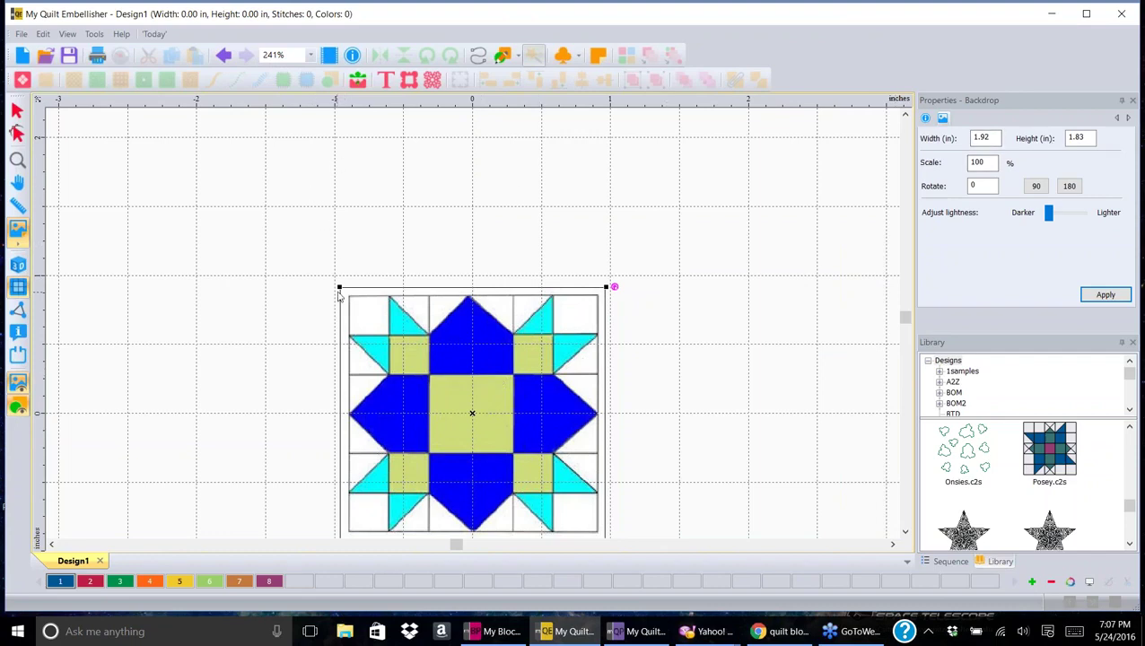
drag(339, 287, 92, 123)
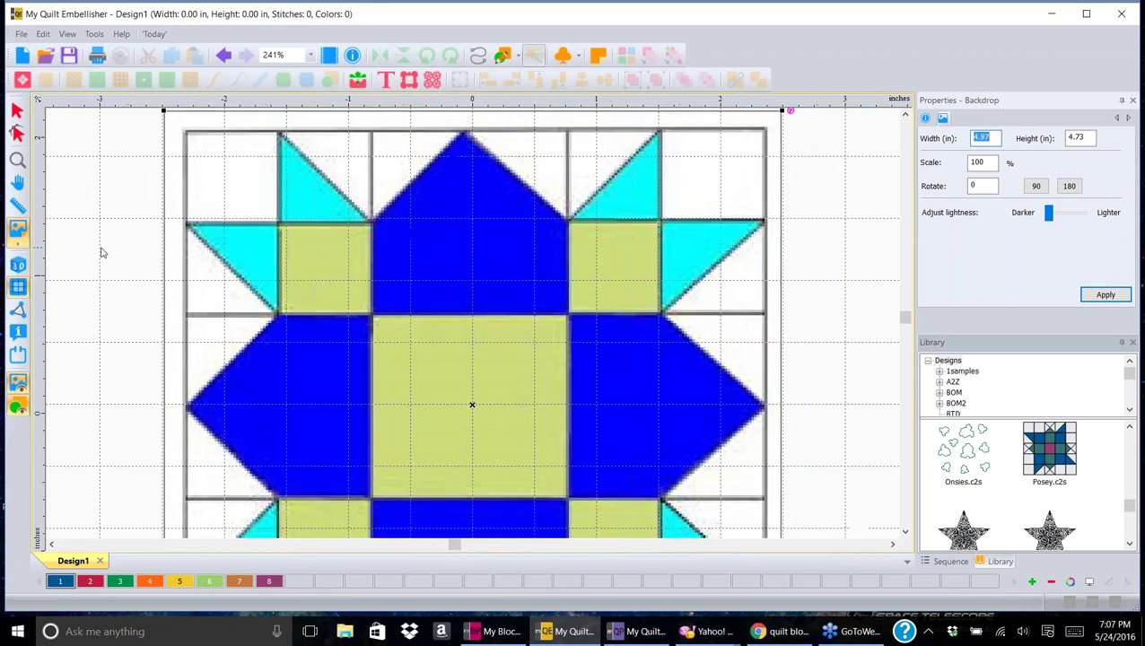
scroll(102, 252, down, 1)
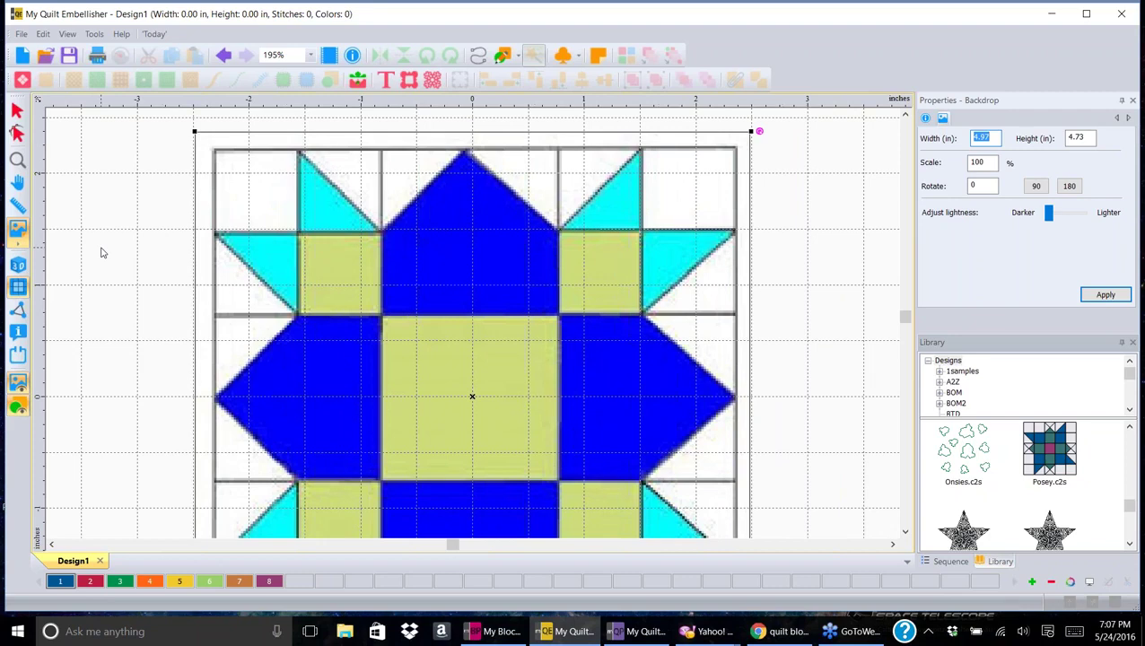
scroll(101, 252, down, 2)
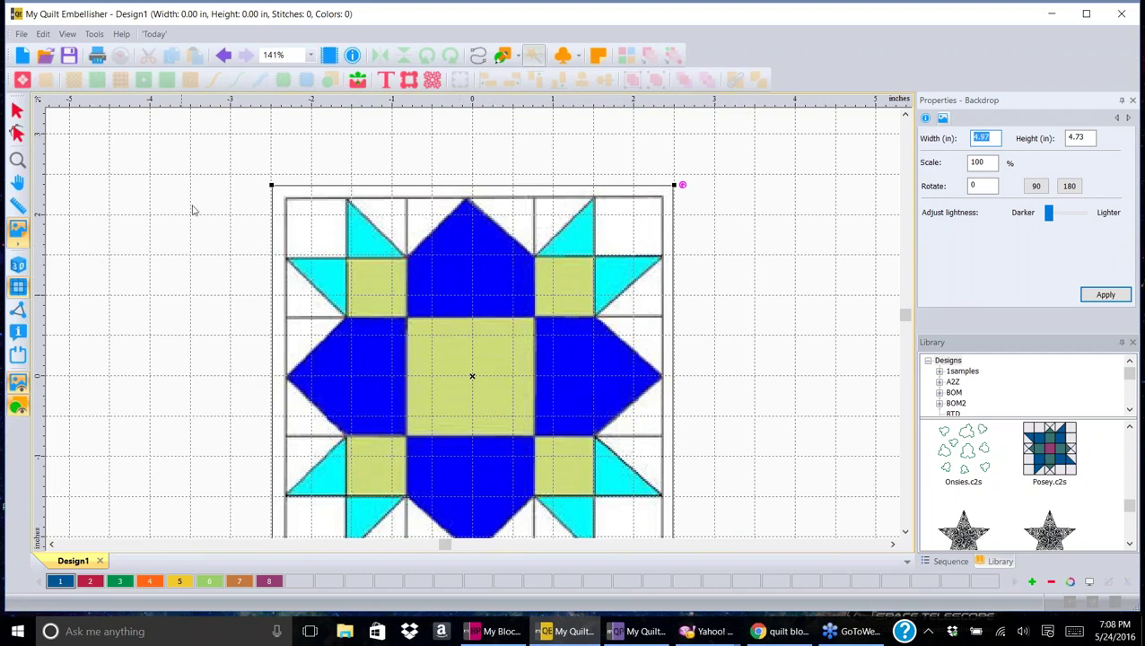
- Undo the enlargement of the block1 backdrop and its loading
click(223, 56)
click(223, 55)
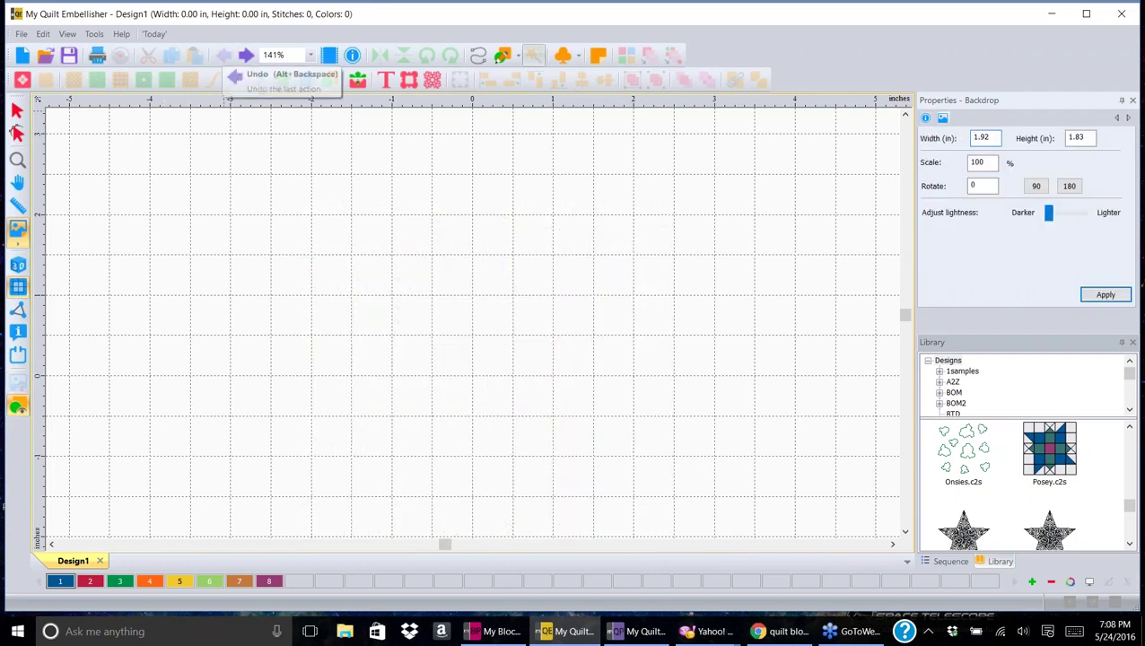
- Load the scrappy-rainbow-star-quilt-block picture from the quilt blocks folder as the backdrop
click(15, 229)
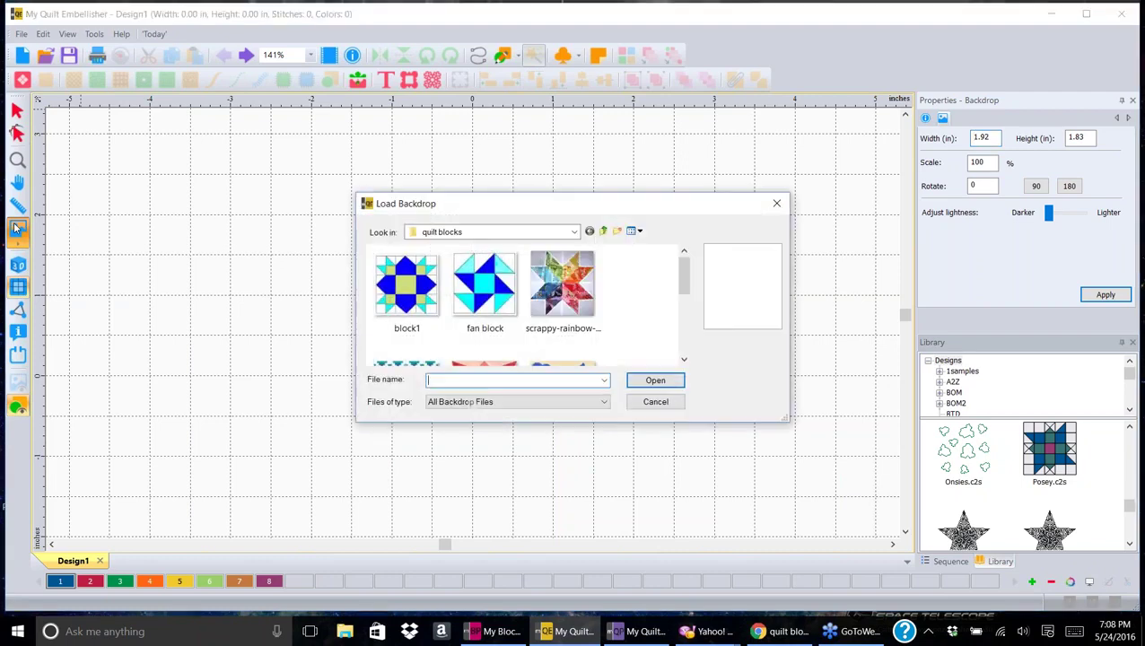
click(560, 292)
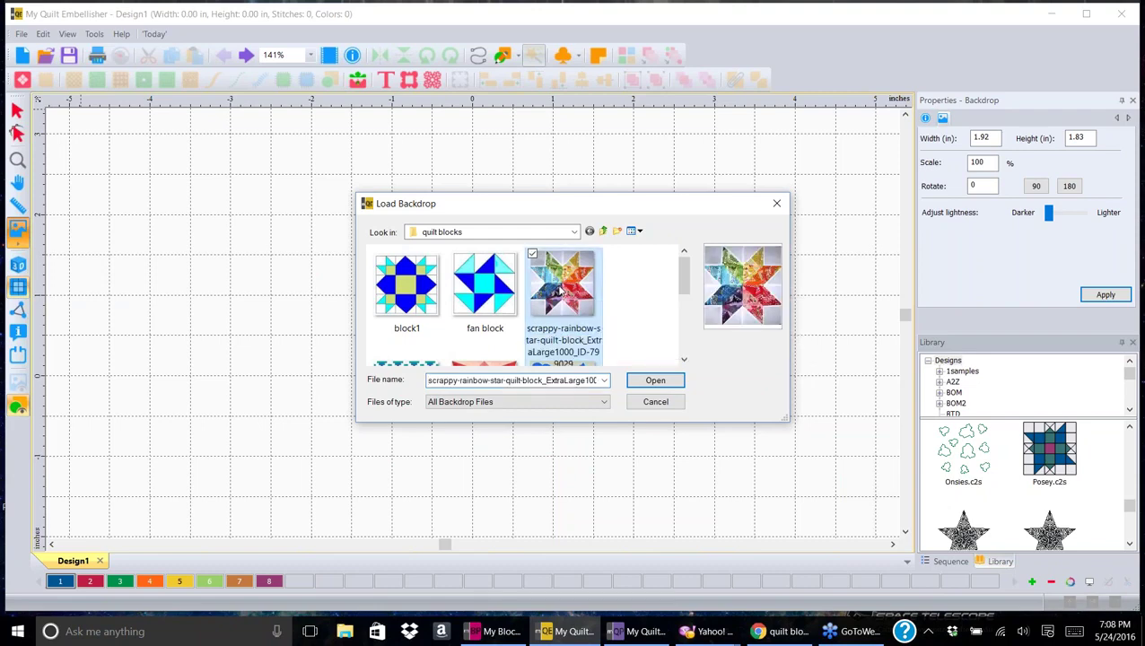
click(657, 381)
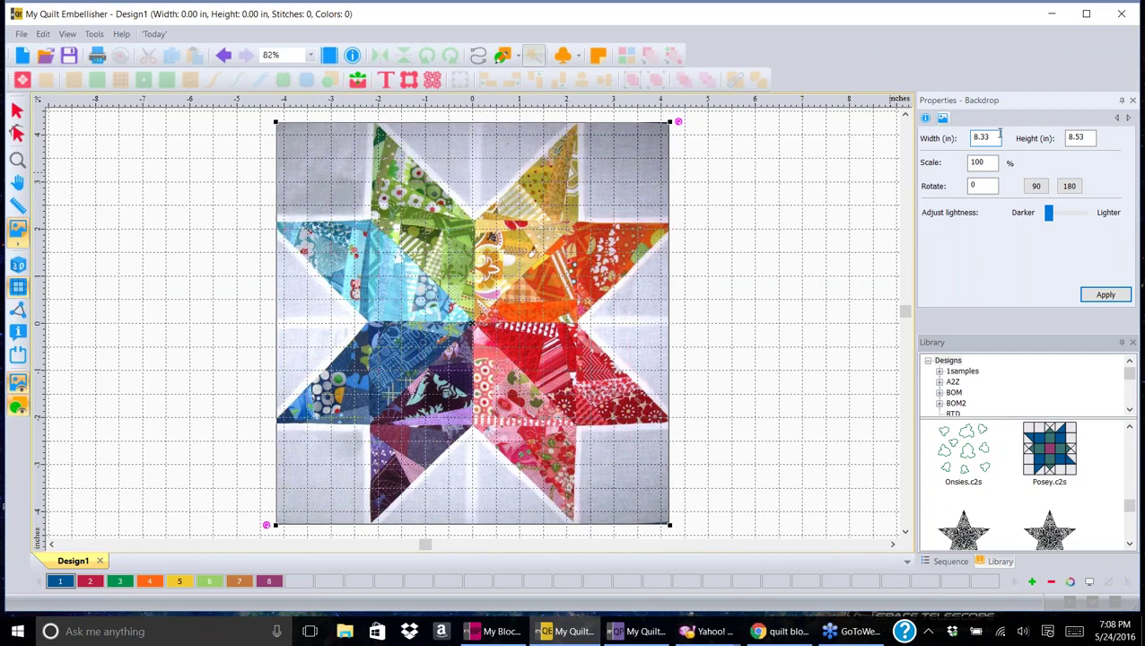
- Set the rainbow star backdrop's width to 12 in and apply it
drag(991, 136, 966, 130)
text(12)
click(1105, 295)
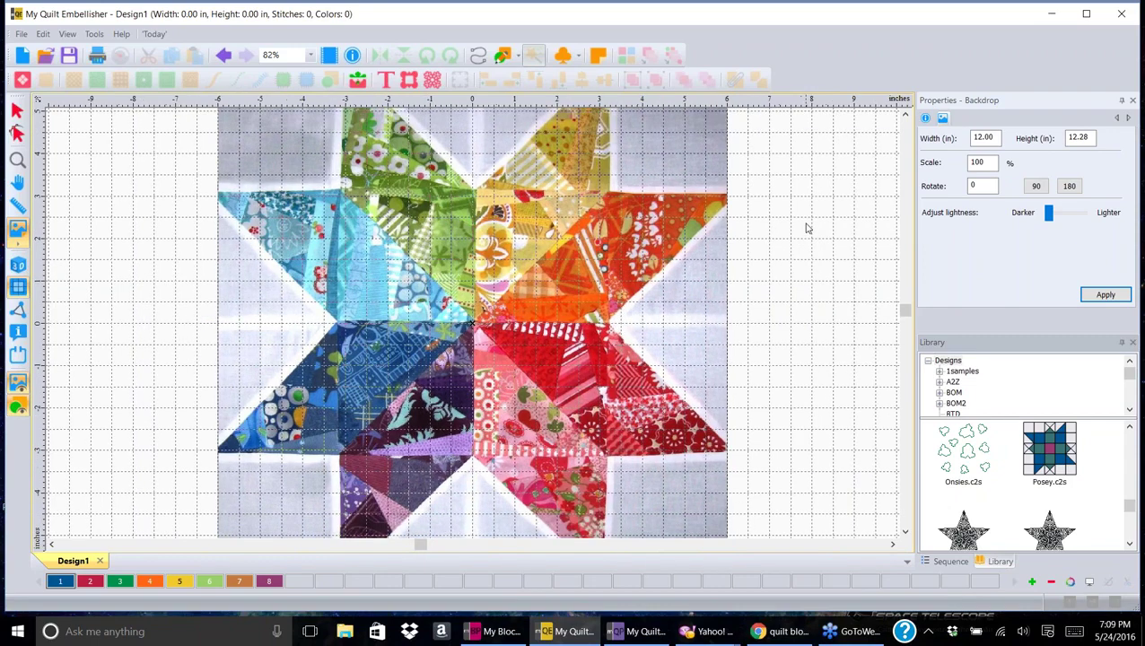
scroll(806, 228, down, 1)
scroll(805, 228, down, 1)
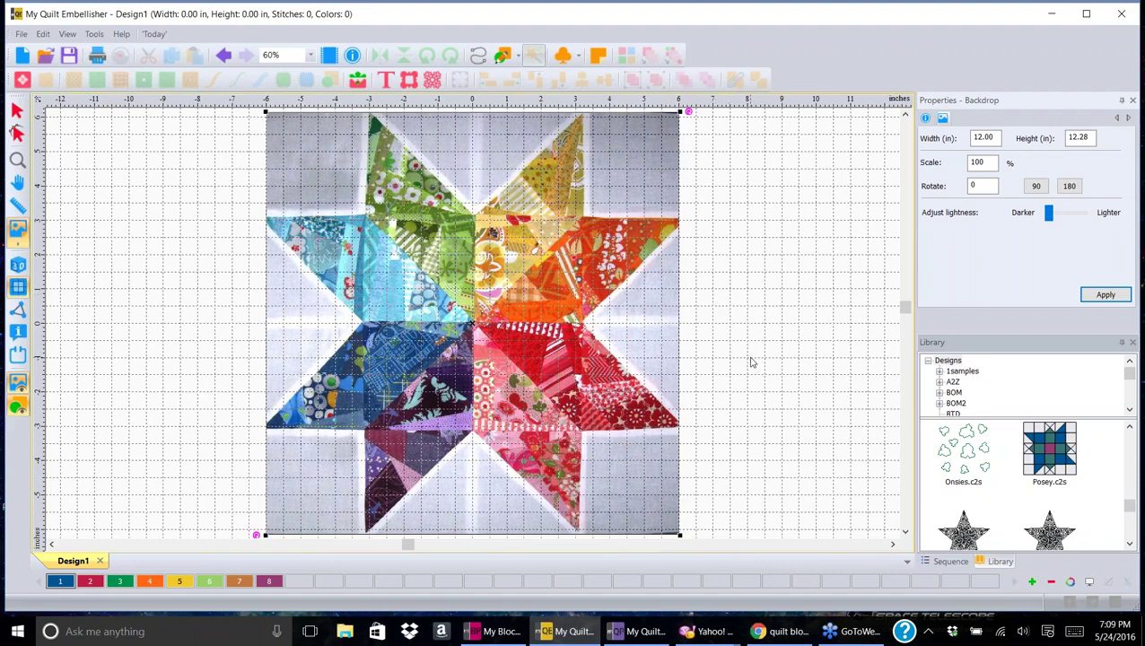
- Enlarge the rainbow star backdrop proportionally from its corner to about 12.97 by 13.27 in
scroll(752, 362, up, 1)
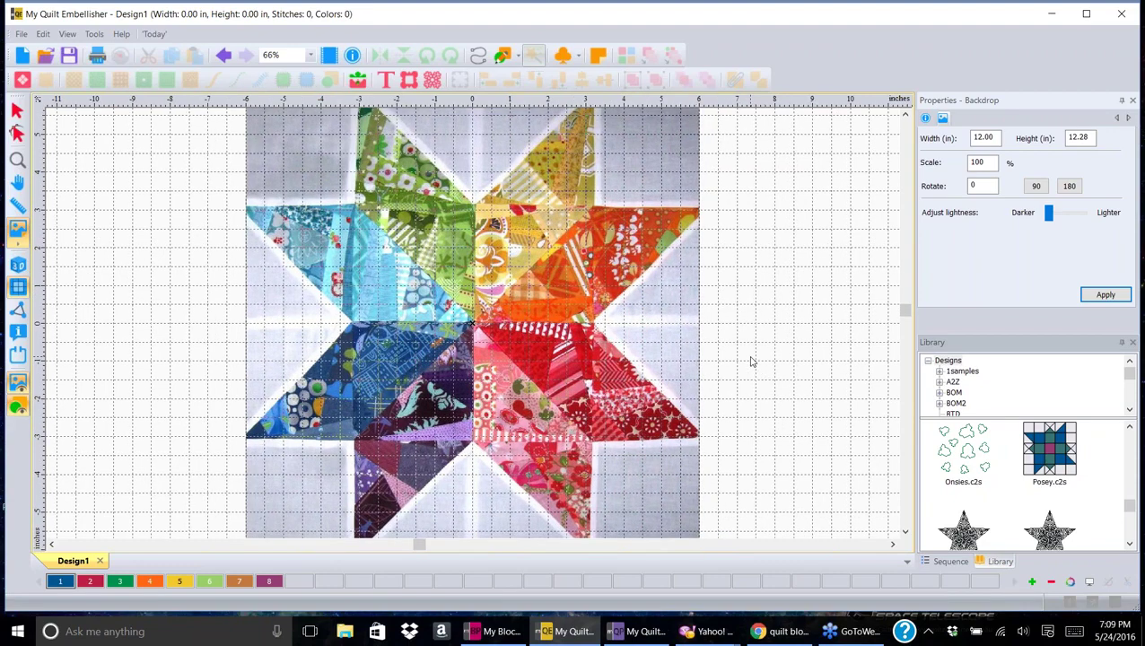
scroll(752, 362, up, 15)
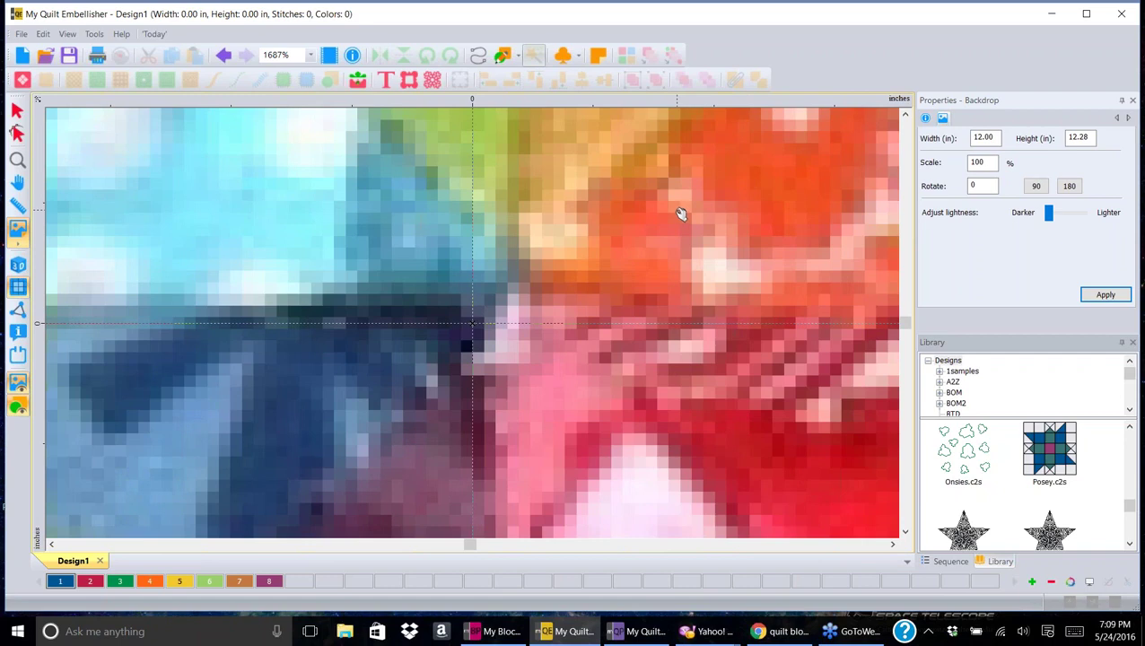
scroll(681, 214, down, 7)
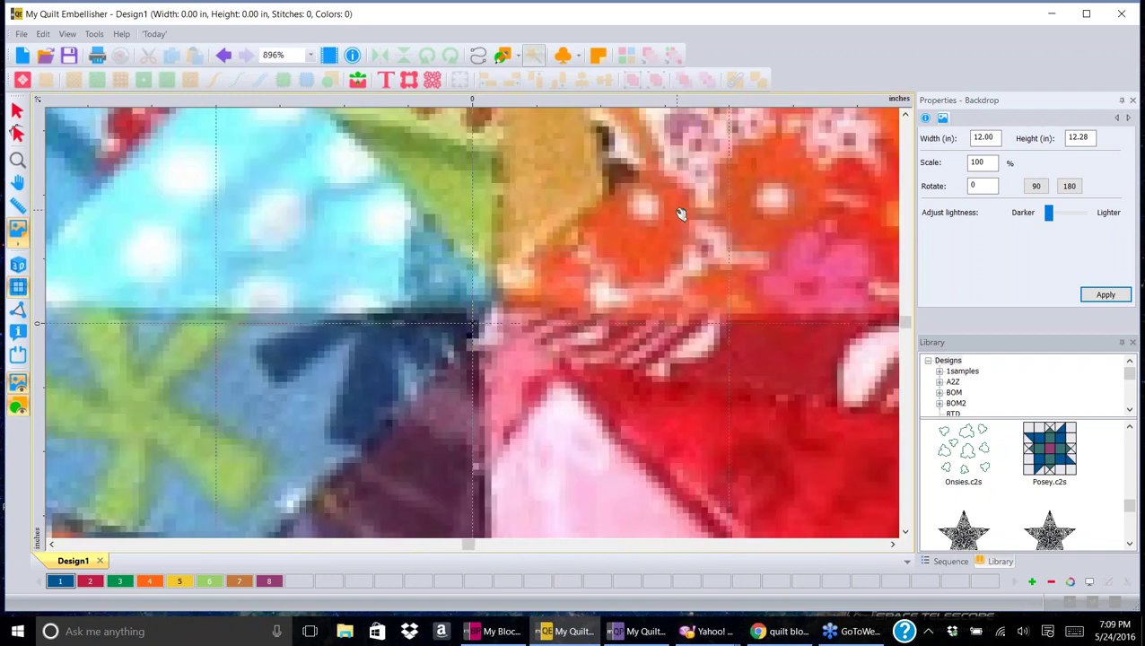
scroll(681, 215, down, 3)
scroll(681, 215, down, 3)
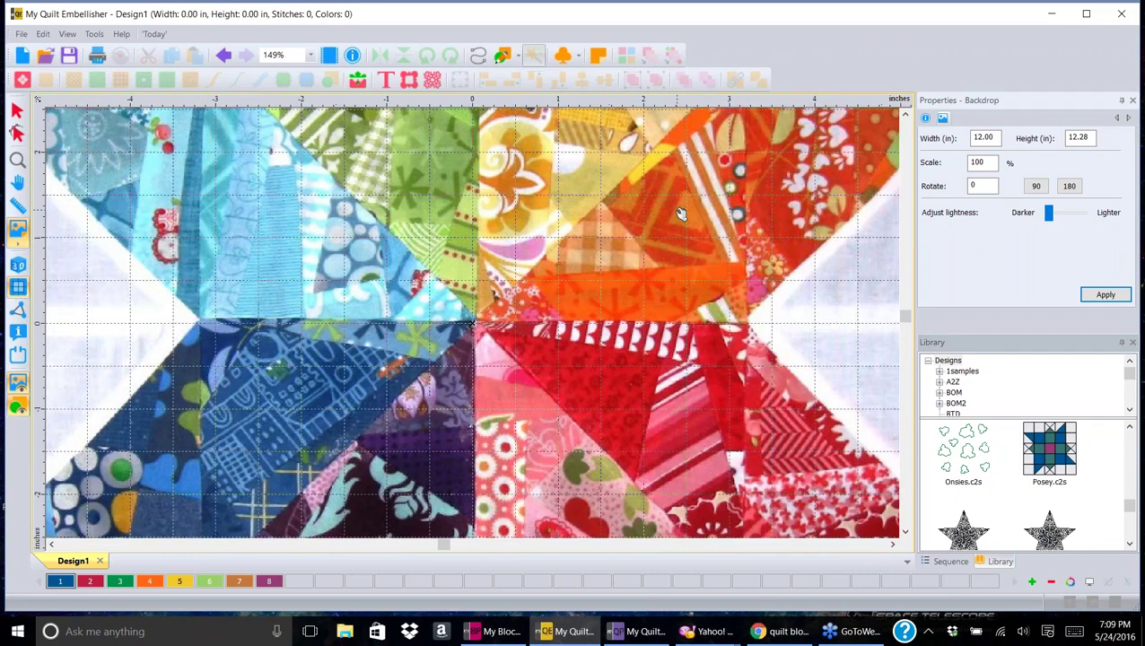
scroll(681, 214, down, 3)
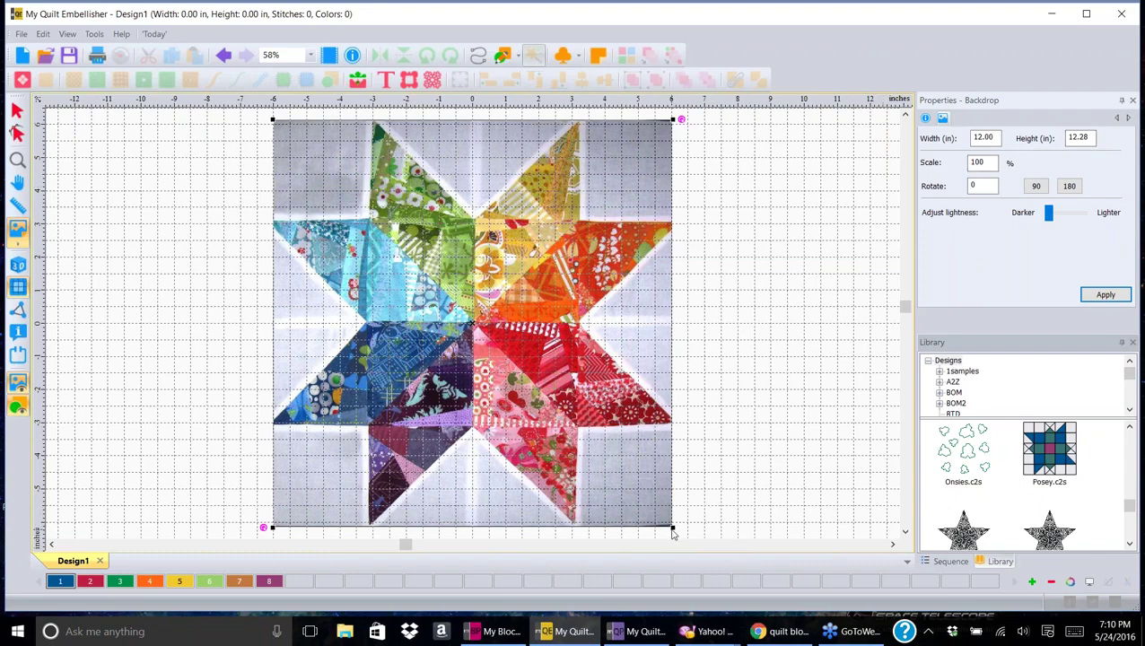
drag(674, 529, 690, 542)
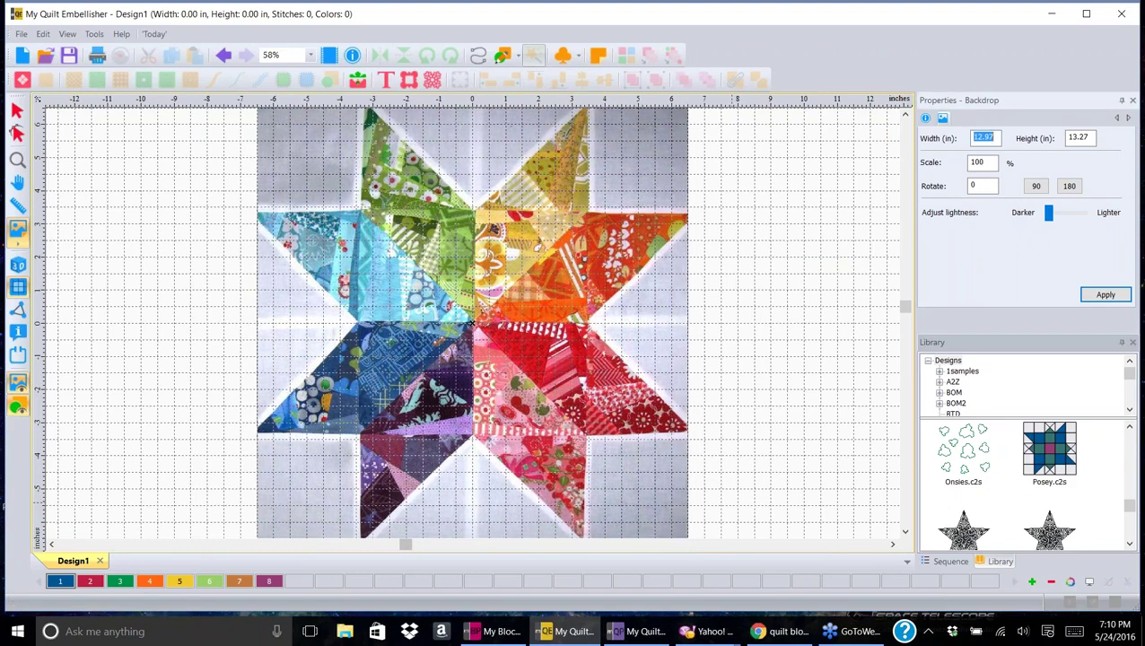
scroll(775, 306, down, 1)
scroll(774, 305, down, 1)
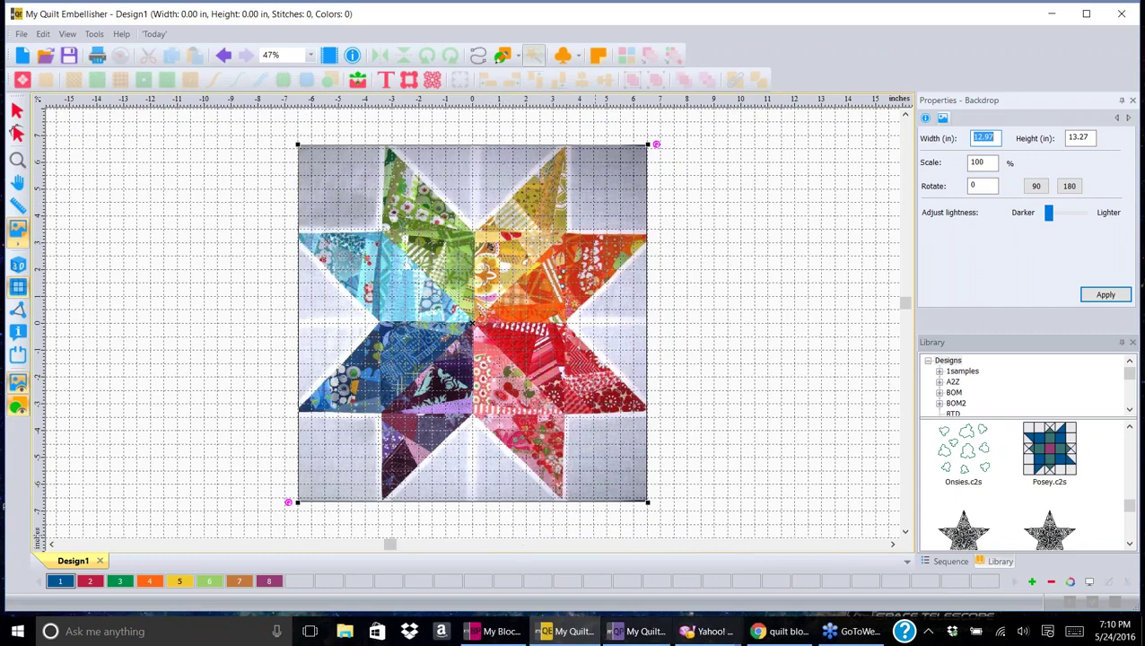
- Show the design's sequence list and open the backdrop properties with the rotation value selected for editing
click(951, 561)
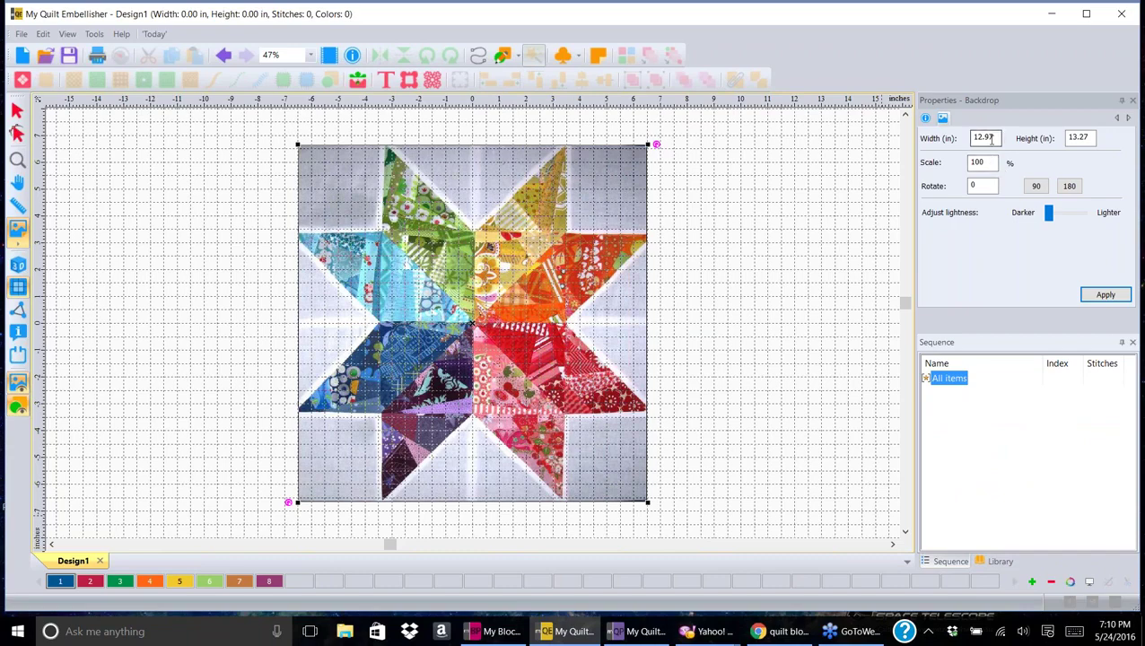
key(Escape)
click(942, 118)
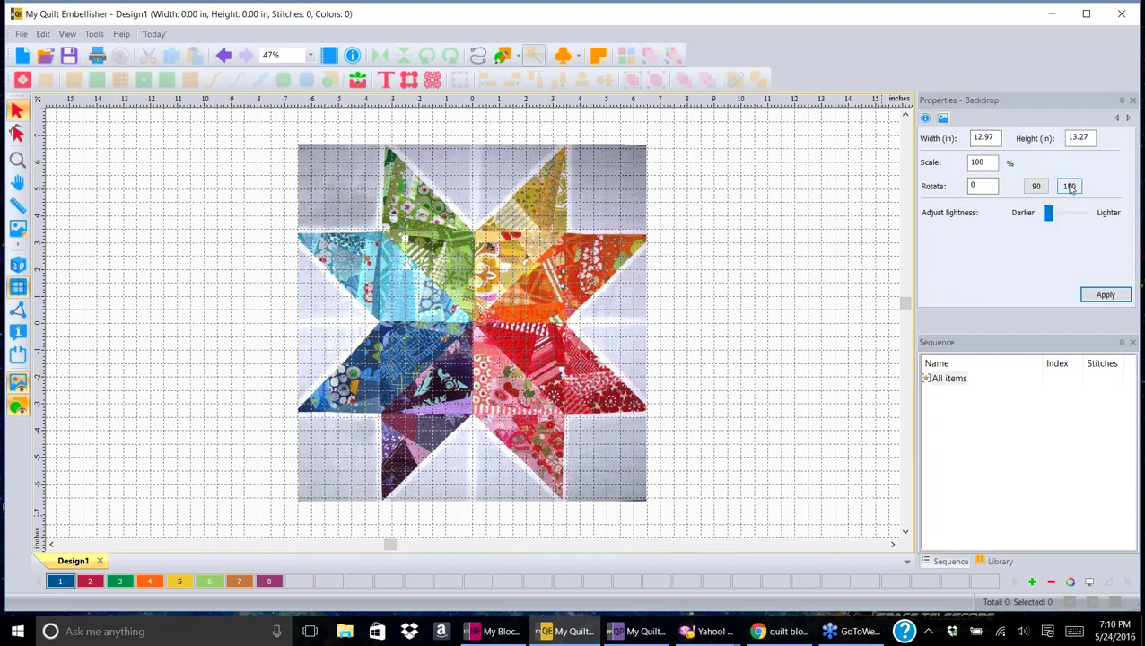
double_click(979, 186)
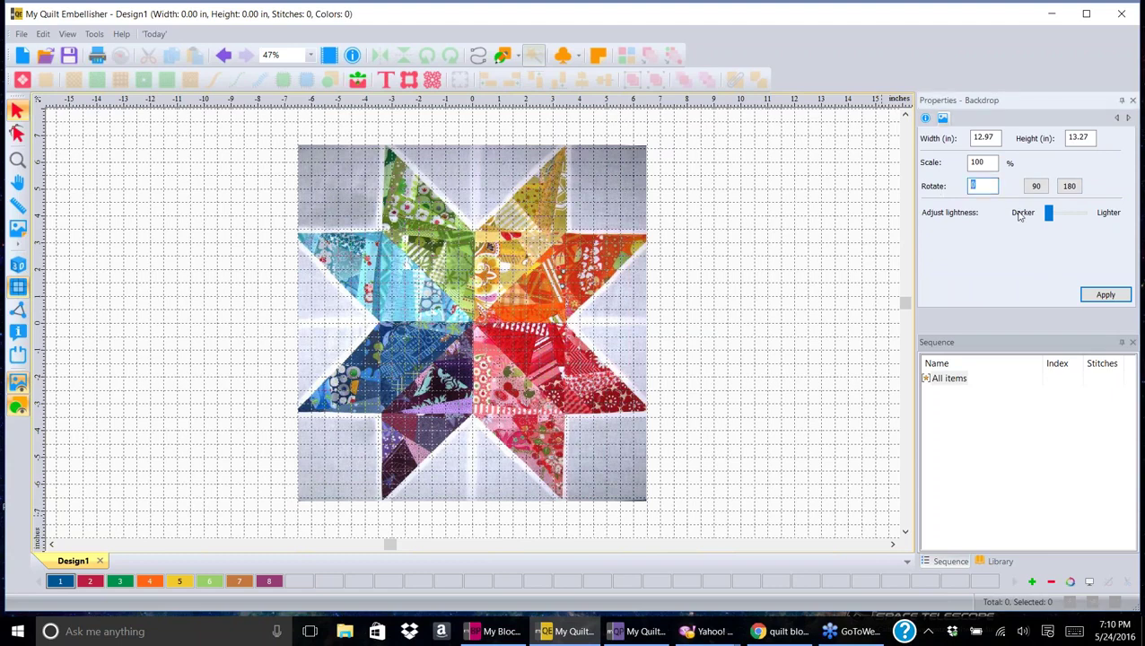
- Try a lighter setting on the rainbow star backdrop, and return its lightness to the darkest setting
drag(1048, 214, 1070, 219)
click(1096, 297)
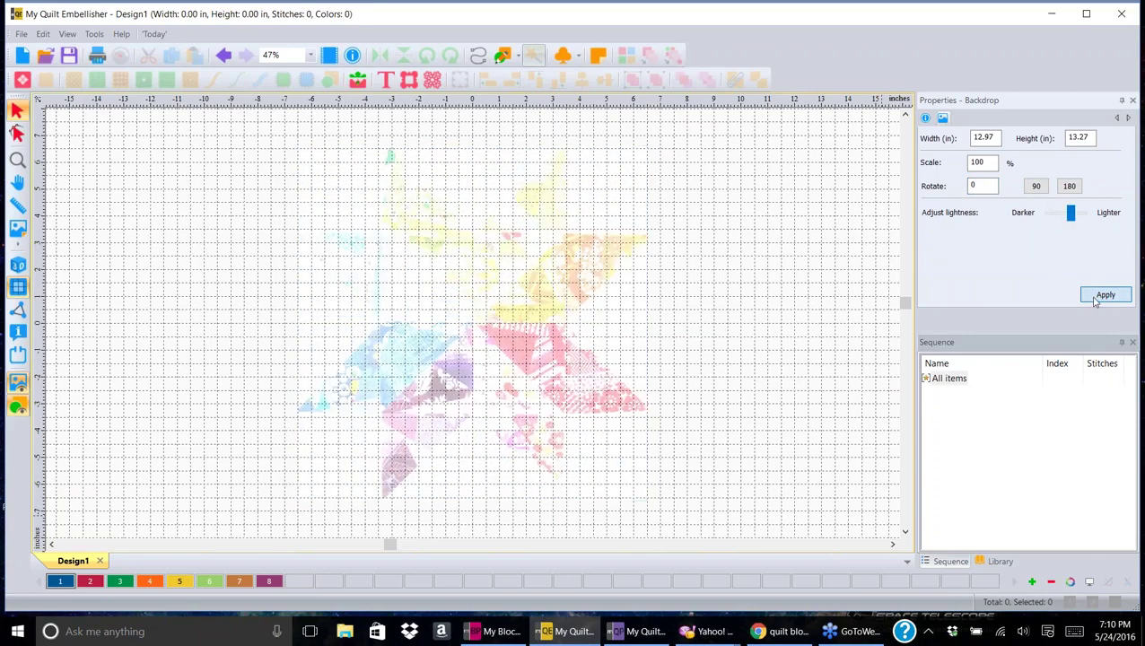
drag(1069, 216, 1048, 216)
click(1103, 297)
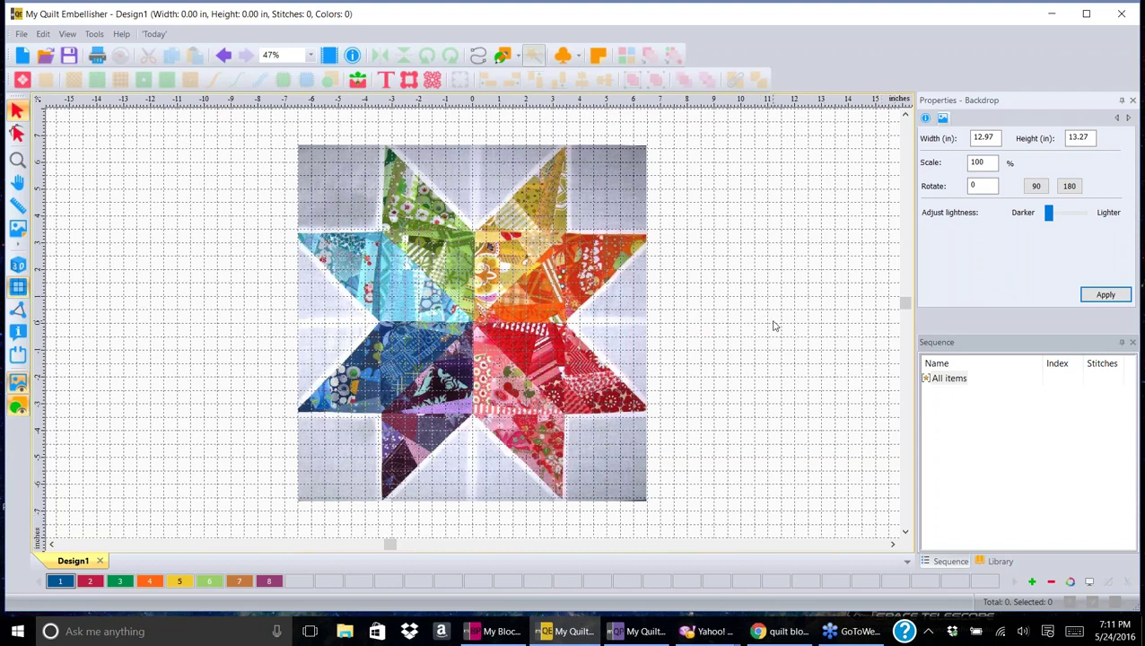
- Toggle the visibility of the rainbow star backdrop off and on
click(18, 384)
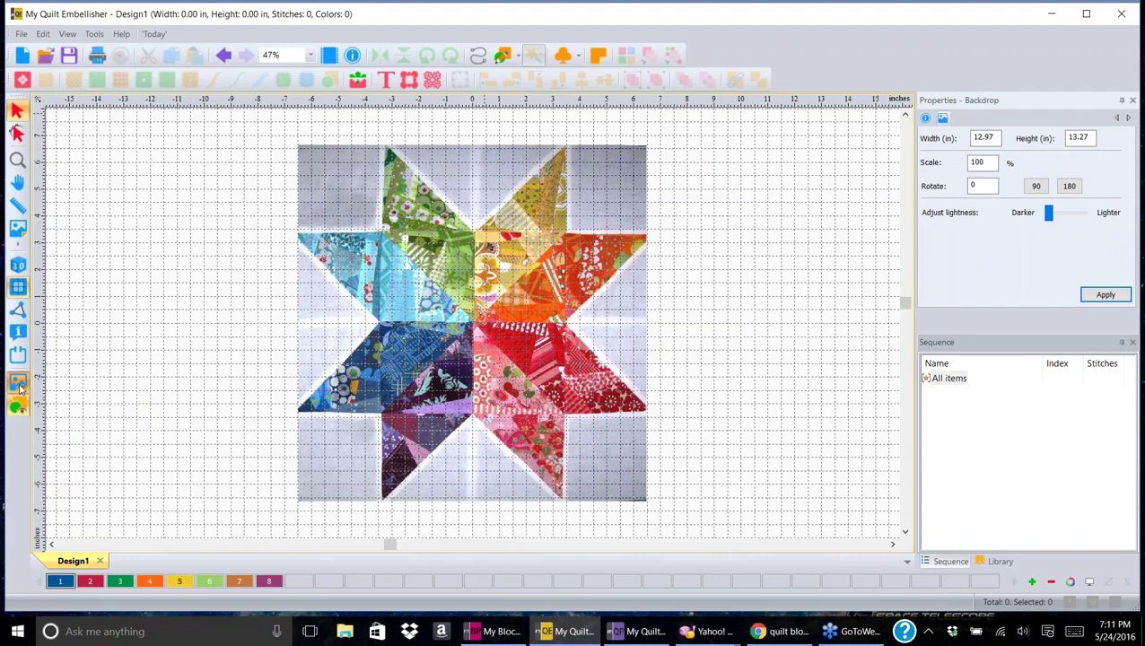
click(18, 384)
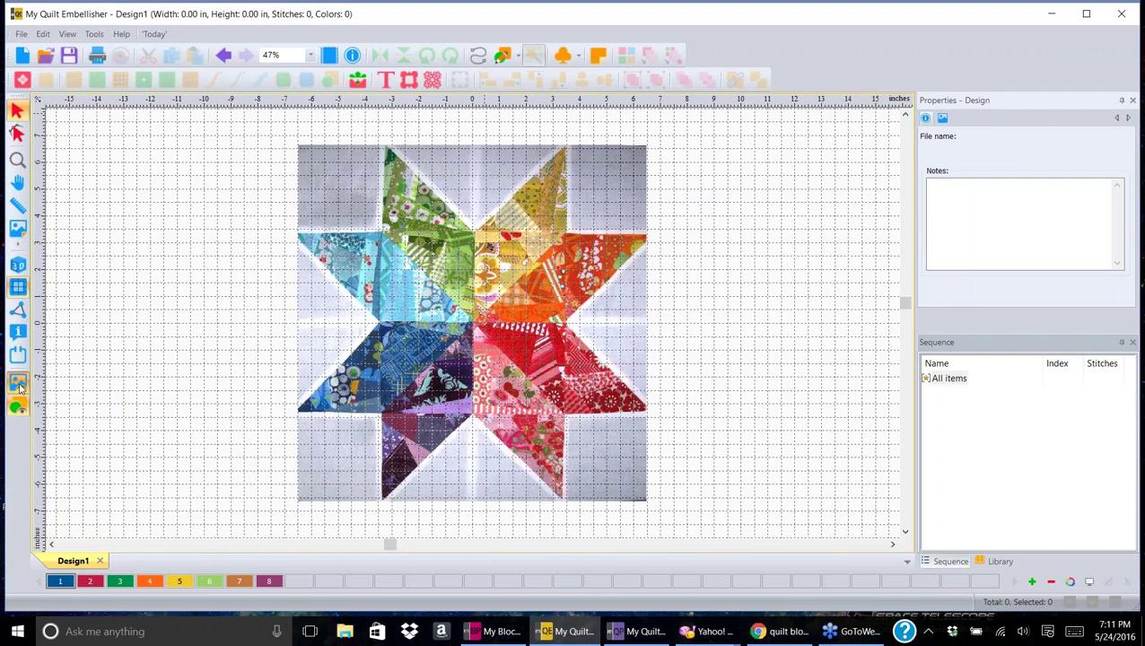
click(18, 382)
- Create a new design and insert the Honey Bee album block at a custom size of 7.5 in
click(22, 55)
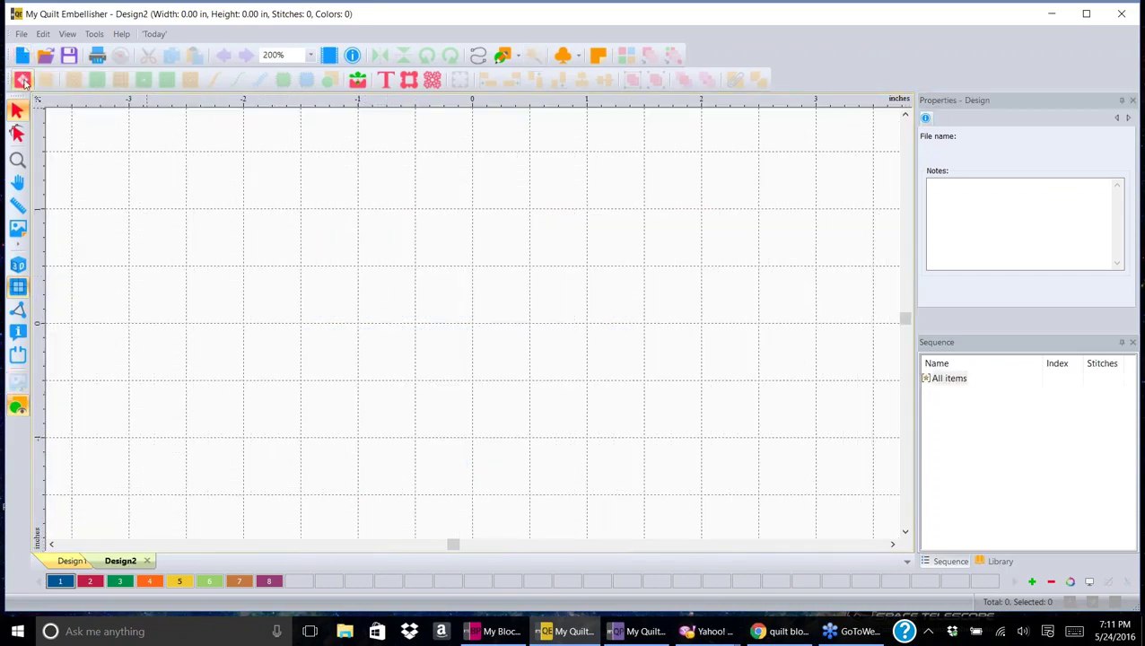
click(23, 81)
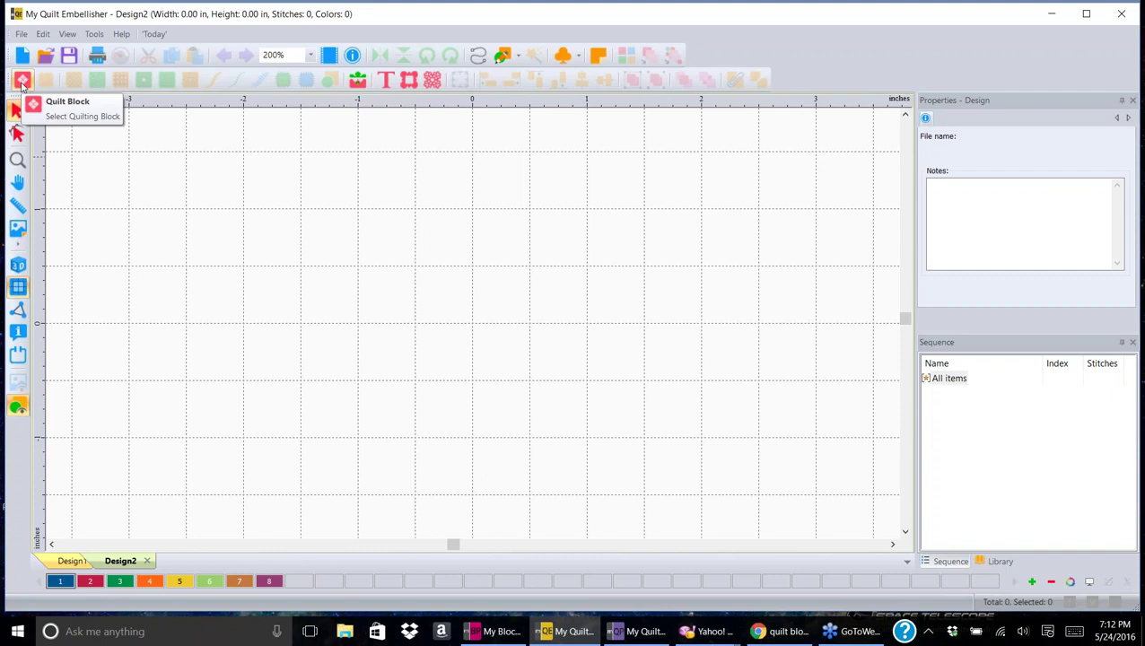
click(23, 81)
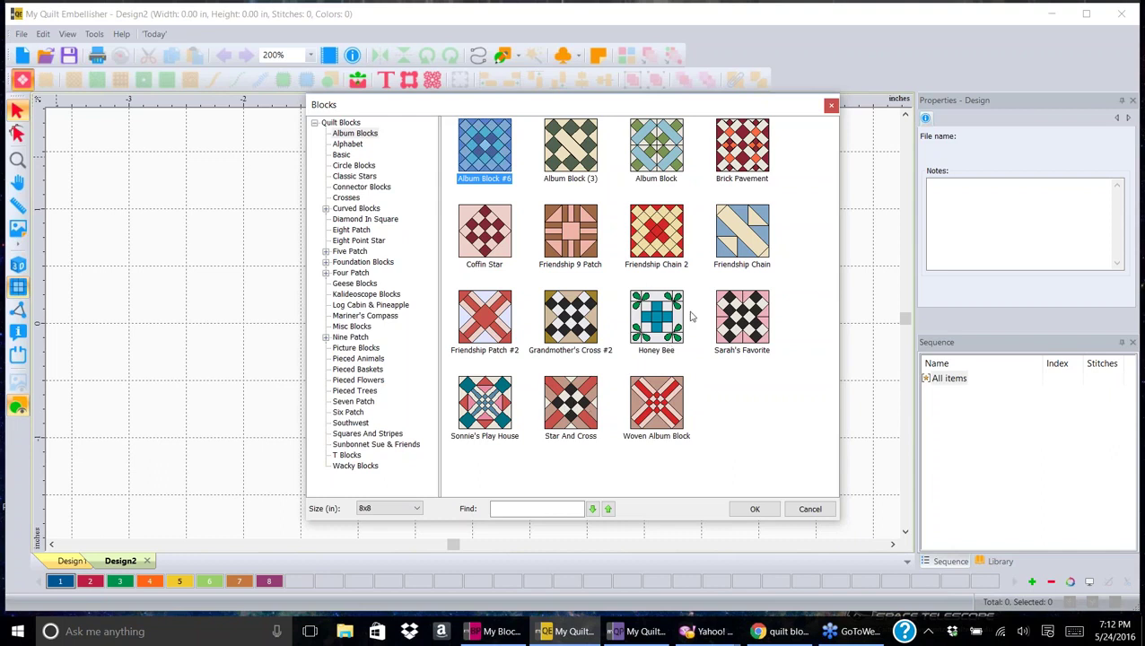
click(665, 327)
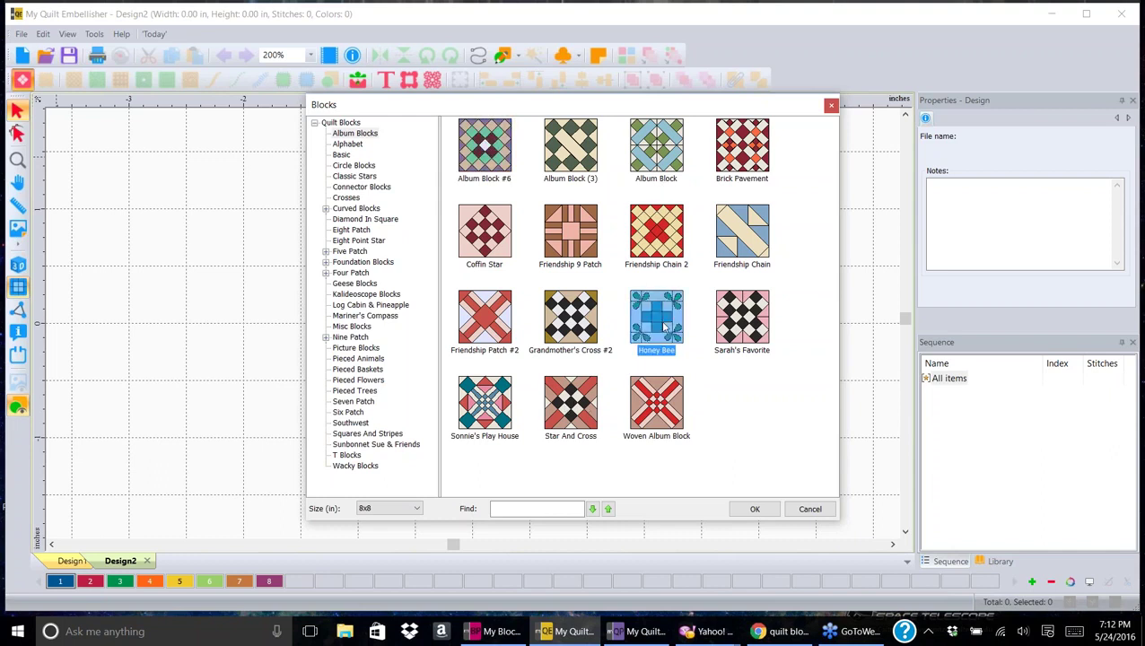
click(417, 510)
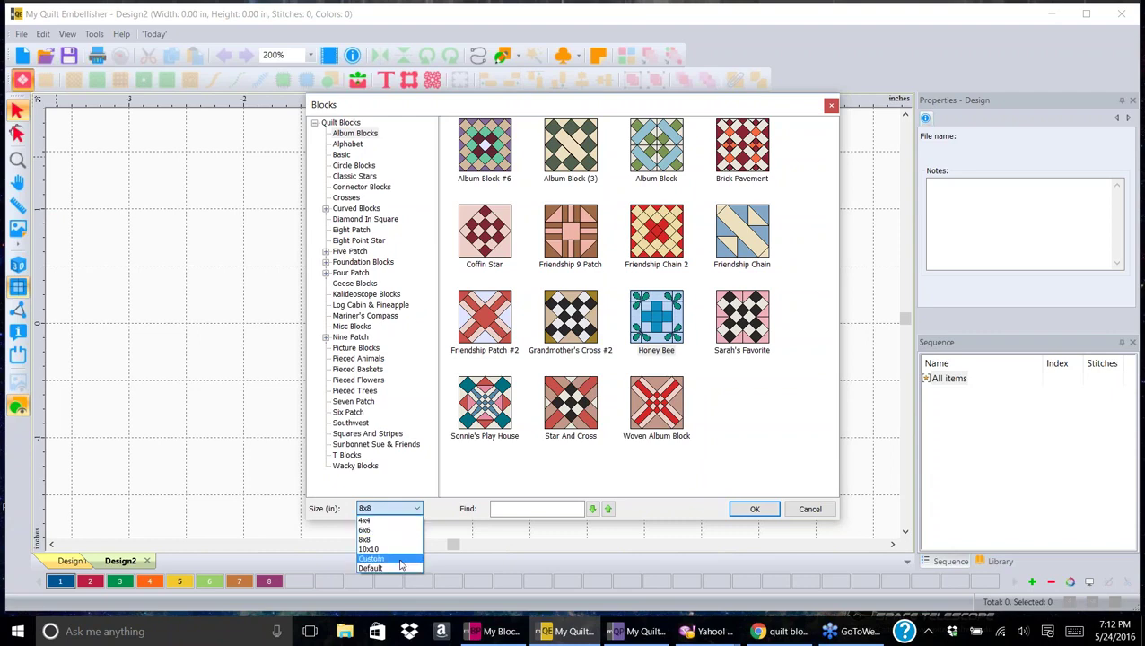
click(400, 559)
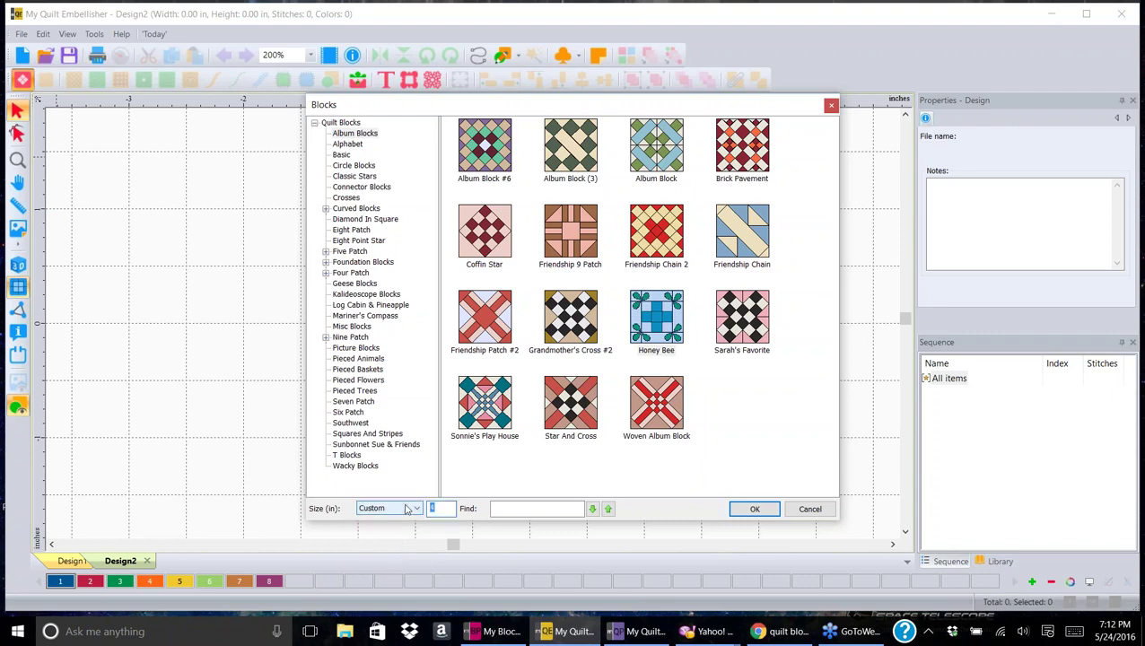
text(7.5)
click(768, 514)
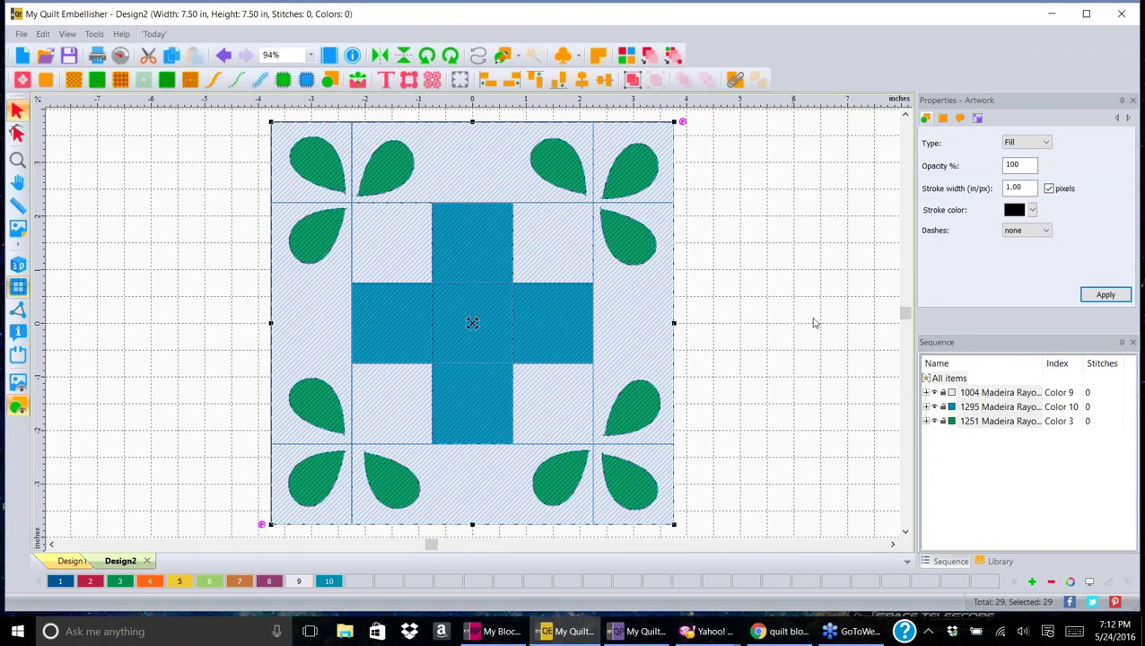
- Hide the block's white, blue and green color groups and show the block's backdrop picture
click(936, 399)
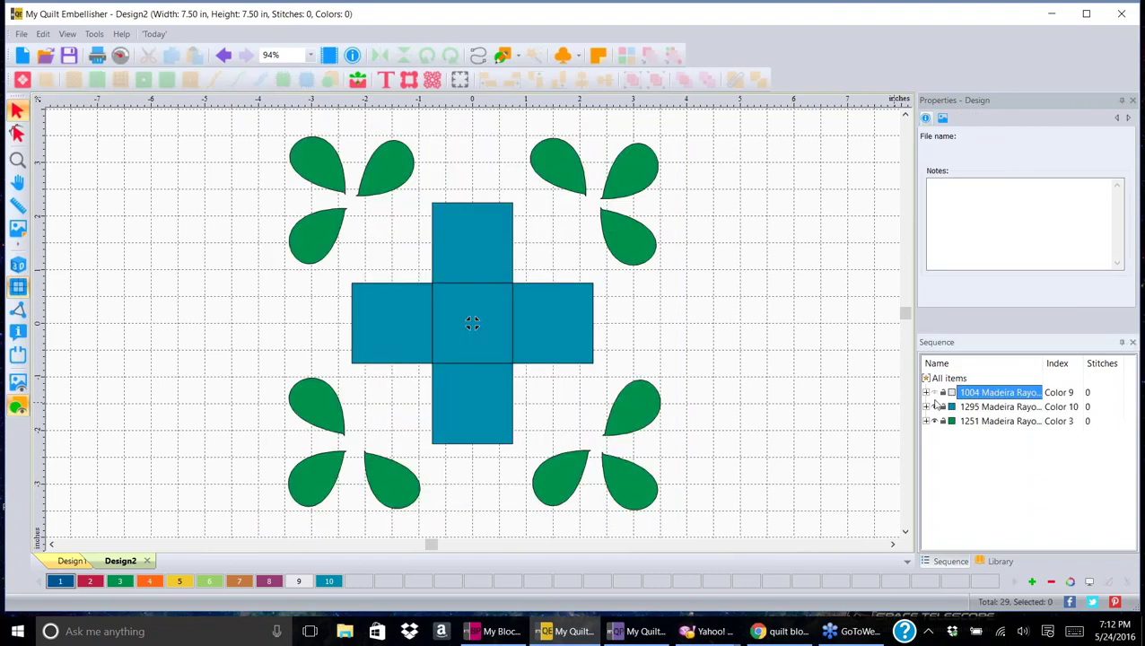
click(934, 408)
click(935, 423)
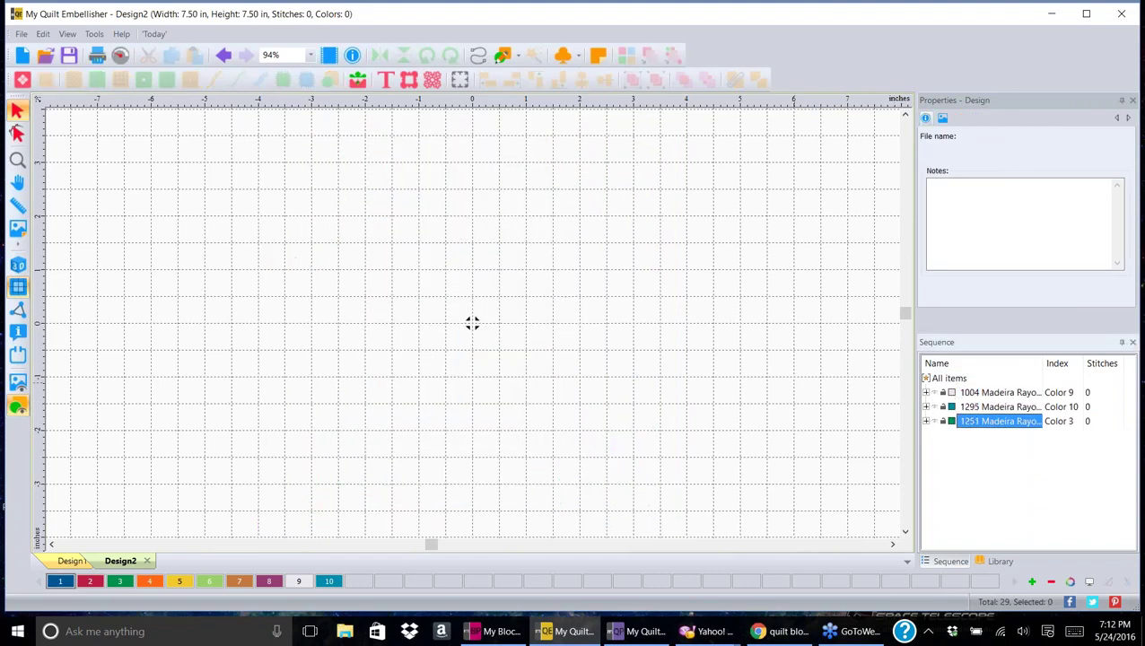
click(17, 384)
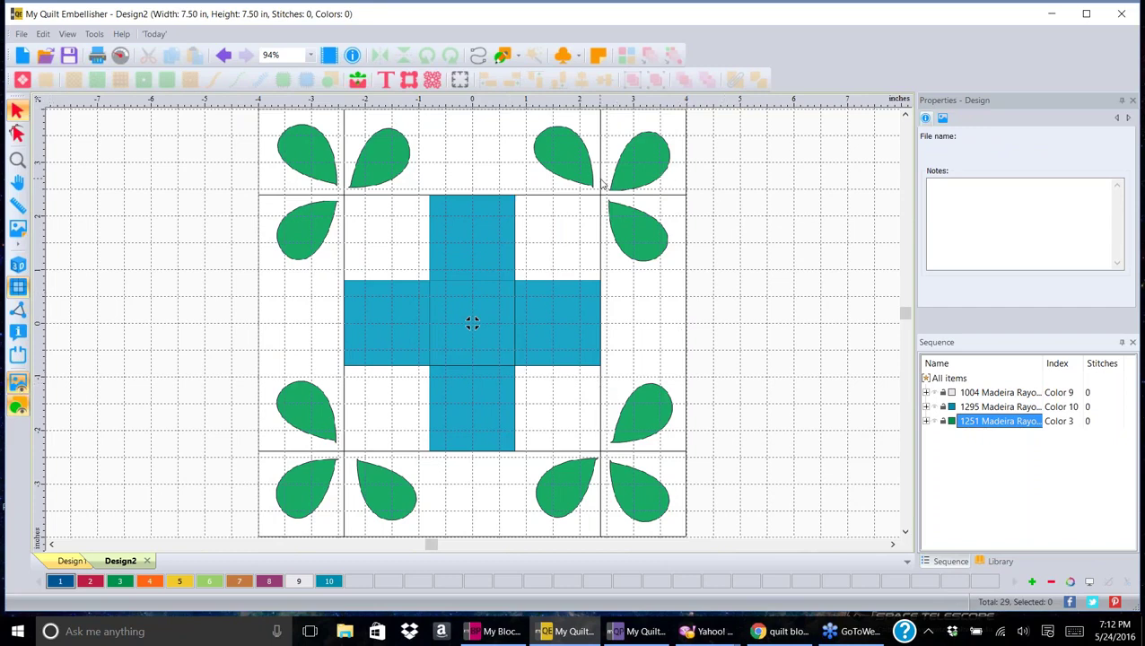
scroll(762, 281, up, 2)
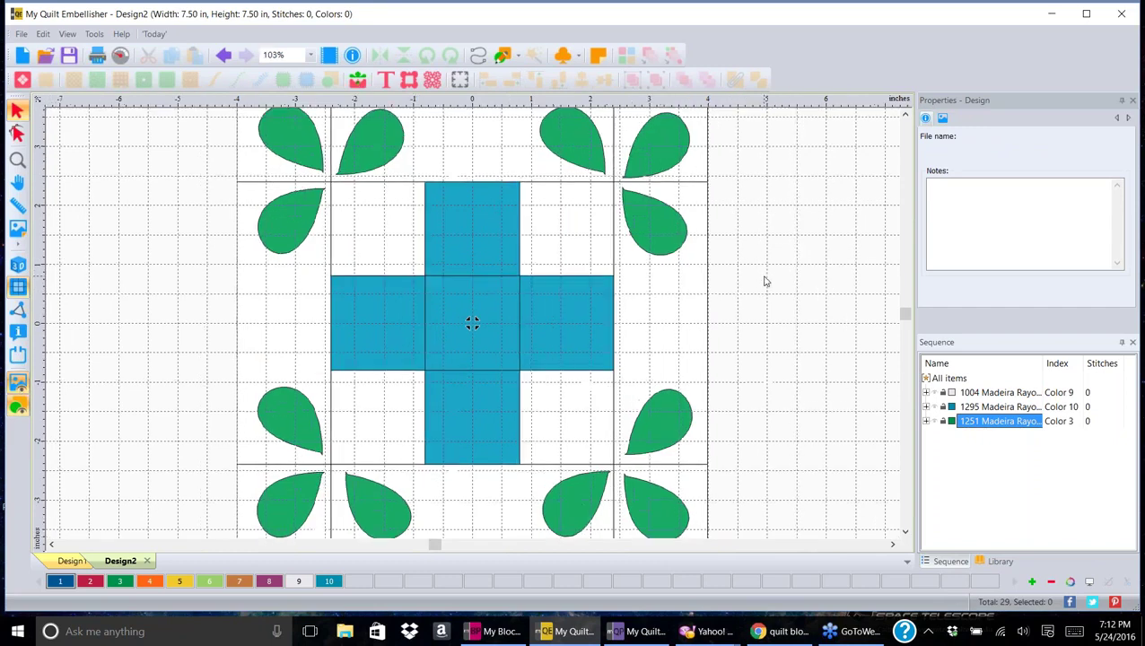
scroll(763, 282, down, 3)
scroll(762, 281, down, 1)
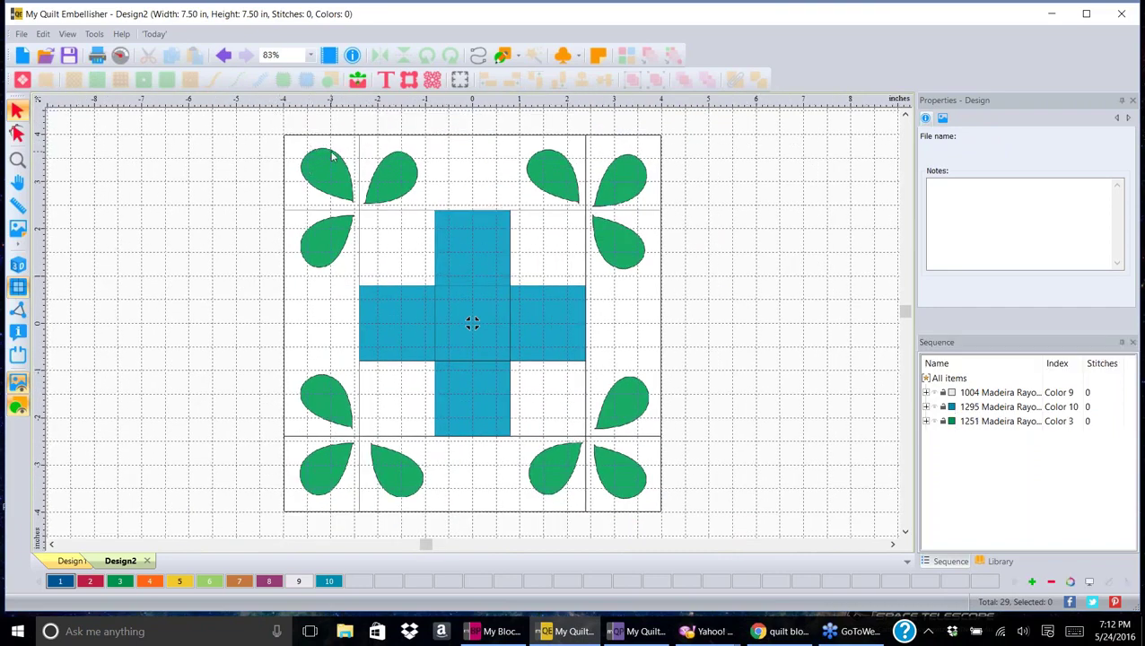
- Set the Honey Bee backdrop's width to 7.5 in and apply it
click(19, 230)
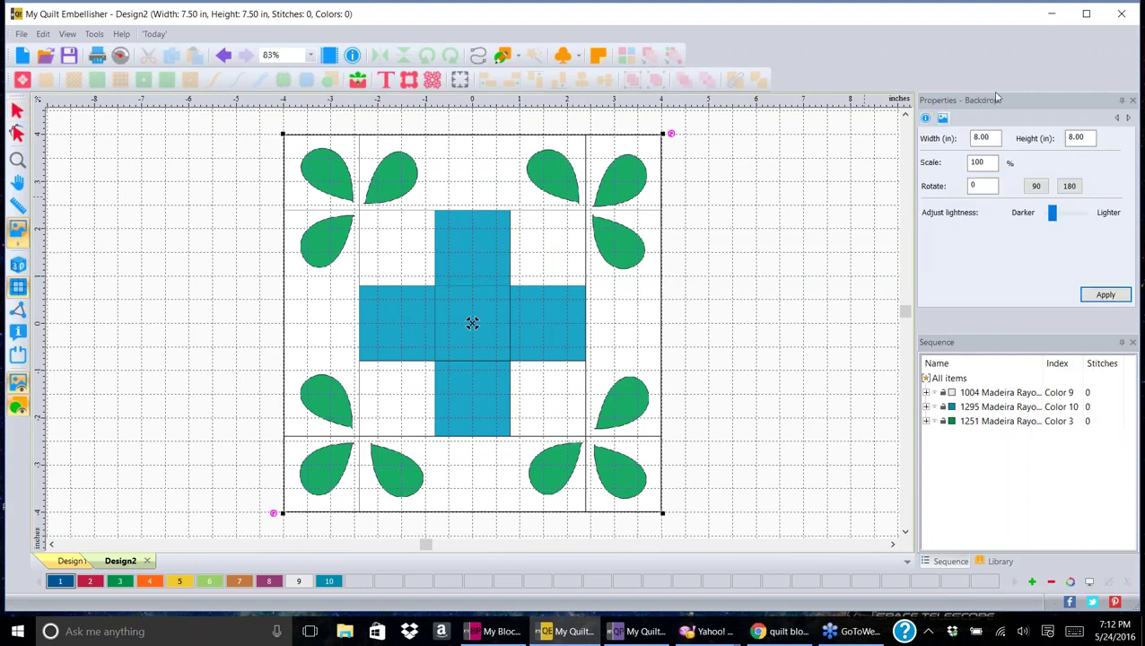
click(995, 137)
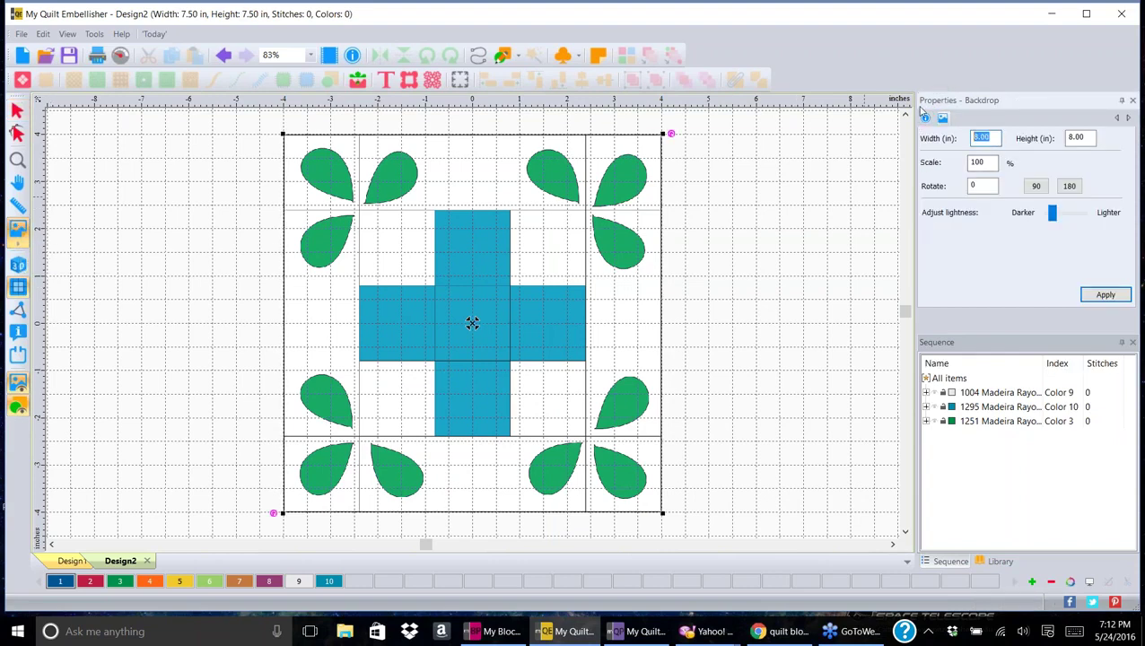
text(7.5)
click(1106, 295)
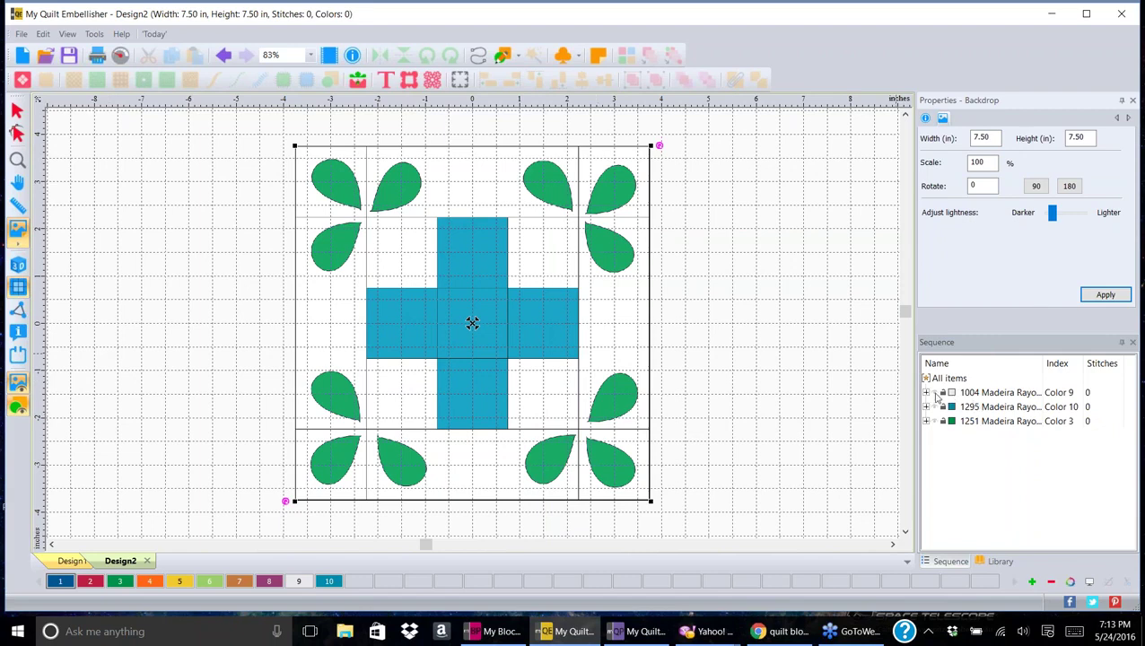
- Make the white, blue and green color groups of the Honey Bee block visible again and deselect everything
click(937, 393)
click(937, 406)
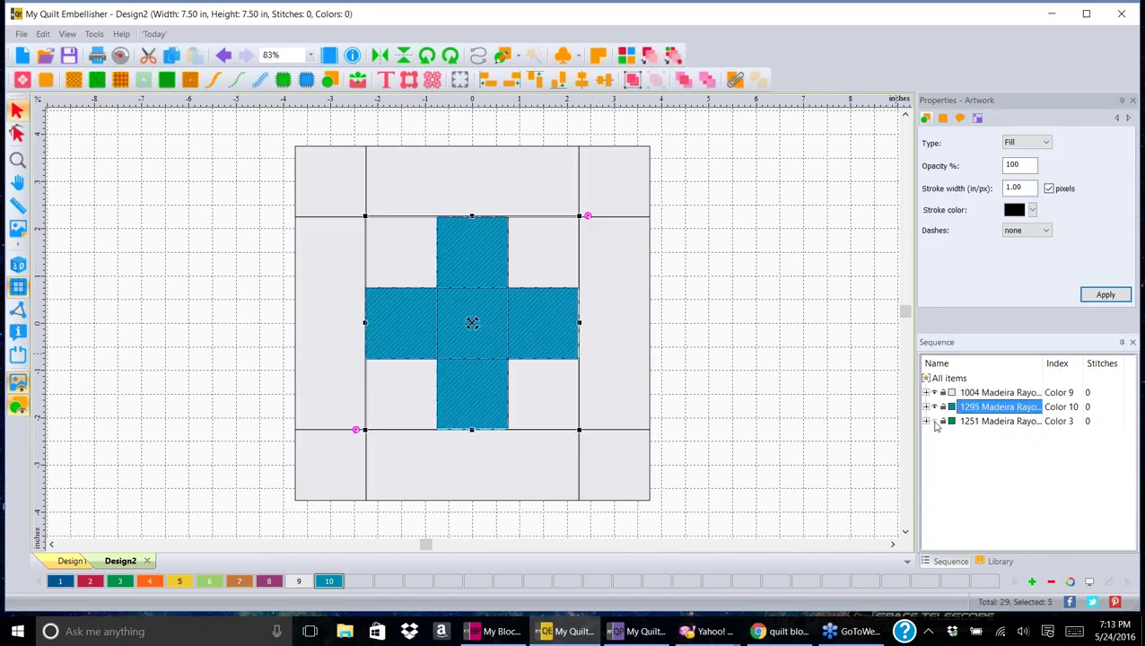
click(940, 421)
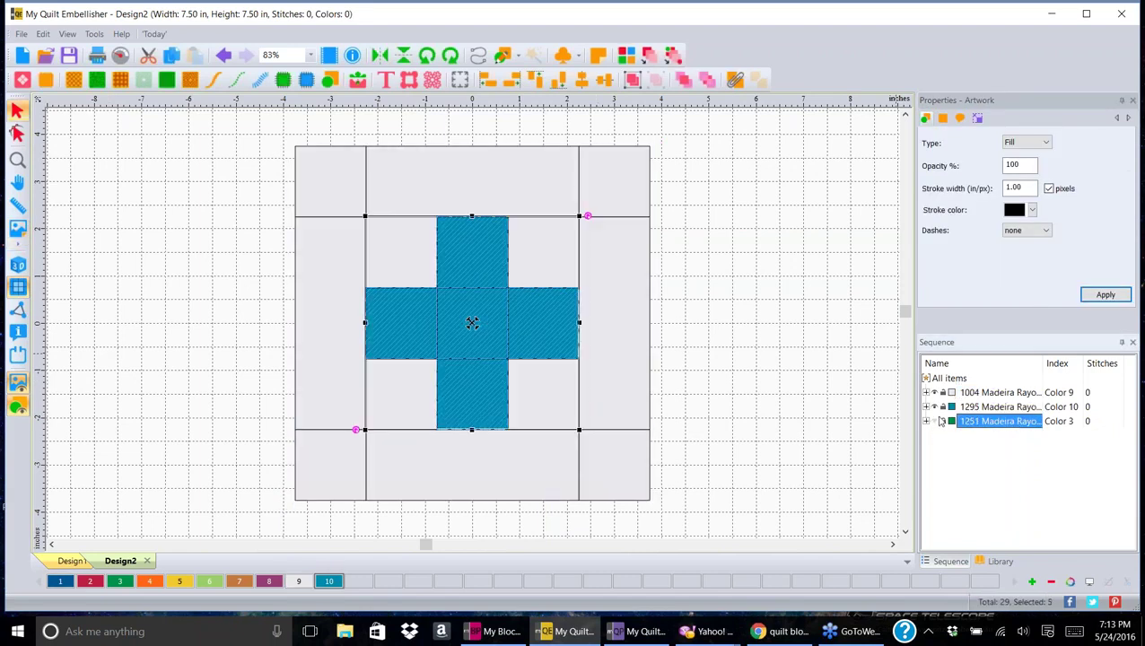
click(710, 236)
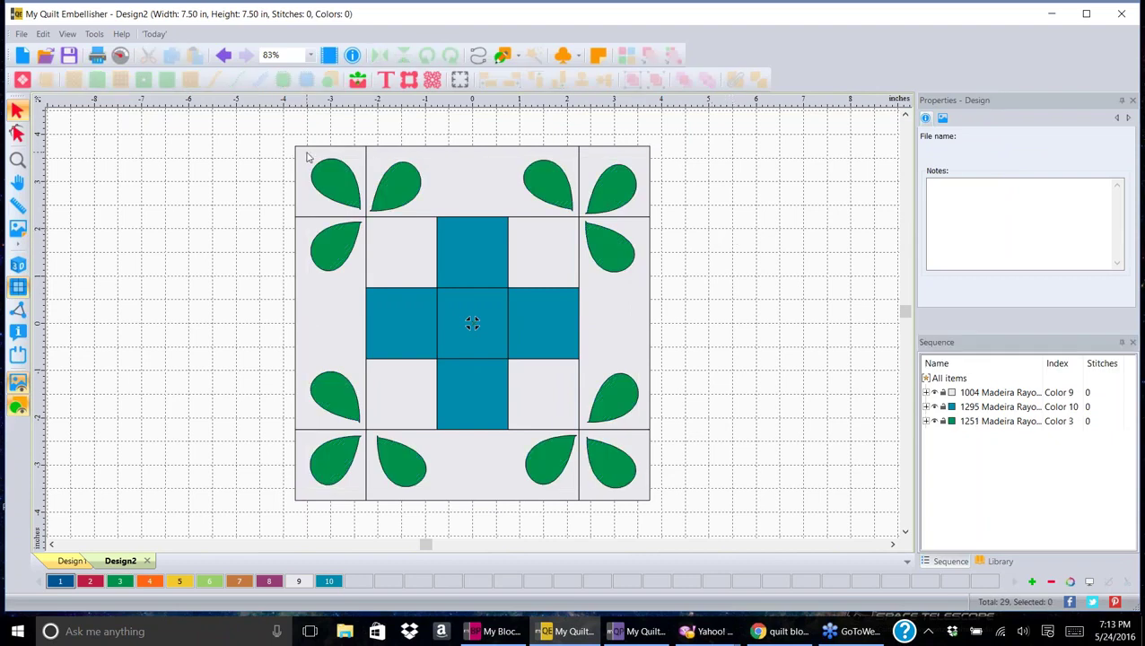
- Apply a stippling fill to all shapes in the block's white 1004 Madeira color group and deselect them
drag(264, 128, 691, 503)
click(795, 343)
click(998, 393)
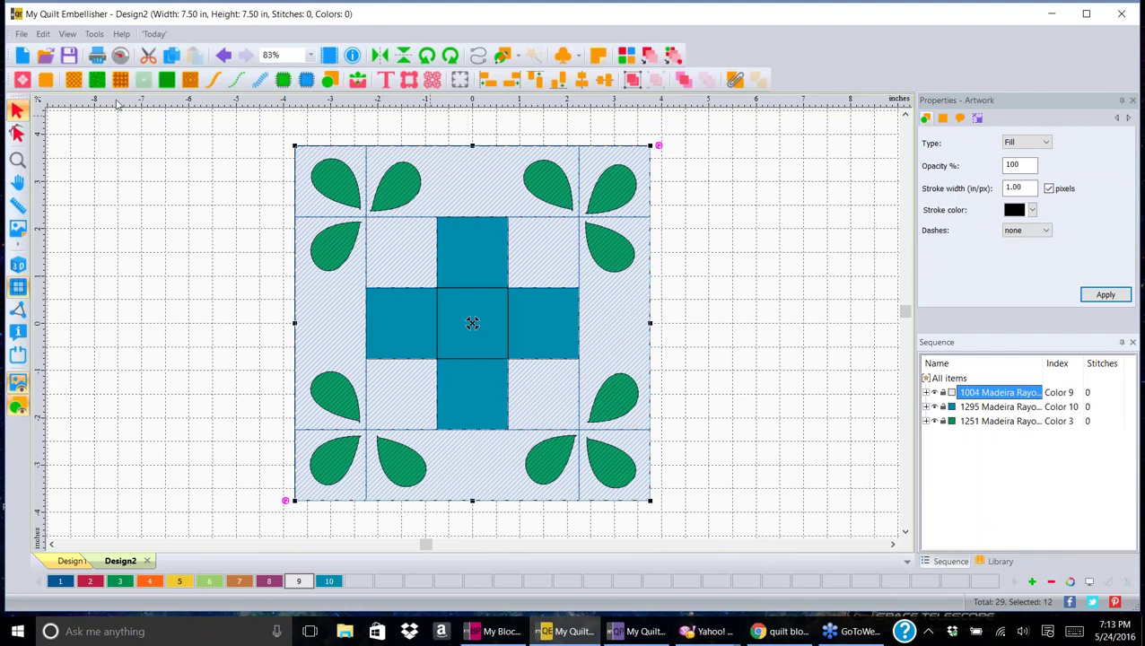
click(96, 81)
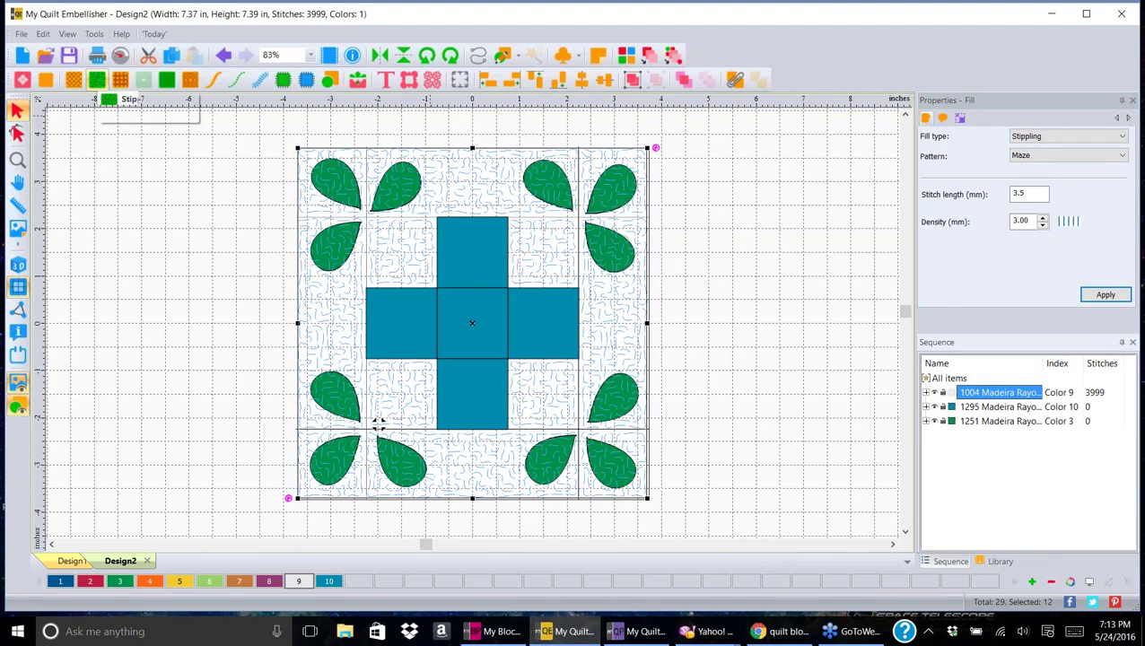
click(224, 296)
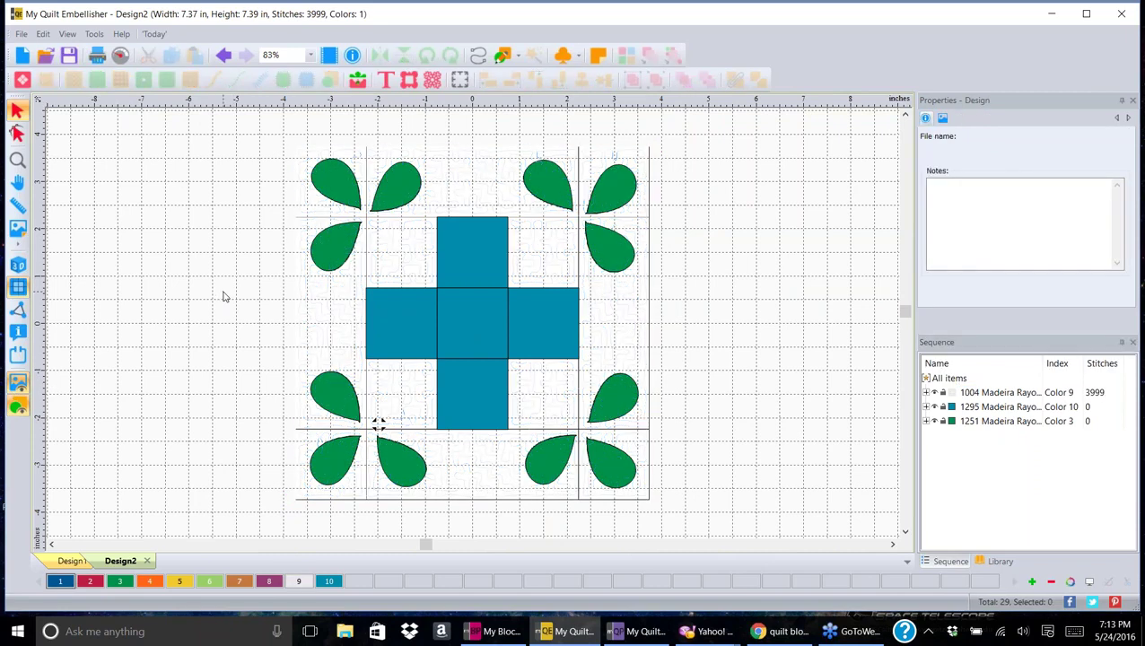
- Recolor all stippled shapes in the white 1004 Madeira color group to palette color 2 and deselect them
click(475, 184)
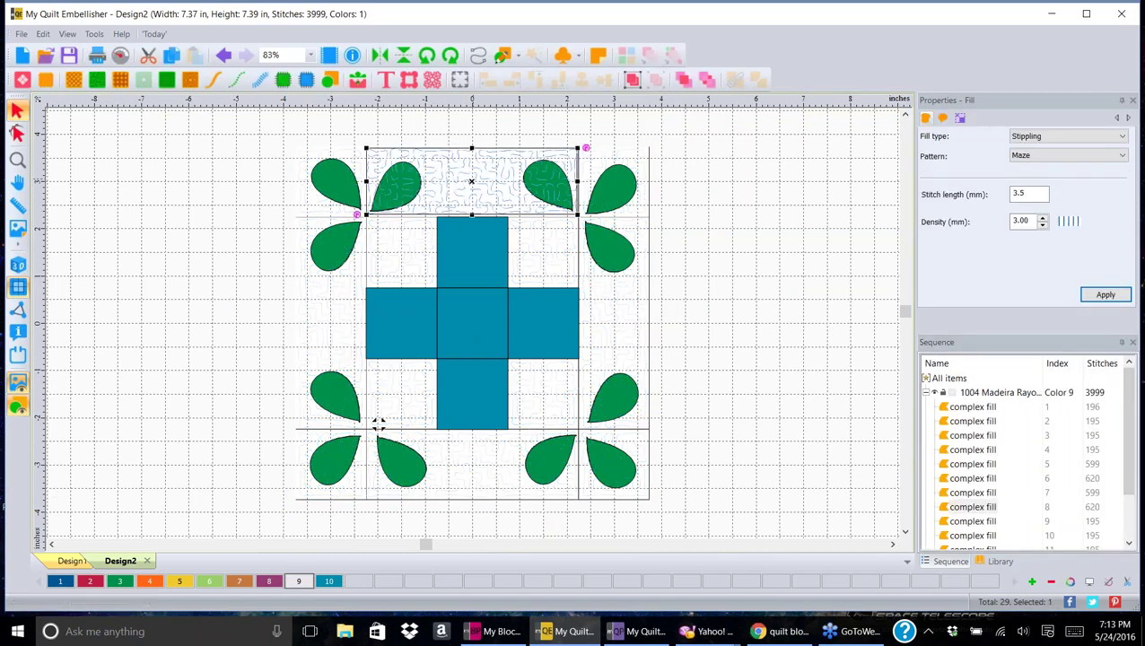
click(978, 394)
right_click(463, 170)
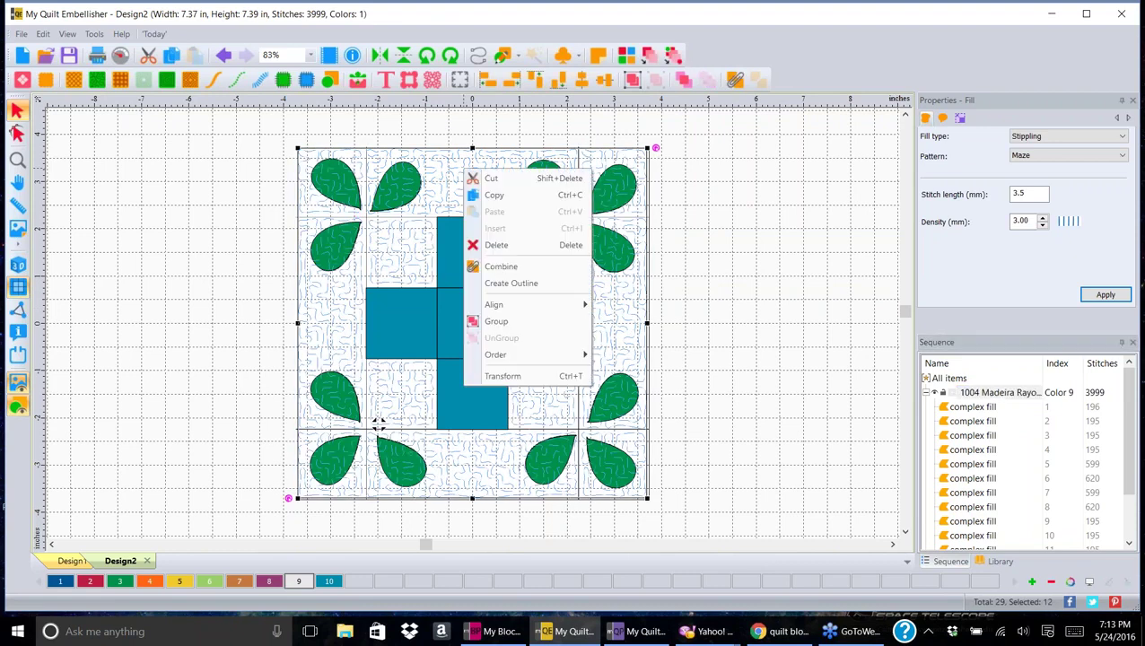
click(89, 582)
click(745, 184)
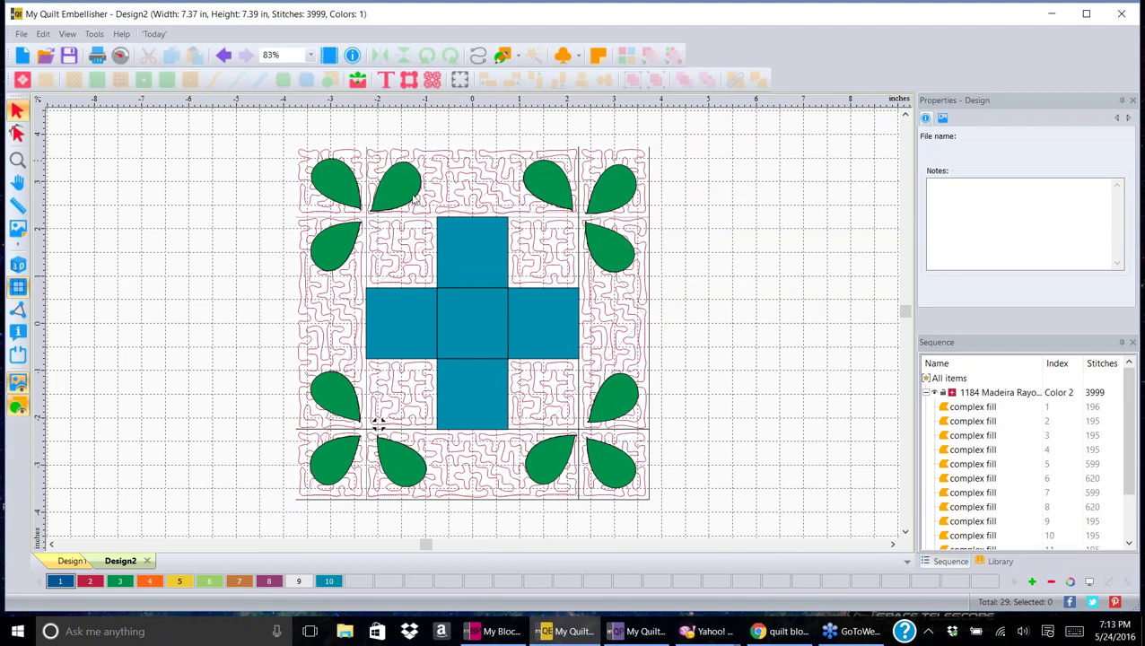
- Apply a motif fill with motif 103 to all shapes in the blue 1295 Madeira color group and deselect them
click(465, 328)
click(994, 496)
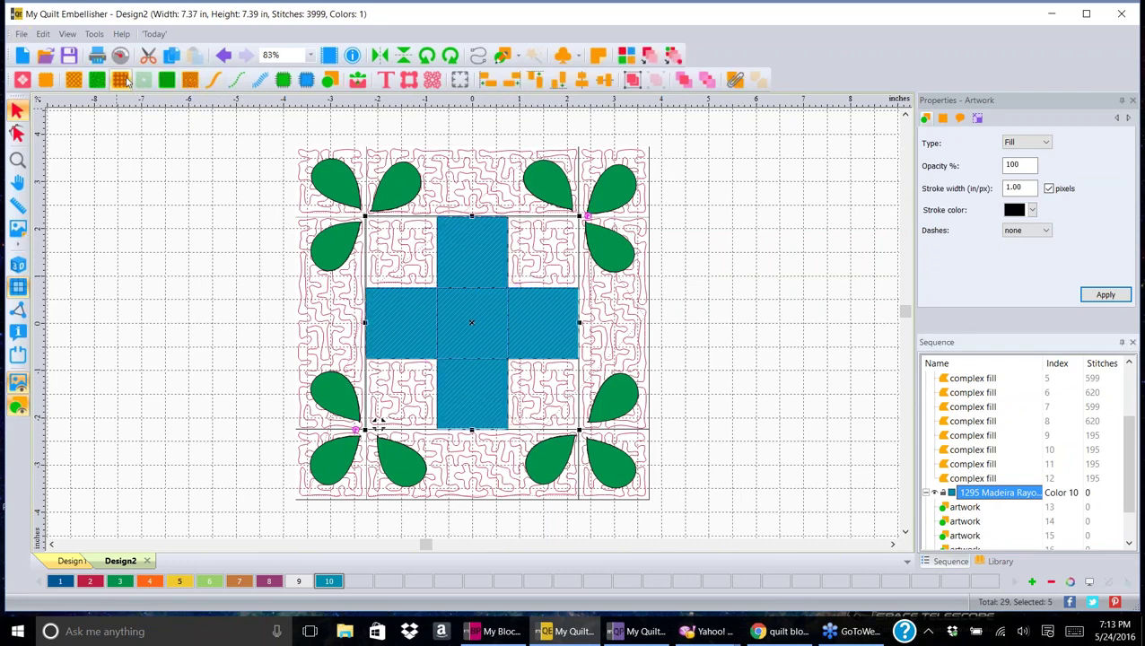
click(75, 83)
click(608, 148)
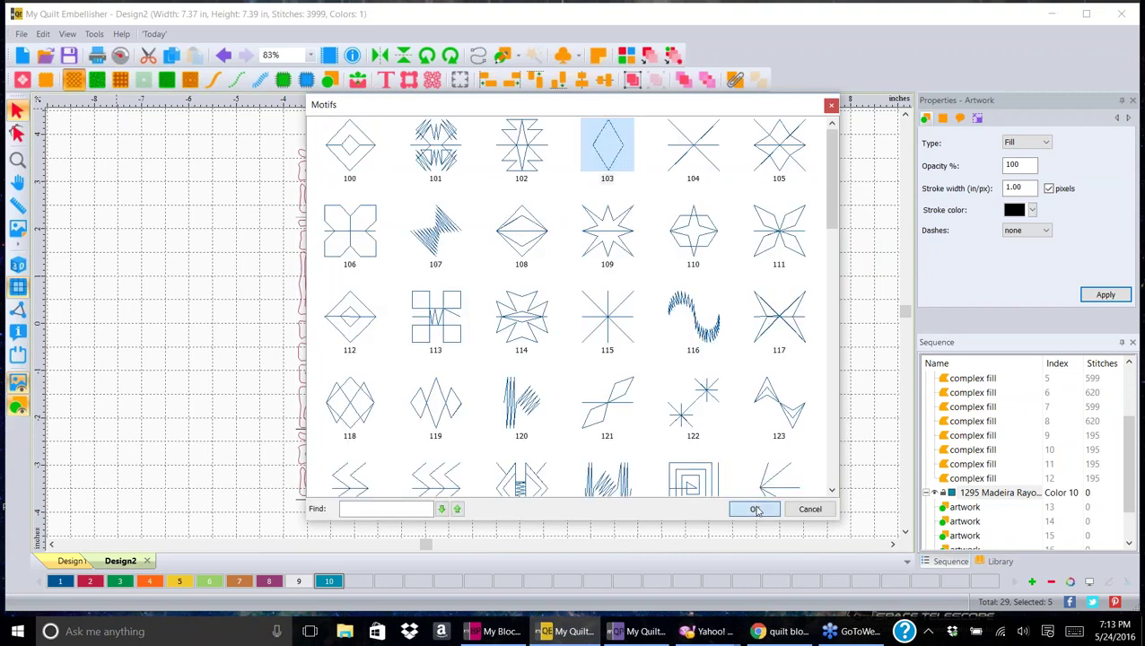
click(752, 507)
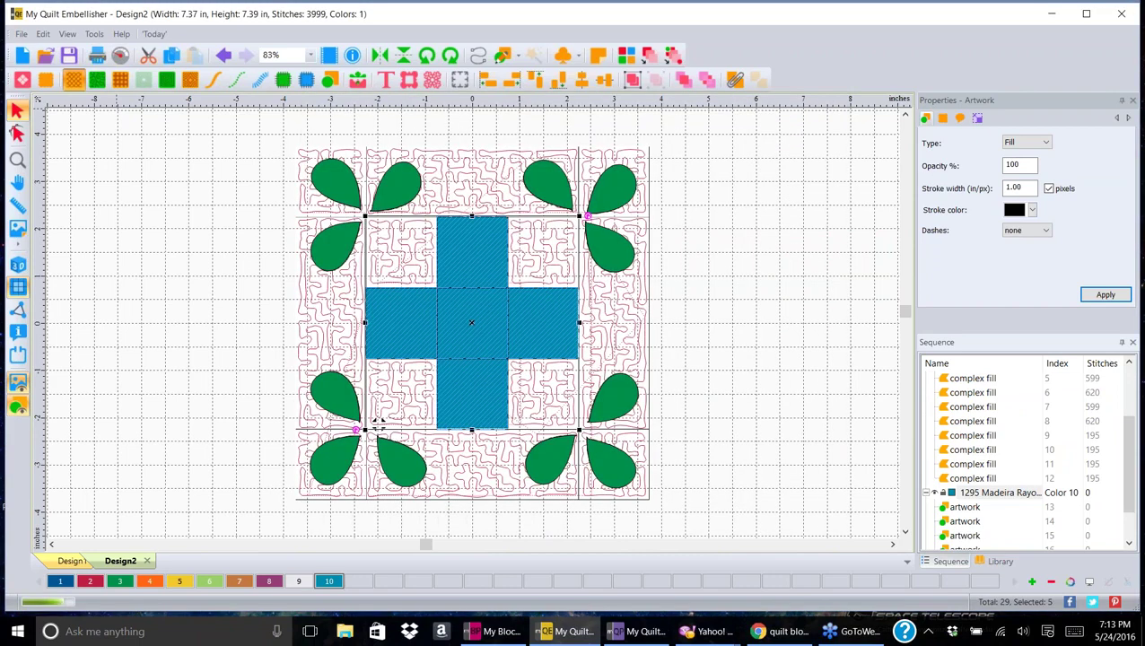
click(731, 308)
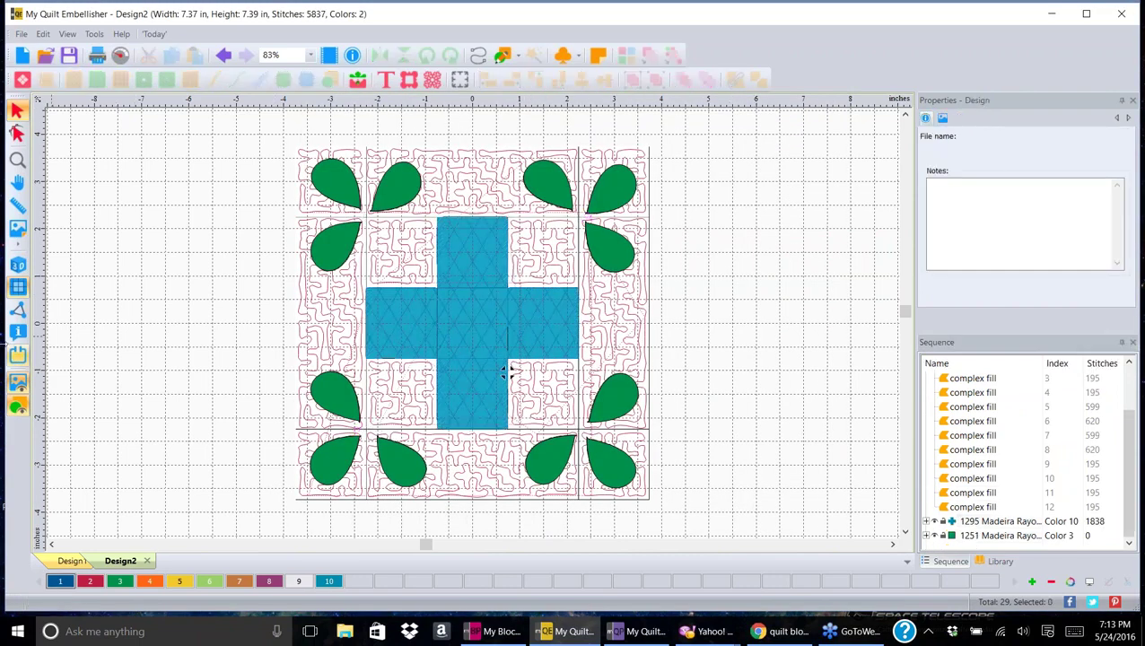
- Show the design's stitches in 3D and hide the backdrop picture
click(19, 264)
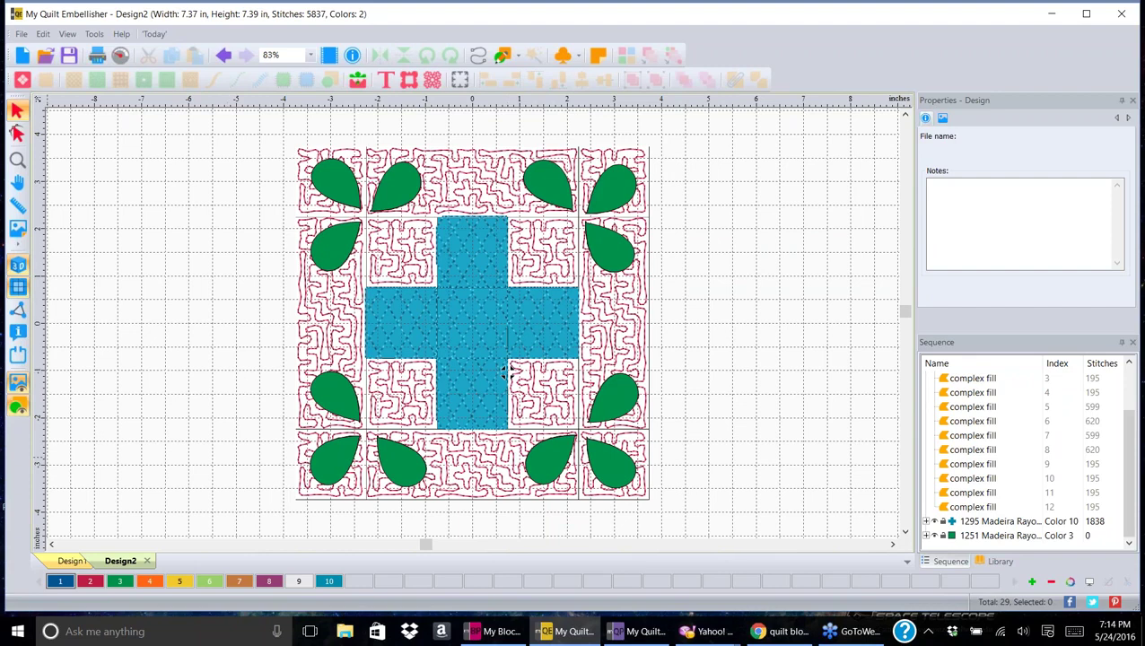
click(17, 383)
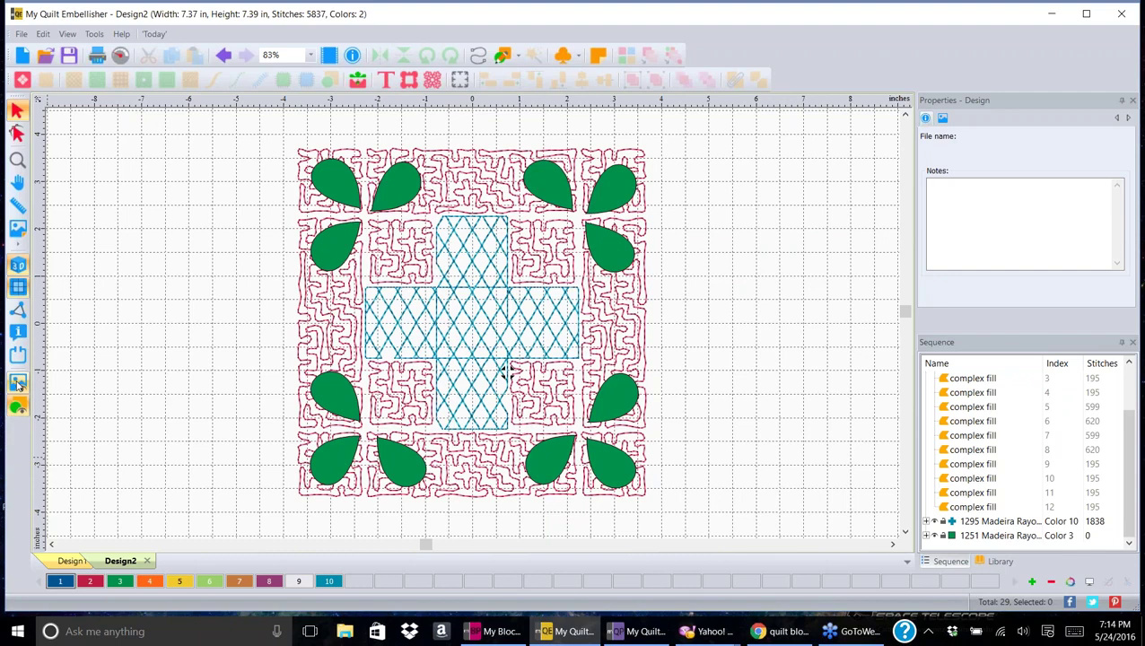
- Create a new design and load the 4star picture from the Images folder as its backdrop
click(23, 56)
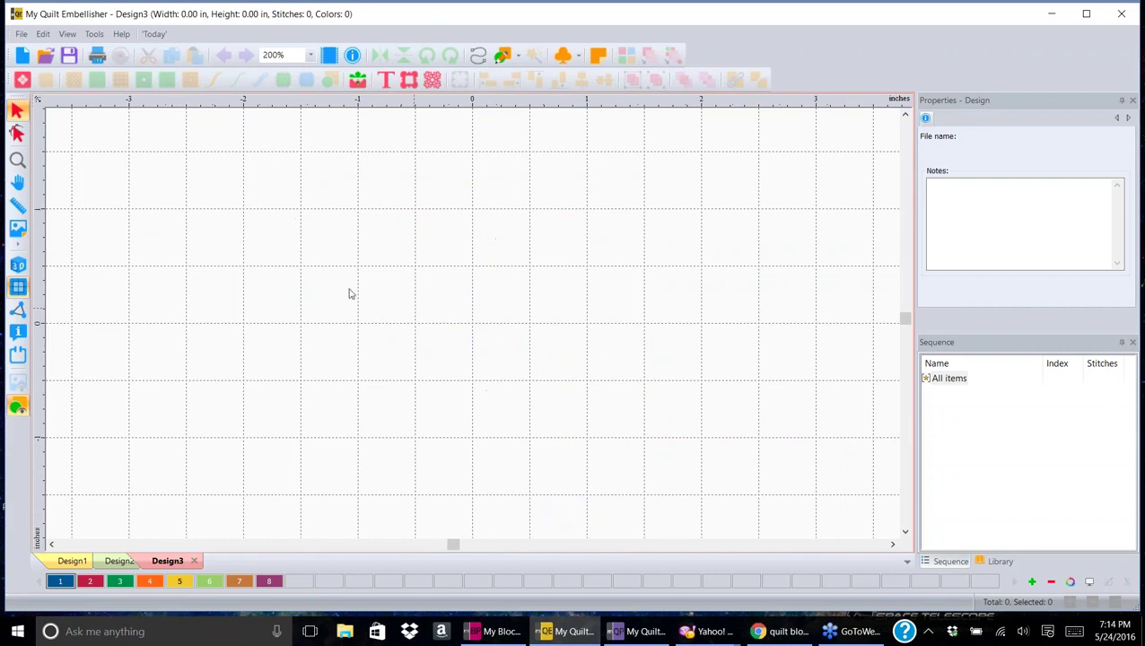
click(16, 228)
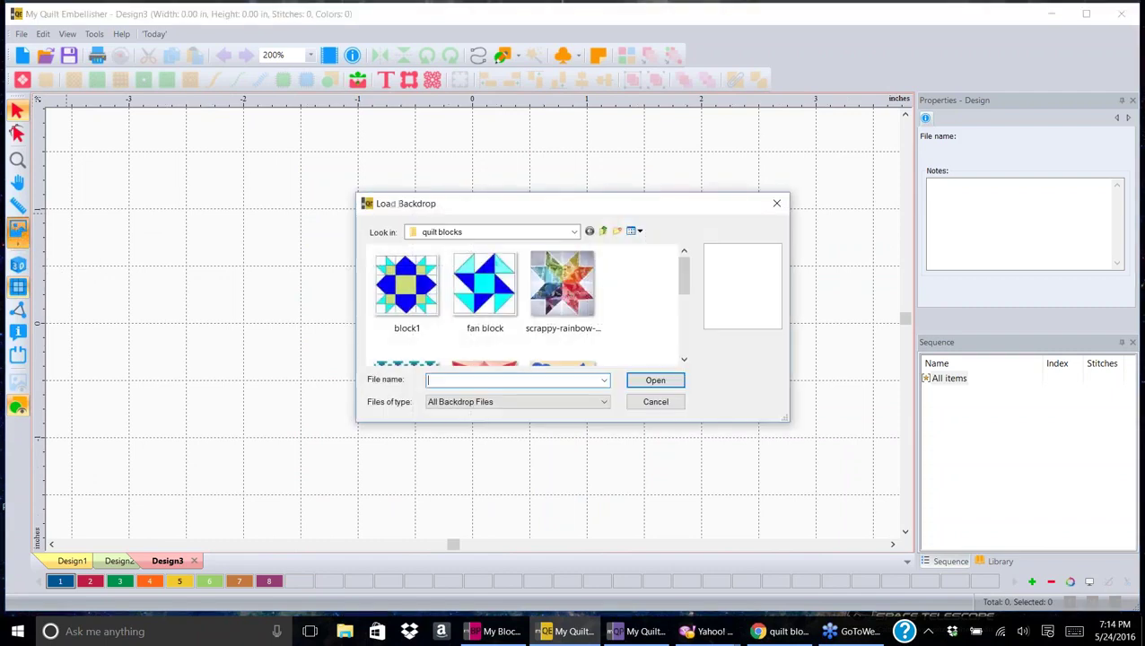
mouse_move(684, 275)
mouse_down()
mouse_move(684, 303)
mouse_move(684, 279)
mouse_up()
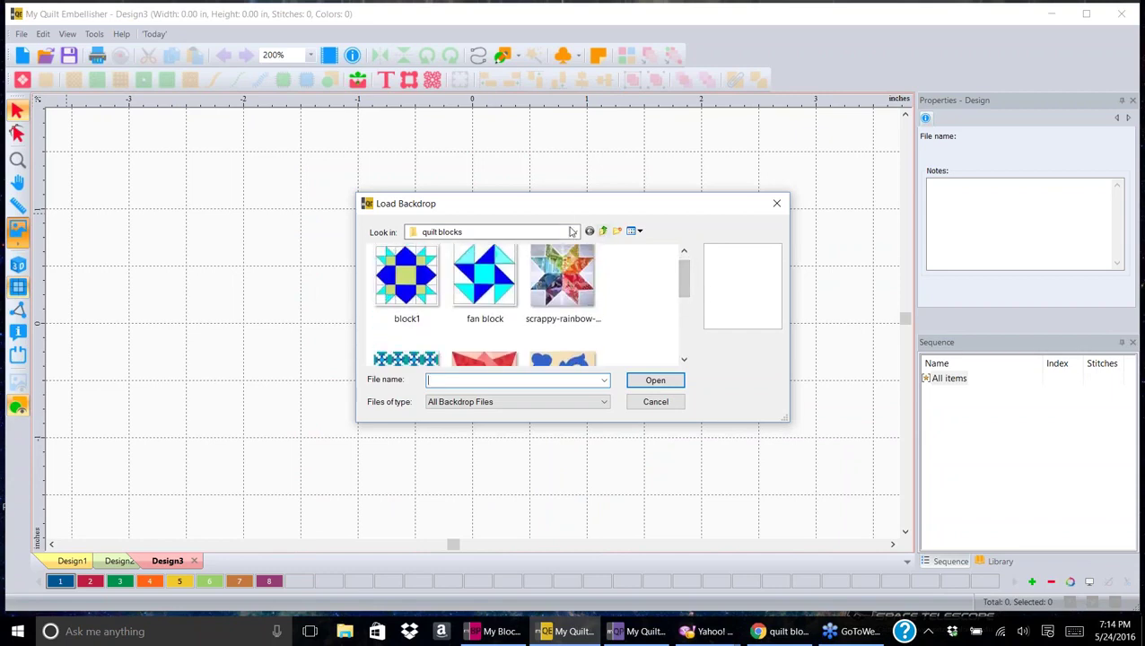
click(575, 232)
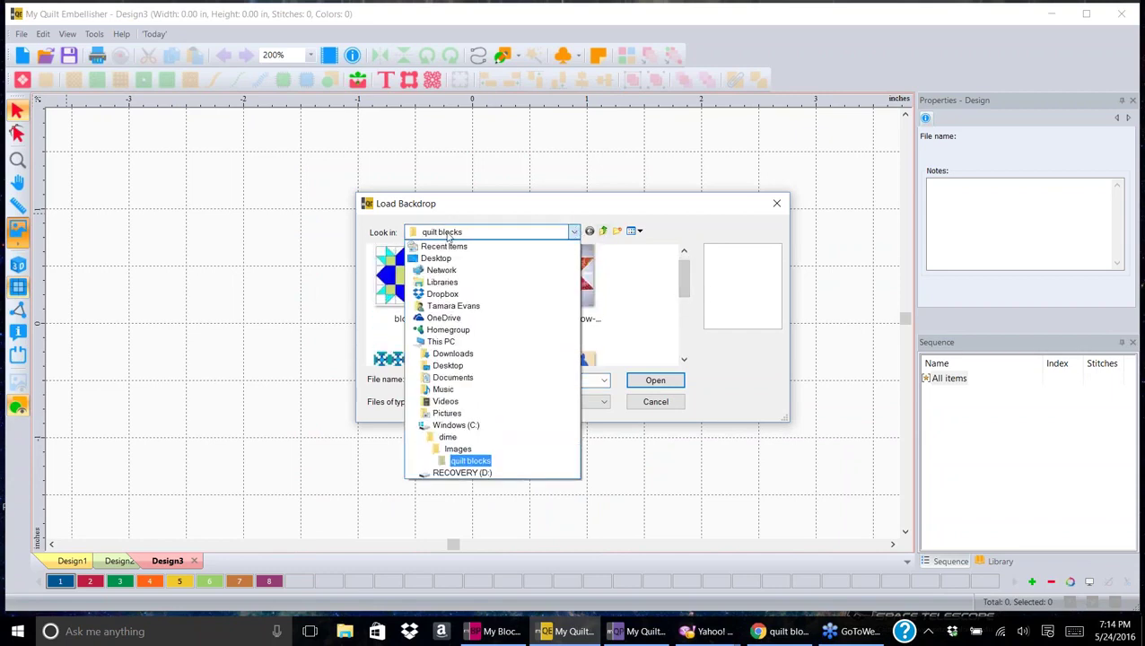
click(459, 449)
click(685, 360)
click(684, 360)
click(684, 254)
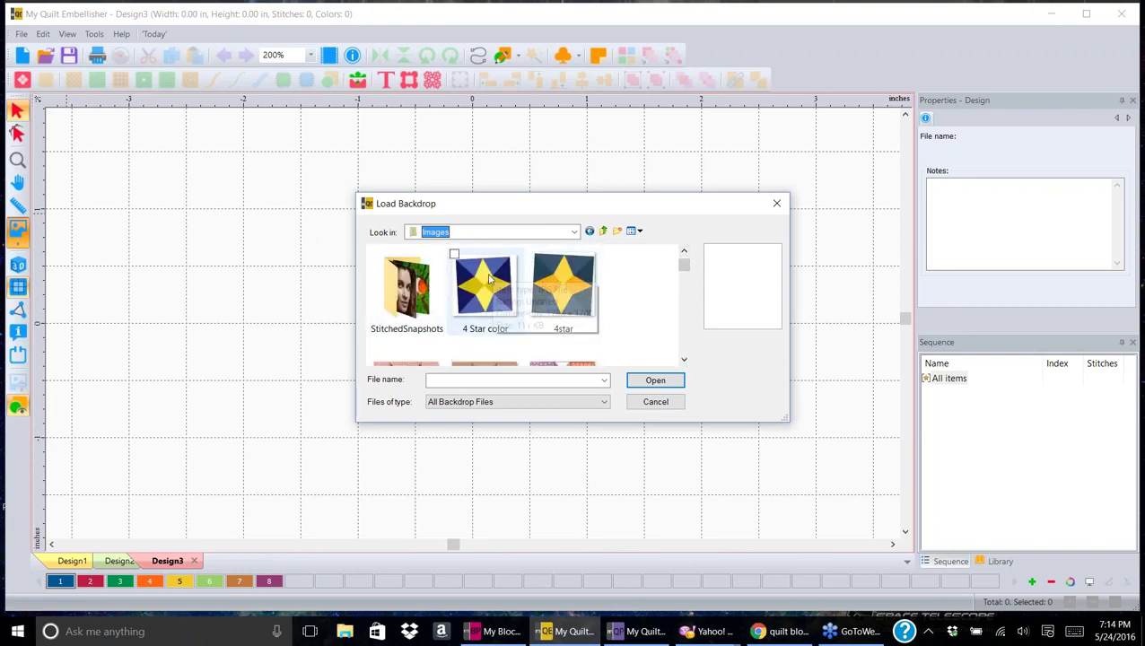
click(562, 288)
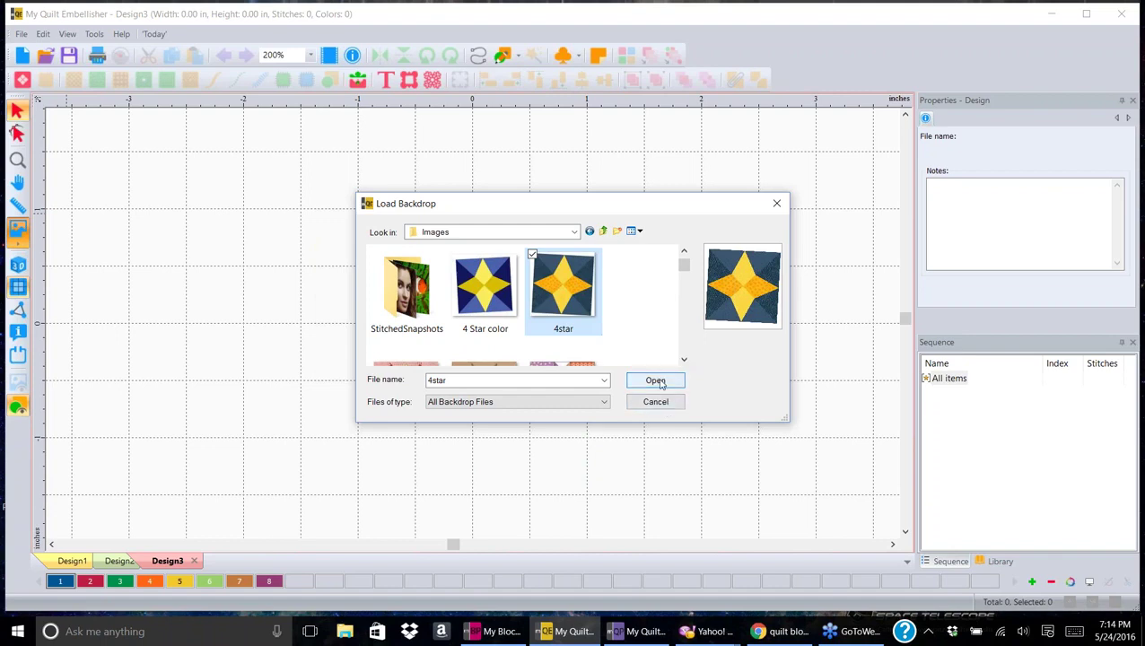
click(658, 381)
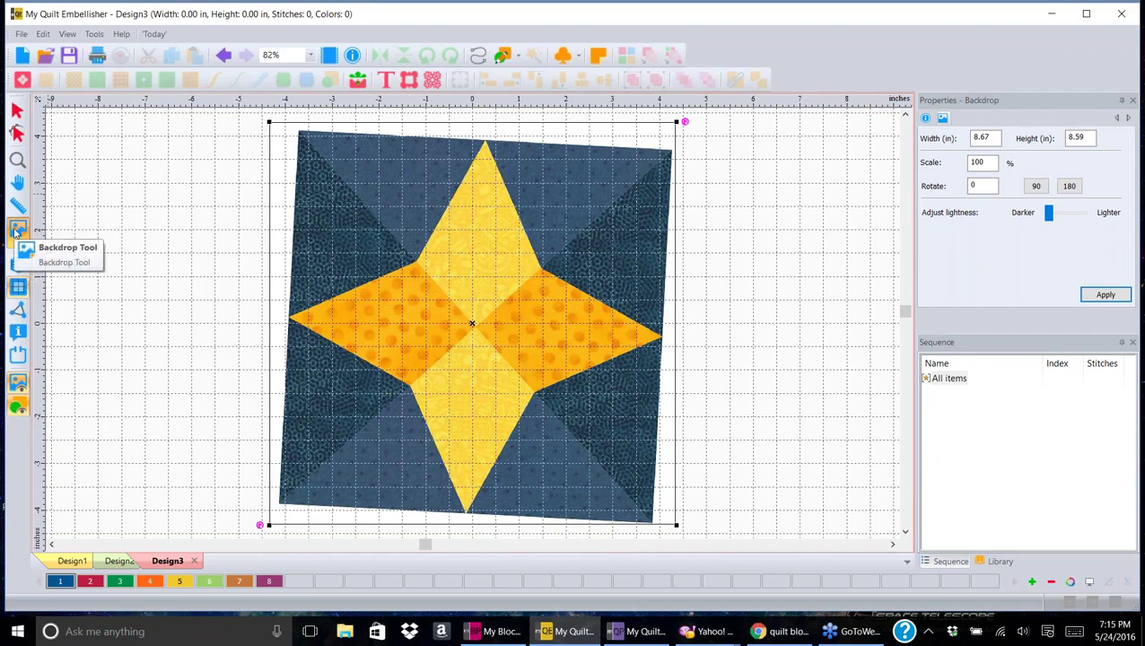
- Straighten the star block backdrop with Define Horizon along the block's upper edge and hide the grid
click(20, 249)
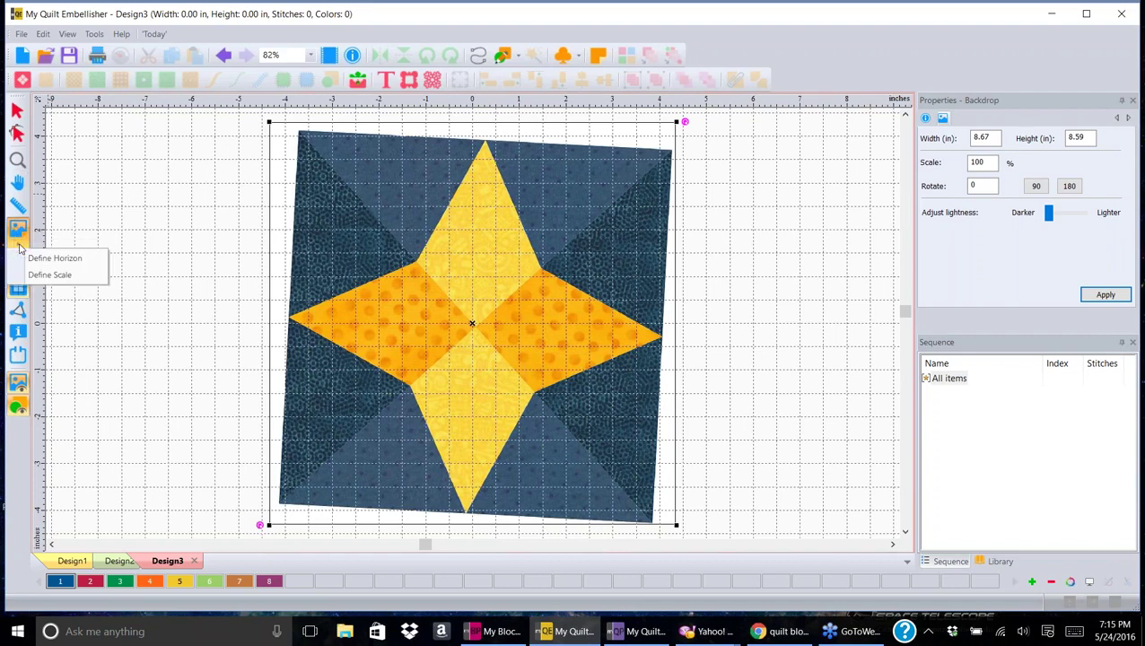
click(89, 260)
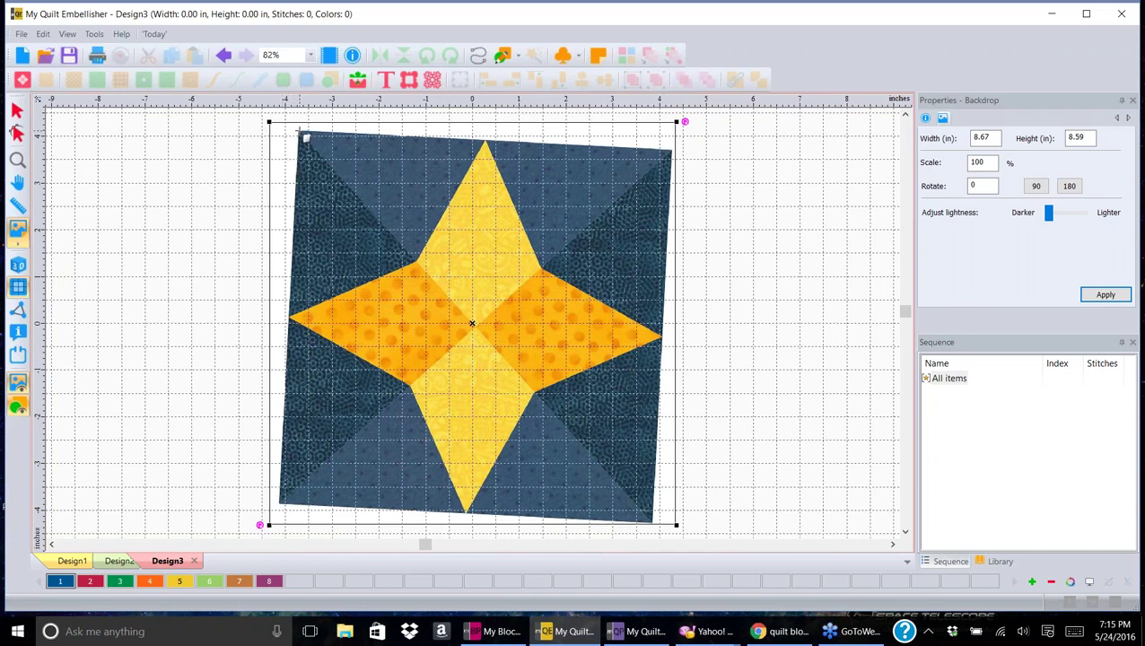
click(304, 132)
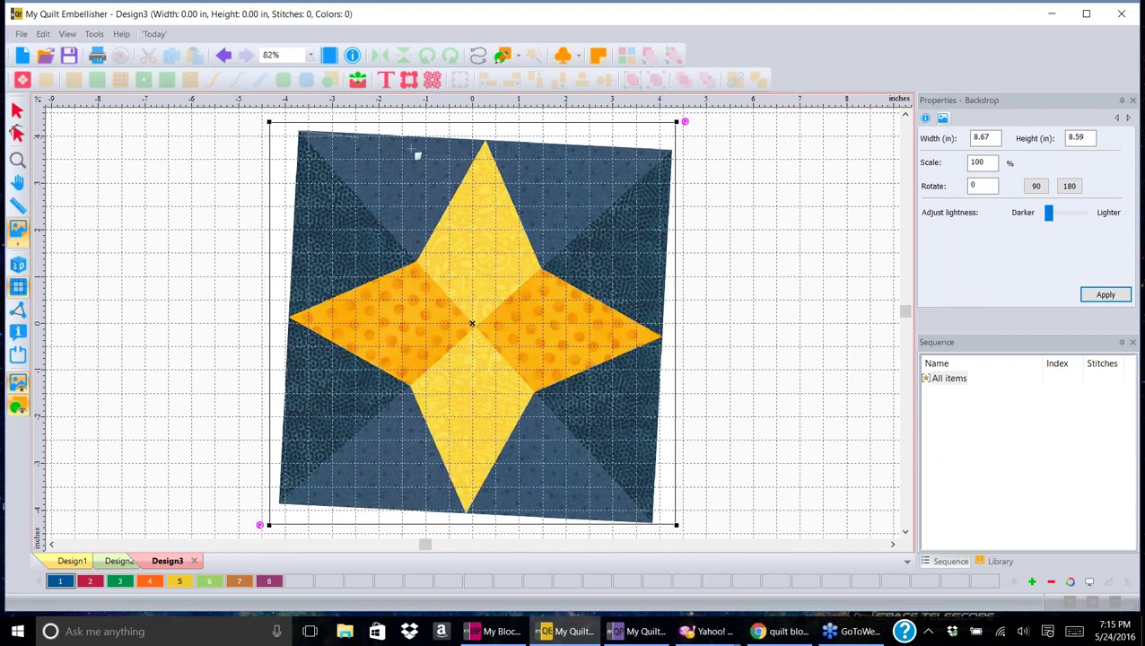
click(676, 154)
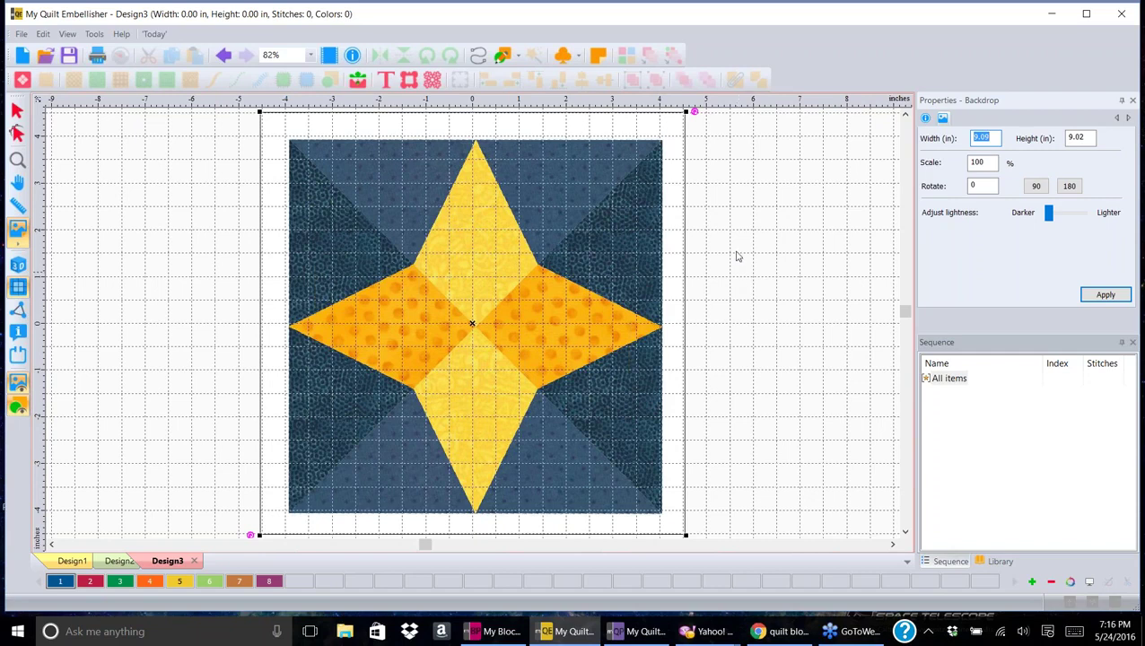
click(735, 216)
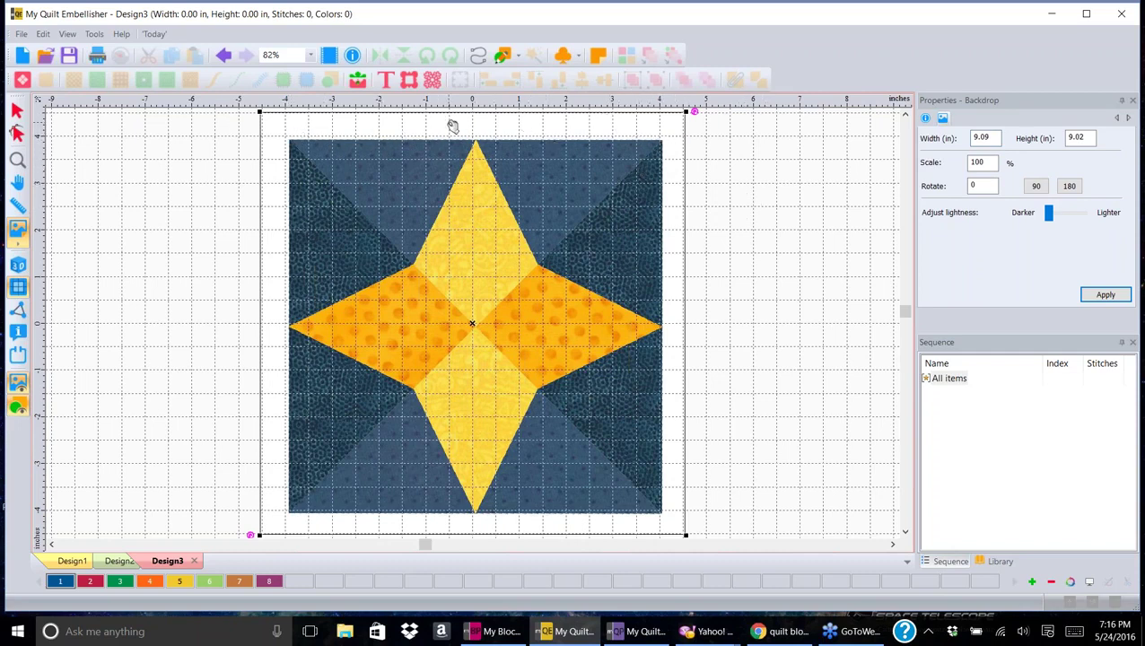
click(17, 288)
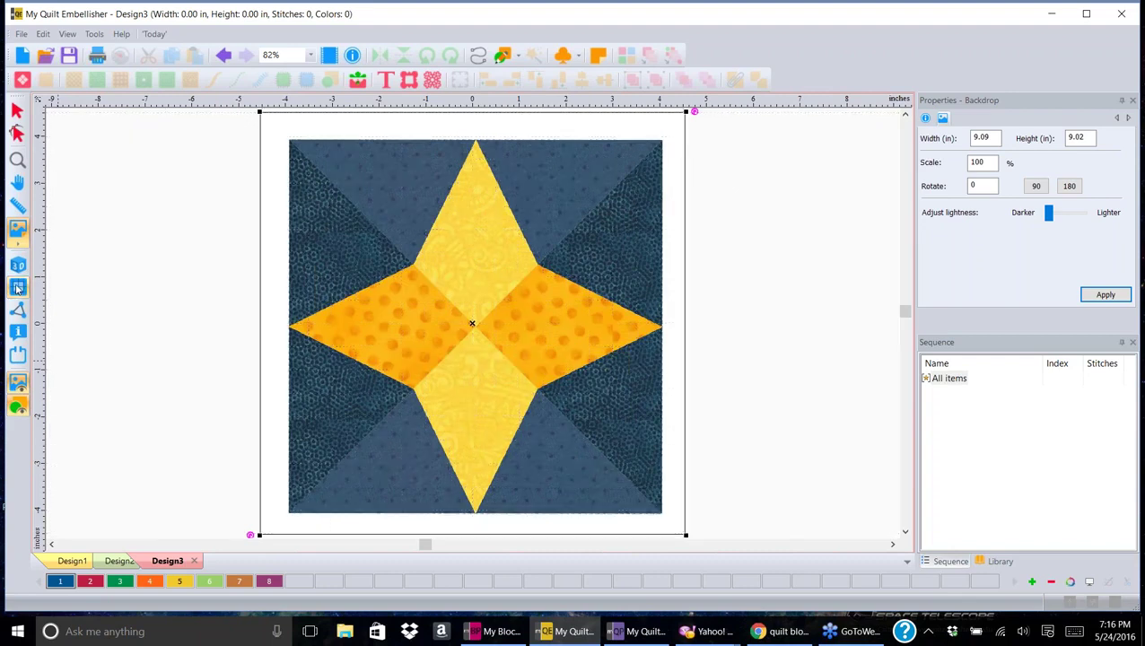
click(1028, 116)
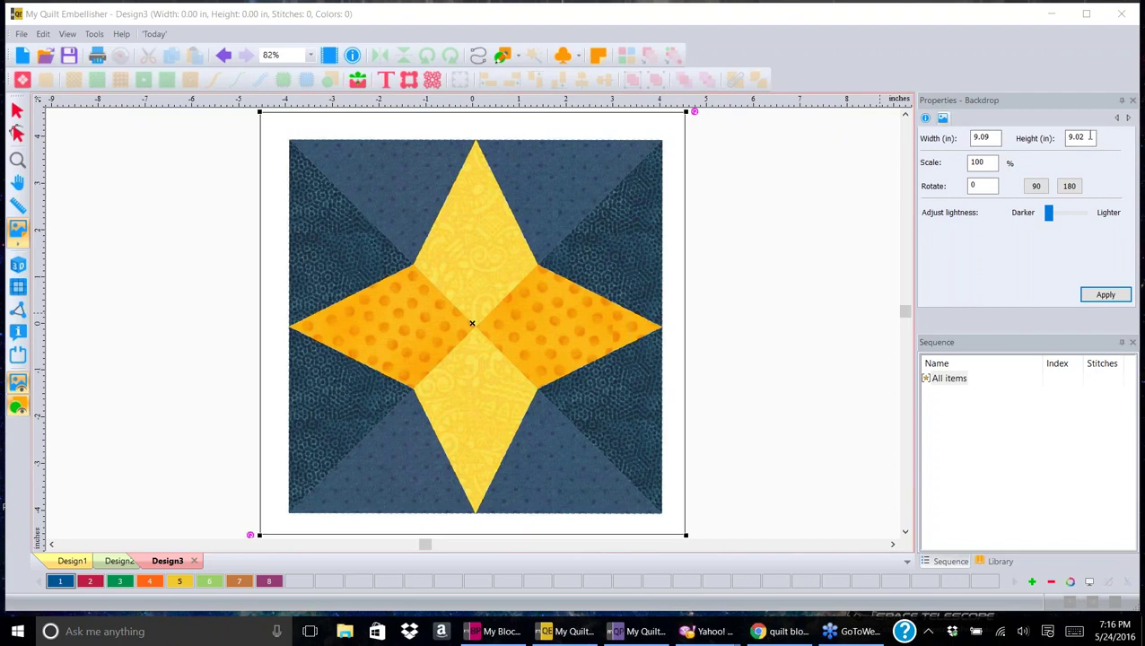
- Switch the ruler units to metric and back to inches
click(784, 106)
right_click(784, 106)
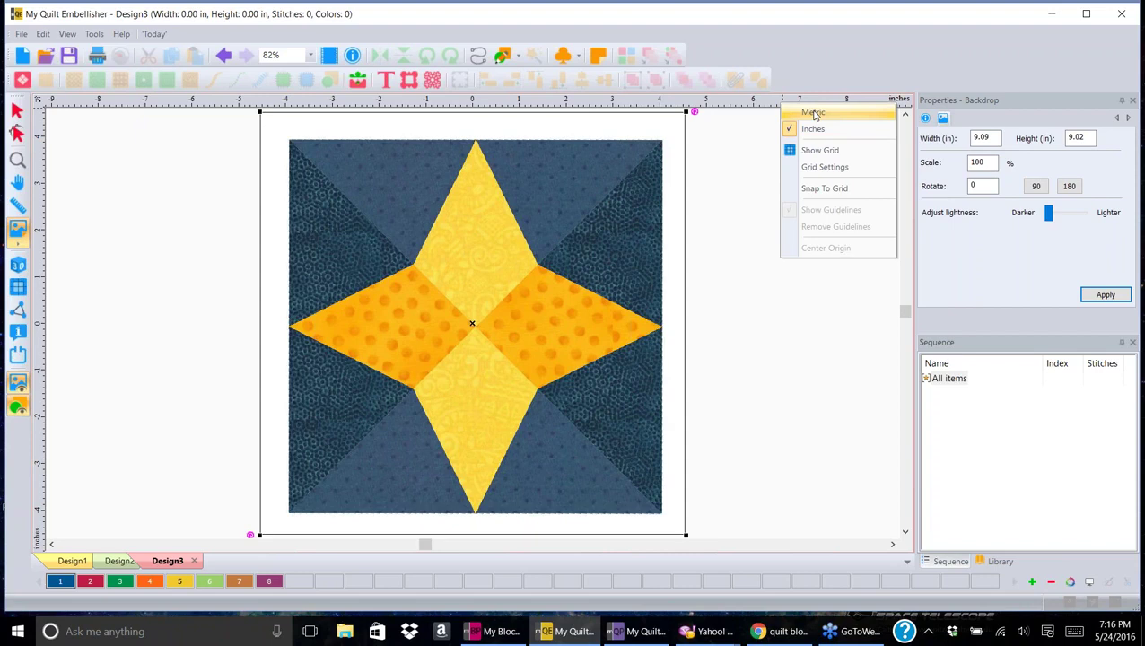
click(814, 114)
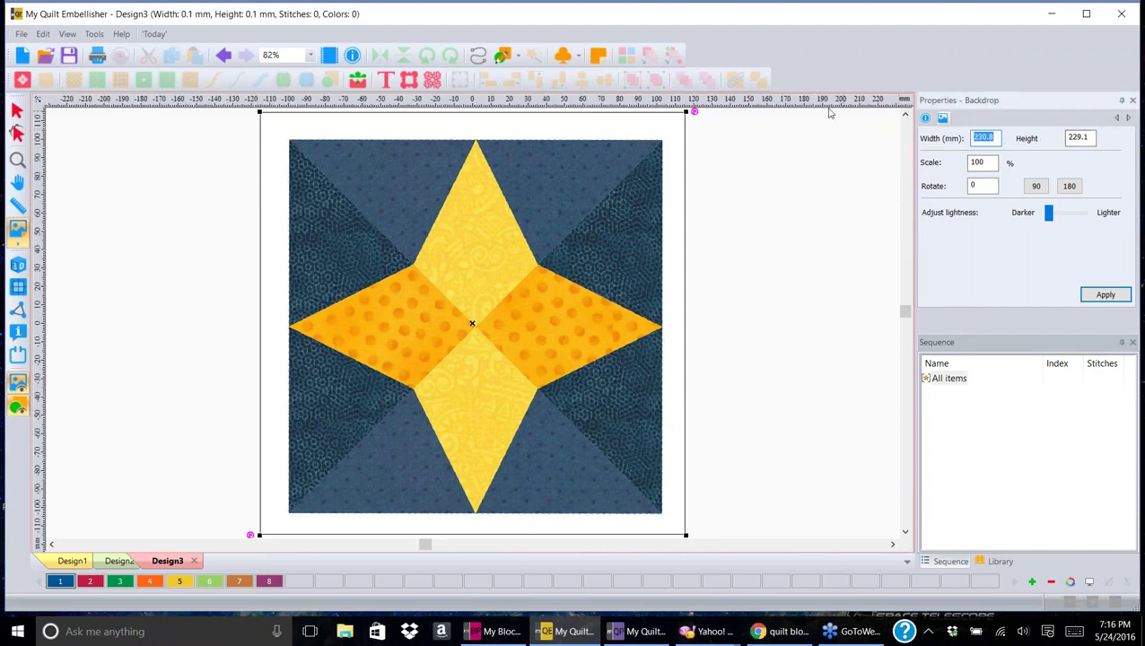
right_click(760, 106)
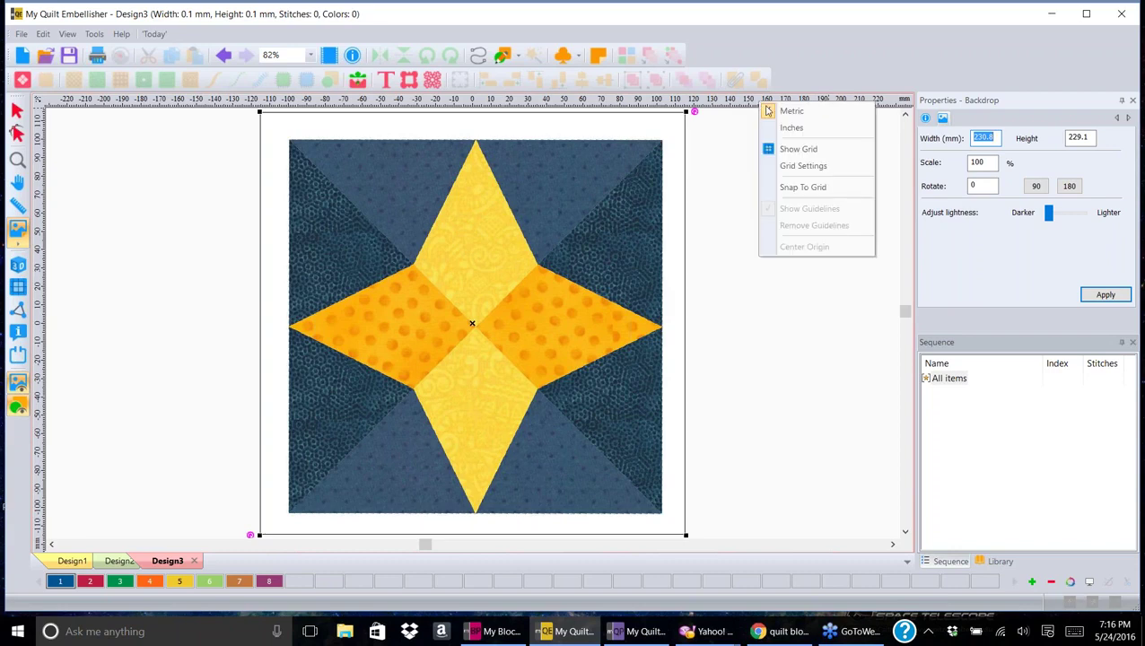
click(794, 128)
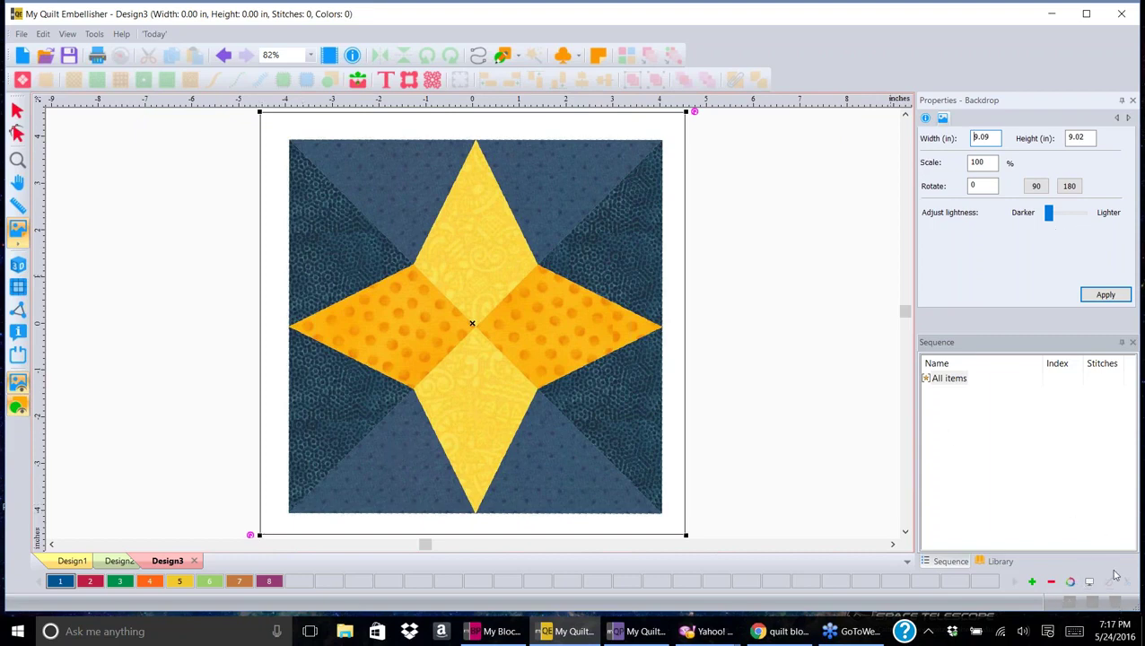
- Set the workspace background color to light gray
click(1090, 585)
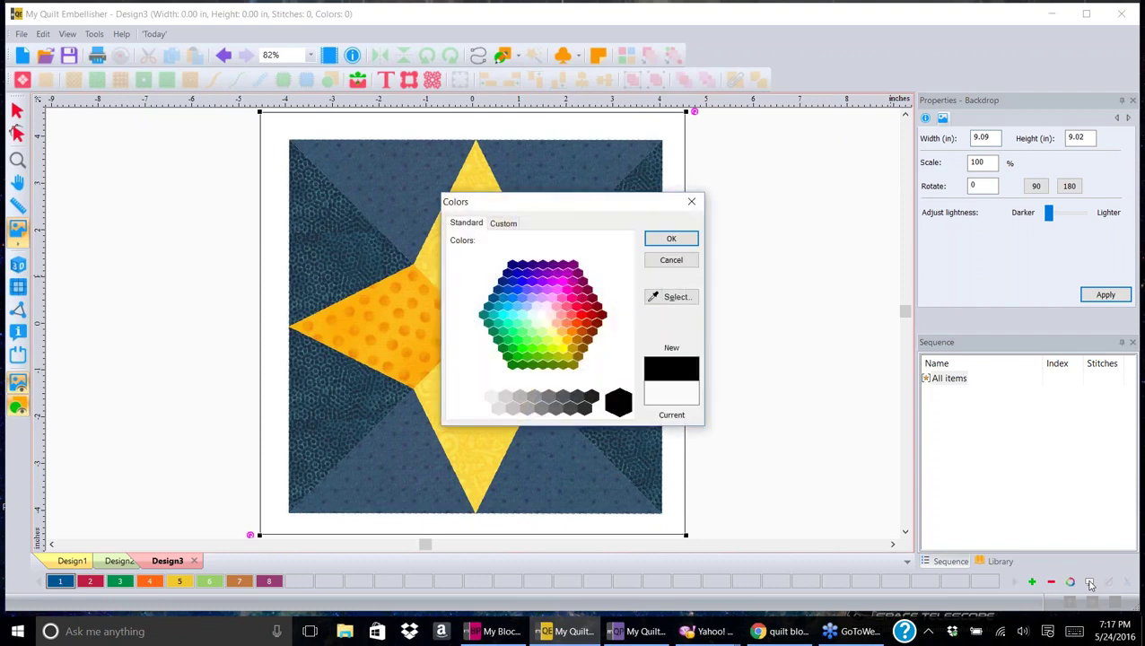
click(498, 408)
click(675, 240)
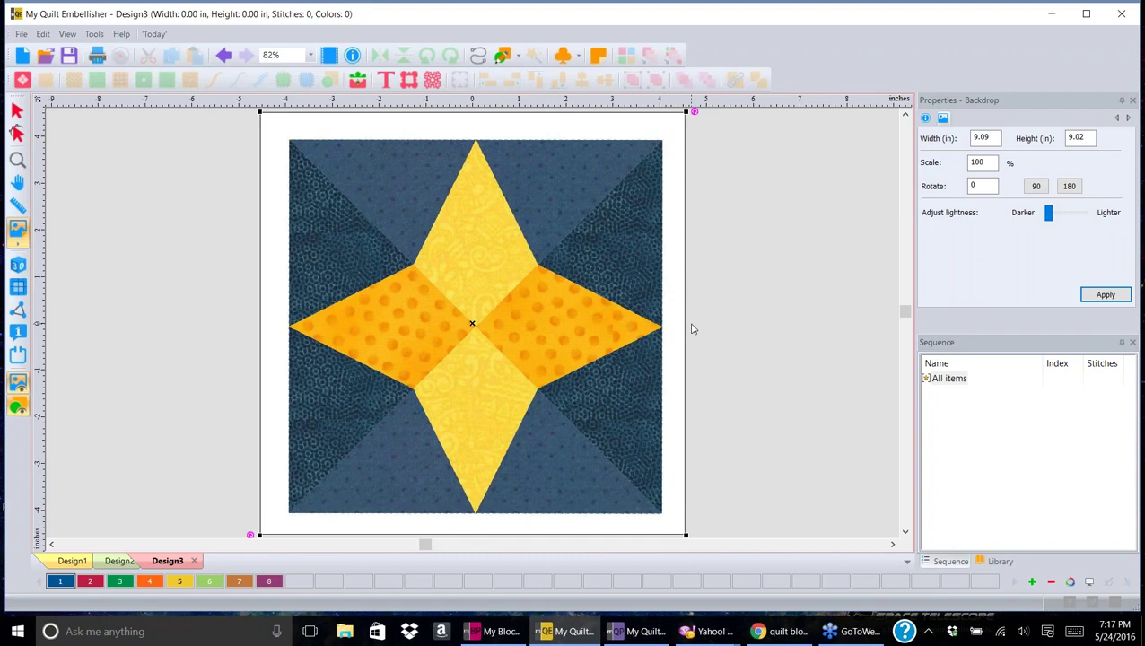
- Scale the backdrop with Define Scale across the star's left and right points, requesting a length of 7.5 in
click(20, 248)
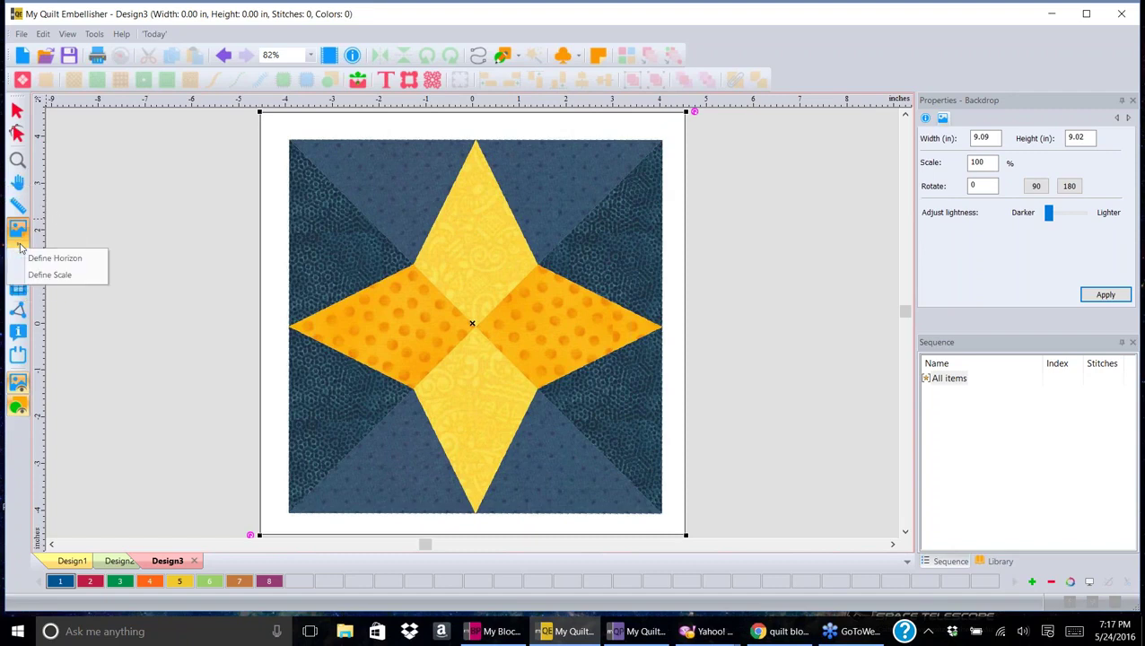
click(53, 275)
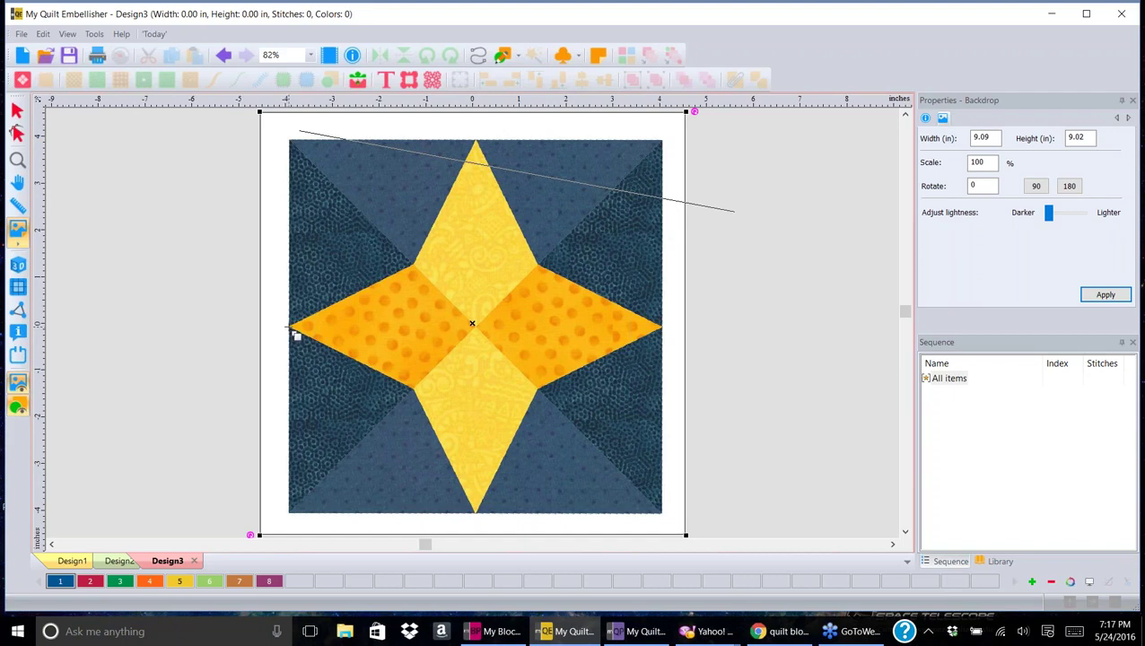
drag(289, 327, 664, 328)
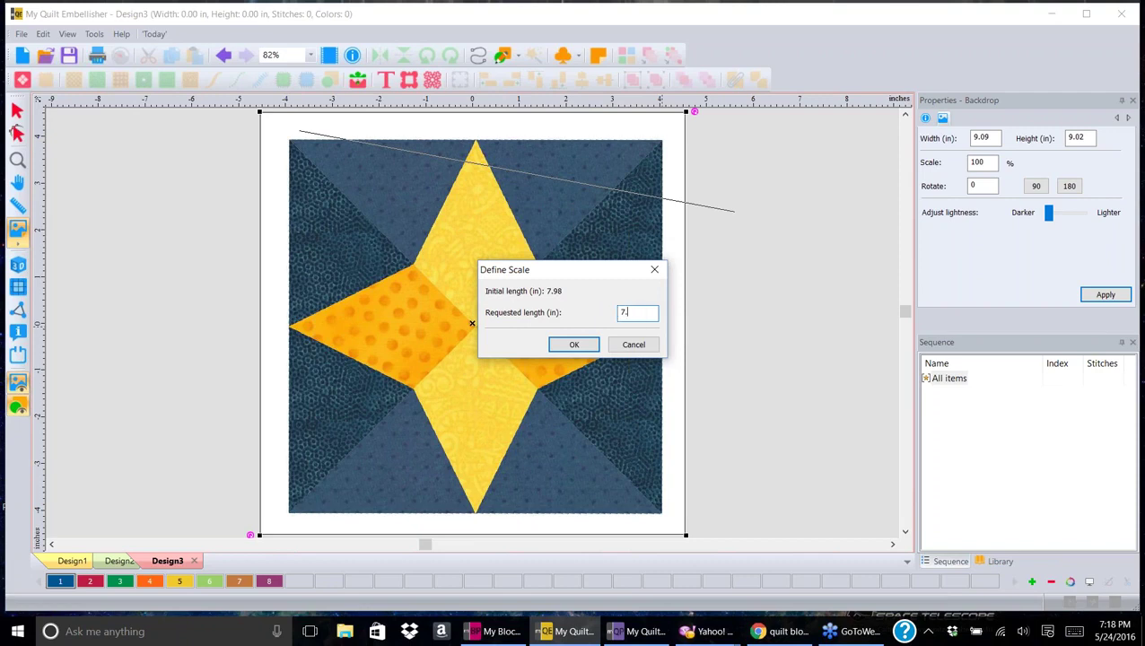
text(5)
click(574, 344)
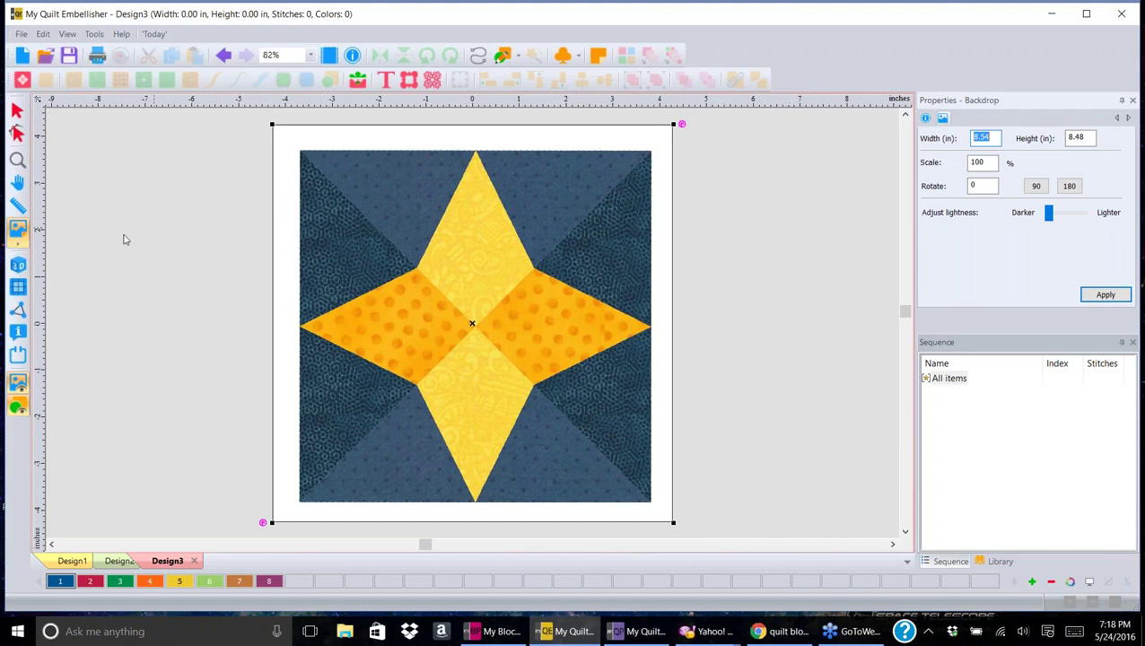
- Rescale the backdrop with Define Scale across the block's diagonal corners, requesting a length of 10.5 in
click(24, 248)
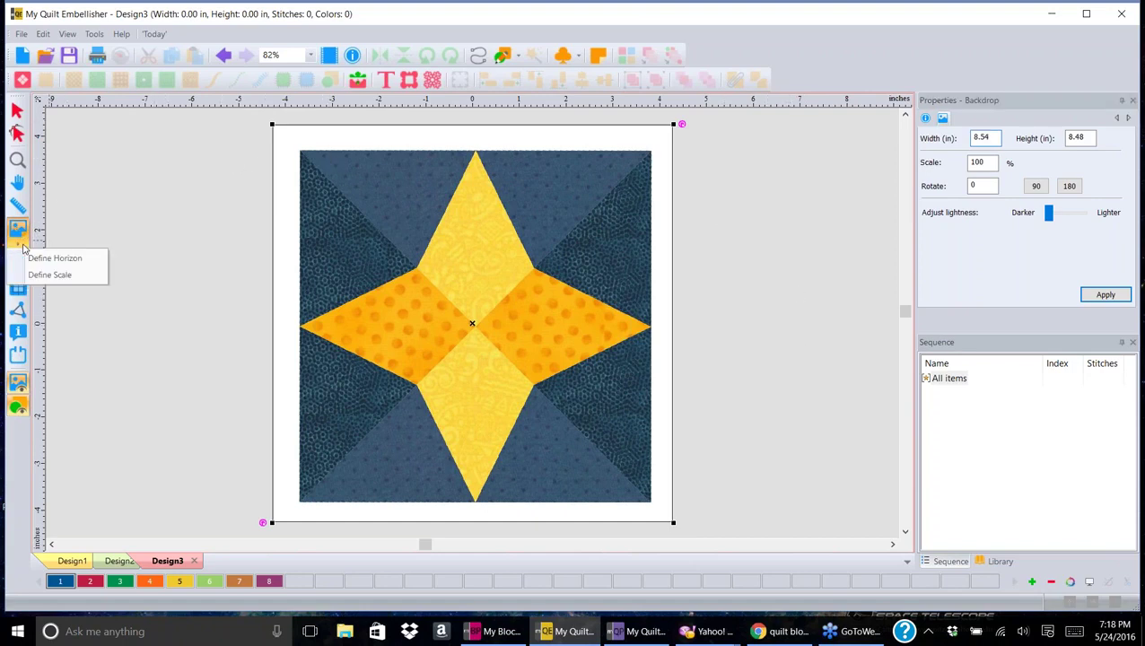
click(59, 277)
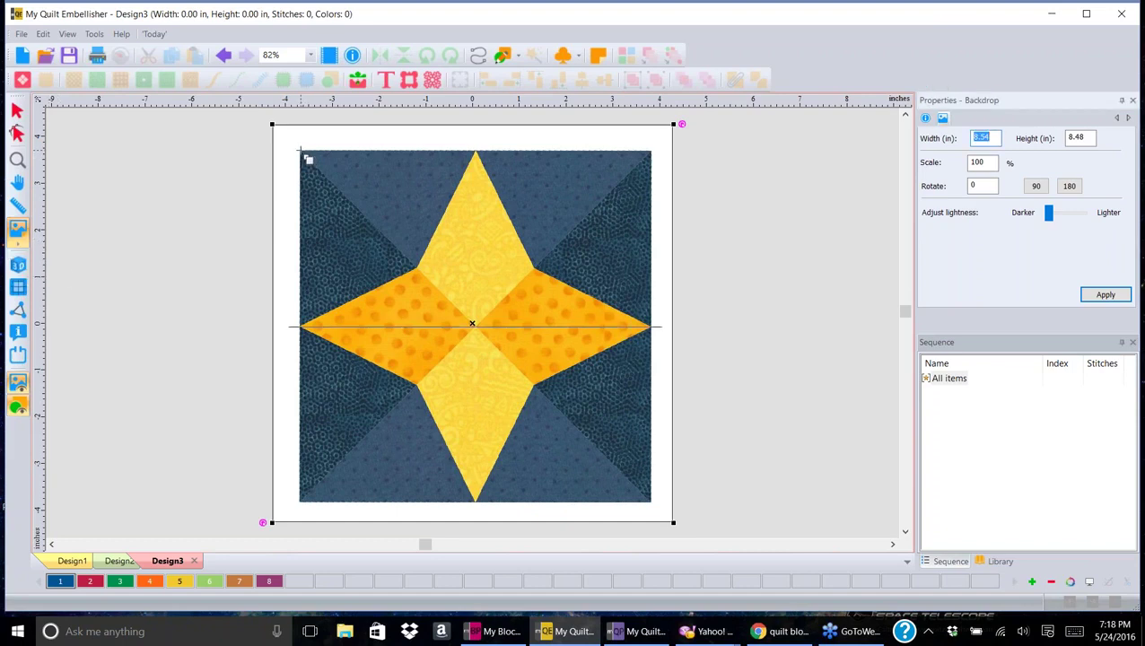
click(305, 156)
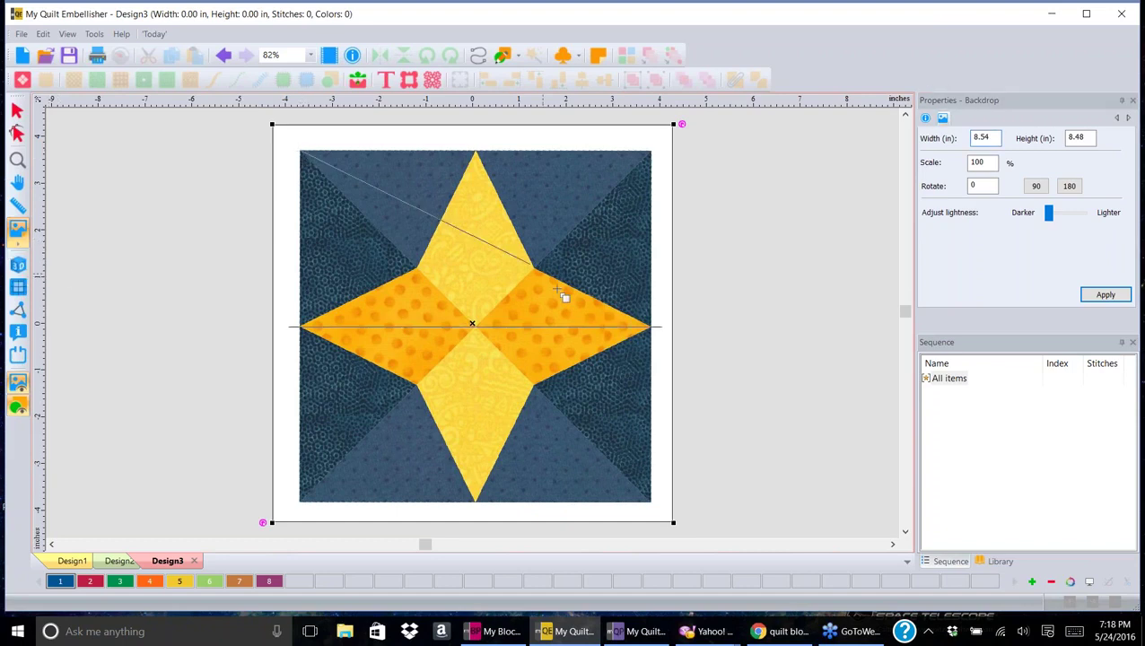
click(654, 503)
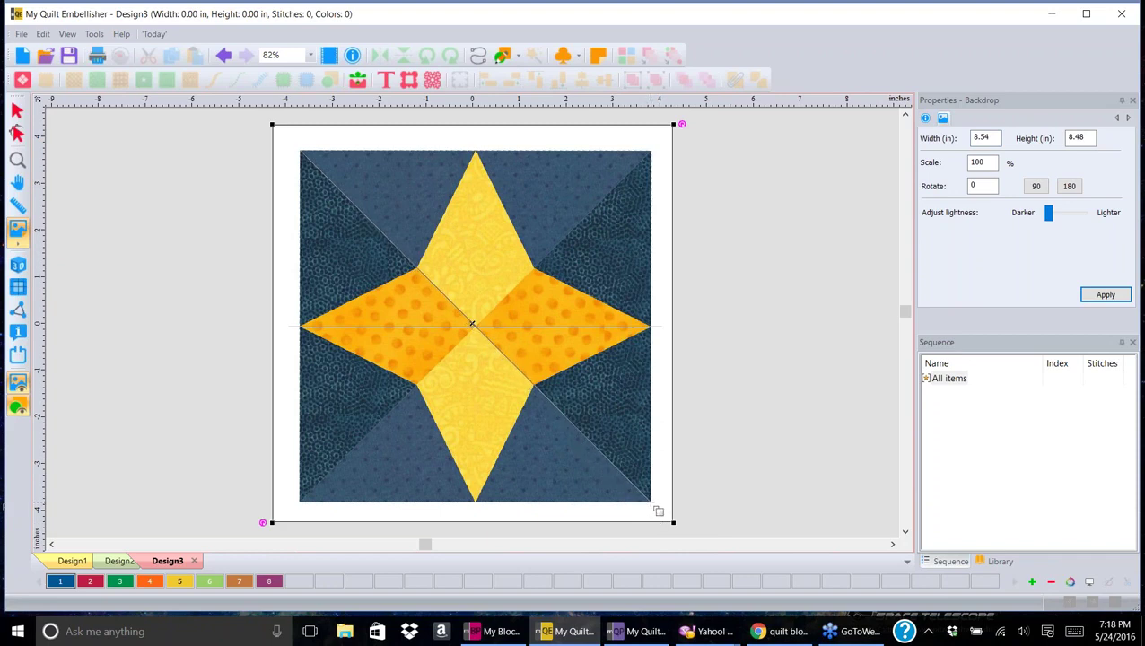
click(657, 510)
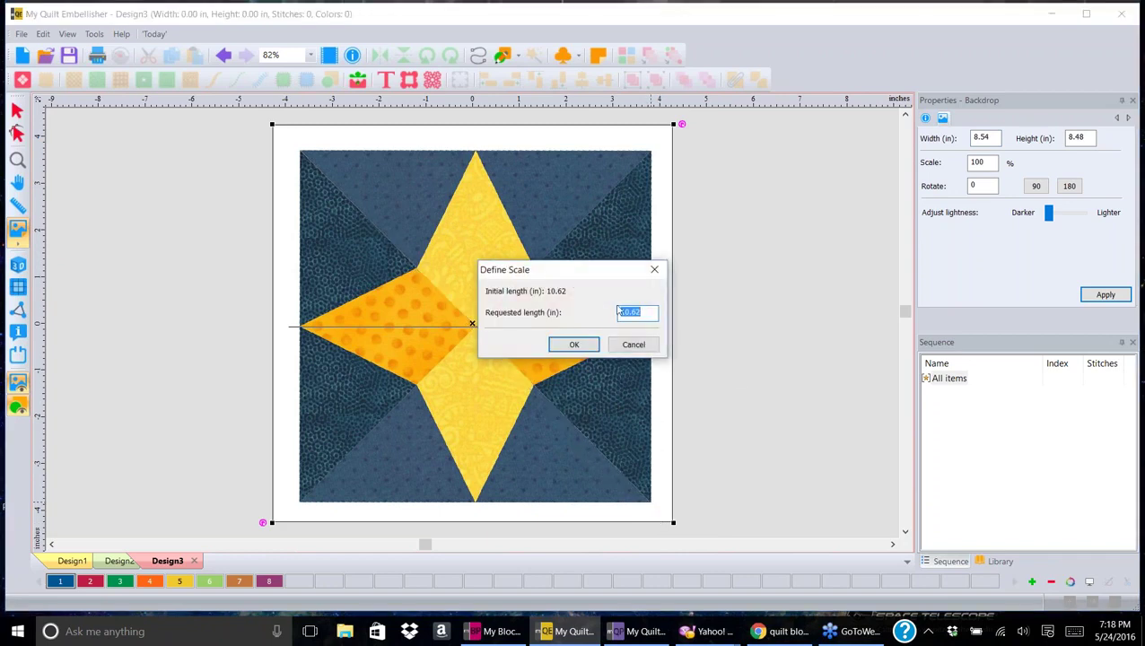
drag(648, 311, 631, 312)
text(00)
key(BackSpace)
key(BackSpace)
text(5)
key(Return)
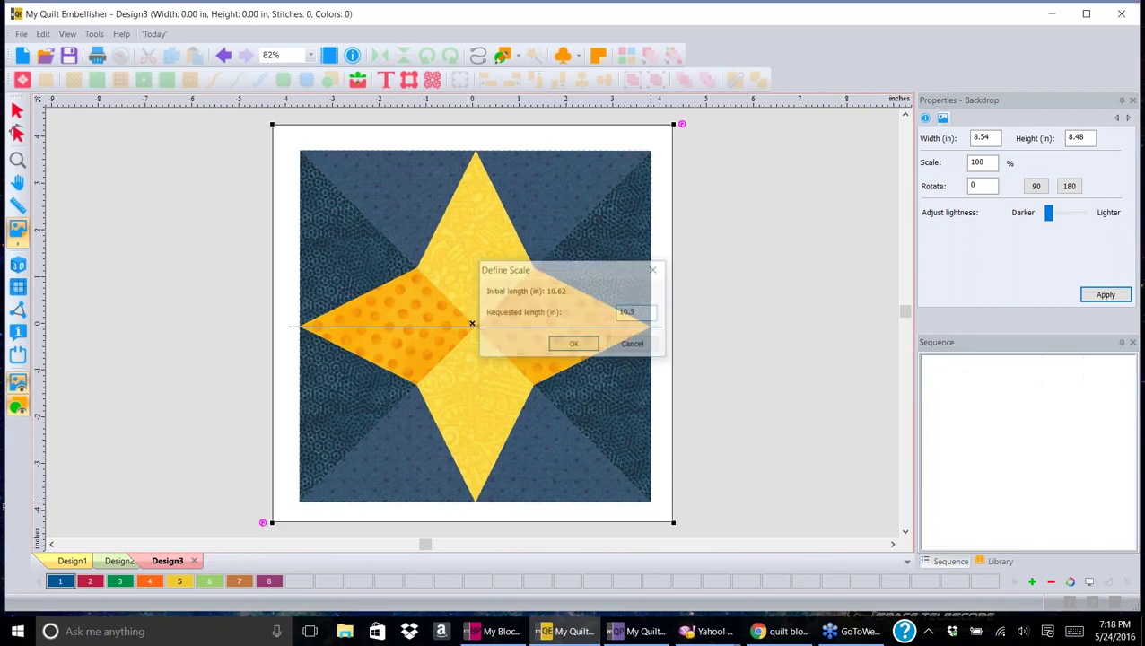
click(725, 269)
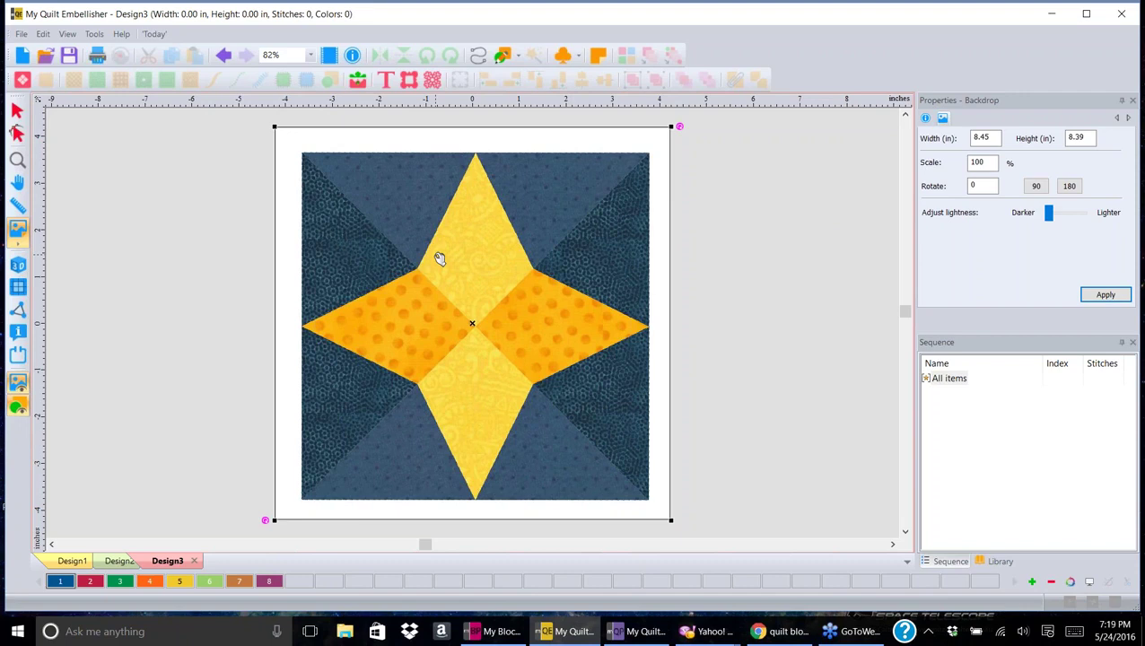
click(16, 110)
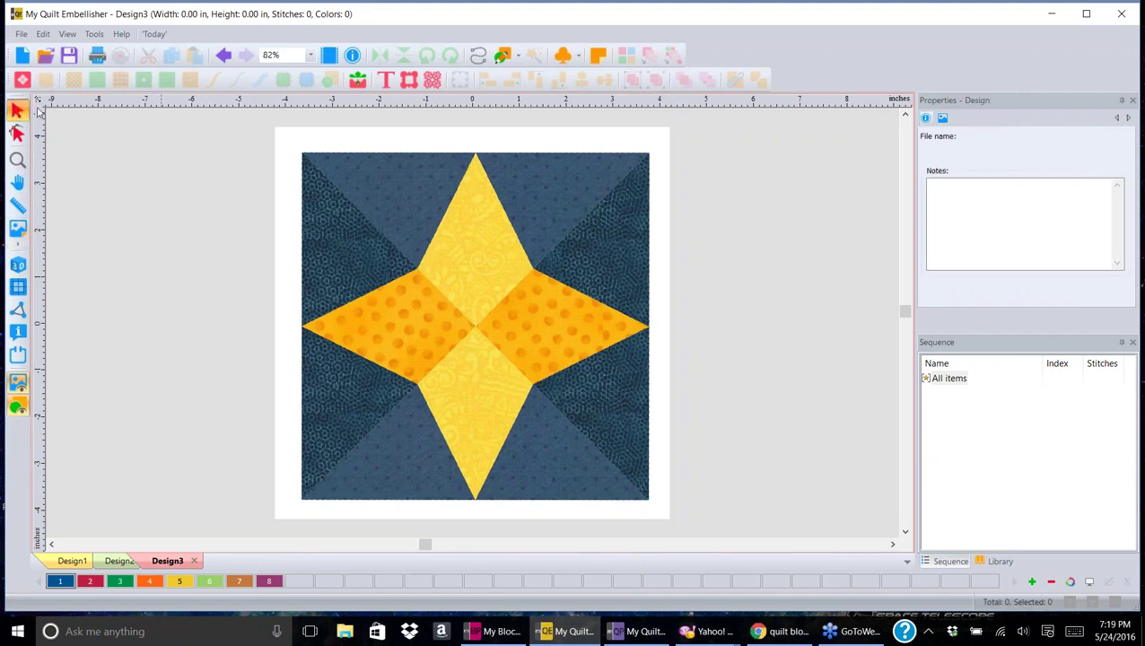
- Open the design library and expand its shortE folder
click(998, 562)
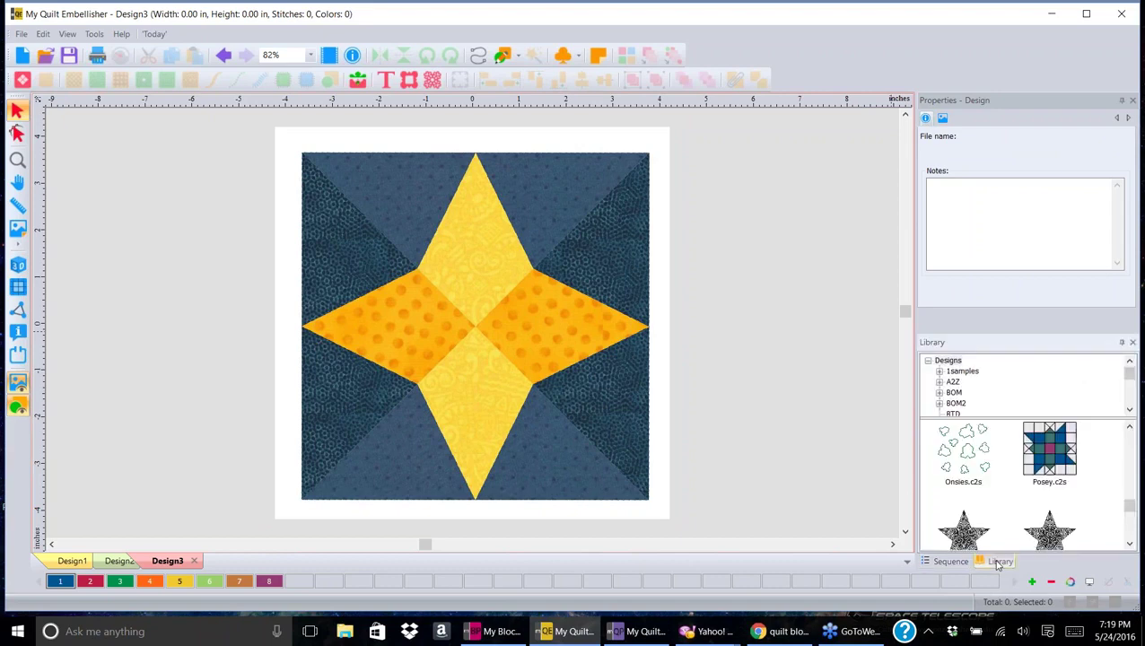
click(1130, 411)
click(1130, 411)
click(1130, 411)
click(1130, 411)
click(1130, 411)
click(1130, 411)
click(1130, 411)
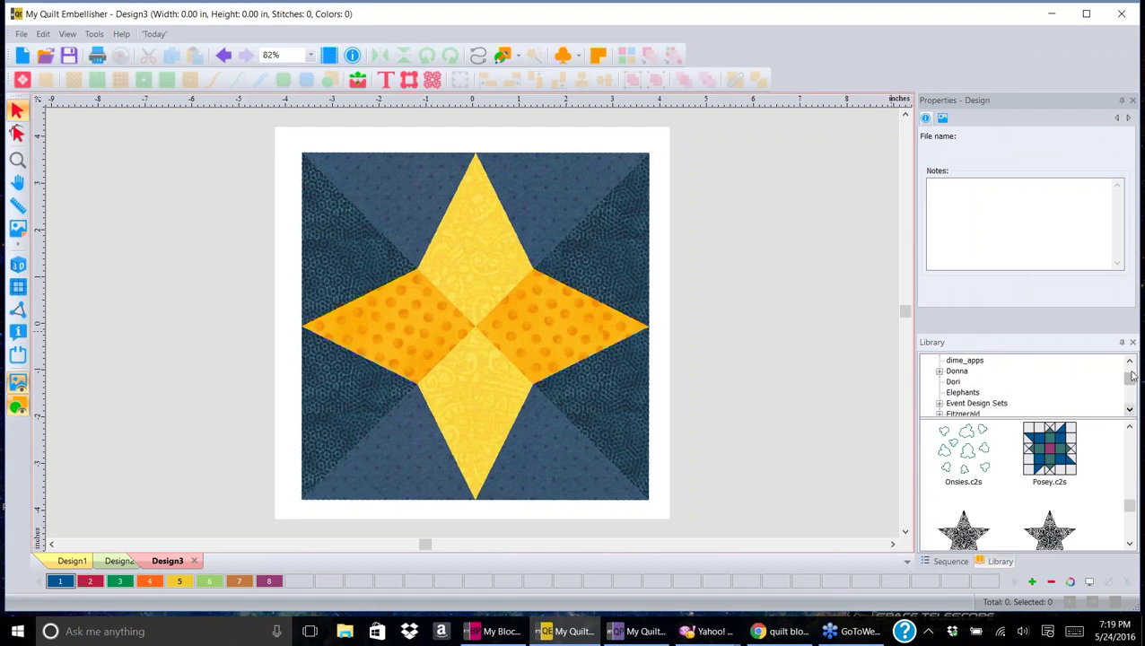
click(1129, 360)
click(1130, 411)
click(1129, 411)
click(1130, 411)
click(1130, 411)
click(1130, 411)
click(1130, 411)
click(1130, 411)
click(1130, 411)
click(1130, 411)
click(1130, 411)
click(1130, 411)
click(1130, 411)
click(1130, 411)
click(1130, 411)
click(1130, 411)
click(1130, 411)
click(1130, 411)
click(1129, 411)
click(1130, 411)
click(1130, 411)
click(1129, 411)
click(1130, 411)
click(1129, 411)
click(1129, 411)
click(1129, 411)
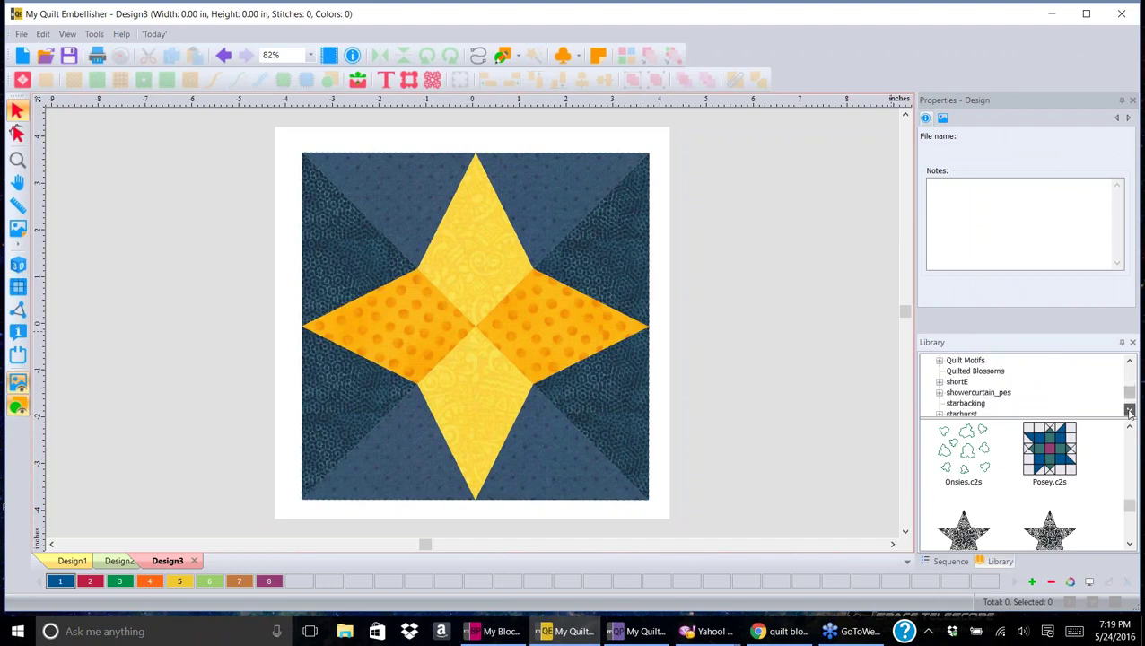
click(938, 381)
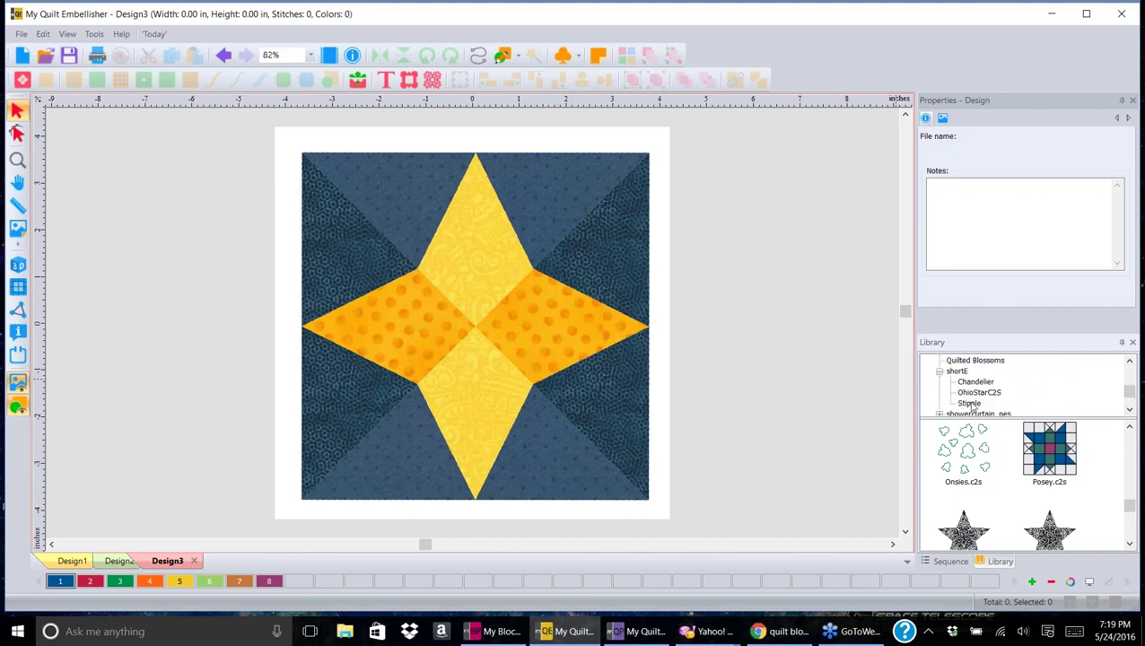
- Browse the designs in the Stipple and Chandelier subfolders of the library
click(969, 402)
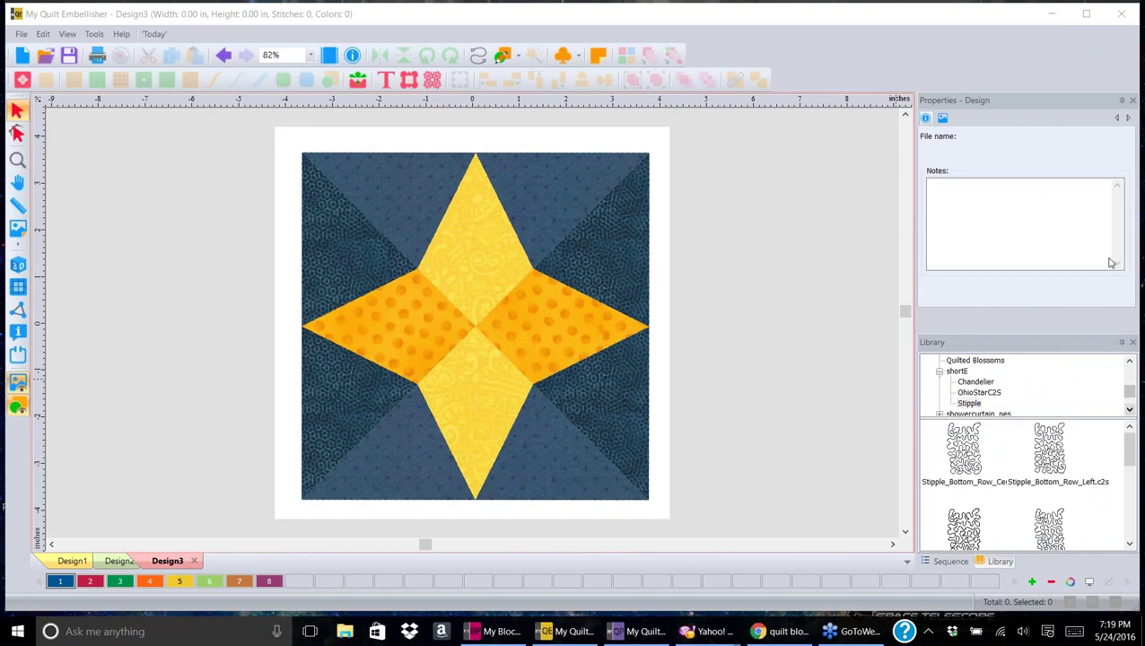
mouse_move(1130, 449)
mouse_down()
mouse_move(1132, 499)
mouse_move(1132, 454)
mouse_up()
click(978, 383)
right_click(1034, 385)
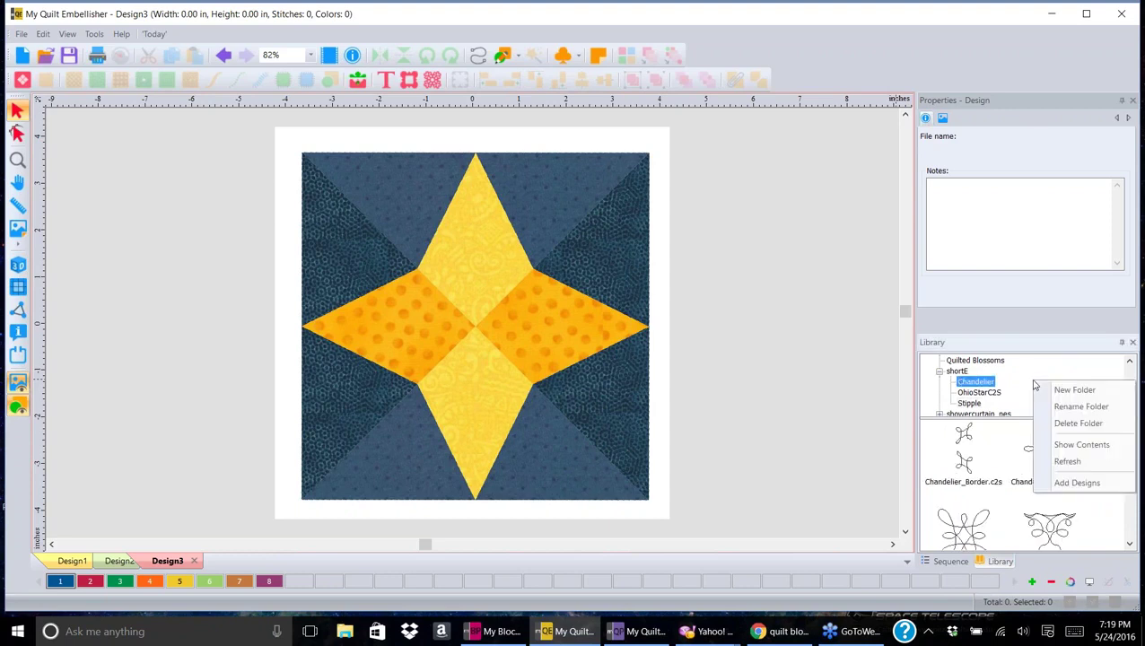
- Insert Newohblock4f.c2s from the OhioStarC2S library folder and align its upper-left corner with the star block's corner
click(971, 395)
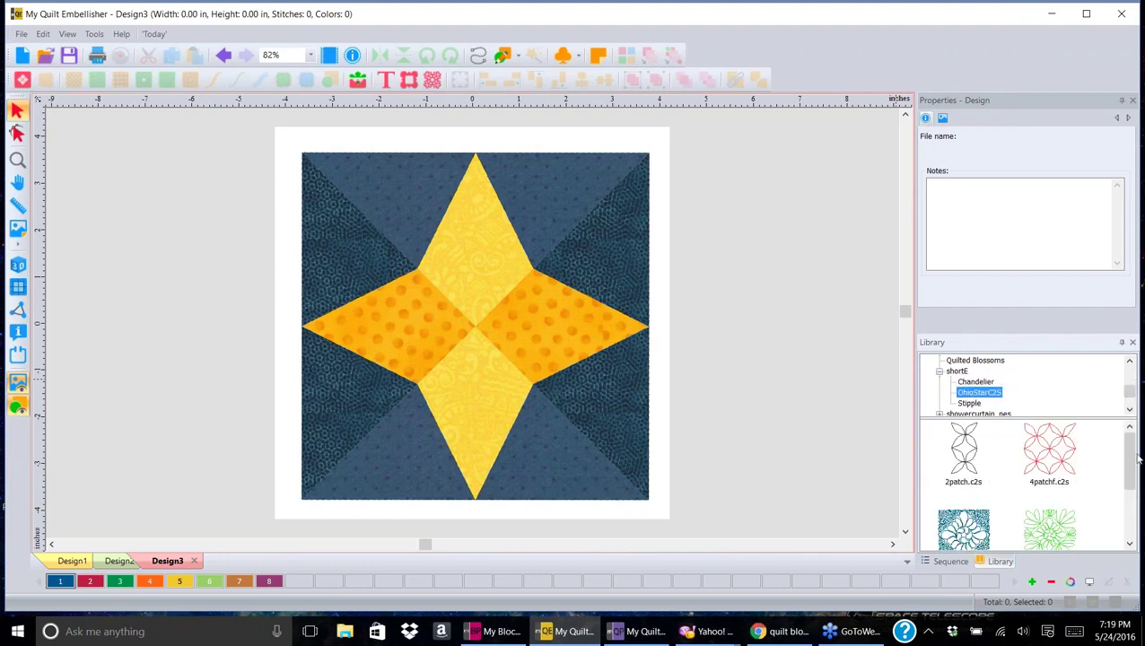
drag(1132, 457, 471, 290)
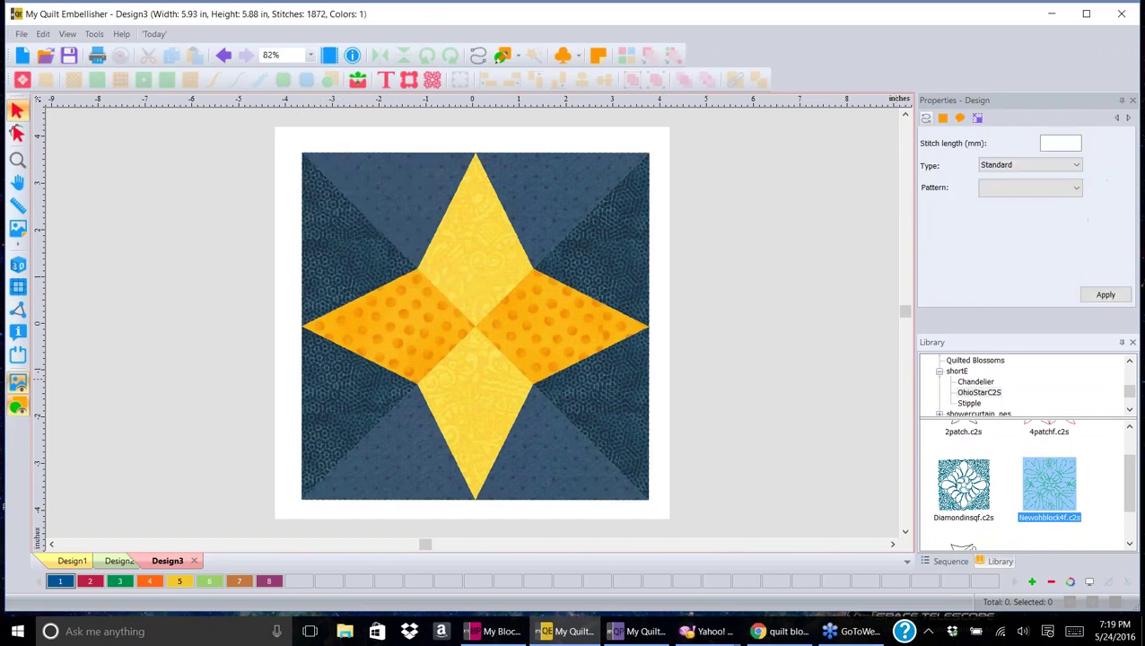
drag(474, 296, 446, 296)
drag(520, 235, 494, 235)
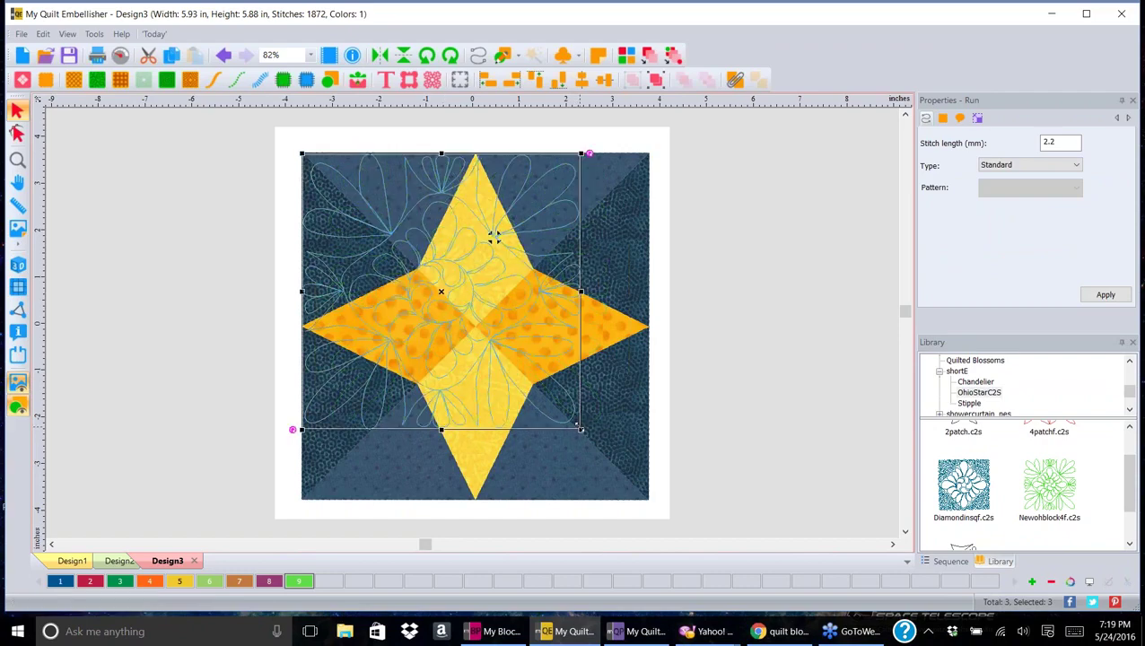
- Enlarge the quilting design to about 7.37 by 7.38 in to fill the star block and display it in 3D
drag(581, 429, 635, 507)
drag(475, 496, 476, 505)
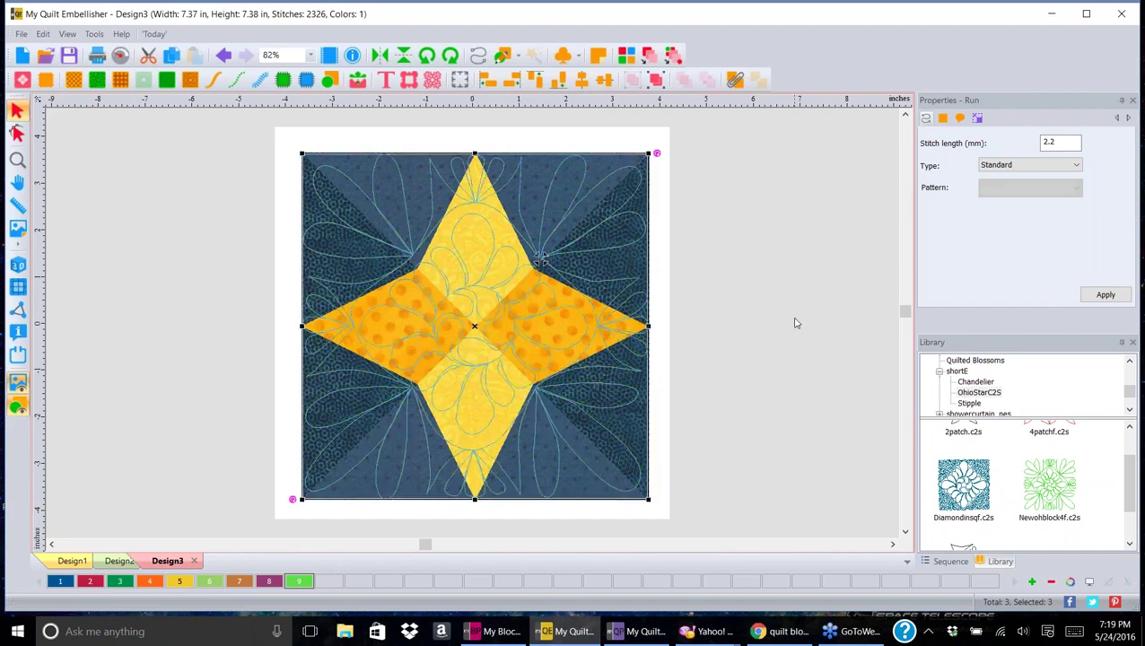
click(795, 323)
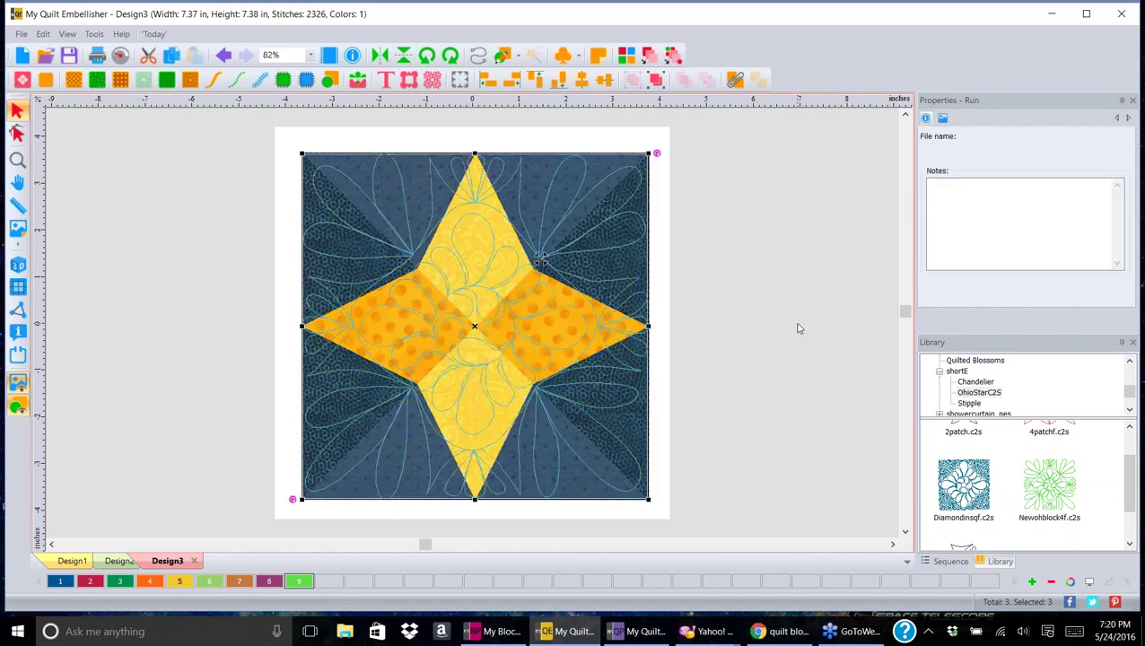
click(18, 264)
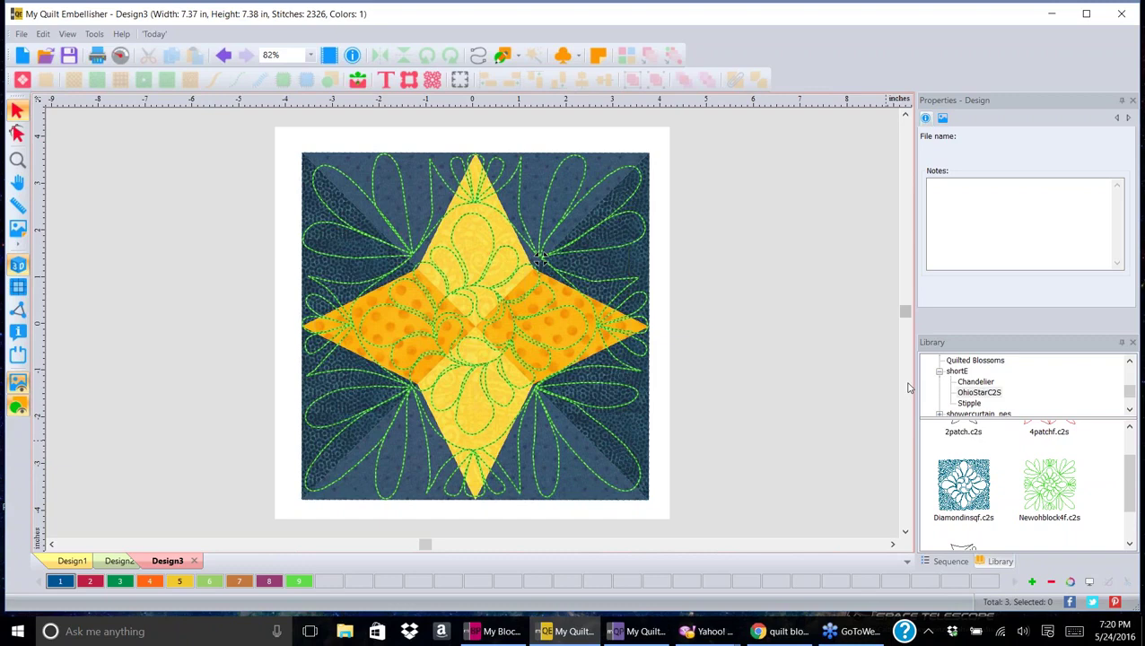
- Create a blank design and switch back to Design3
click(22, 56)
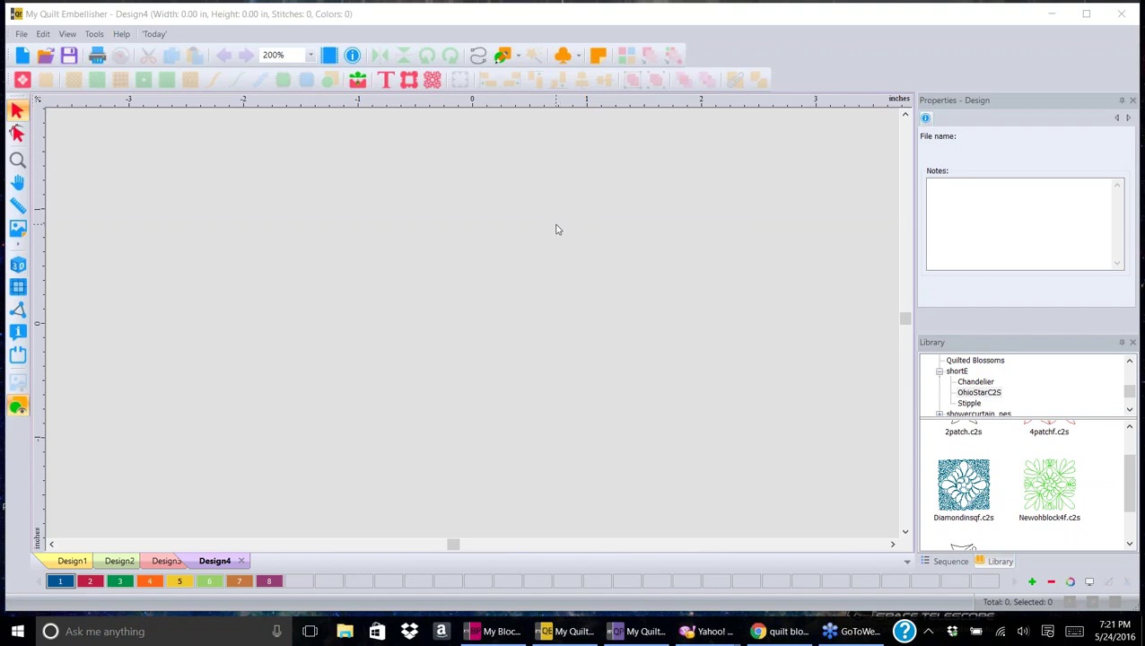
click(168, 562)
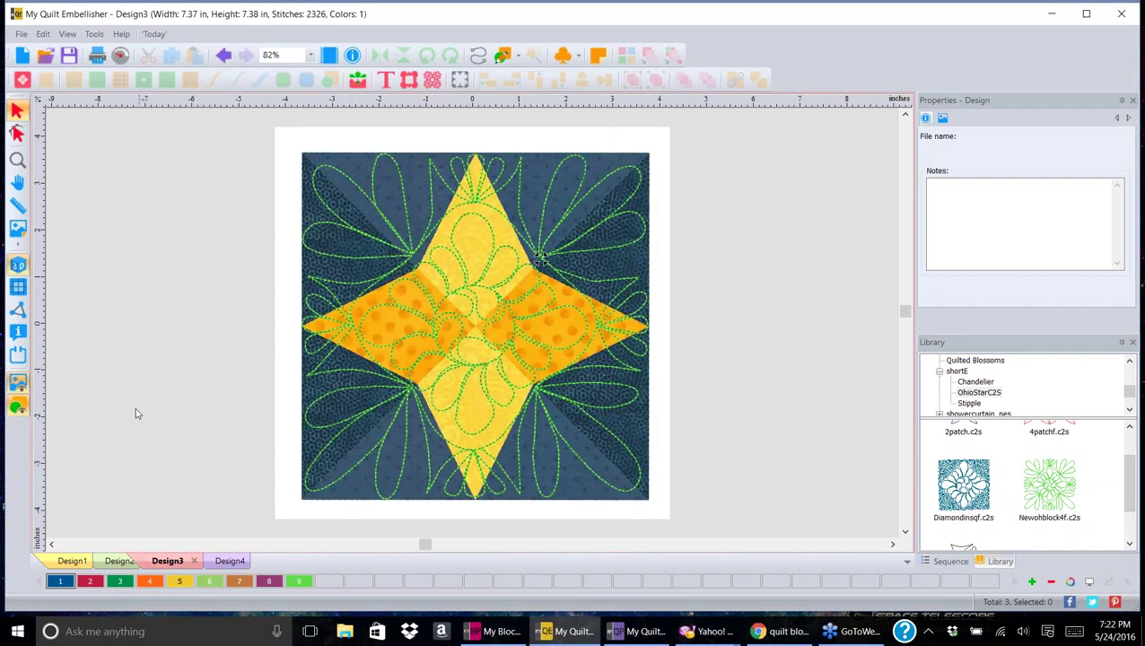
- Hide the star block backdrop to view the quilting stitches alone and show it again
click(17, 385)
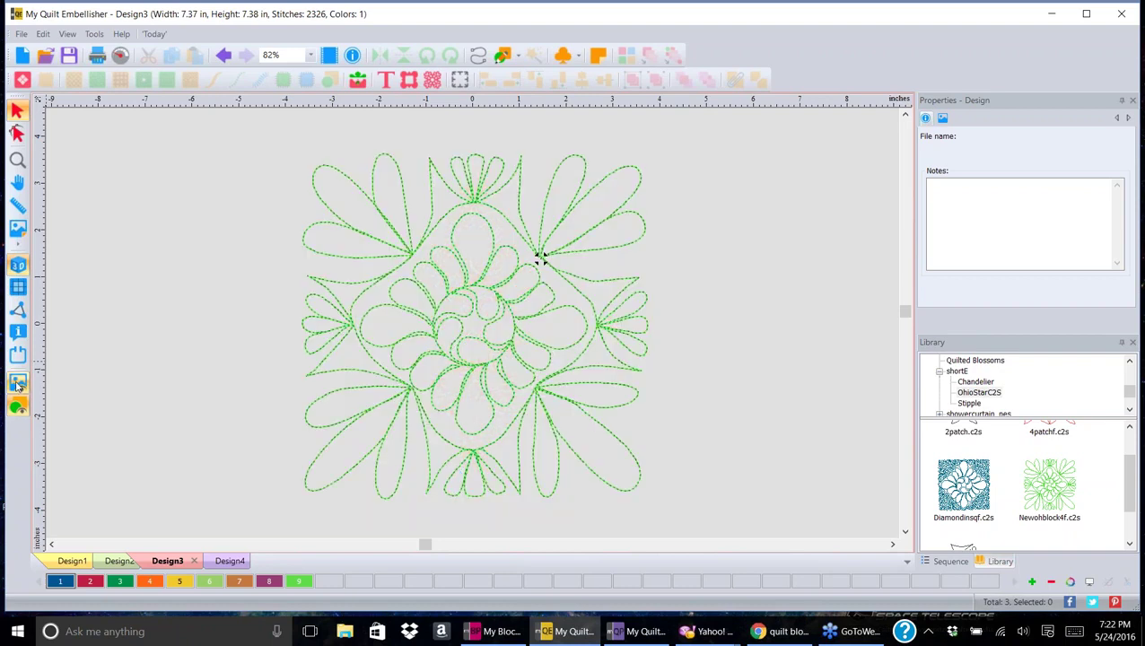
click(17, 384)
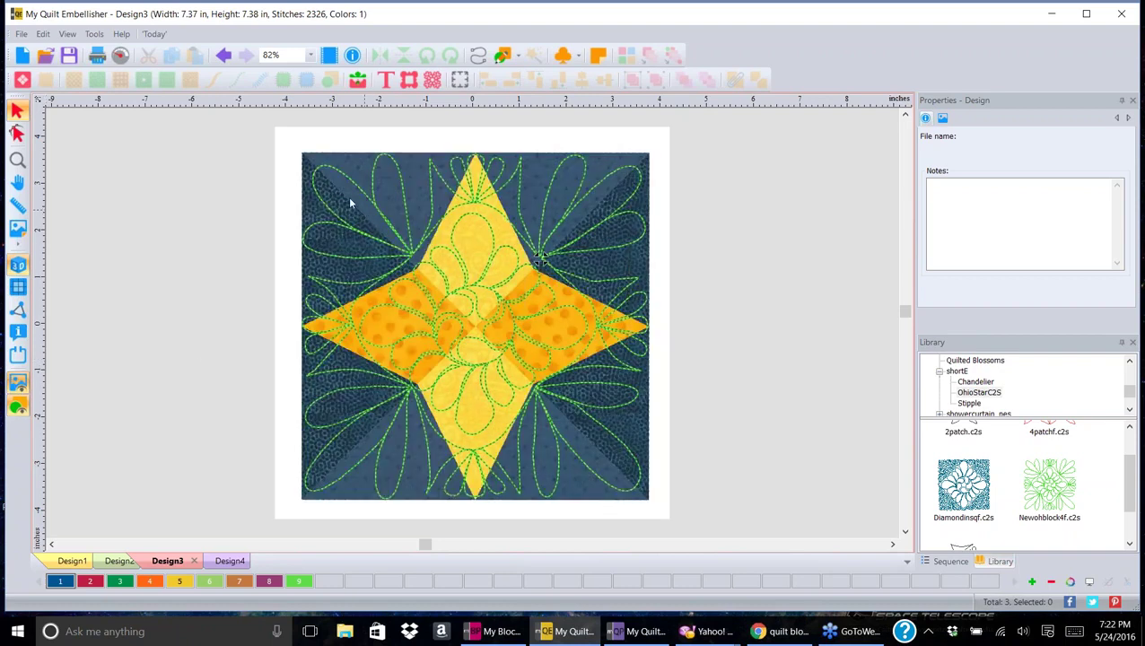
- Review the file formats available for saving Design3, choose Baby Lock/Brother/Bernina (PES v5), and leave without saving
click(21, 35)
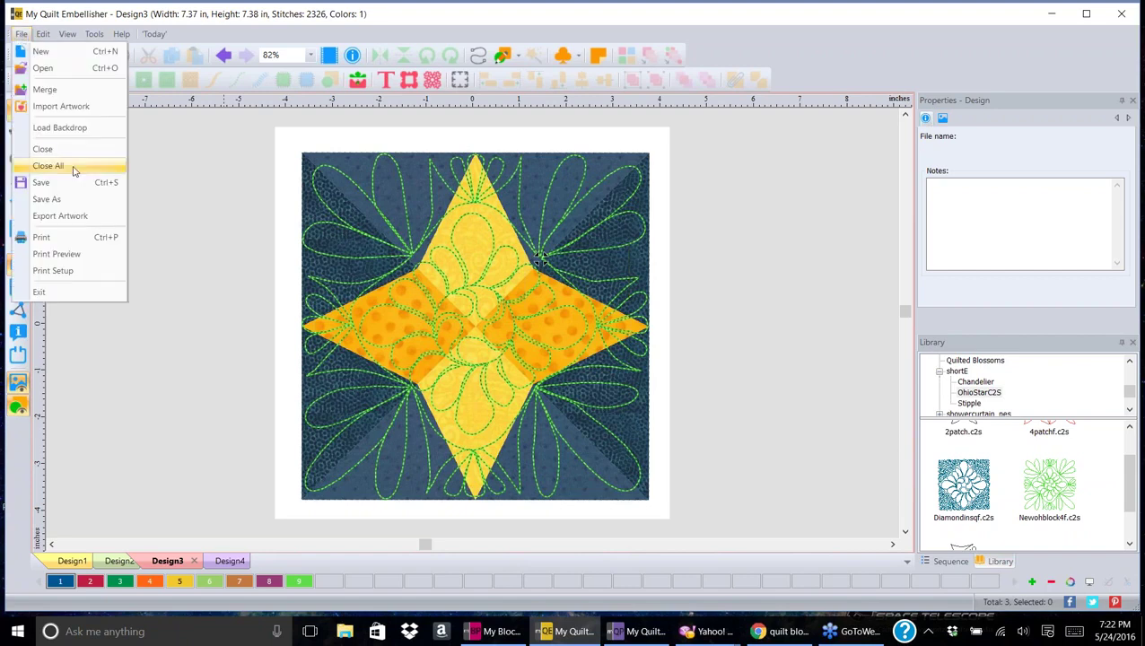
click(47, 199)
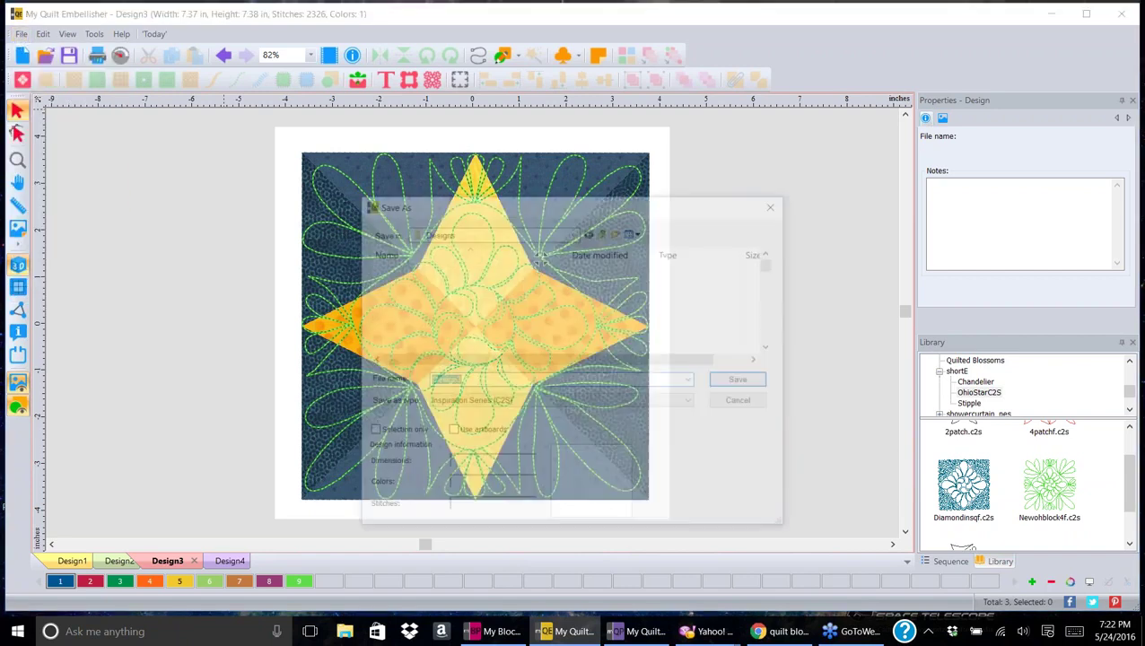
click(691, 402)
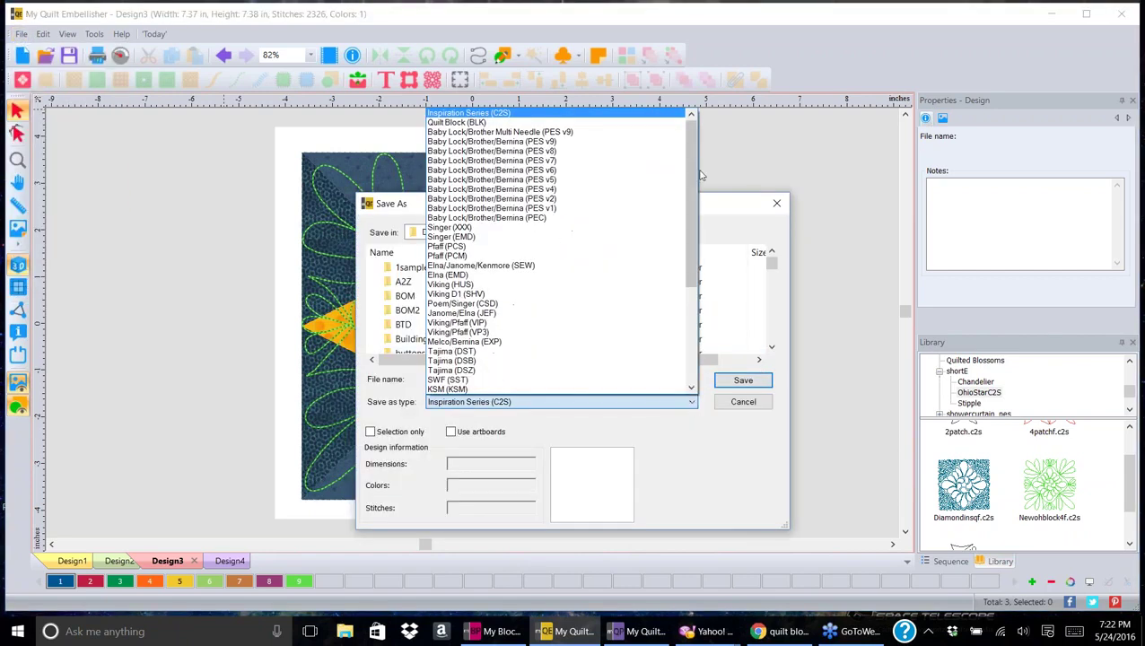
drag(694, 165, 699, 336)
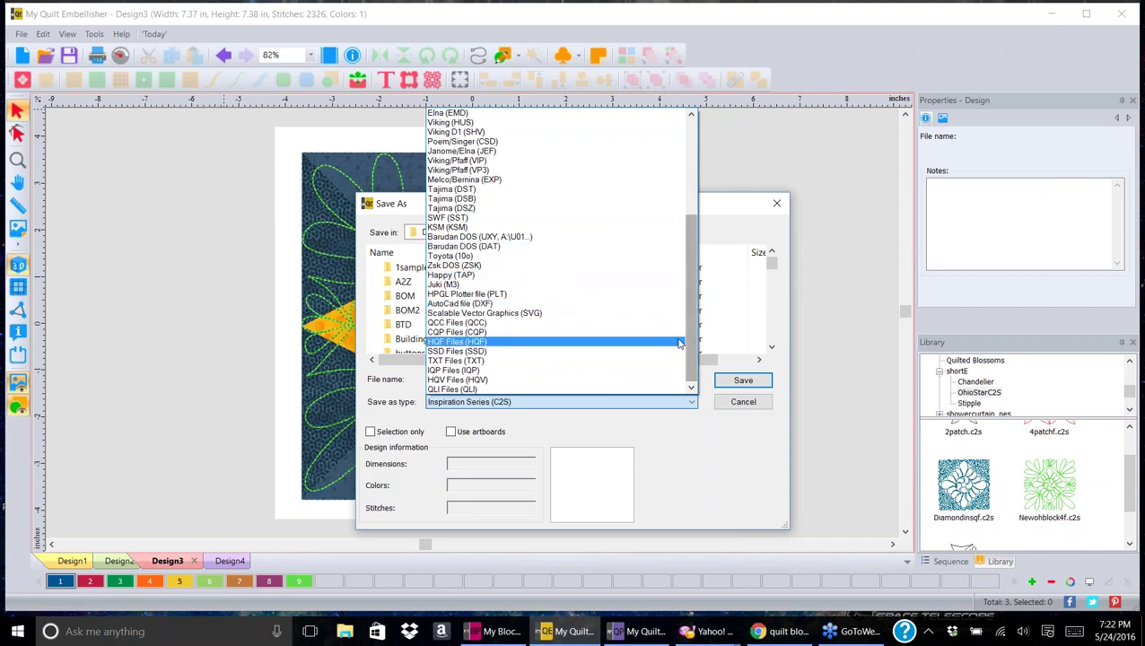
scroll(680, 344, up, 6)
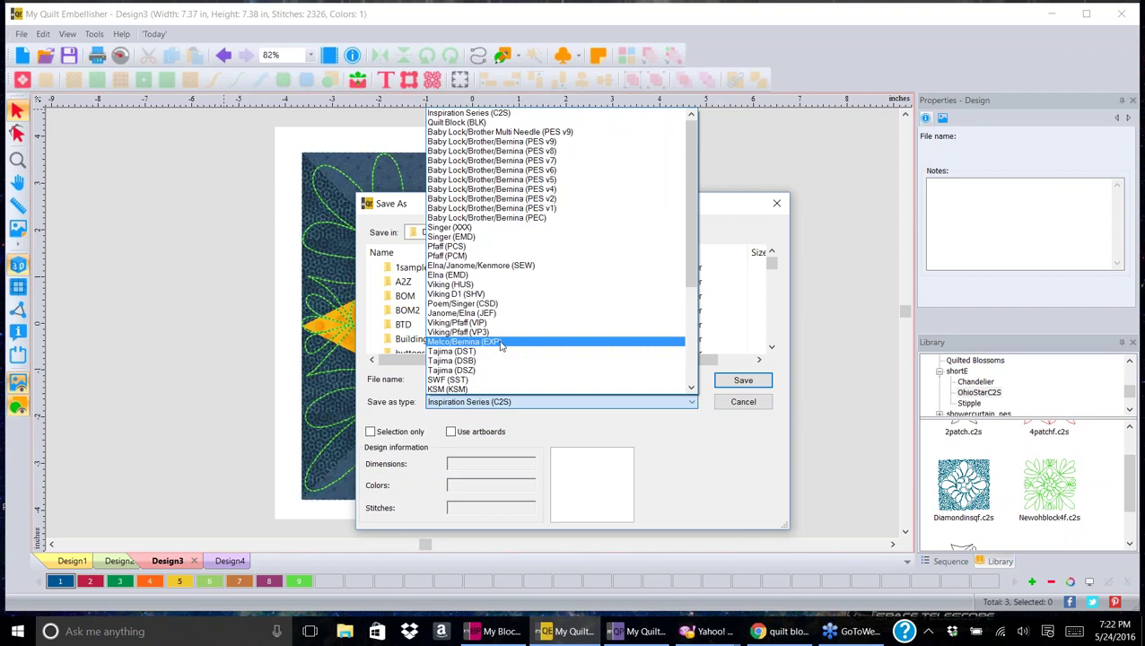
drag(690, 144, 692, 251)
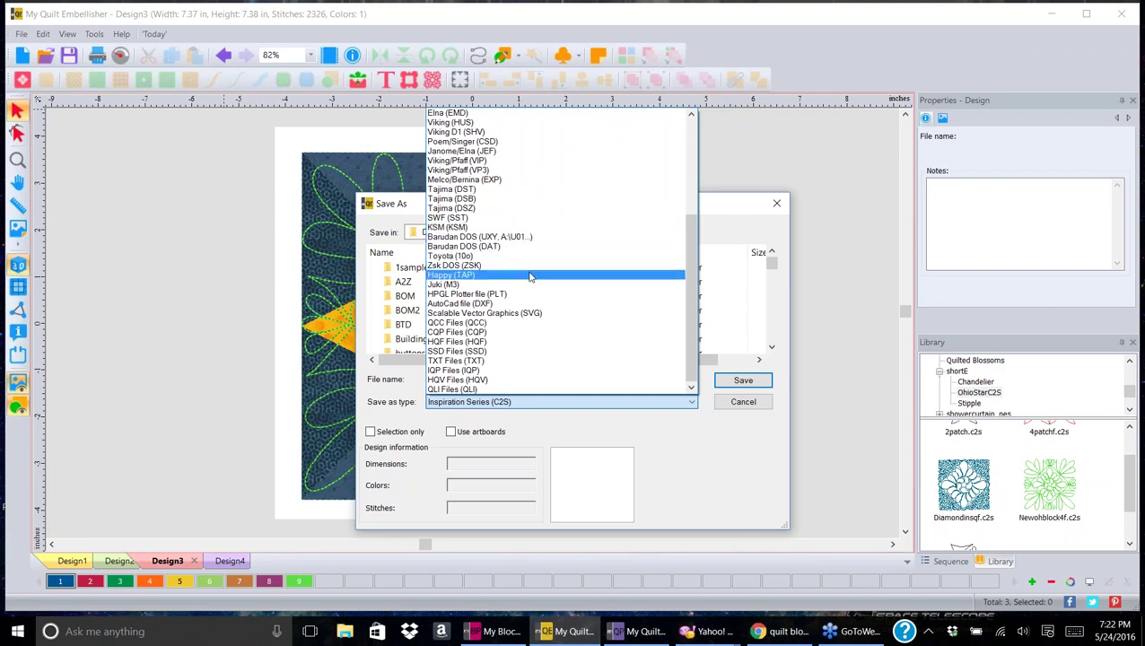
click(826, 238)
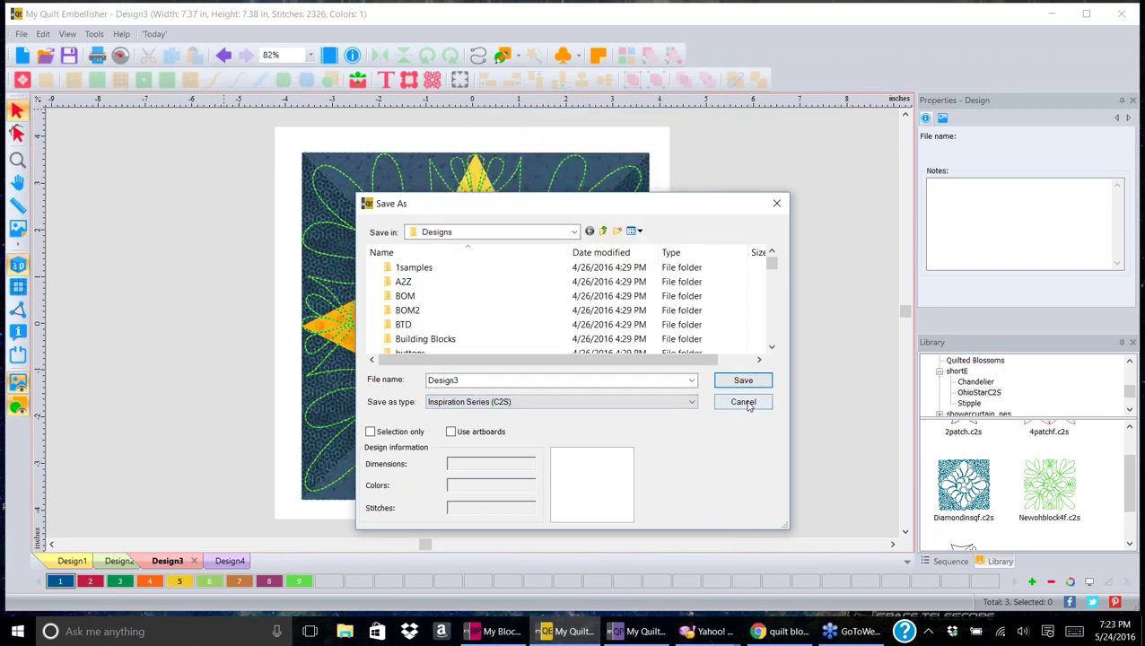
click(680, 405)
click(574, 179)
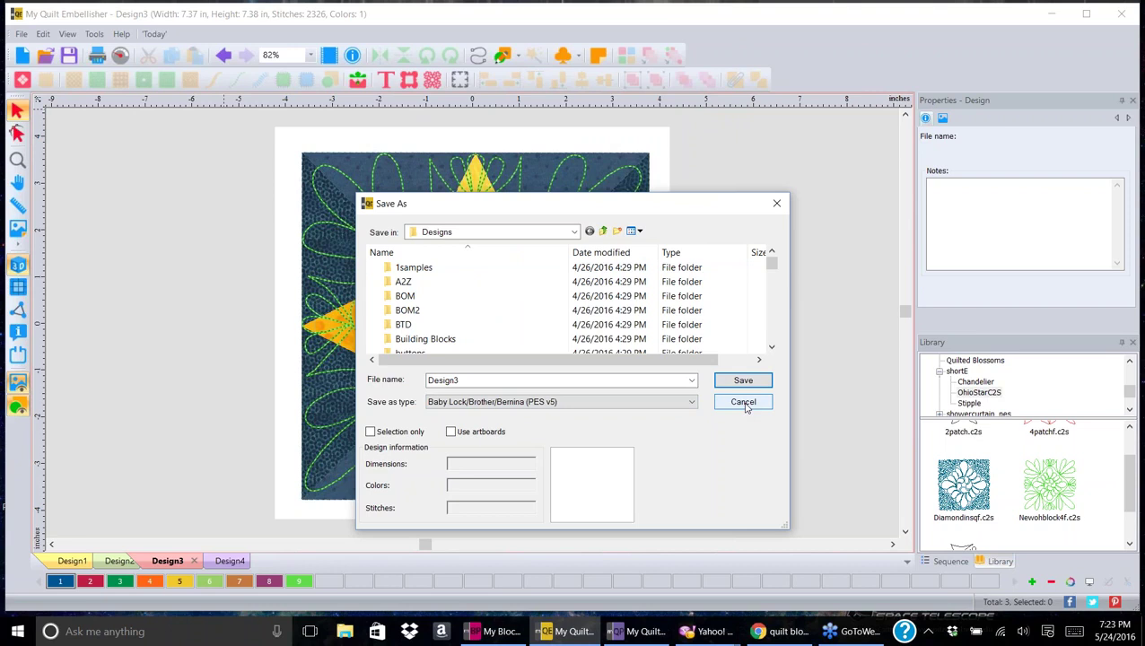
click(777, 203)
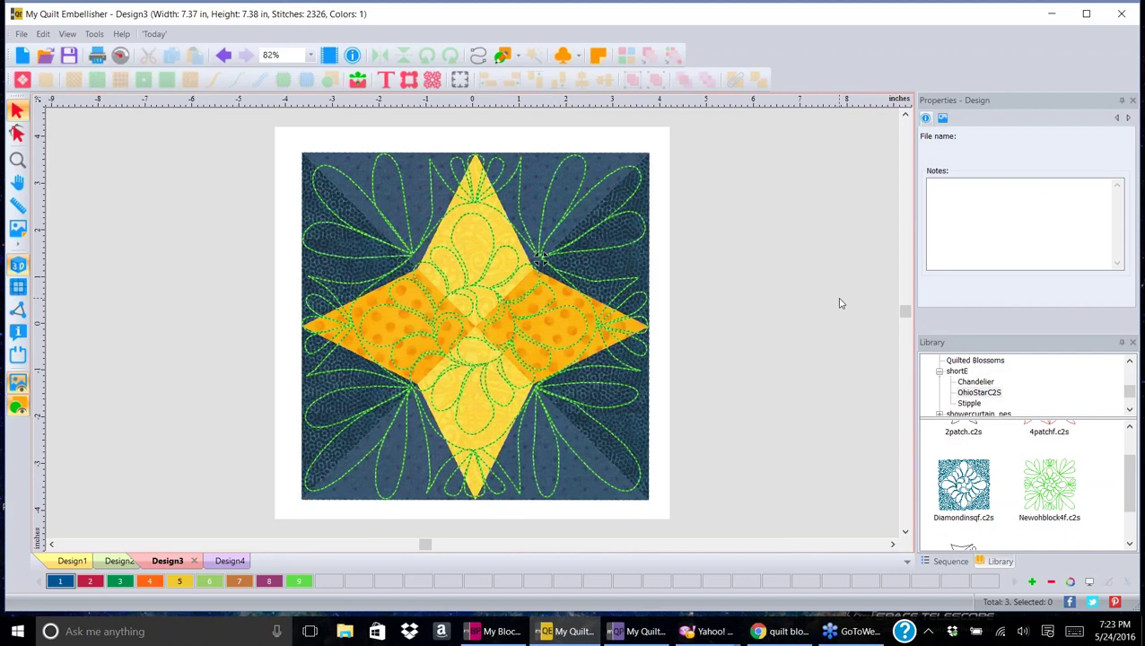
- Create a blank design and load the fancyfans image from the Images folder as its backdrop
click(23, 55)
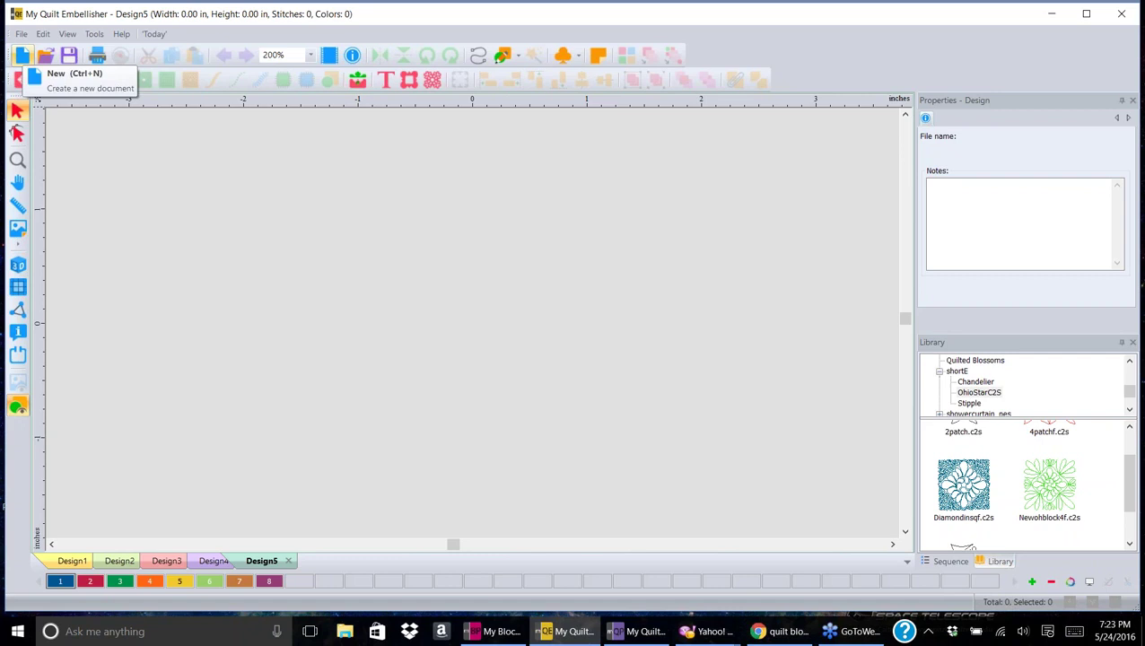
click(18, 232)
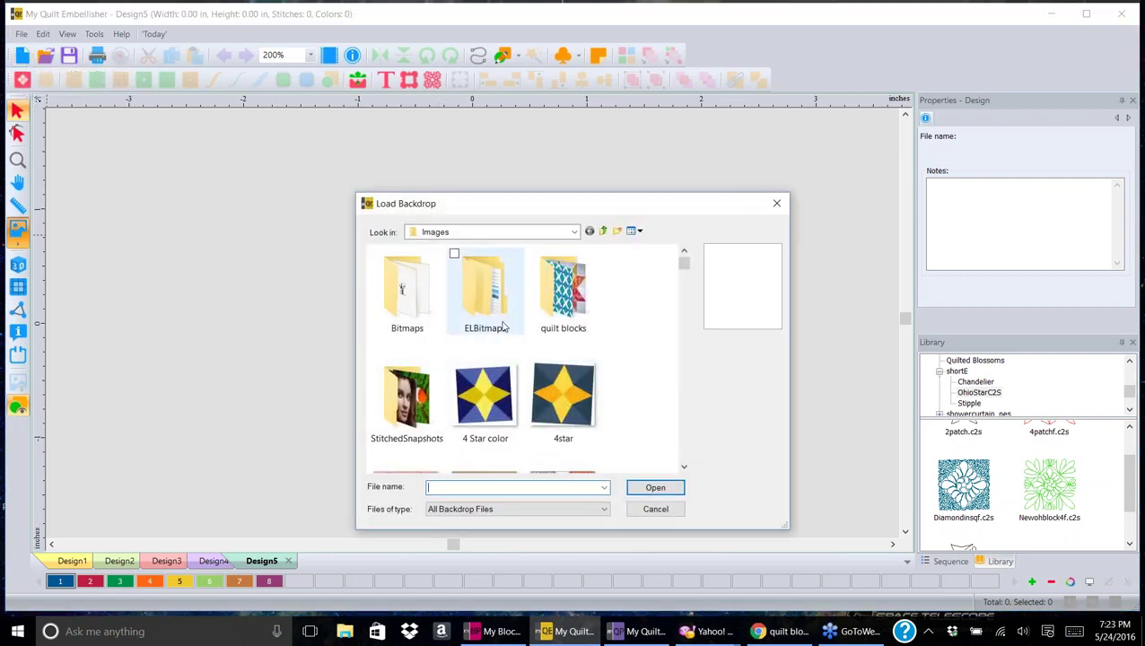
drag(687, 269, 691, 272)
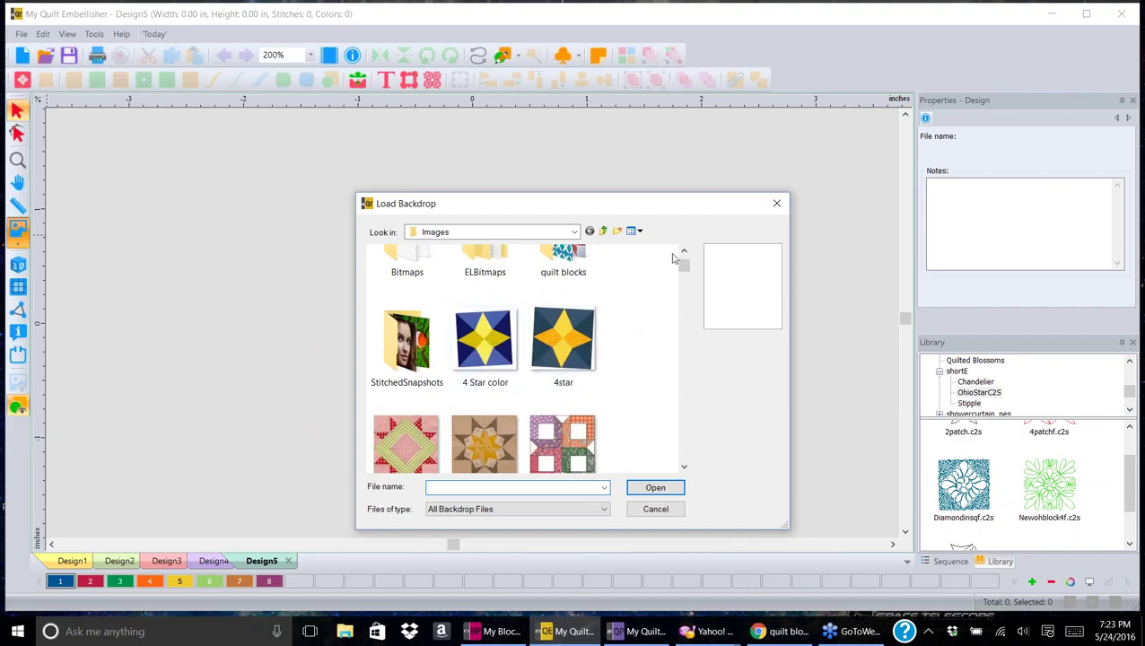
drag(685, 266, 703, 345)
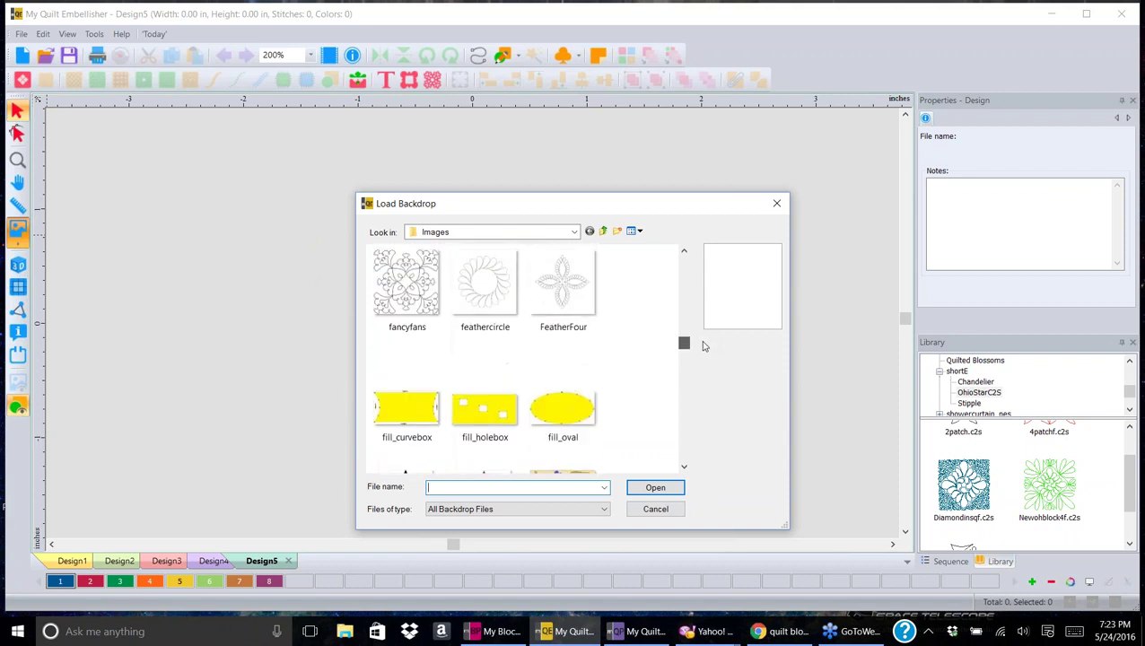
click(414, 271)
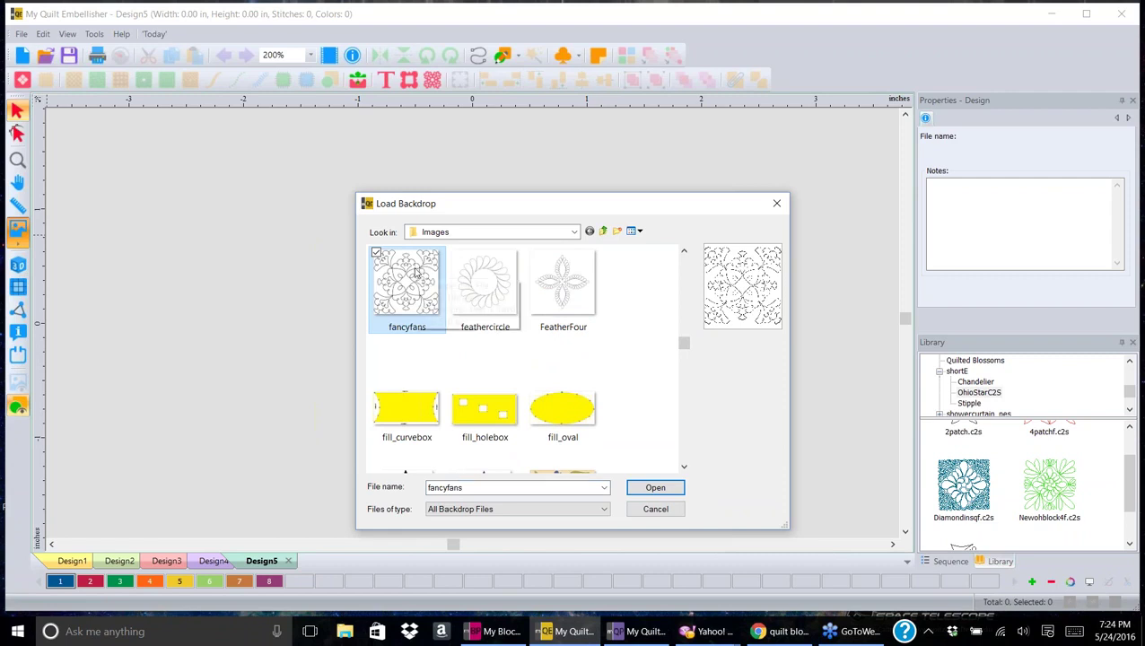
click(655, 488)
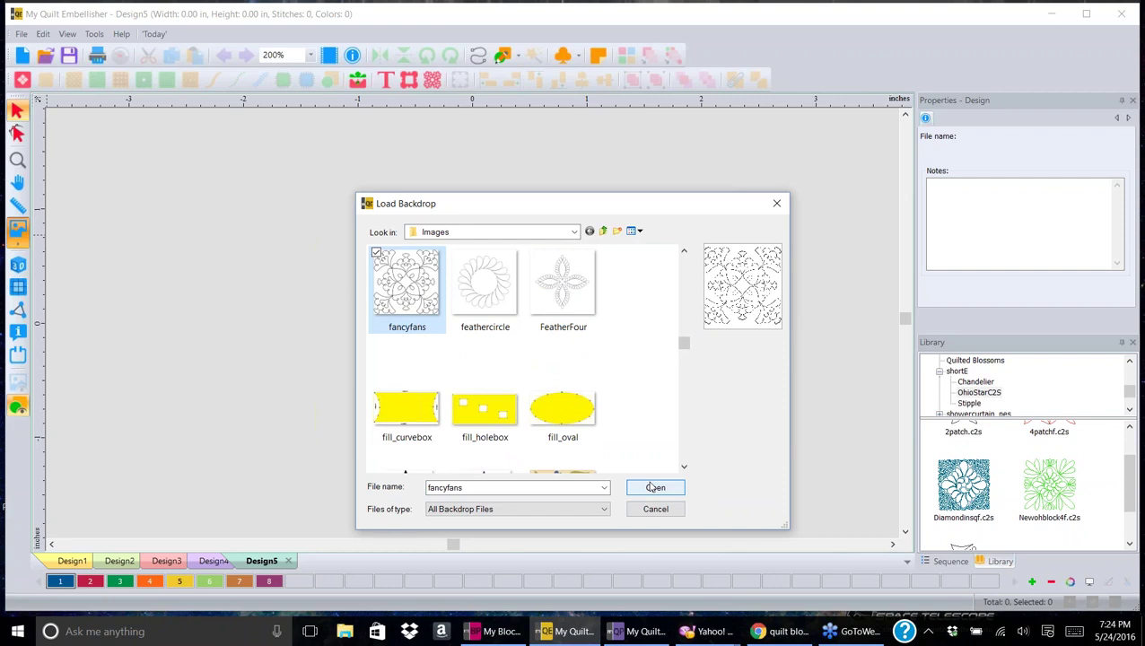
click(654, 487)
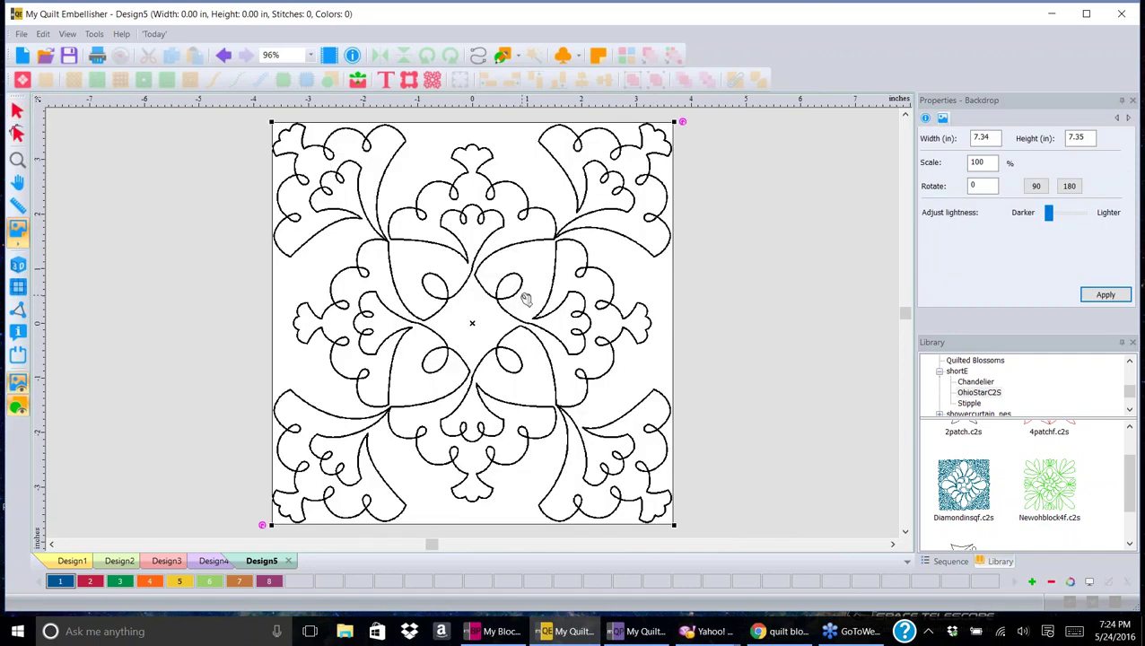
- Examine the fancyfans backdrop's line work up close and as a whole
scroll(526, 298, up, 10)
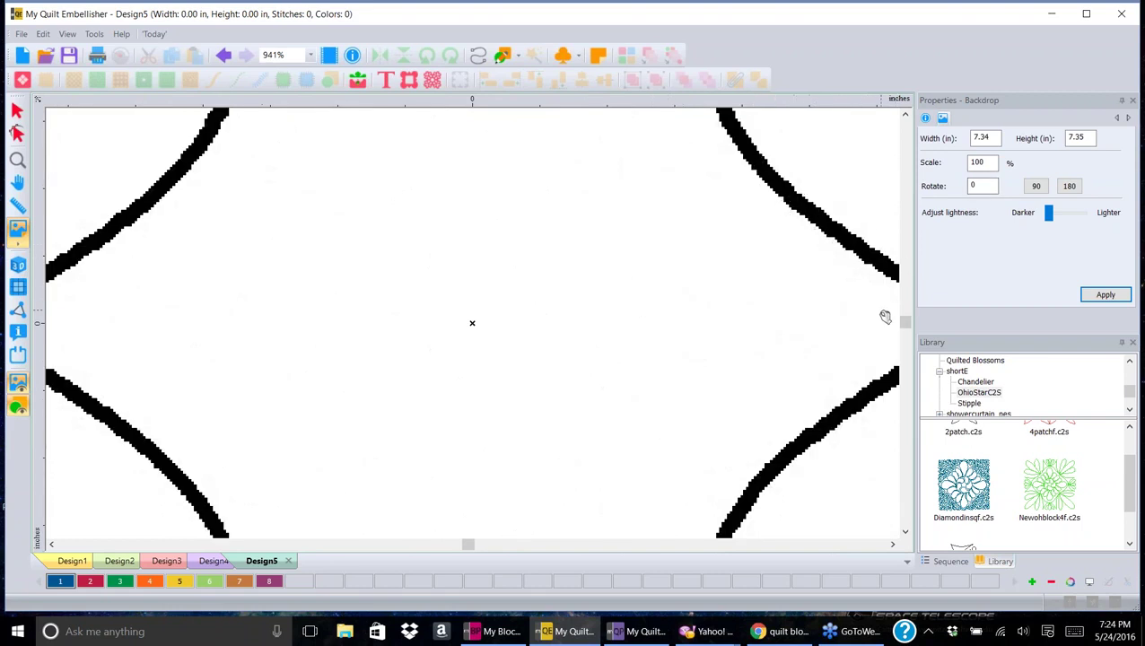
scroll(817, 299, down, 2)
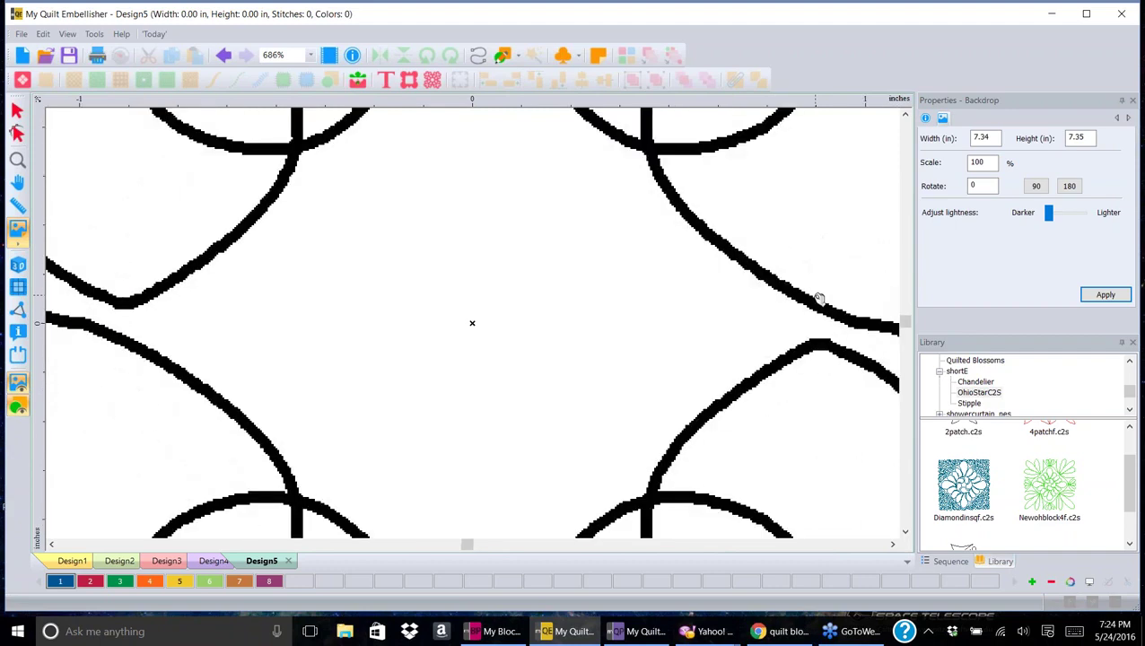
scroll(818, 299, down, 4)
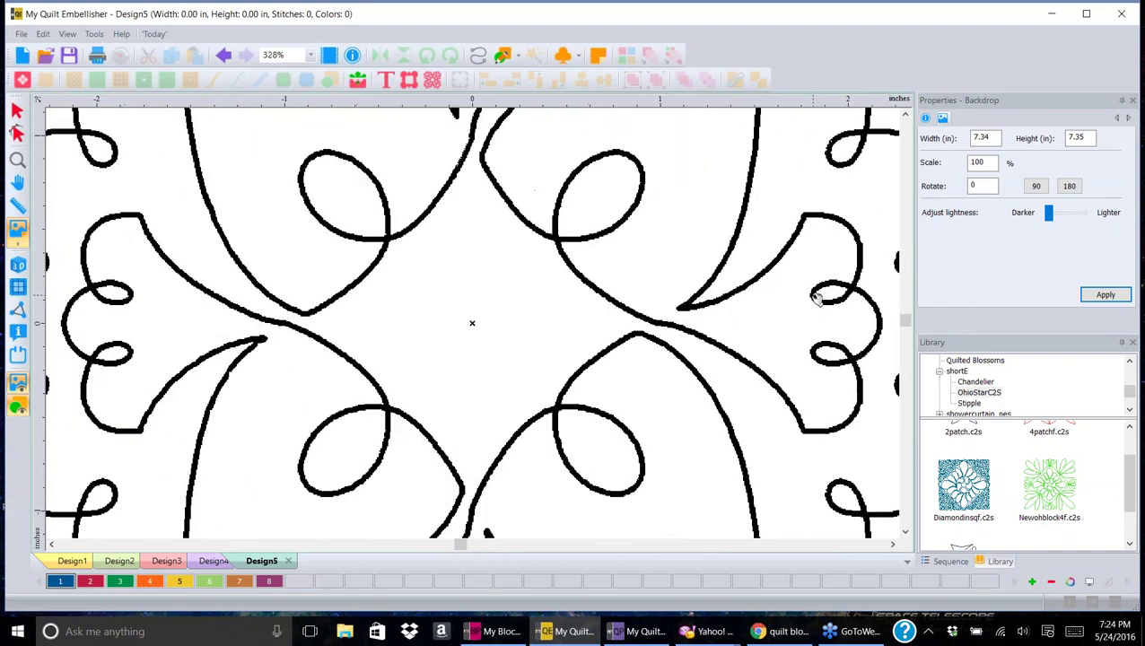
scroll(815, 299, down, 2)
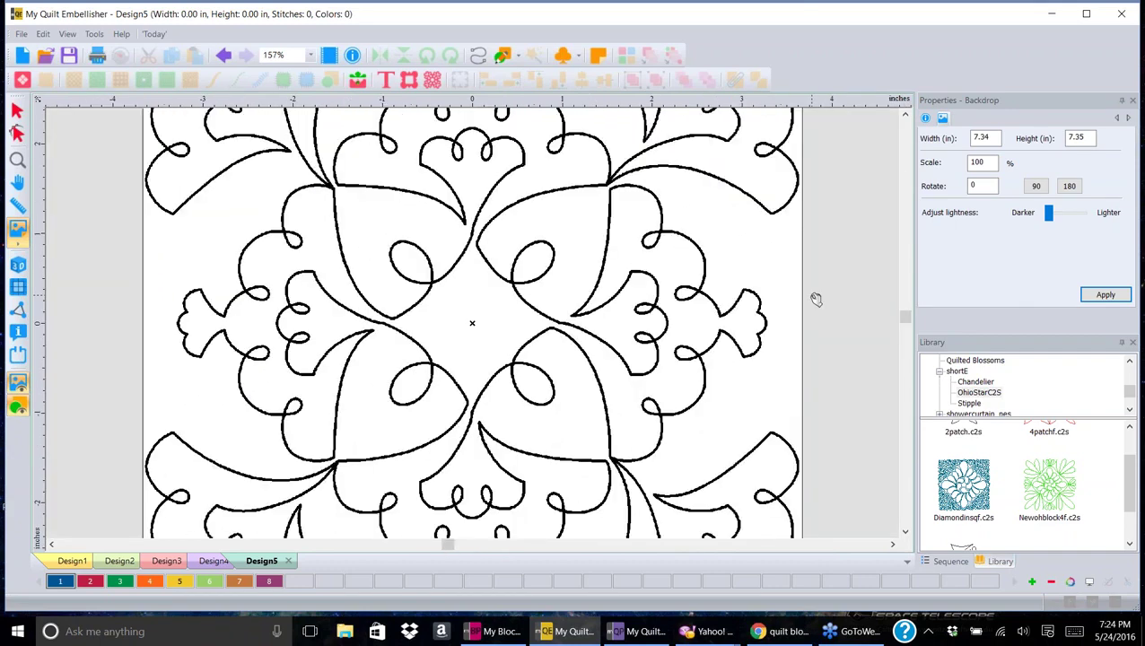
scroll(813, 299, down, 3)
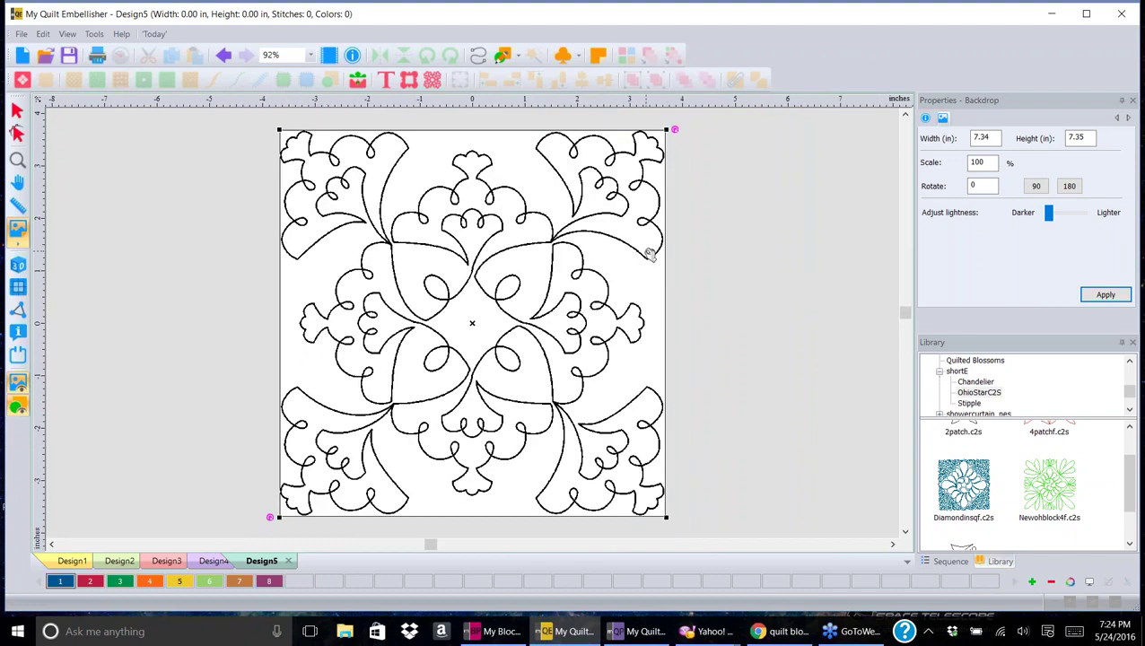
scroll(649, 254, up, 1)
scroll(649, 254, up, 2)
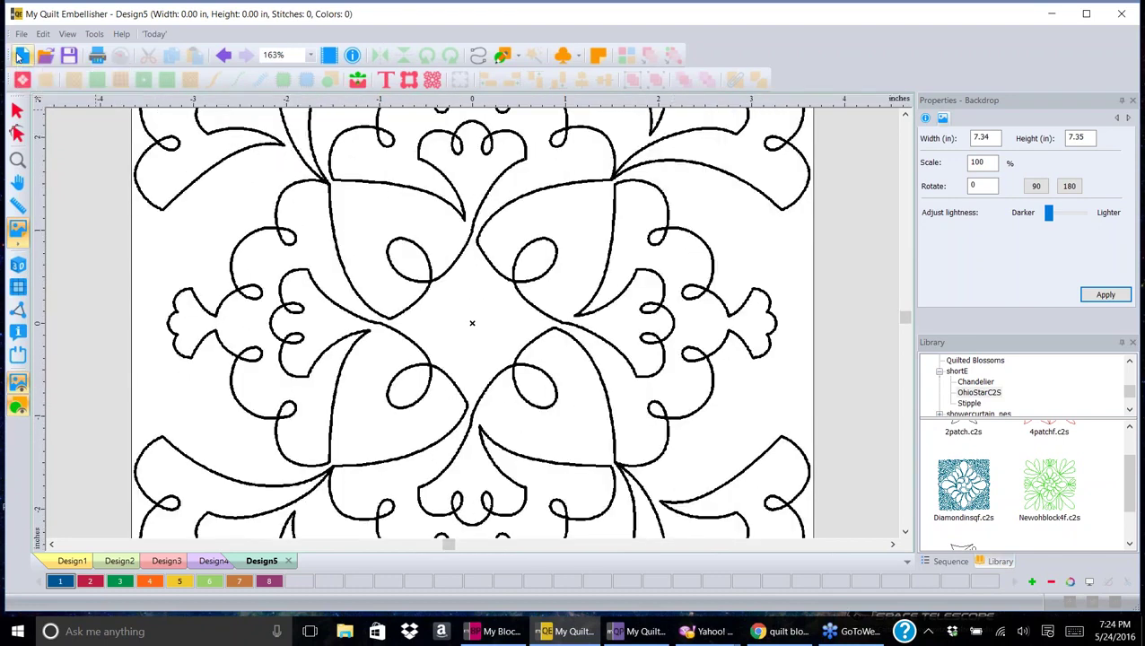
- Set the fancyfans backdrop's width to 6 inches and apply the new size
click(987, 138)
scroll(807, 242, down, 1)
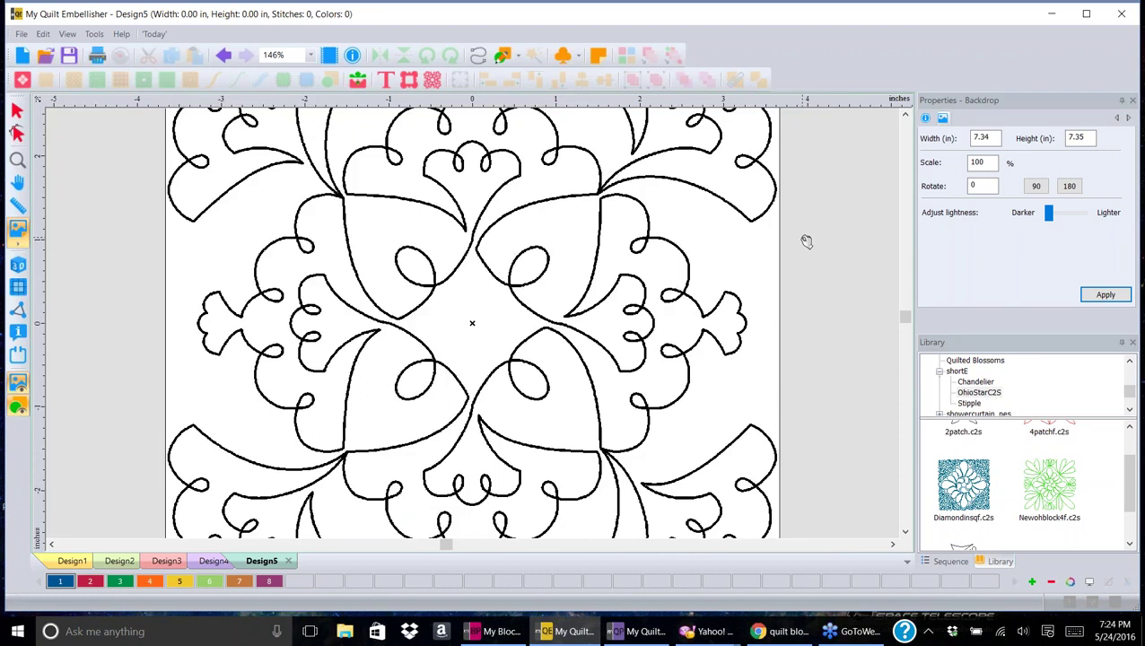
scroll(807, 242, down, 3)
key(BackSpace)
key(BackSpace)
key(BackSpace)
key(BackSpace)
text(6)
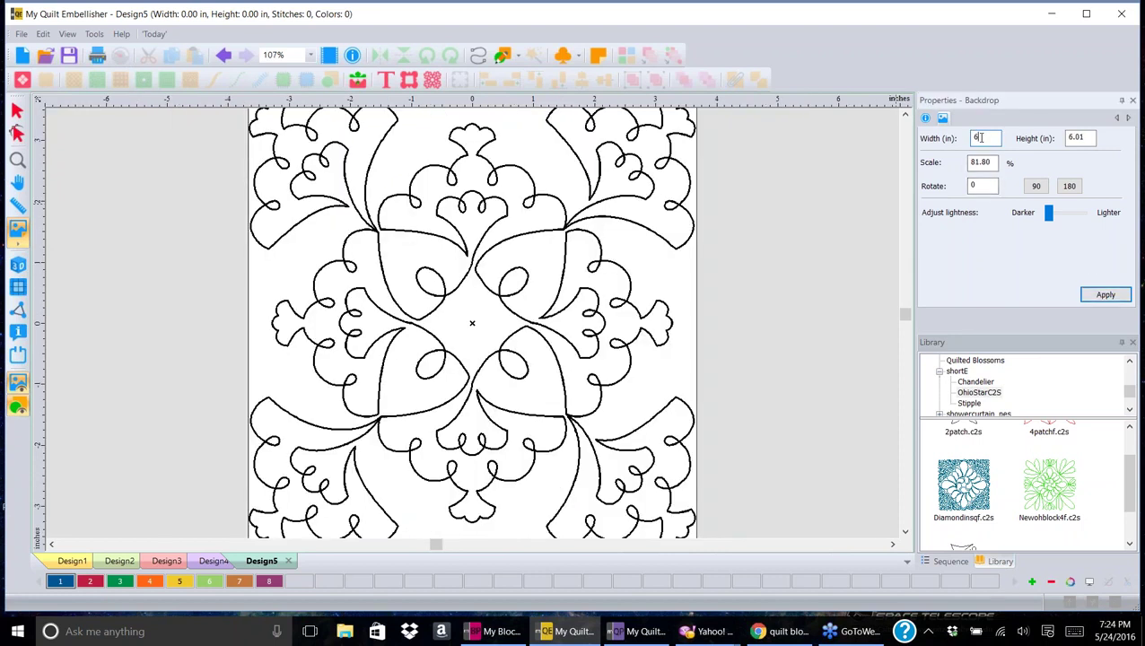
click(1110, 297)
click(1118, 303)
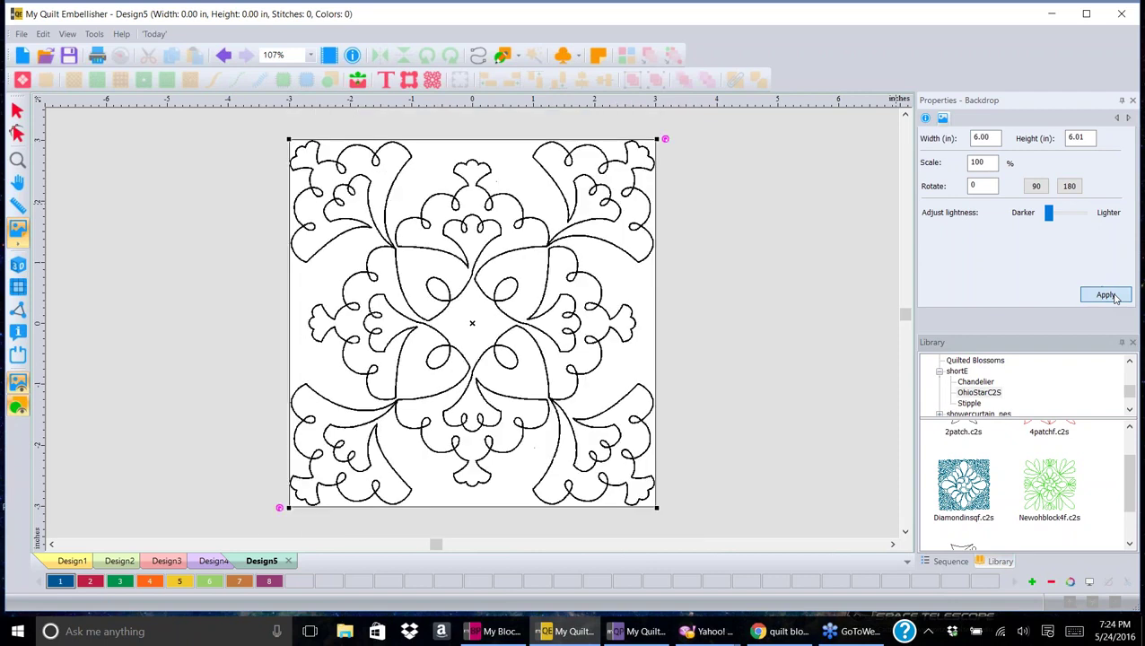
- Trace a run outline down the curved line right of the backdrop's center and around the start of the adjoining fan
scroll(616, 256, up, 4)
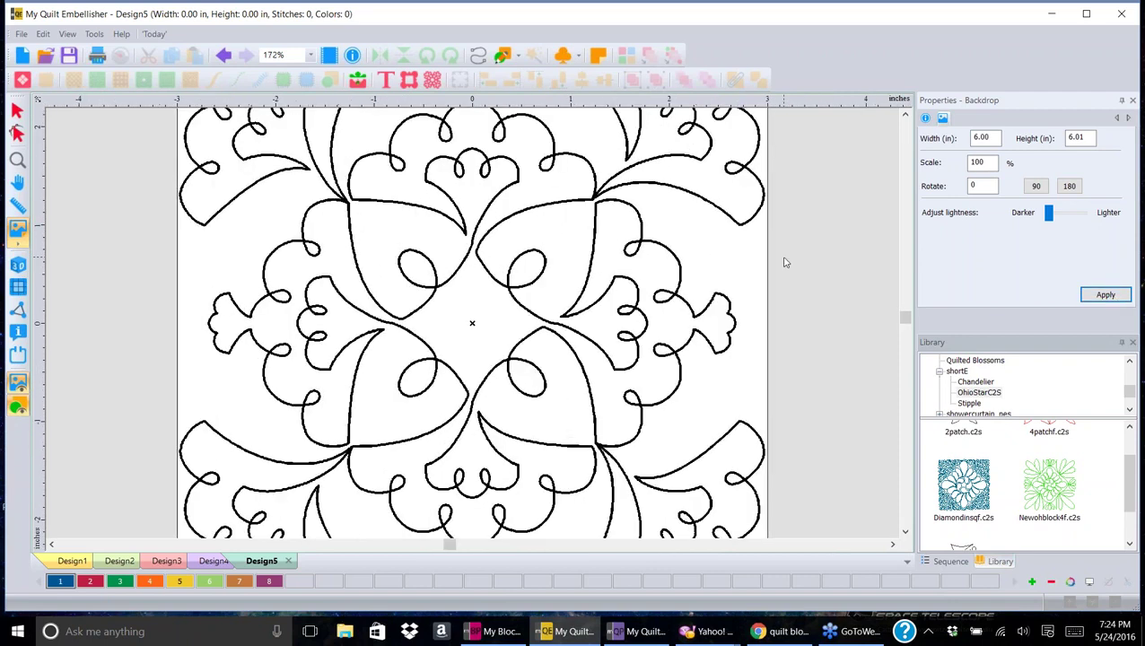
scroll(660, 259, up, 1)
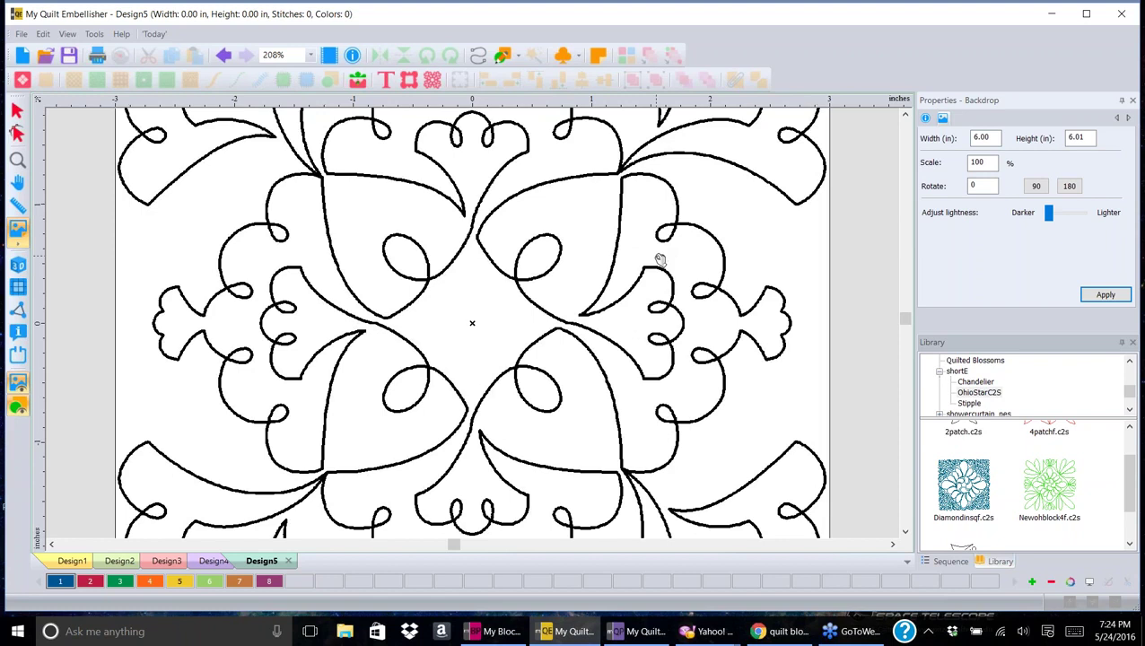
click(478, 56)
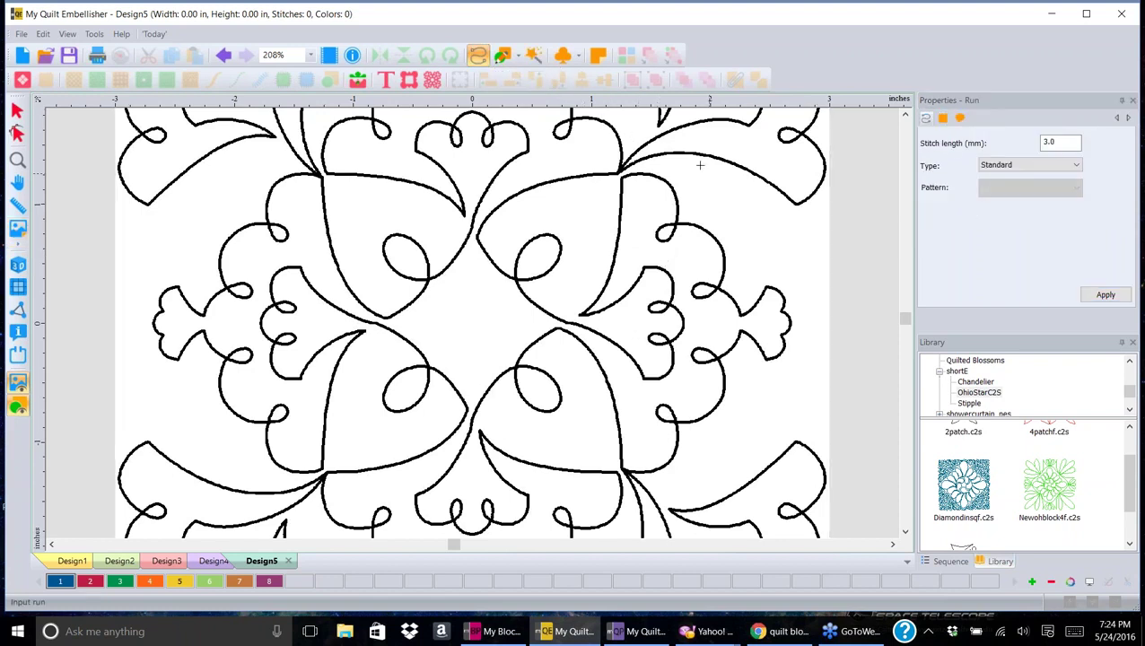
click(621, 178)
click(615, 255)
click(603, 289)
click(582, 314)
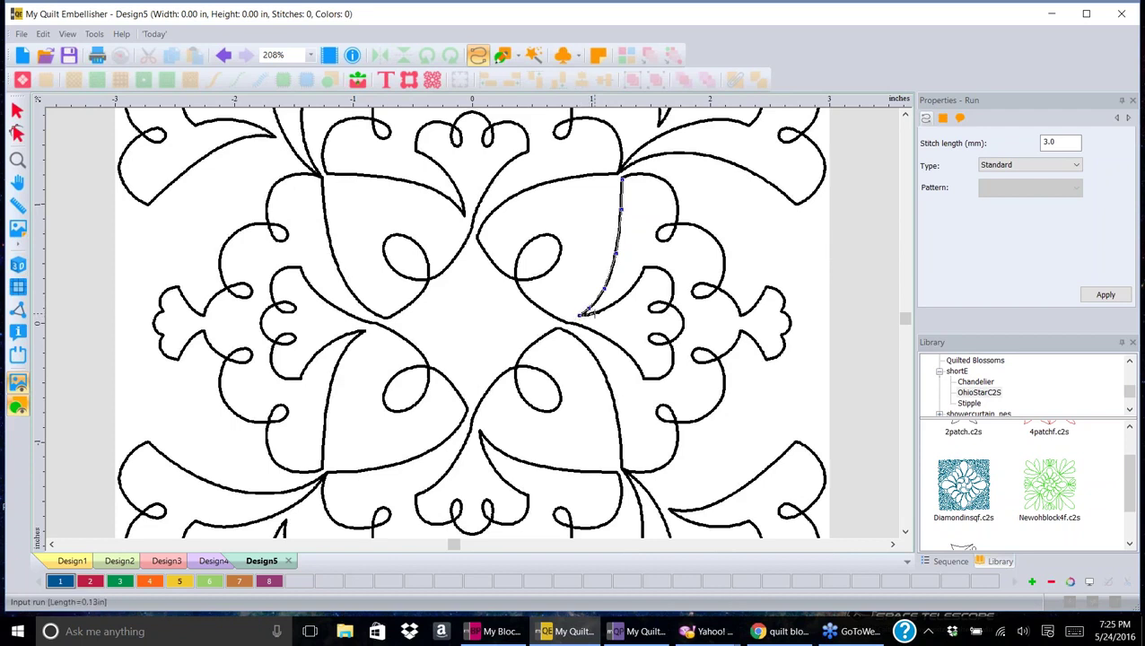
click(607, 304)
click(635, 281)
click(644, 266)
click(658, 266)
click(669, 276)
click(673, 286)
click(671, 297)
click(660, 309)
click(652, 309)
key(Return)
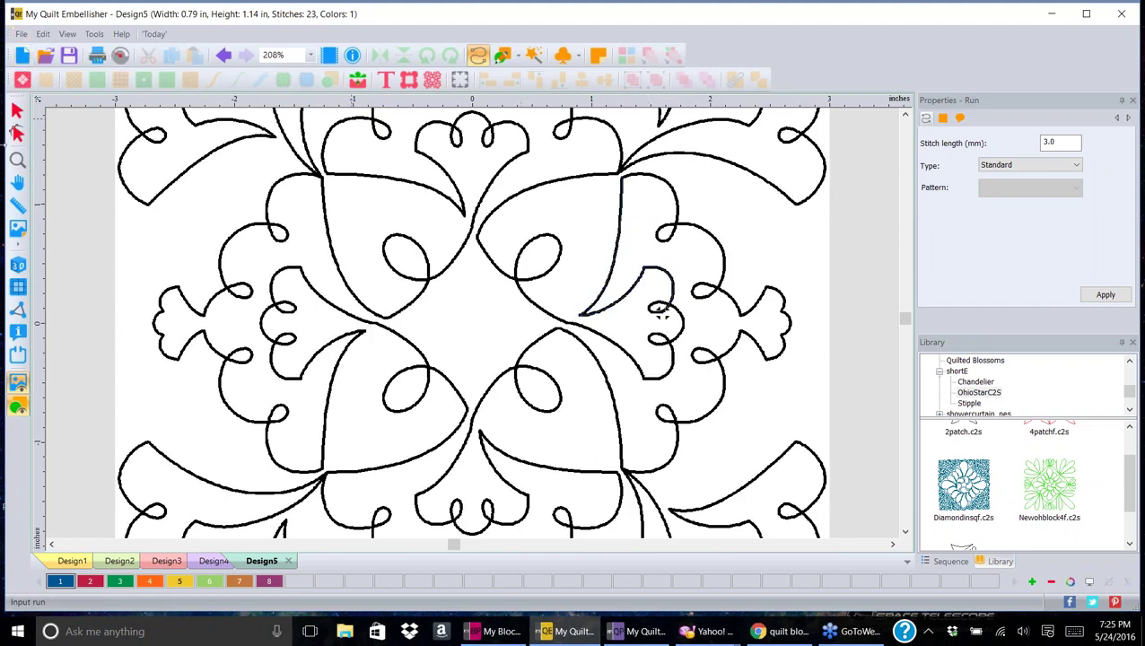
- View the traced run without the backdrop, show the backdrop again, and delete the run
click(16, 111)
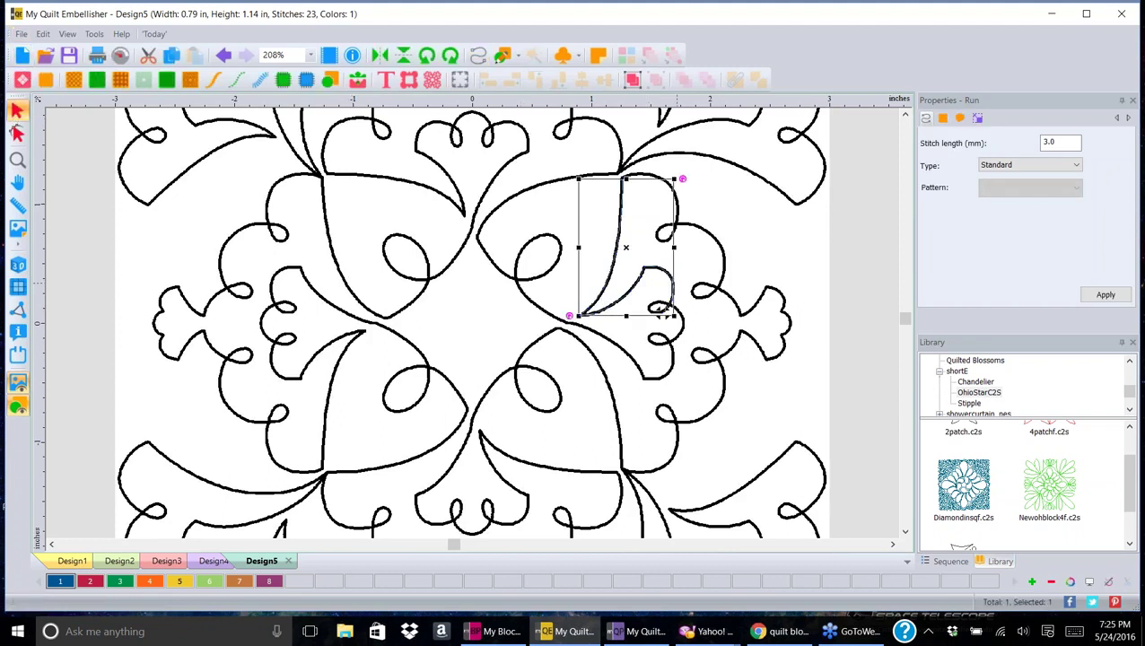
click(18, 384)
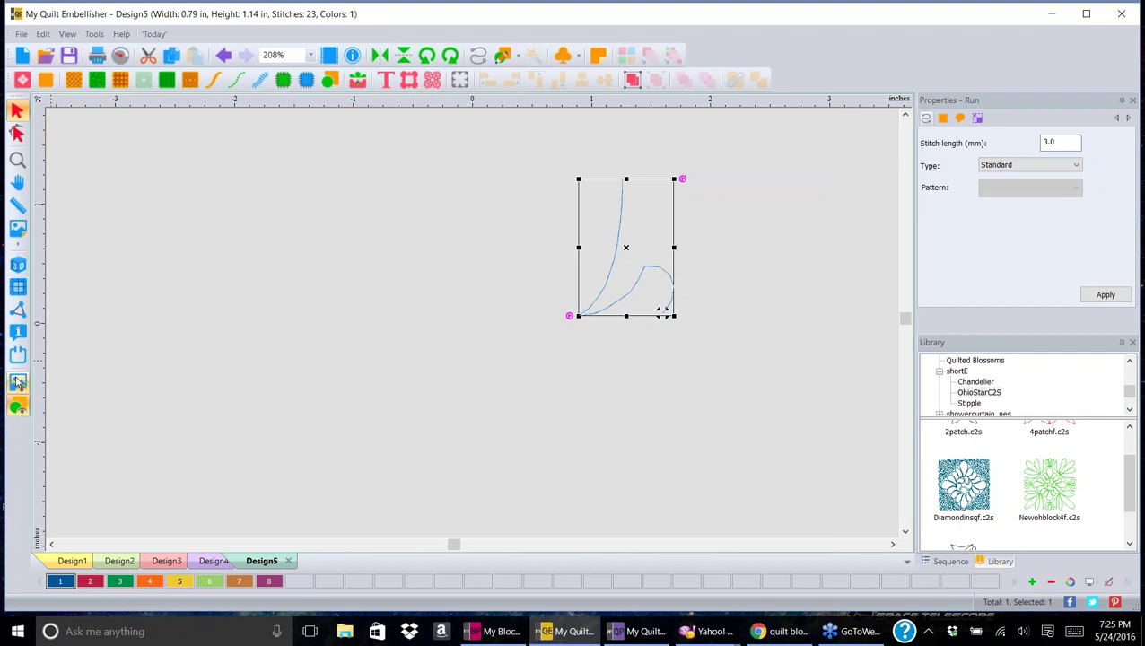
click(18, 383)
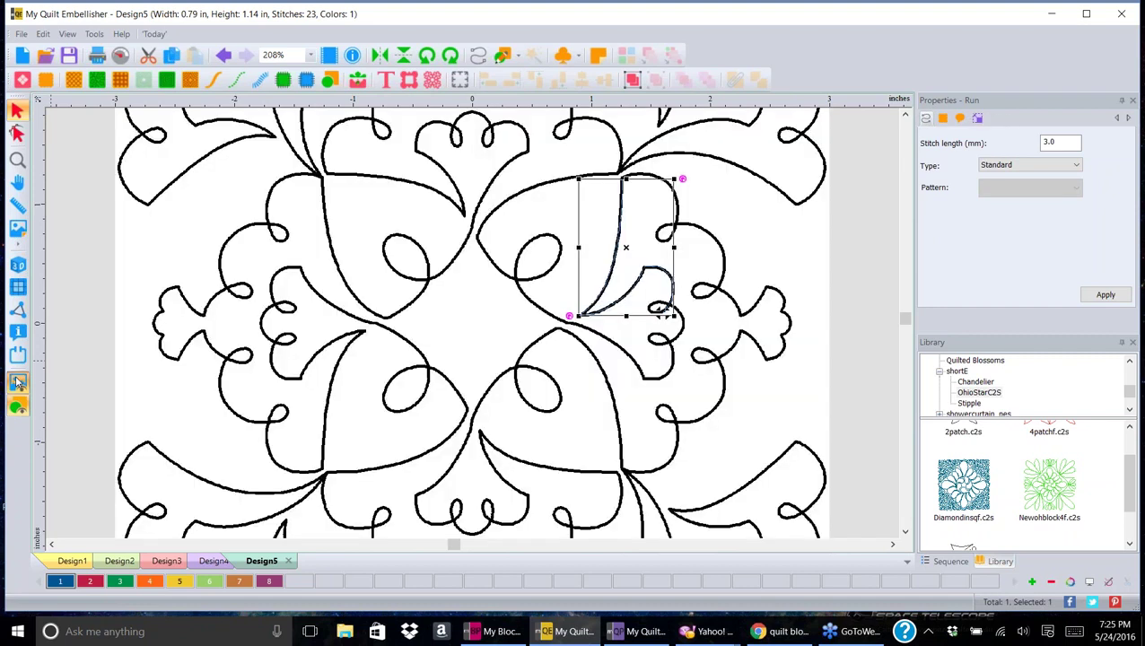
key(Delete)
- Outline the fancyfans line art automatically as a run using the Magic Wand on the backdrop
click(905, 117)
click(905, 118)
click(477, 55)
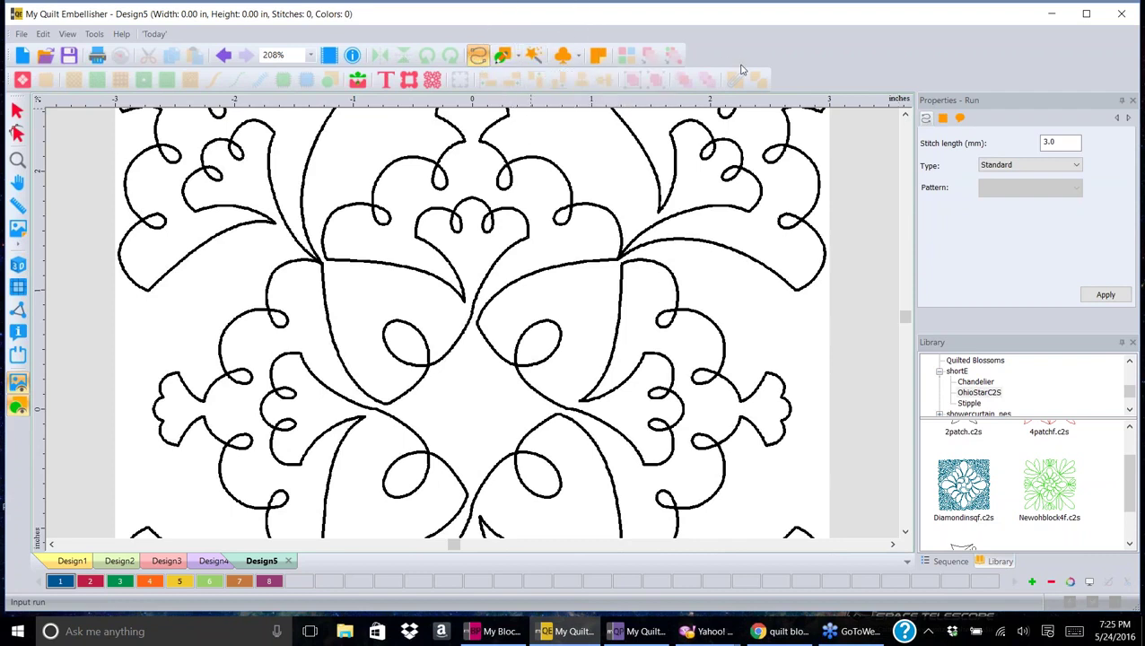
click(16, 110)
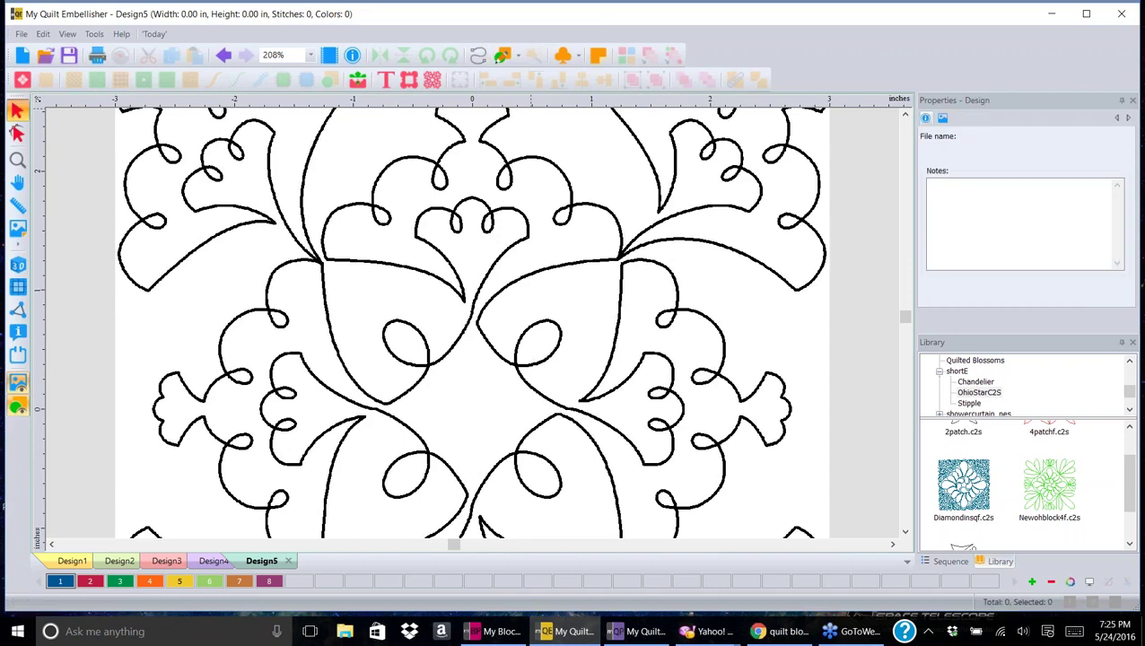
click(479, 56)
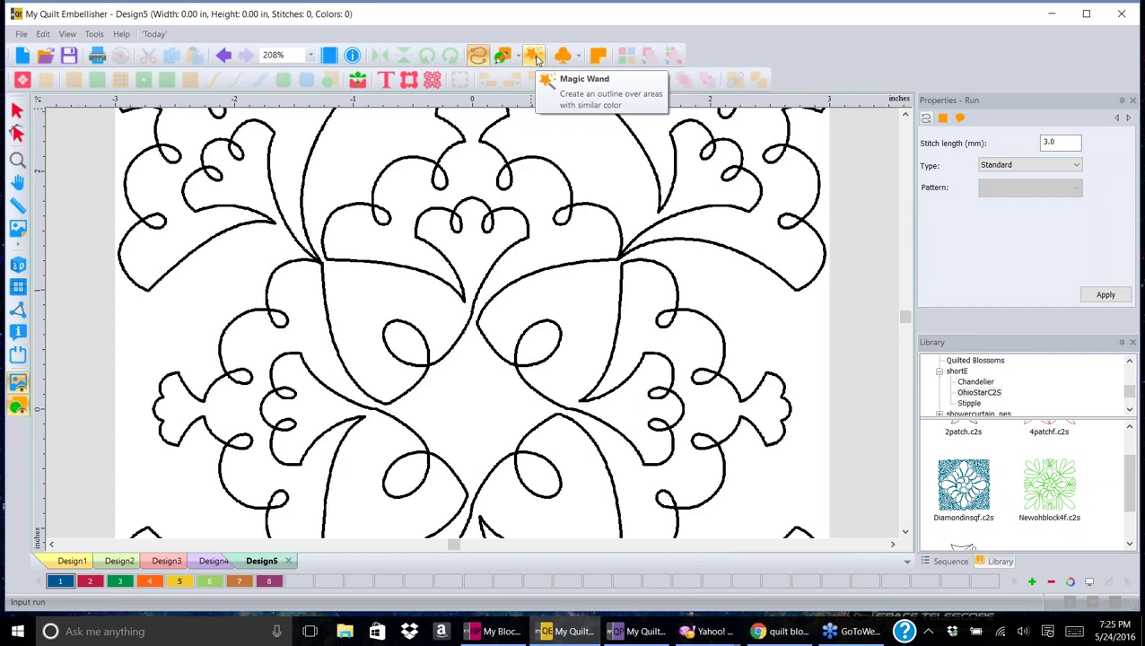
click(537, 59)
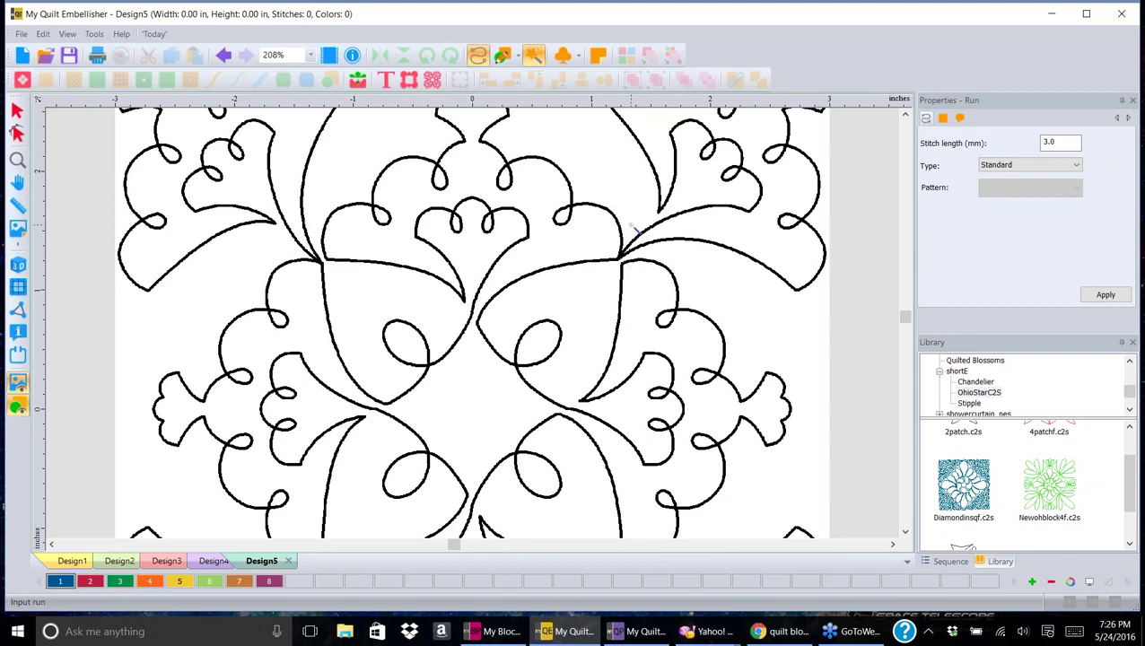
click(680, 167)
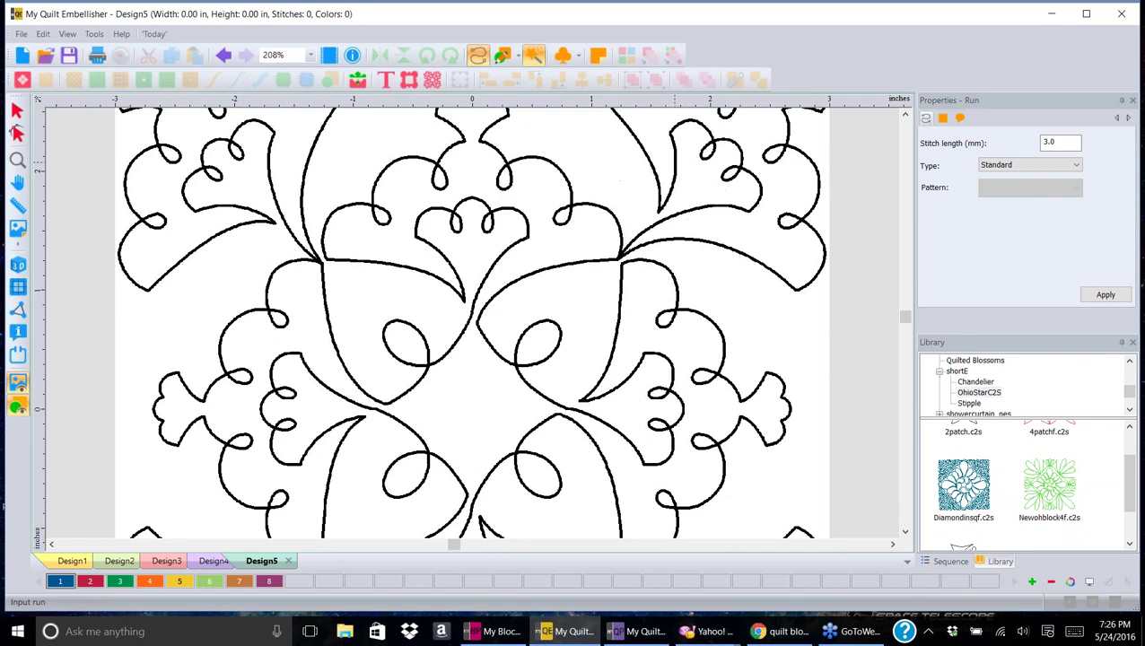
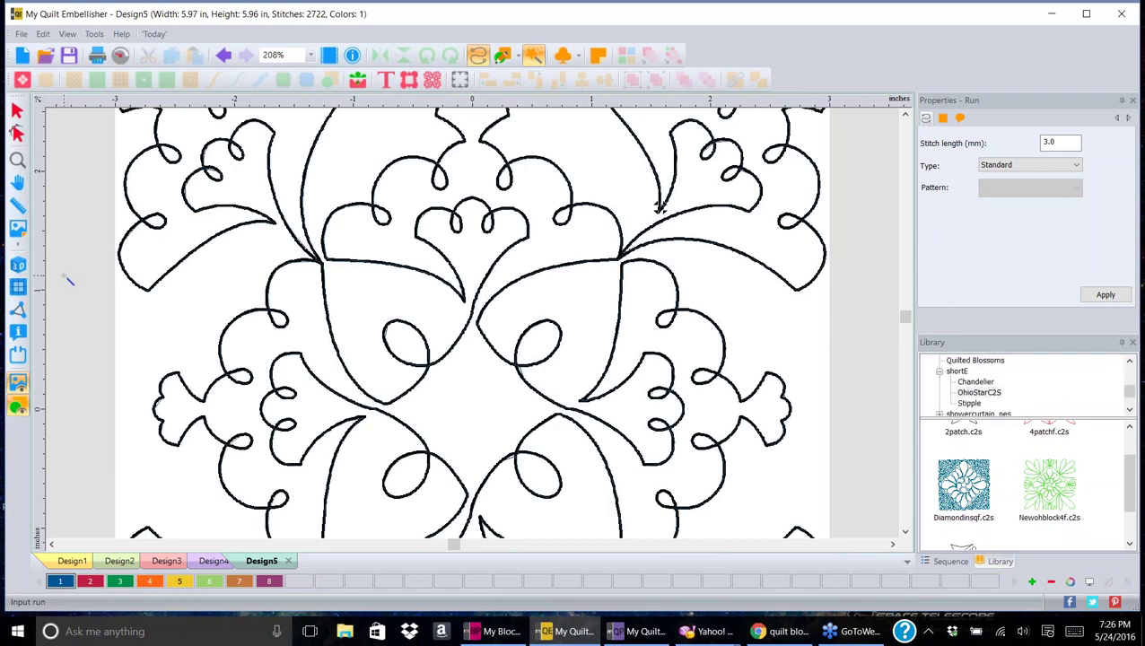
- Hide the backdrop, display the generated run stitching in 3D, and select the whole outline
scroll(68, 281, down, 3)
click(16, 385)
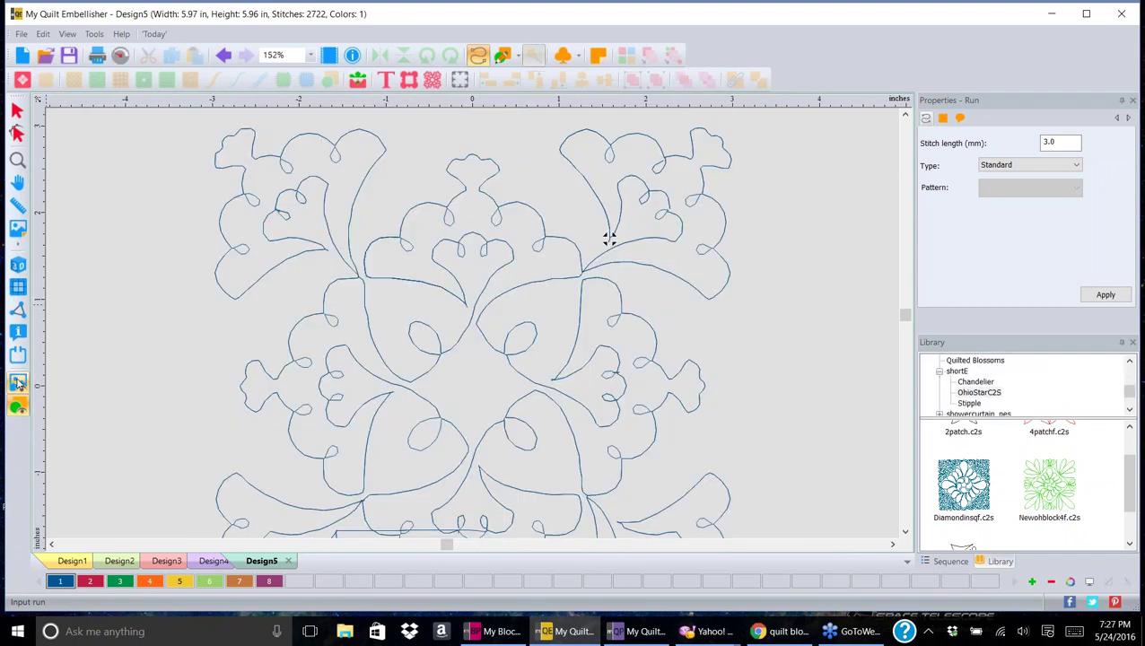
click(16, 110)
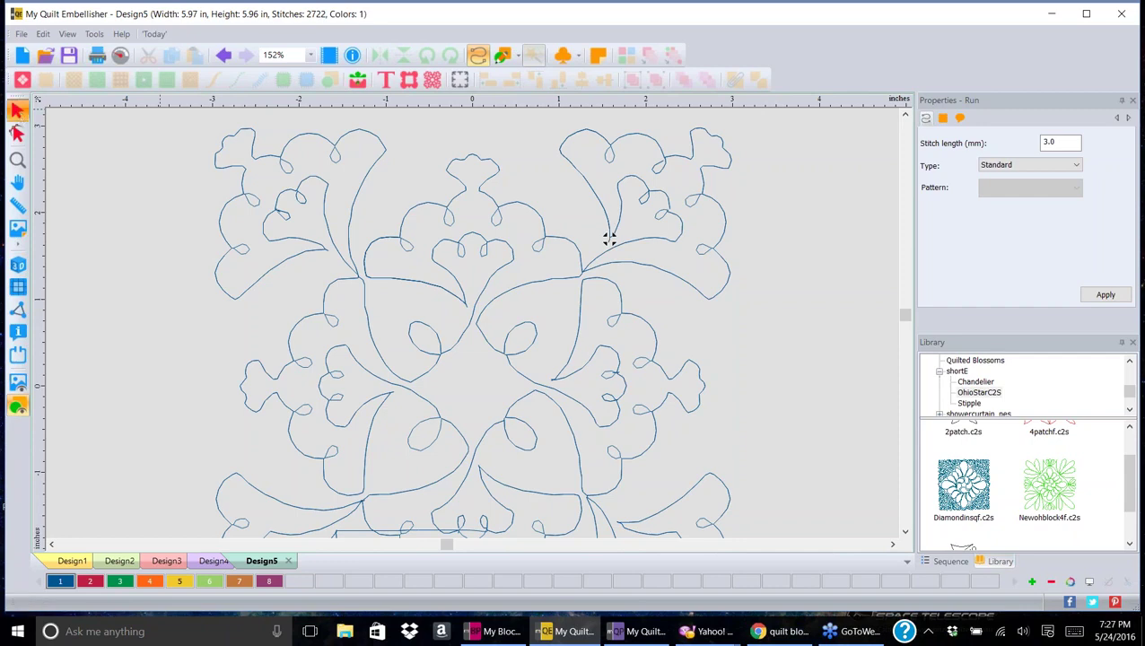
click(610, 238)
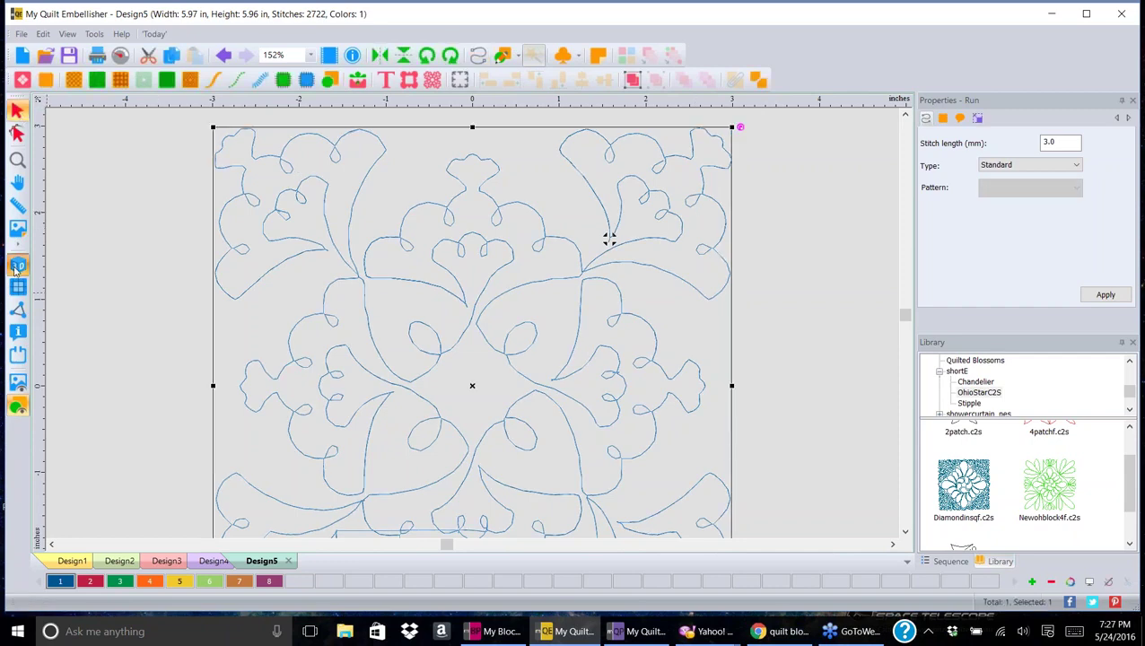
click(18, 266)
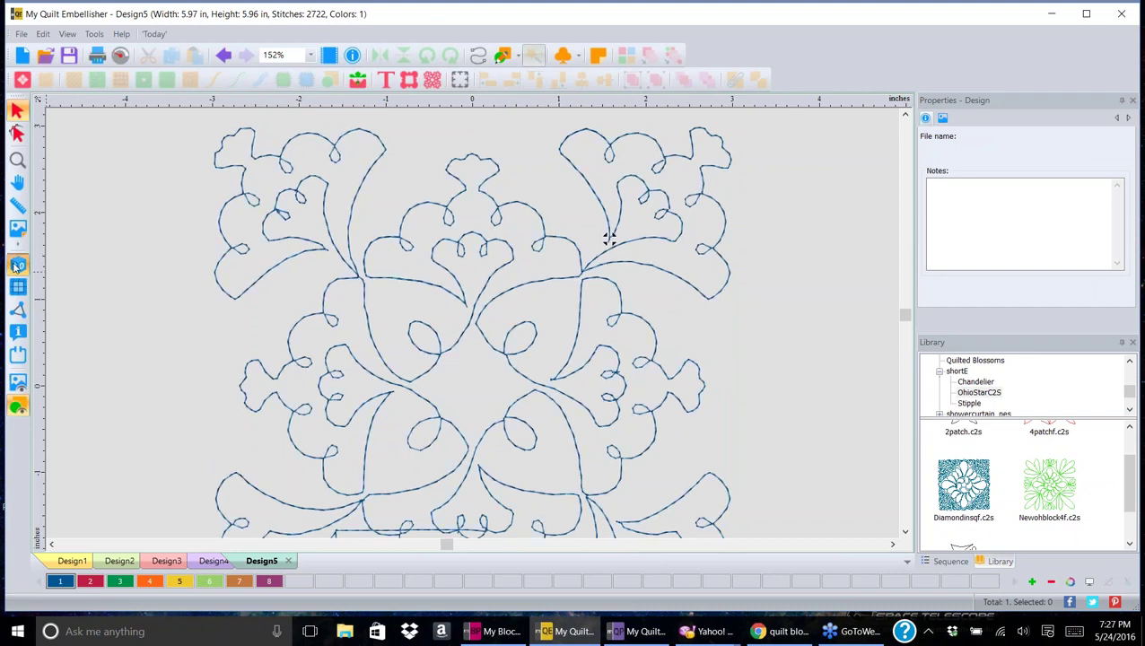
click(712, 141)
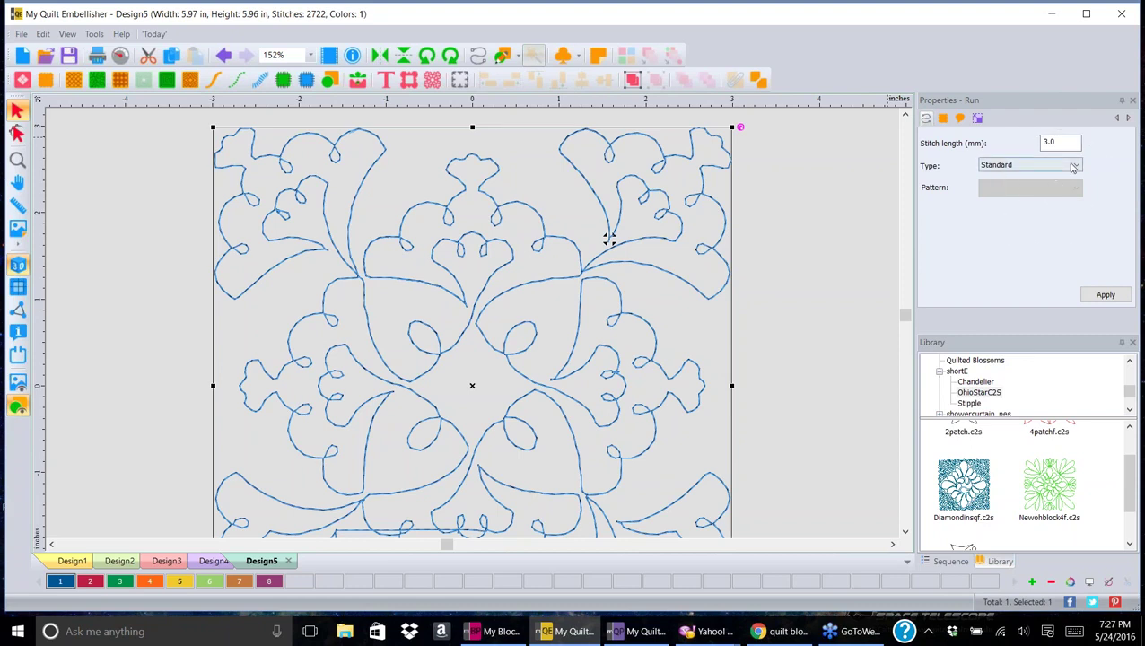
- Change the fancyfans outline to Bean stitches with 5 repeats and a 3.5 mm stitch length, deselect it, and check the stitching up close
click(1074, 166)
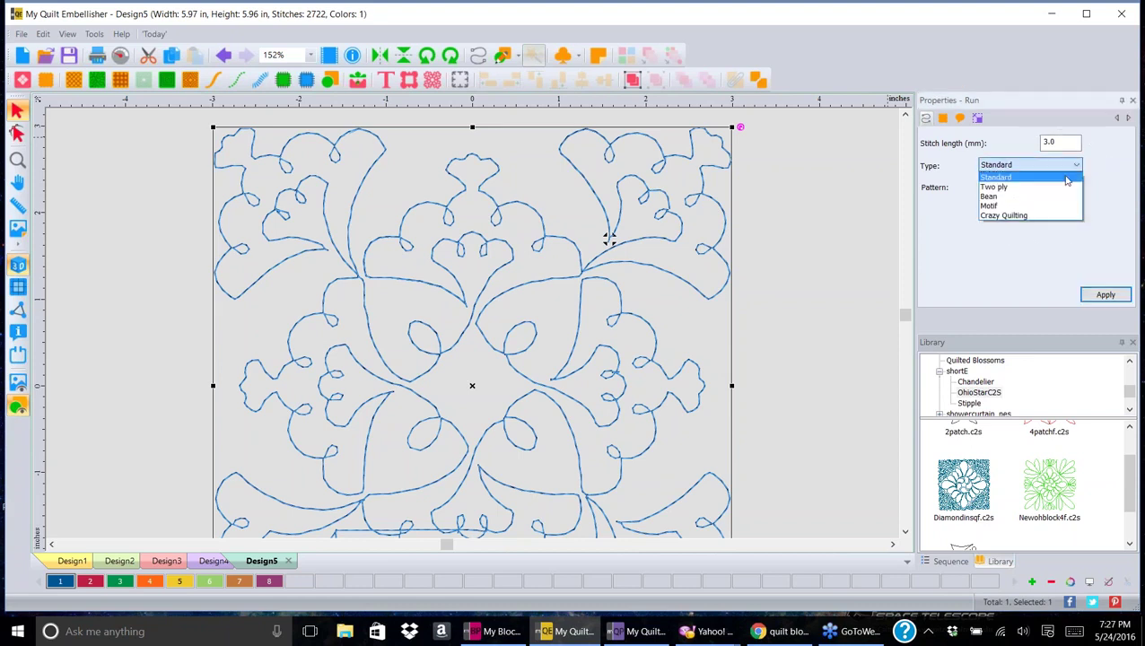
click(1032, 196)
click(1001, 217)
click(992, 239)
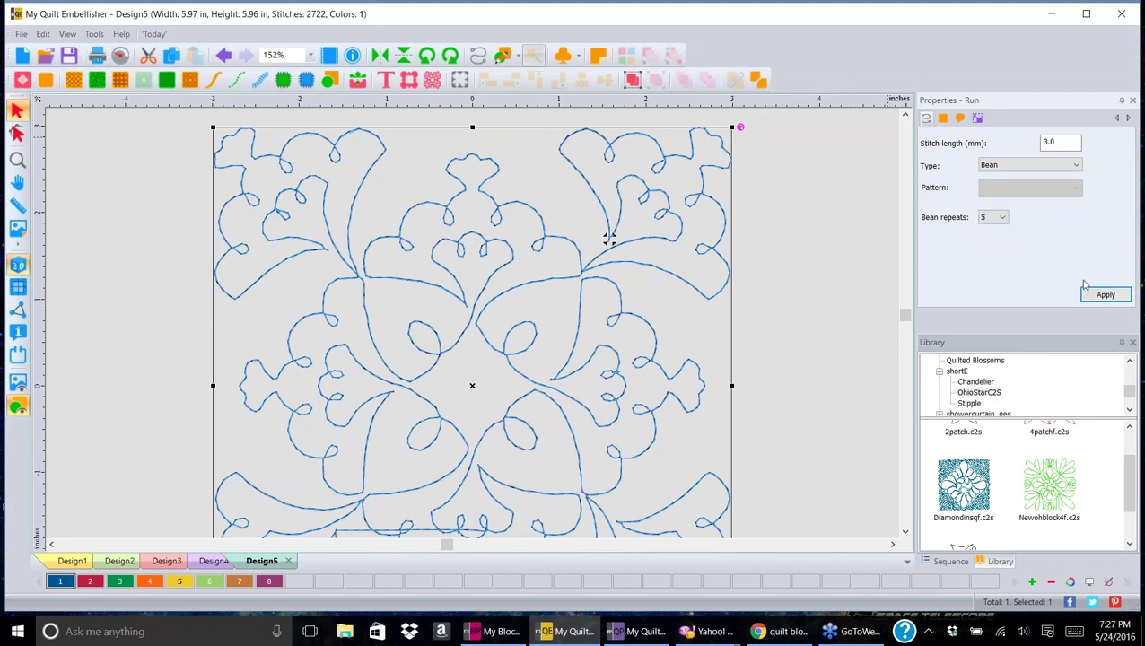
double_click(1057, 142)
text(3.5)
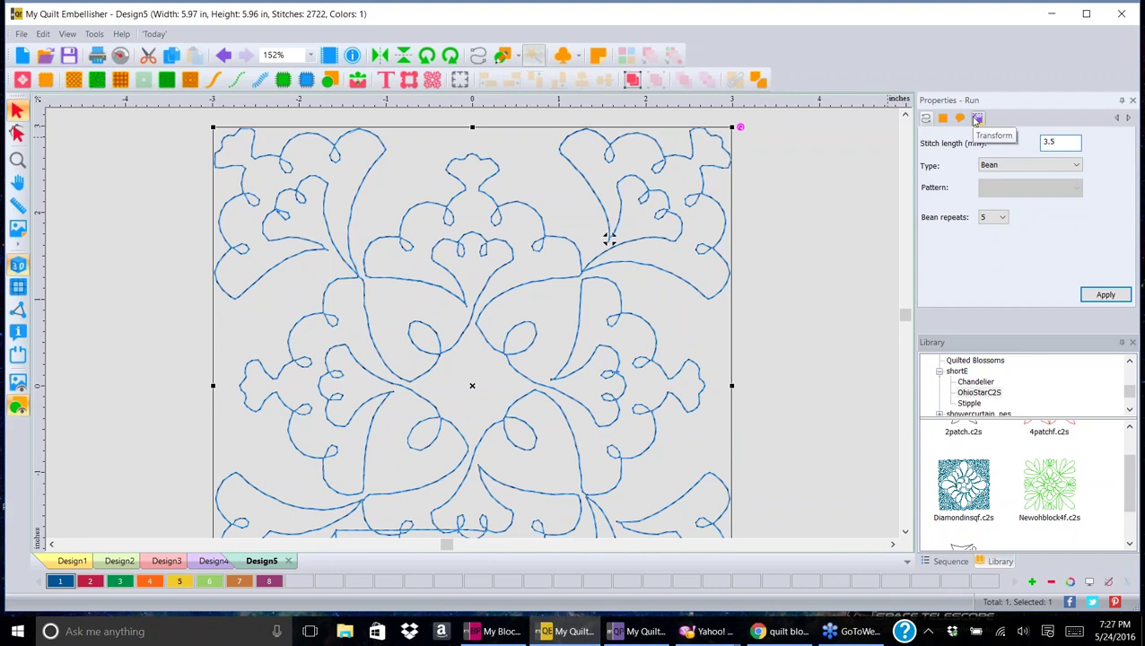
click(1107, 296)
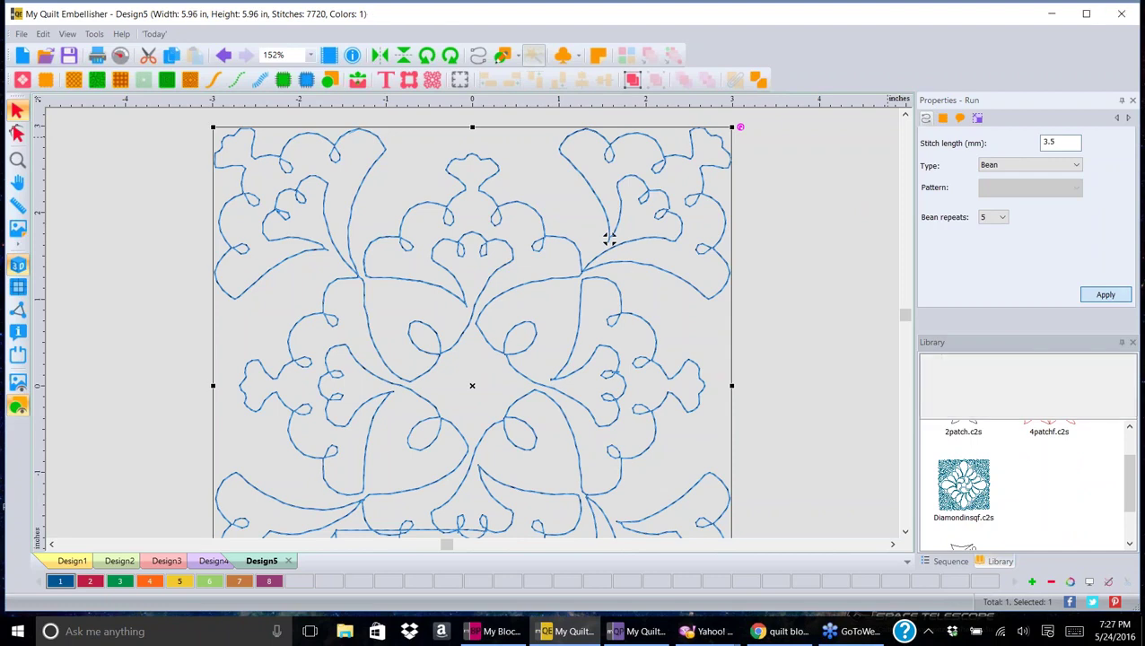
key(Escape)
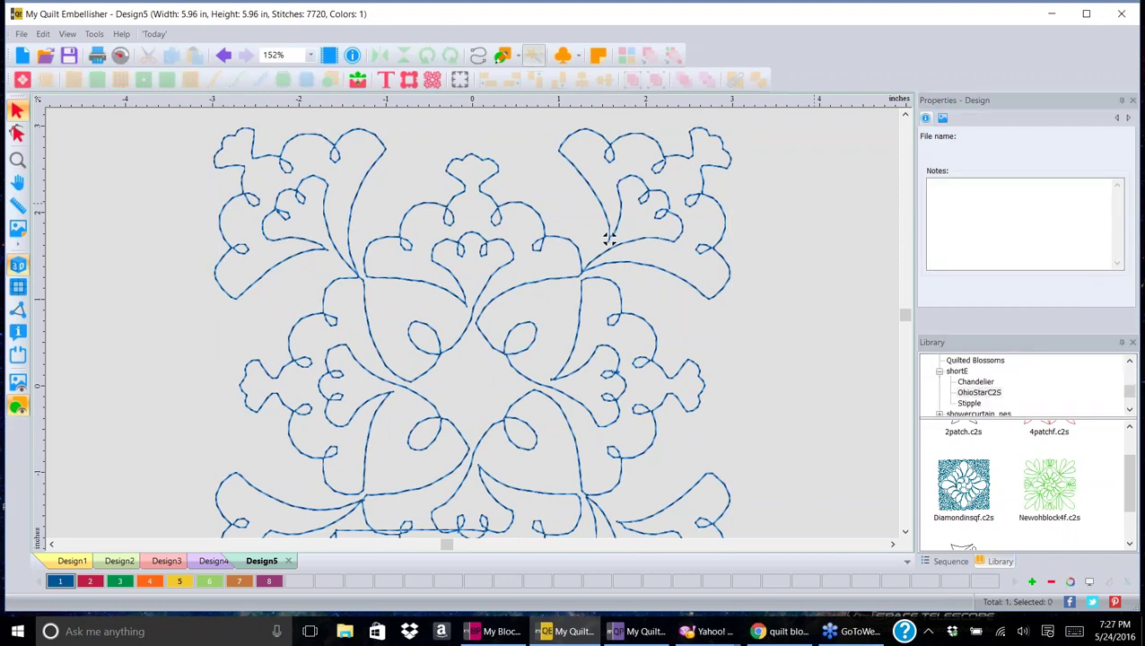
scroll(602, 303, up, 5)
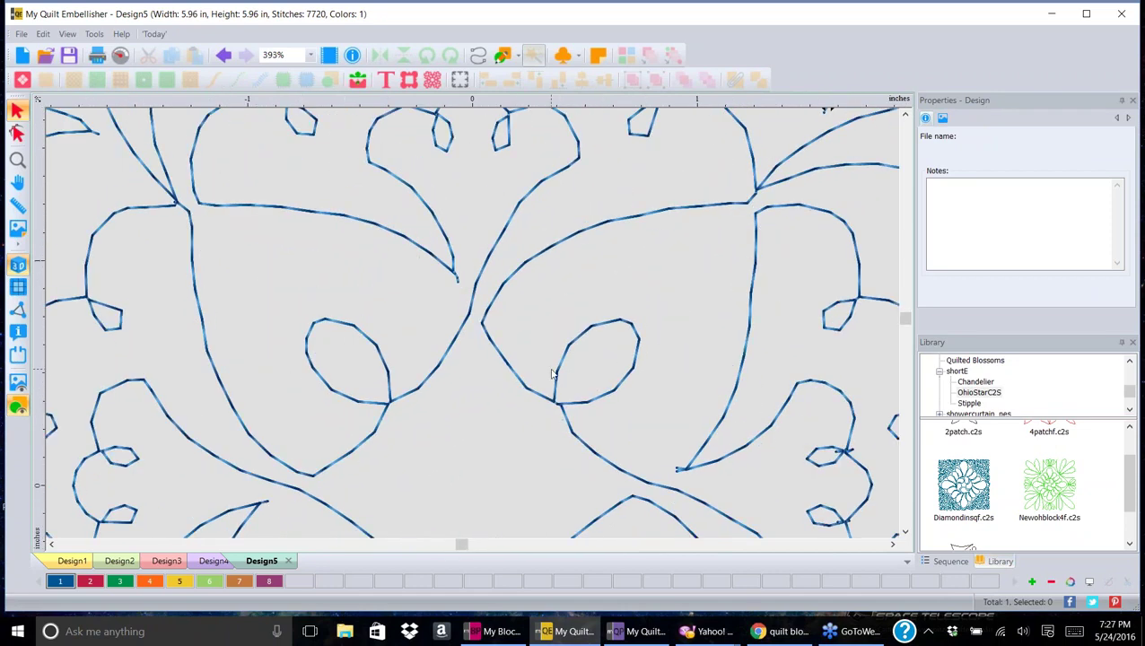
scroll(552, 375, down, 1)
scroll(552, 375, down, 6)
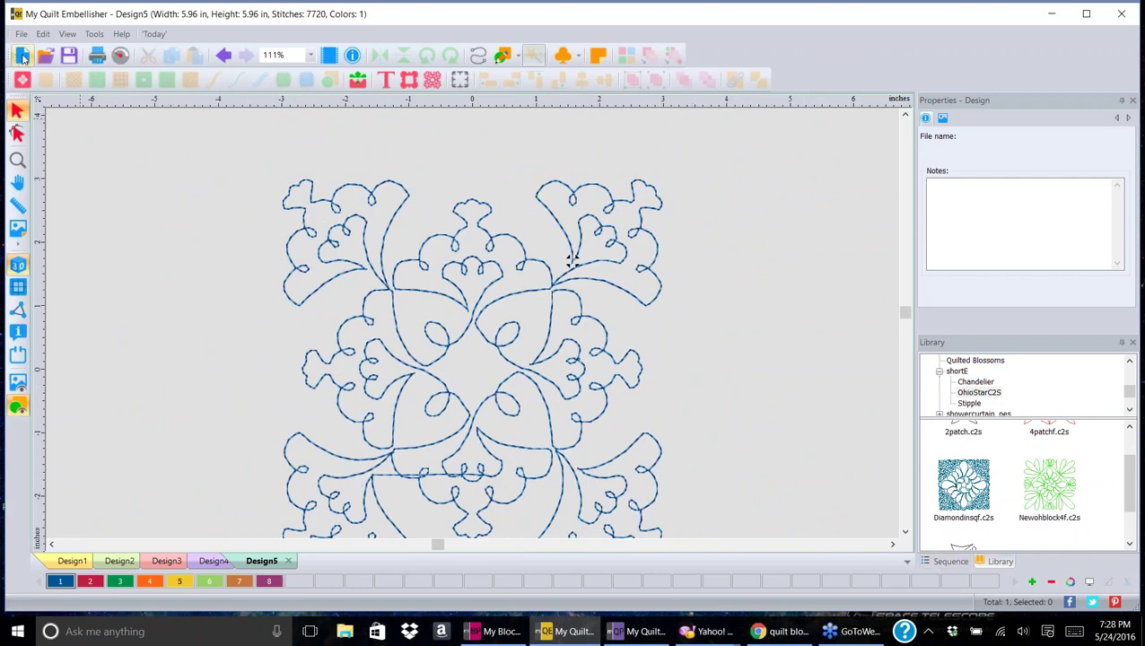
- Start a new design and load the FriendshipBlossu... line art from the Images folder as its backdrop
click(18, 229)
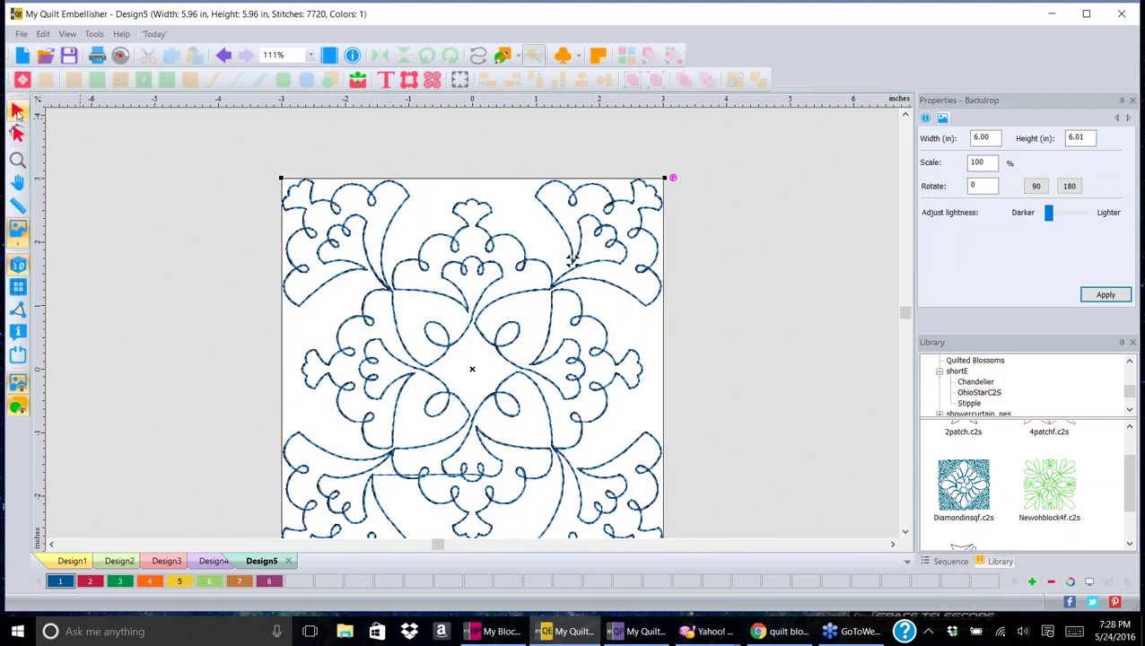
click(23, 56)
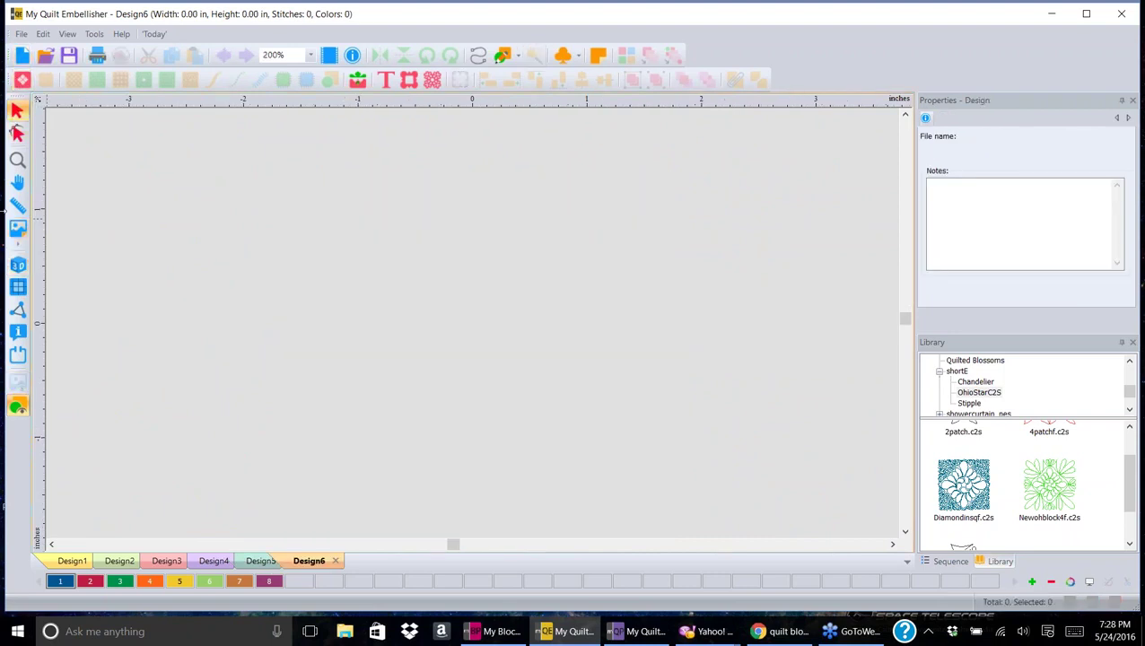
click(24, 231)
drag(686, 262, 699, 369)
click(562, 292)
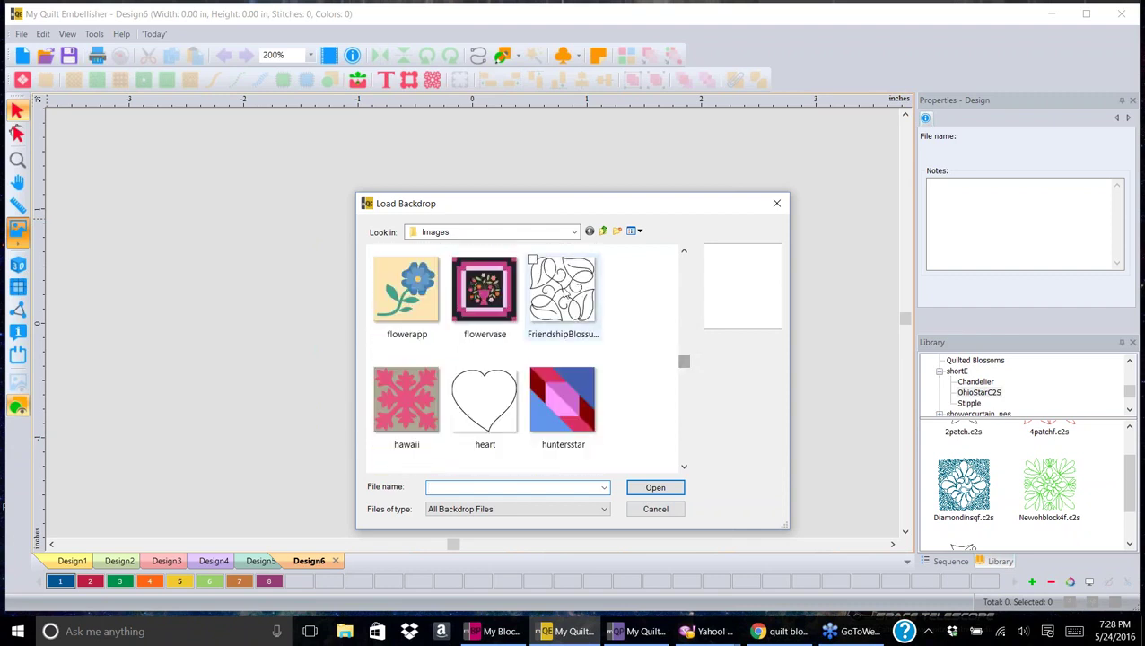
click(655, 488)
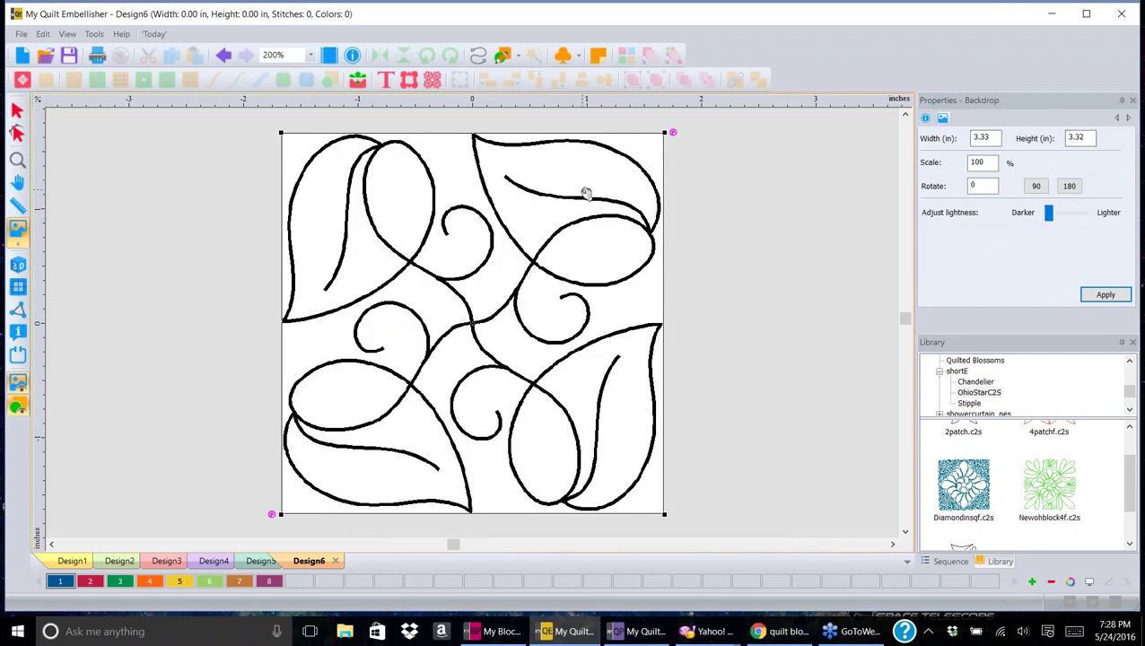
- Try to trace the leaf line art as a run with the Magic Wand, view it without the backdrop, and undo the trace
click(477, 55)
click(535, 56)
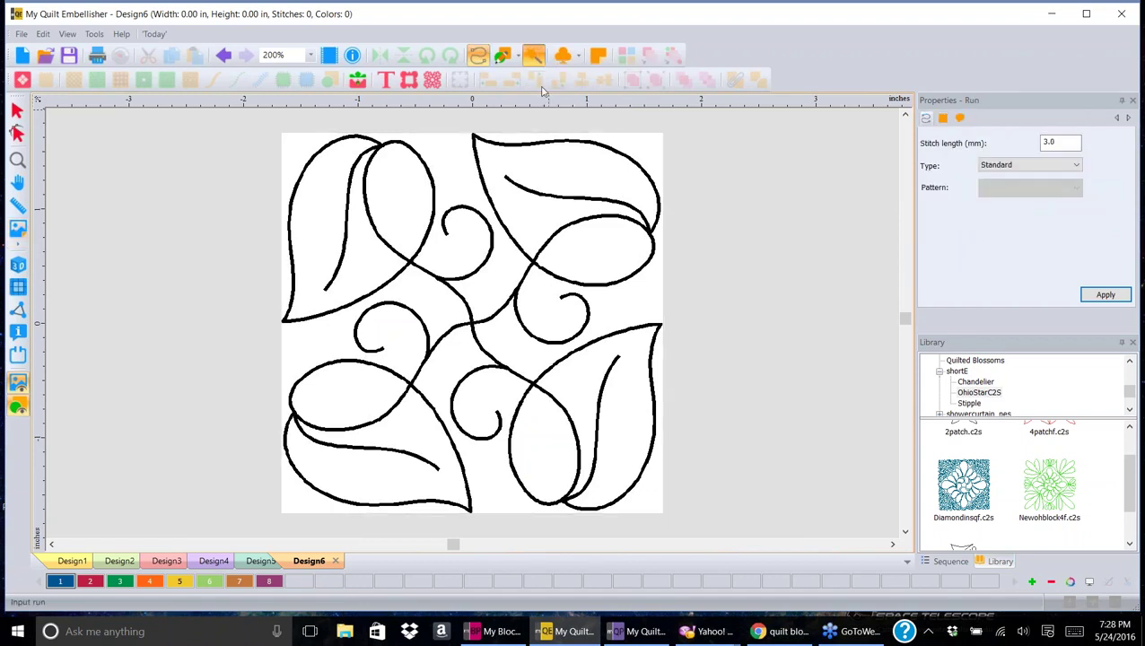
click(581, 171)
click(650, 231)
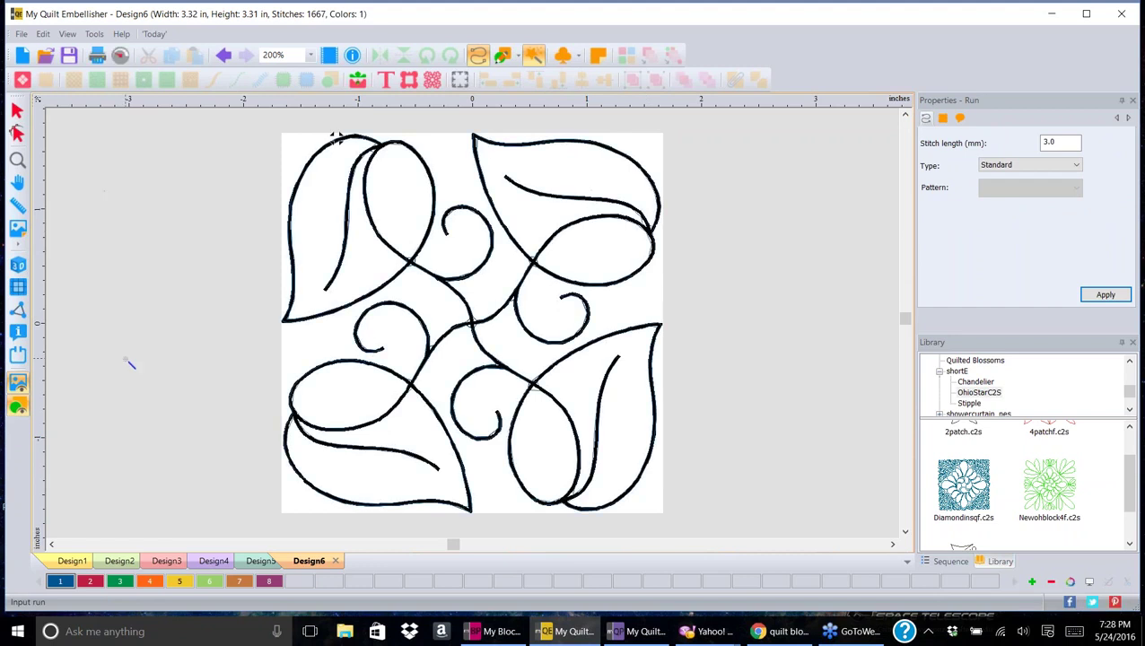
click(18, 385)
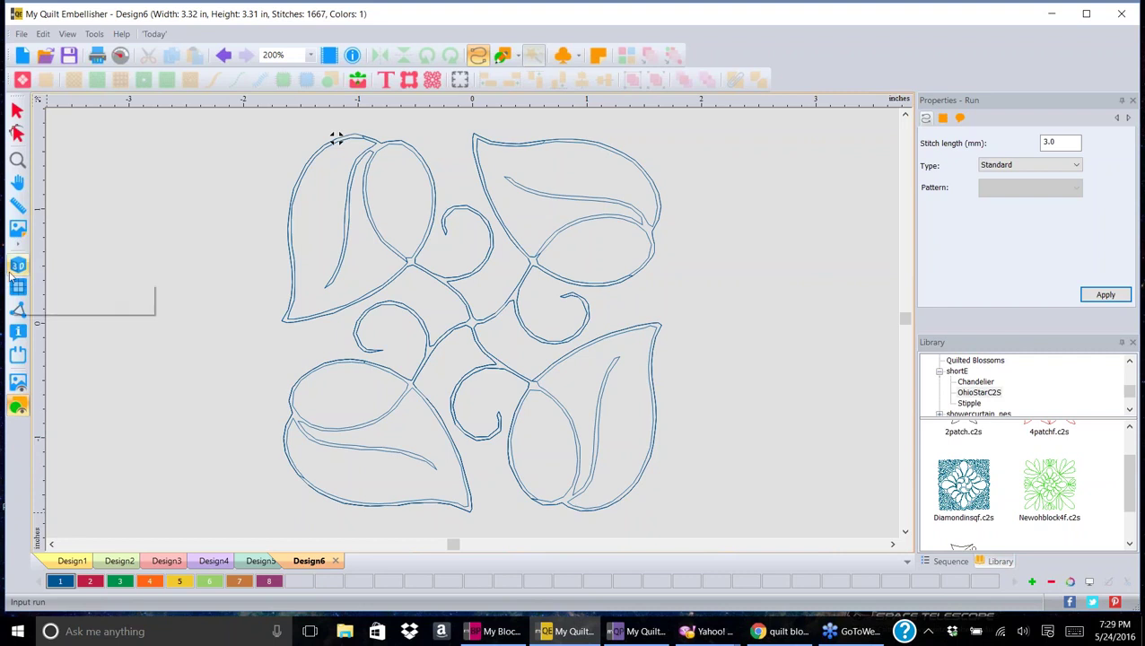
click(223, 54)
click(18, 381)
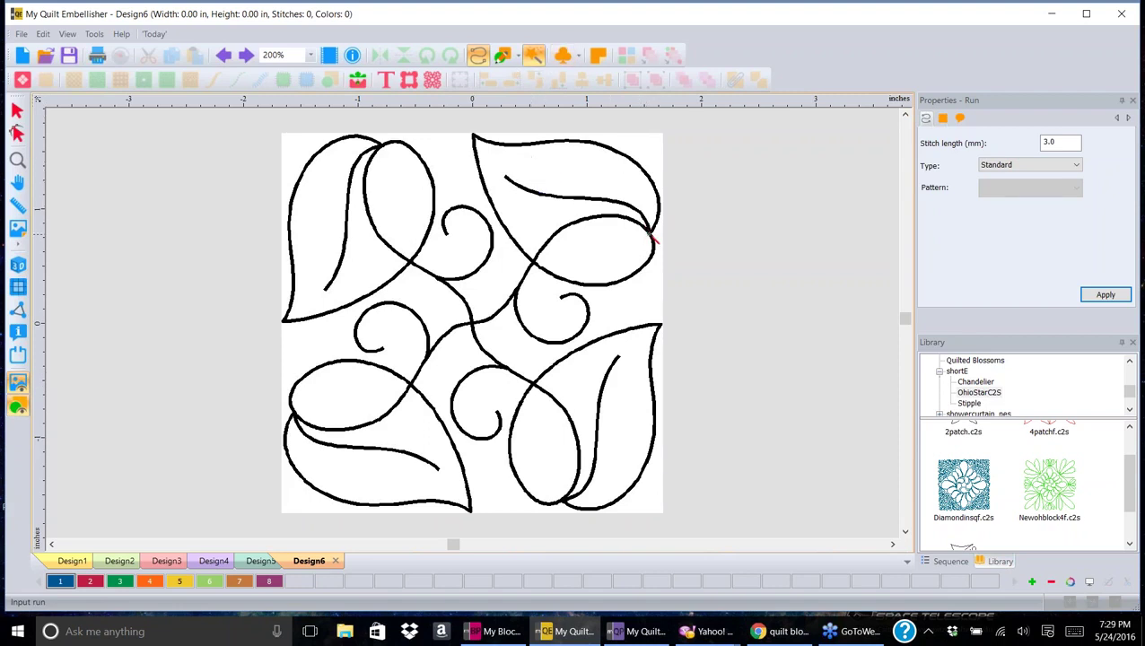
- Trace the leaf line art with the Magic Wand from the black line at the upper-right leaf's junction, and hide the backdrop
click(653, 235)
click(17, 382)
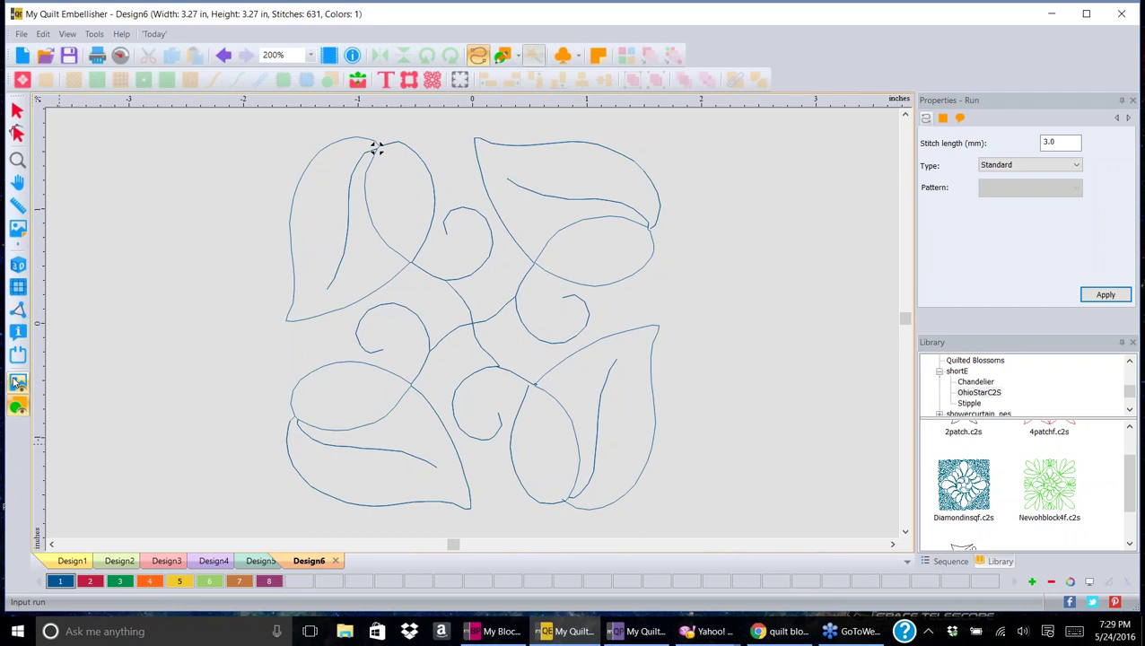
click(23, 56)
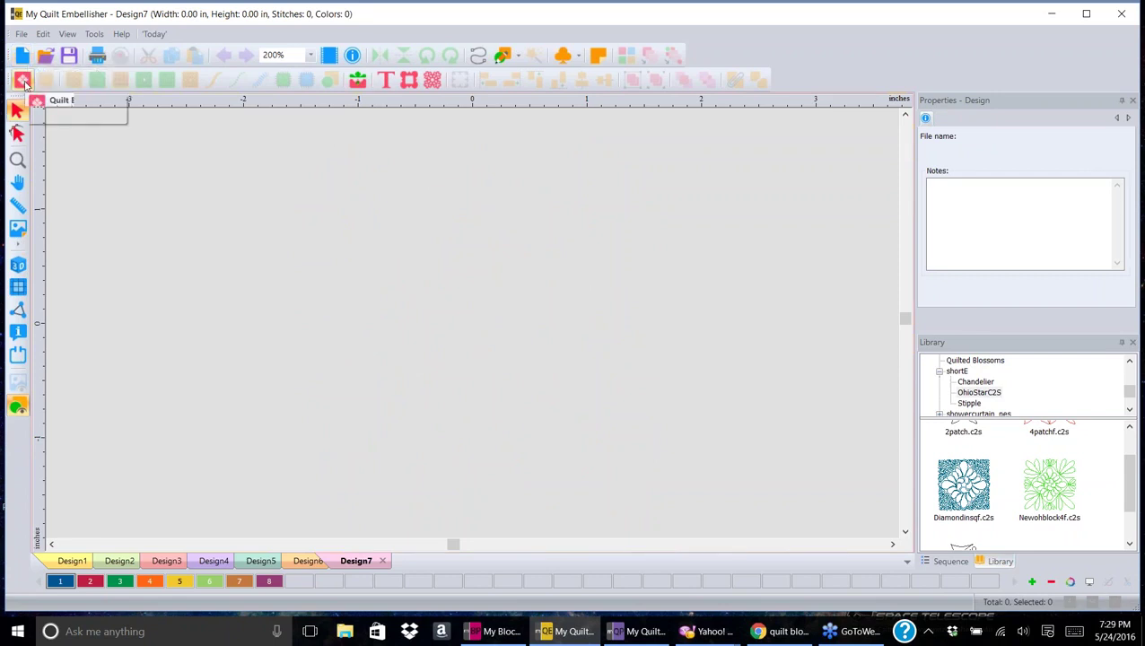
click(23, 80)
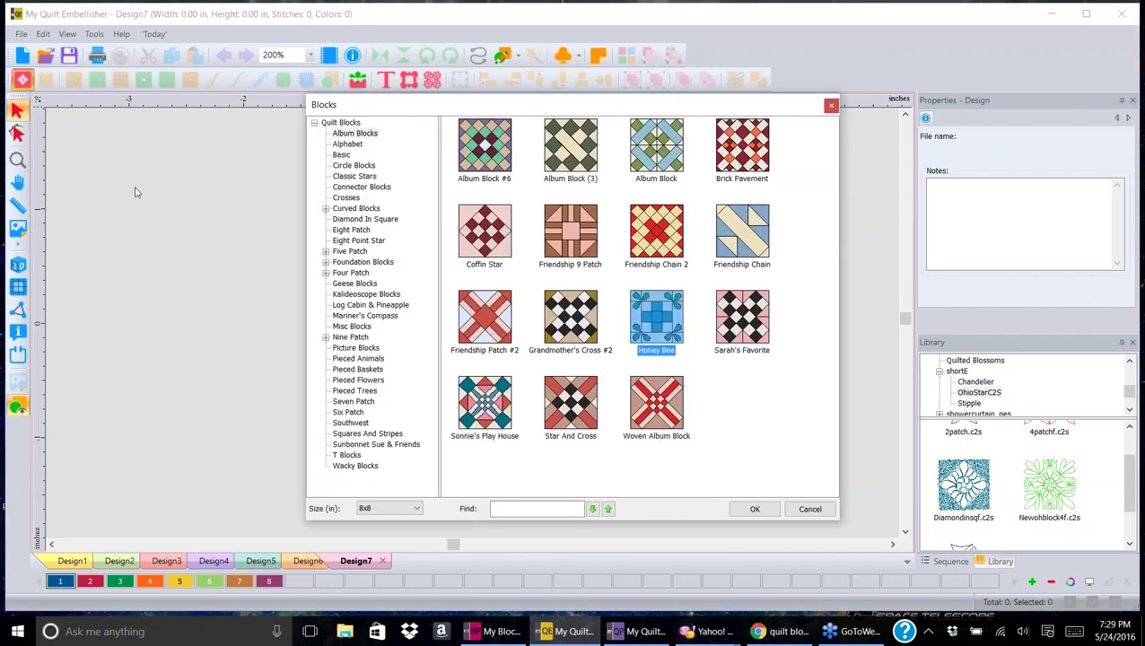
click(831, 105)
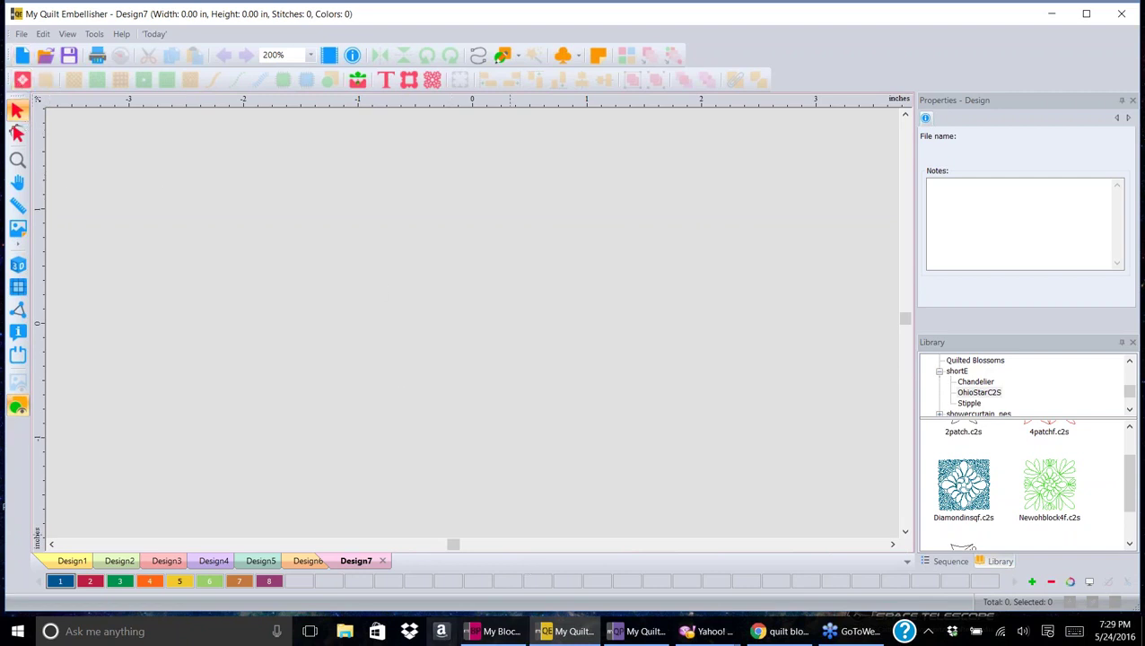
- Return to the leaf design in Design6 and show the traced run's outline points for editing
click(297, 562)
scroll(578, 409, up, 2)
scroll(577, 403, up, 2)
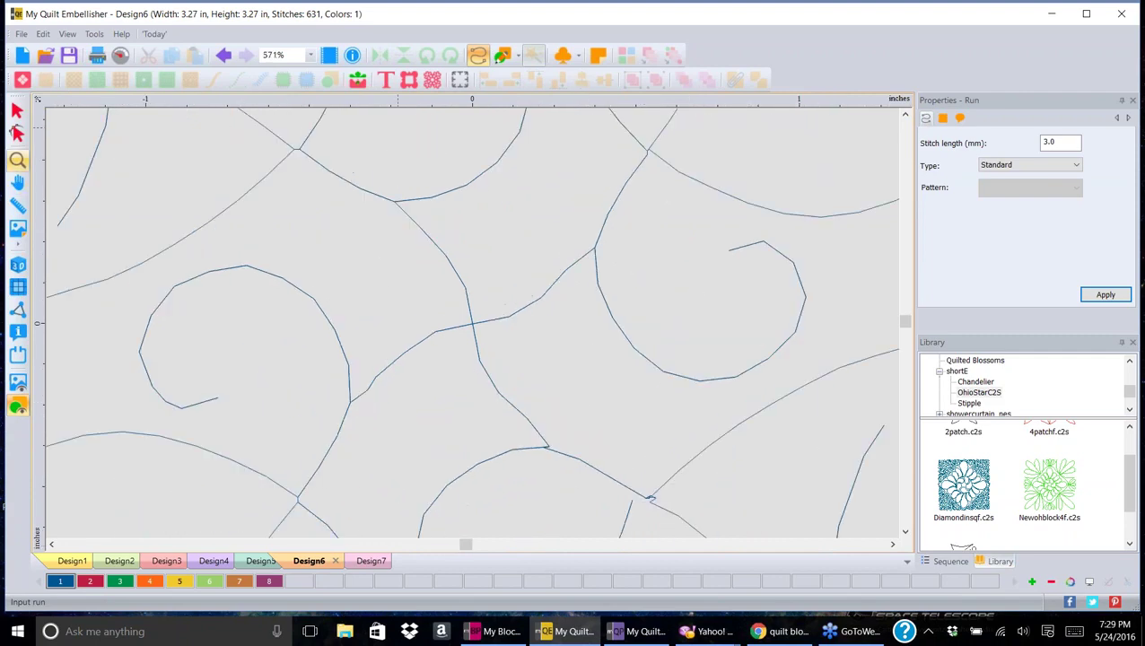
click(16, 132)
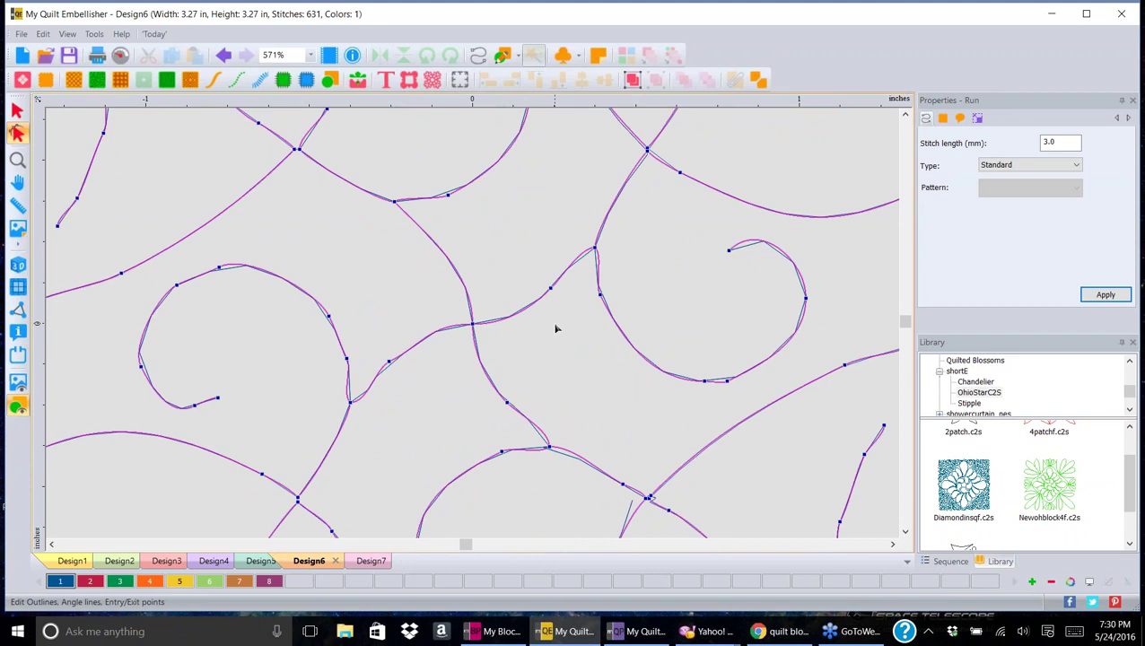
scroll(555, 329, down, 3)
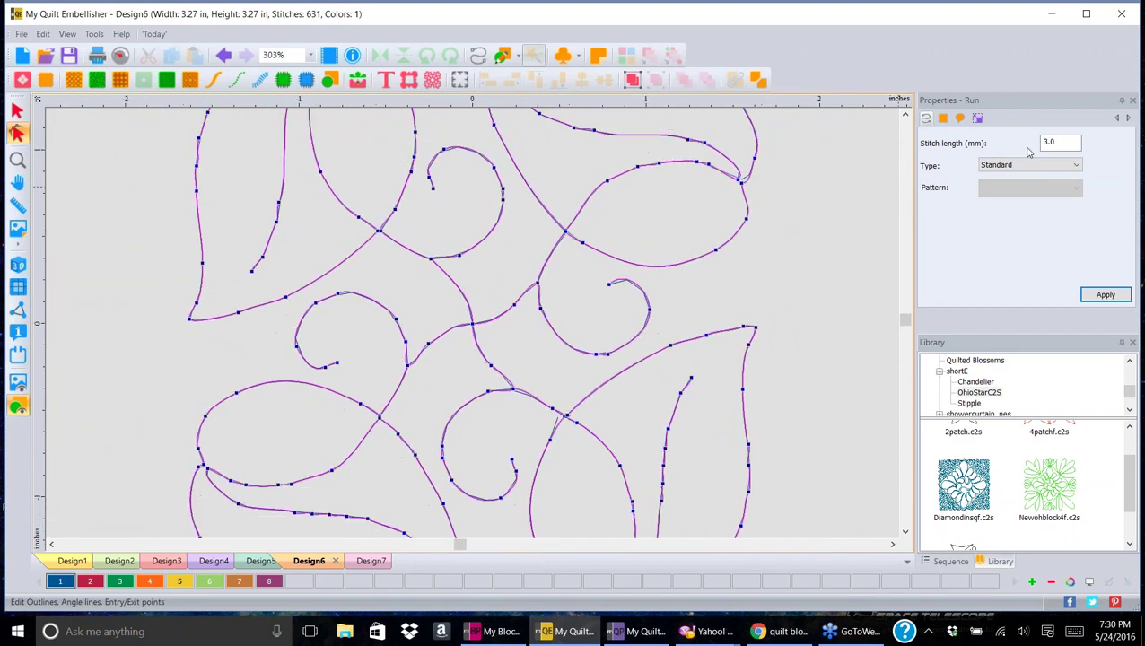
- Adjust the run's outline points on the left spiral and at the lower-right leaf's junctions, and deselect the outline
drag(739, 183, 738, 178)
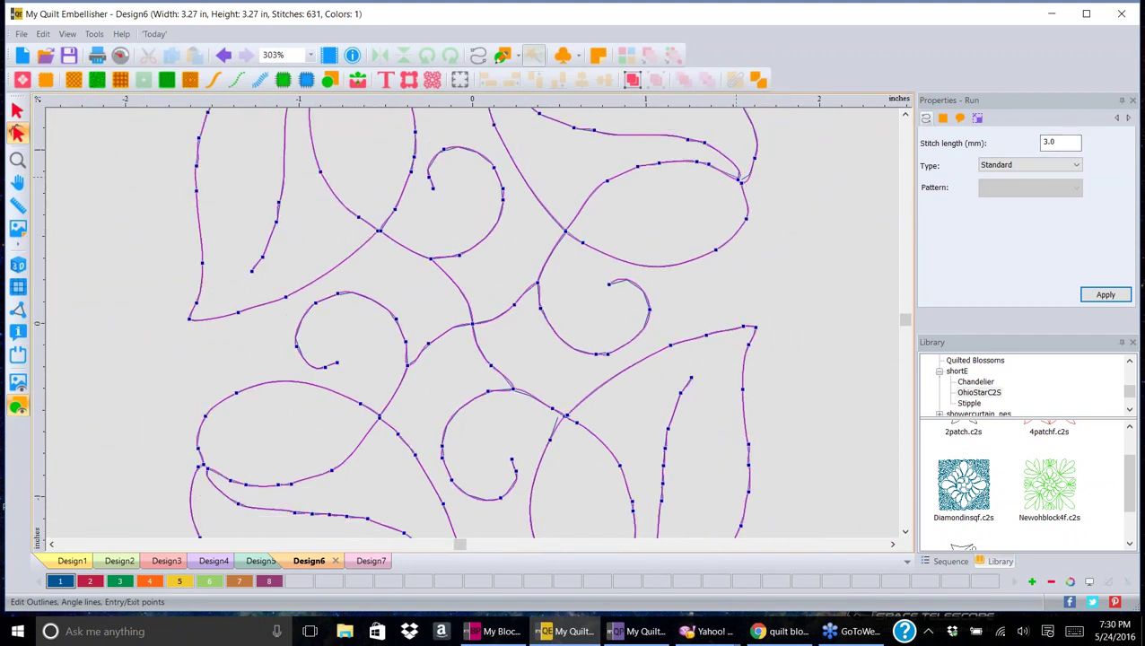
click(337, 294)
drag(354, 289, 363, 290)
scroll(808, 416, down, 2)
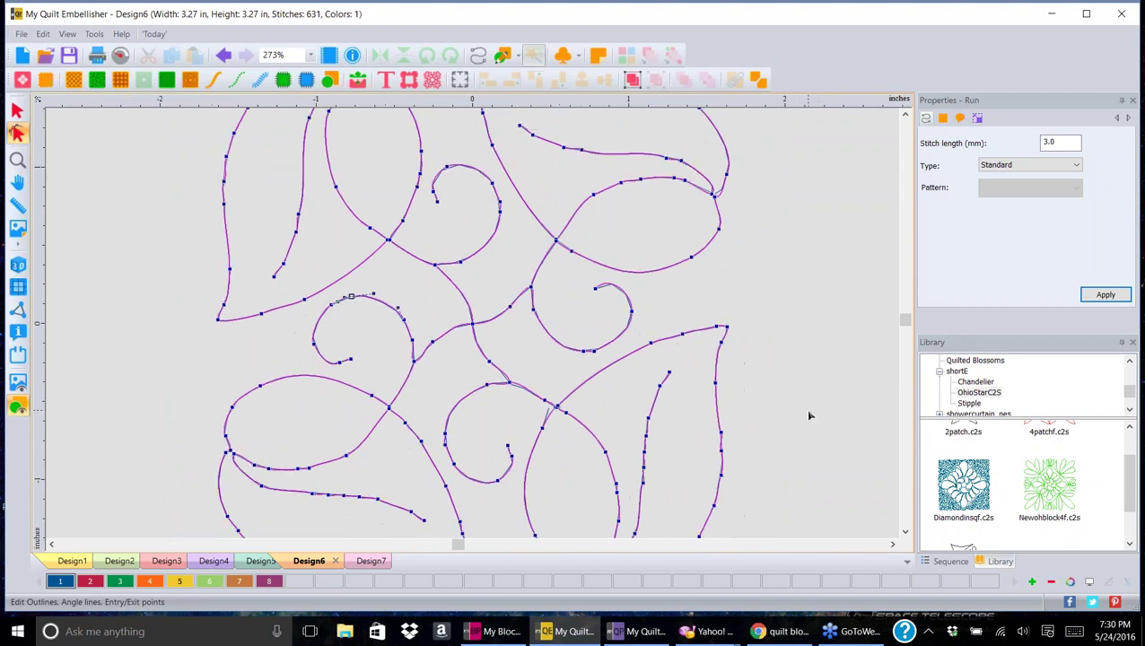
click(548, 398)
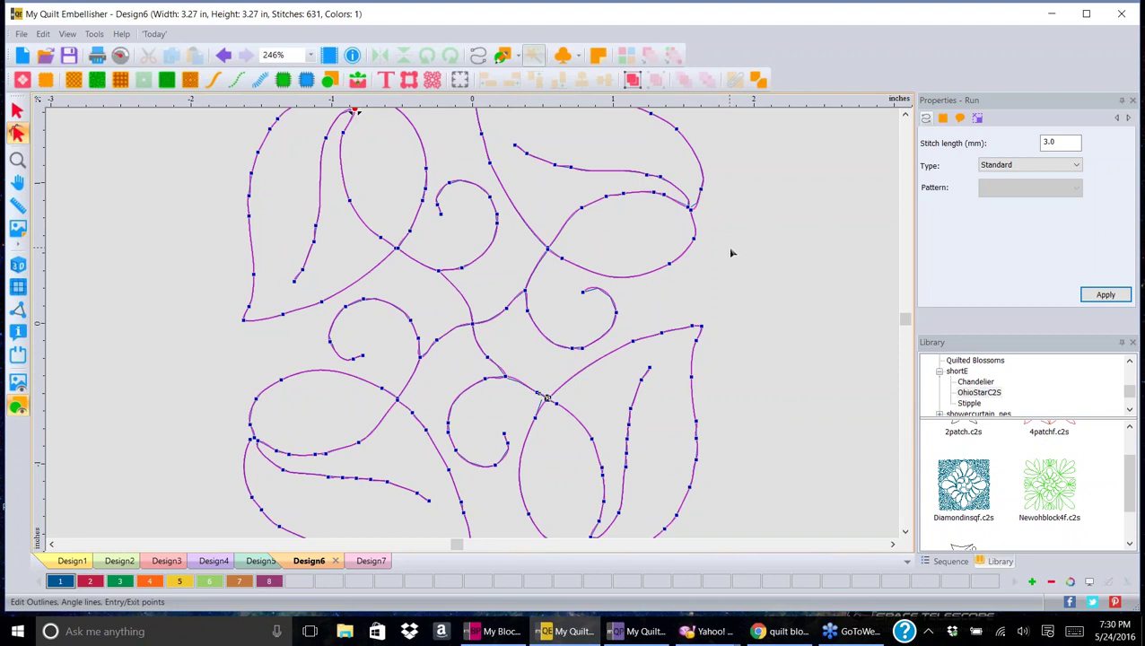
scroll(752, 294, down, 2)
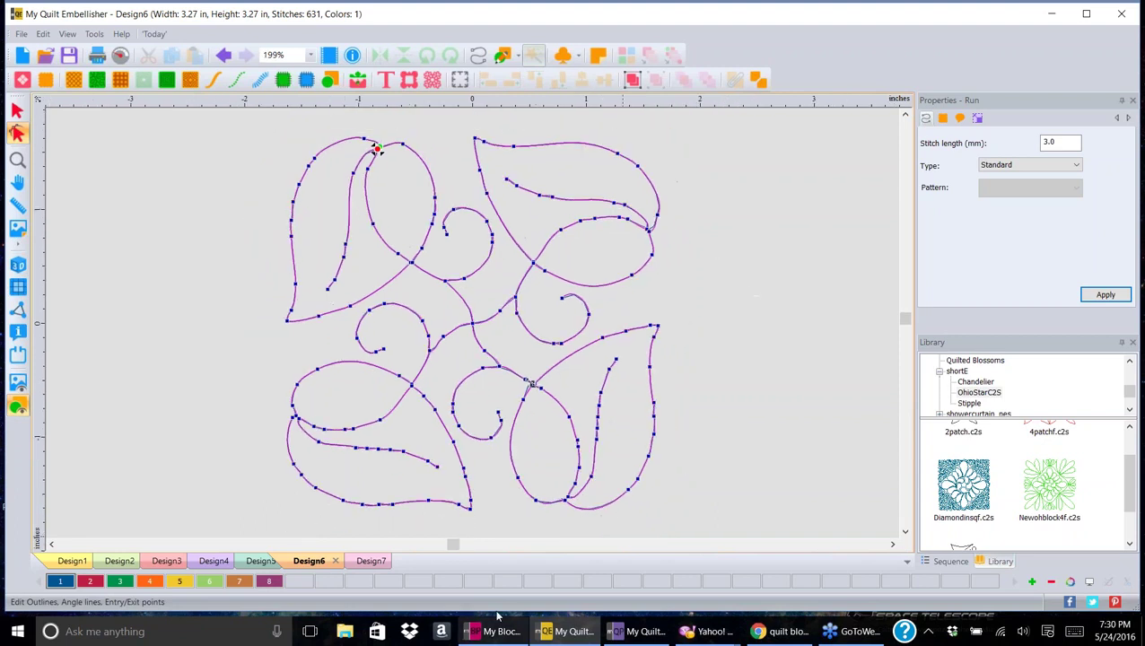
click(567, 501)
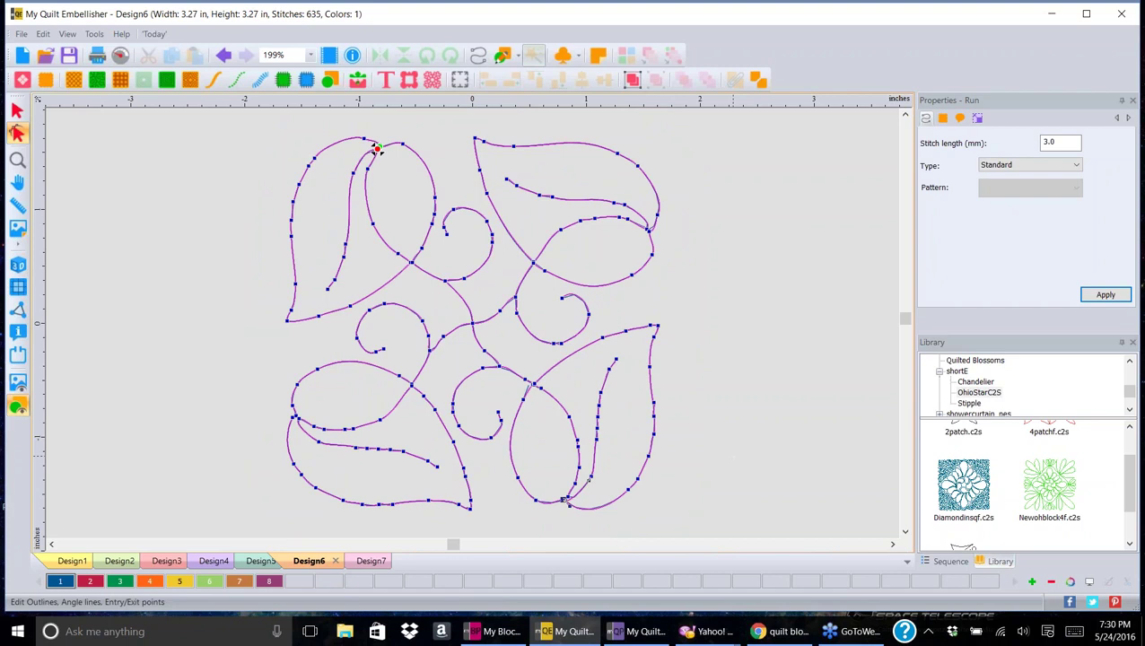
click(734, 461)
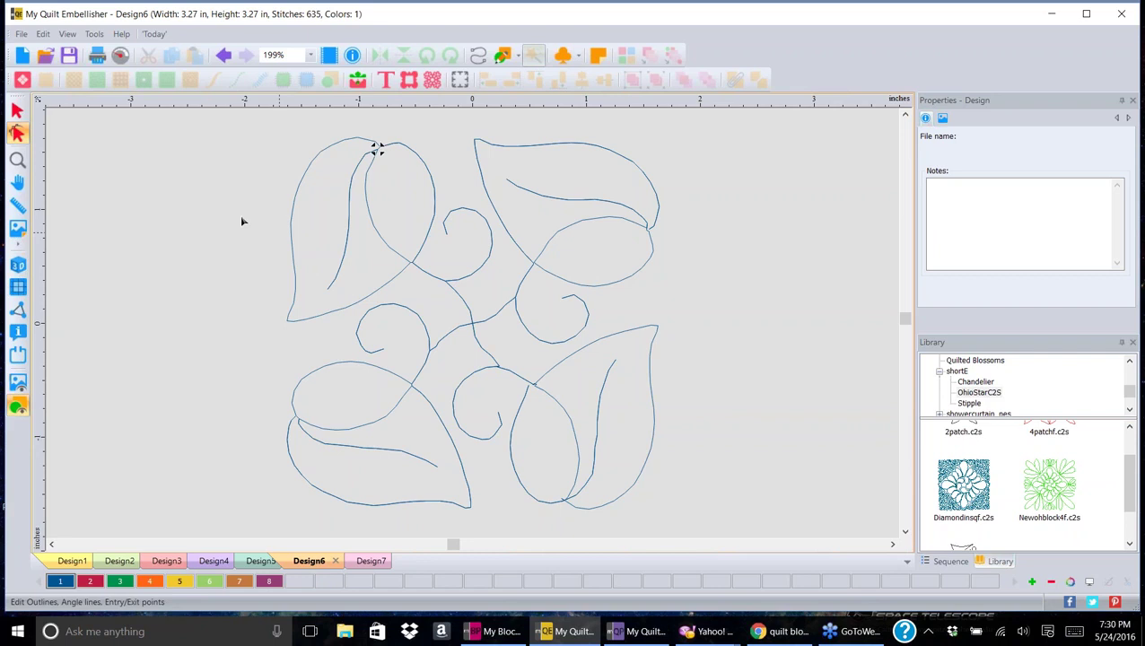
- Start another new design and load the tilequart image from the quilt blocks folder as its backdrop
click(24, 57)
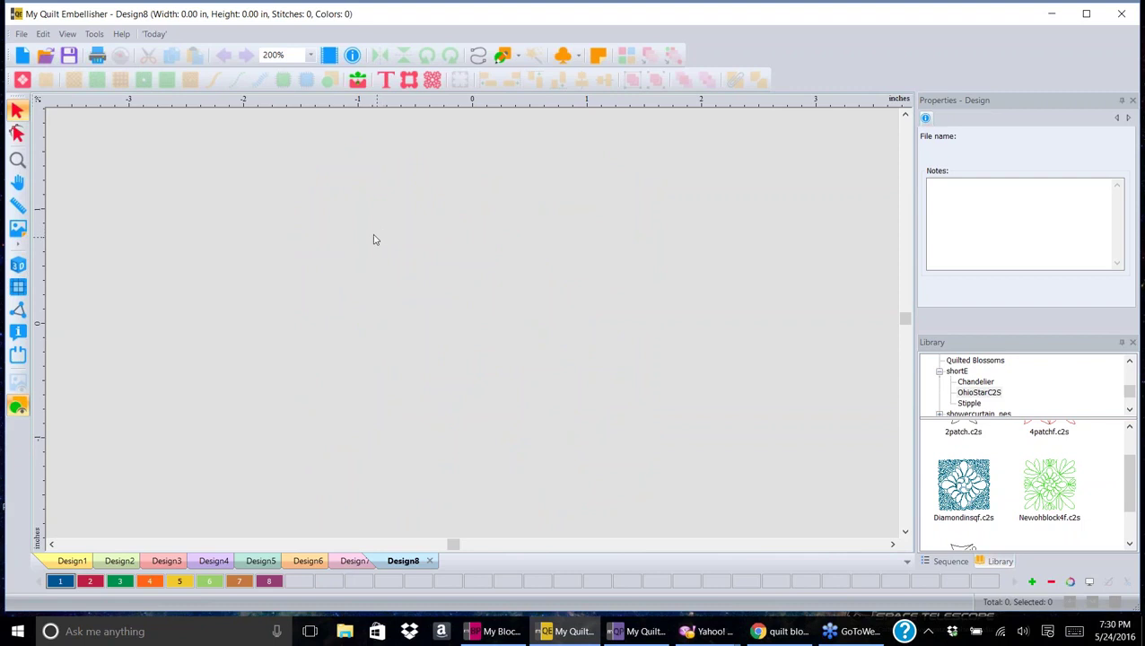
click(19, 230)
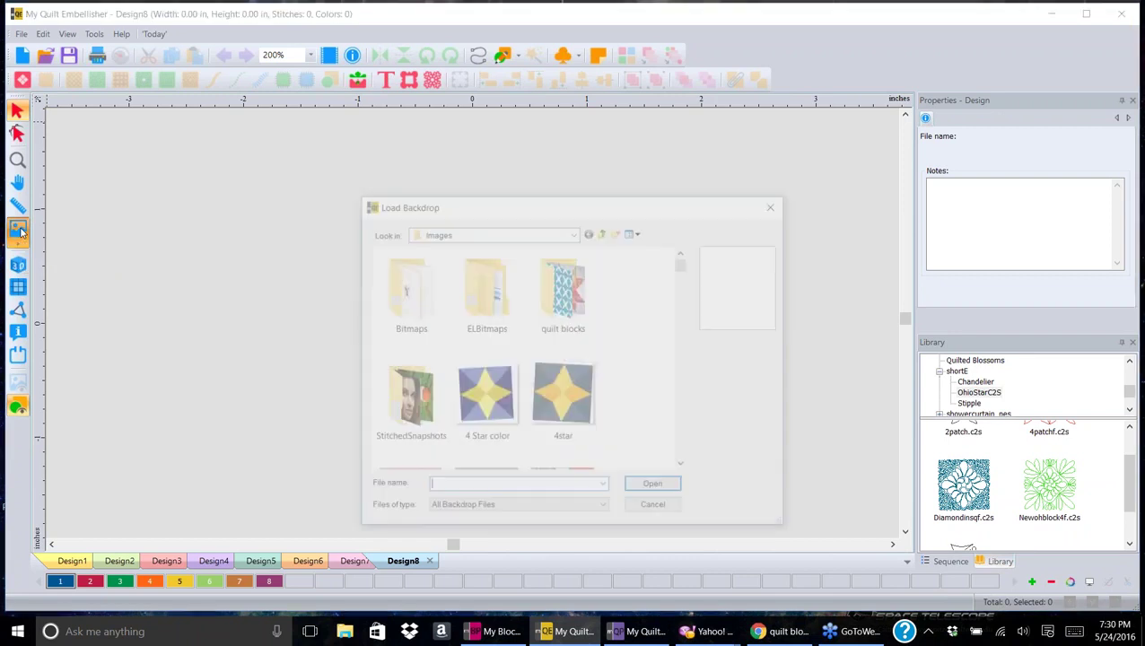
click(582, 278)
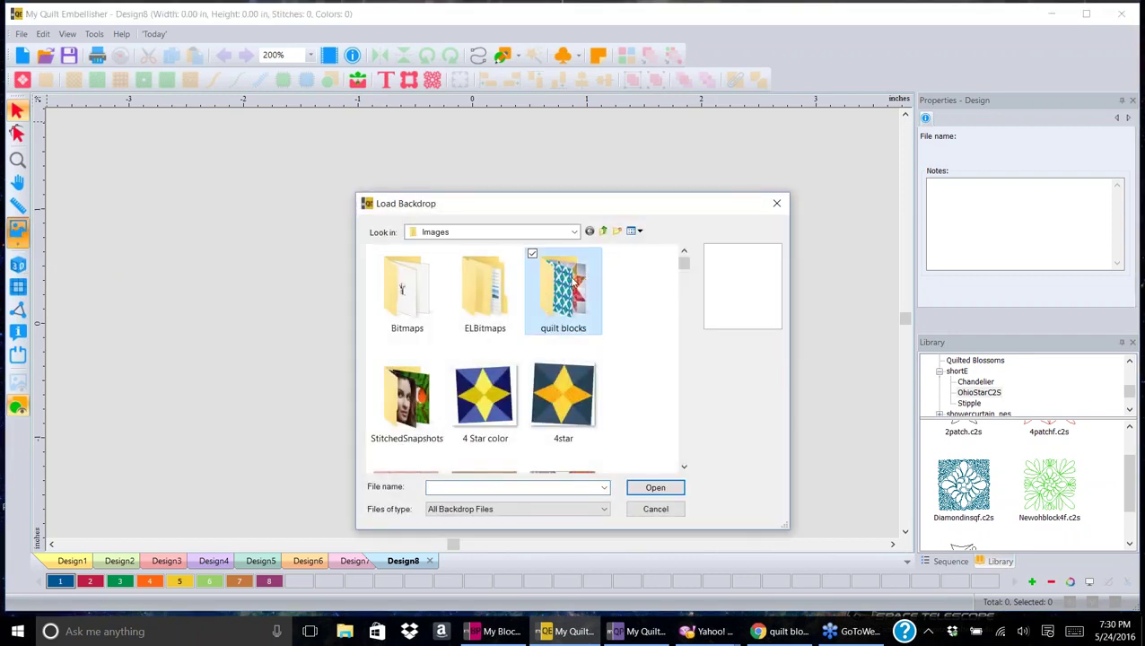
double_click(582, 278)
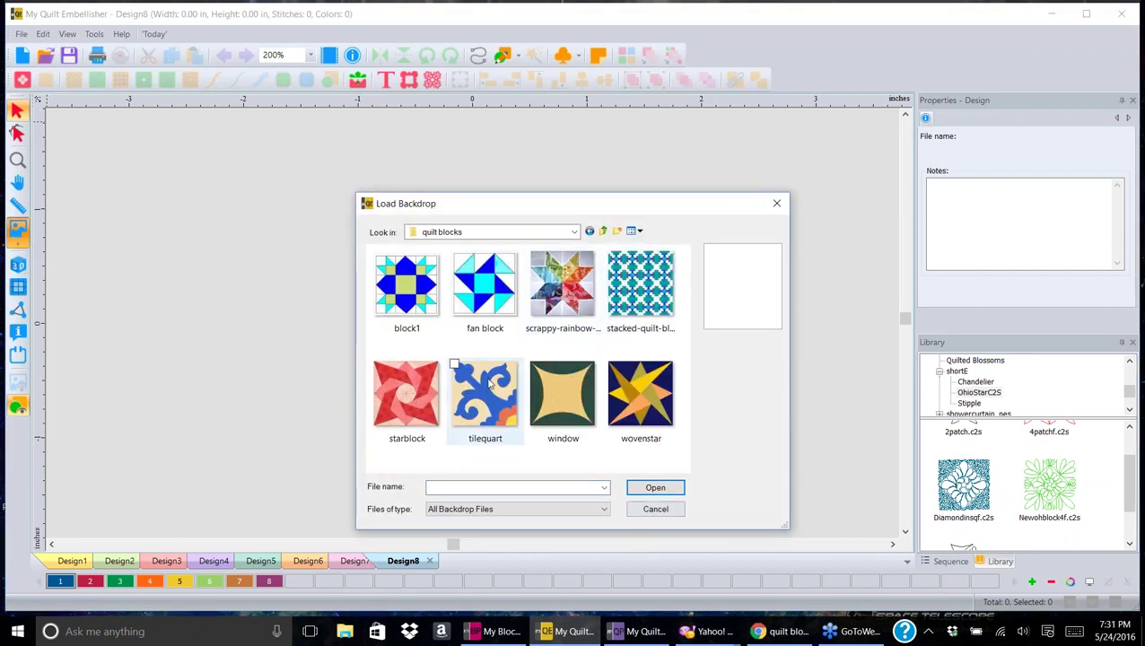
click(486, 392)
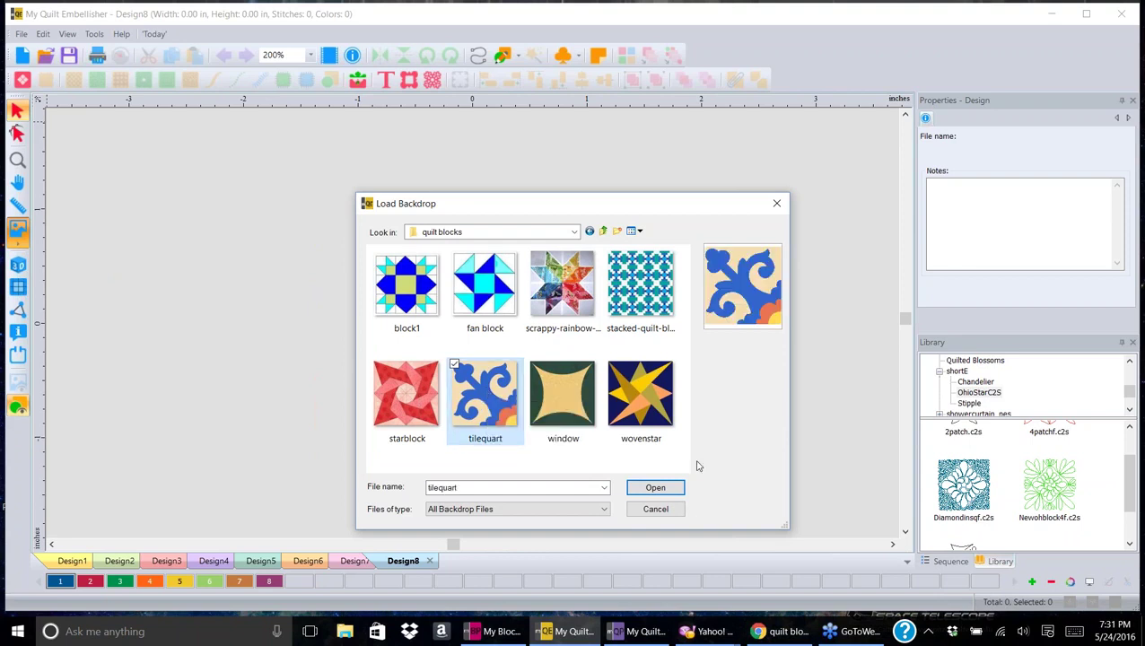
click(668, 489)
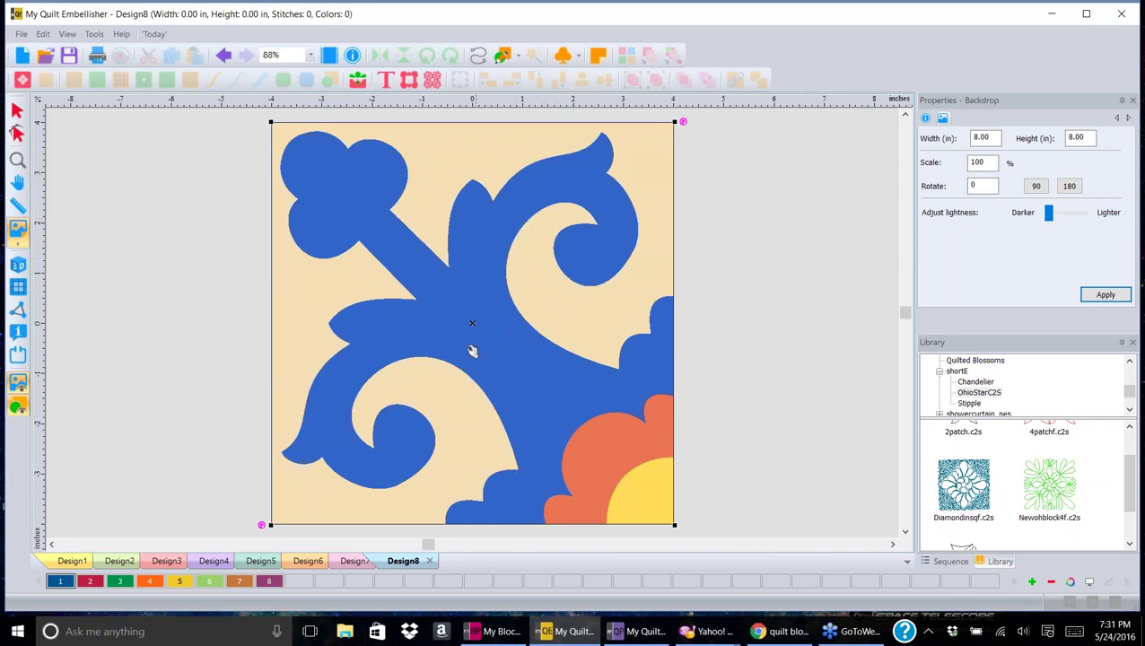
click(17, 111)
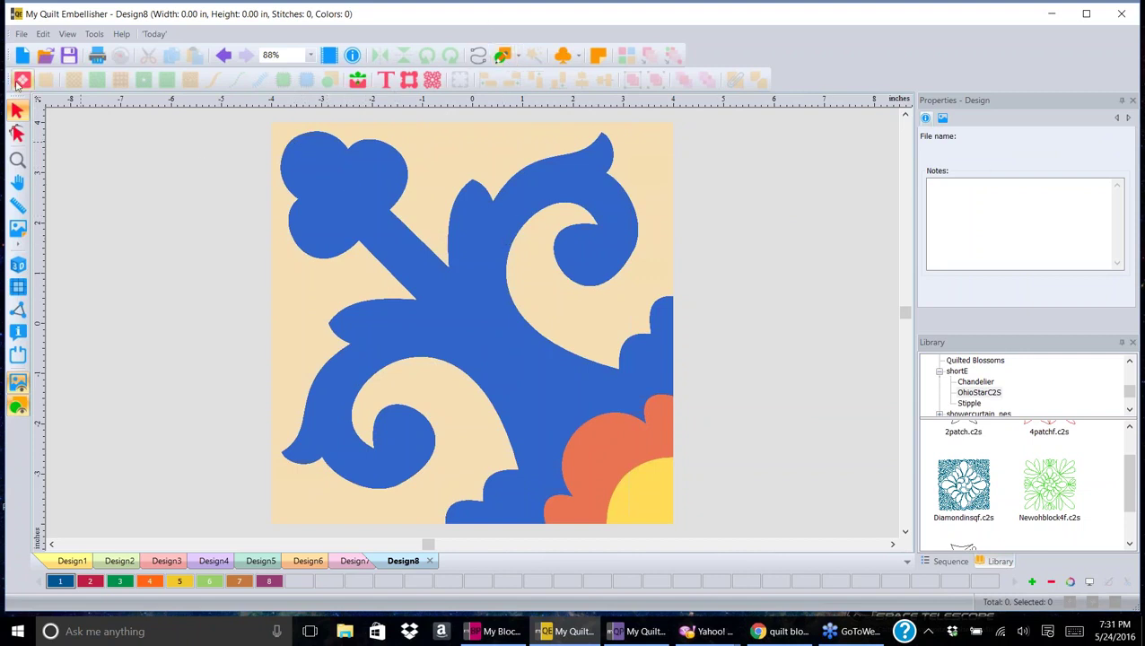
- Set up artwork drawing over the tile backdrop with the Fill type and thread color 1
click(17, 229)
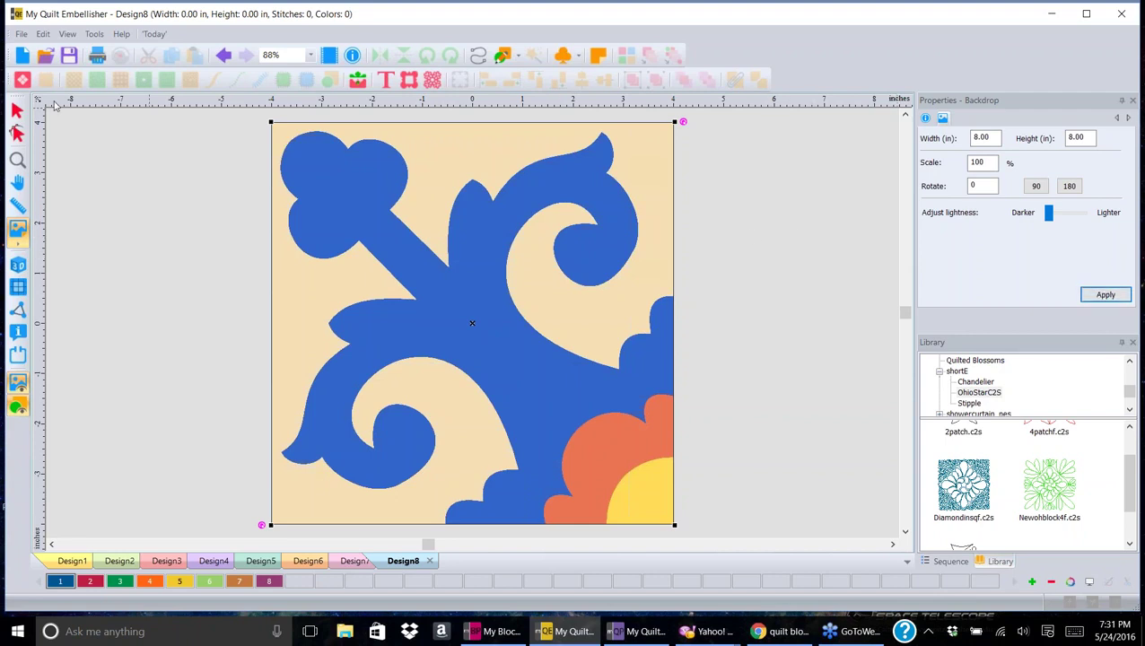
click(505, 57)
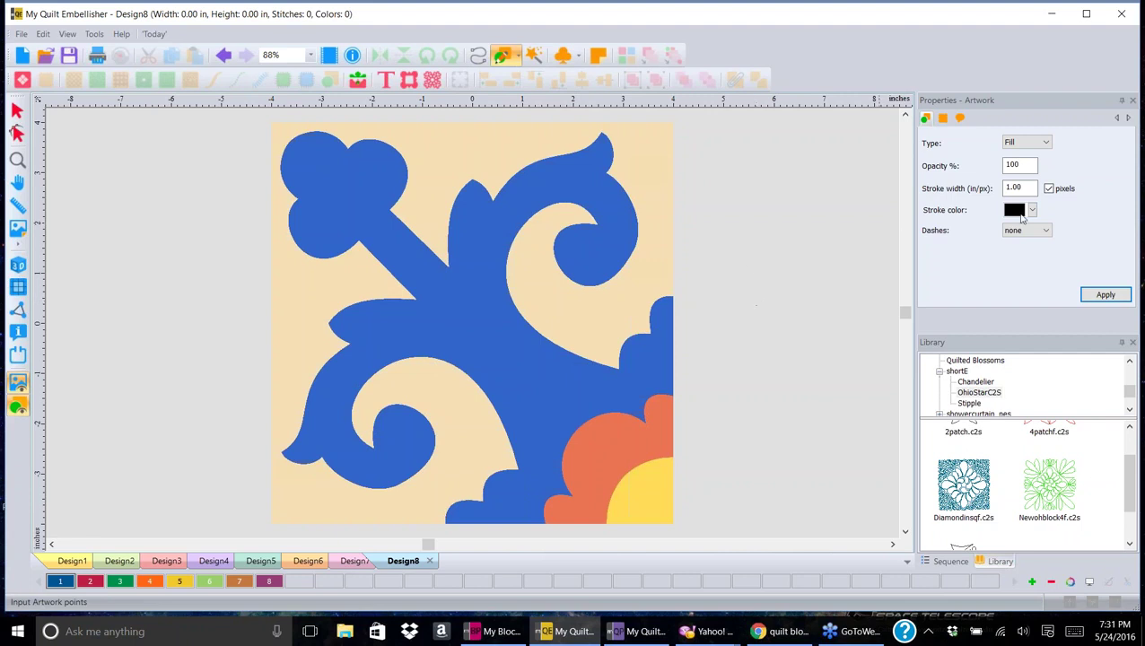
click(1046, 143)
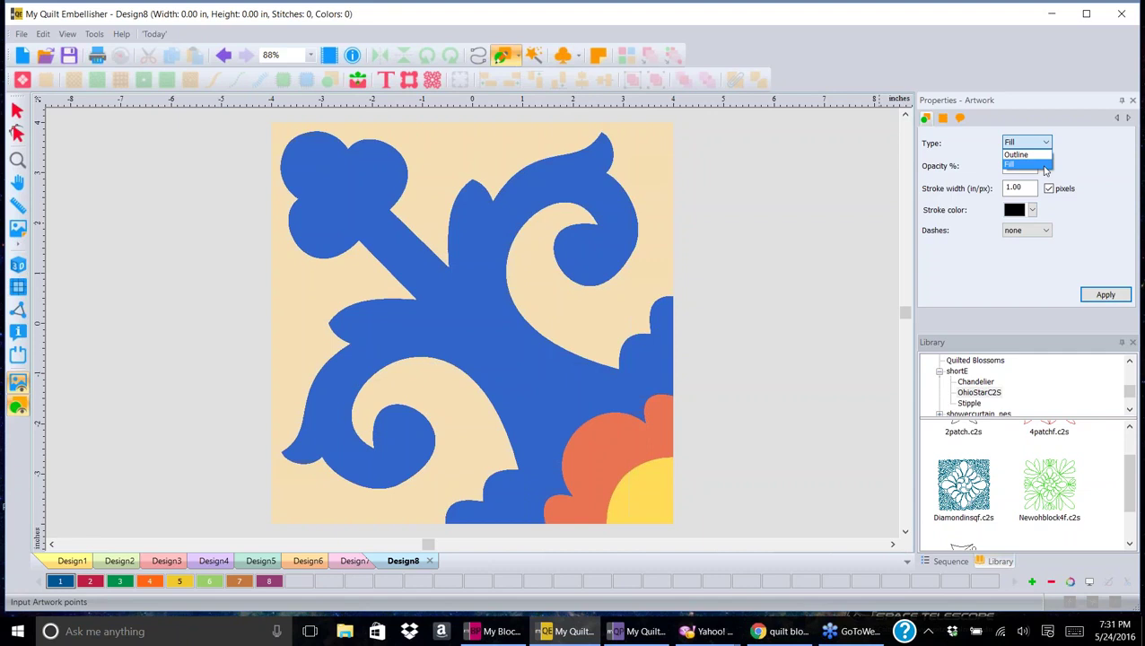
click(1044, 166)
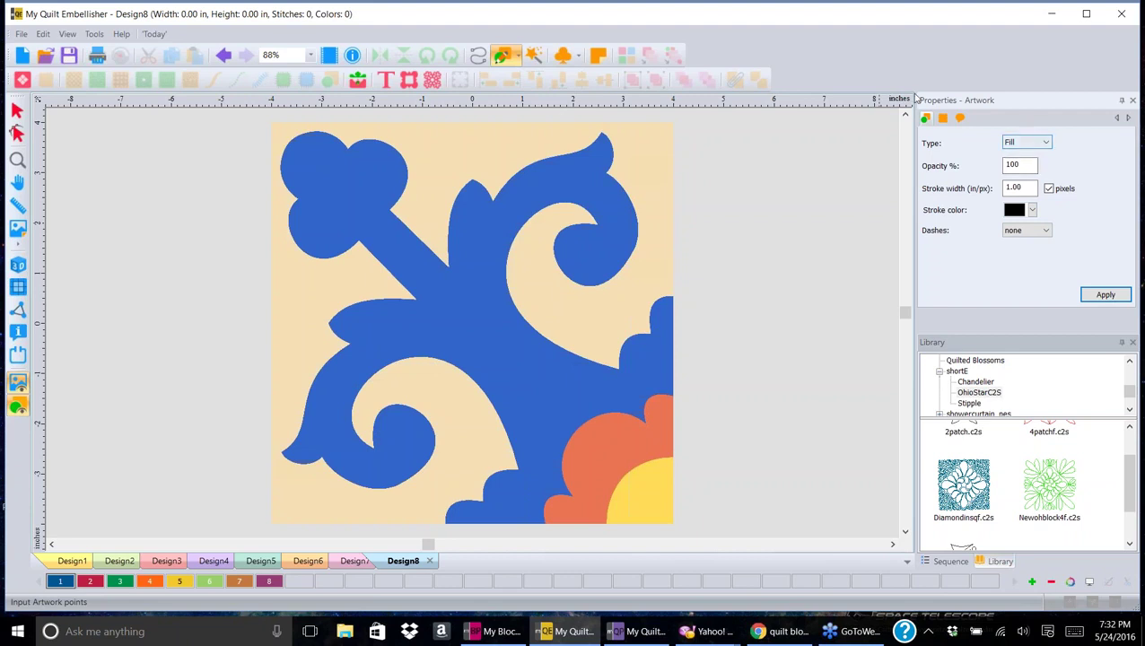
click(59, 582)
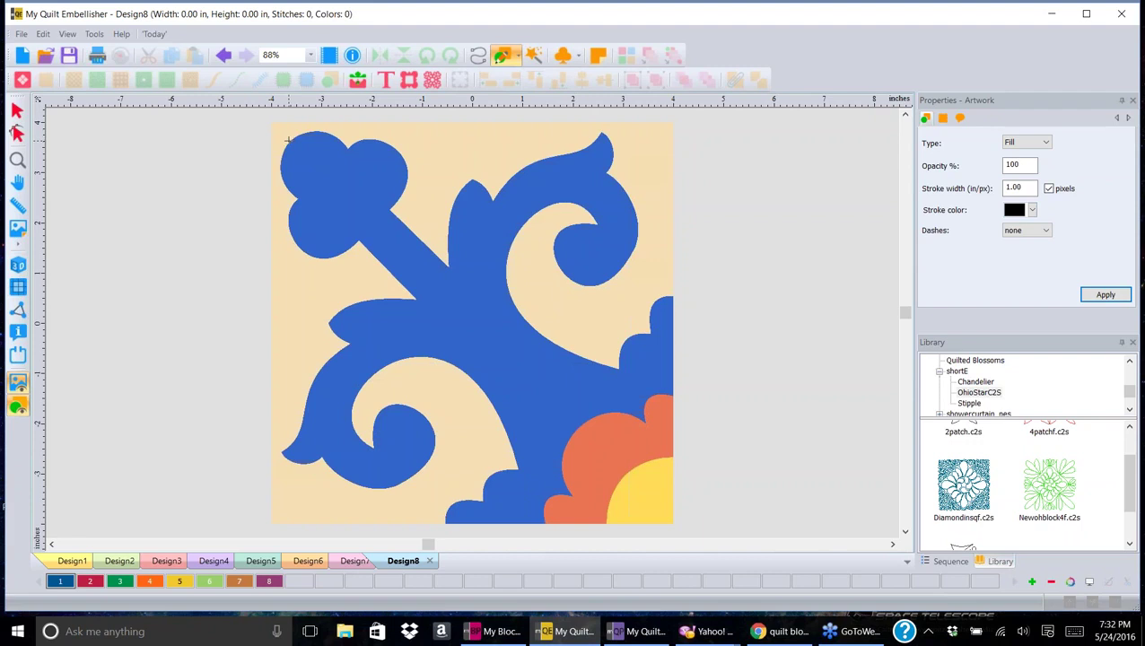
- Outline the yellow quarter circle's curved edge point by point as filled artwork, and delete the resulting shape
click(606, 521)
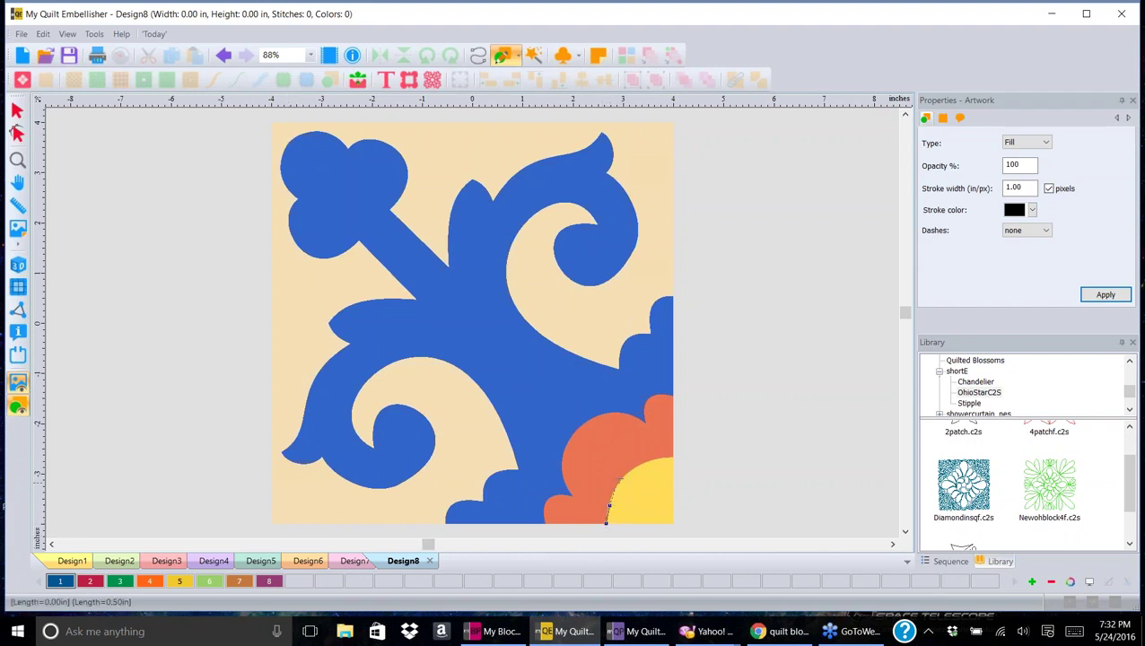
click(621, 475)
click(648, 462)
double_click(672, 457)
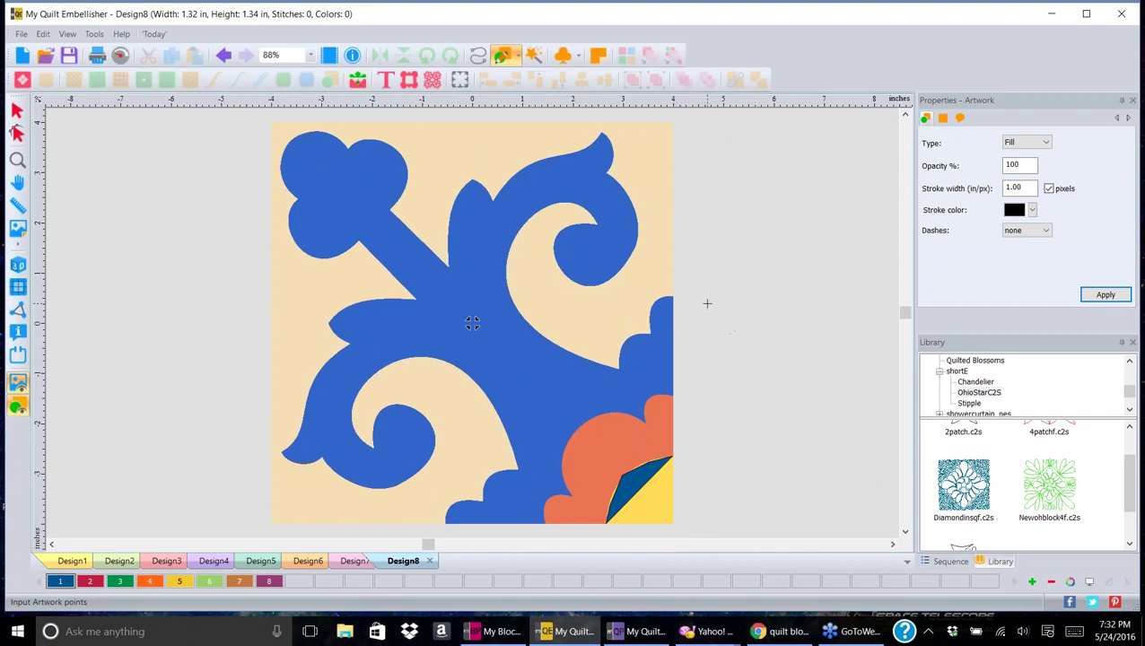
key(Delete)
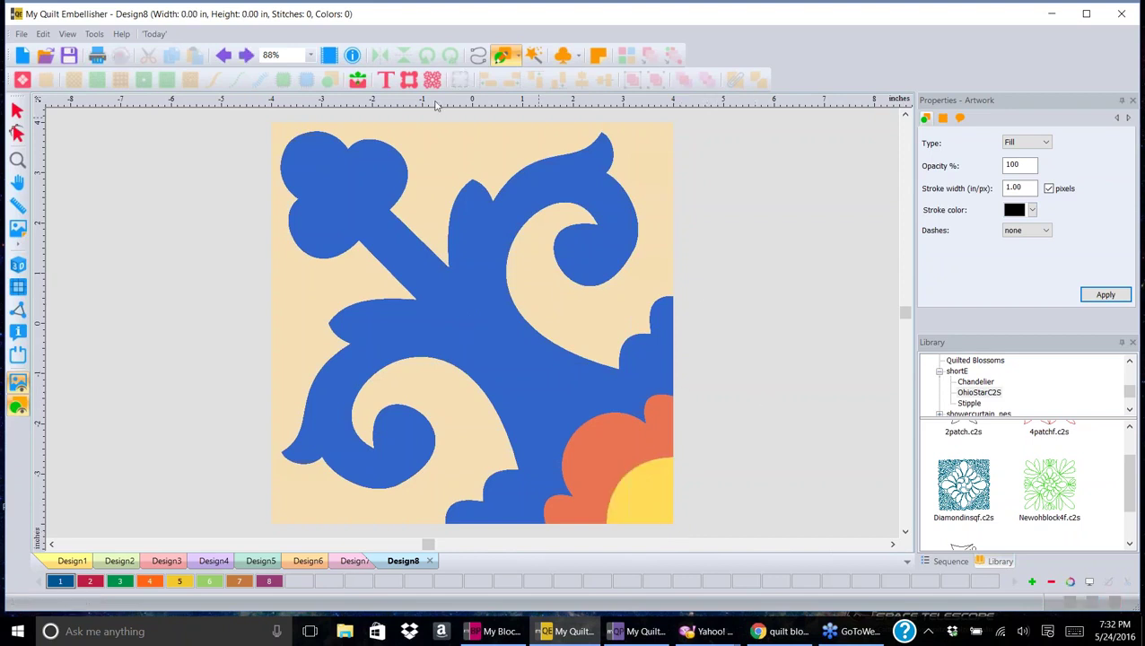
- Trace the blue scroll area with the Magic Wand, and check the traced shape with the backdrop hidden and shown
click(533, 55)
click(472, 281)
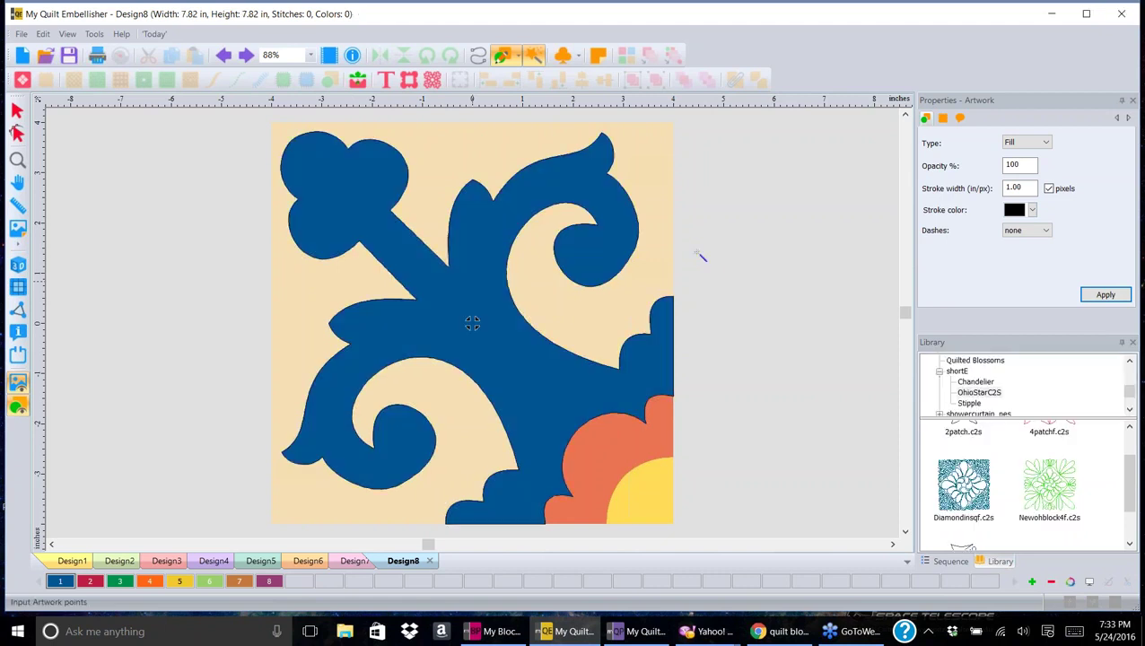
click(18, 383)
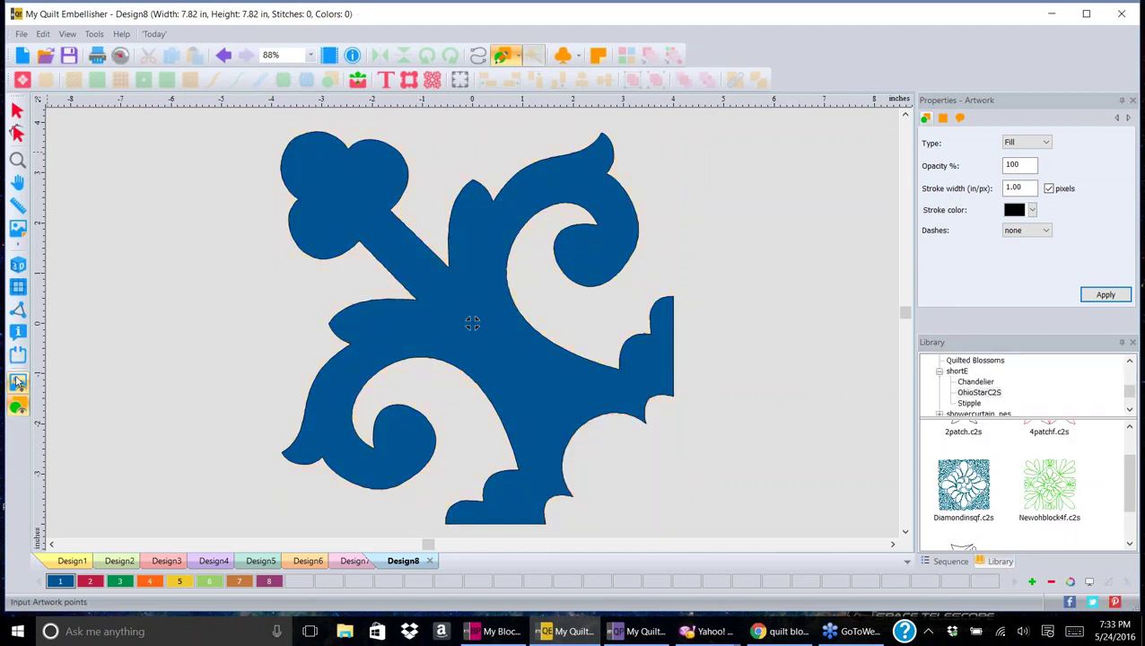
click(18, 384)
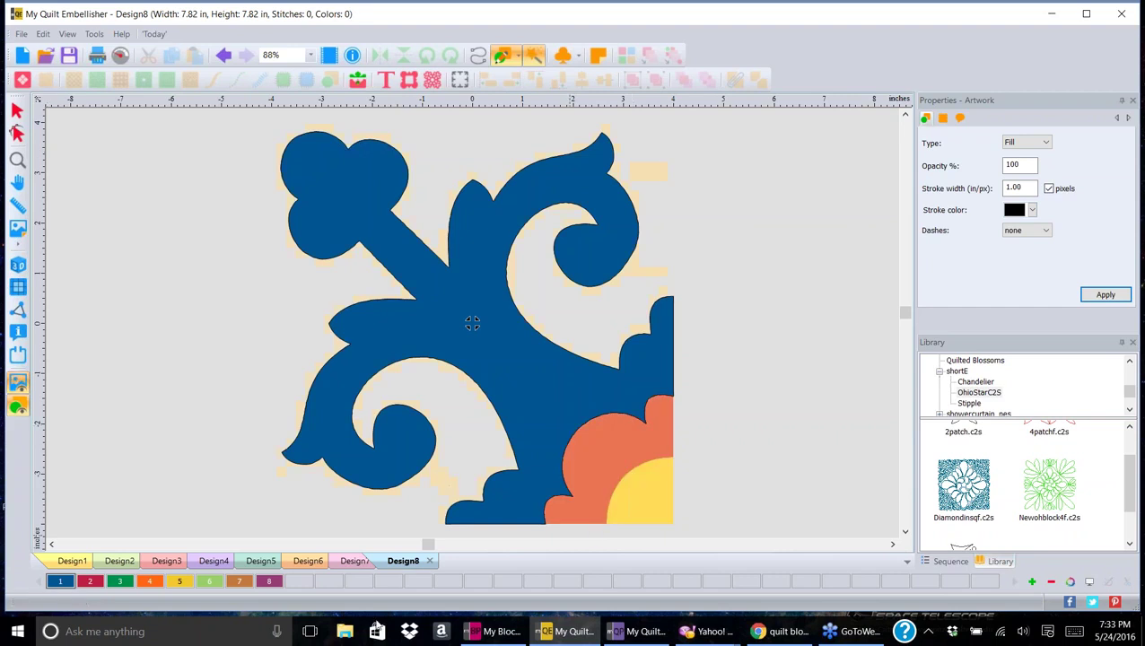
- Trace the orange scalloped area in color 4 and the yellow quarter circle in color 5 with the Magic Wand, and hide the backdrop
click(150, 581)
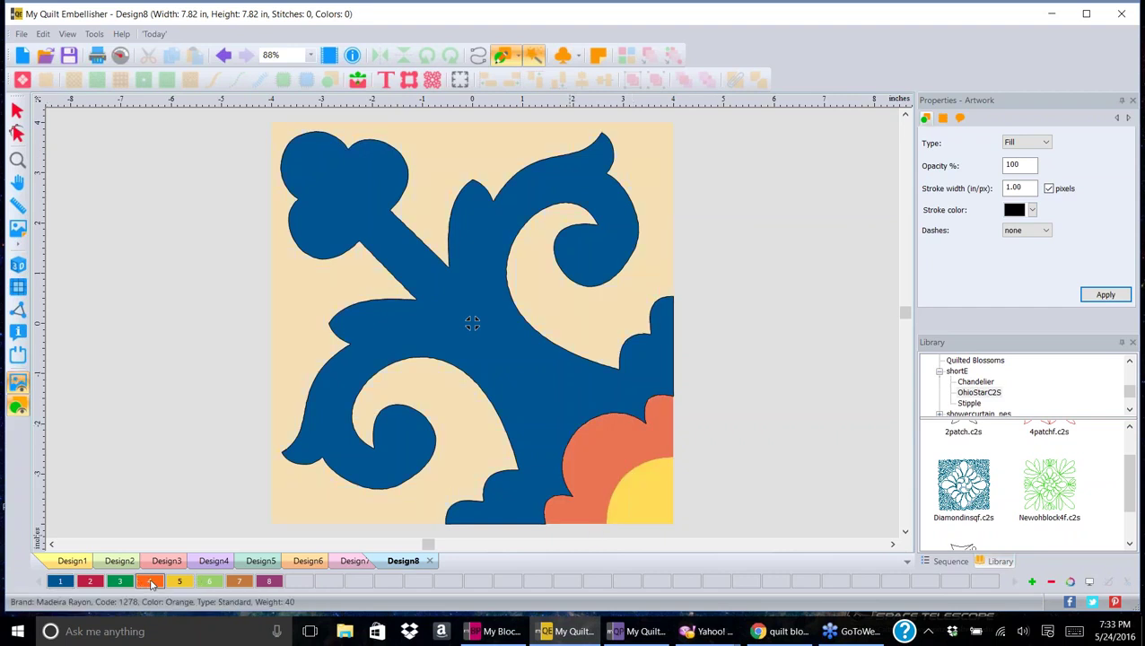
click(611, 451)
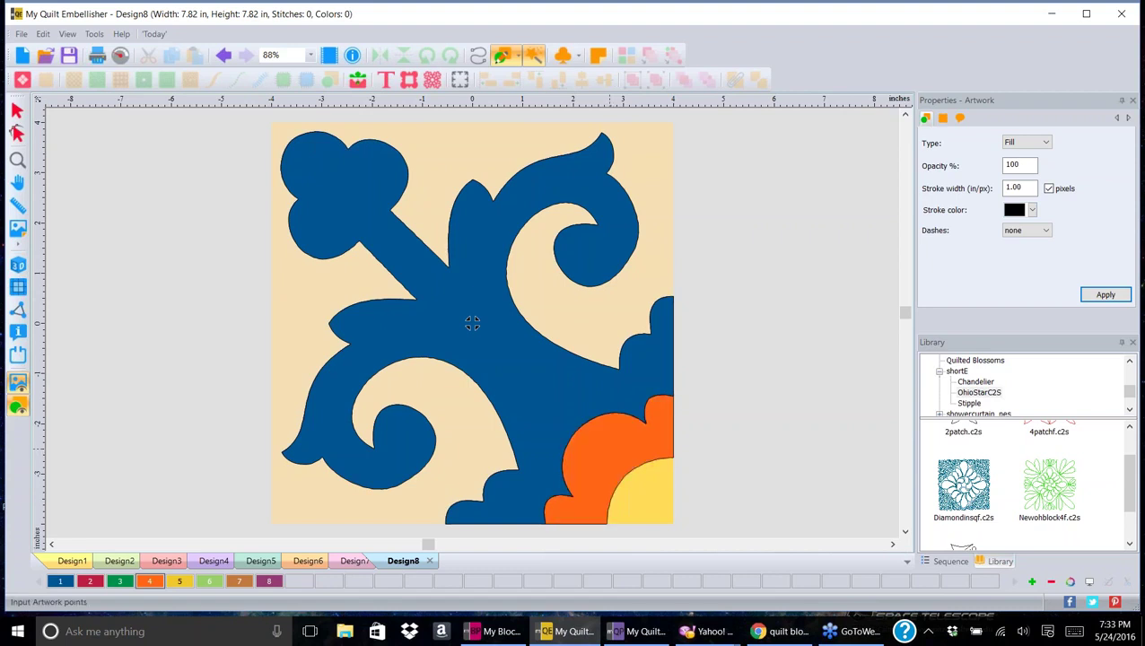
click(179, 582)
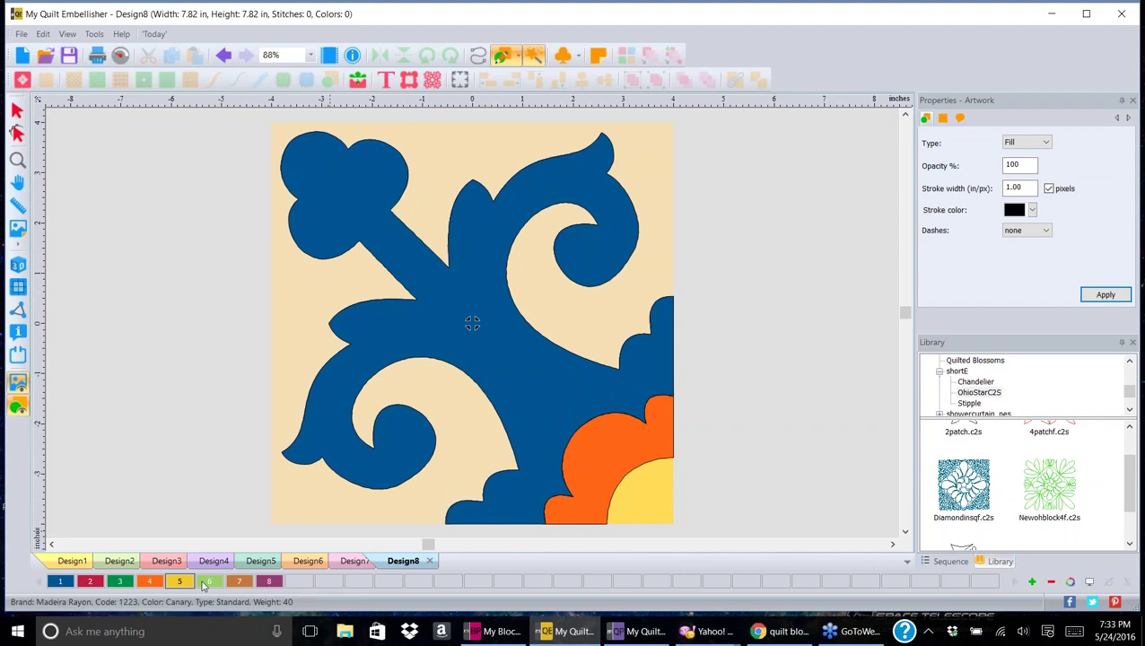
click(649, 493)
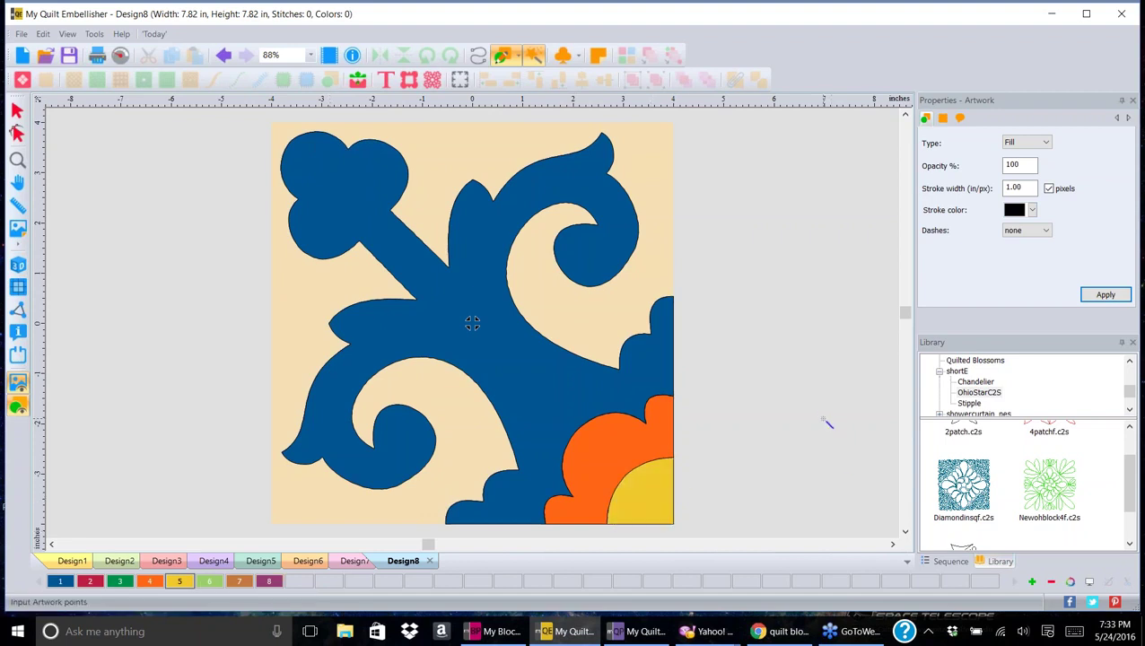
click(18, 382)
- Convert all three traced shapes together to applique, and deselect them
click(17, 110)
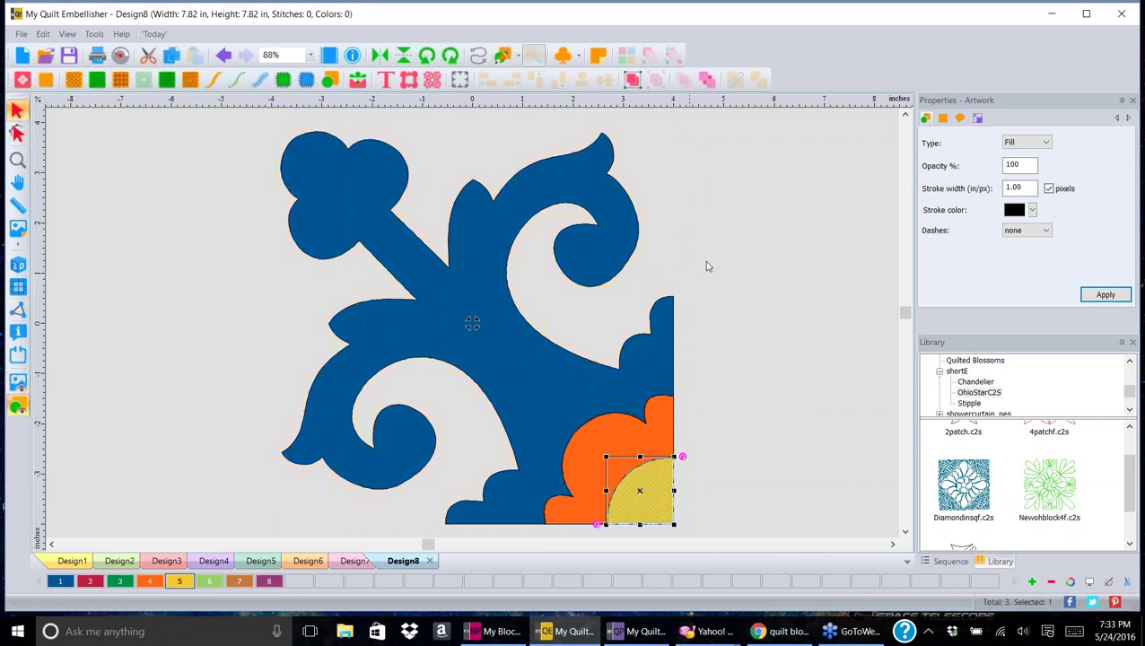
click(791, 261)
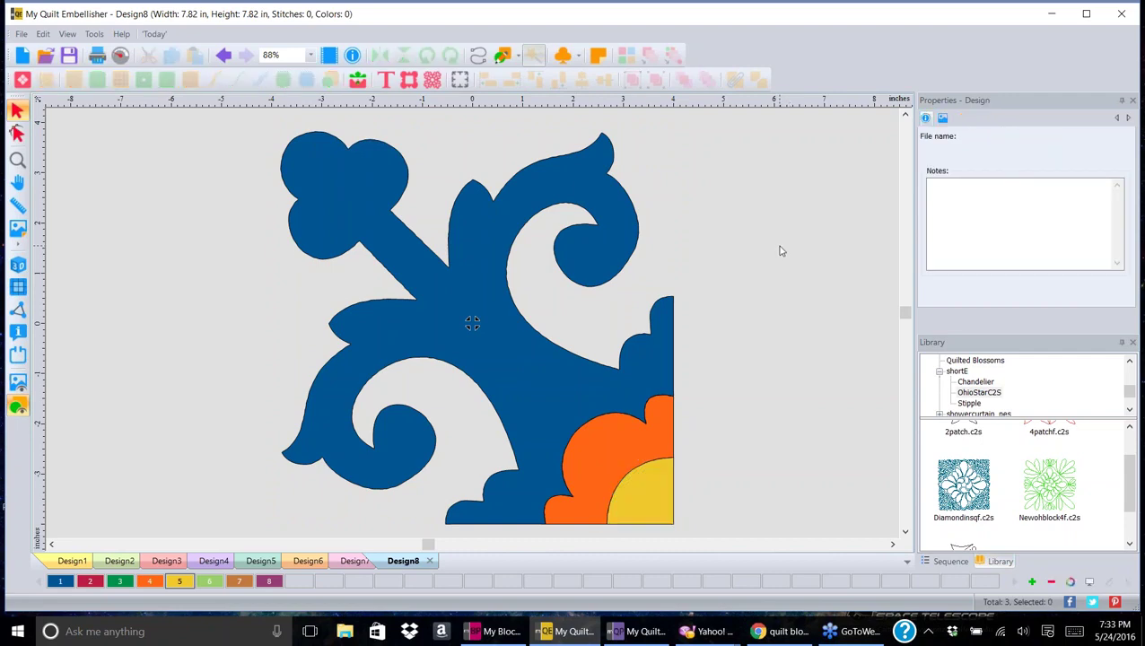
key(ctrl+a)
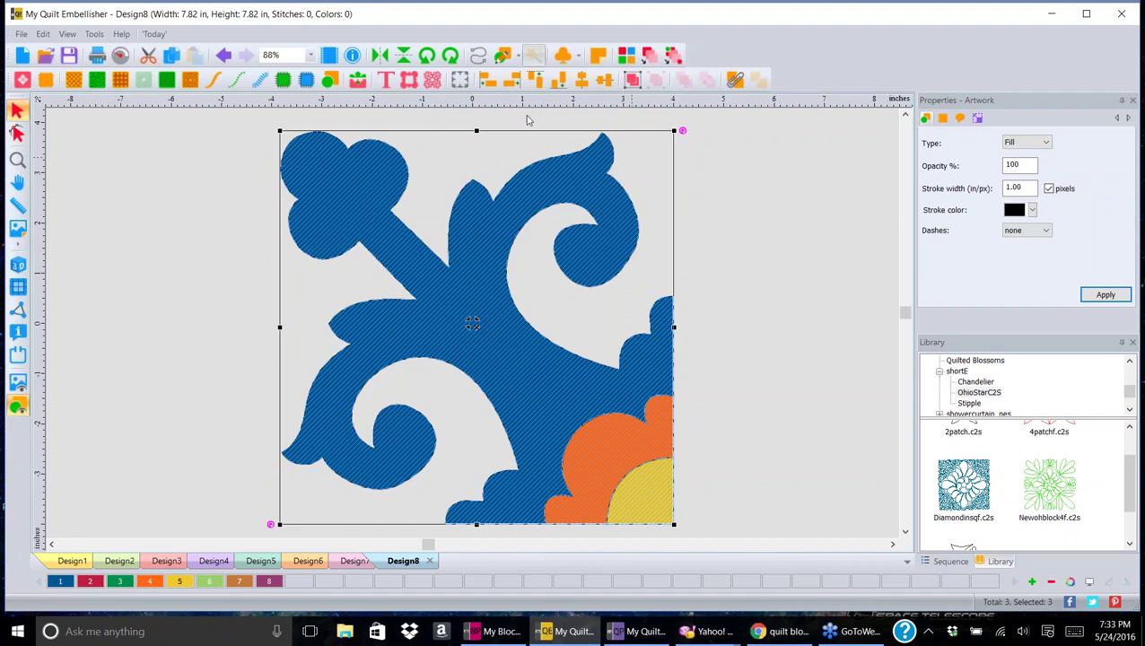
click(283, 81)
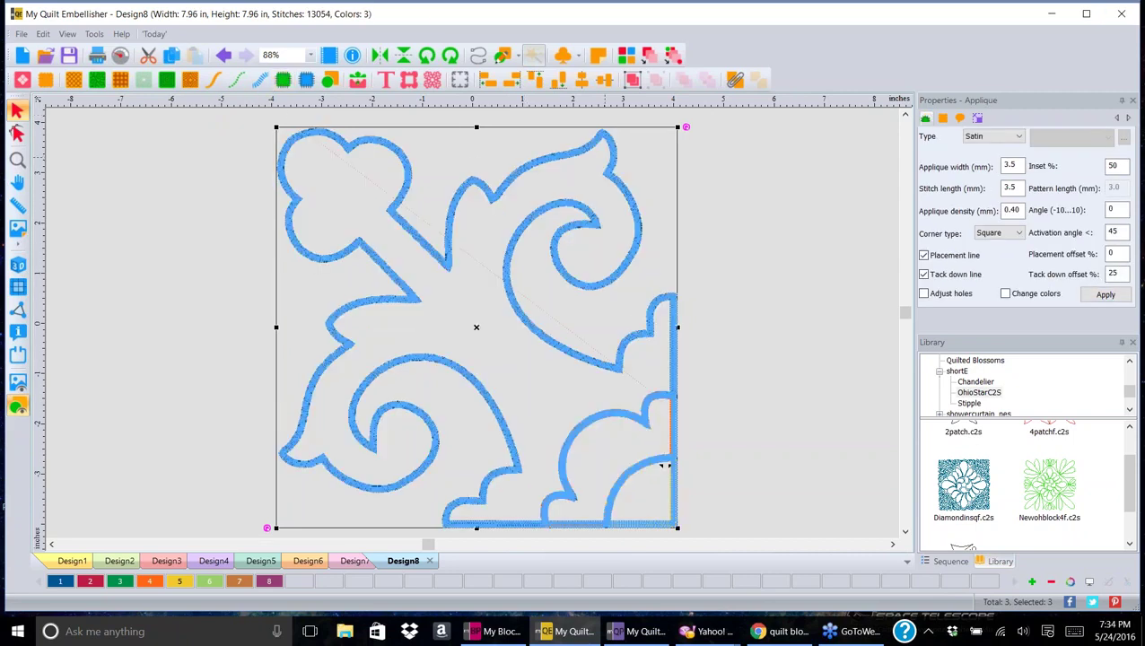
click(752, 314)
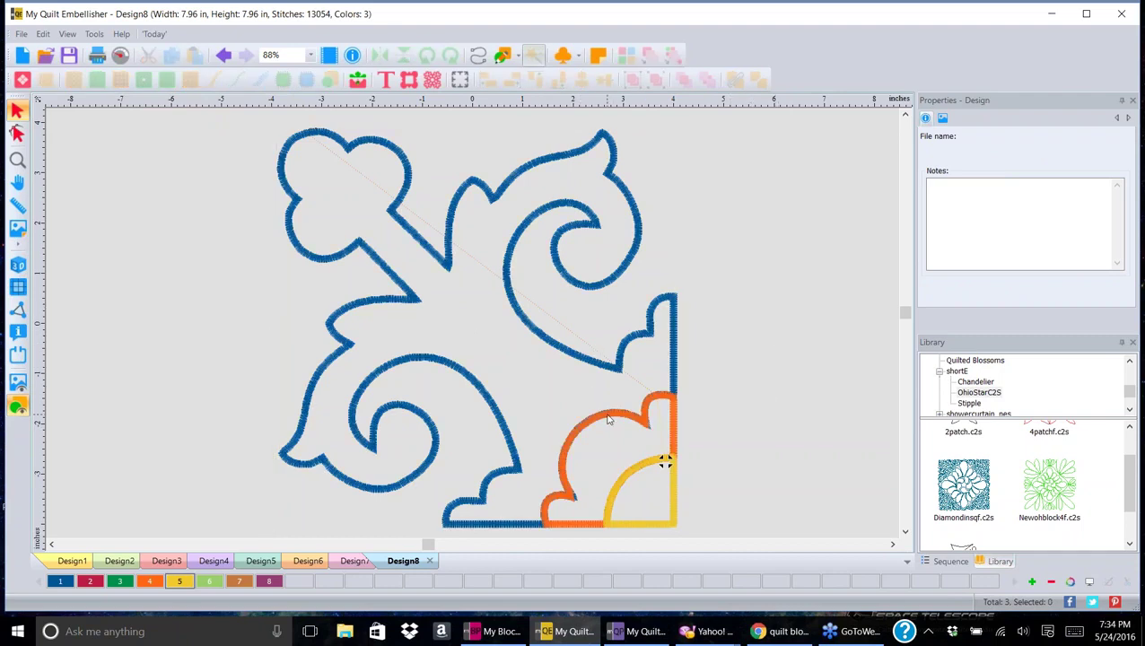
- Find the yellow quarter-circle applique in the sequence and hide it
scroll(607, 419, up, 3)
click(906, 532)
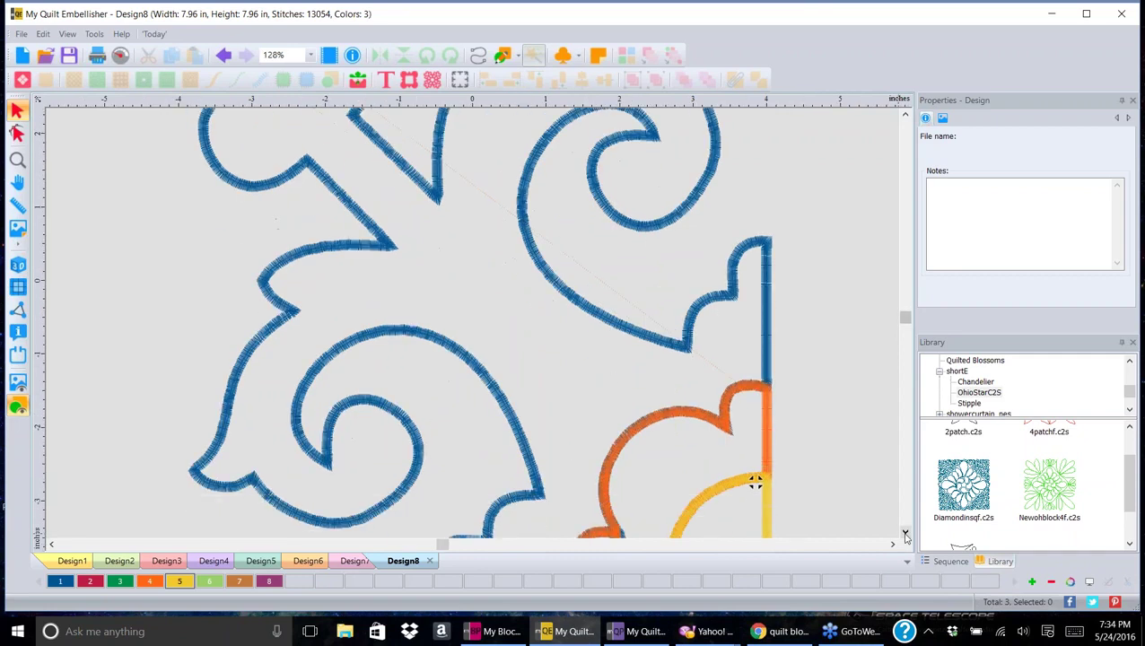
click(905, 533)
click(905, 532)
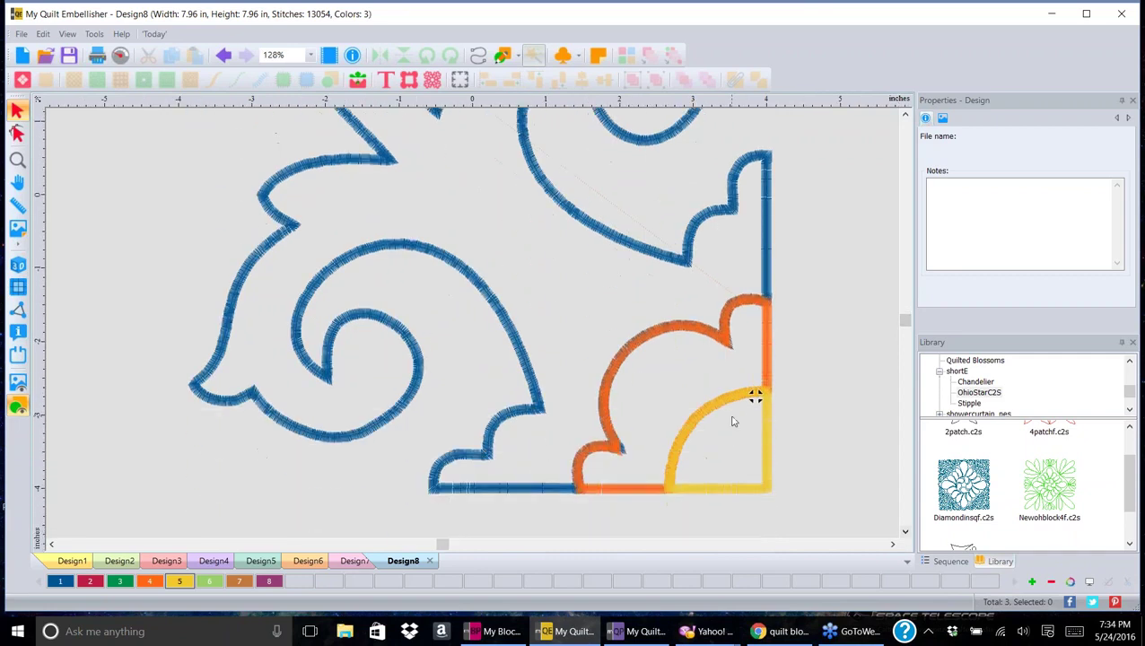
click(768, 423)
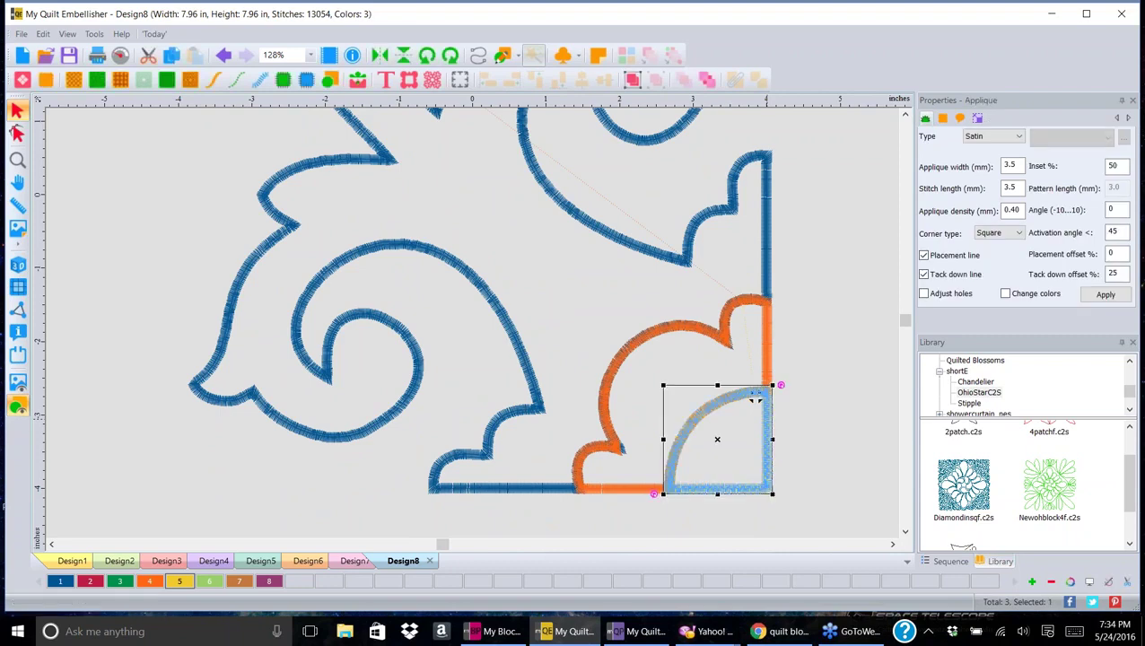
click(949, 562)
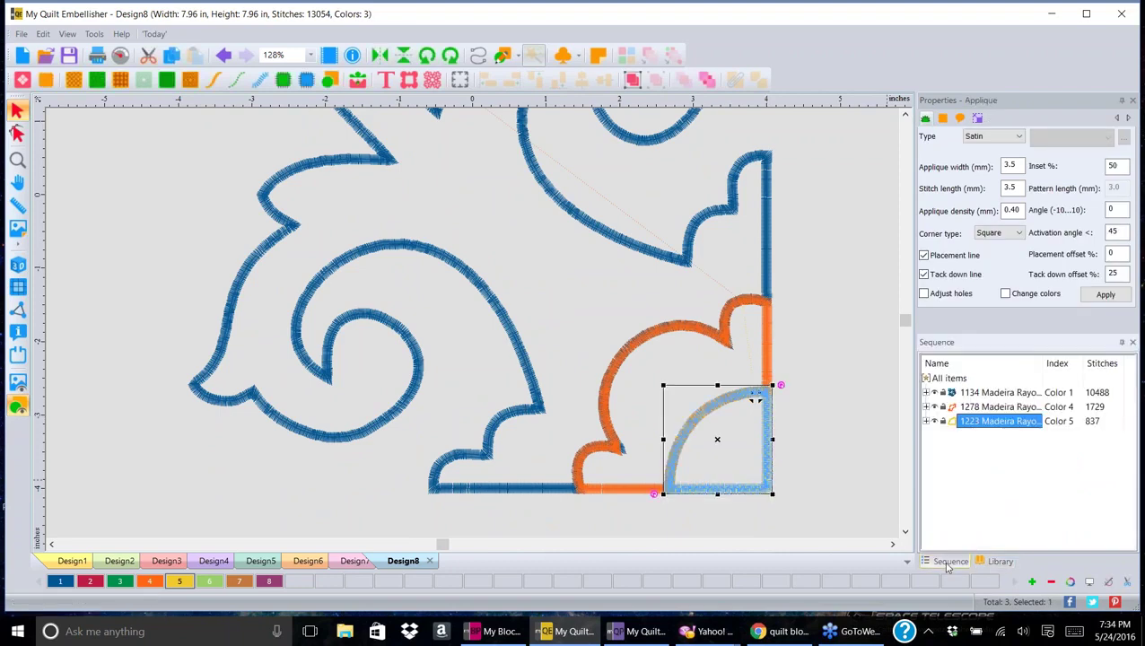
click(934, 421)
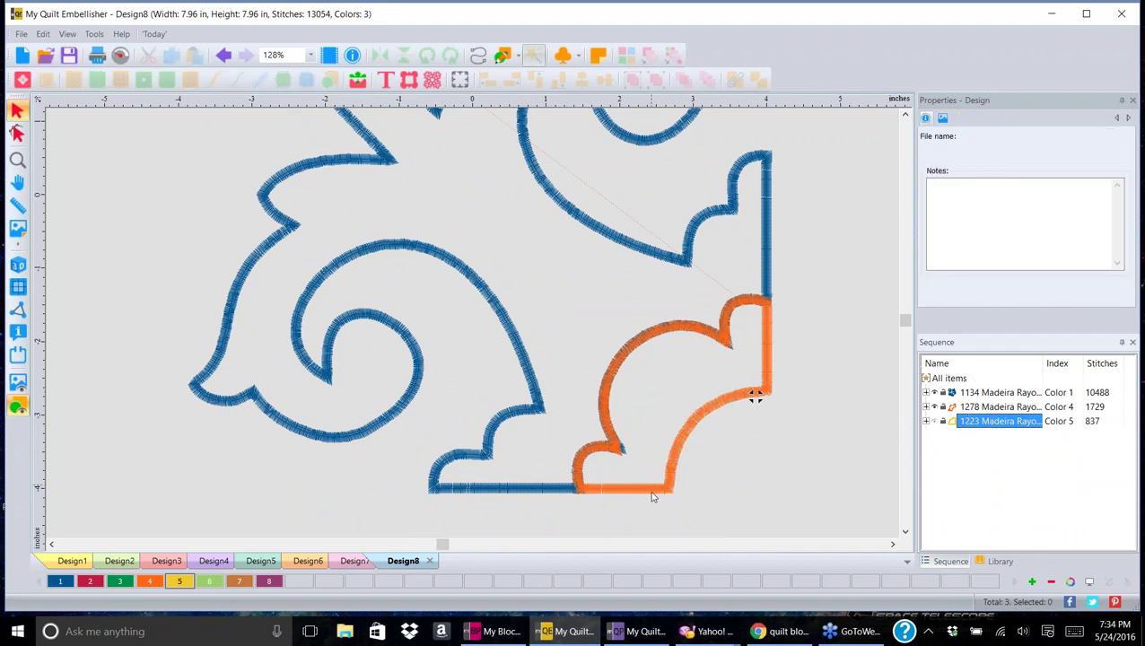
- Show the orange applique's outline points, and delete those along the inner arc bordering the yellow quarter circle
click(18, 133)
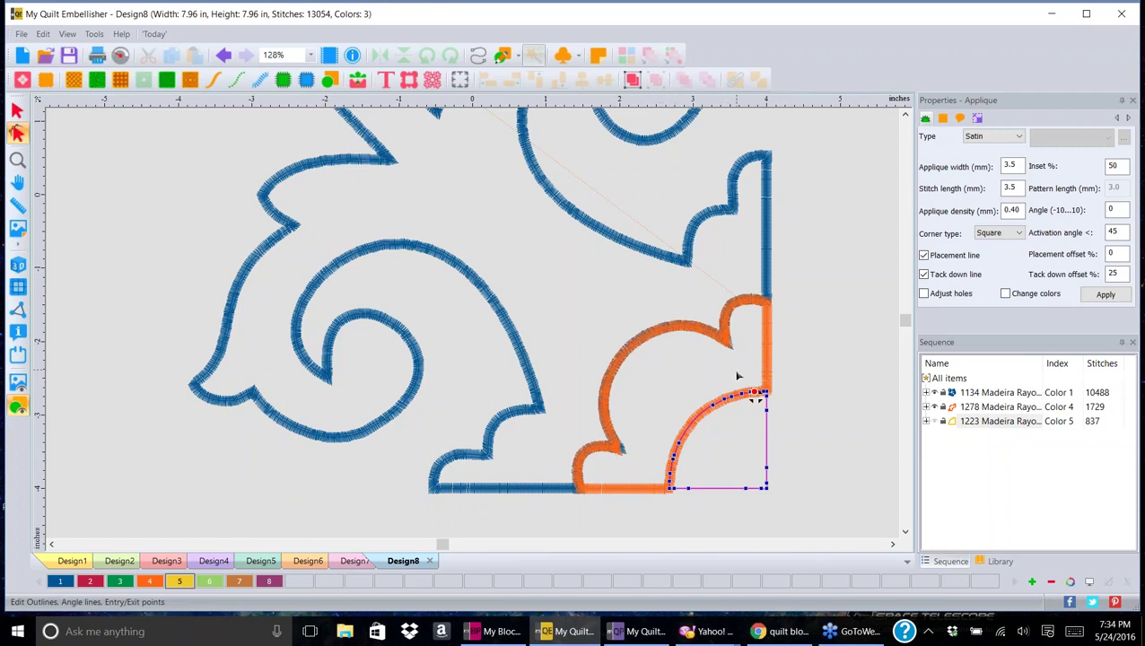
click(766, 317)
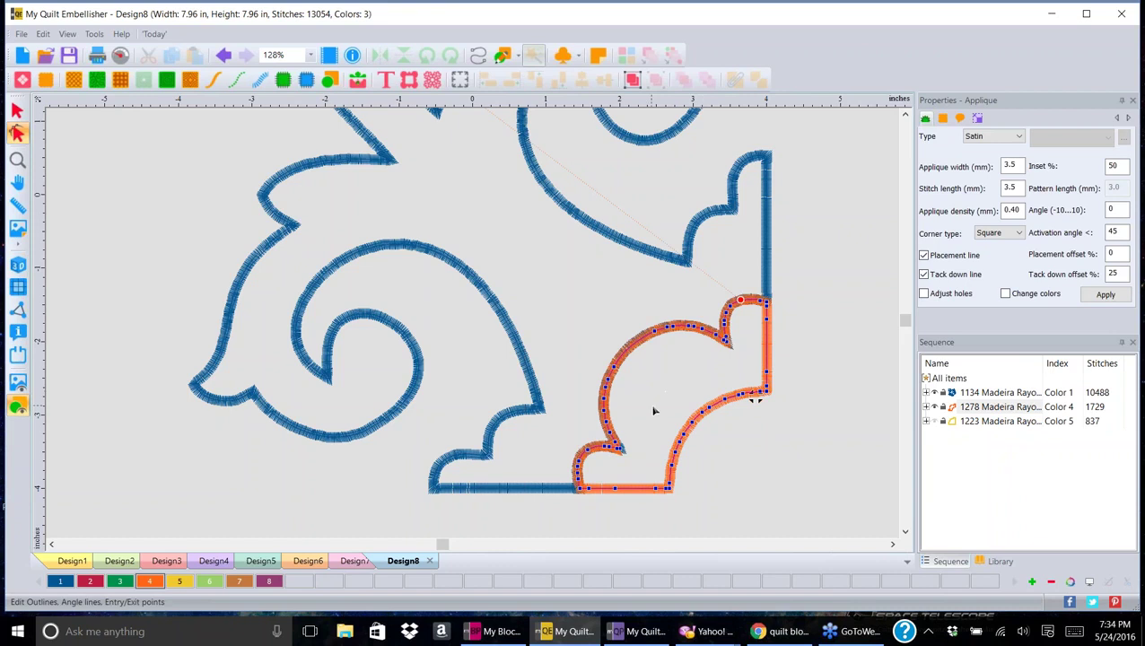
drag(649, 410, 734, 491)
key(Delete)
drag(695, 388, 742, 434)
key(Delete)
- Split the orange applique's outline at the two corners where the removed inner arc began and ended
right_click(755, 399)
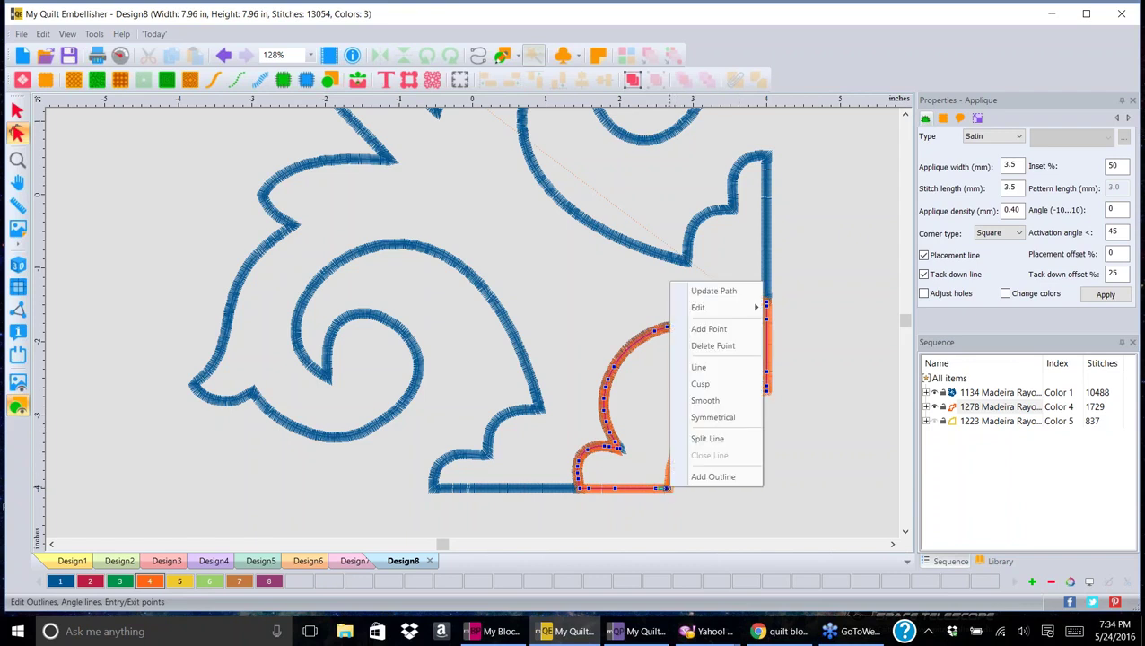
click(709, 438)
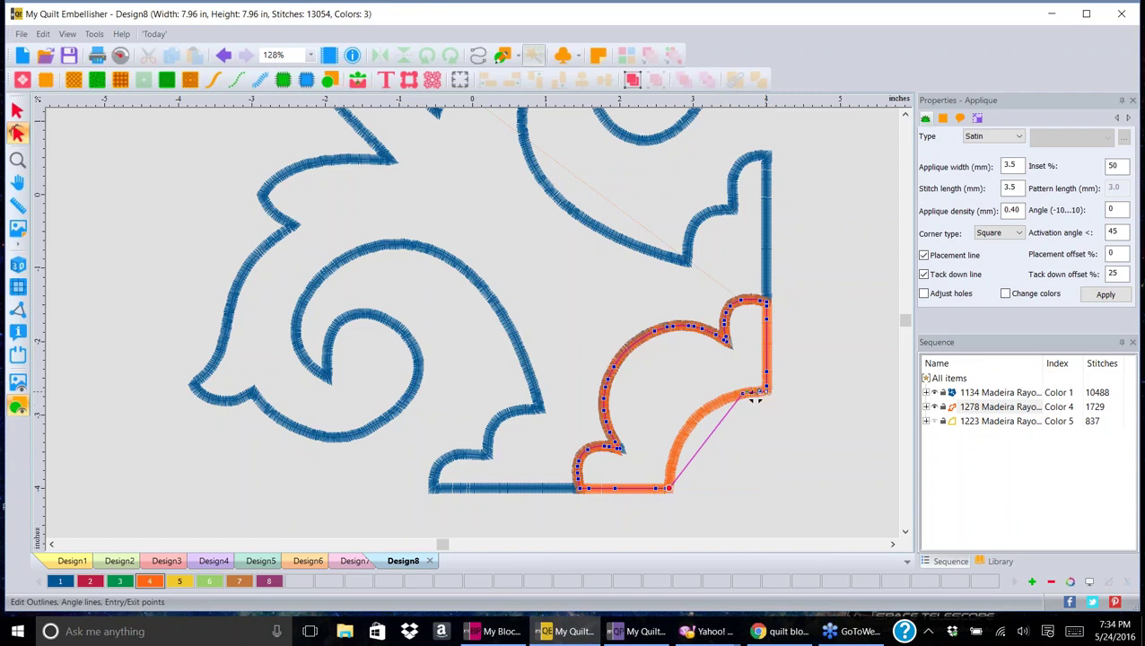
right_click(759, 397)
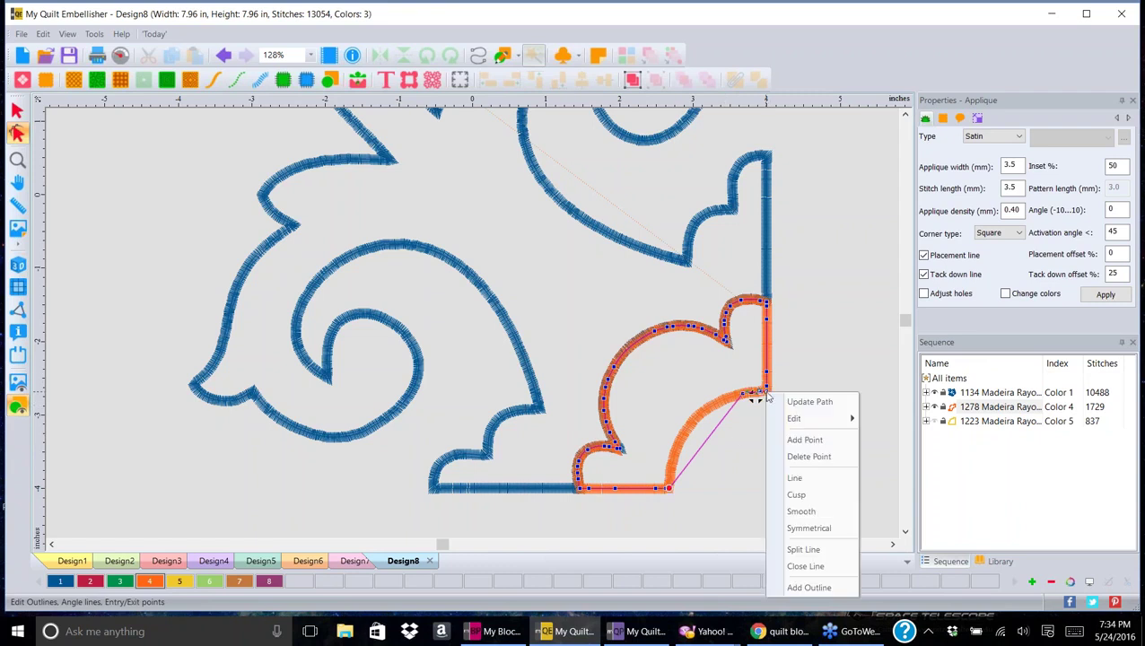
click(810, 551)
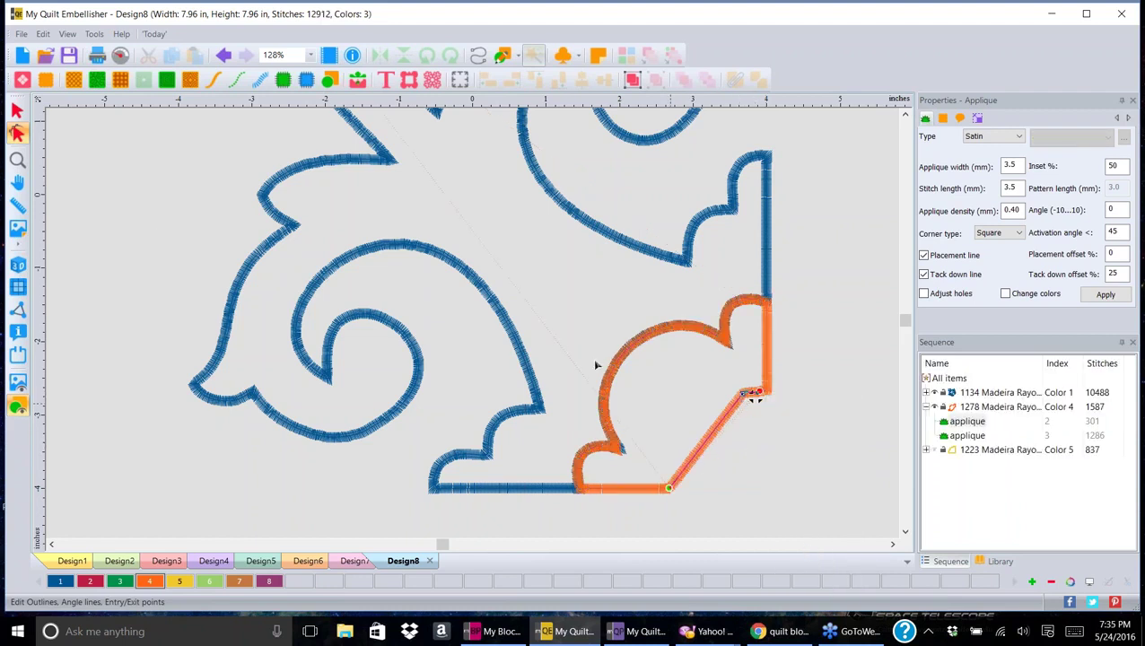
- Delete the split-off diagonal segment of the orange applique, and deselect everything
key(Escape)
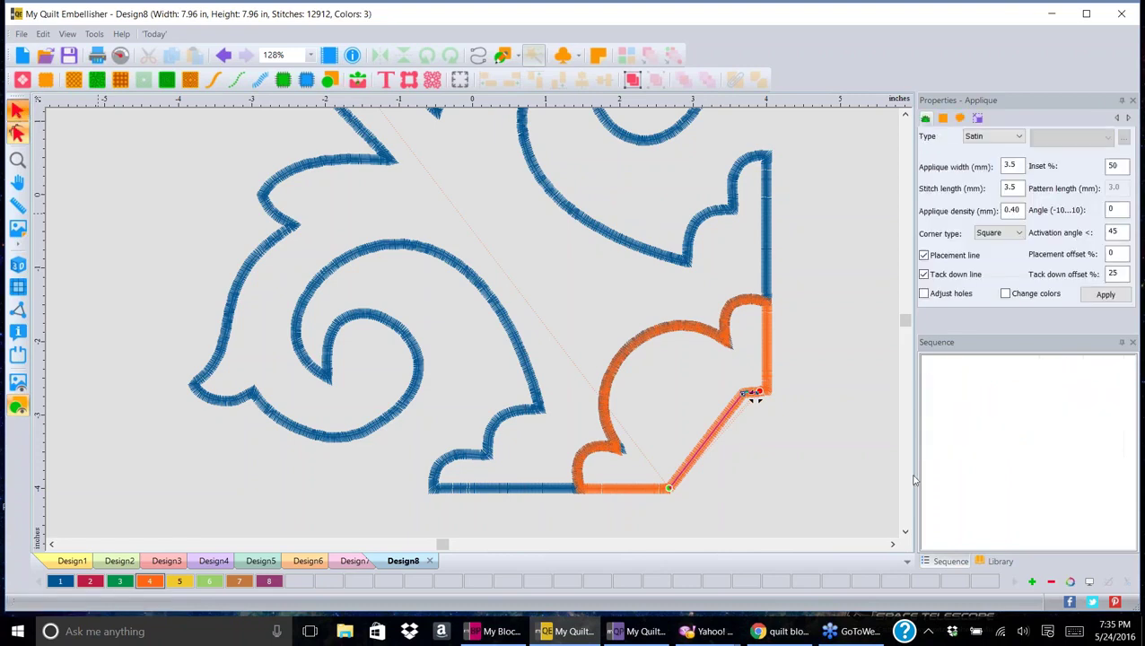
click(752, 400)
key(Delete)
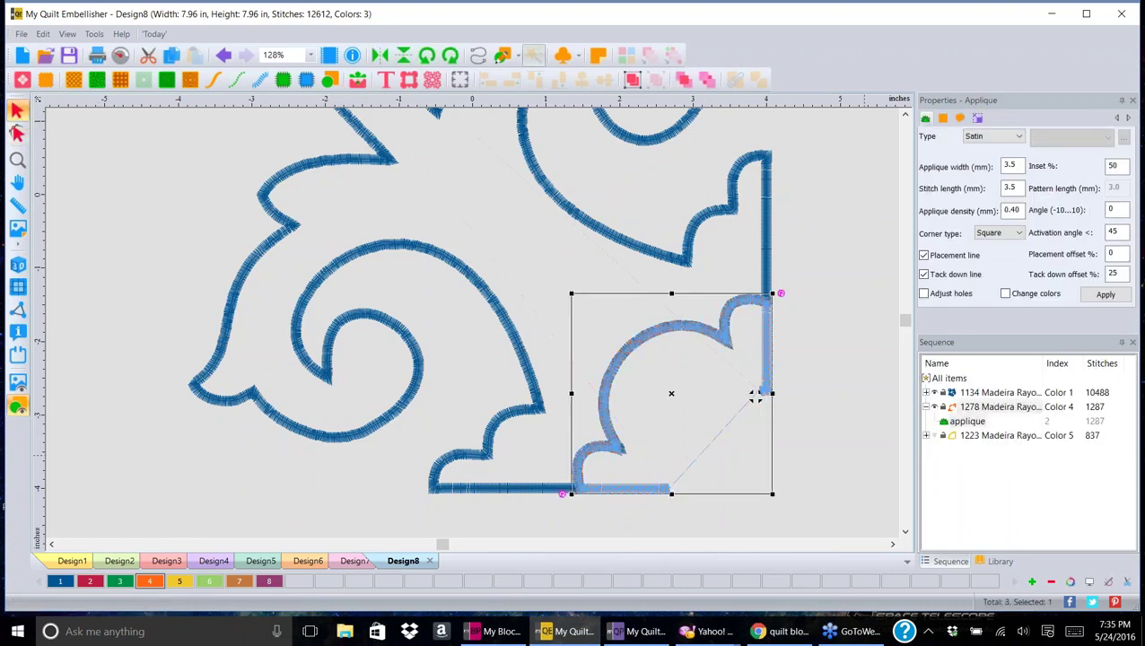
key(Escape)
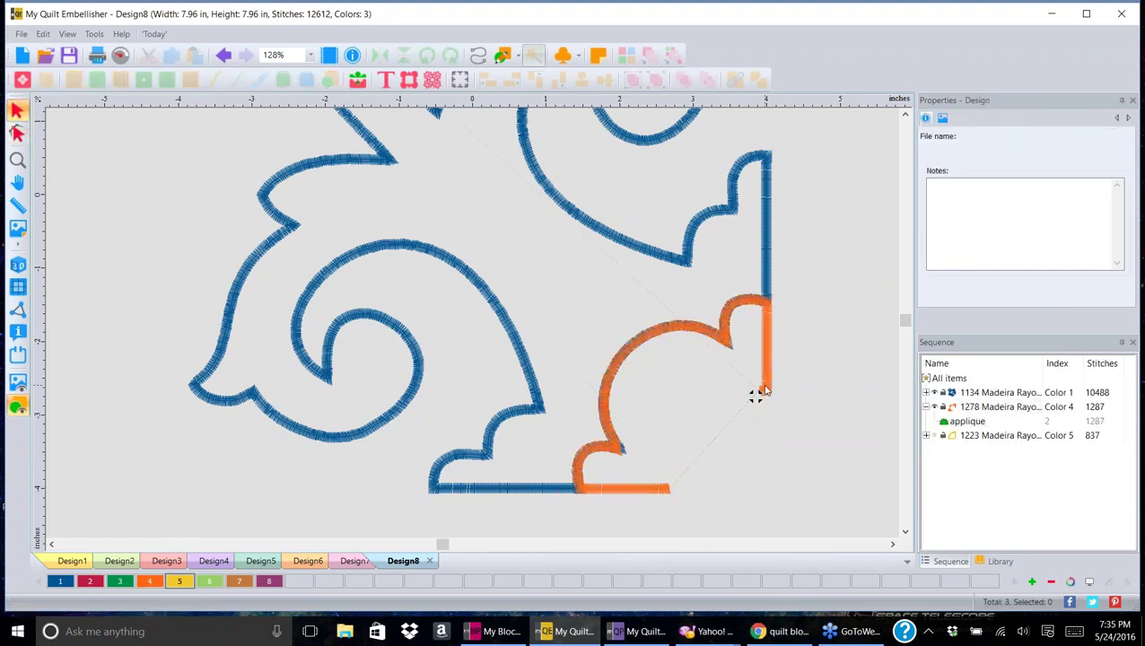
scroll(758, 395, up, 3)
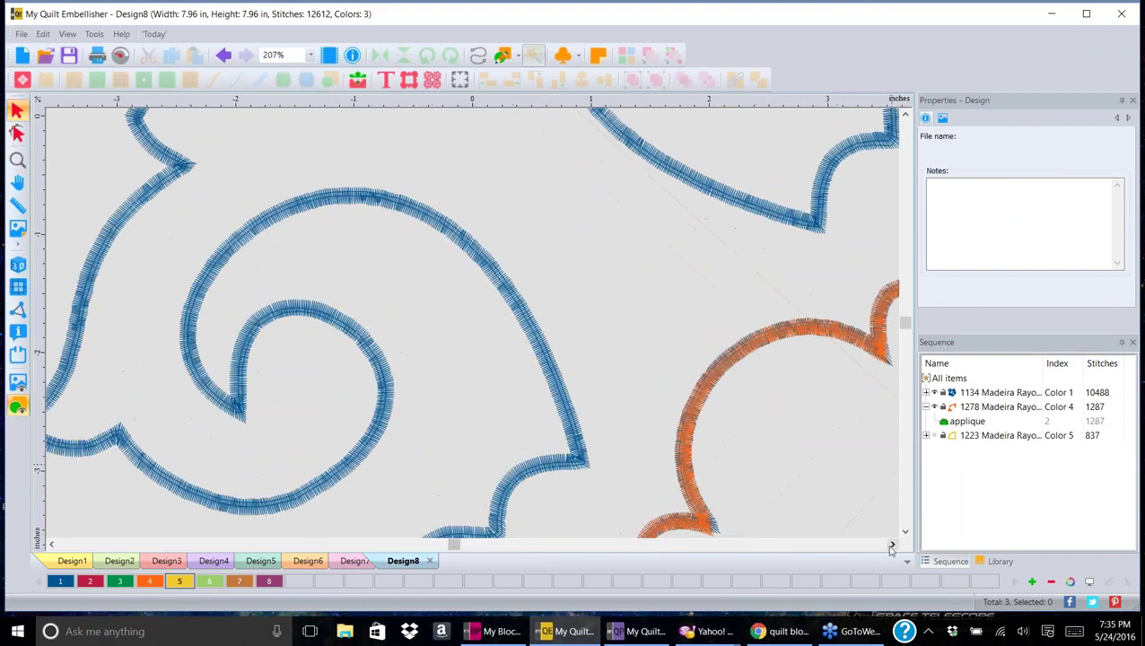
- Delete the stray outline point at the lower end of the orange applique's vertical edge, and deselect the applique
click(892, 544)
click(757, 440)
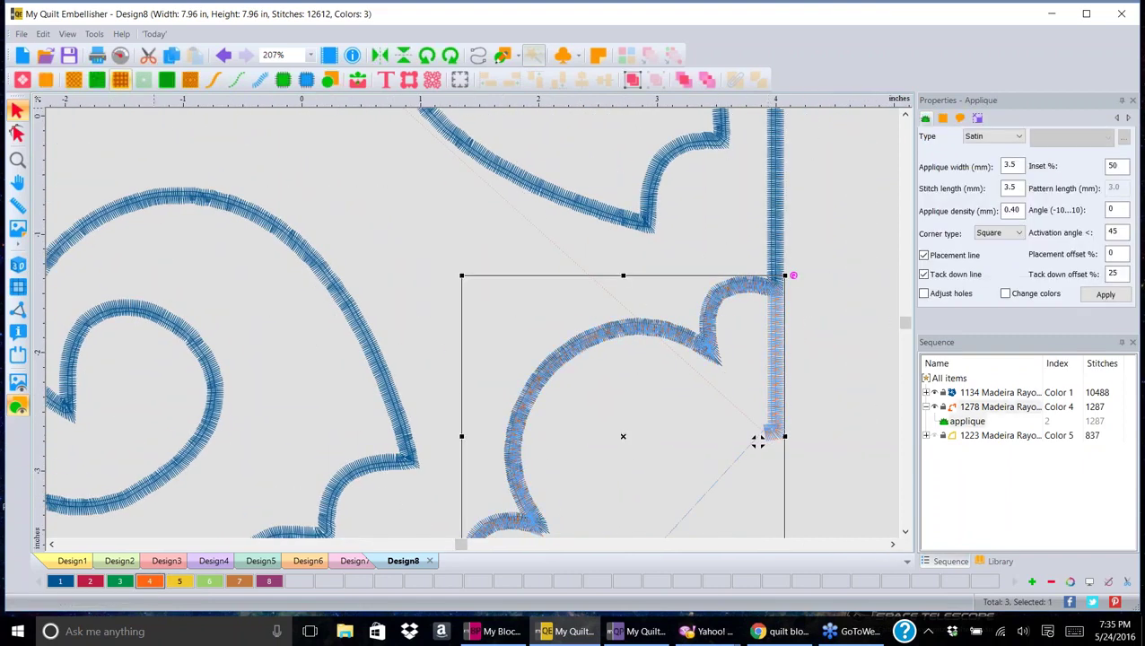
click(17, 133)
click(759, 439)
click(759, 440)
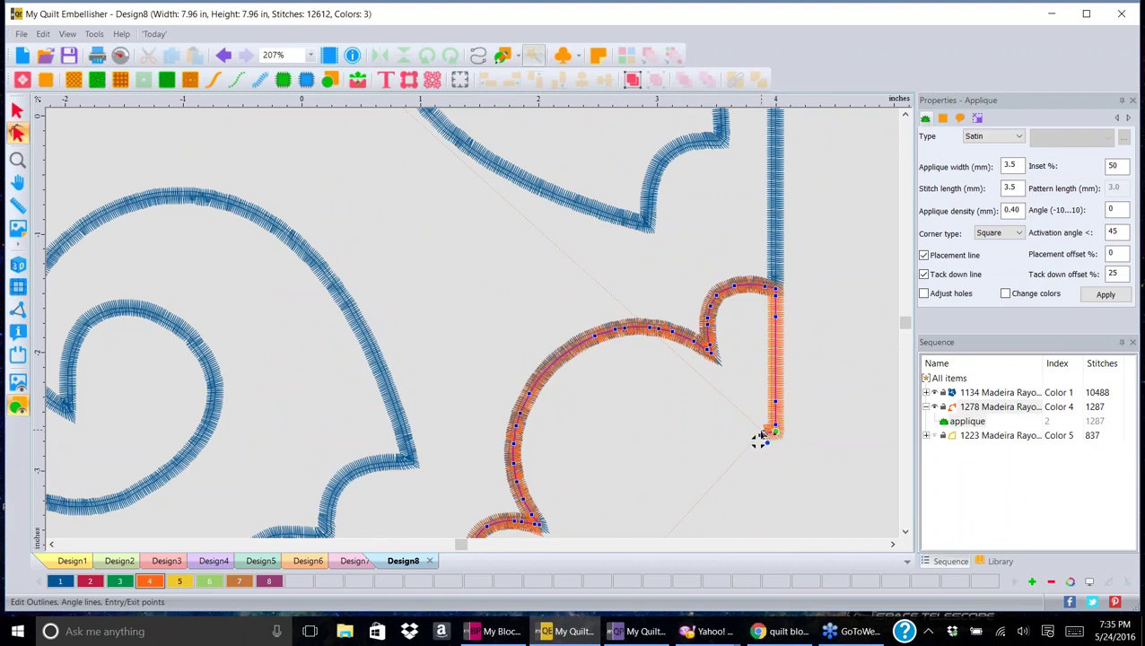
click(759, 440)
click(819, 360)
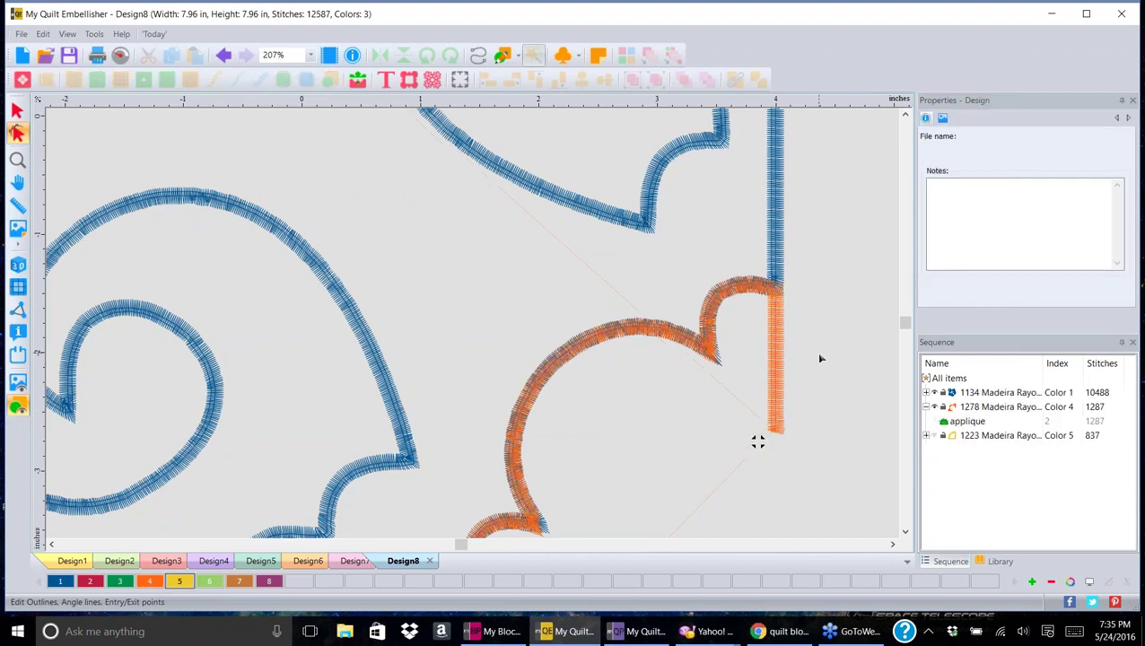
- Show the blue applique's outline points to inspect the edges it shares with the orange applique
scroll(820, 360, down, 1)
scroll(819, 360, down, 3)
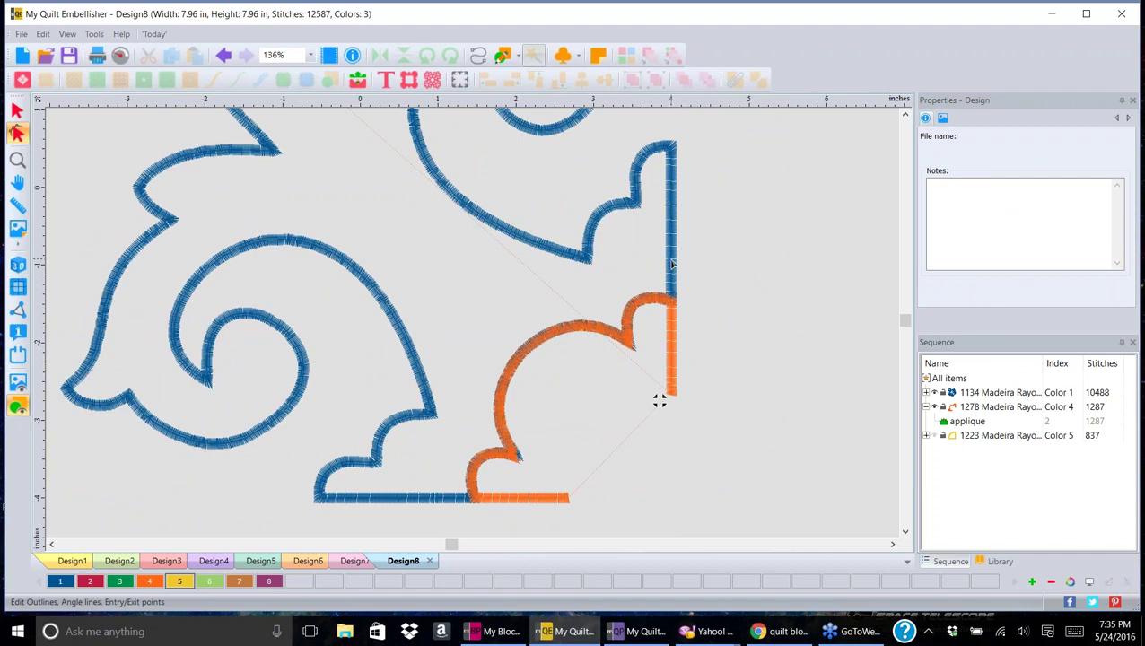
click(659, 401)
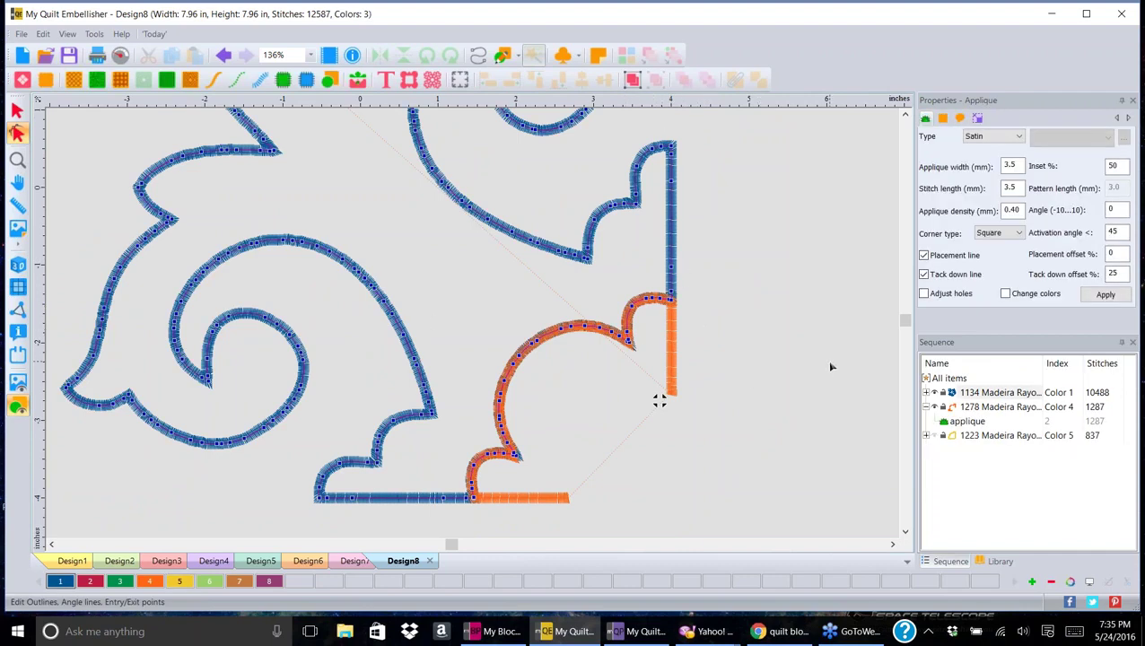
scroll(826, 360, down, 1)
scroll(789, 363, down, 1)
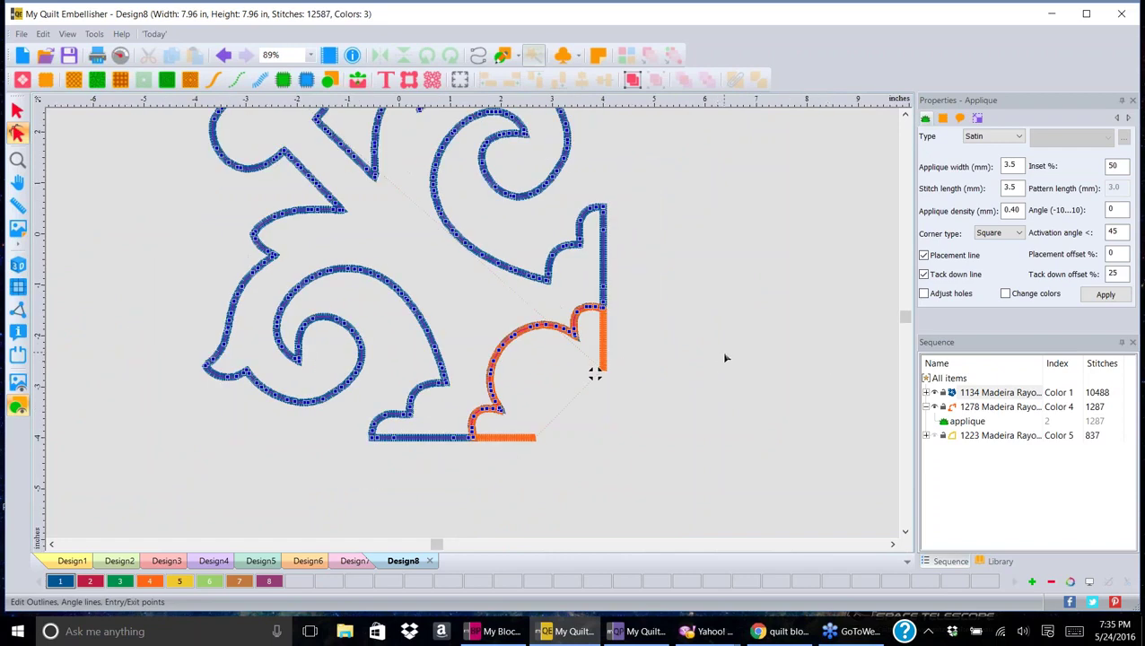
- Create a new design and load the neck tie image from the Images folder as its backdrop
click(23, 56)
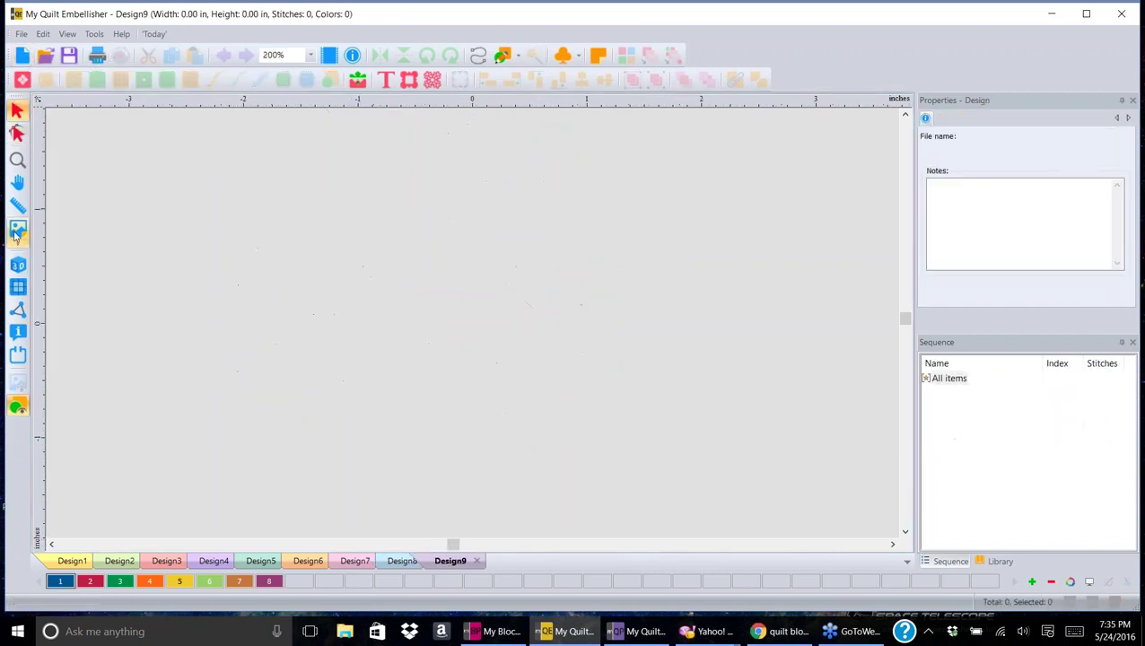
click(17, 231)
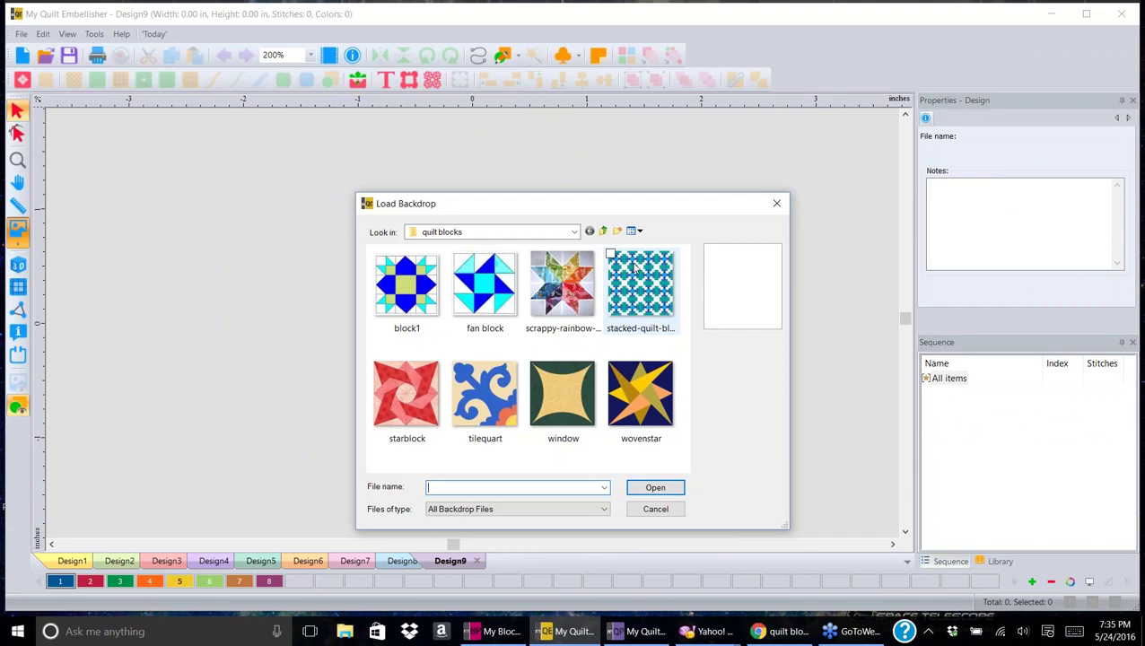
click(604, 231)
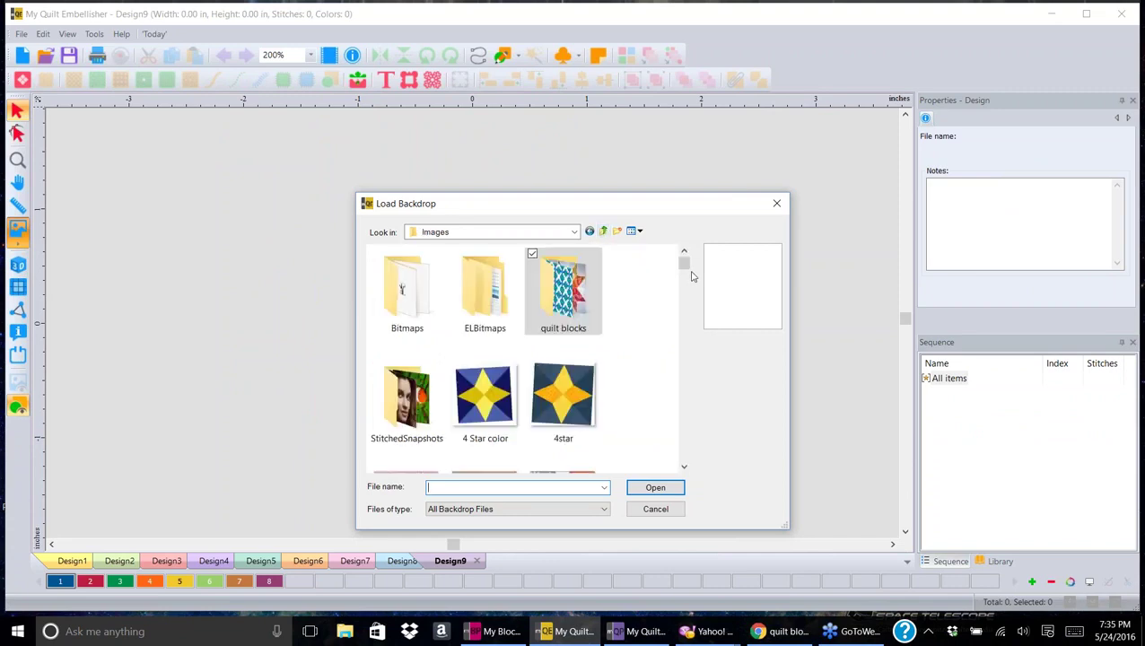
drag(684, 265, 697, 393)
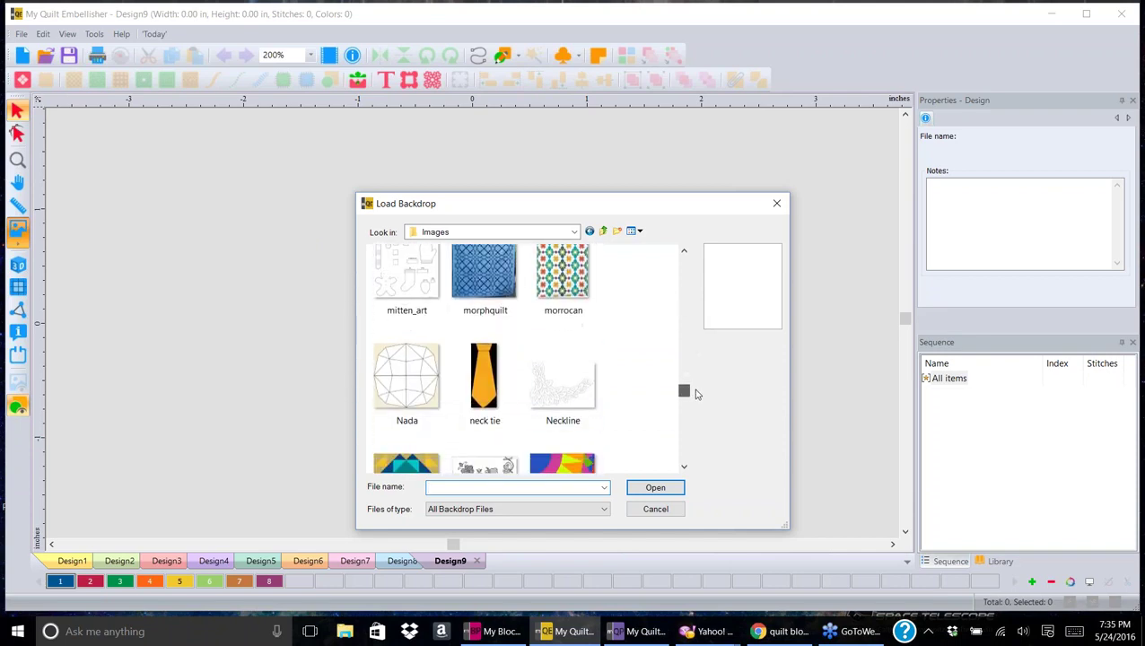
click(485, 377)
click(655, 488)
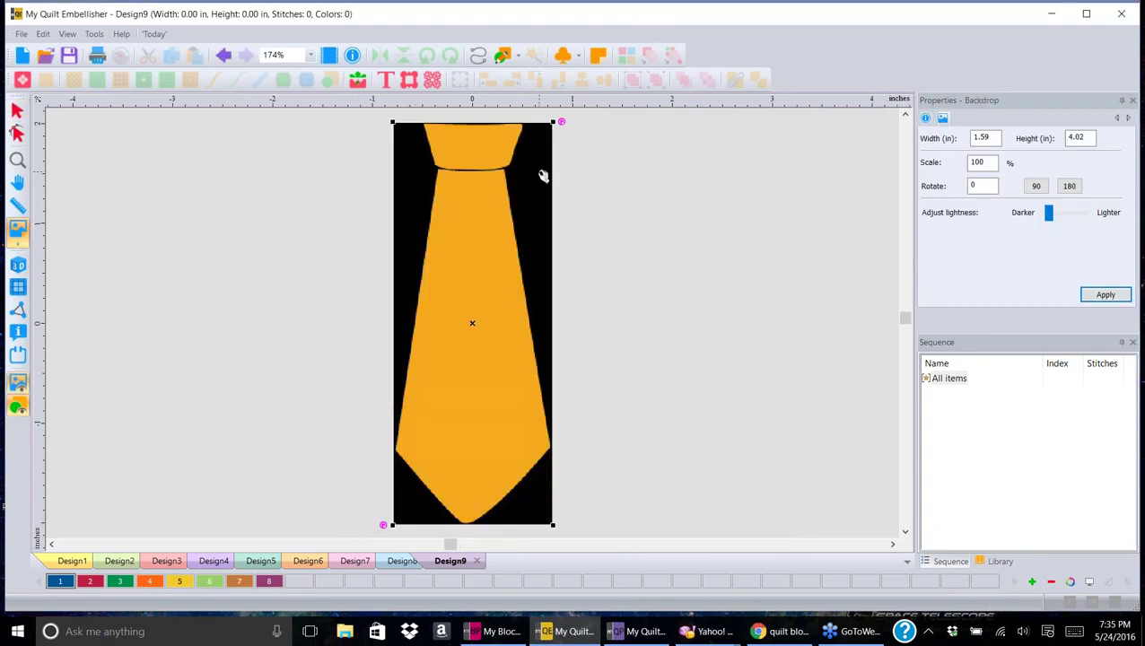
- Set the neck tie backdrop's height to 6 in
click(993, 136)
click(1081, 135)
drag(1092, 137, 1031, 131)
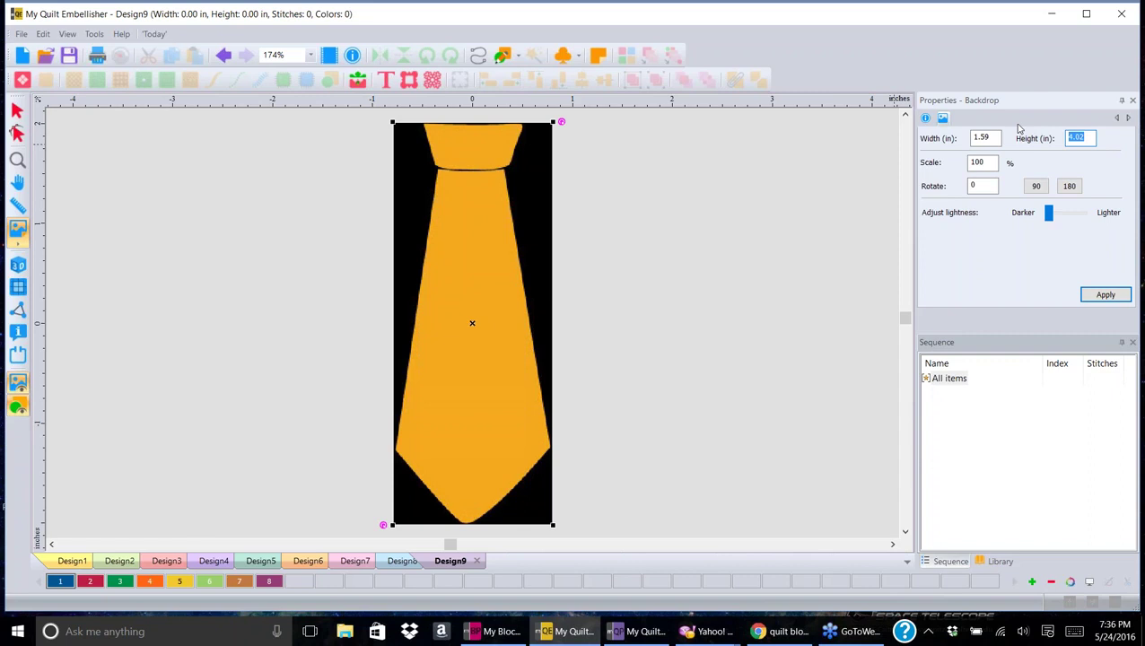
text(6)
click(1108, 299)
scroll(697, 171, down, 2)
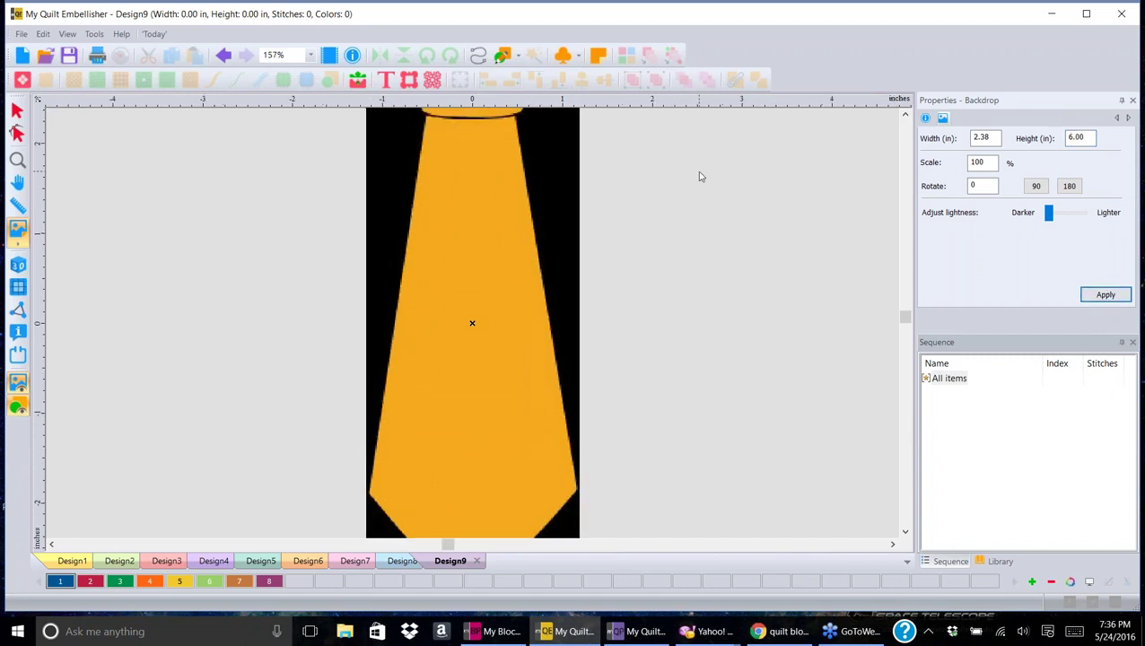
scroll(699, 176, down, 1)
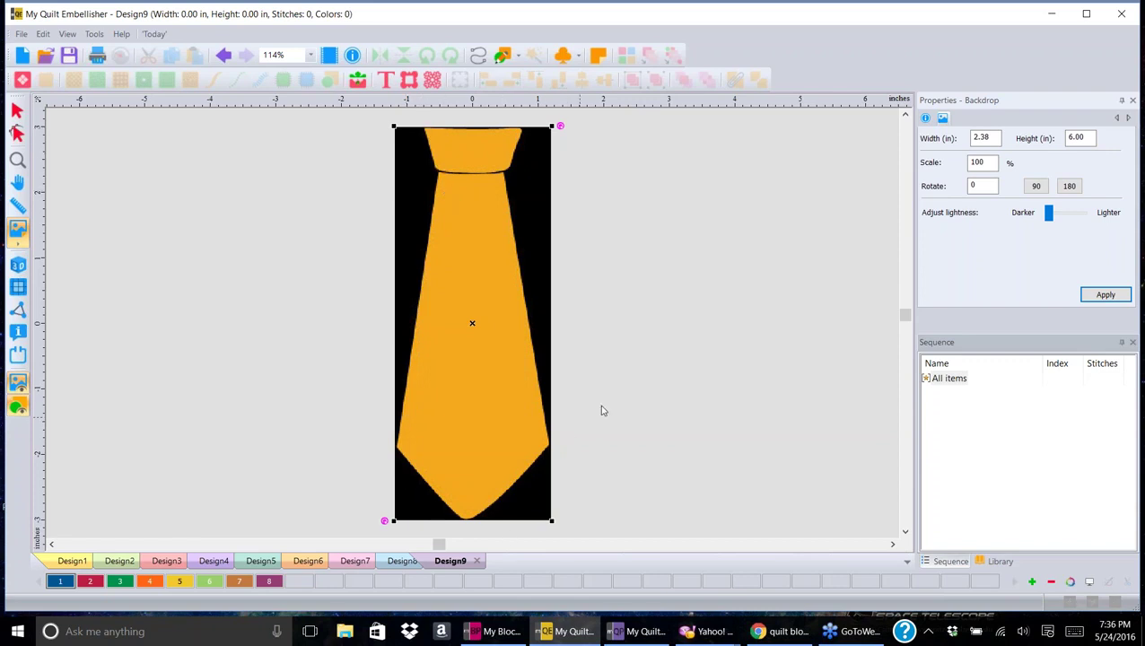
- Trace the tie's body below the knot with the Pen tool as filled artwork about 2.33 in wide and 5.34 in high
click(517, 56)
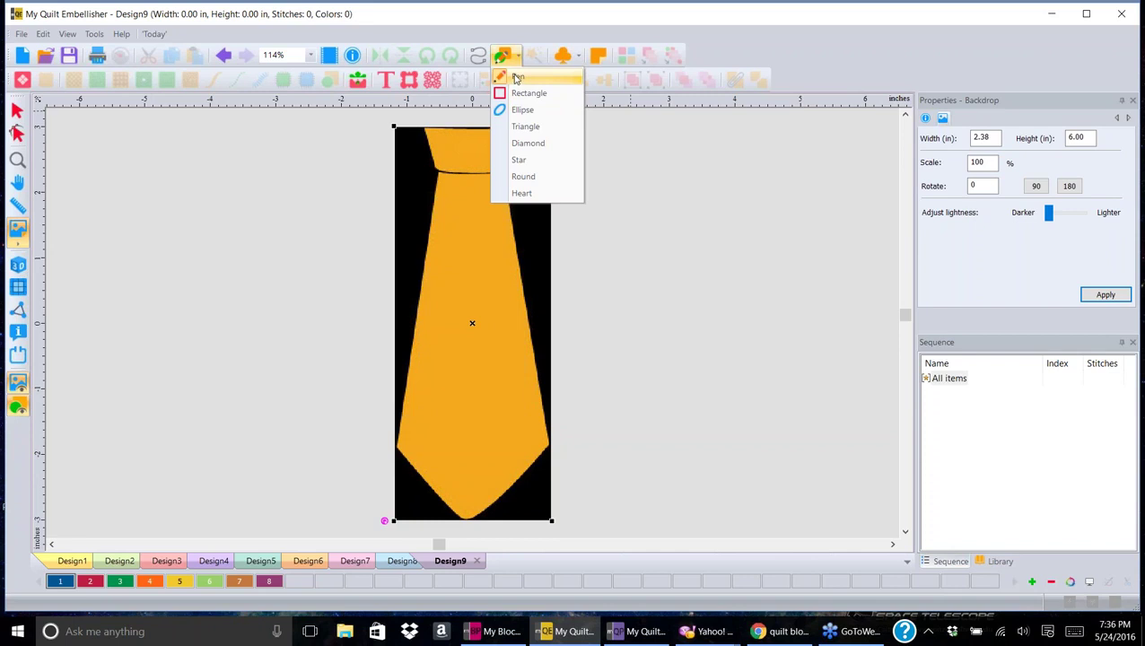
click(518, 76)
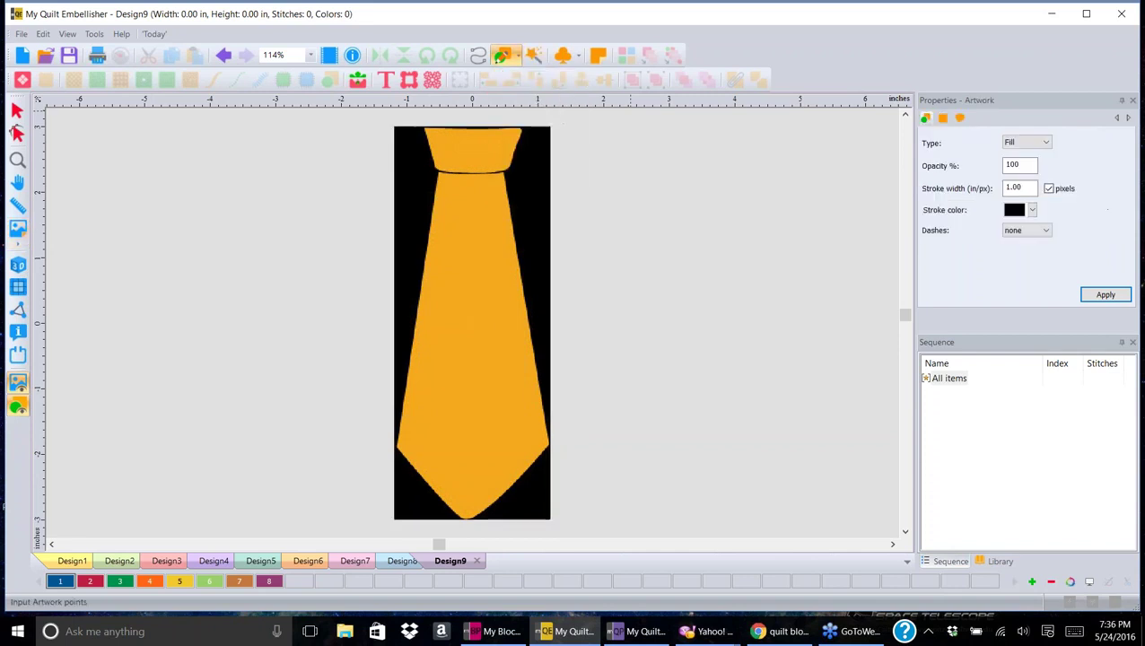
click(438, 170)
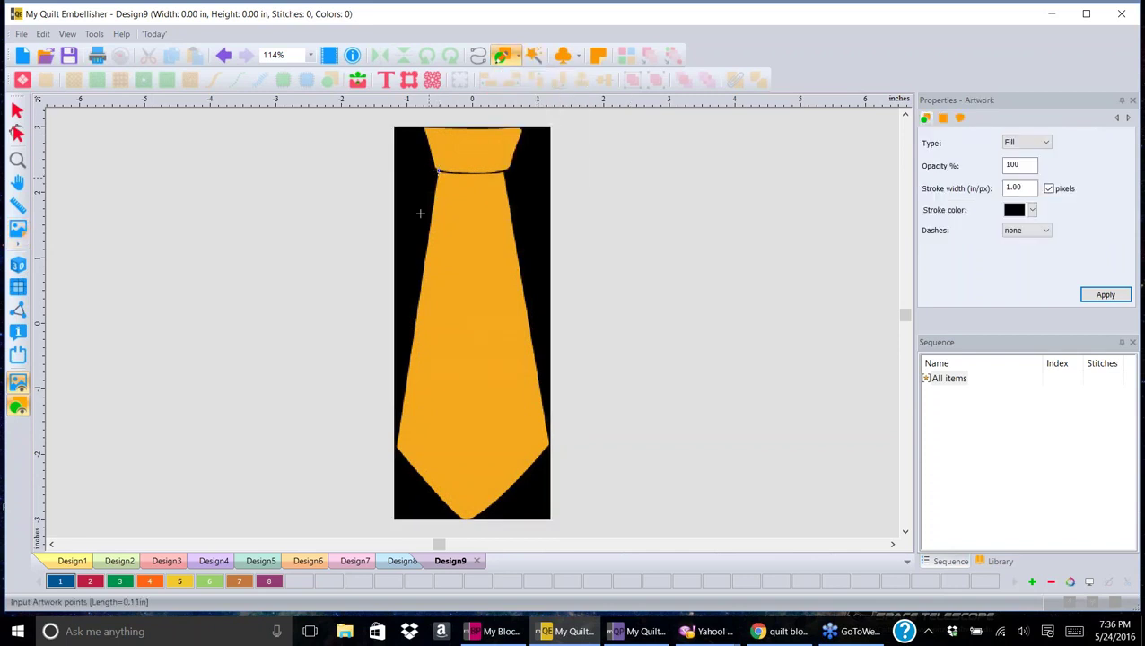
click(397, 447)
click(463, 519)
click(550, 445)
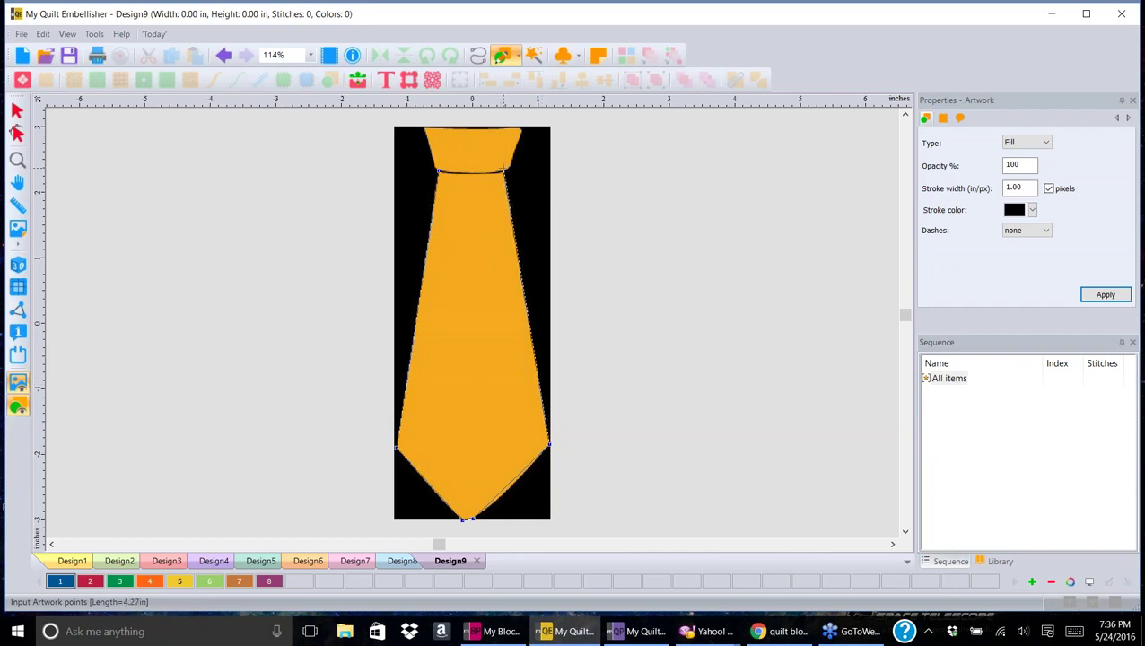
double_click(507, 170)
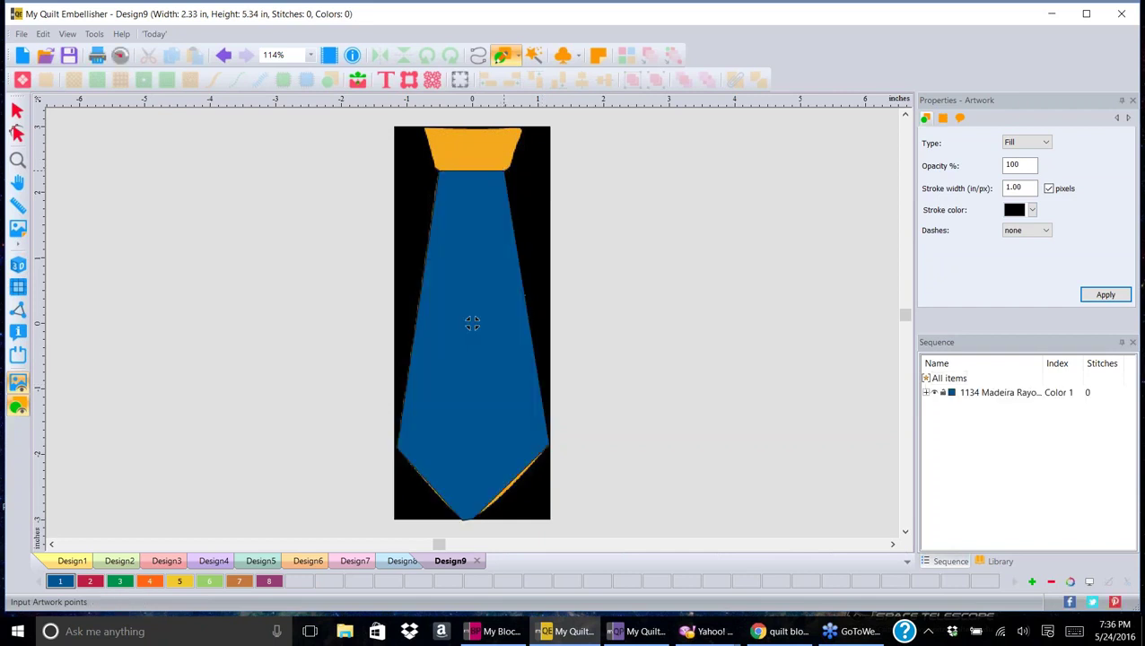
click(16, 109)
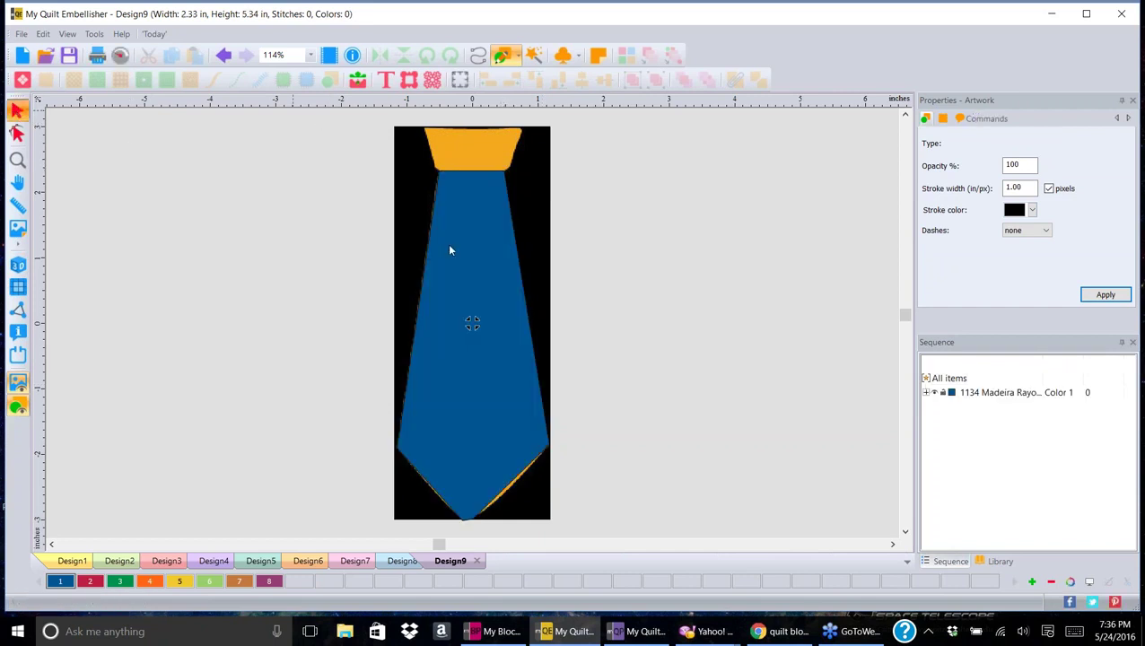
- Convert the blue artwork shape of the tie's body into an applique
click(505, 261)
right_click(475, 242)
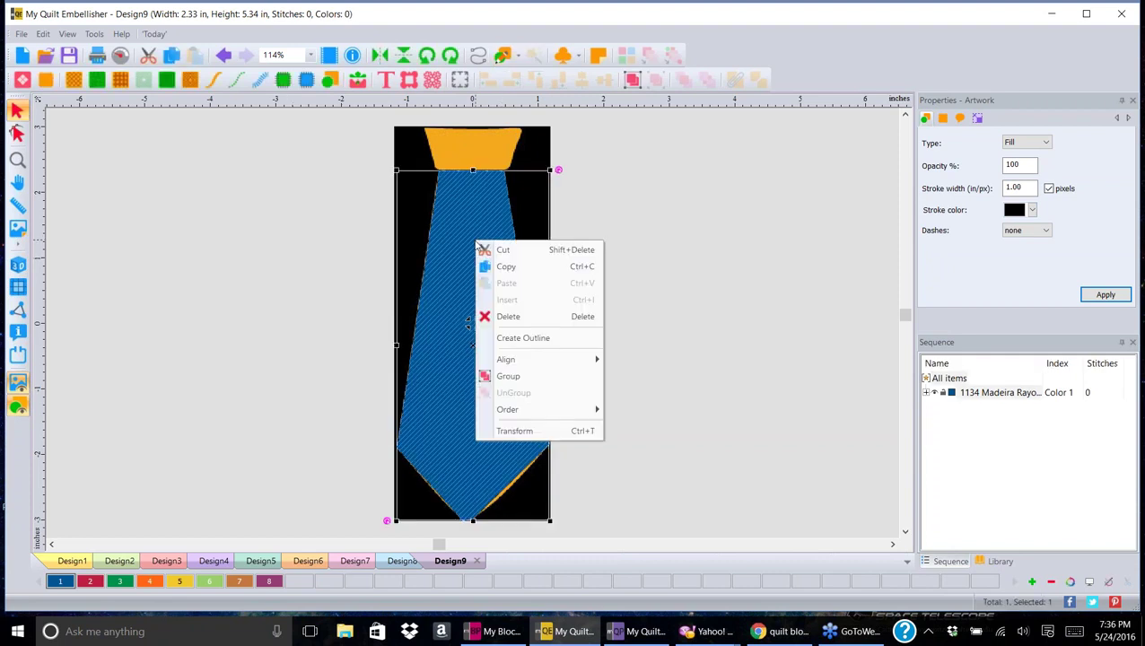
click(458, 224)
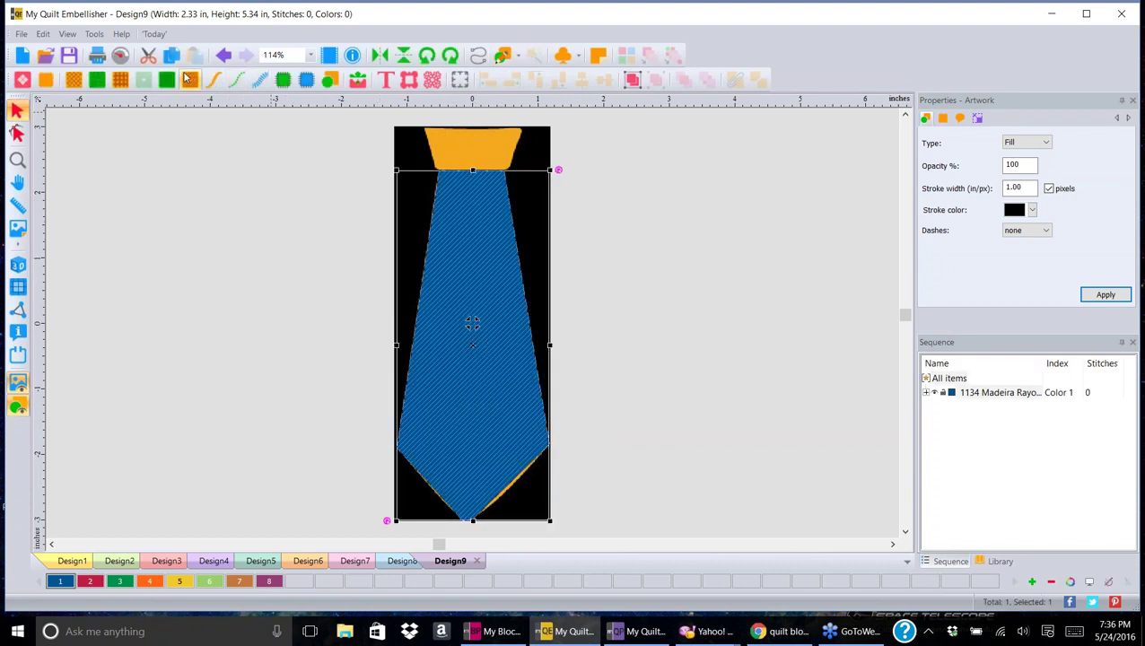
click(284, 82)
click(771, 316)
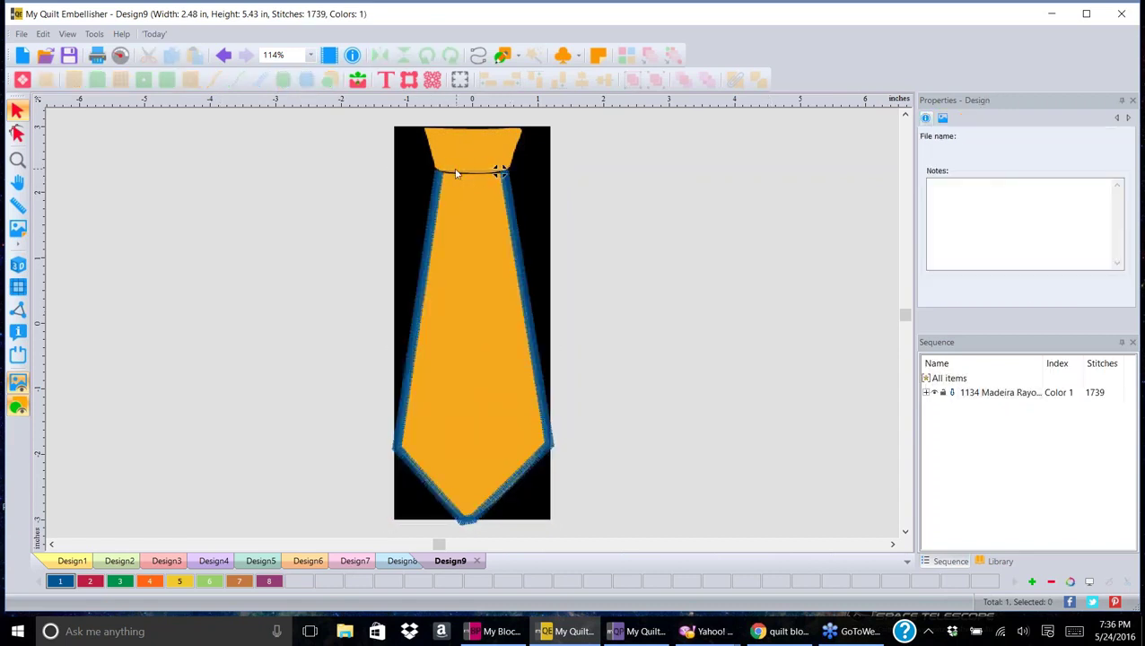
- Trace the orange knot of the tie from the backdrop as fill artwork with the Magic Wand
click(906, 115)
click(905, 115)
scroll(478, 213, up, 1)
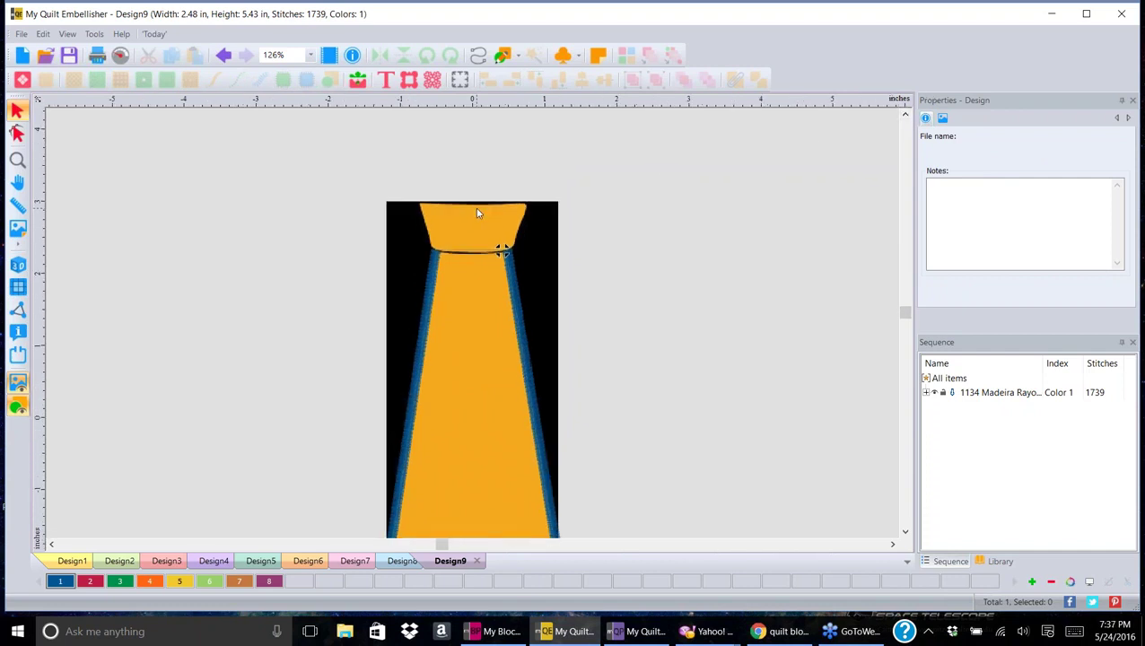
scroll(479, 214, up, 4)
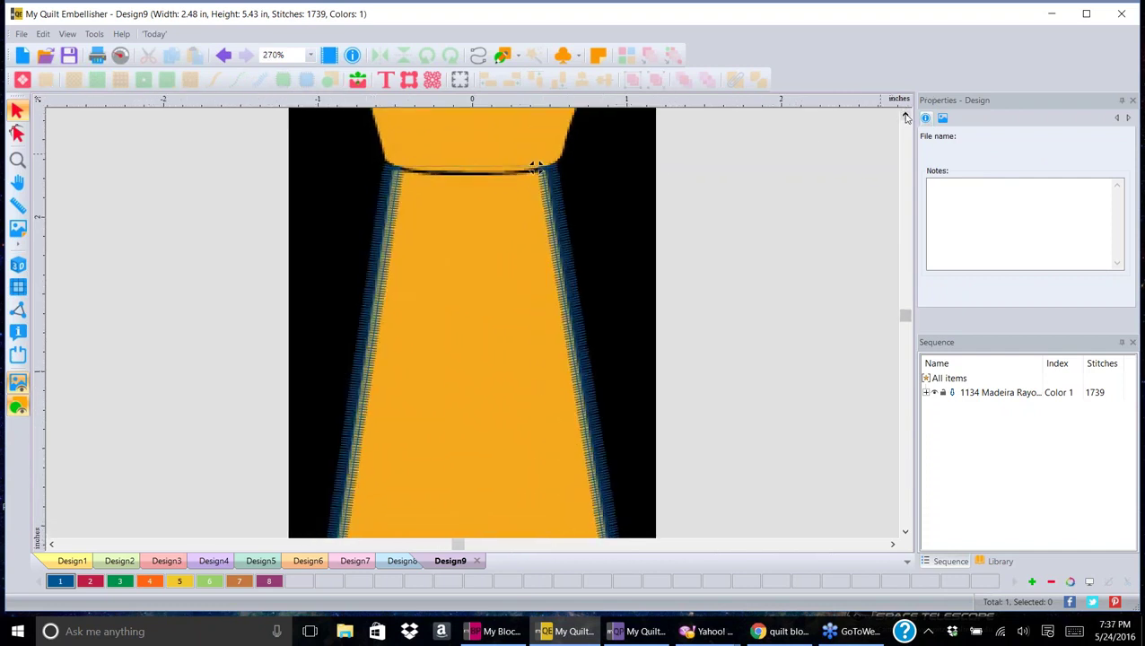
click(905, 117)
click(906, 116)
click(505, 56)
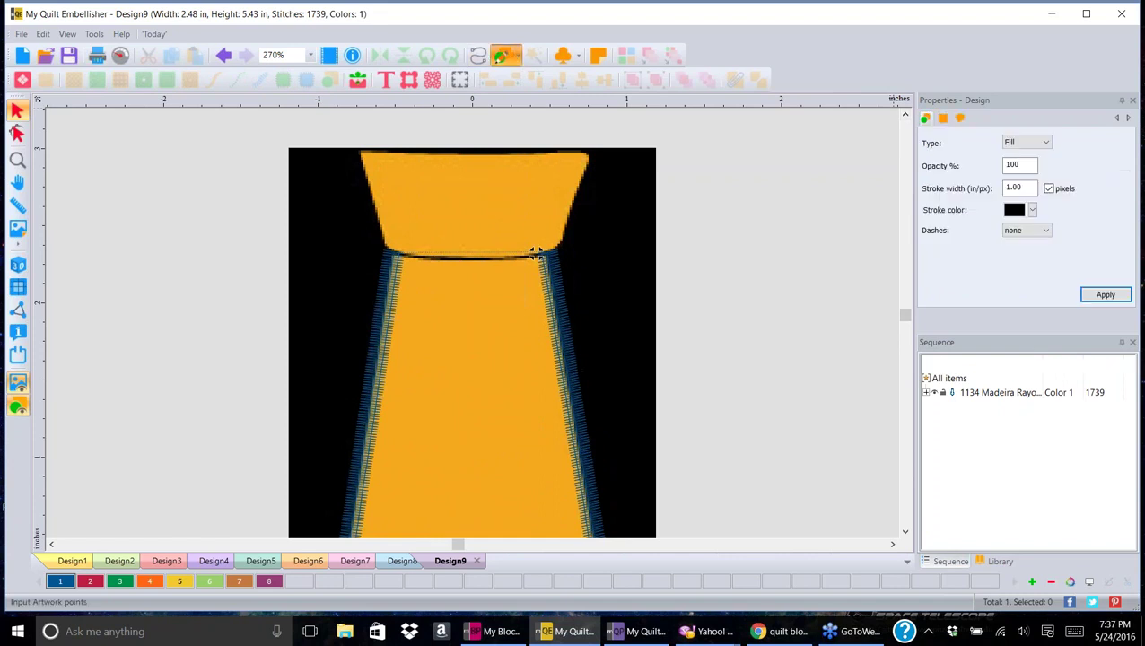
click(534, 56)
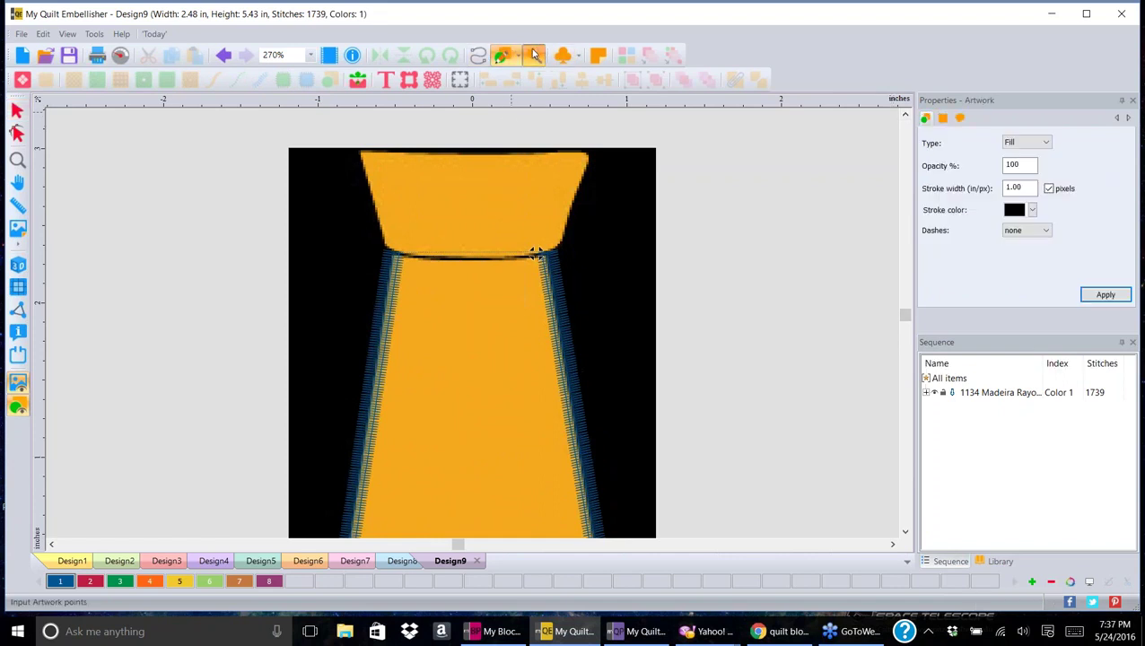
click(478, 175)
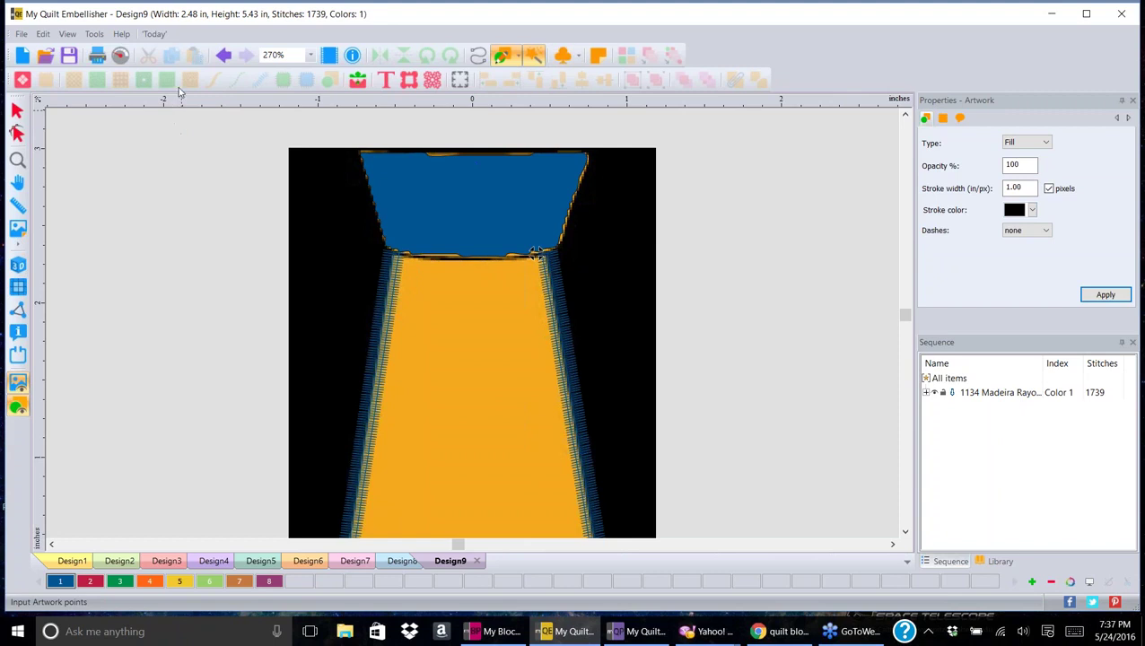
- Convert the traced knot artwork into an applique and deselect it
click(17, 109)
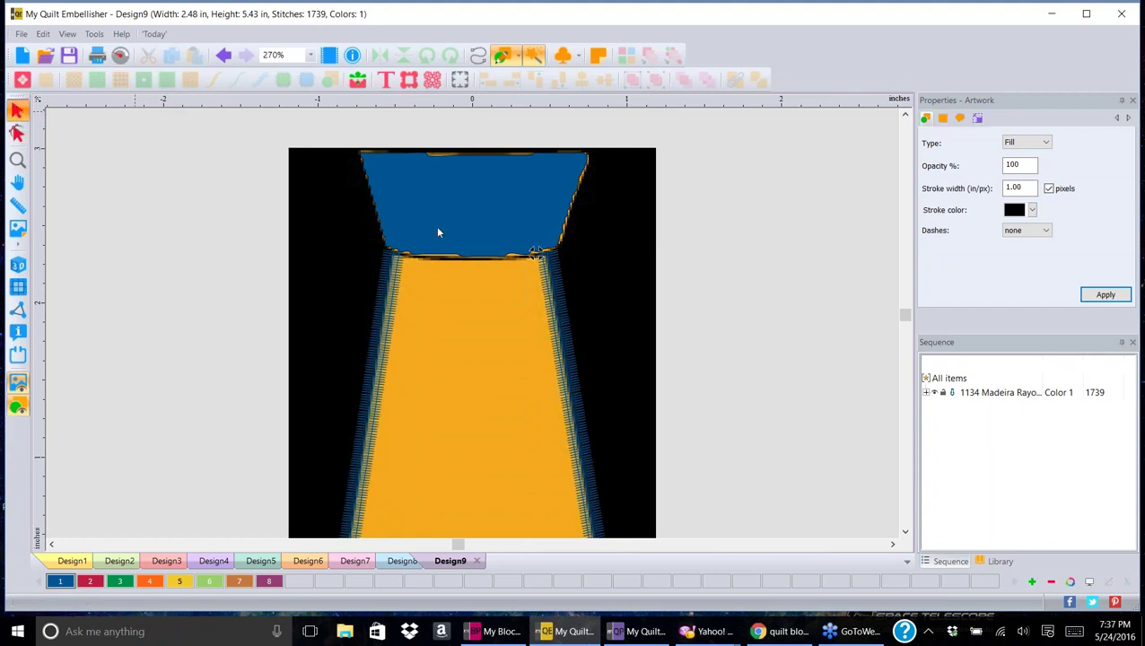
click(437, 230)
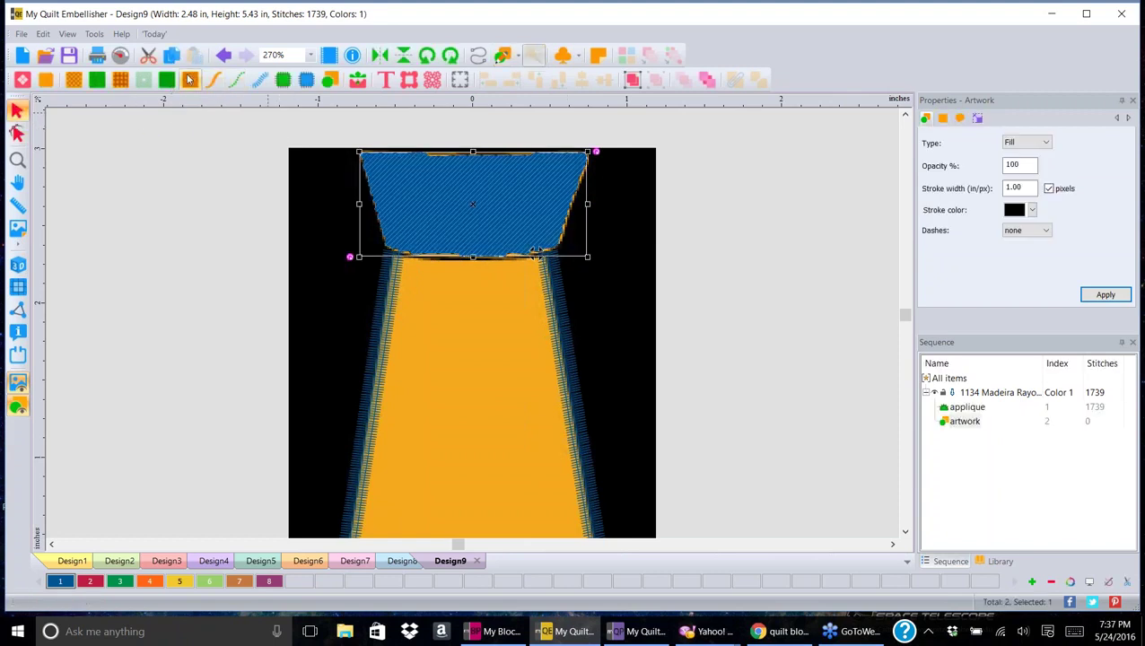
click(282, 82)
click(732, 246)
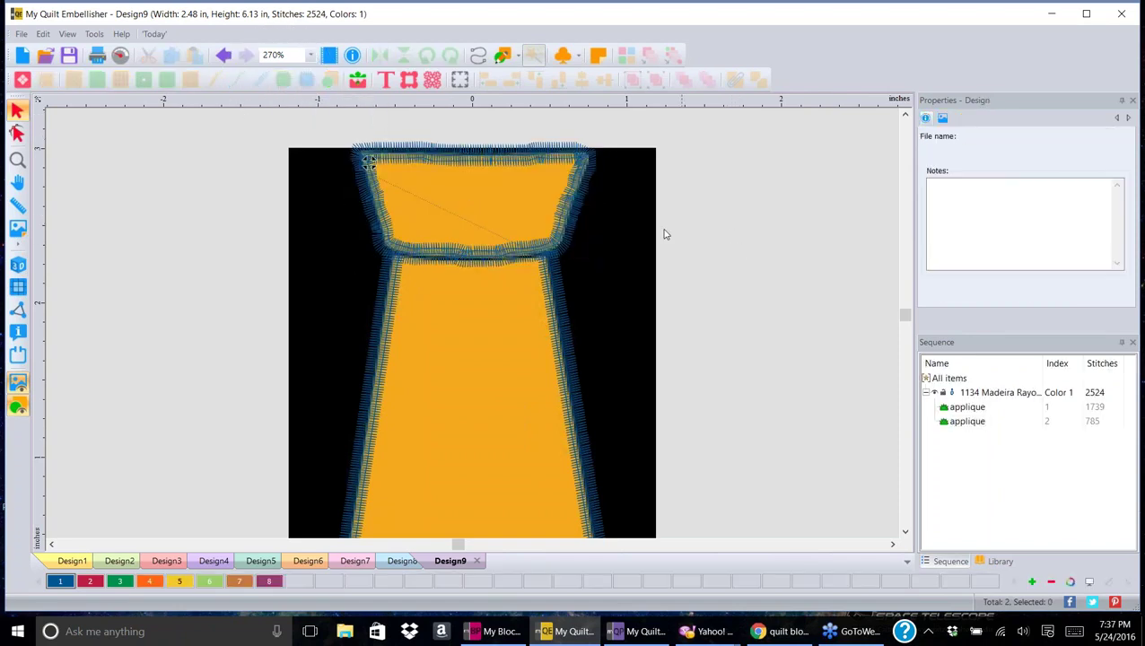
- Hide the backdrop and delete the surplus outline points along the lower edge of the knot applique
click(18, 384)
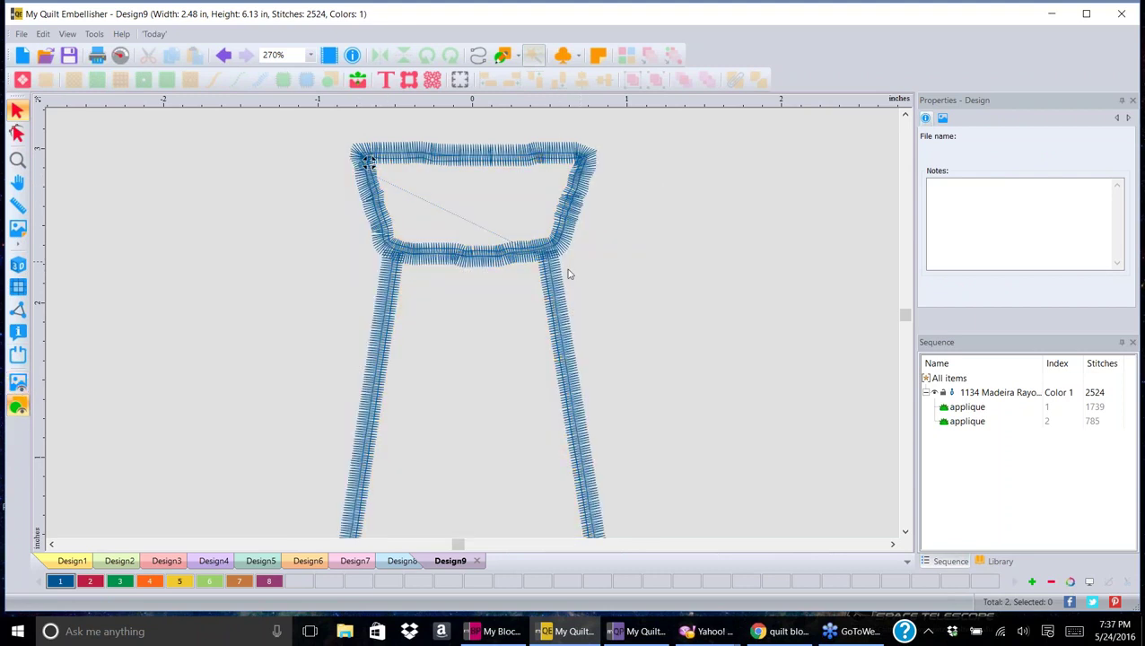
click(474, 260)
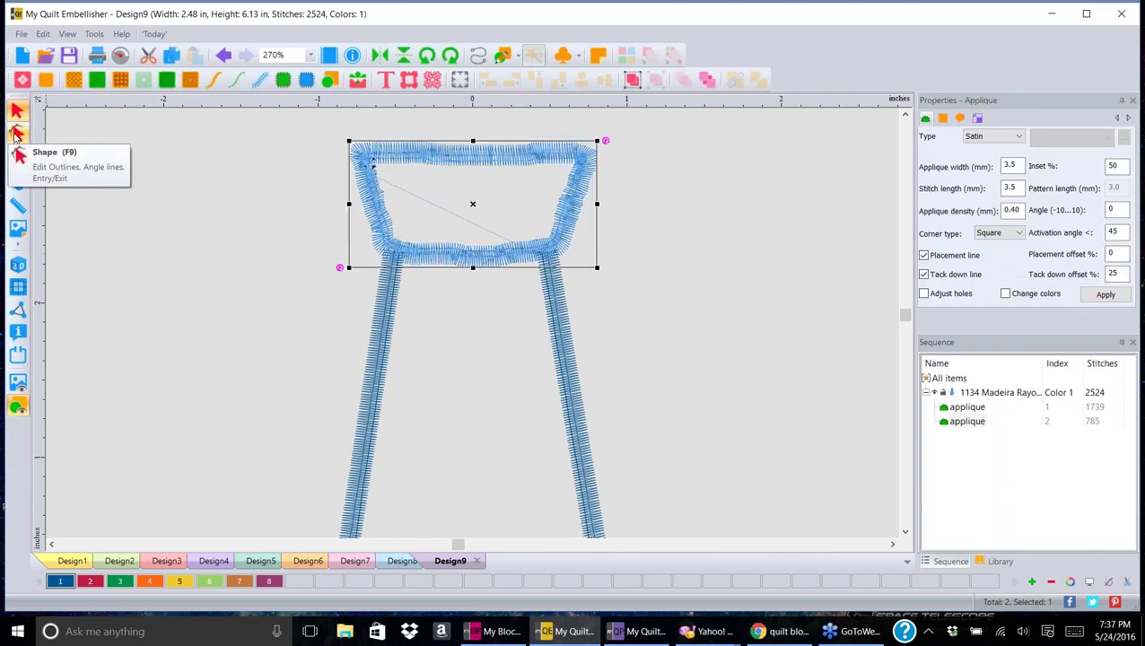
click(15, 134)
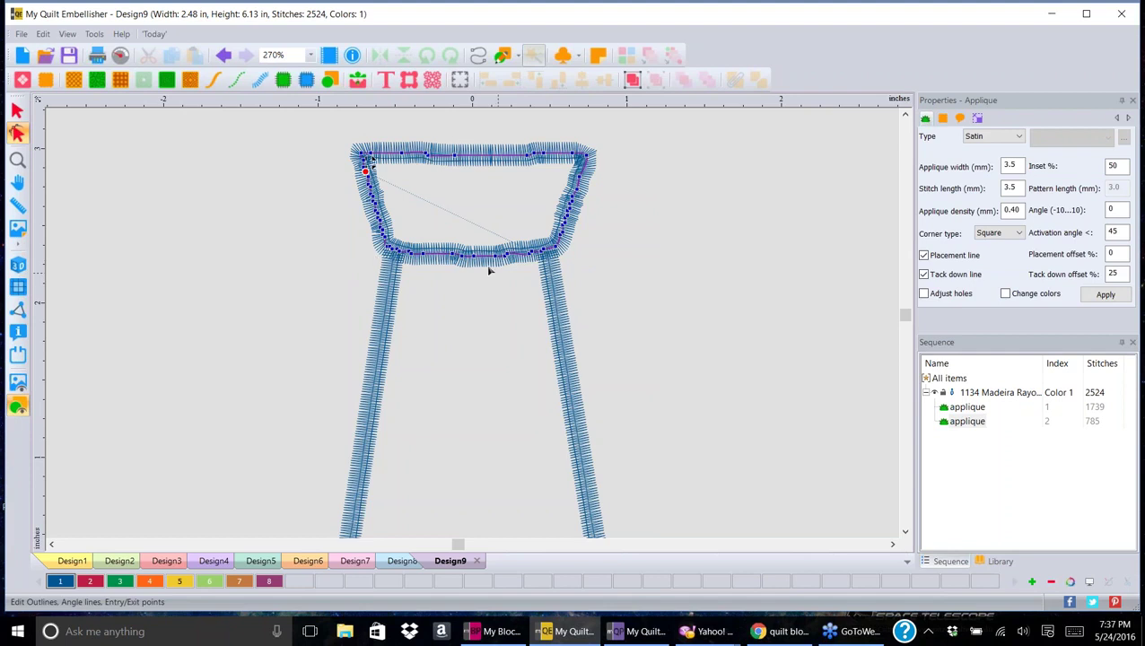
drag(408, 238, 540, 293)
key(Delete)
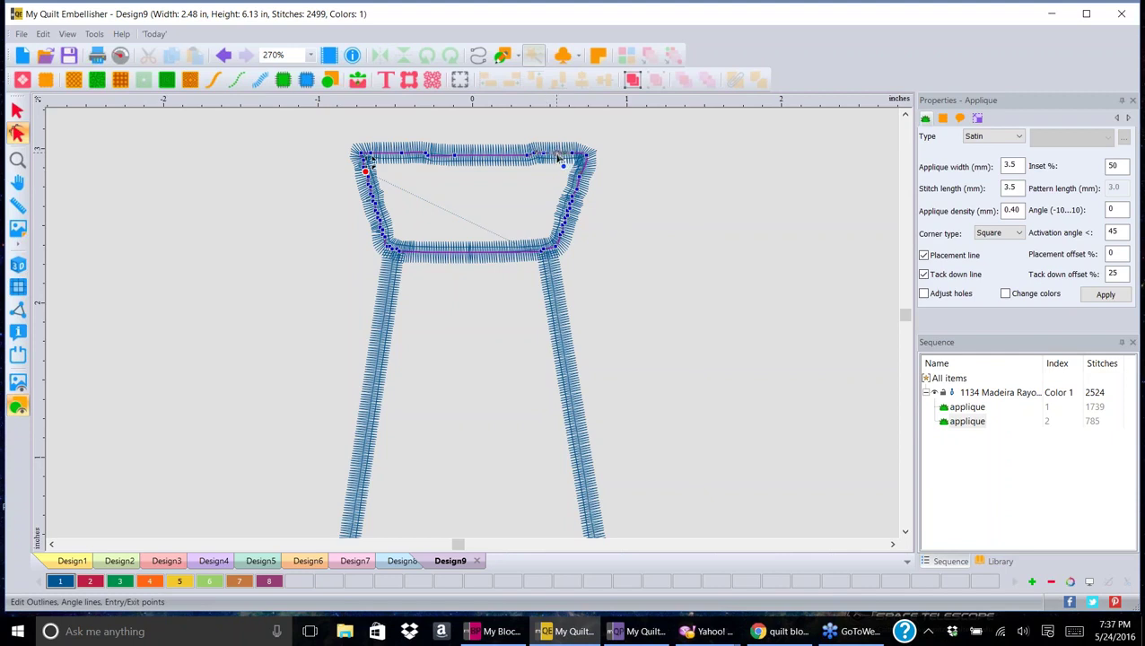
- Delete the surplus outline points along the knot applique's right, upper and left edges to straighten them
drag(550, 168, 668, 243)
key(Delete)
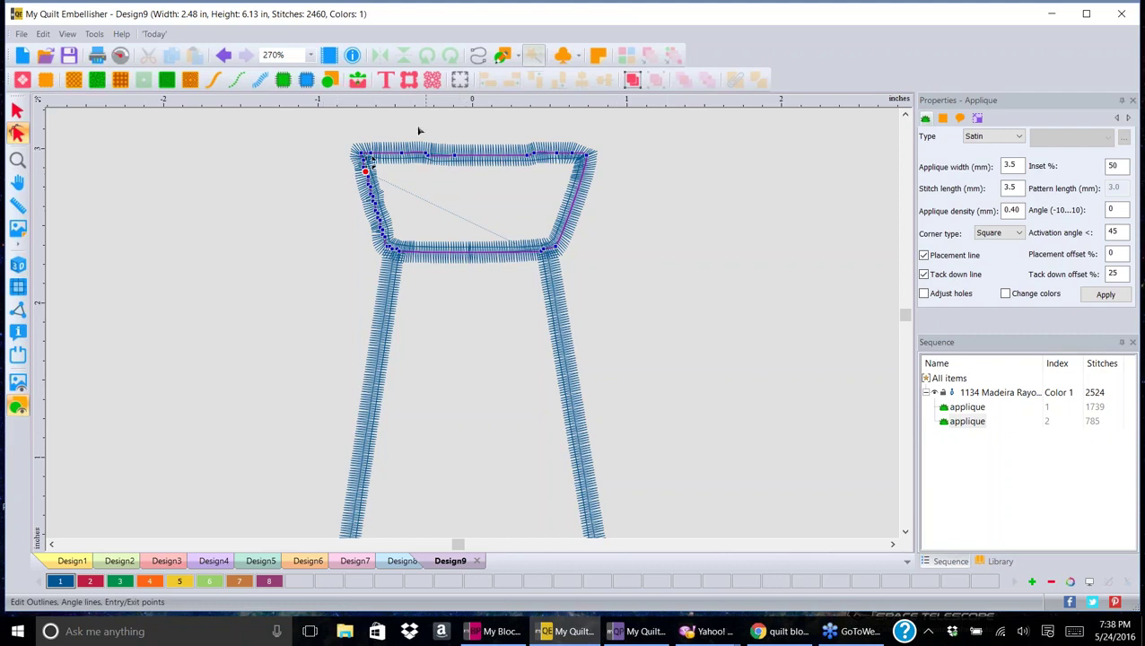
drag(388, 133, 566, 180)
key(Delete)
drag(339, 165, 422, 247)
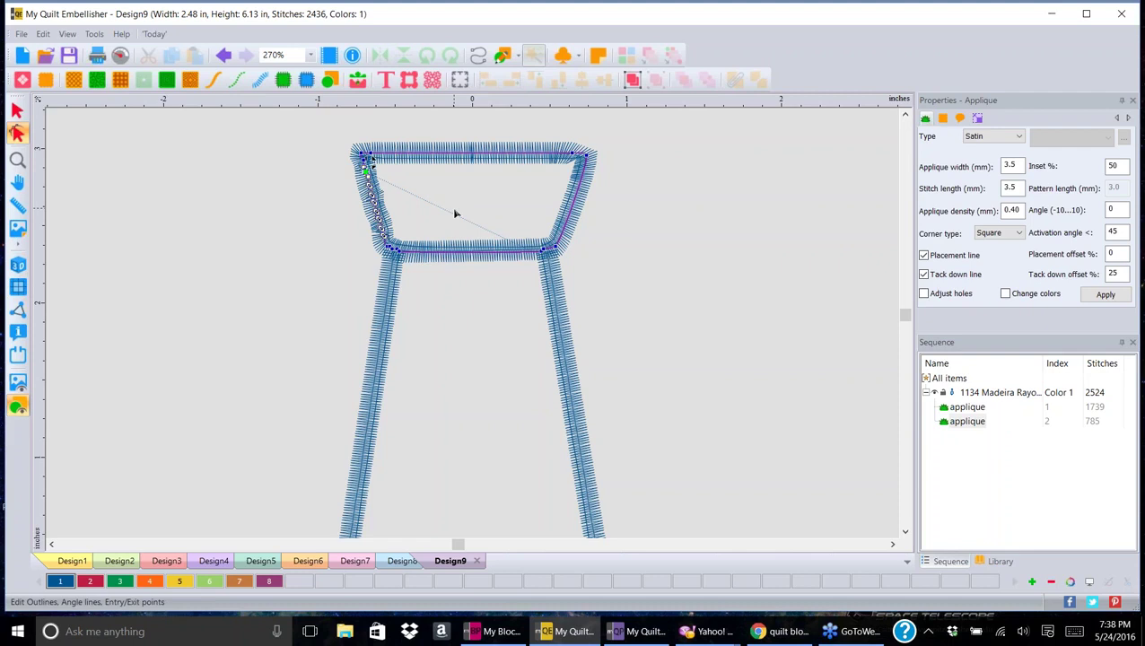
click(372, 160)
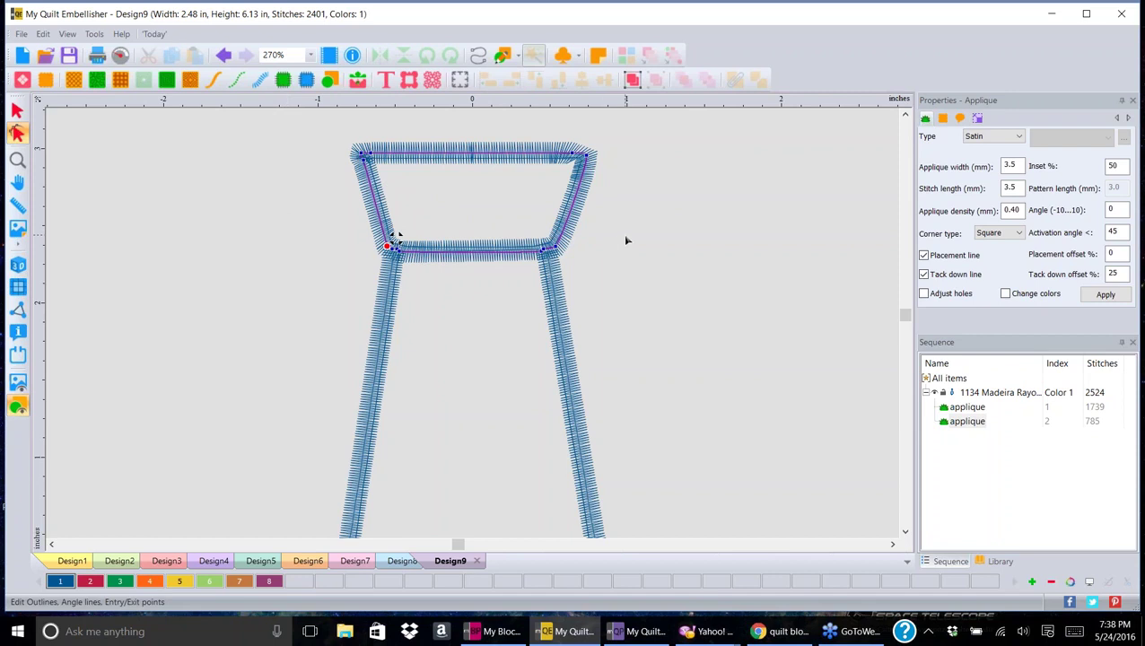
- Inspect the cleaned-up knot outline and its corners closely, and review the whole tie applique
scroll(626, 240, down, 3)
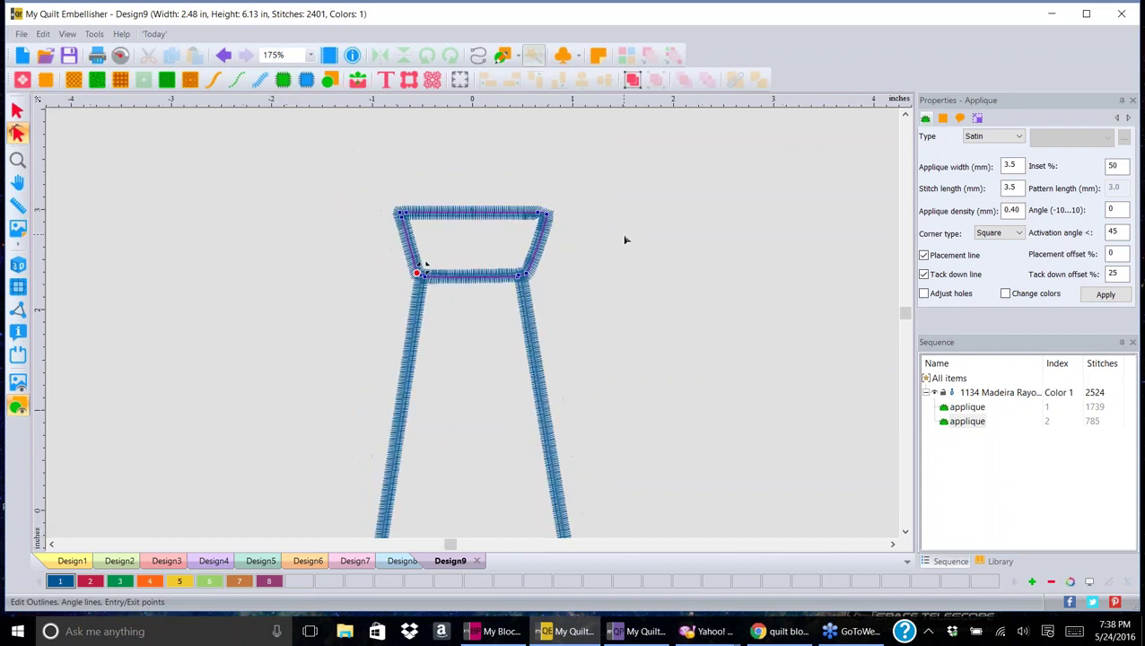
scroll(622, 234, down, 1)
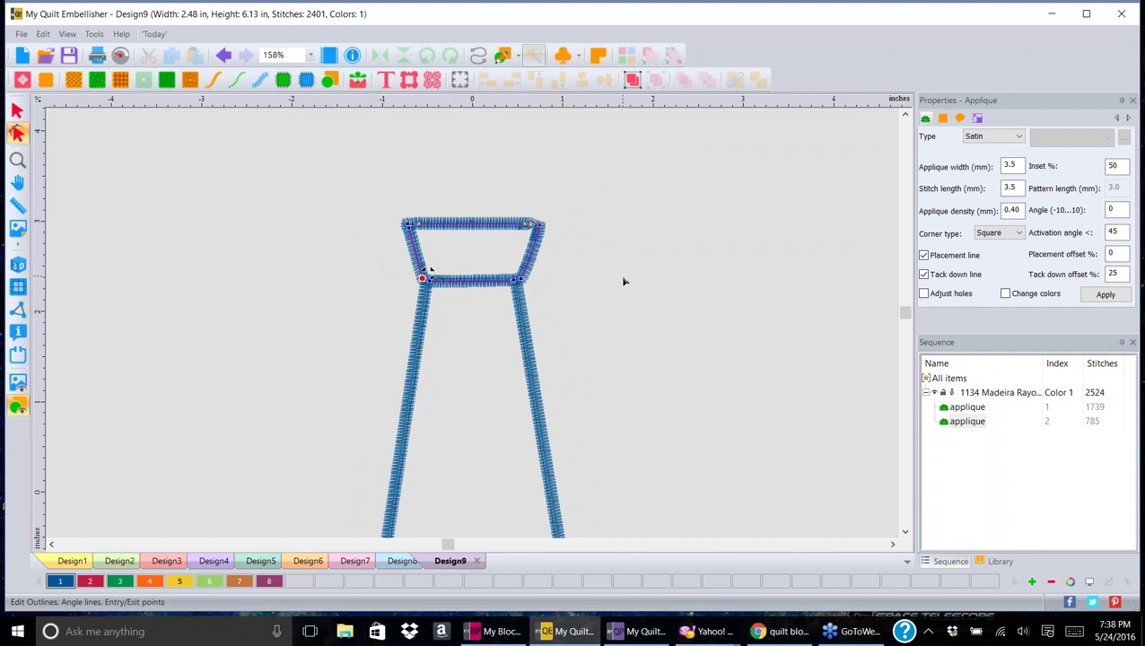
scroll(623, 281, up, 6)
scroll(623, 281, up, 1)
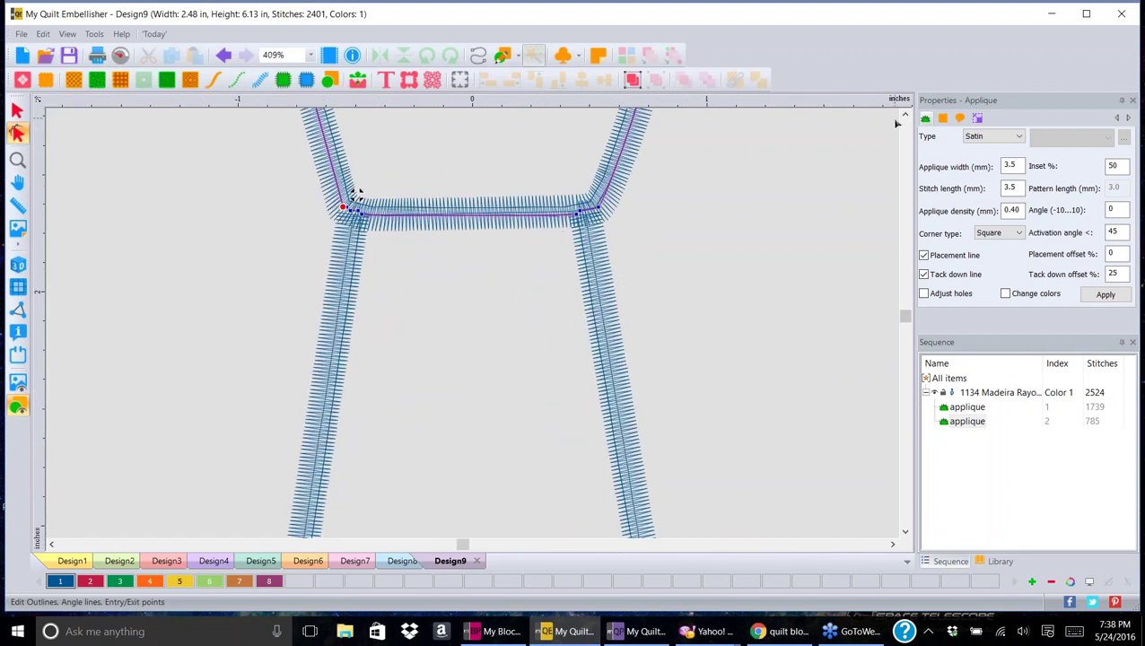
click(906, 115)
click(905, 115)
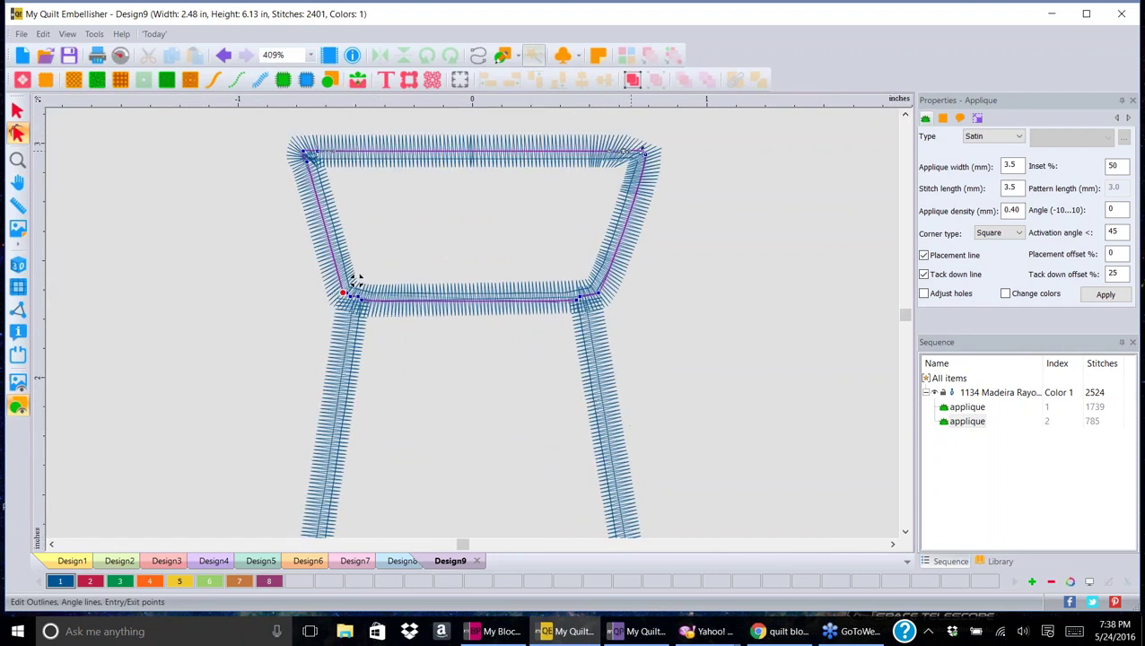
click(729, 264)
scroll(729, 263, down, 7)
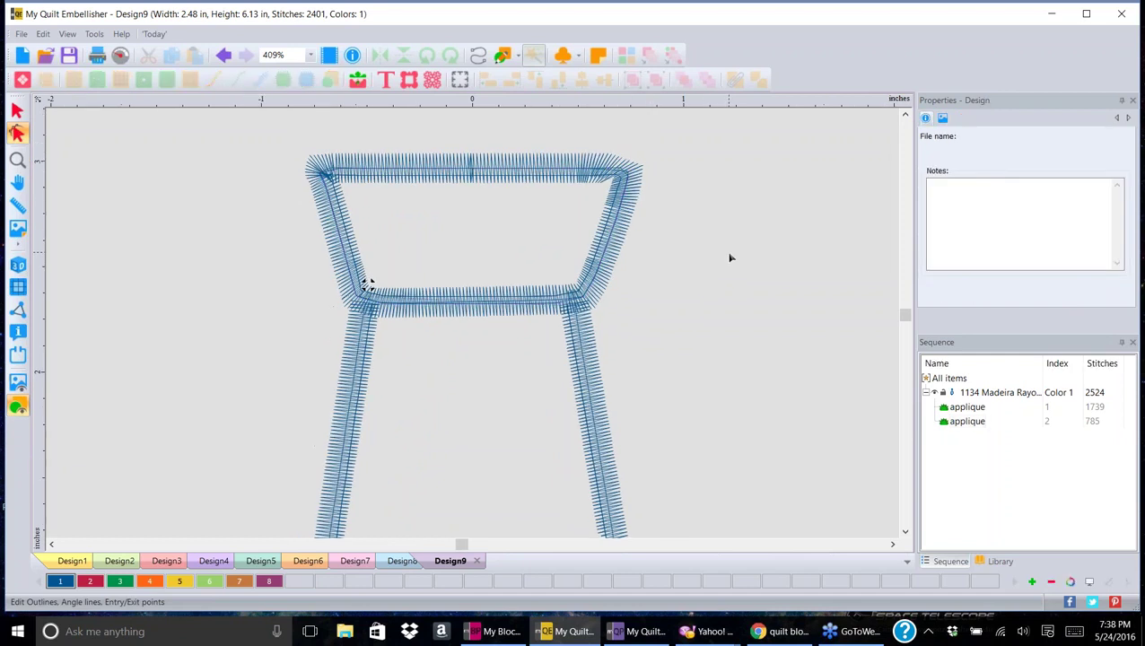
click(906, 532)
click(905, 532)
click(905, 532)
scroll(627, 245, down, 2)
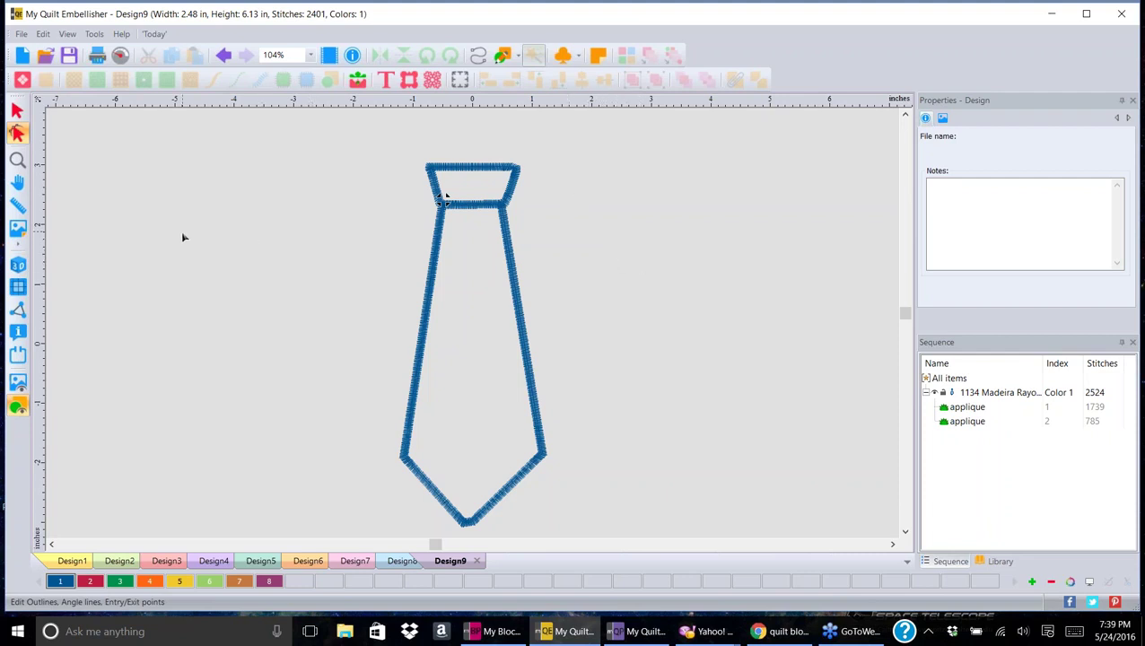
key(minus)
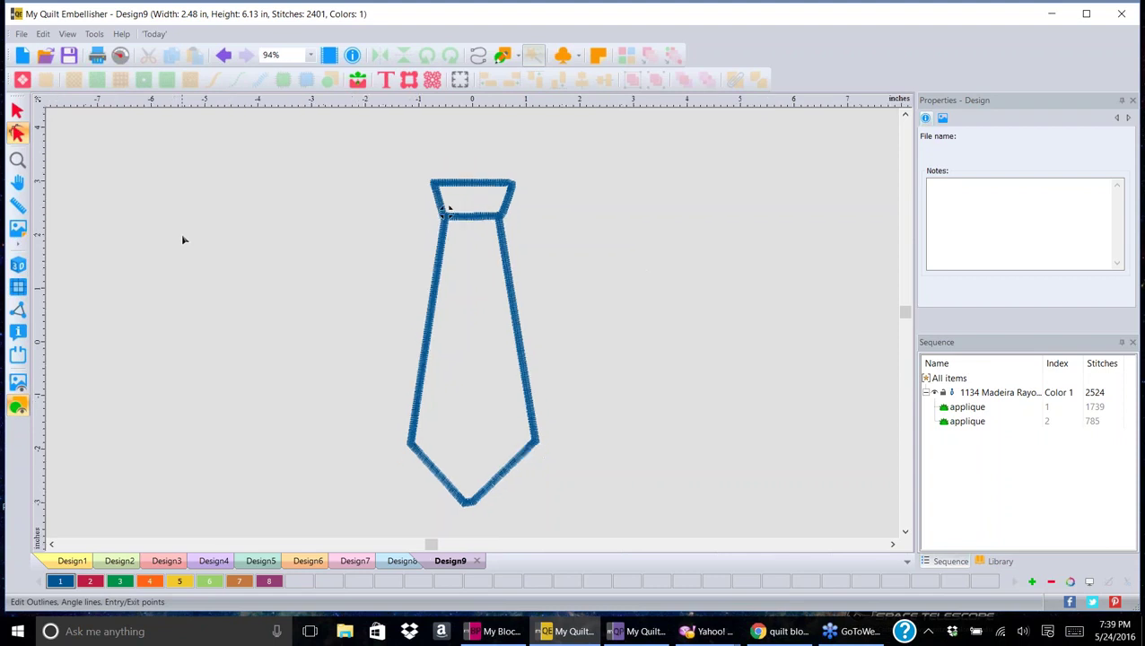
- Create a new blank design
click(22, 55)
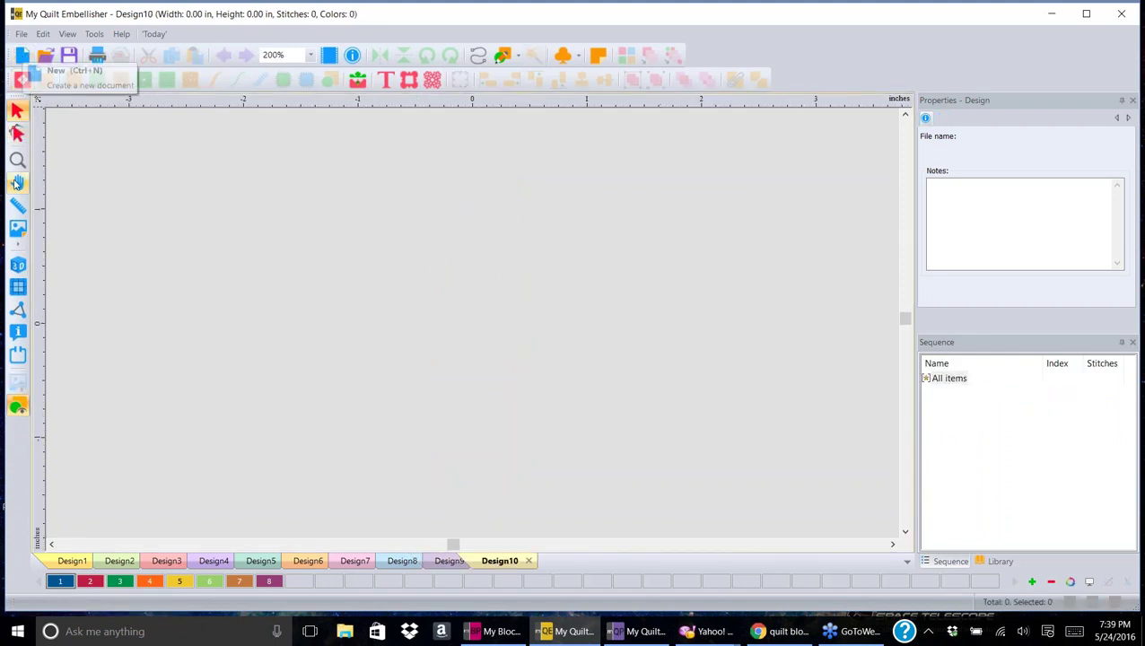
click(18, 230)
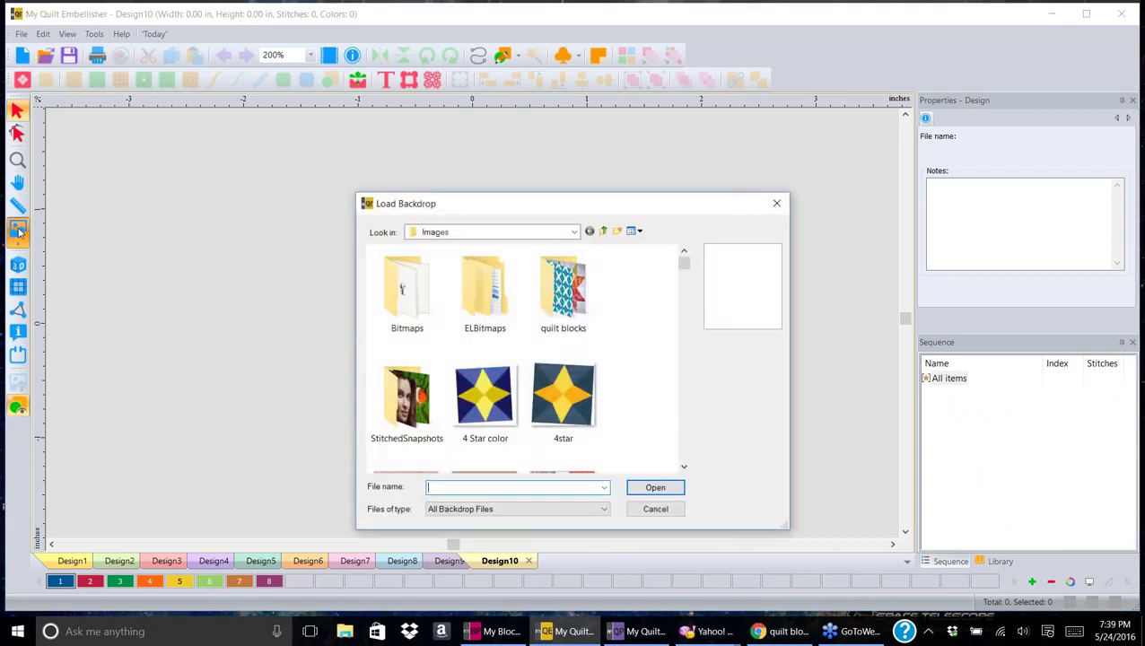
double_click(556, 285)
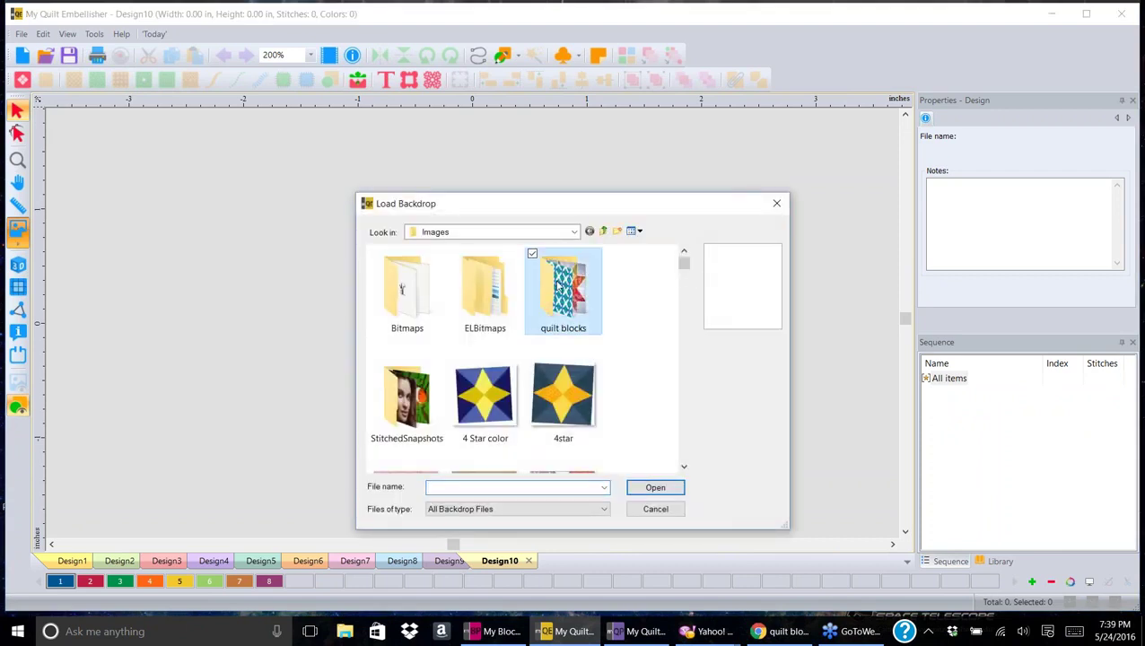
click(556, 286)
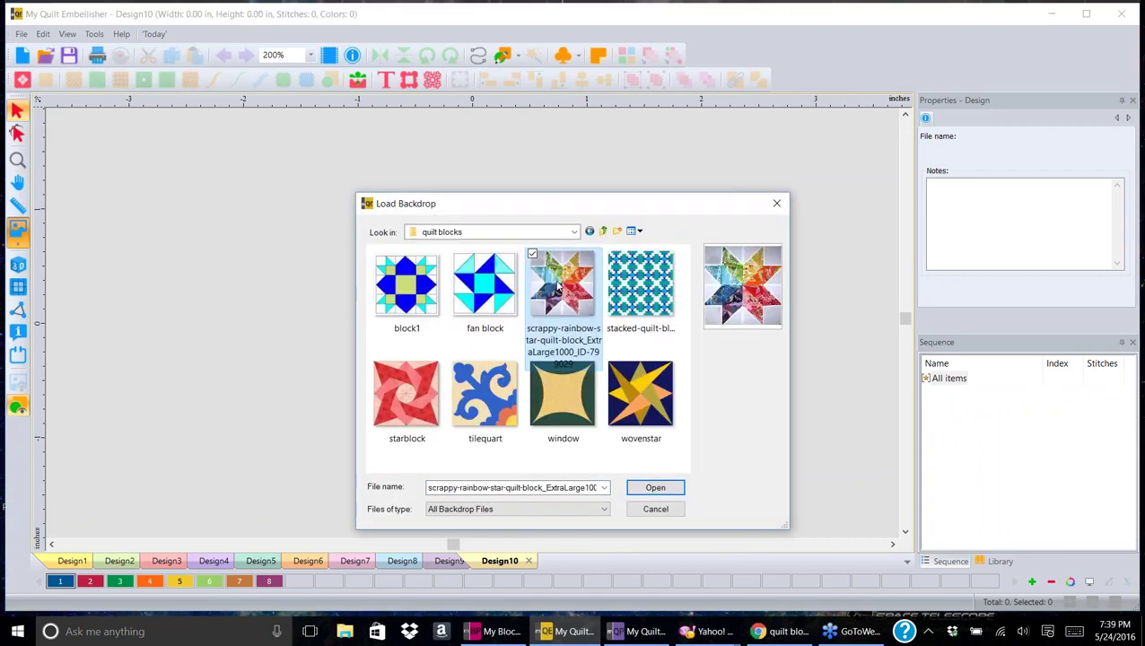
click(777, 205)
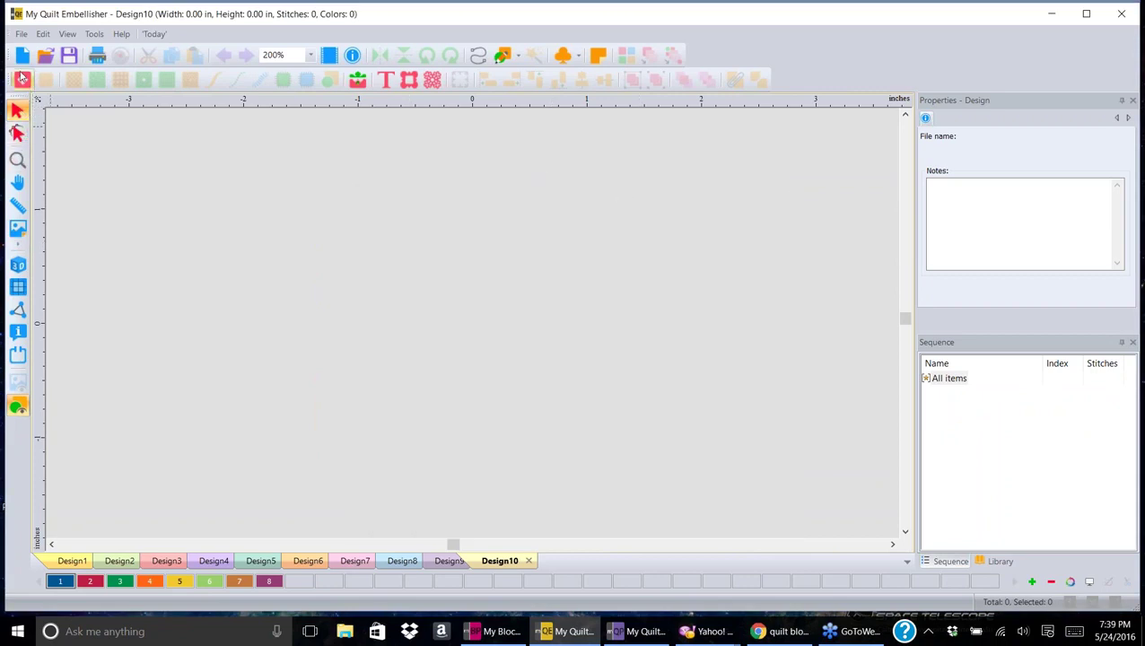
- Load the ezlc image from the Images folder as the backdrop of the new design
click(18, 230)
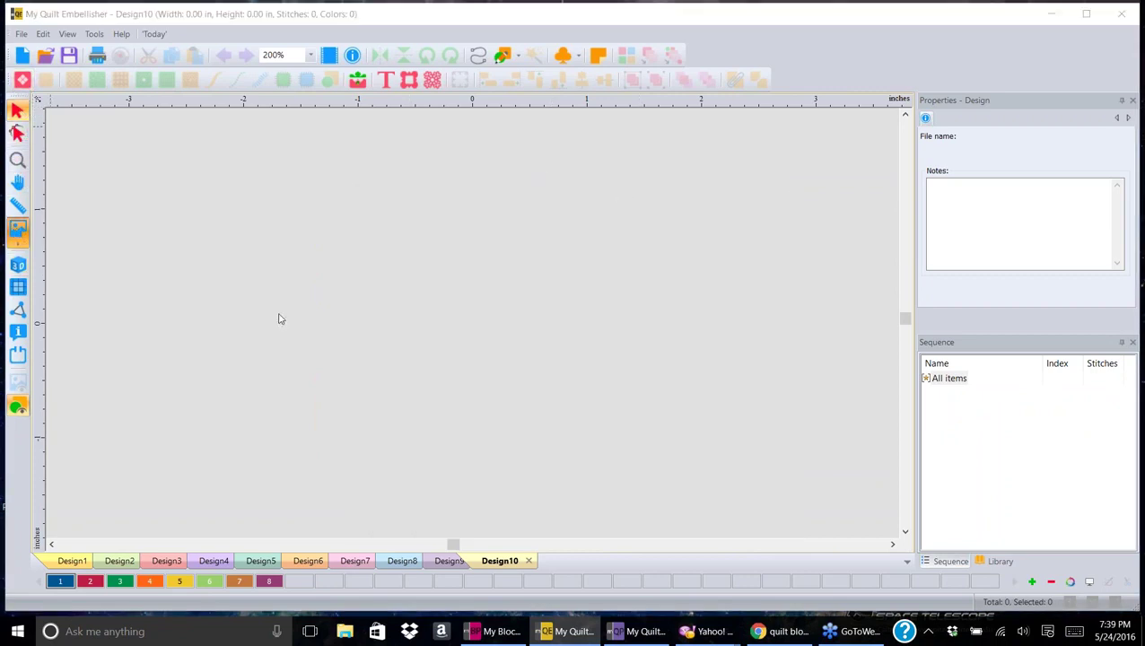
drag(685, 470, 685, 470)
click(685, 470)
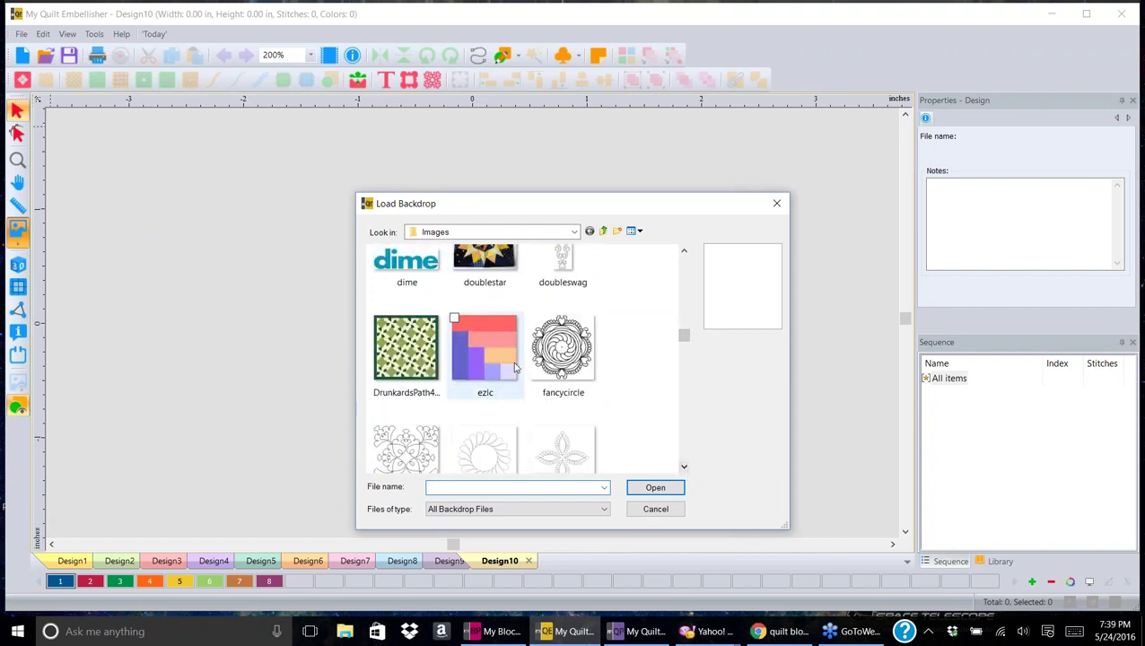
click(486, 355)
click(655, 489)
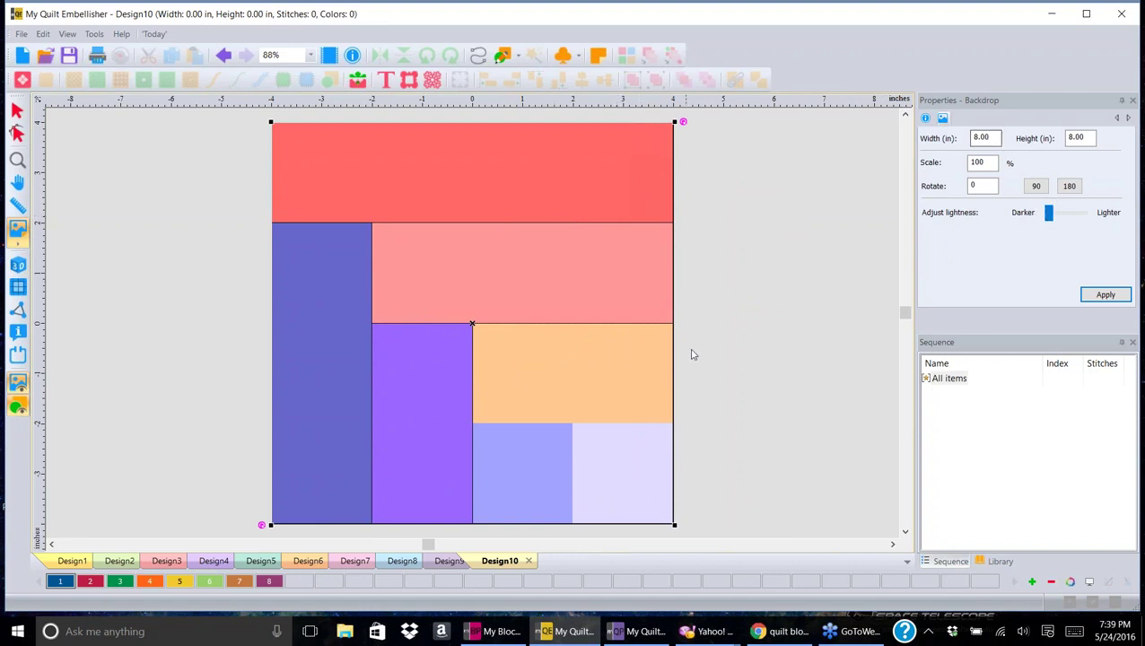
- Examine the black seam lines closely where the patches meet at the backdrop's centre
scroll(720, 340, up, 3)
scroll(723, 328, up, 8)
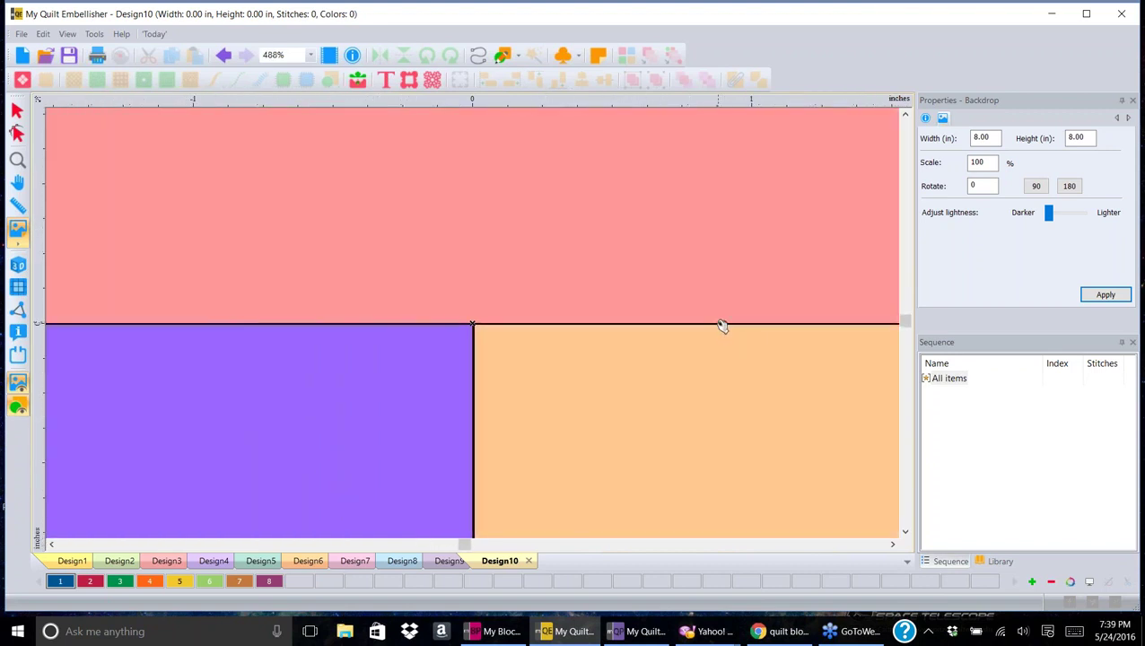
scroll(720, 322, up, 5)
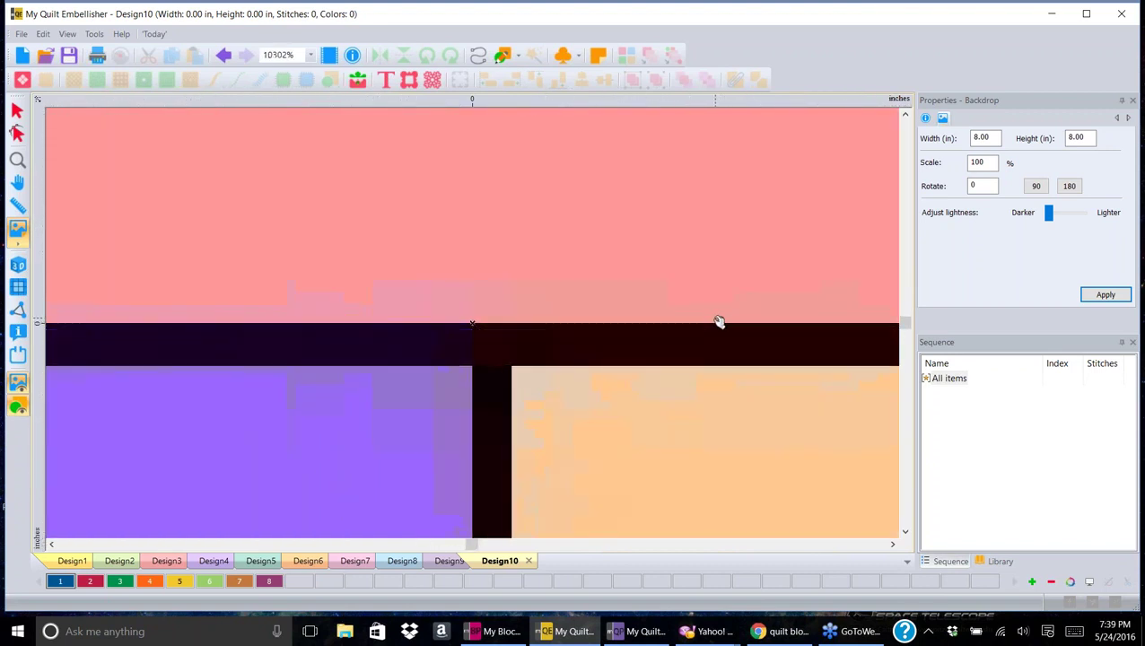
- Inspect the seam junction at the block's centre up close, and review the whole quilt block backdrop
scroll(719, 320, down, 4)
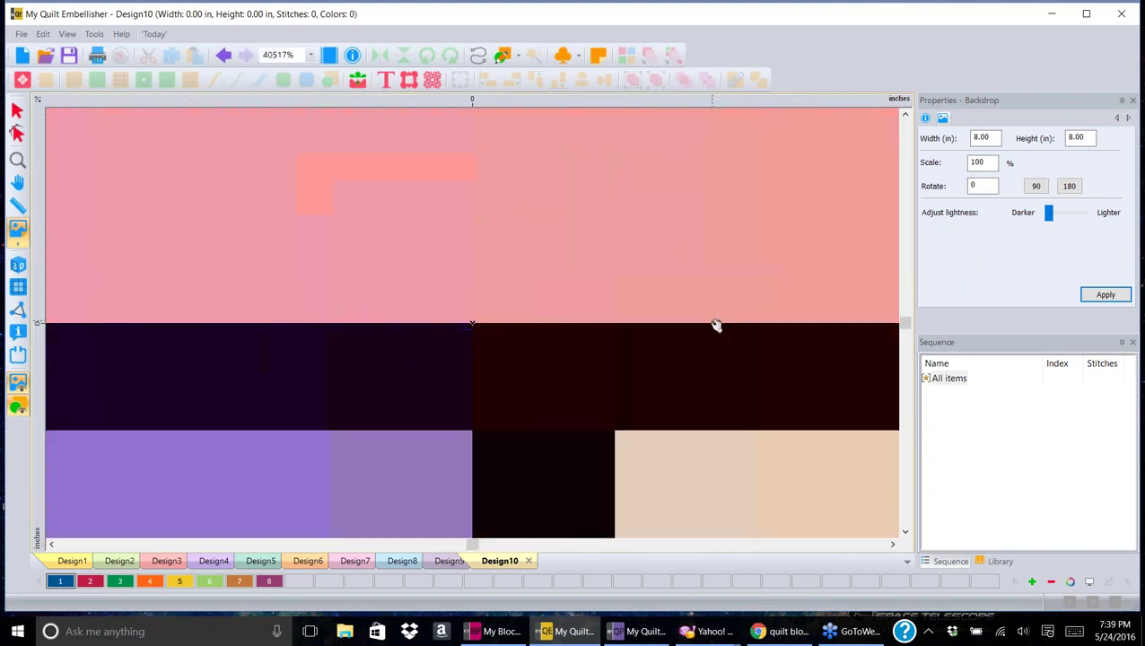
scroll(691, 327, down, 5)
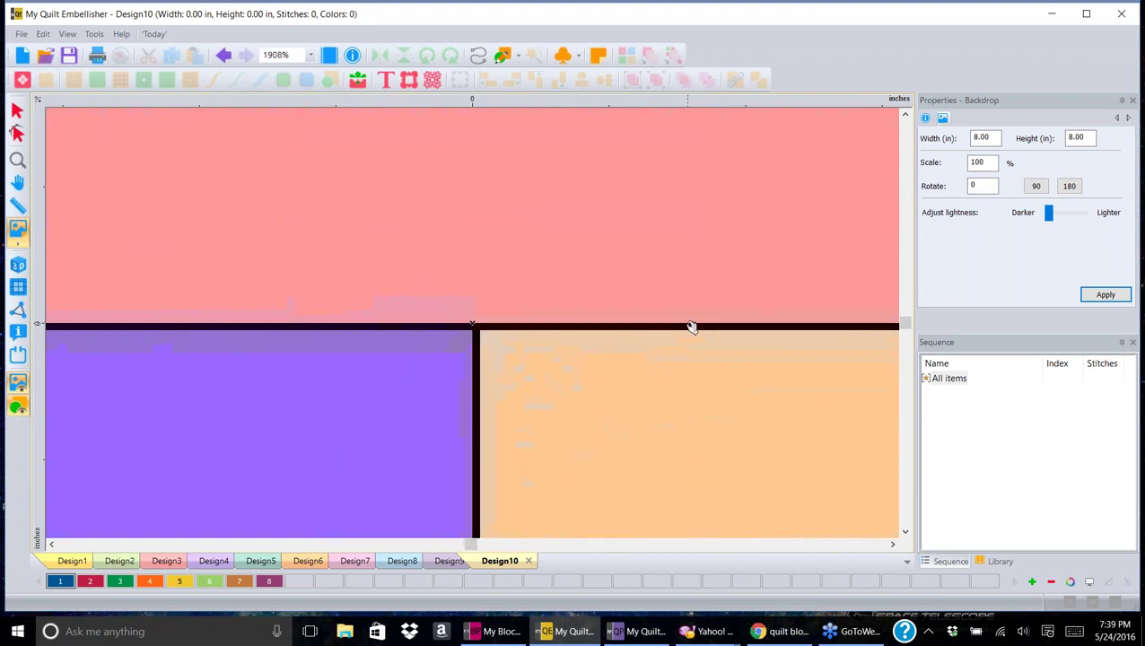
scroll(691, 327, down, 2)
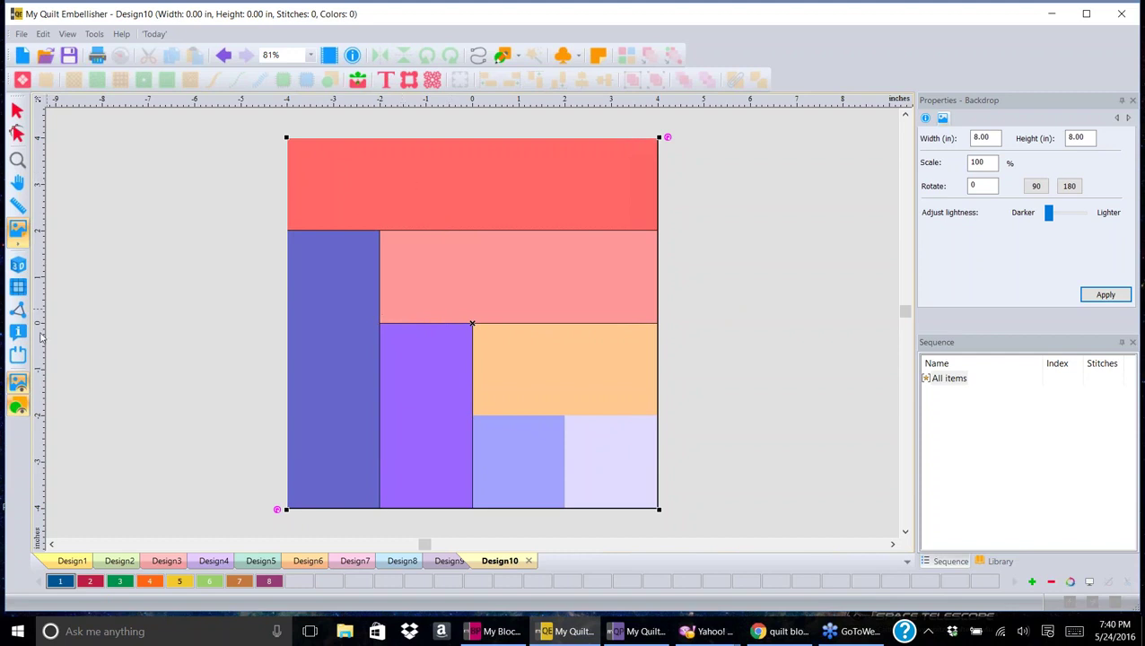
- Trace the tall blue strip, the purple strip and the small blue square as filled artwork in thread color 1
double_click(61, 584)
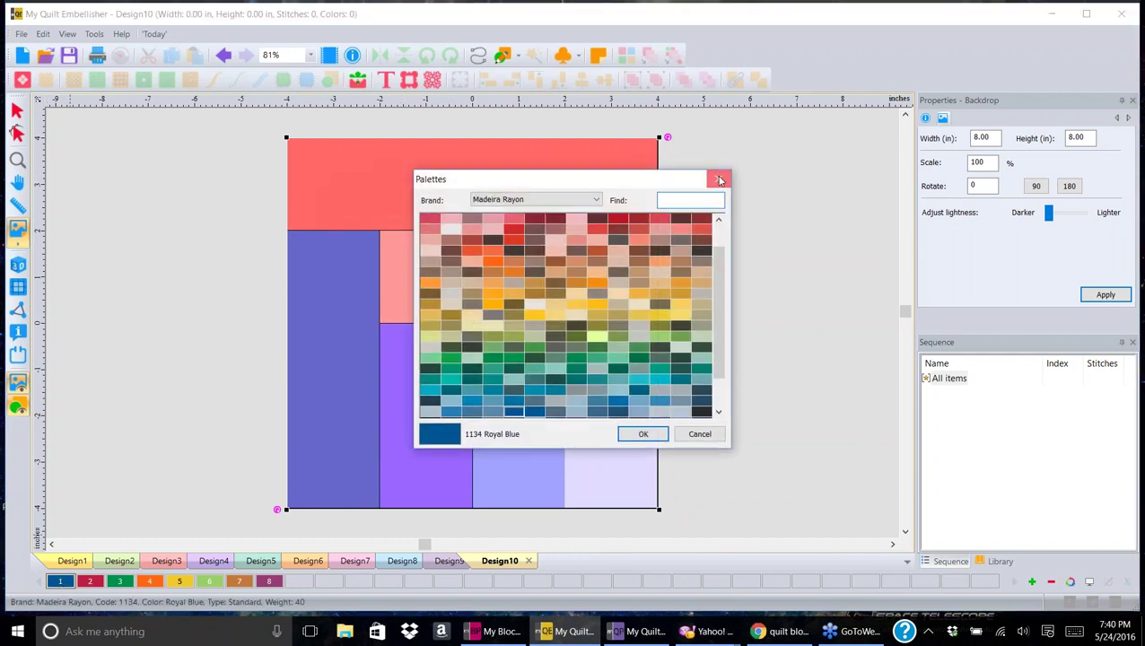
click(720, 180)
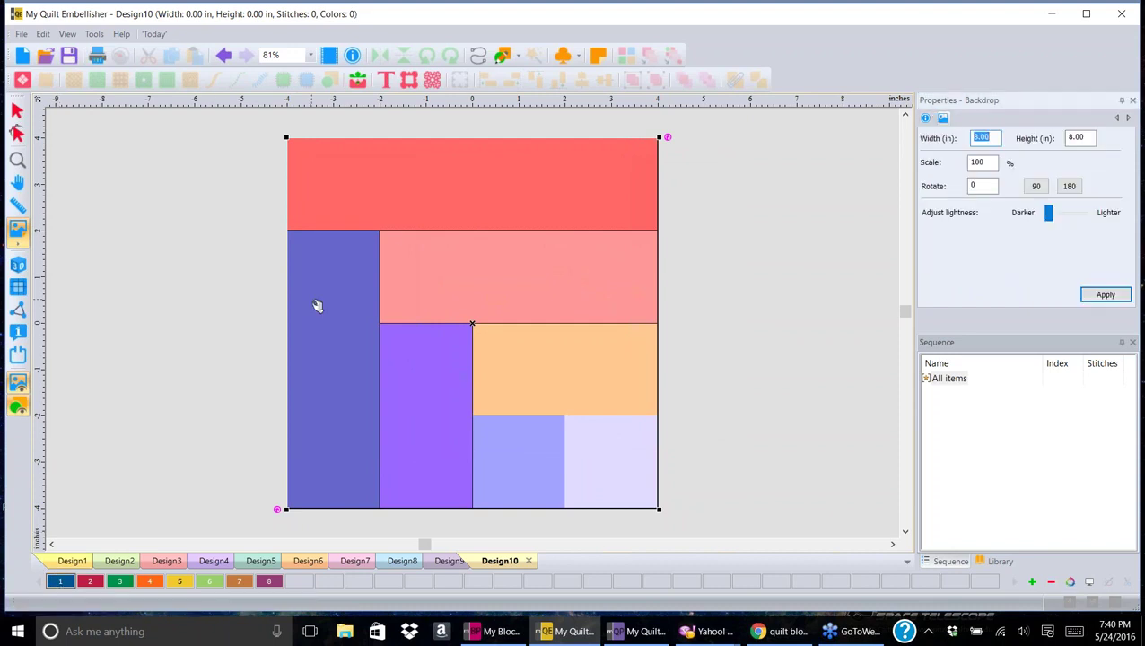
click(510, 57)
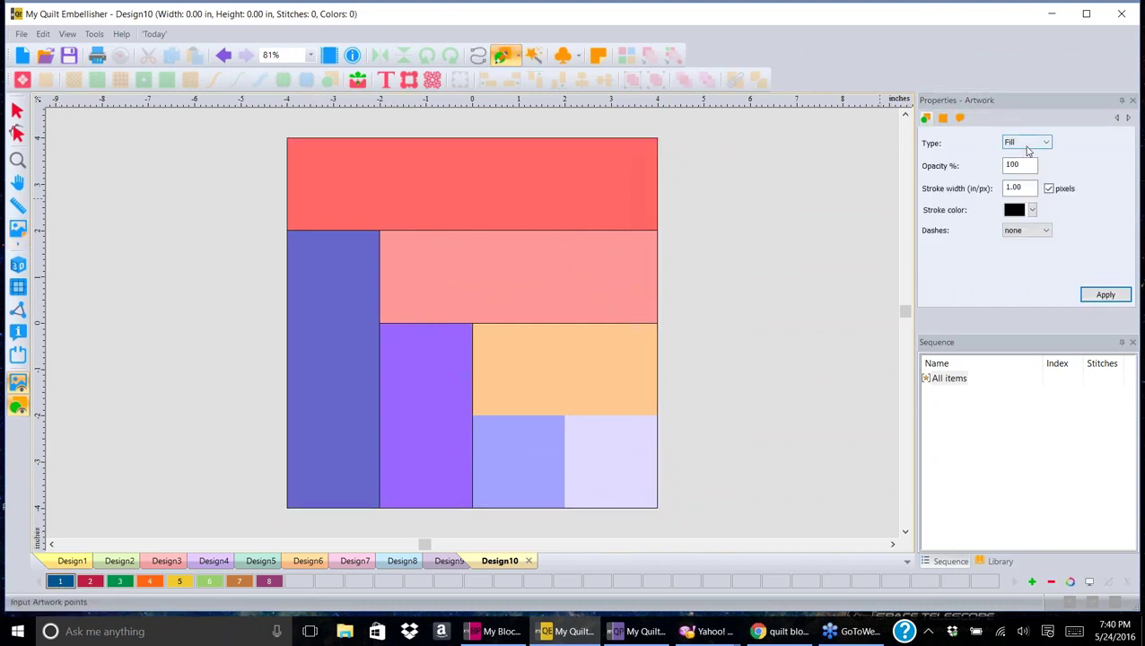
click(534, 56)
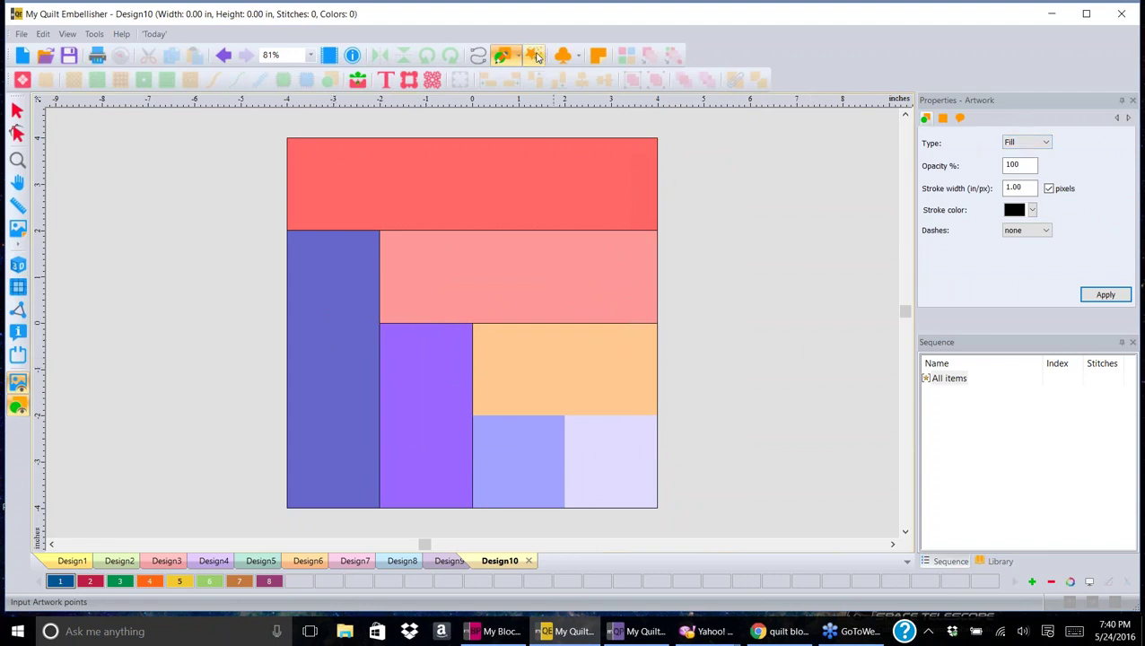
click(325, 357)
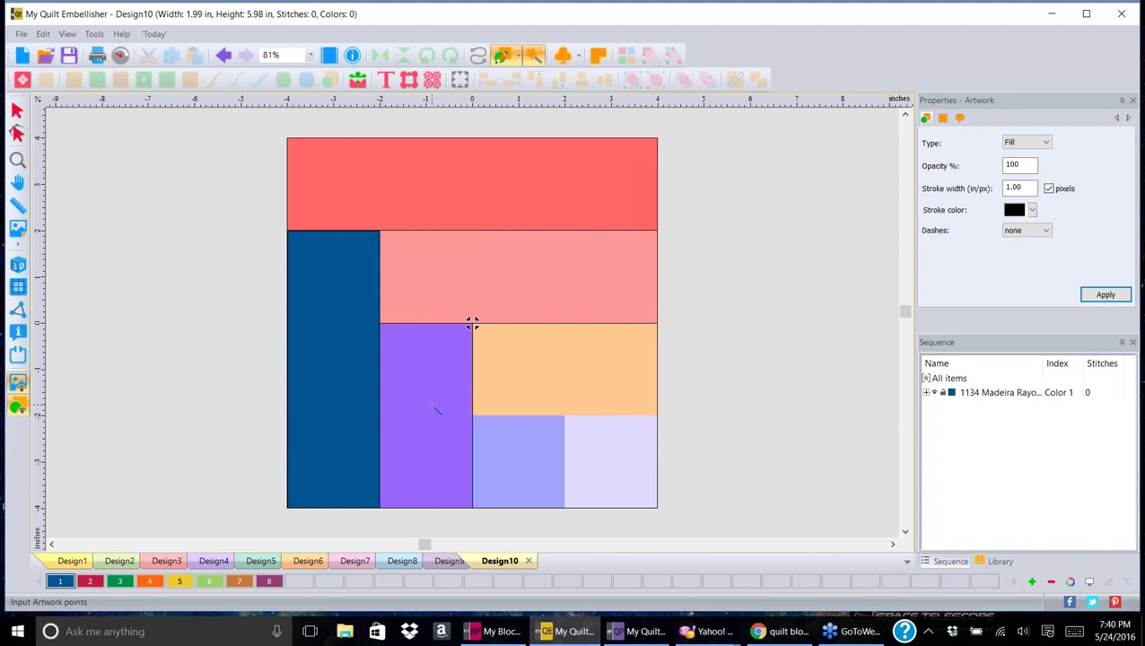
click(435, 408)
click(532, 468)
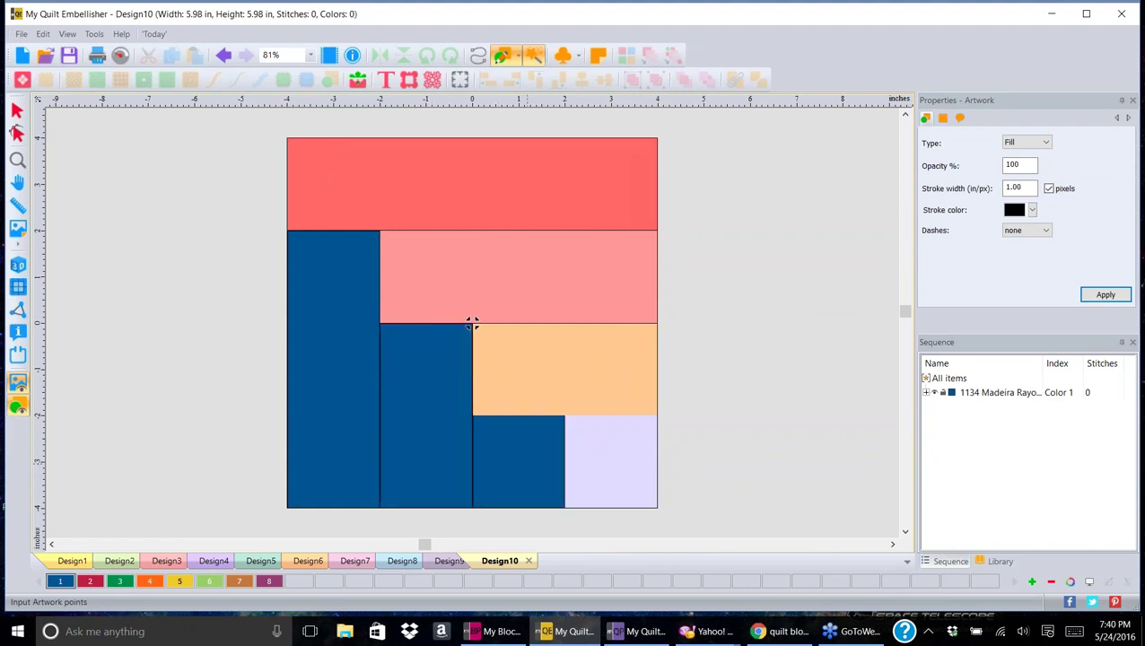
- Trace the peach, pink and red patches as filled artwork in color 4, and the lavender square in color 6
click(149, 581)
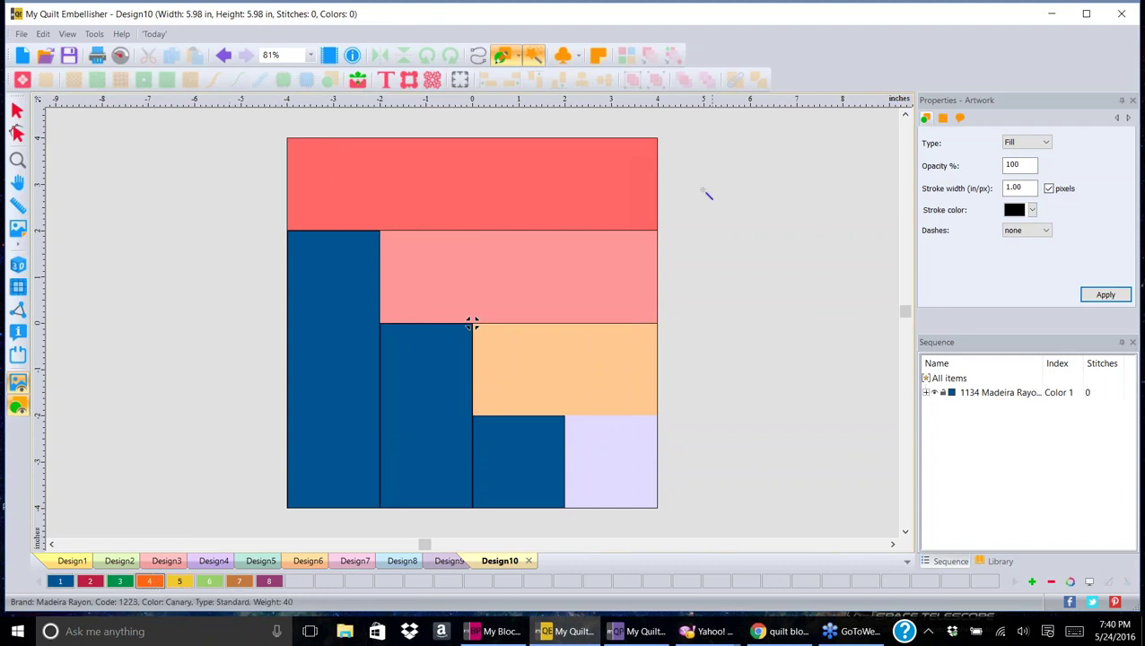
click(575, 376)
click(585, 274)
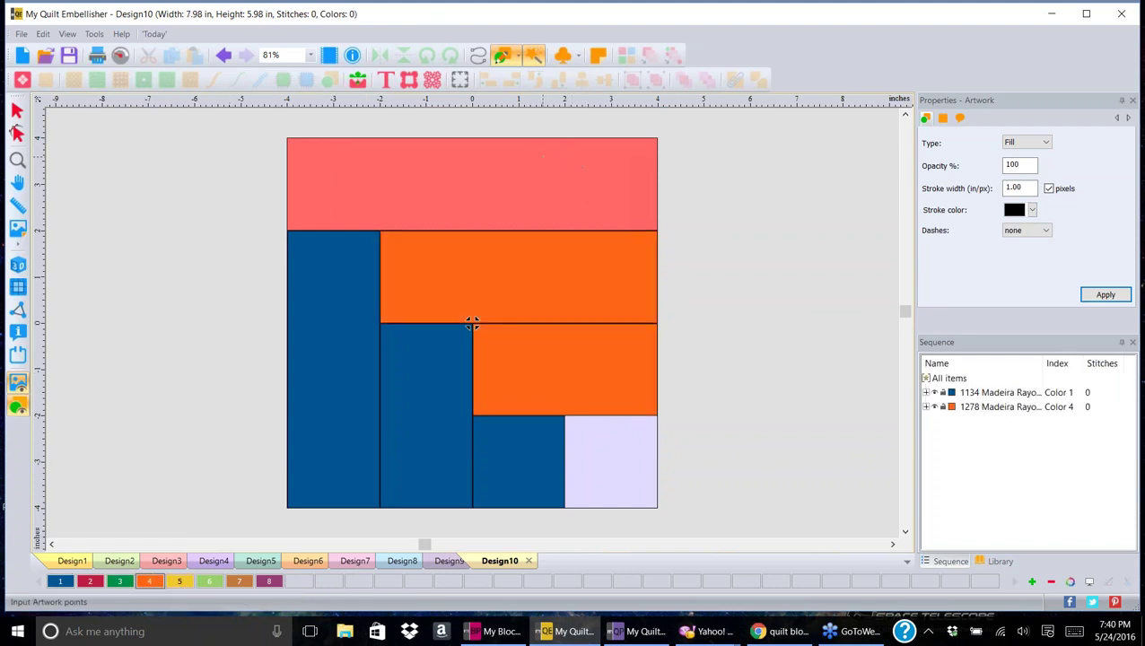
click(207, 582)
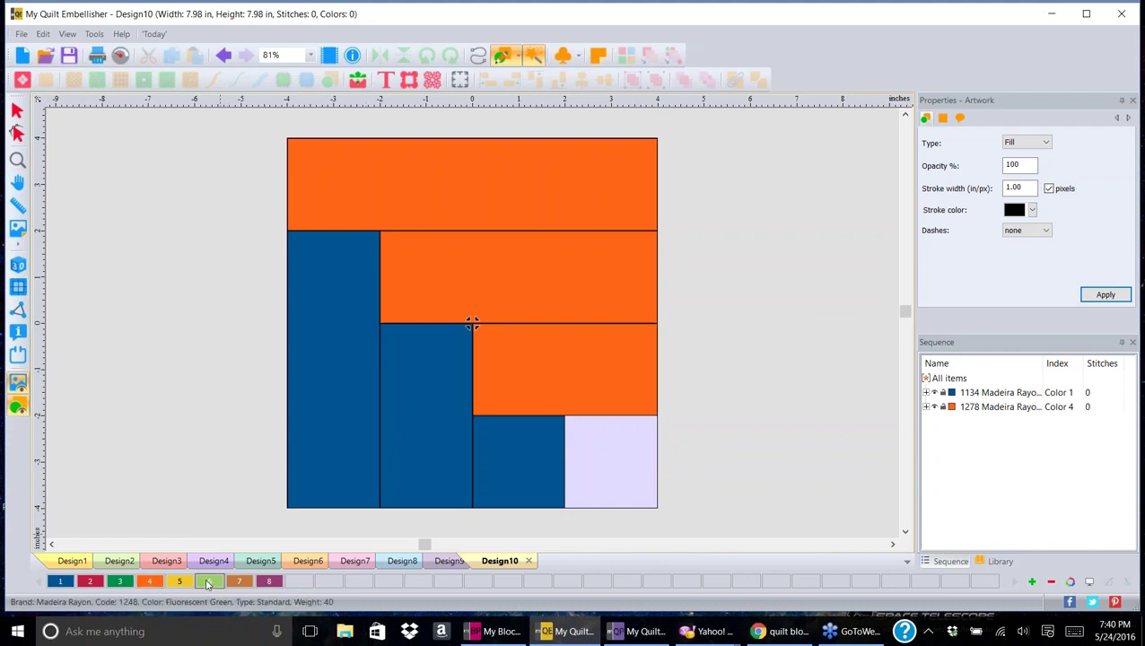
click(619, 477)
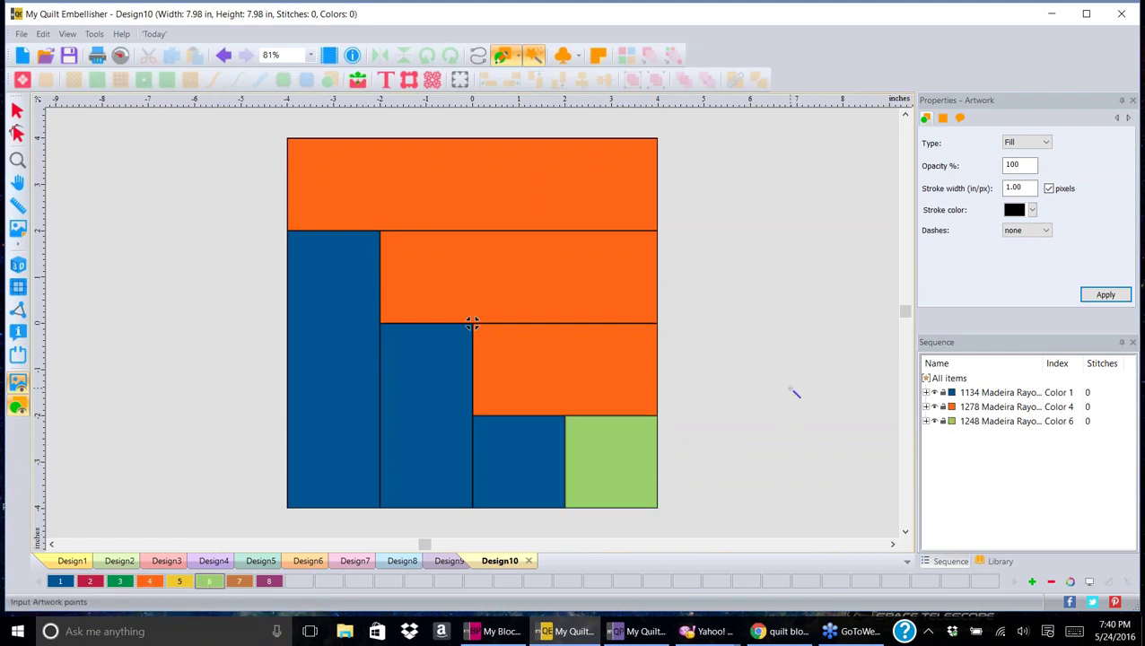
- Convert the three orange artwork patches to a motif fill using the four-petal motif 151
click(19, 109)
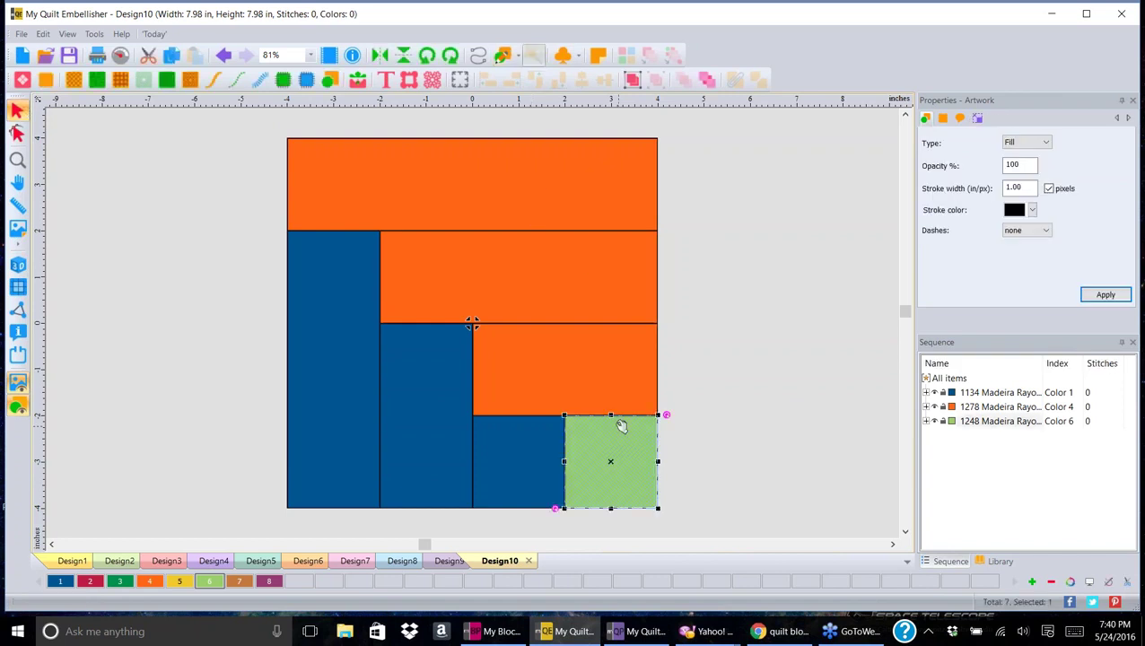
click(433, 208)
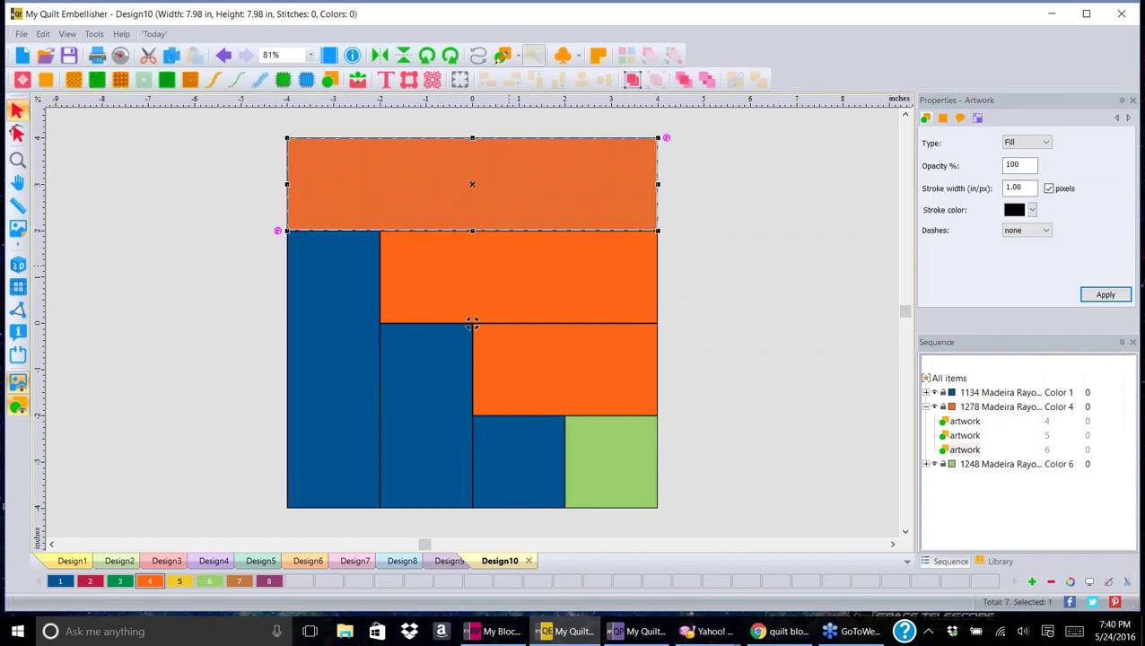
shift+click(512, 266)
shift+click(588, 367)
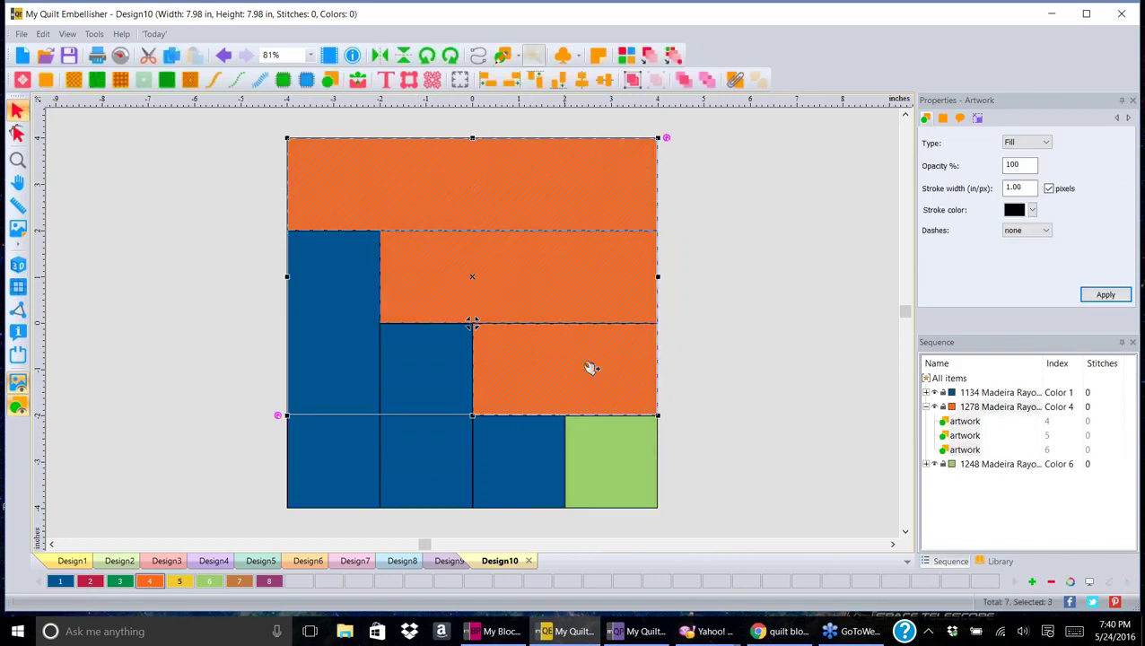
click(74, 79)
drag(831, 161, 849, 304)
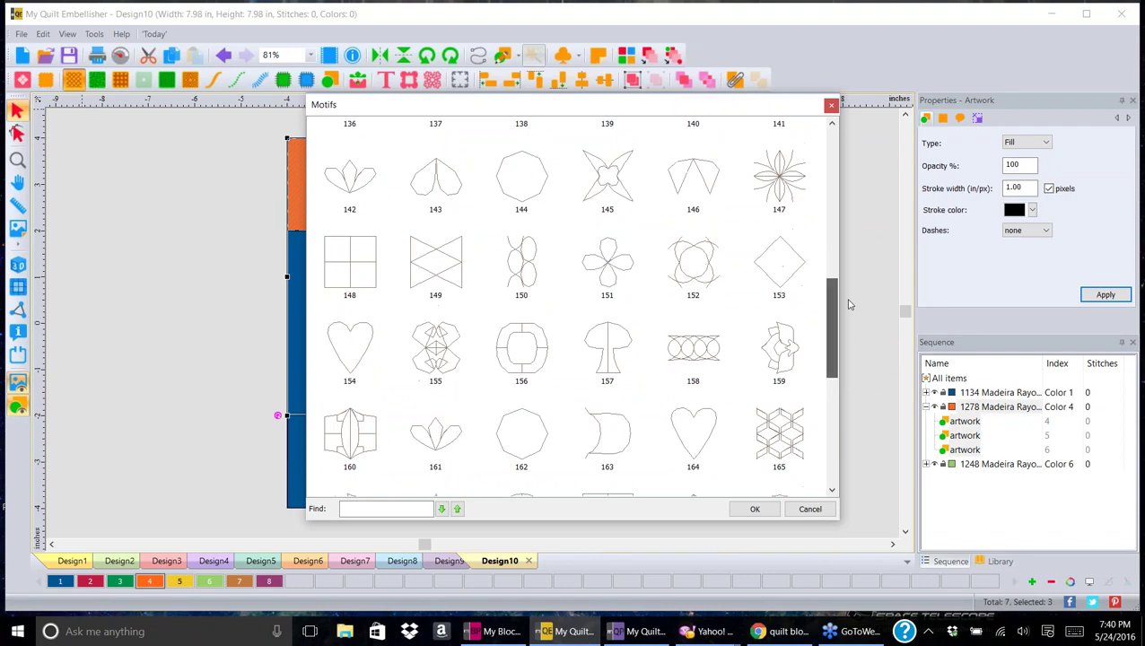
click(607, 262)
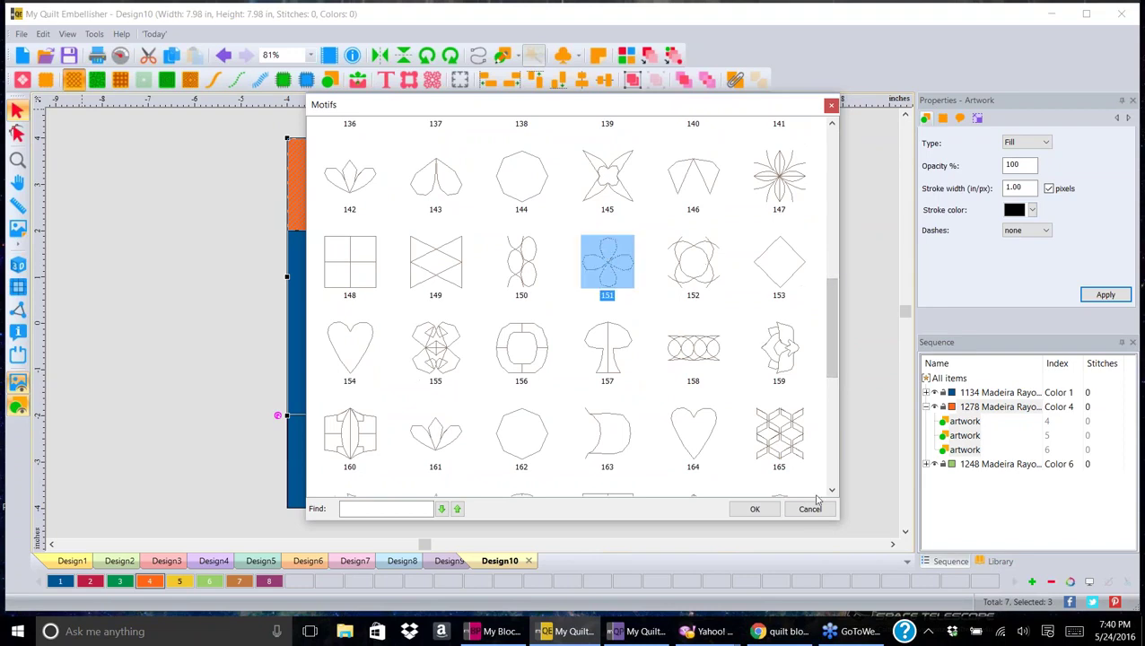
click(758, 510)
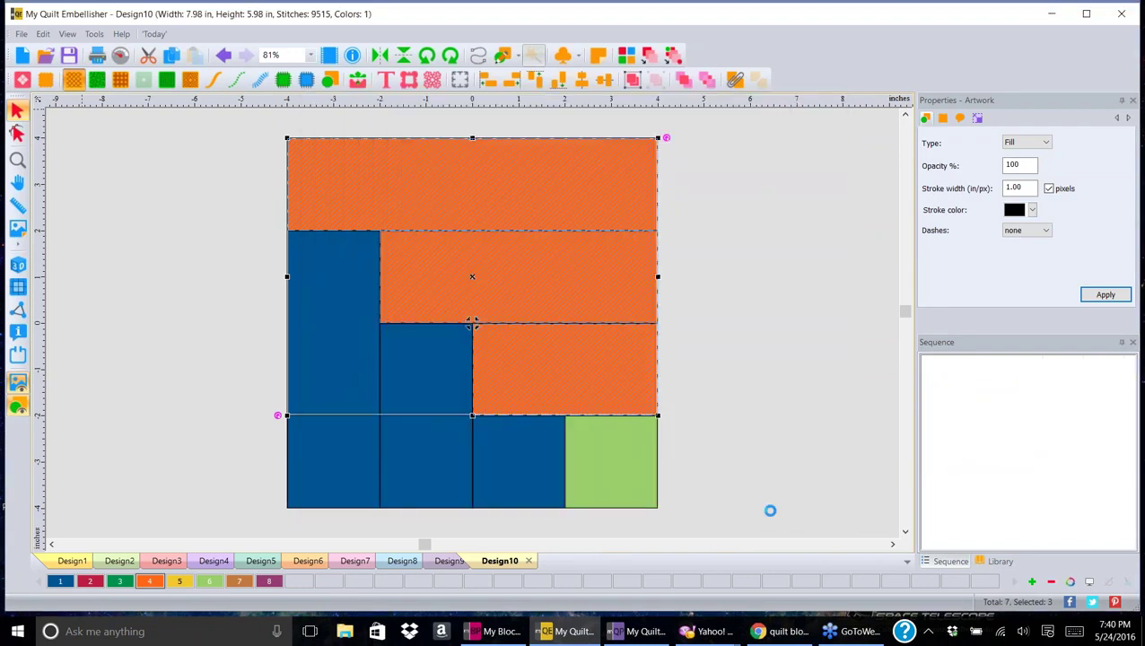
click(745, 352)
- Convert the three blue artwork patches to a contour fill
click(344, 307)
shift+click(407, 372)
shift+click(507, 446)
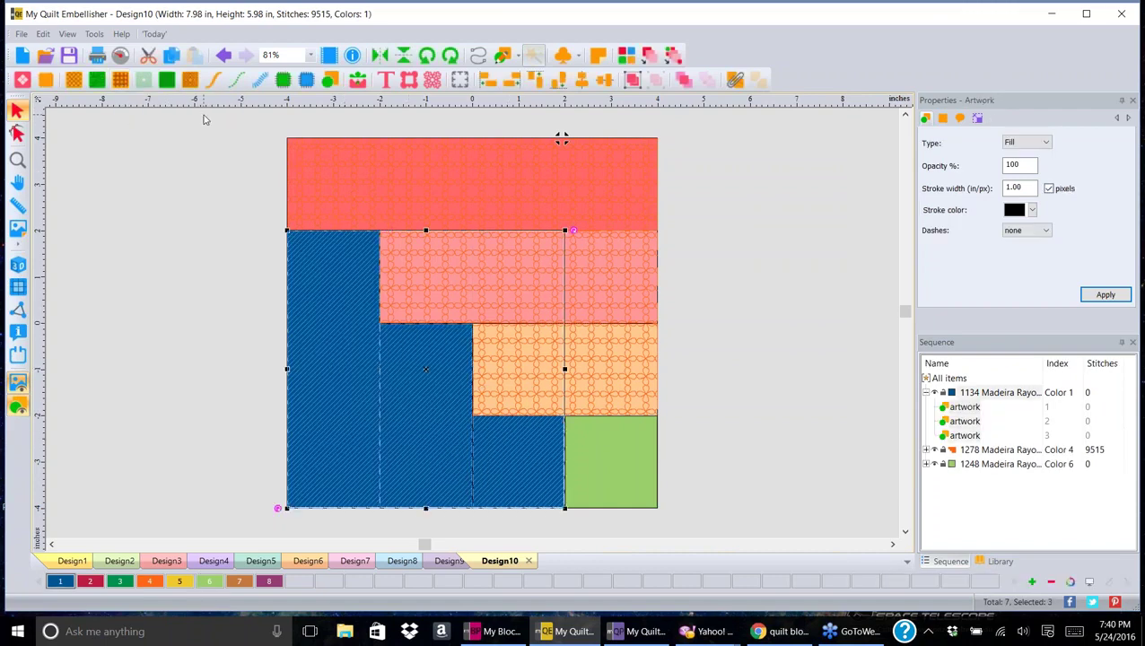
click(166, 80)
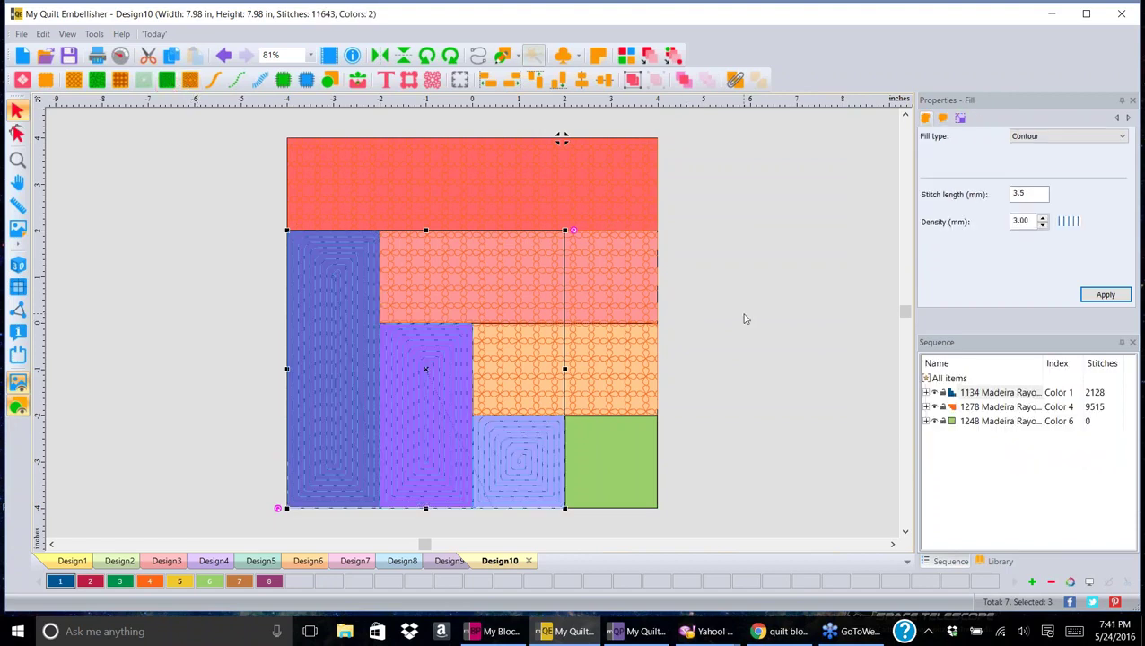
- Convert the green corner square to a shape fill using circle shape 100
click(626, 478)
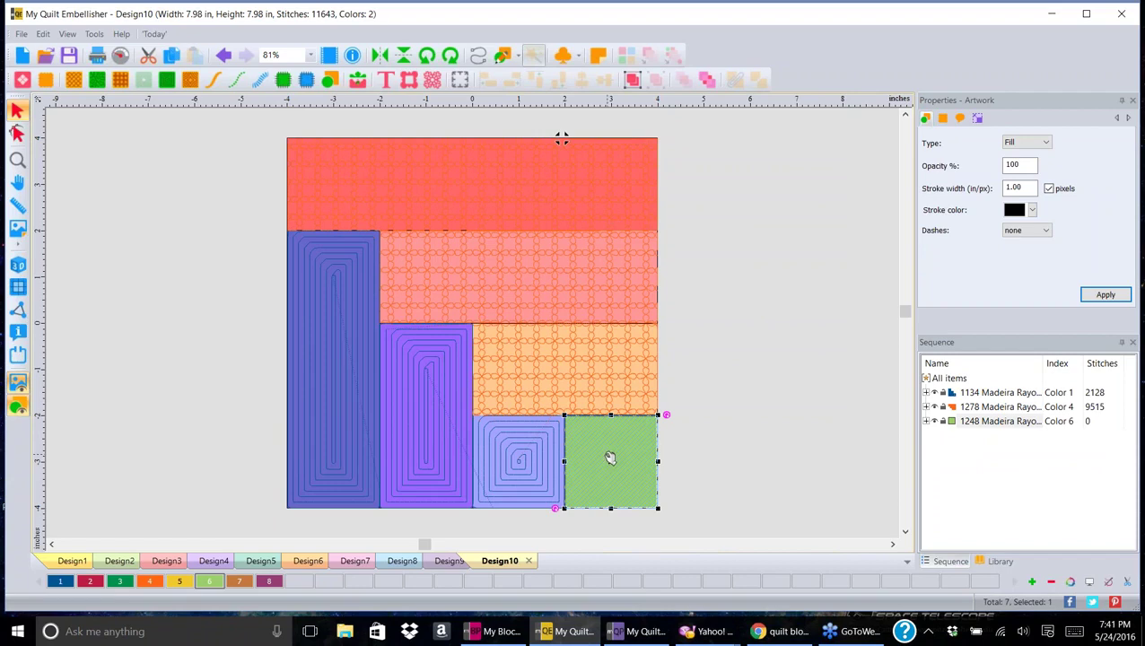
click(190, 80)
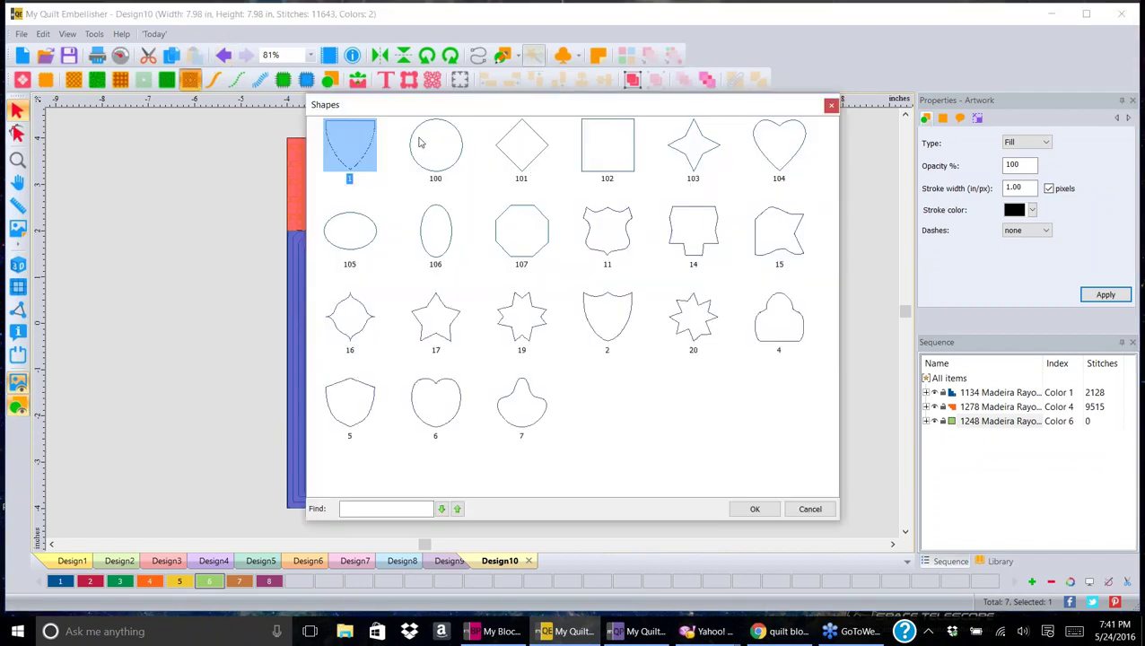
click(422, 144)
click(755, 508)
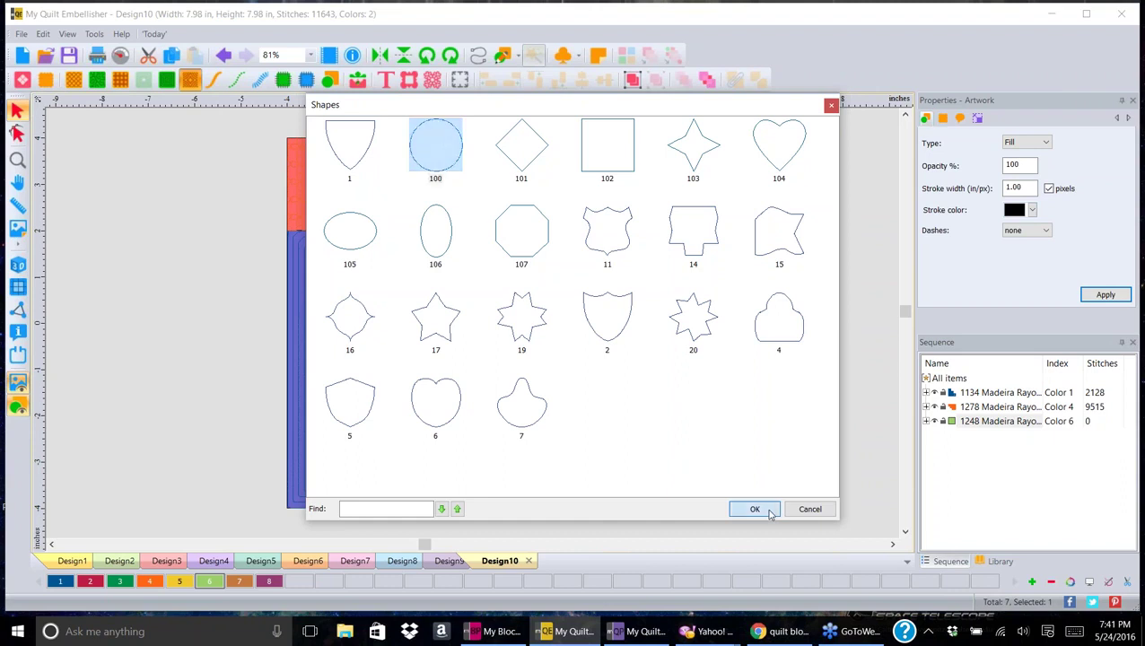
click(747, 340)
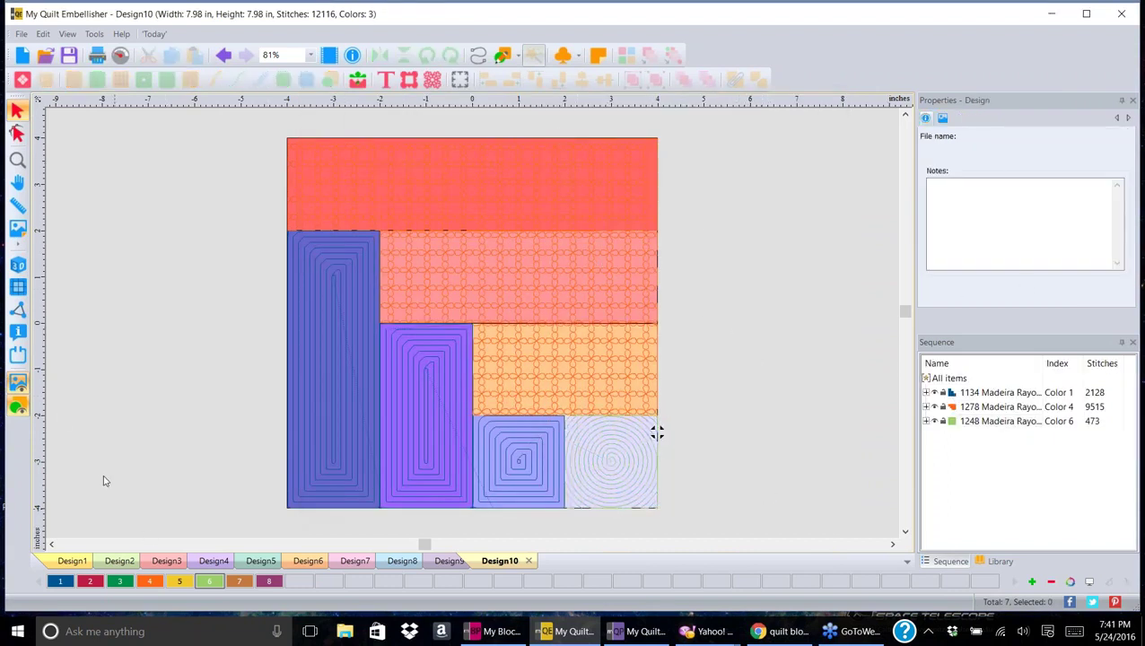
- Check the stitching with the backdrop hidden, restore the backdrop, and lighten it slightly
click(16, 384)
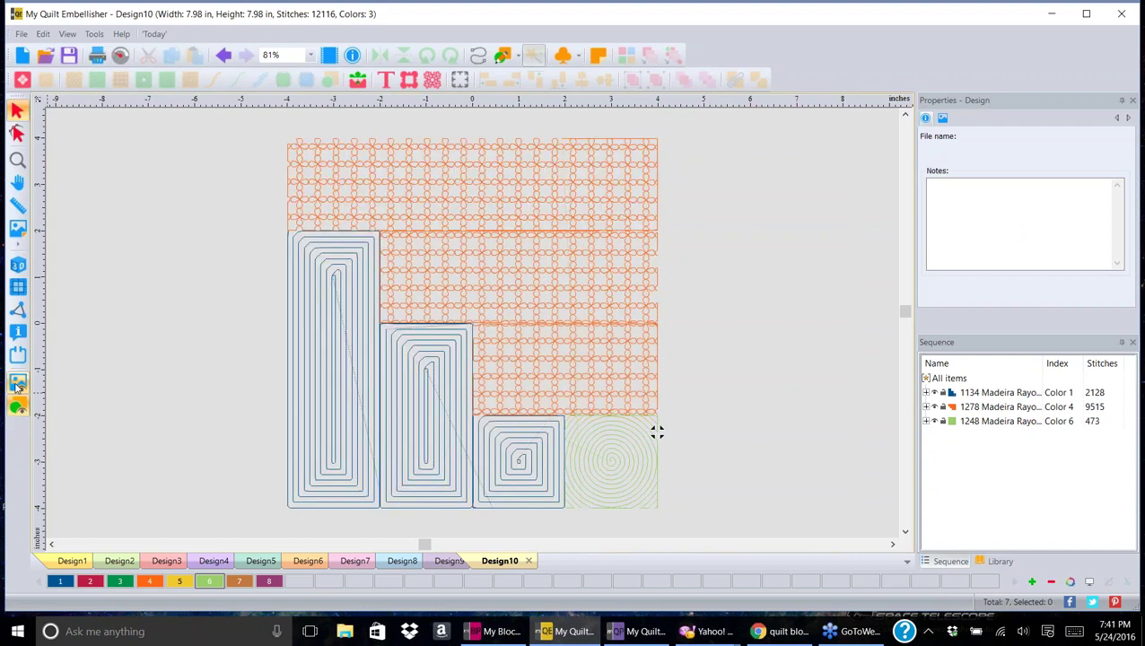
click(16, 384)
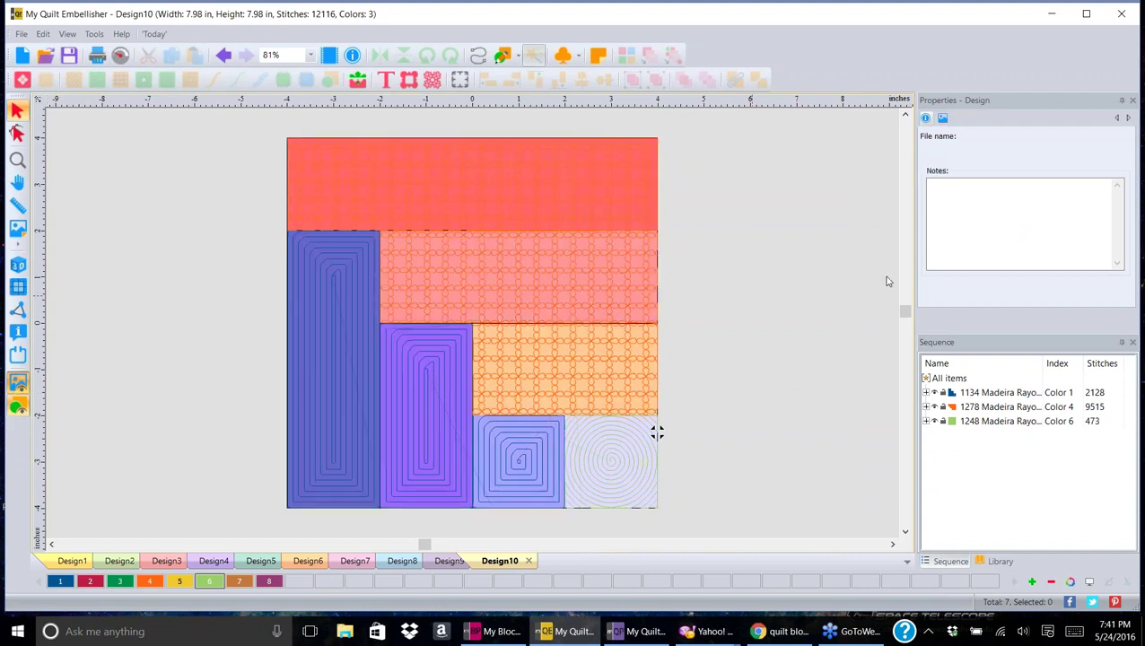
click(17, 228)
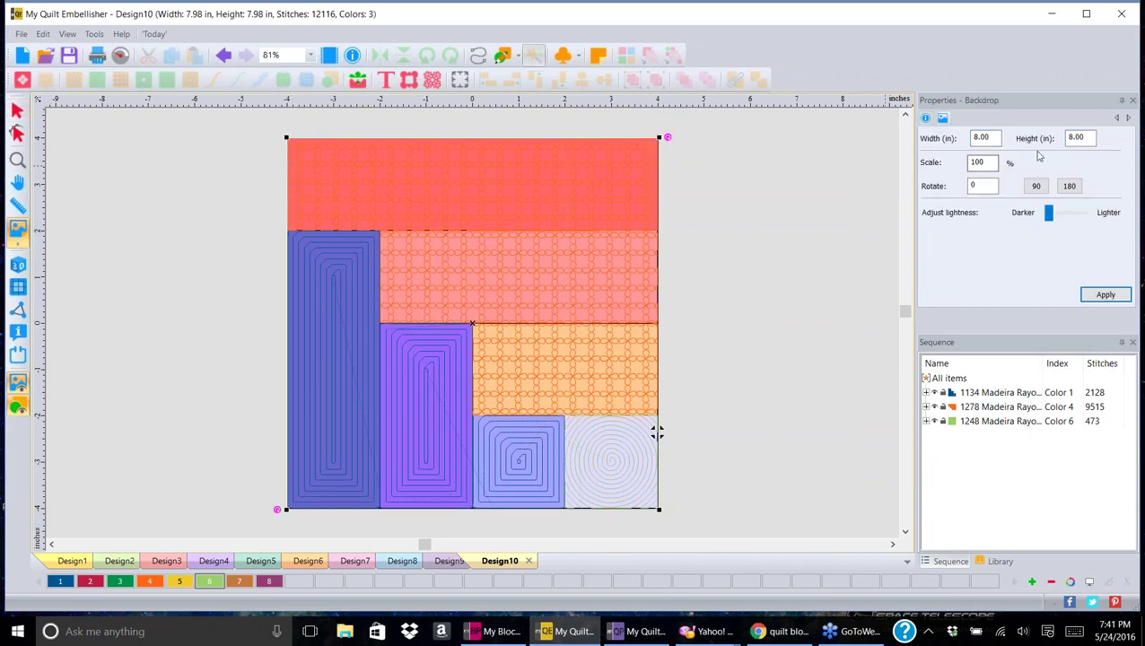
drag(1063, 220, 1068, 218)
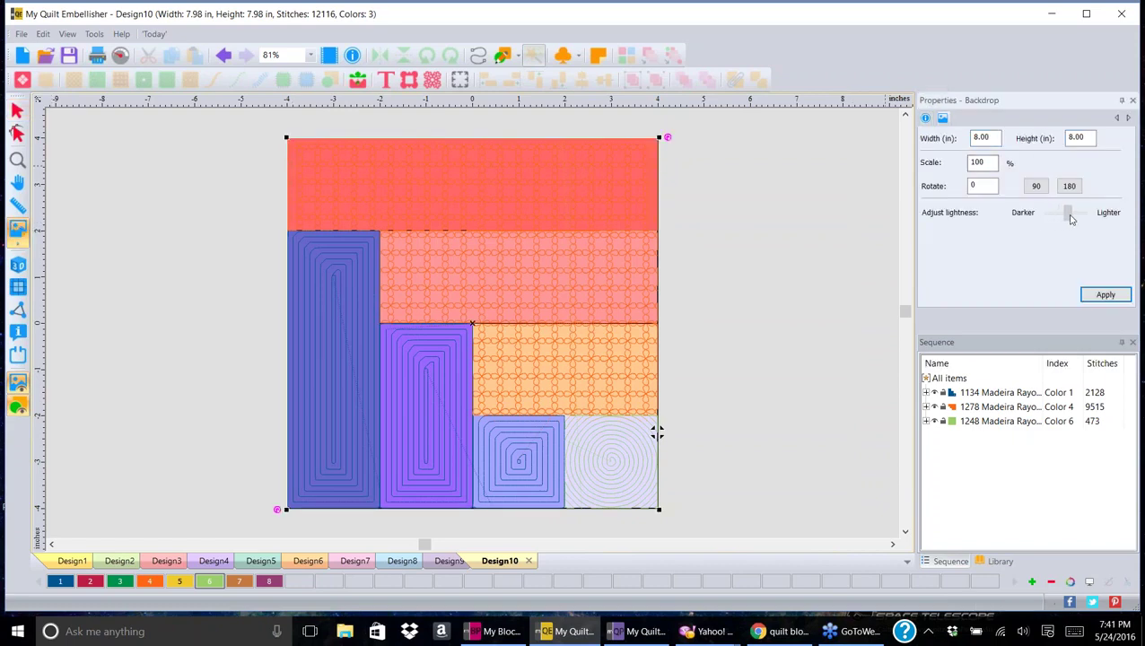
click(1106, 296)
click(1107, 297)
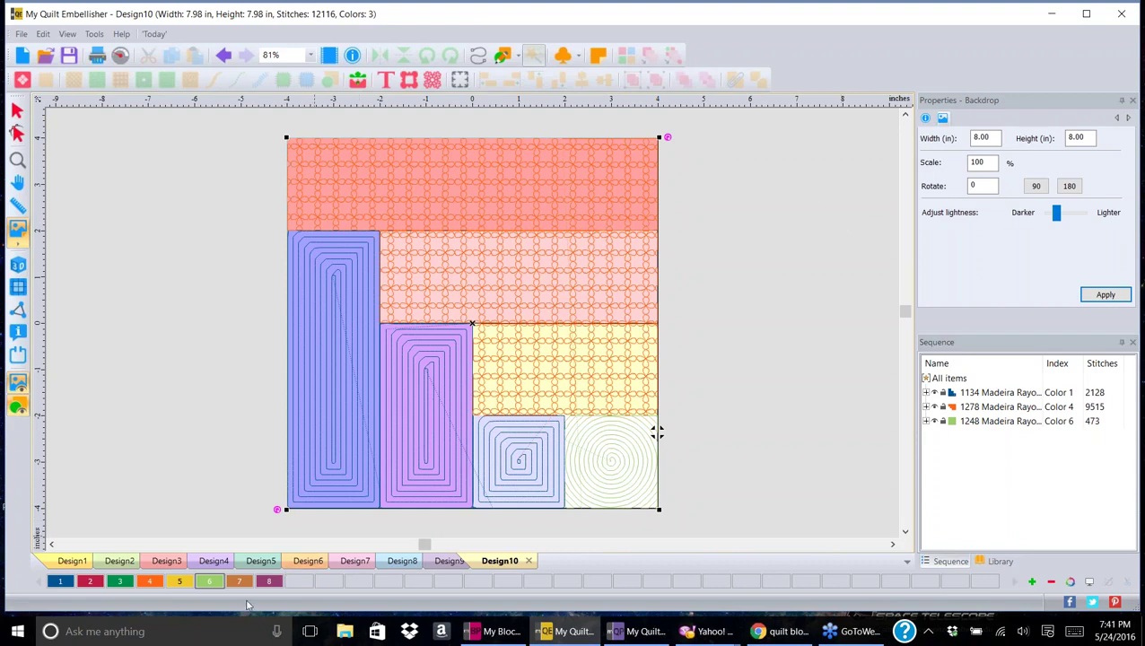
- In Design9, edit the tie knot applique's outline and convert its upper-right corner point to Smooth
click(451, 563)
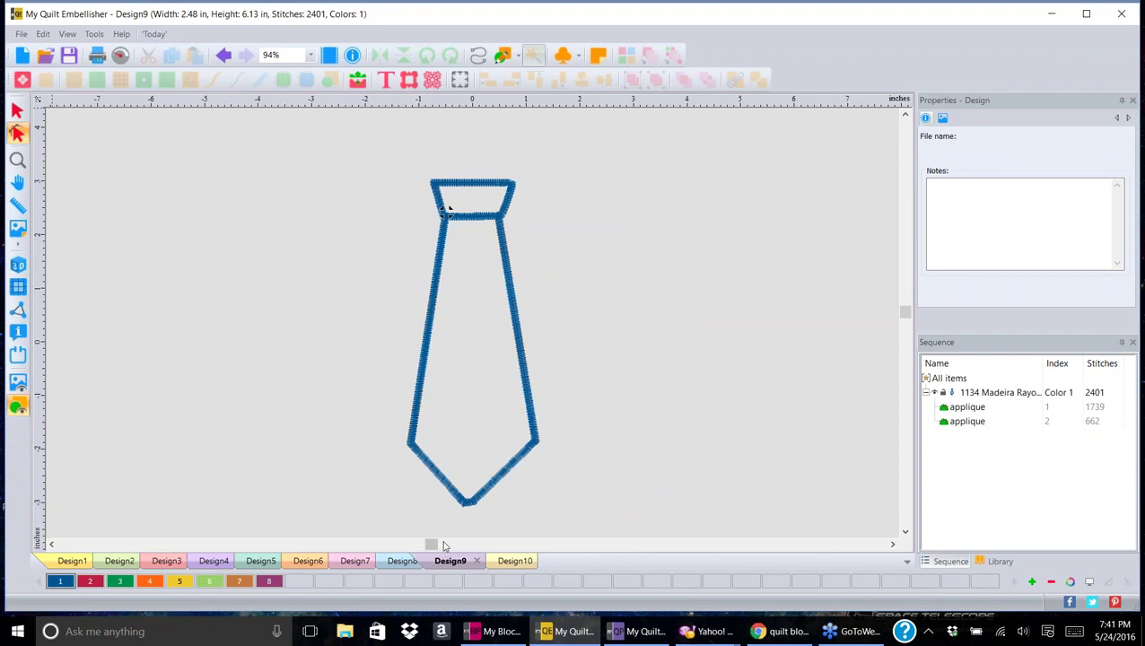
key(z)
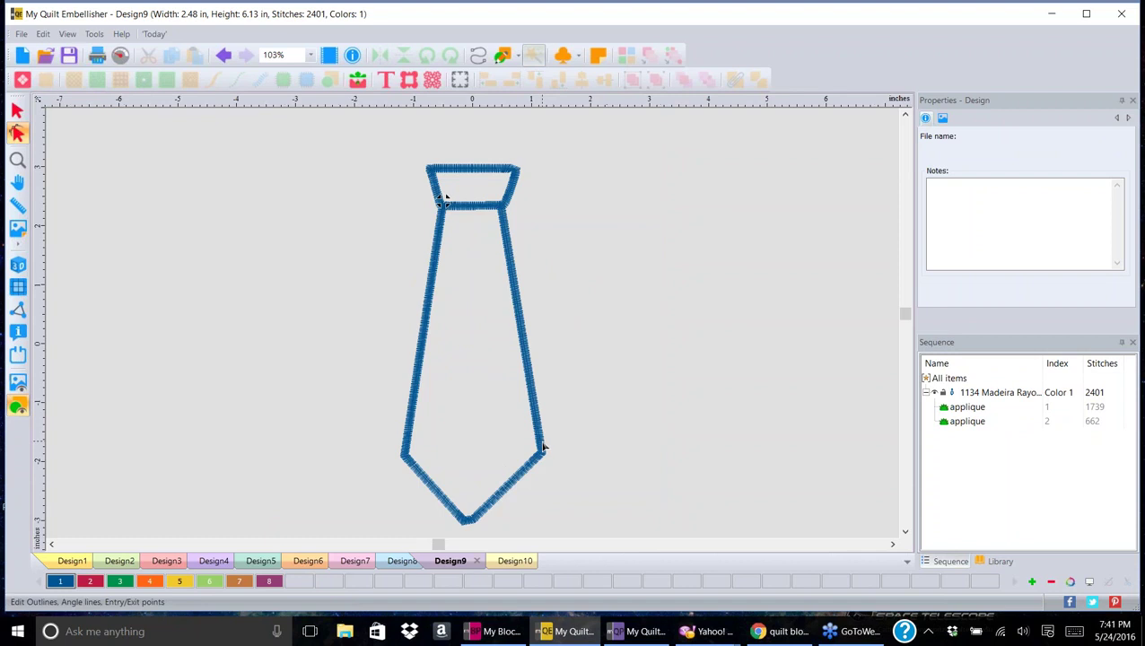
click(905, 115)
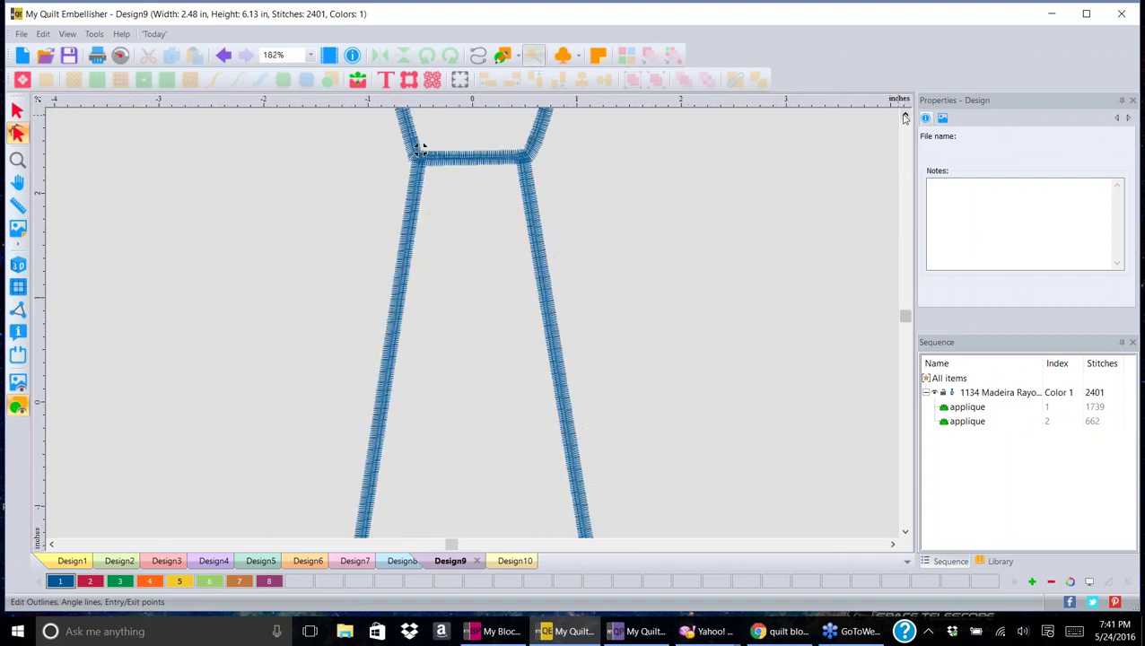
key(z)
click(905, 116)
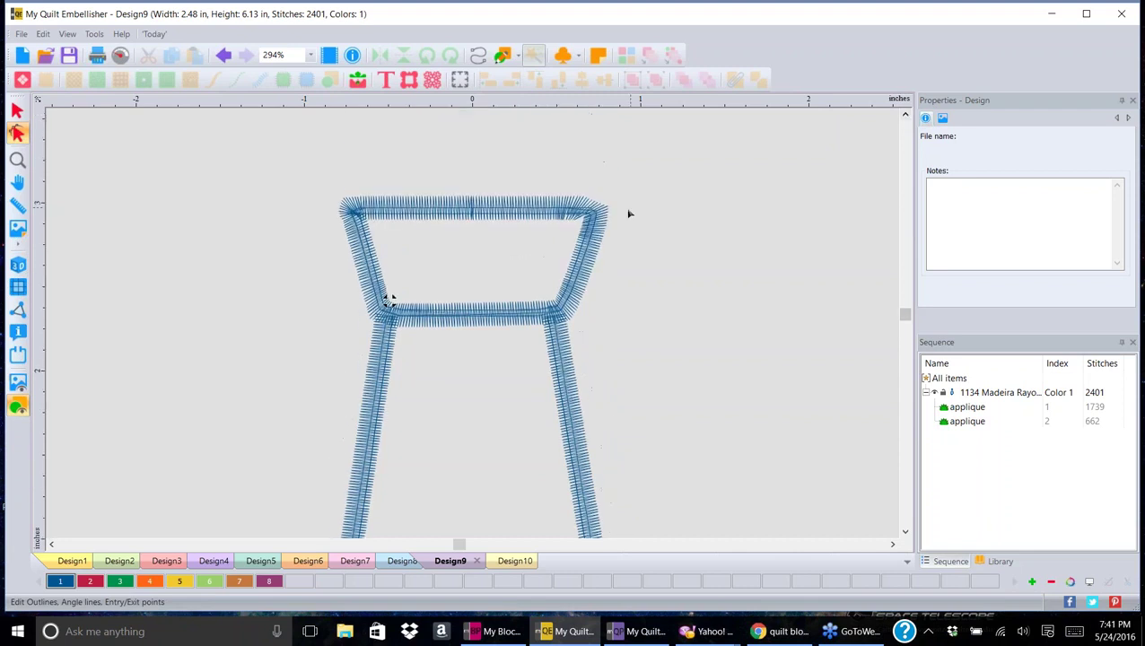
click(389, 298)
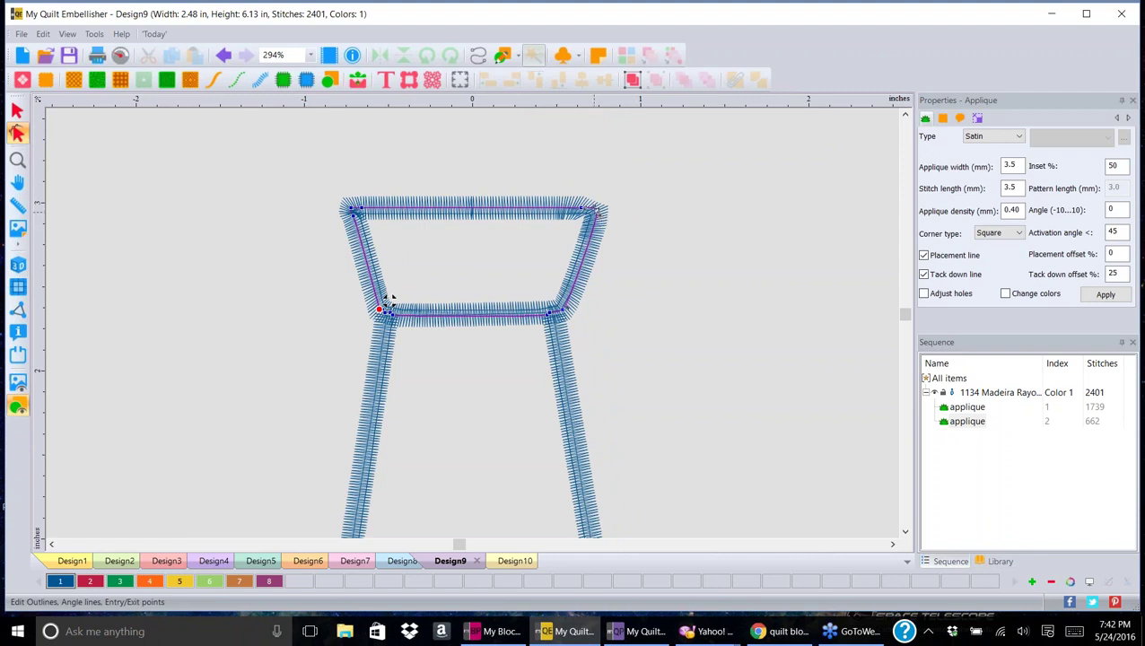
right_click(598, 216)
key(Escape)
right_click(596, 213)
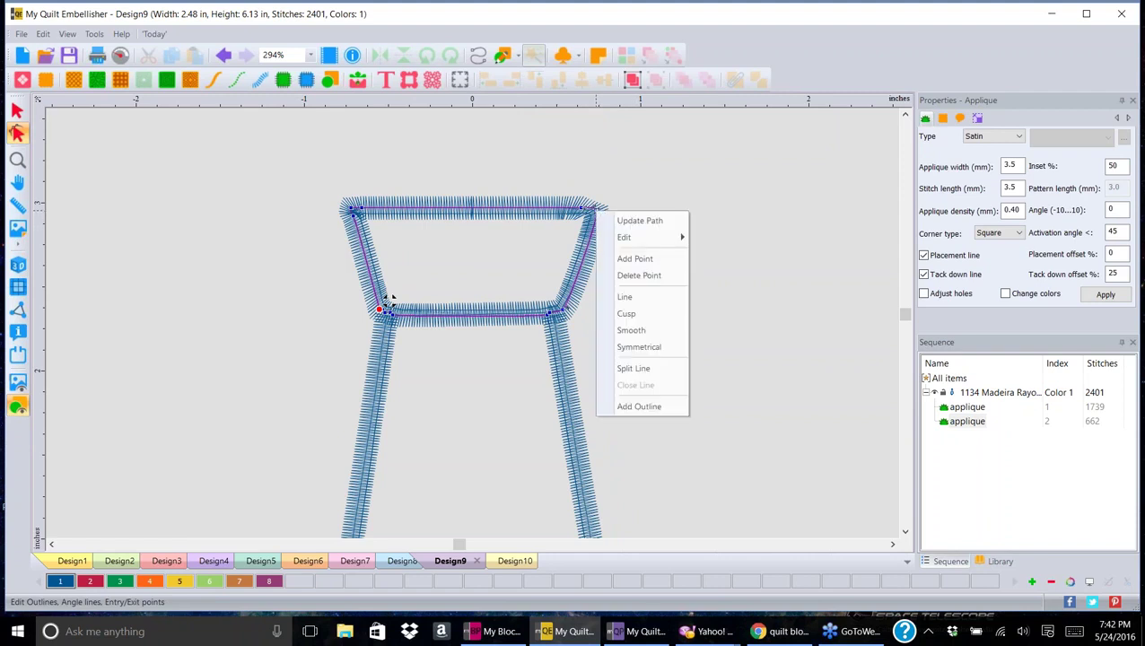
click(662, 334)
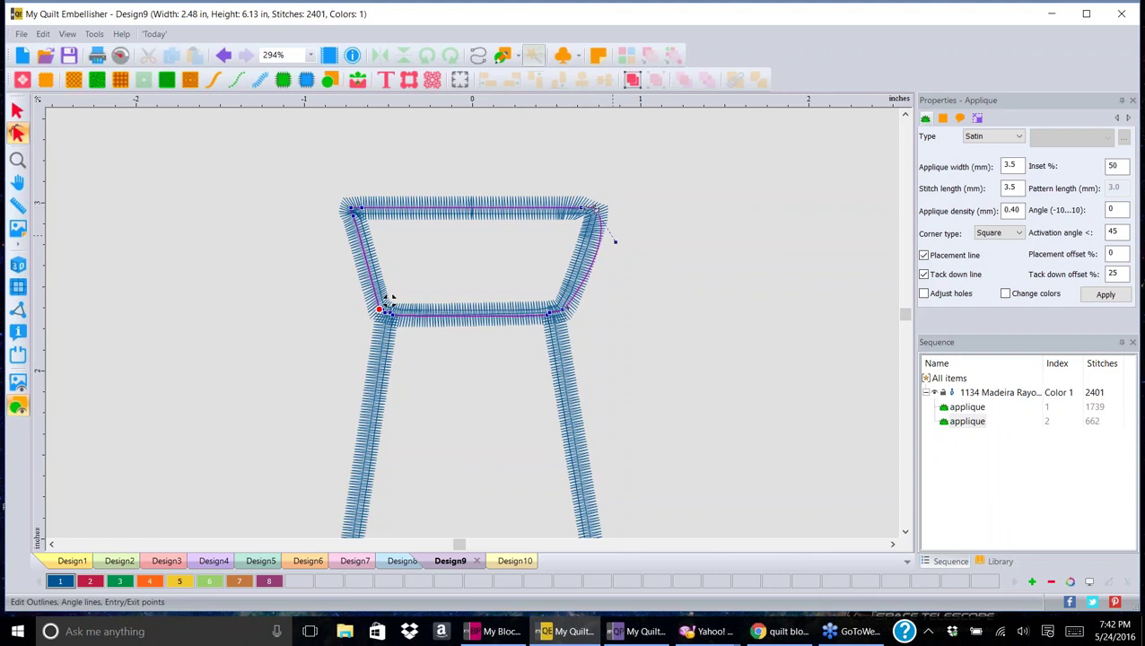
- Adjust the curve handle at the knot's upper-right corner and delete the neighbouring outline point on the top edge
drag(631, 269, 583, 199)
right_click(582, 210)
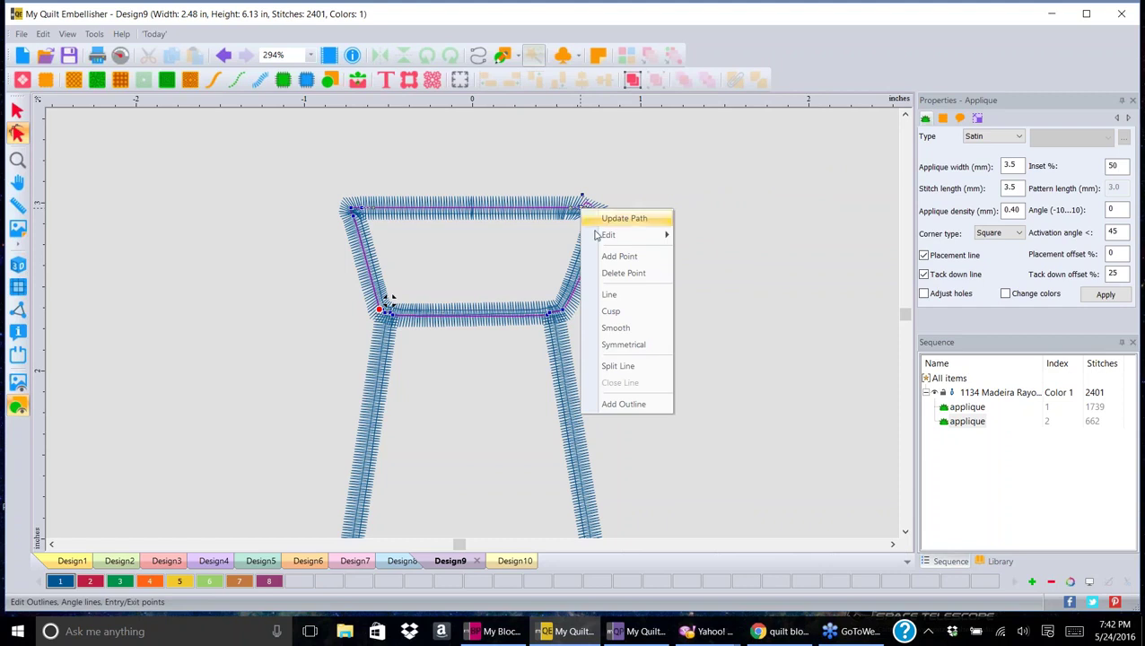
click(634, 274)
click(673, 236)
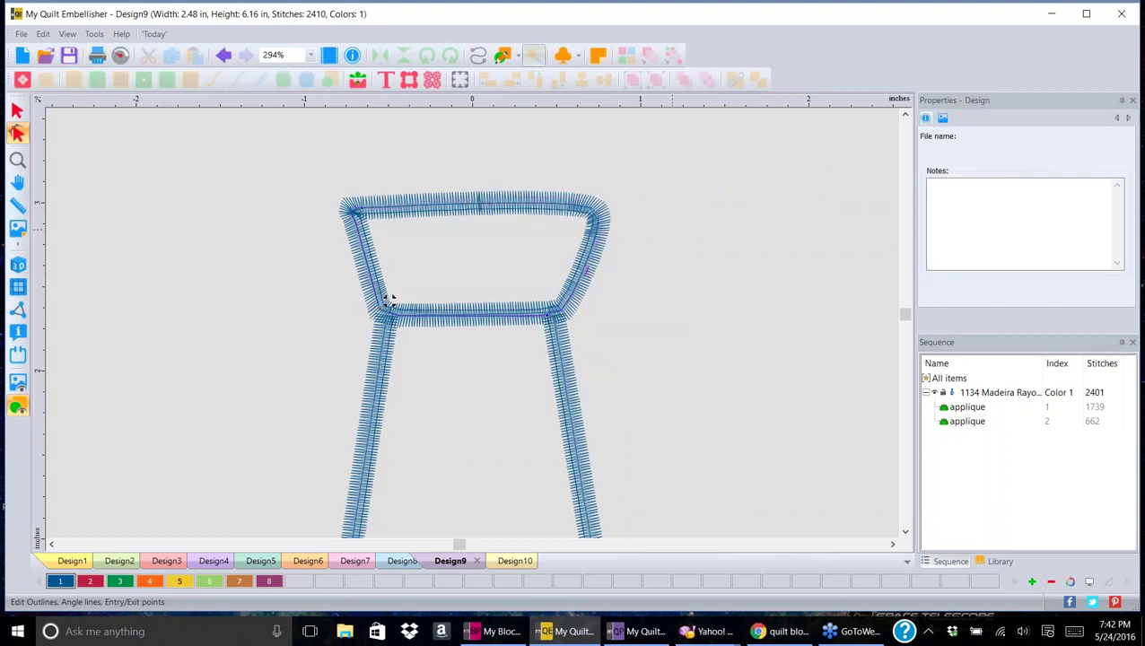
- Examine the point-editing options for the upper-left corner of the knot's outline
click(355, 214)
drag(350, 209, 354, 209)
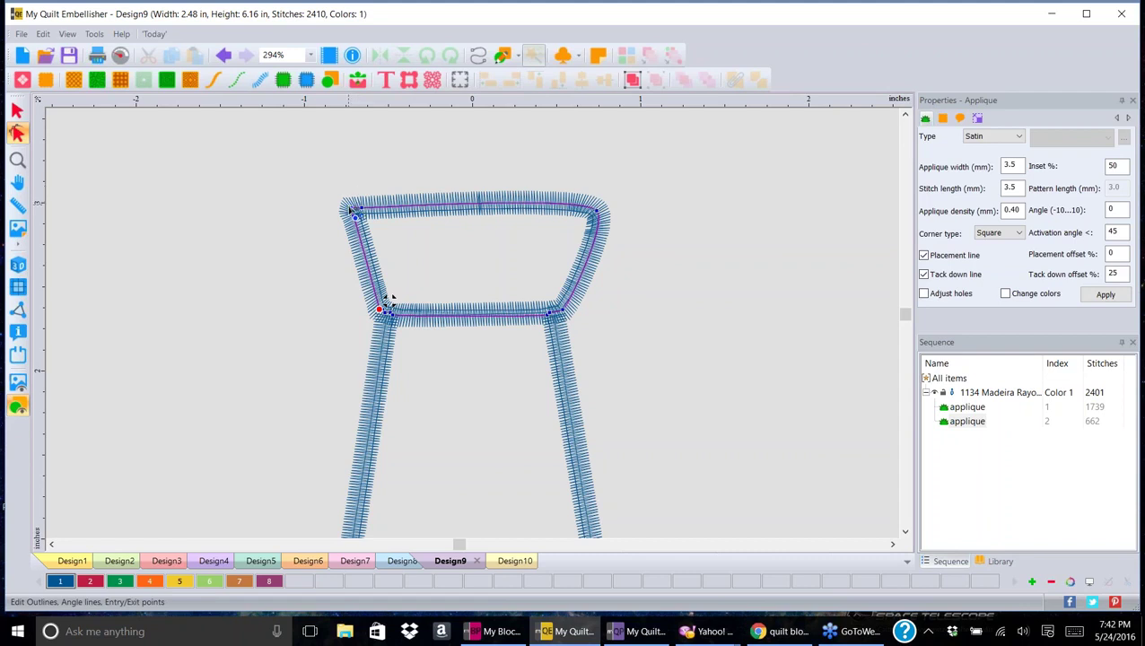
right_click(350, 208)
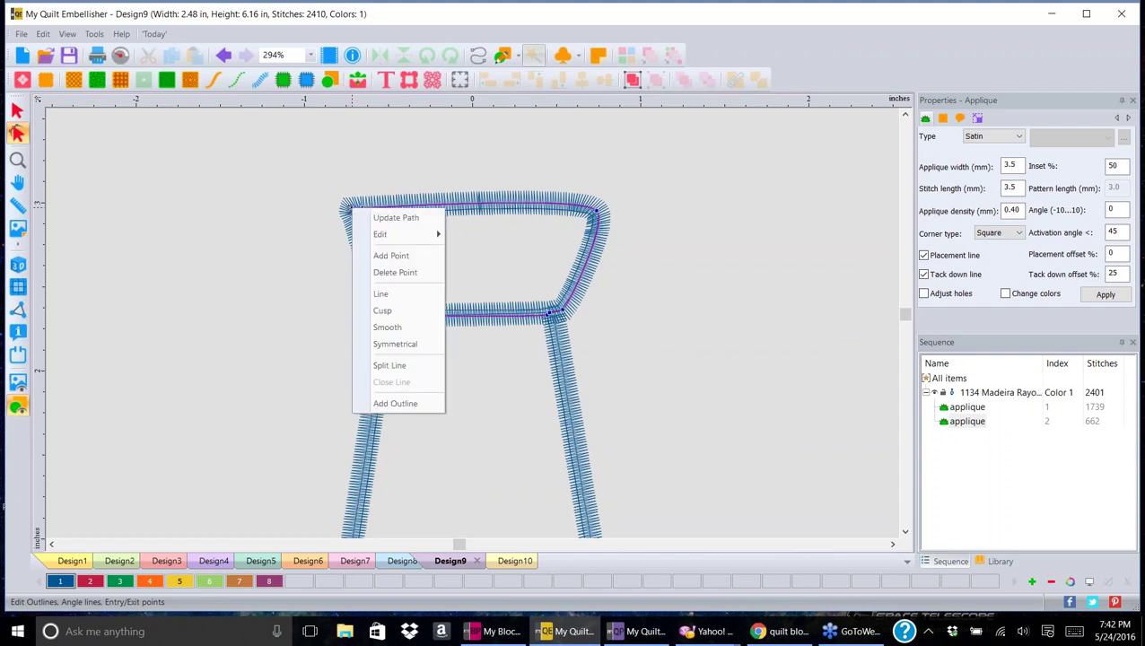
mouse_move(421, 235)
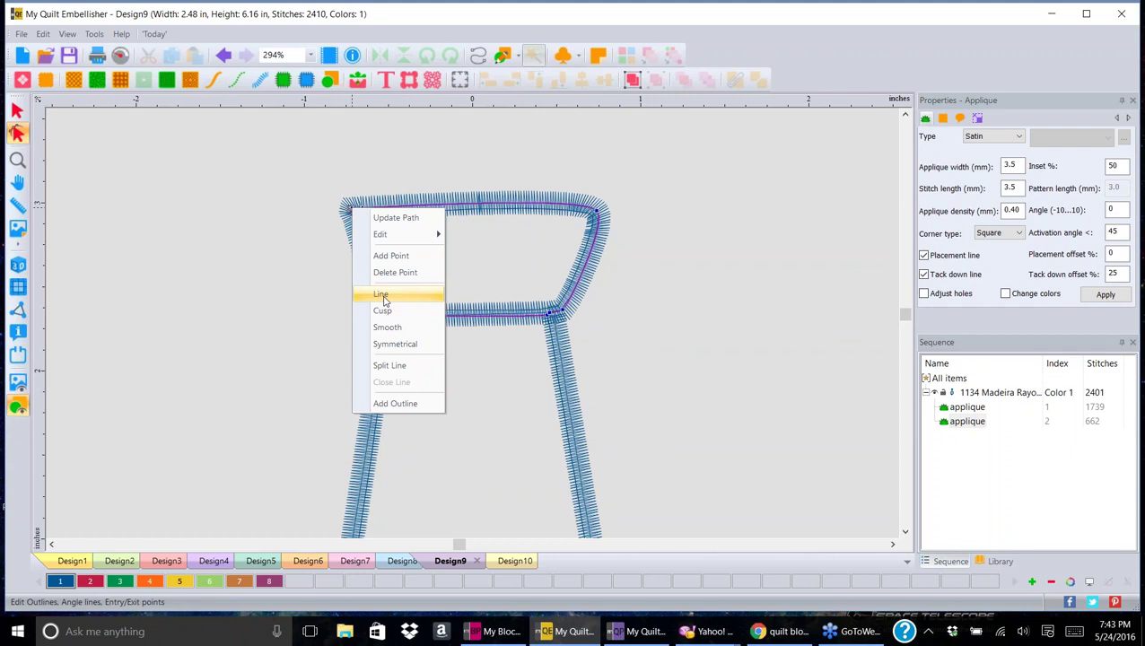
click(744, 255)
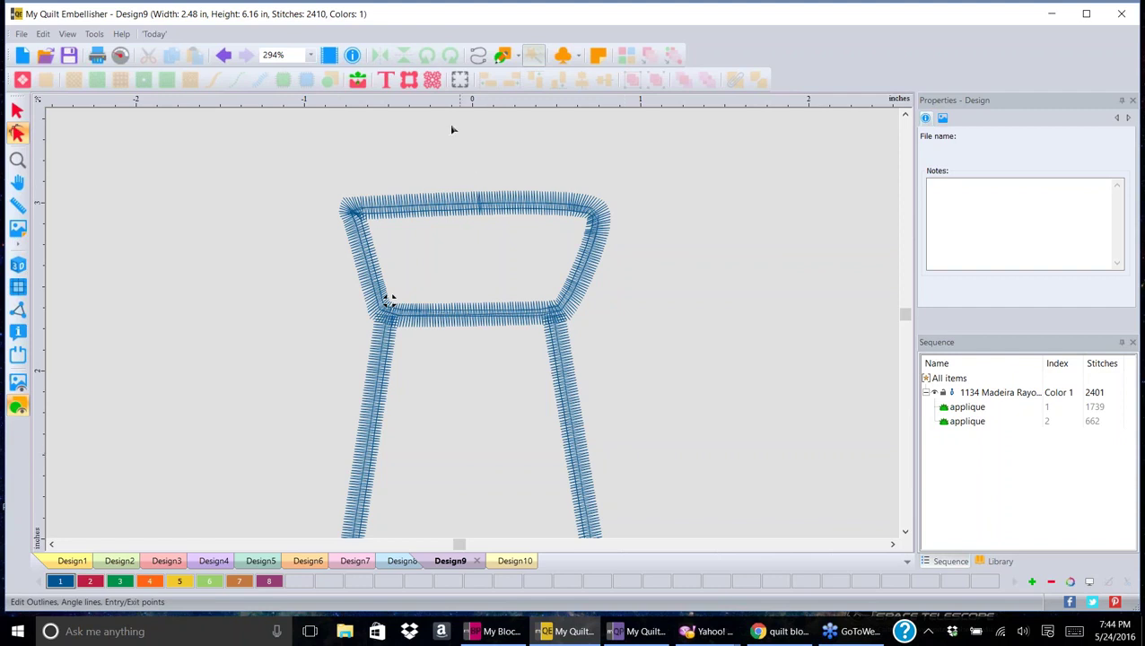
click(518, 213)
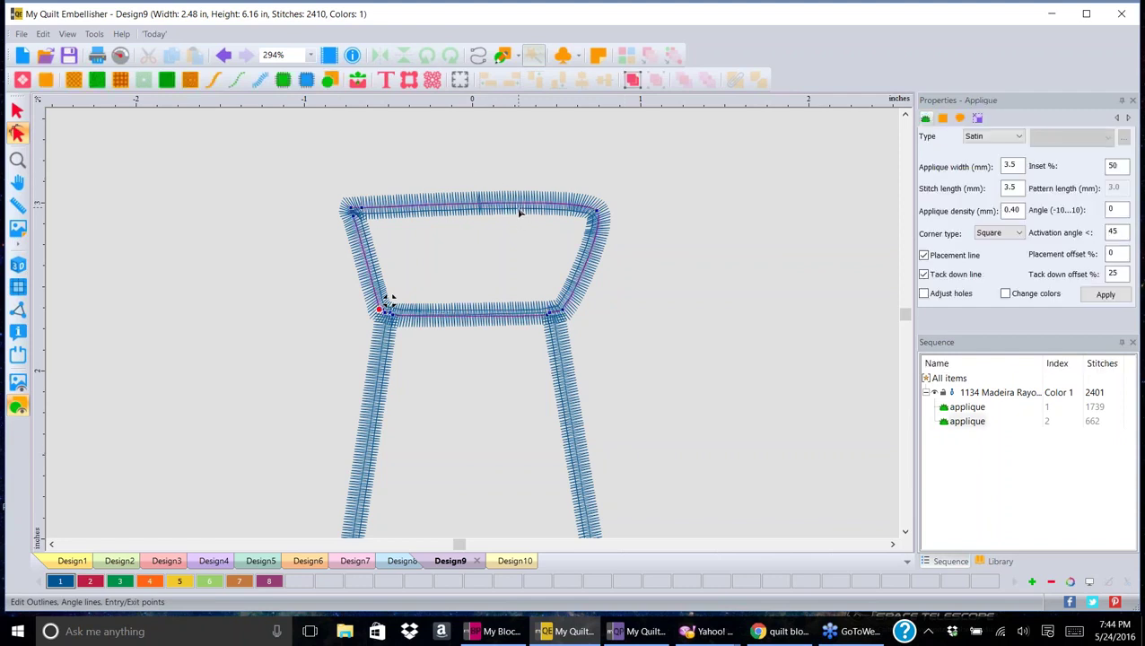
click(708, 386)
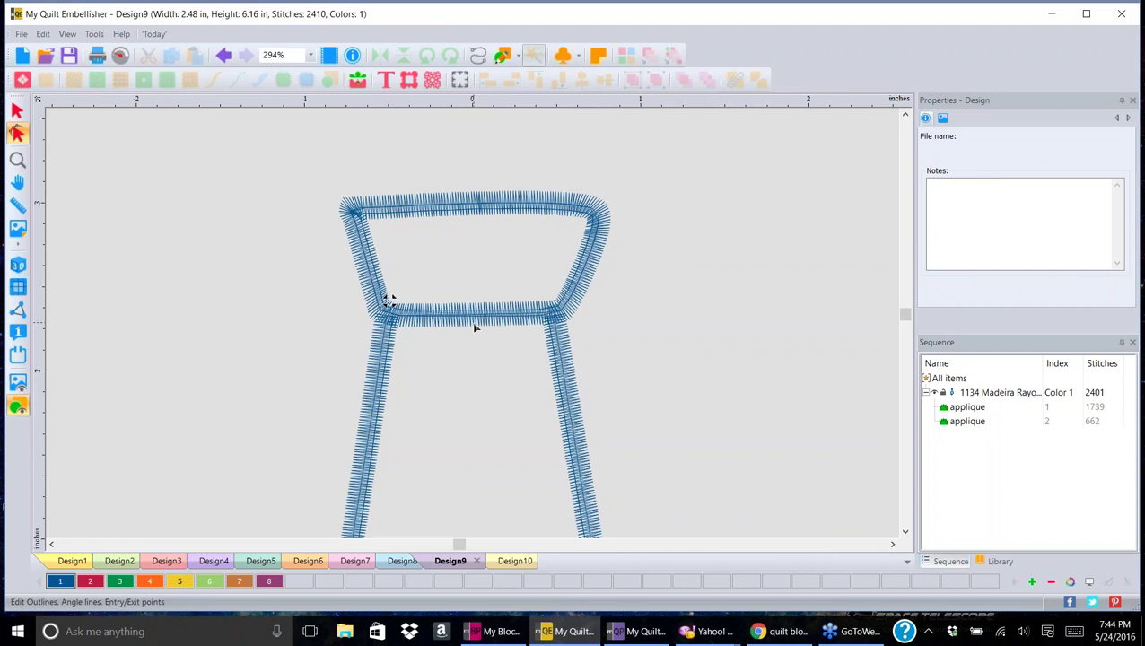
- Duplicate both tie applique pieces and place the copy to the right of the original tie
scroll(342, 143, down, 1)
scroll(290, 188, down, 6)
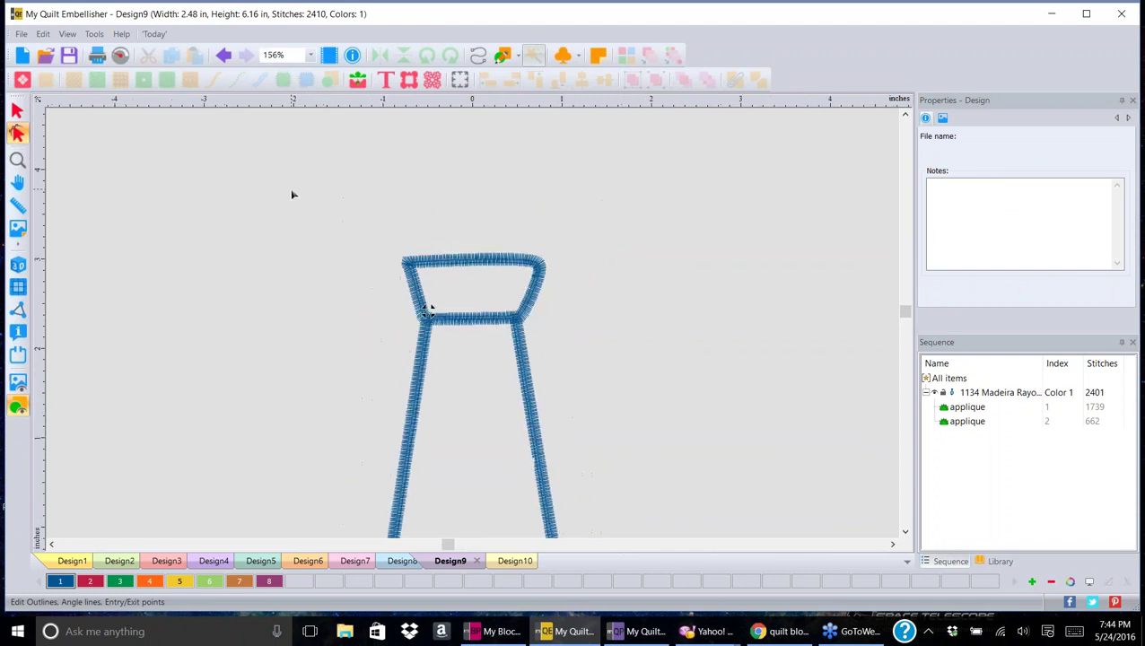
click(905, 535)
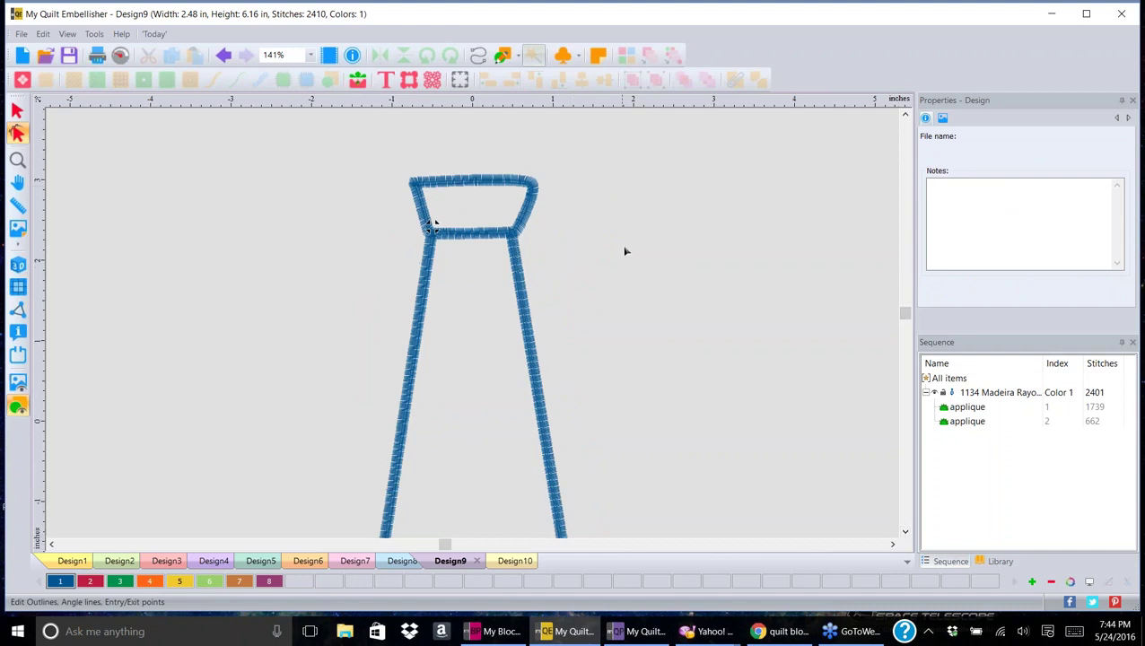
click(16, 110)
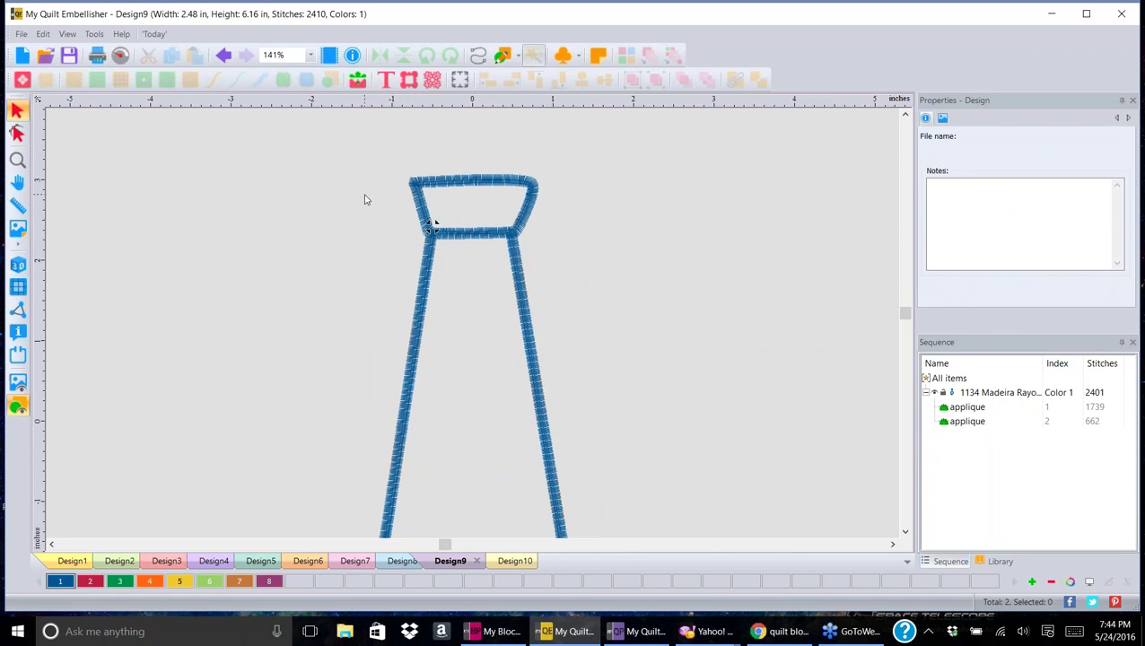
click(432, 225)
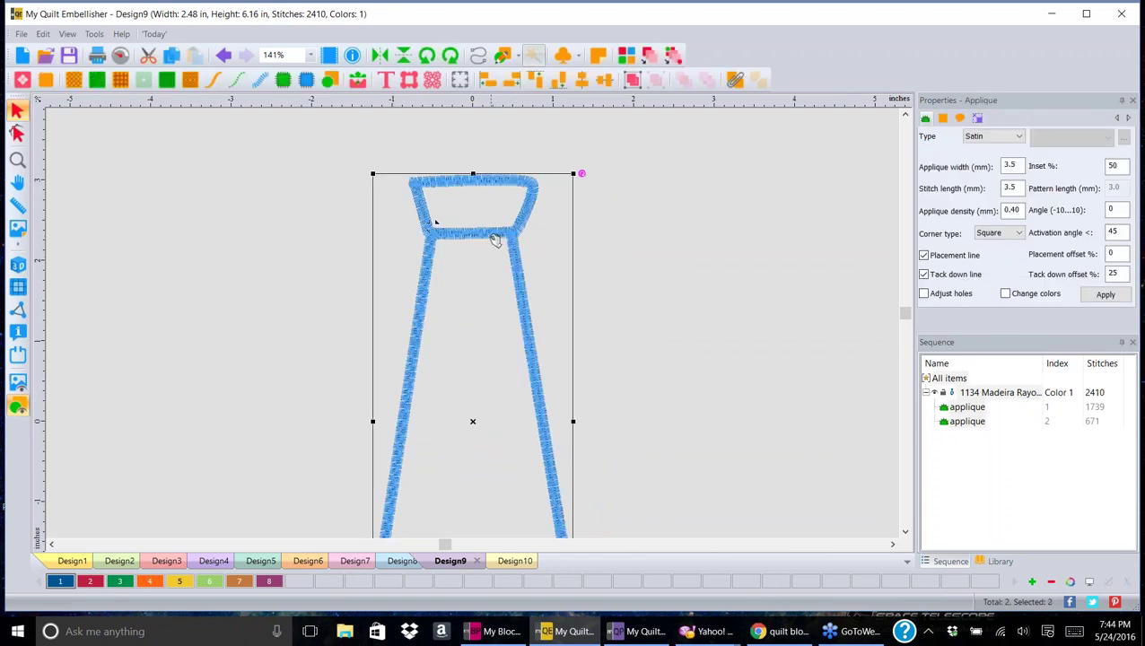
right_click(461, 237)
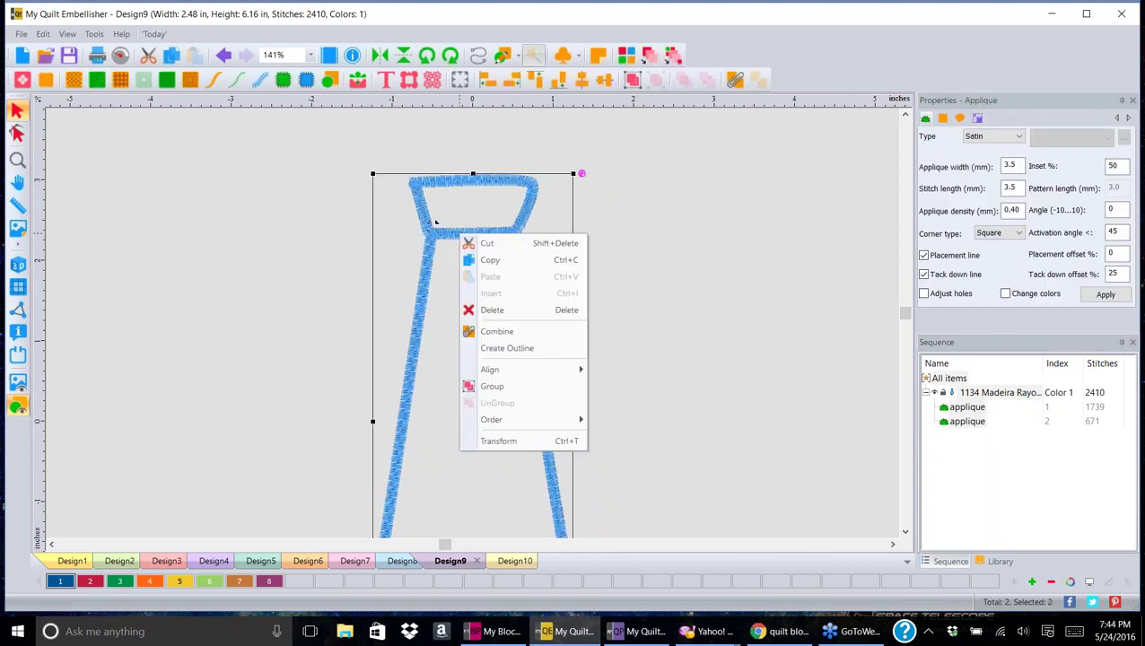
click(532, 262)
right_click(469, 235)
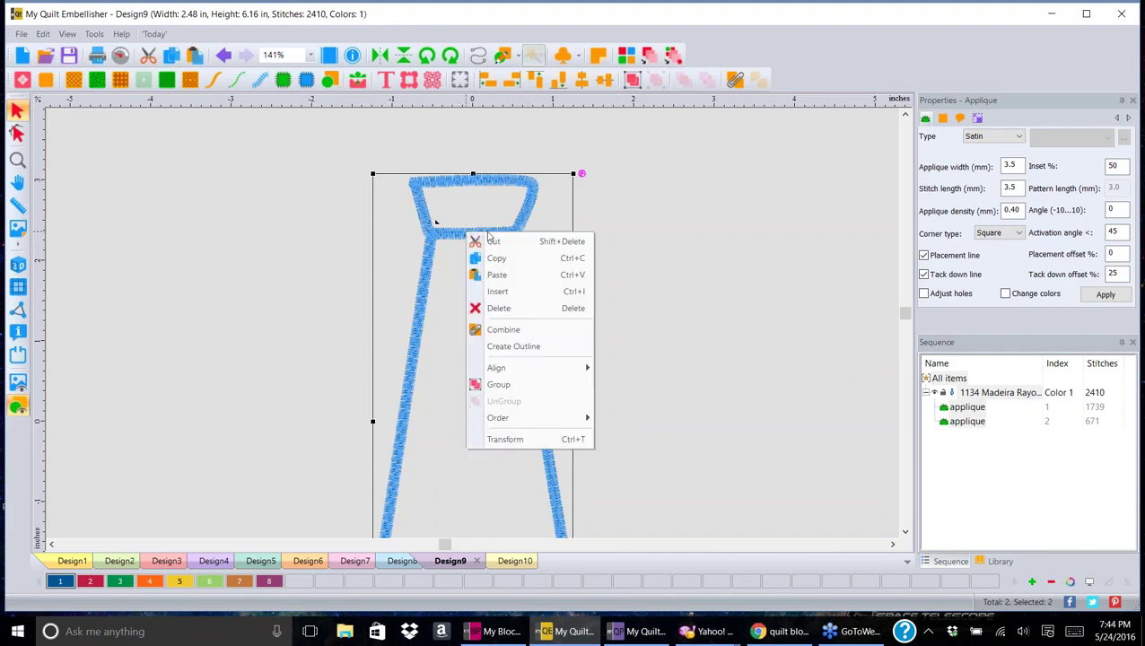
click(521, 271)
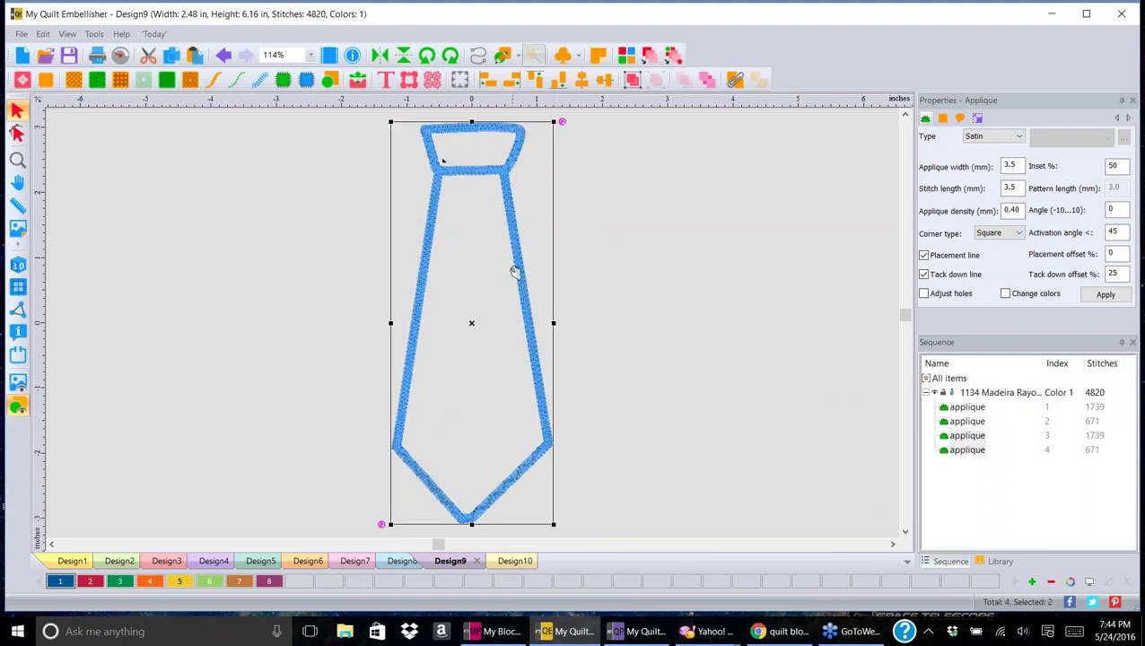
drag(436, 166, 439, 164)
drag(533, 193, 653, 195)
- Convert both pieces of the duplicate tie to artwork and clear the selection
right_click(653, 203)
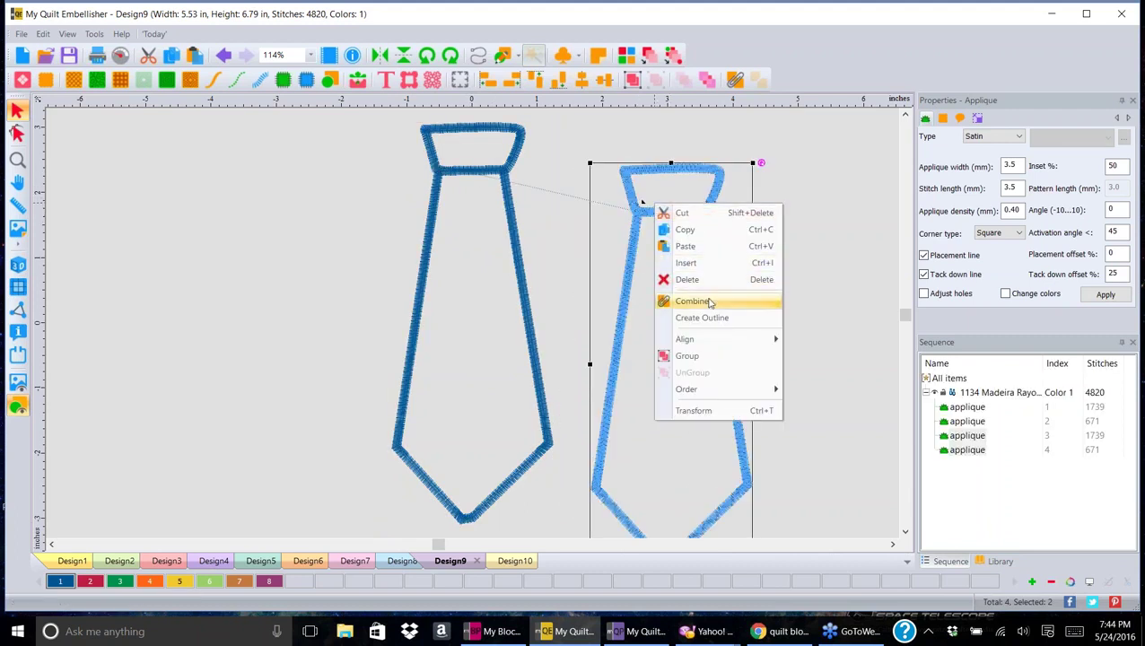
click(710, 186)
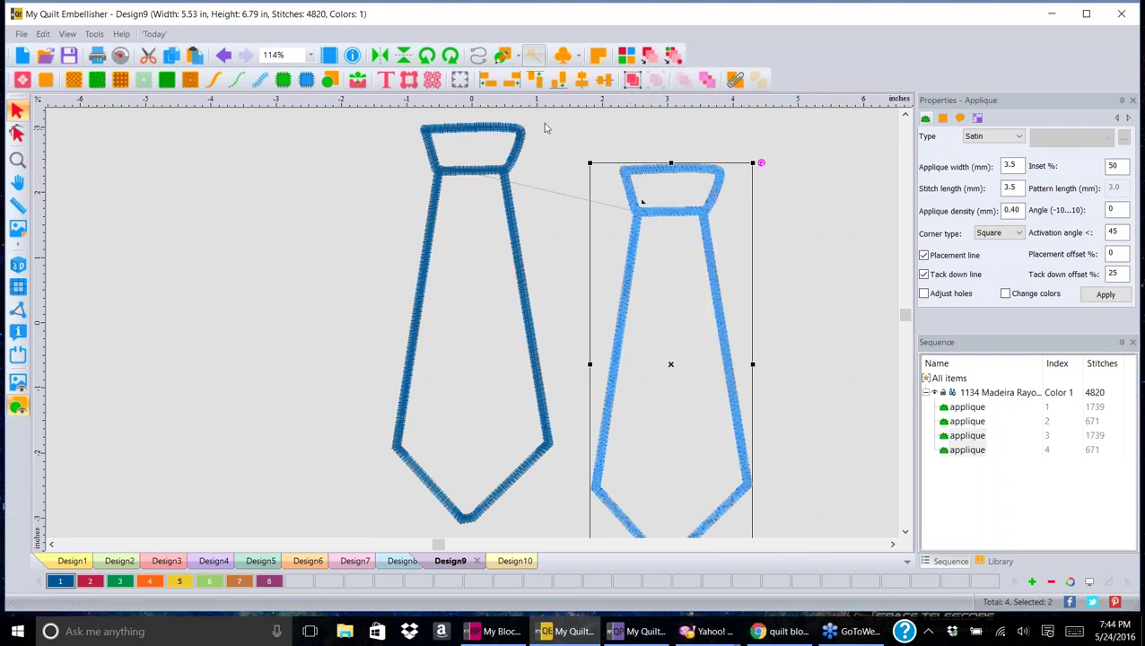
click(331, 82)
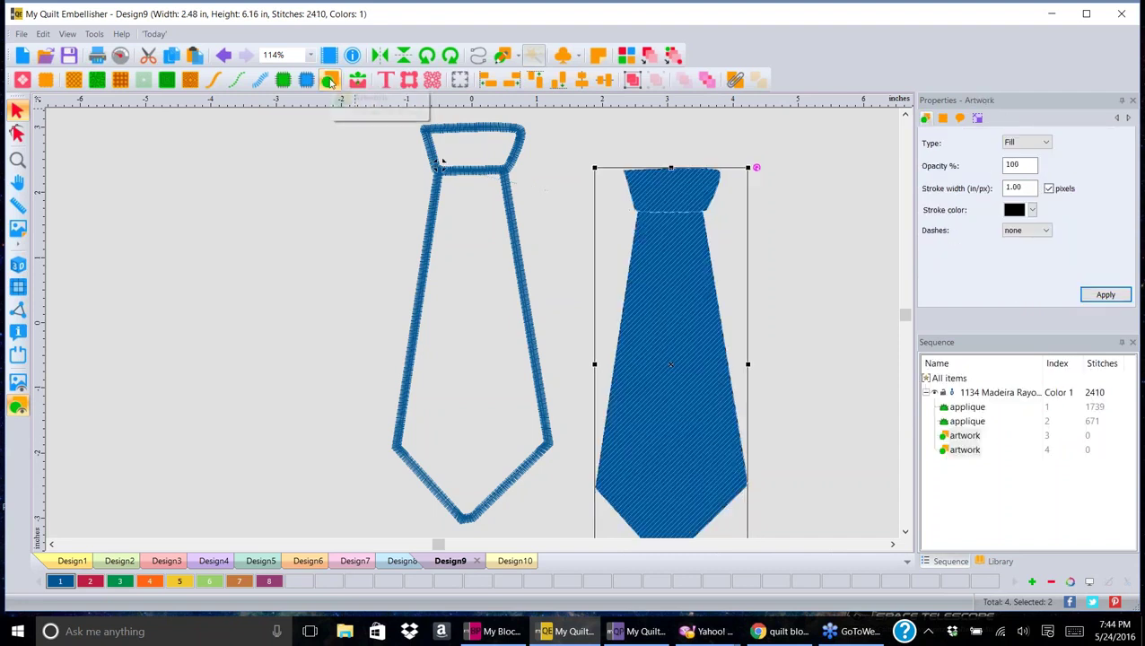
click(754, 237)
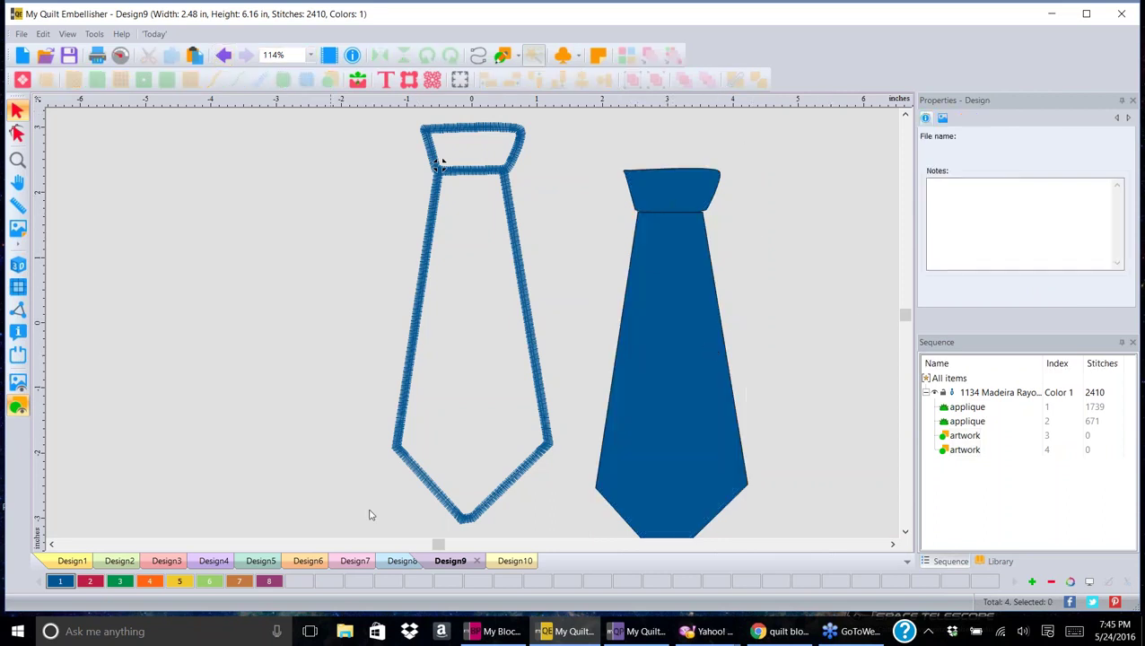
- Review the file types available for exporting artwork and close the export dialog without saving
click(21, 34)
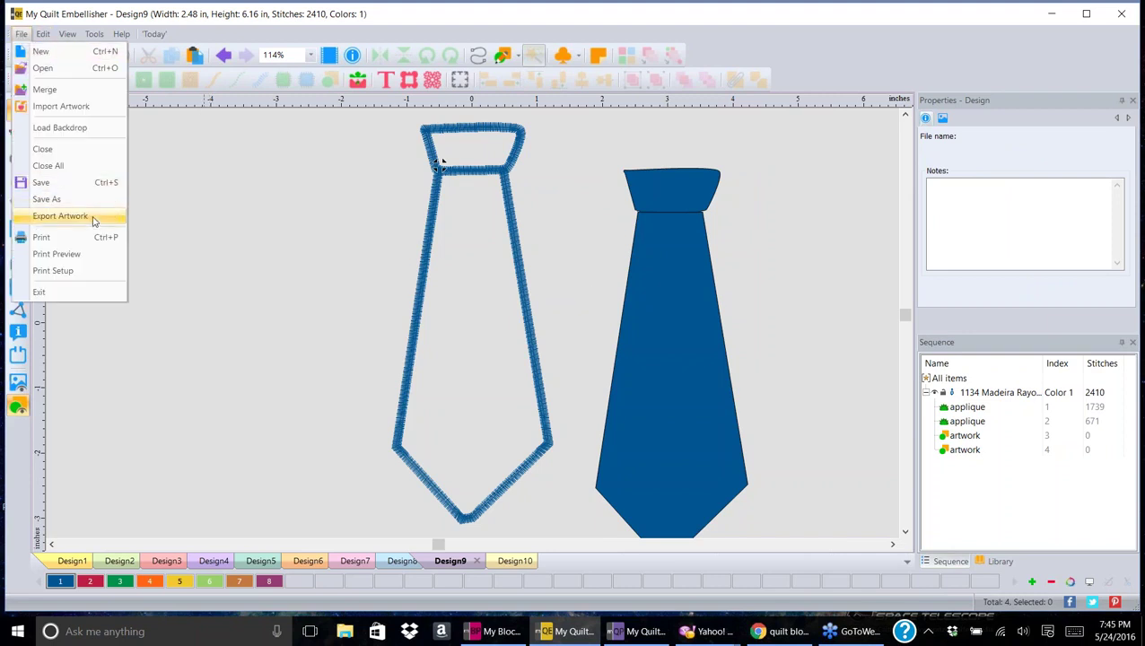
click(60, 216)
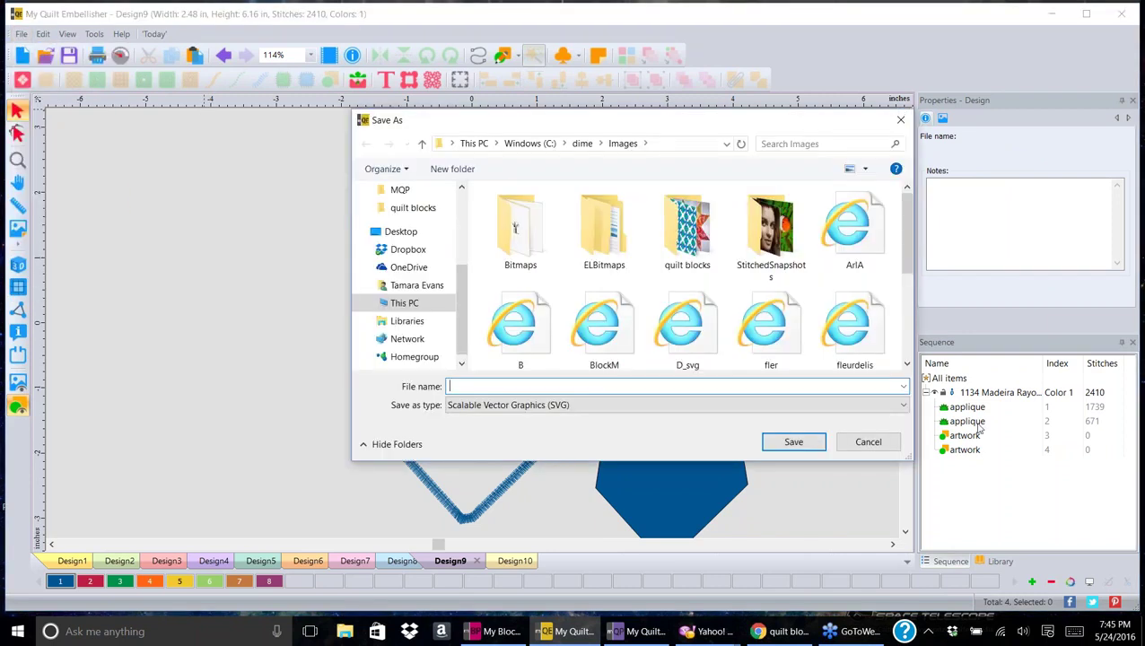
click(903, 405)
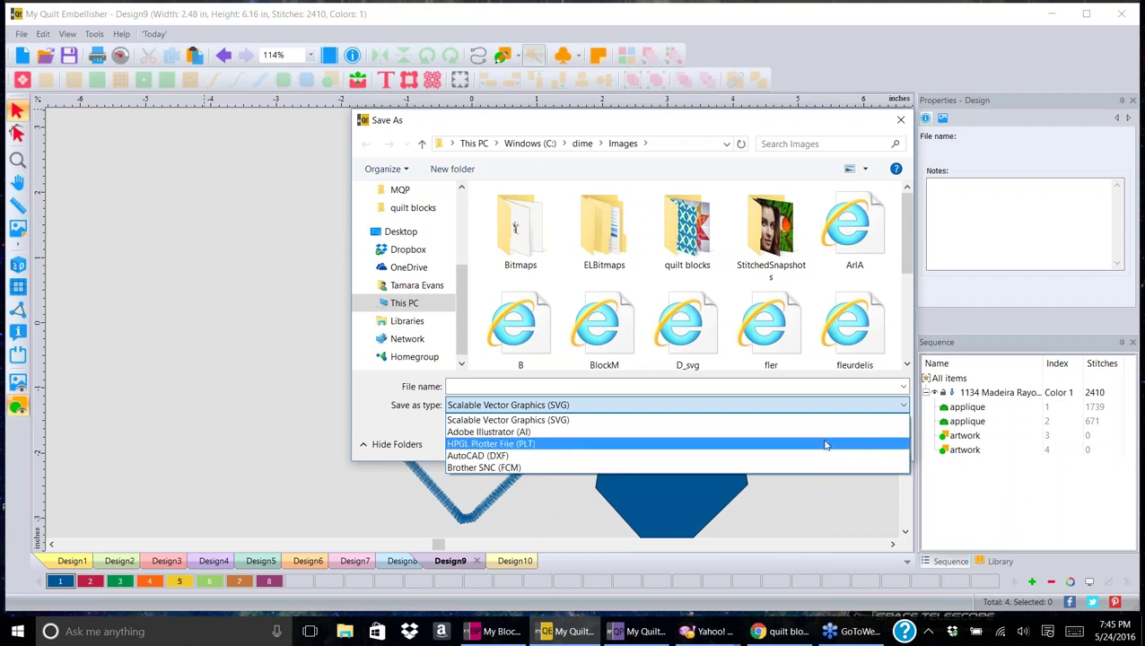
click(901, 122)
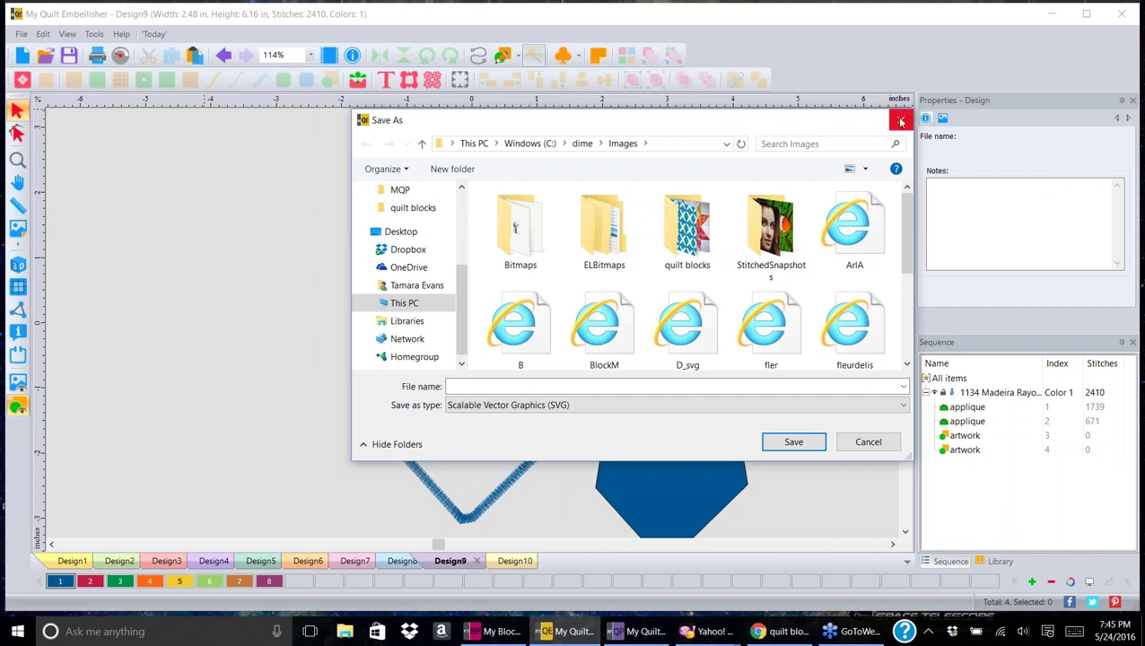
click(901, 122)
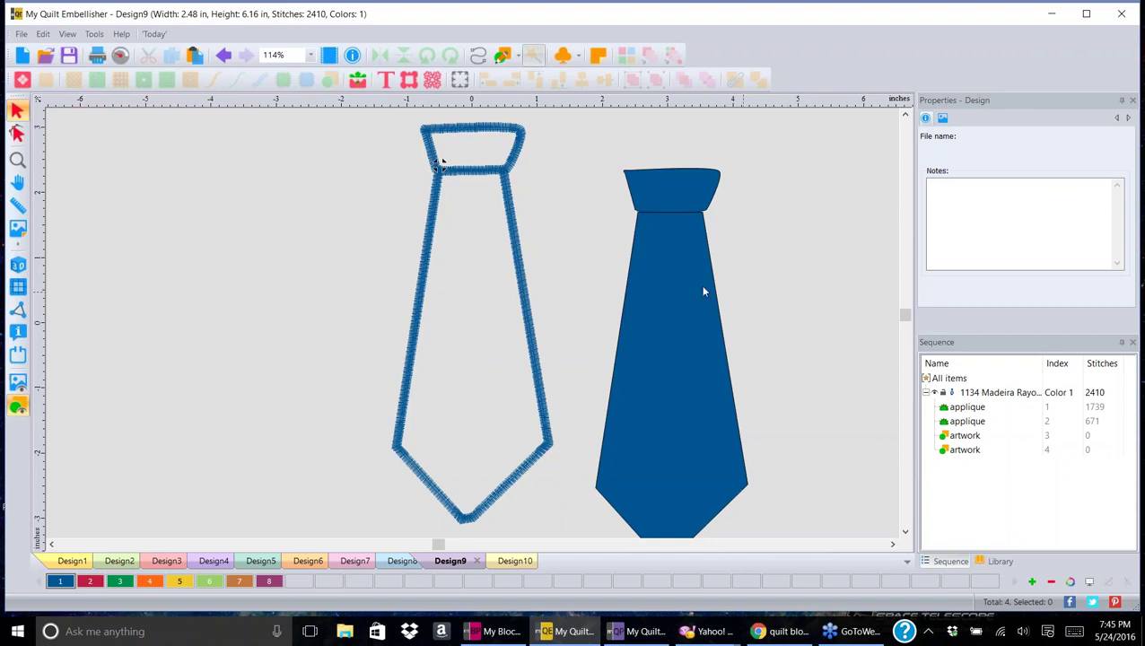
- Simulate the opening stitches of the tie applique, view the whole tie, and minimize the design window
scroll(500, 225, up, 6)
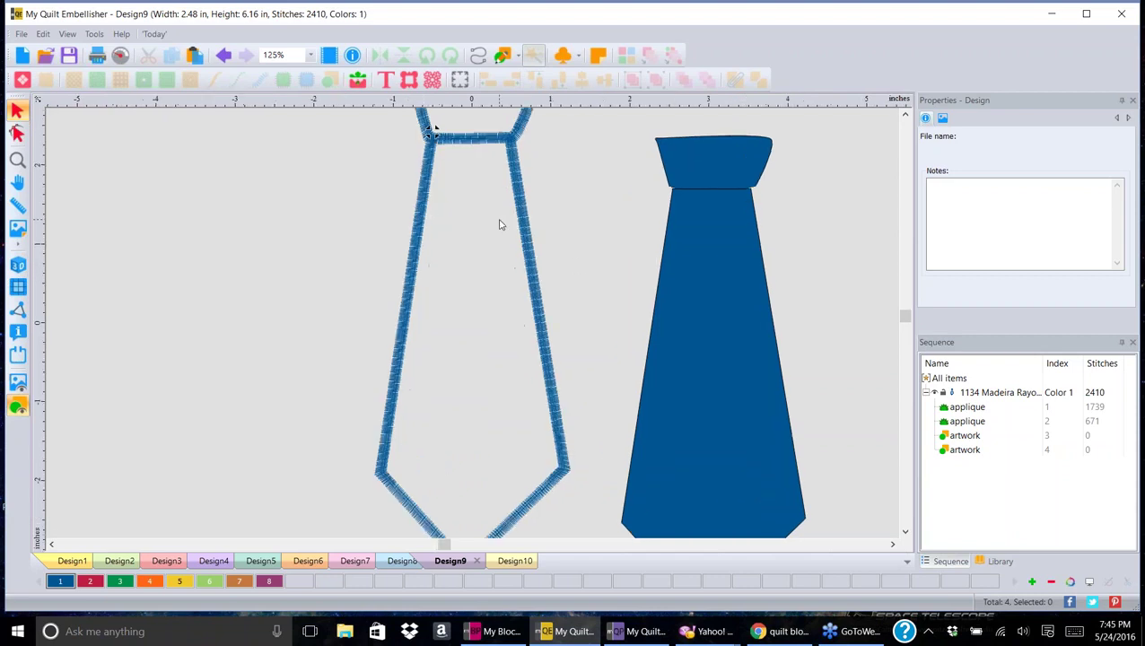
click(119, 55)
drag(68, 104, 87, 112)
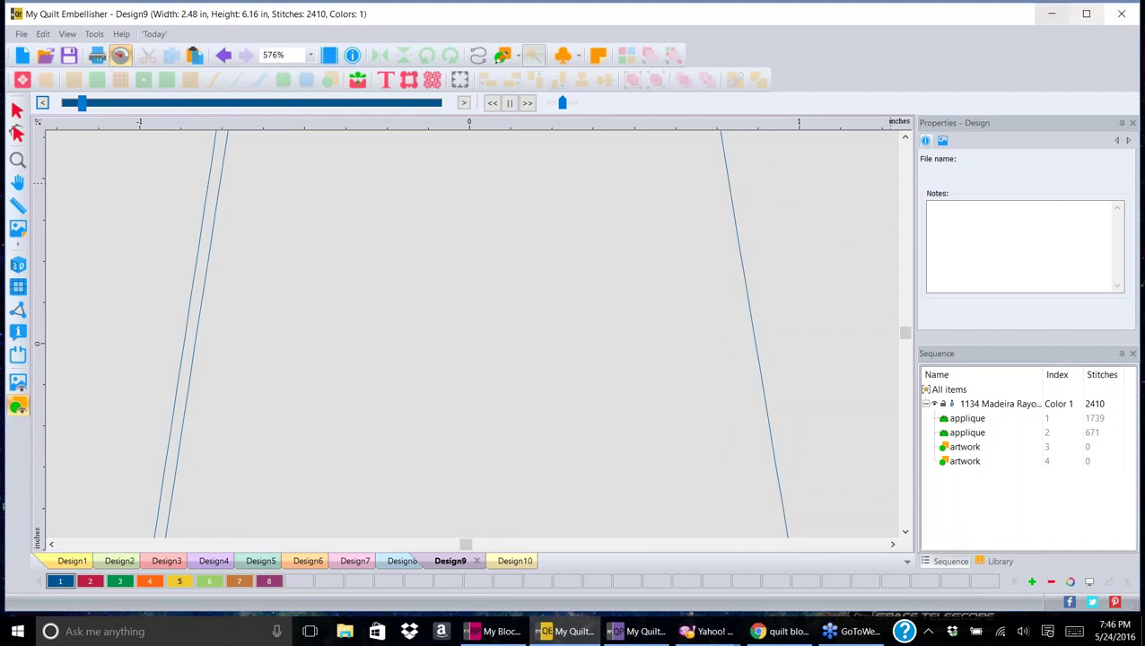
scroll(812, 301, down, 2)
scroll(806, 302, down, 4)
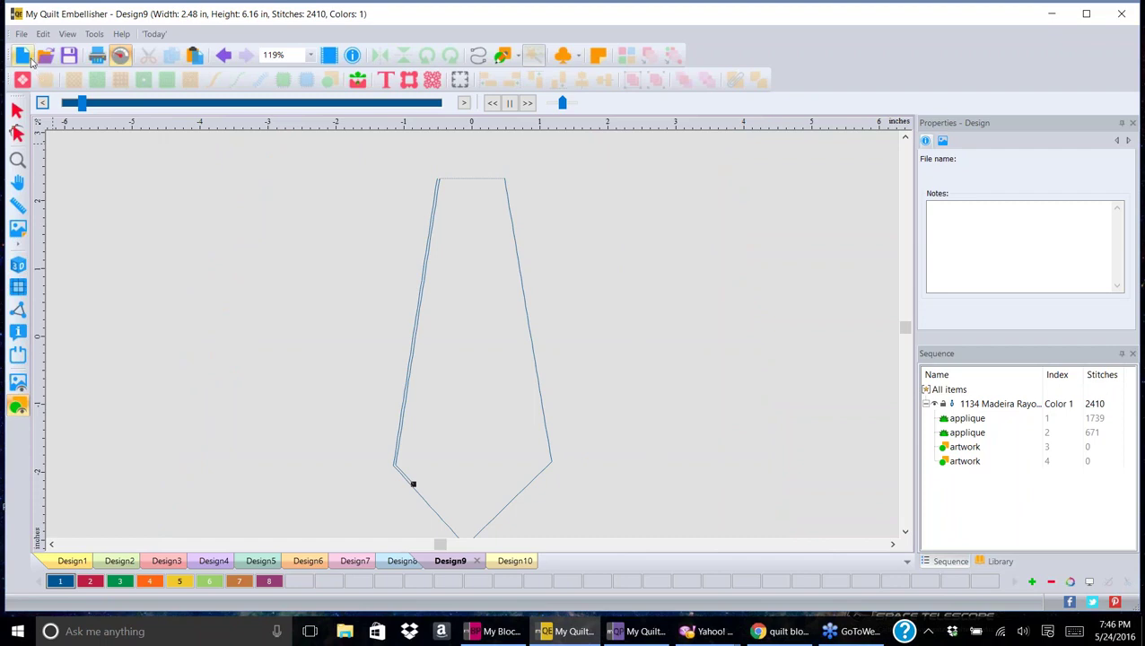
click(1053, 15)
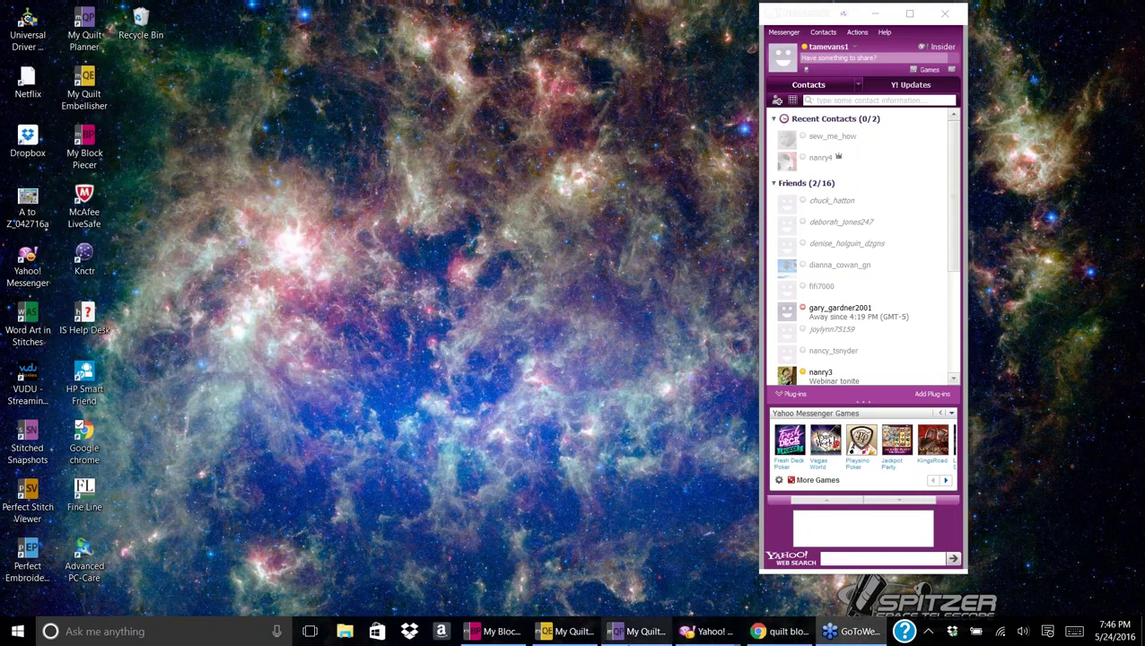
- Switch to My Block Piecer and load the ezlc image as the design's backdrop
click(503, 634)
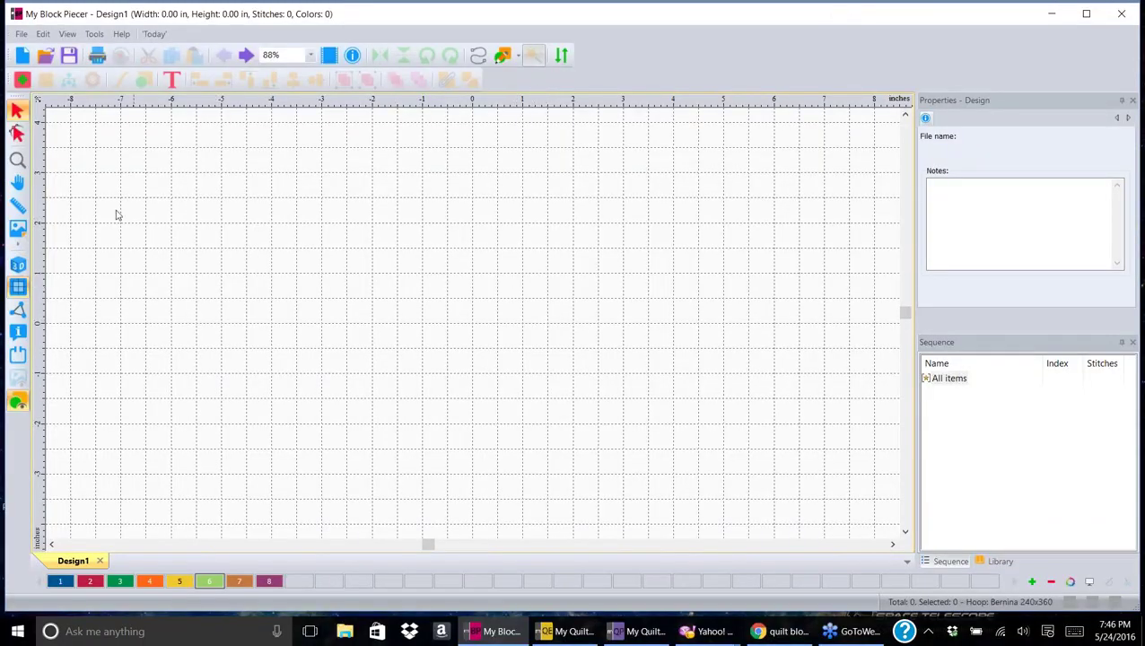
click(18, 230)
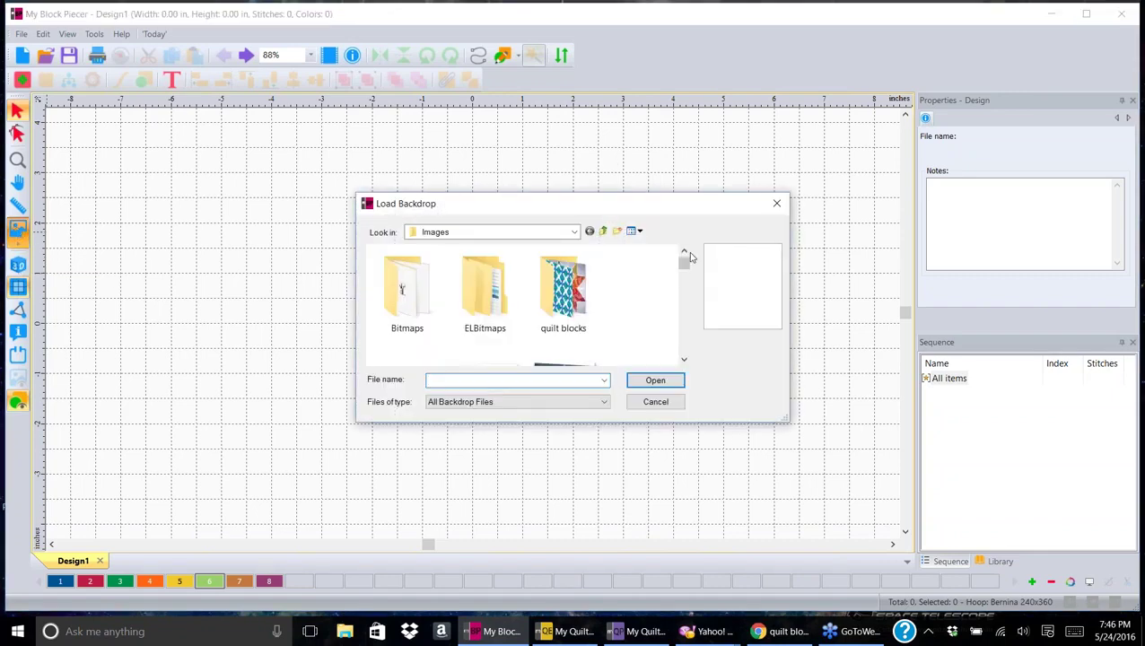
click(684, 360)
click(684, 360)
click(684, 360)
click(683, 360)
click(683, 360)
click(684, 360)
click(684, 360)
click(684, 360)
click(683, 360)
click(684, 359)
click(684, 360)
click(684, 359)
click(684, 360)
click(684, 359)
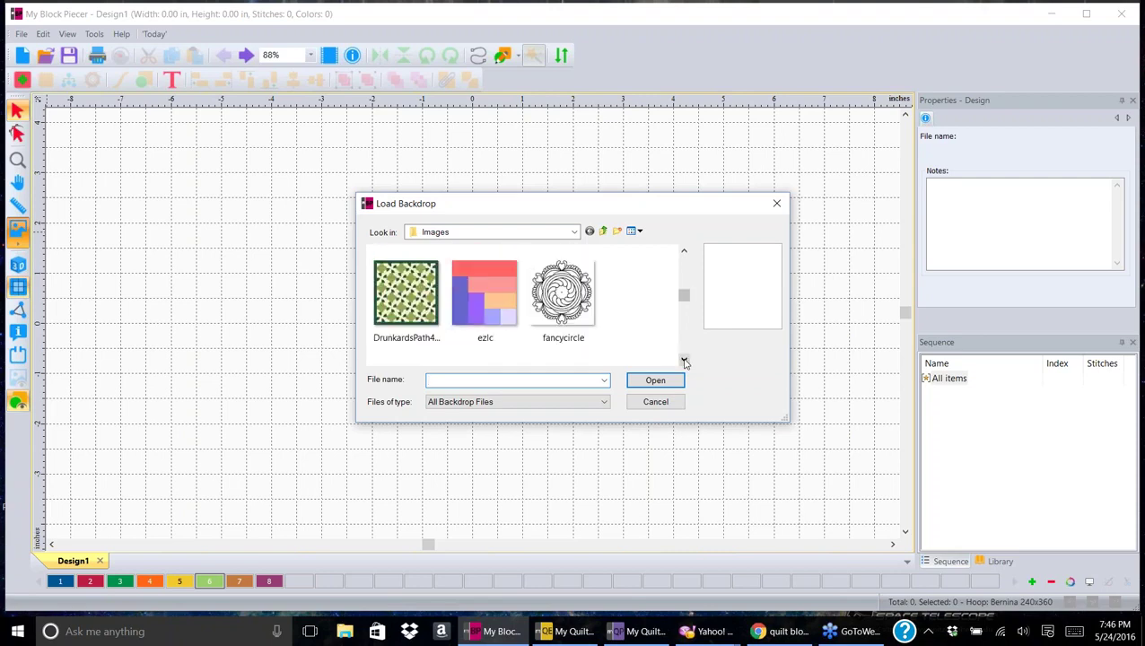
click(684, 360)
click(489, 265)
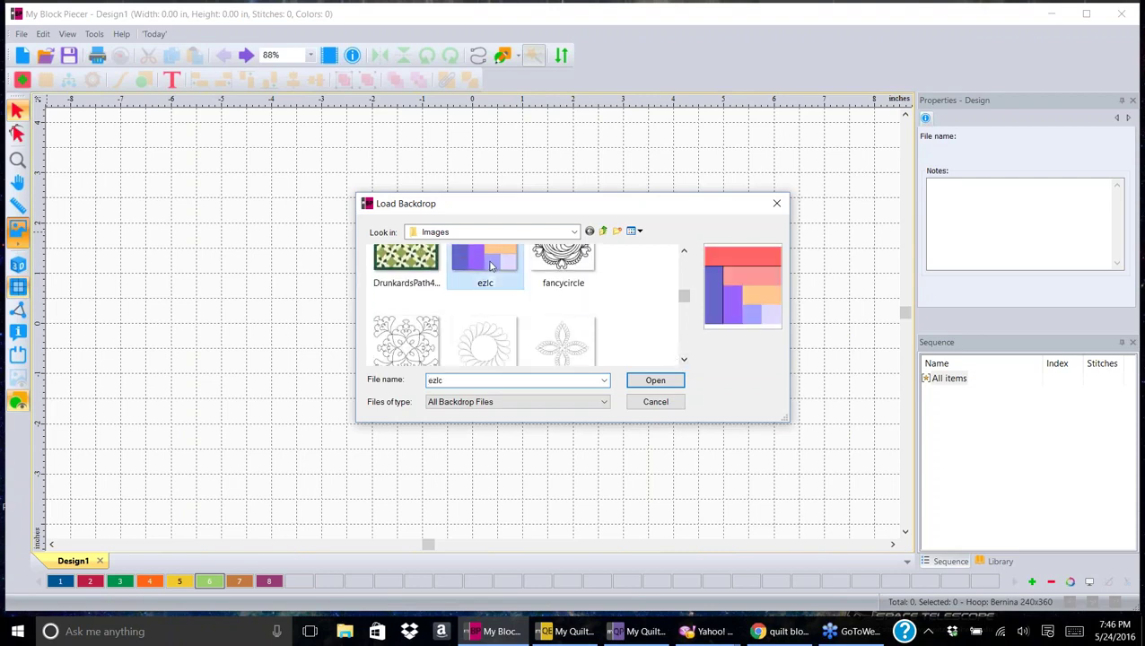
click(656, 380)
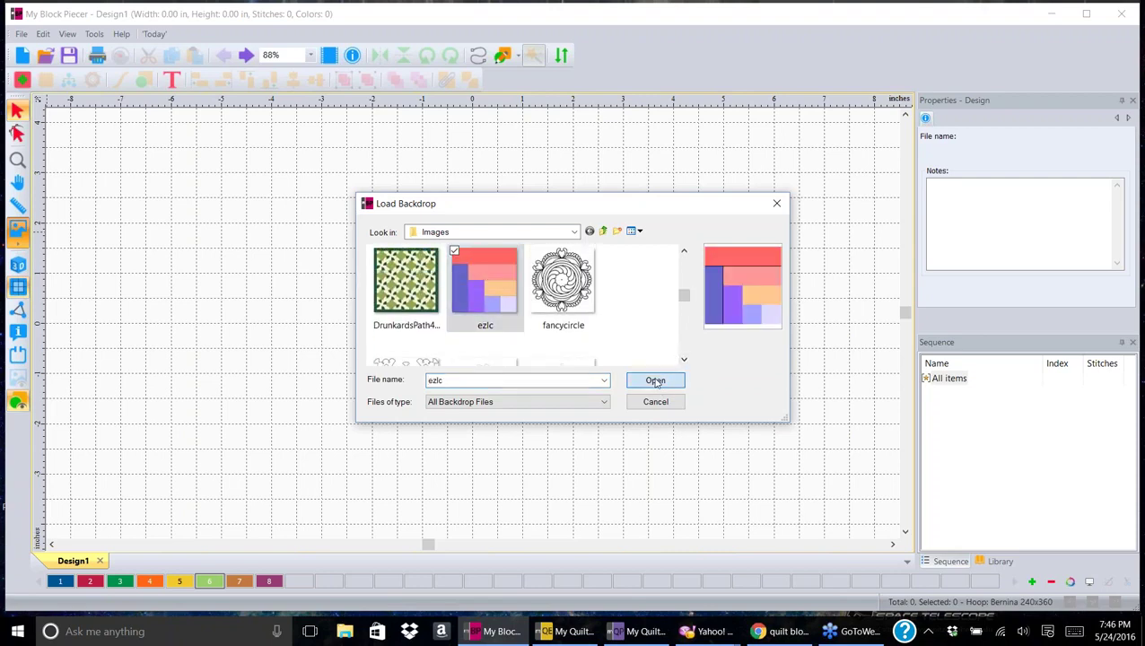
- Resize the backdrop to a width of 6 inches
click(994, 139)
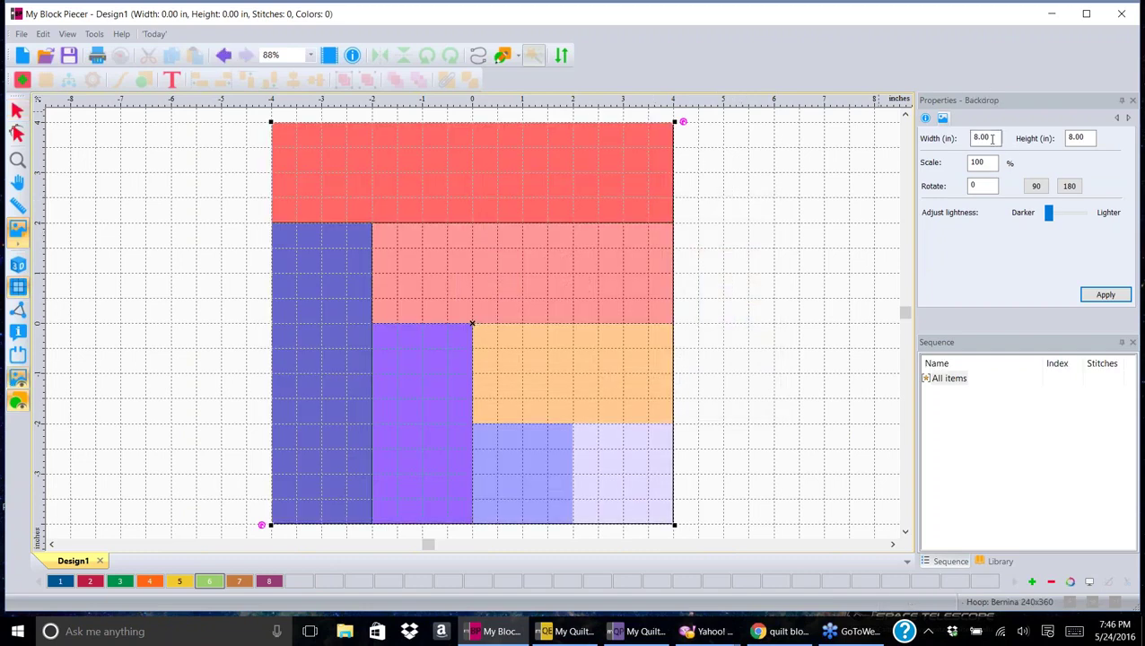
text(6)
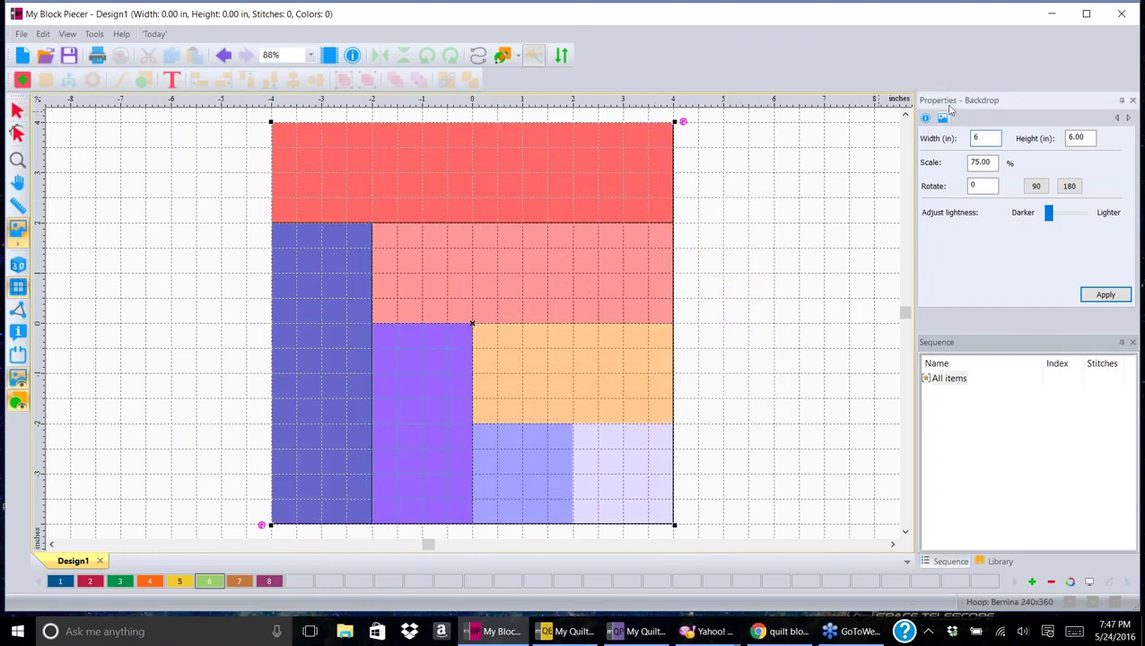
click(1106, 295)
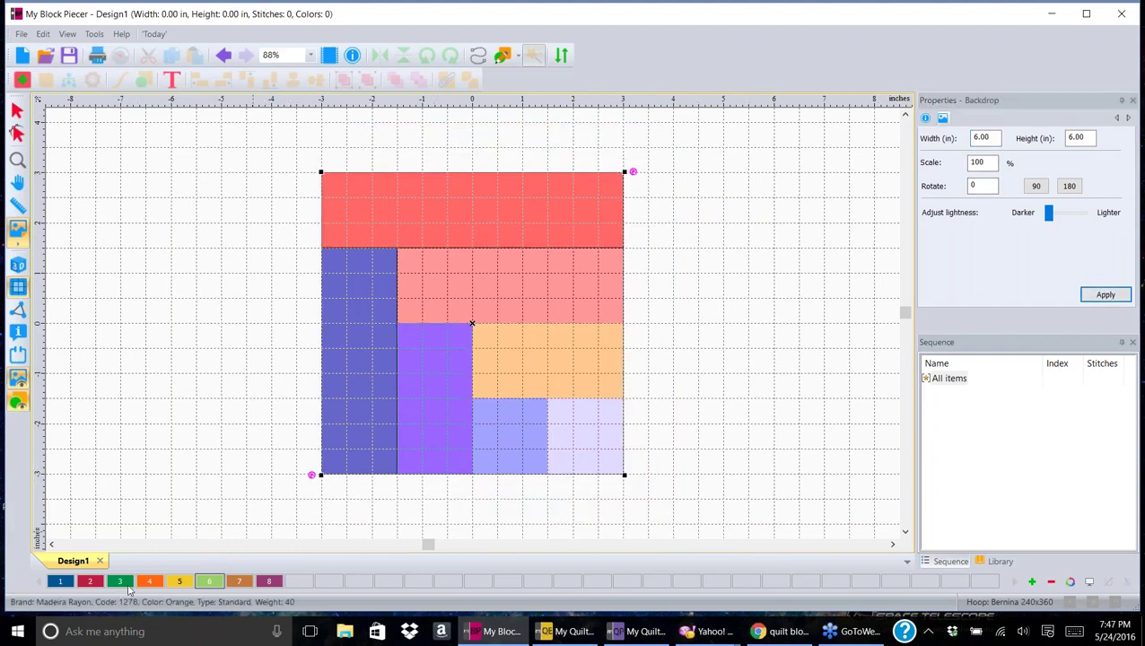
- Change palette color 1 to Madeira Rayon 1179 Deep Coral
double_click(62, 585)
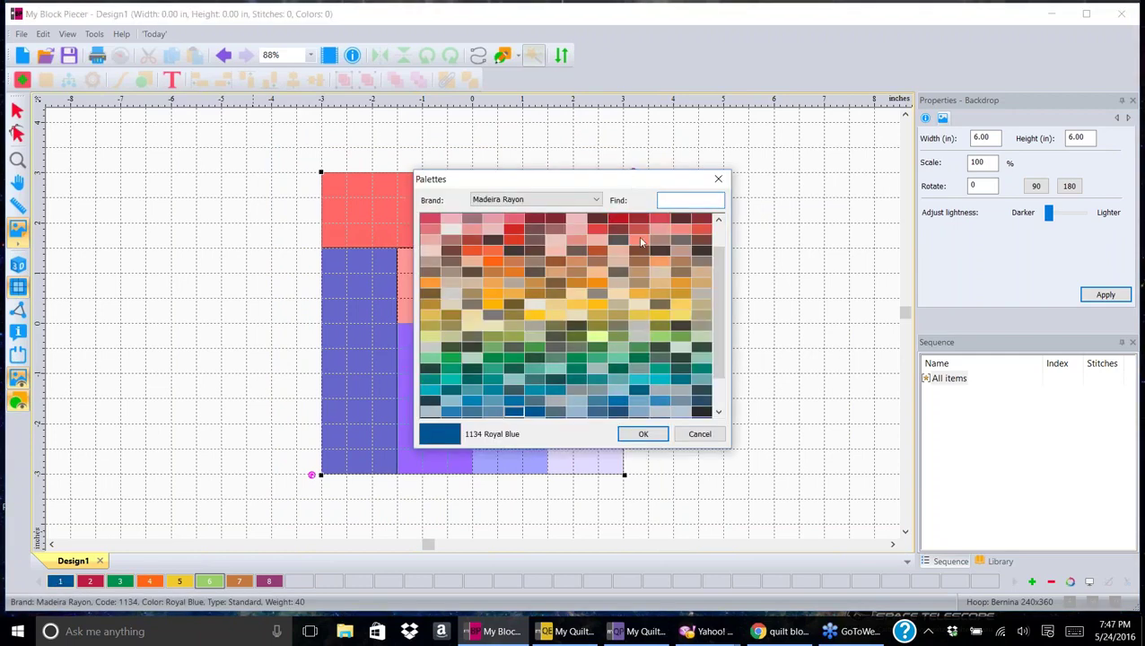
click(639, 230)
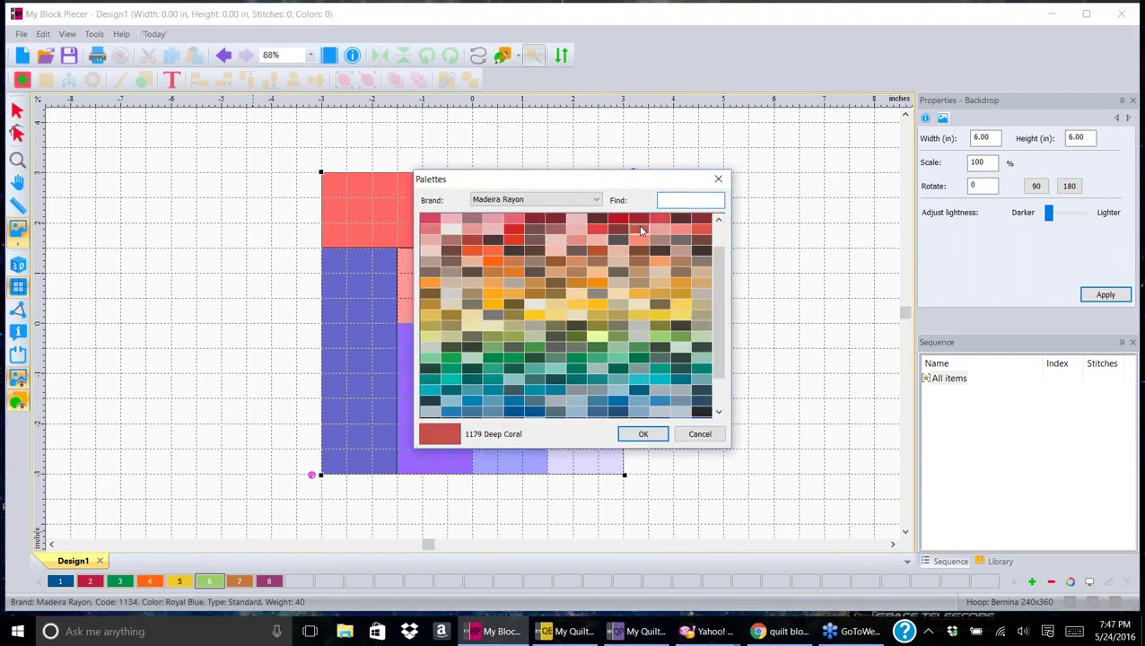
click(643, 435)
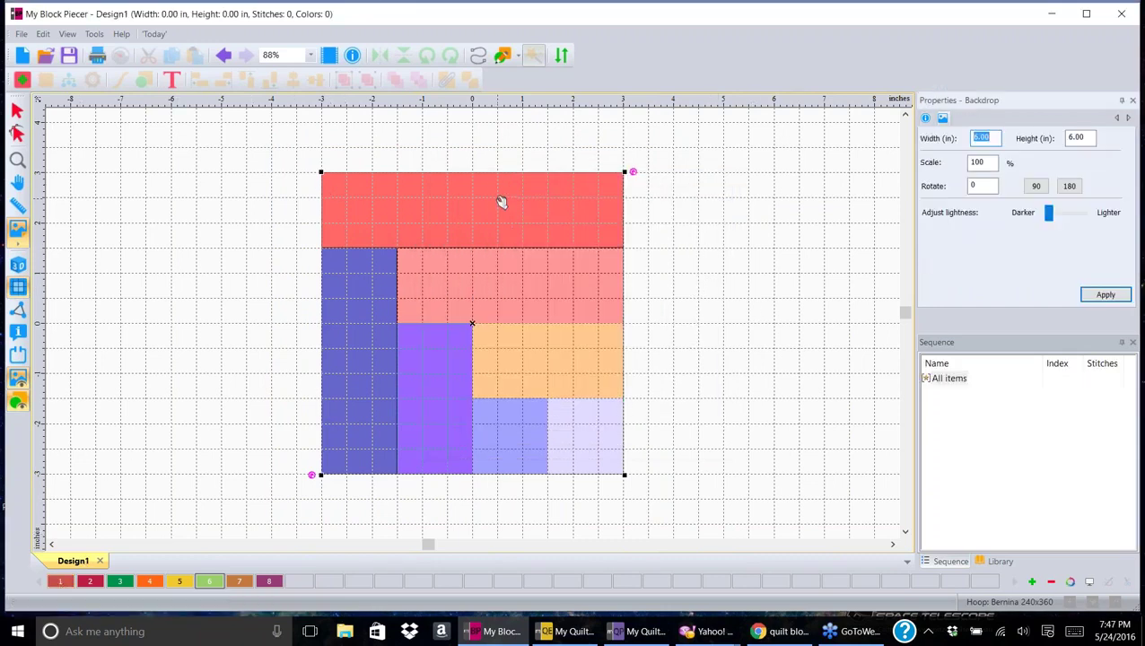
- Start the Artwork tool with the Fill type and enable magic wand tracing of the backdrop
click(504, 56)
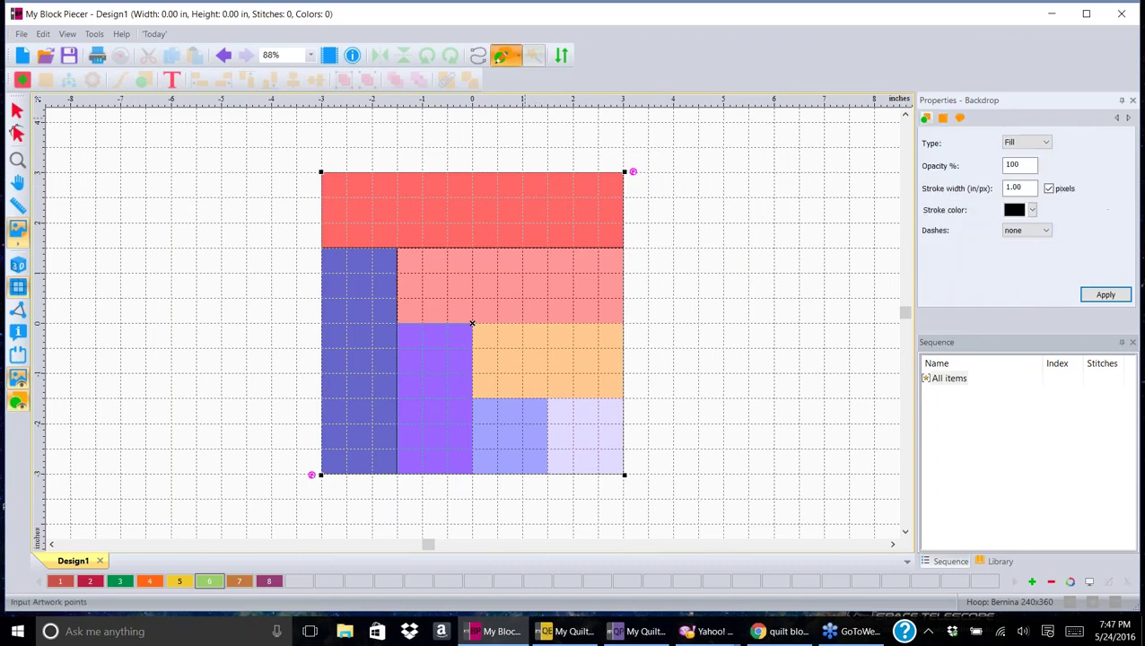
click(1042, 143)
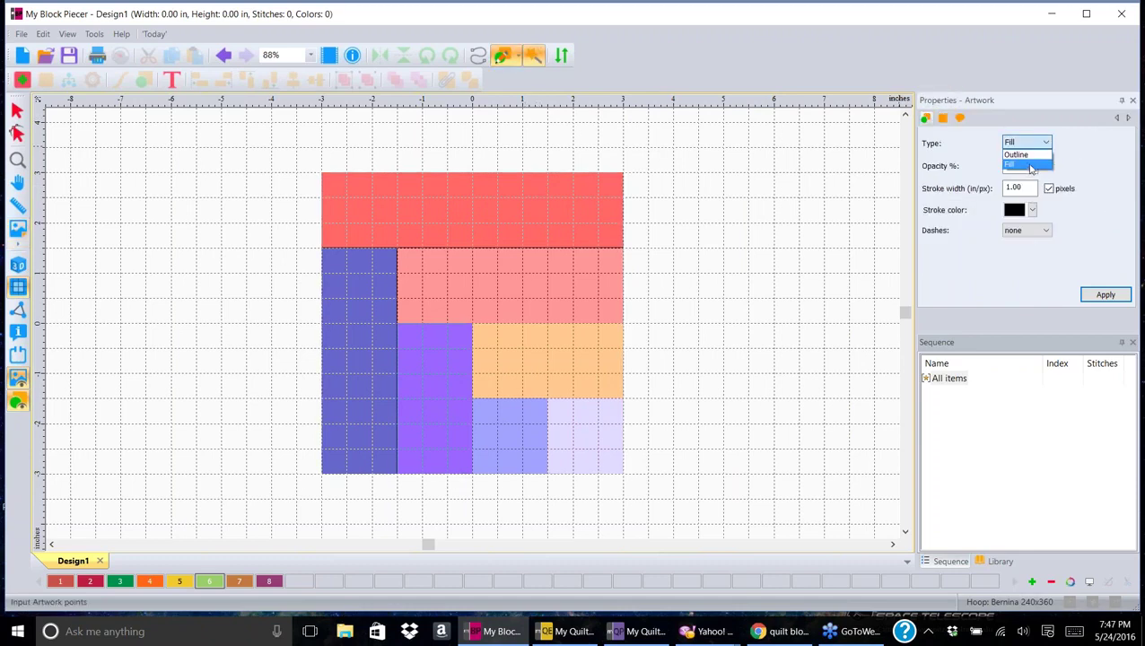
click(1032, 166)
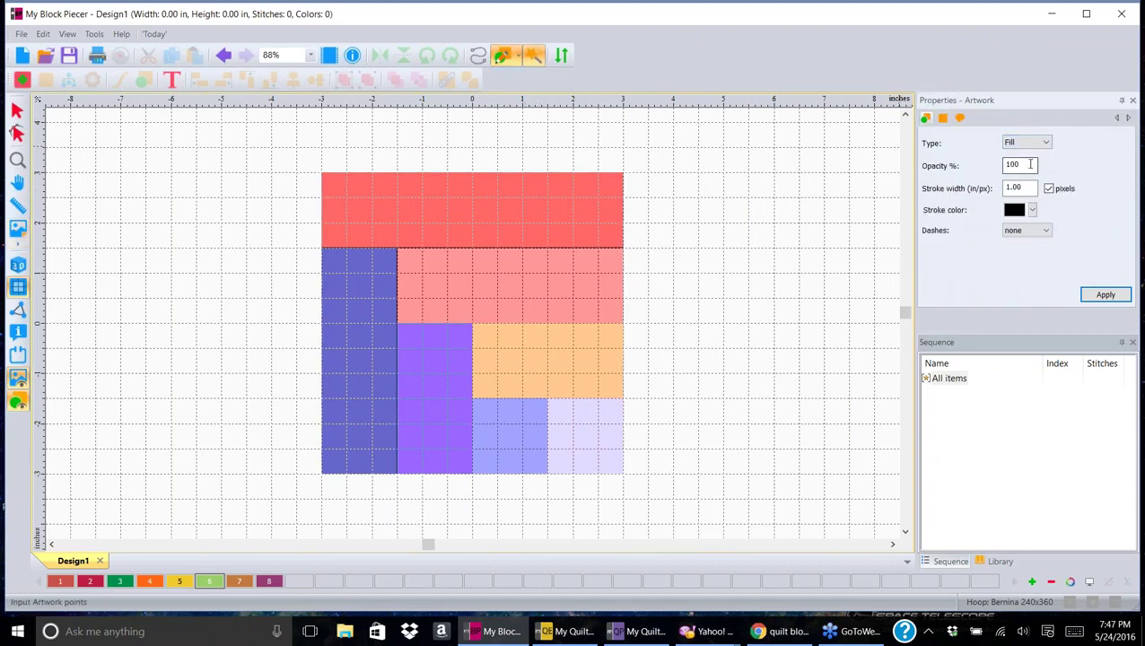
click(1104, 296)
click(535, 58)
- Trace the block's top strip in color 6, undo it, and retrace the strip in color 1
click(392, 212)
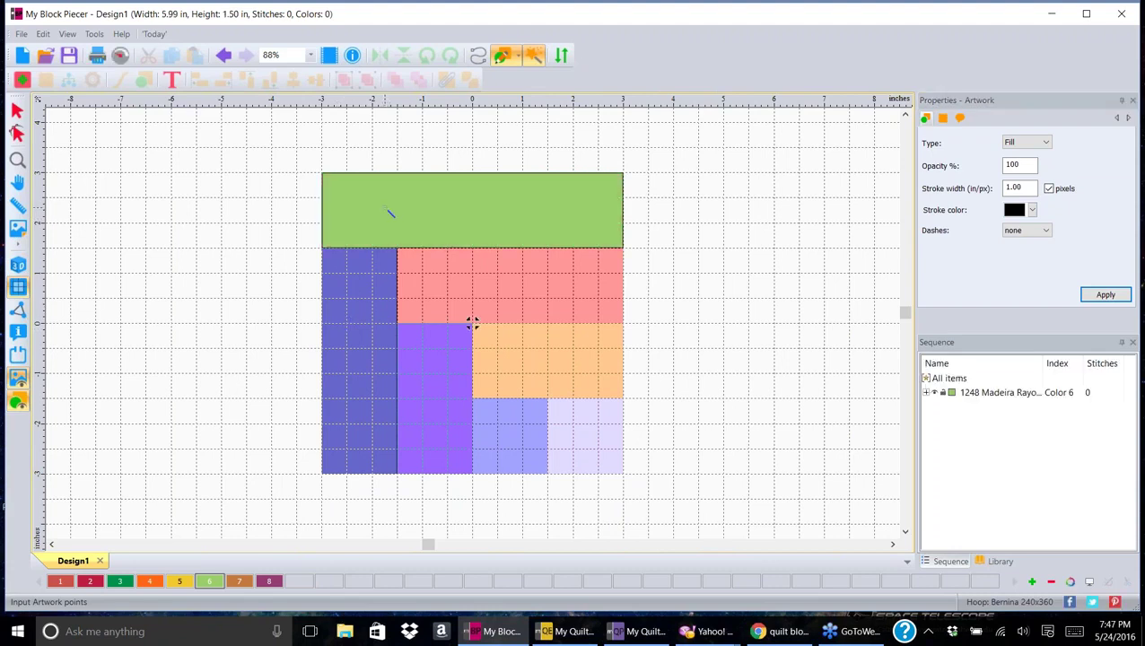
key(ctrl+z)
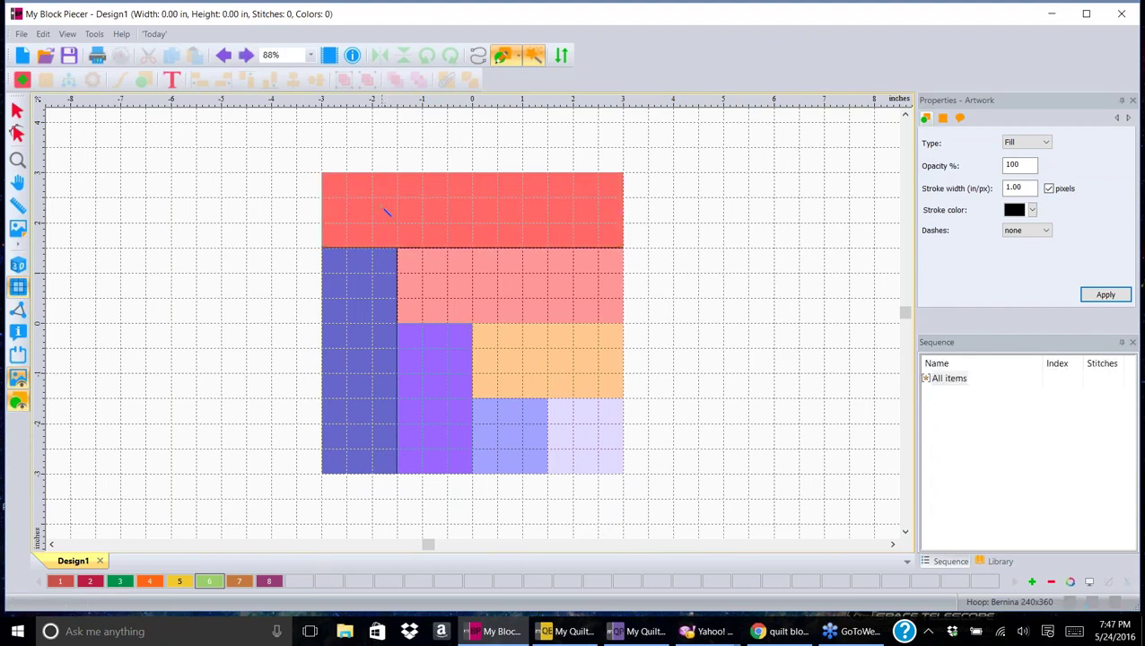
click(73, 575)
click(527, 213)
- Trace the dark blue vertical strip as artwork in color 2 and the pink horizontal strip in color 3
click(88, 581)
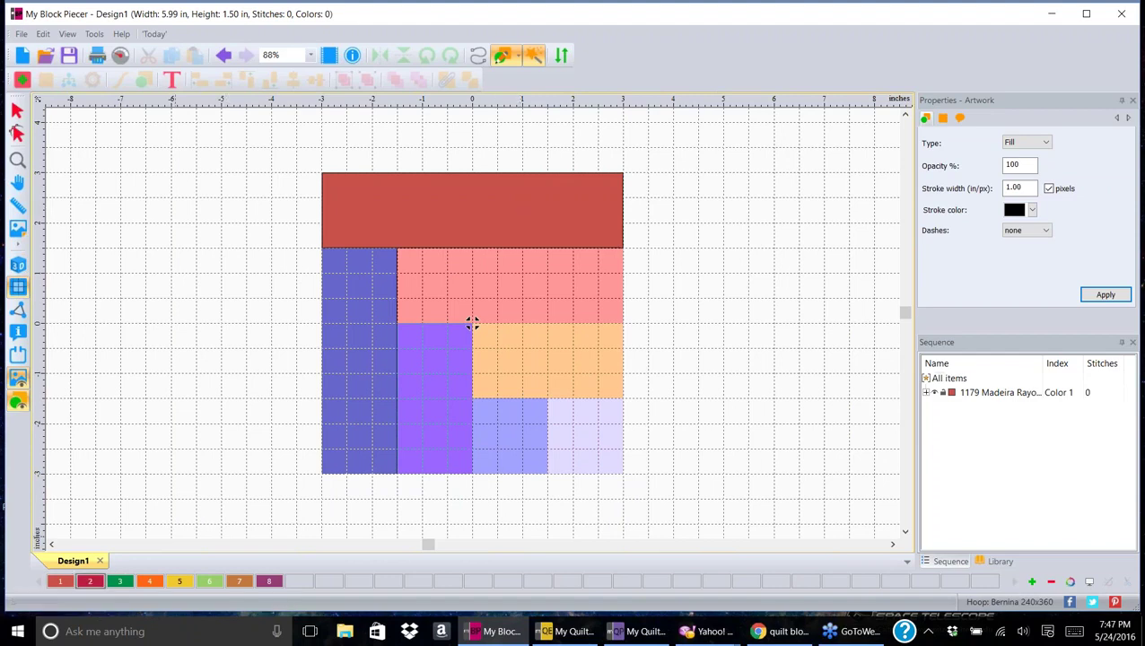
click(360, 342)
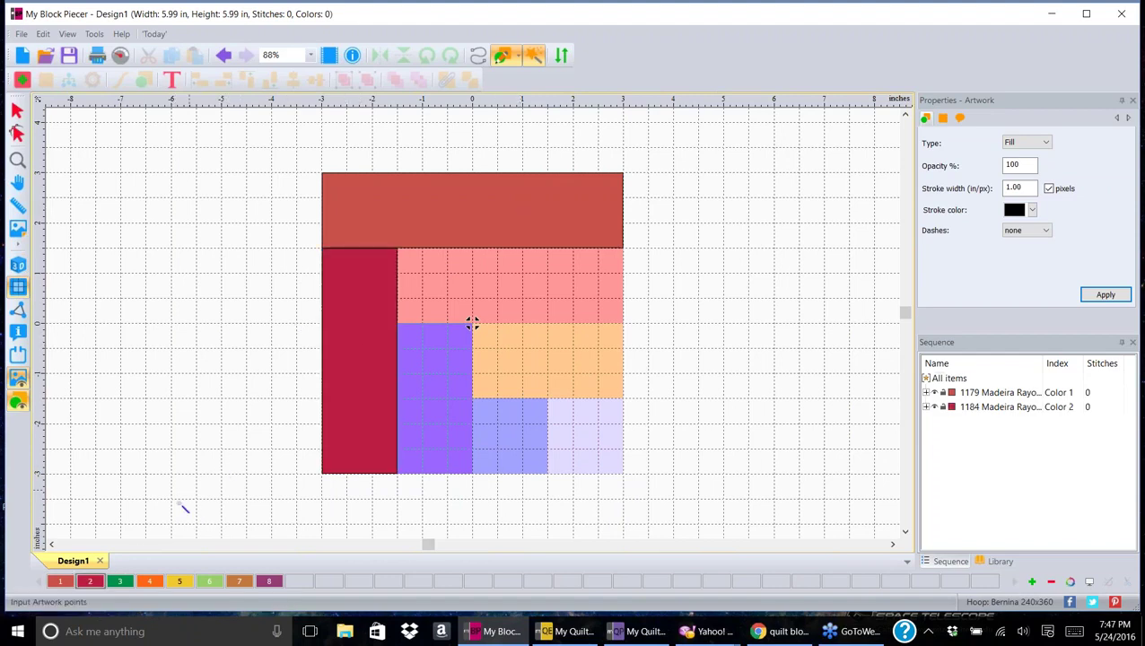
click(118, 585)
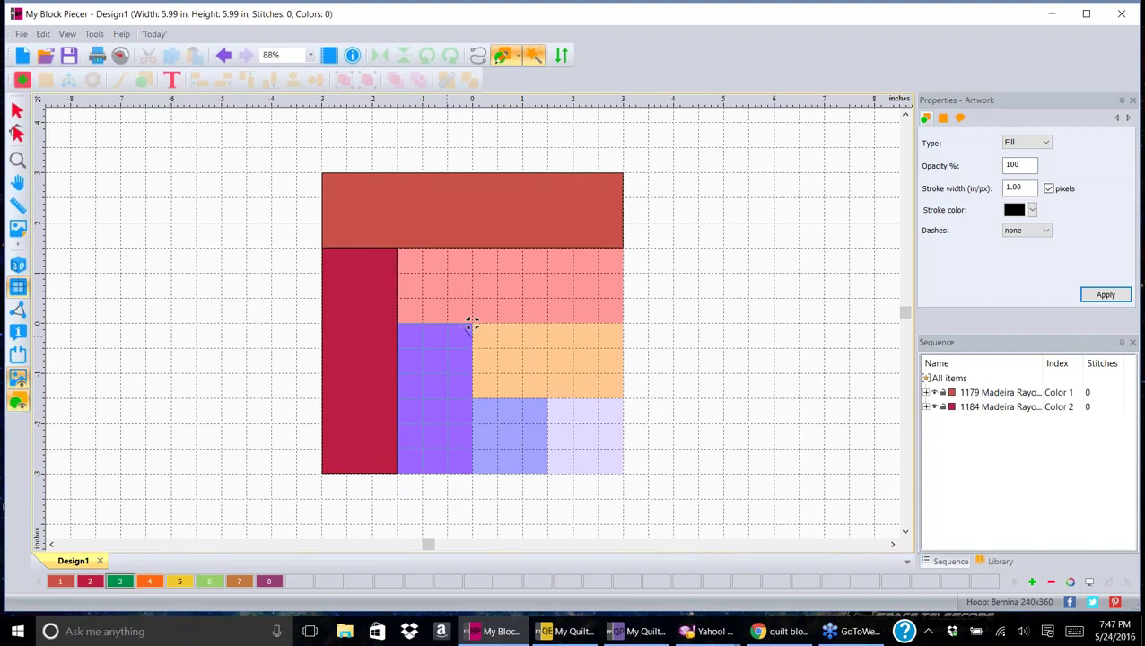
click(472, 322)
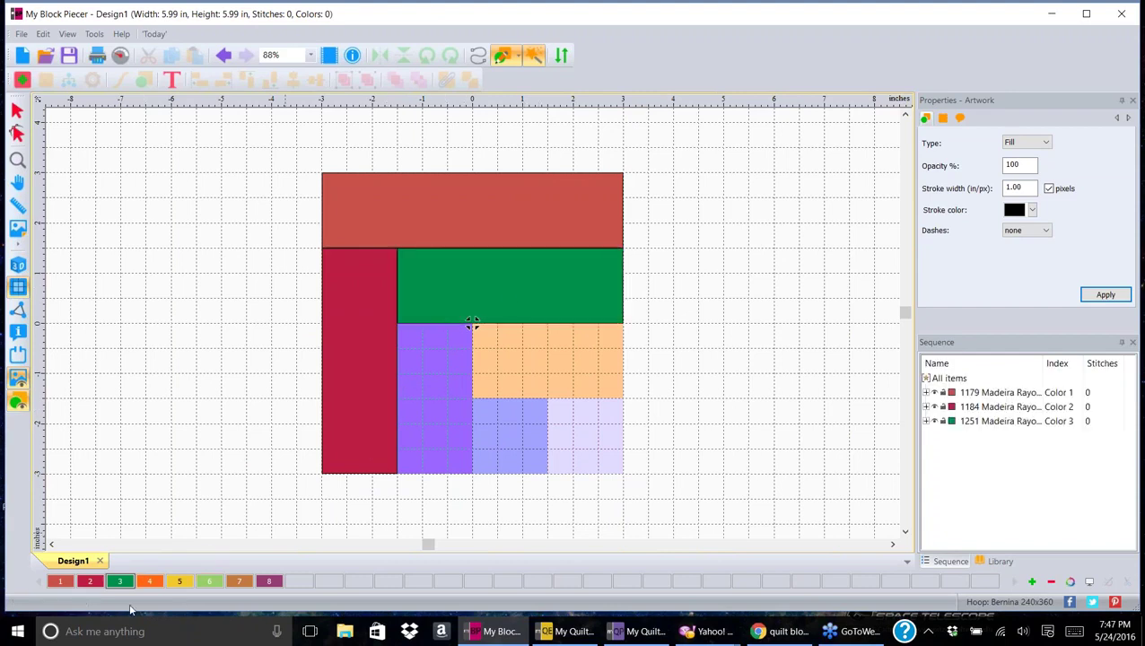
- Trace the purple vertical strip as artwork in color 4 and the peach rectangle in color 5
click(152, 583)
click(439, 396)
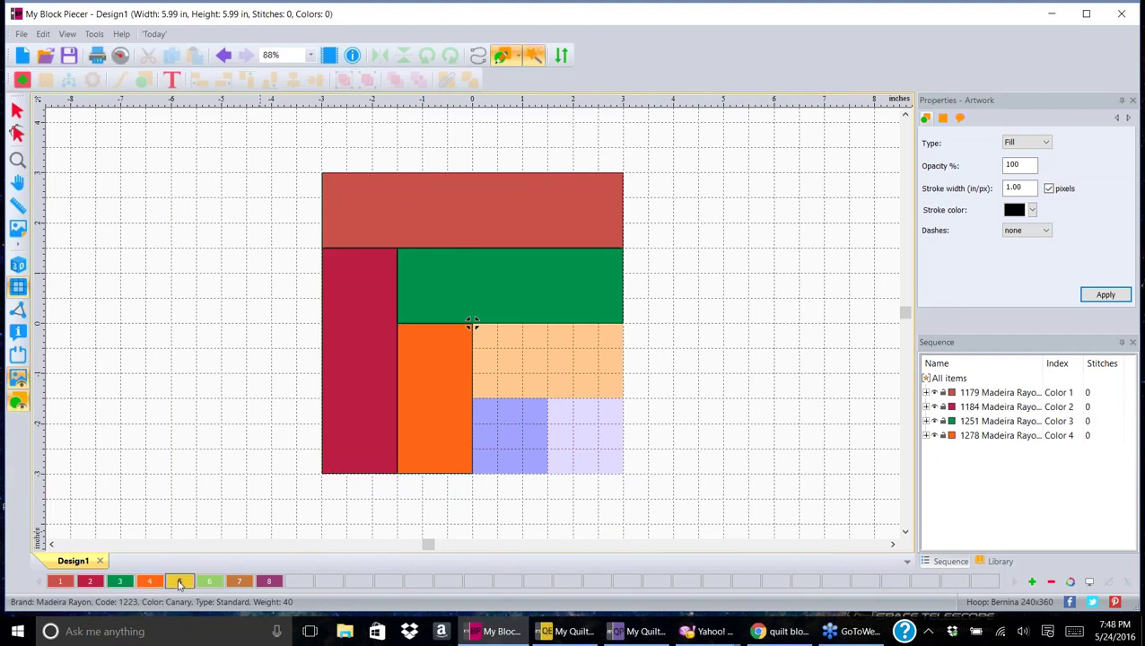
click(179, 583)
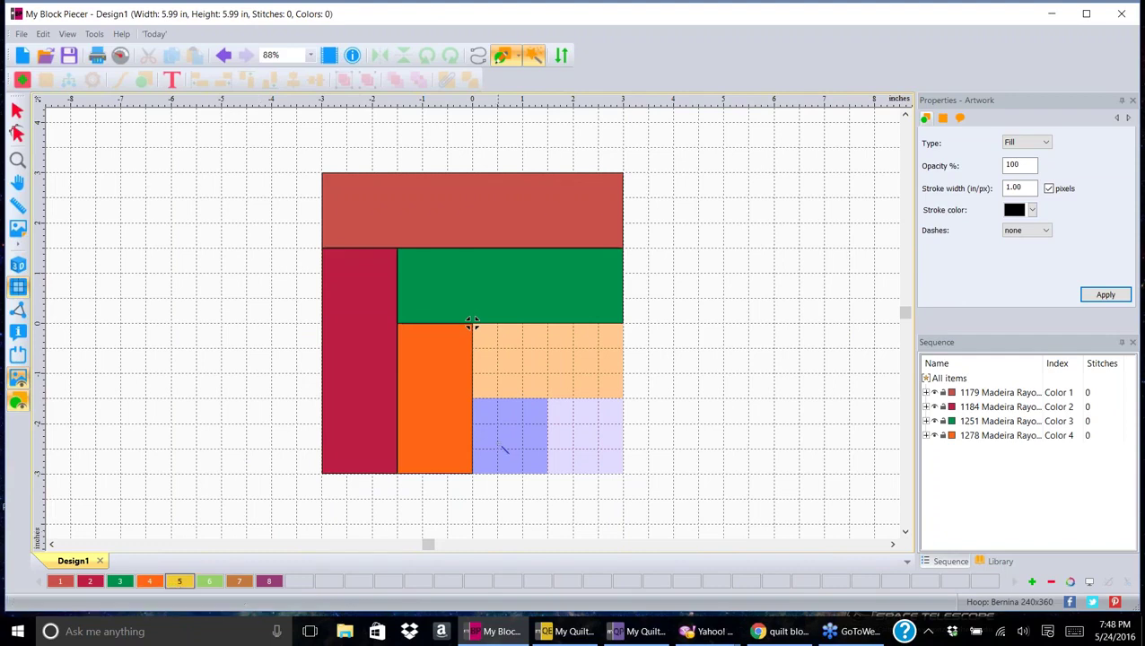
click(534, 365)
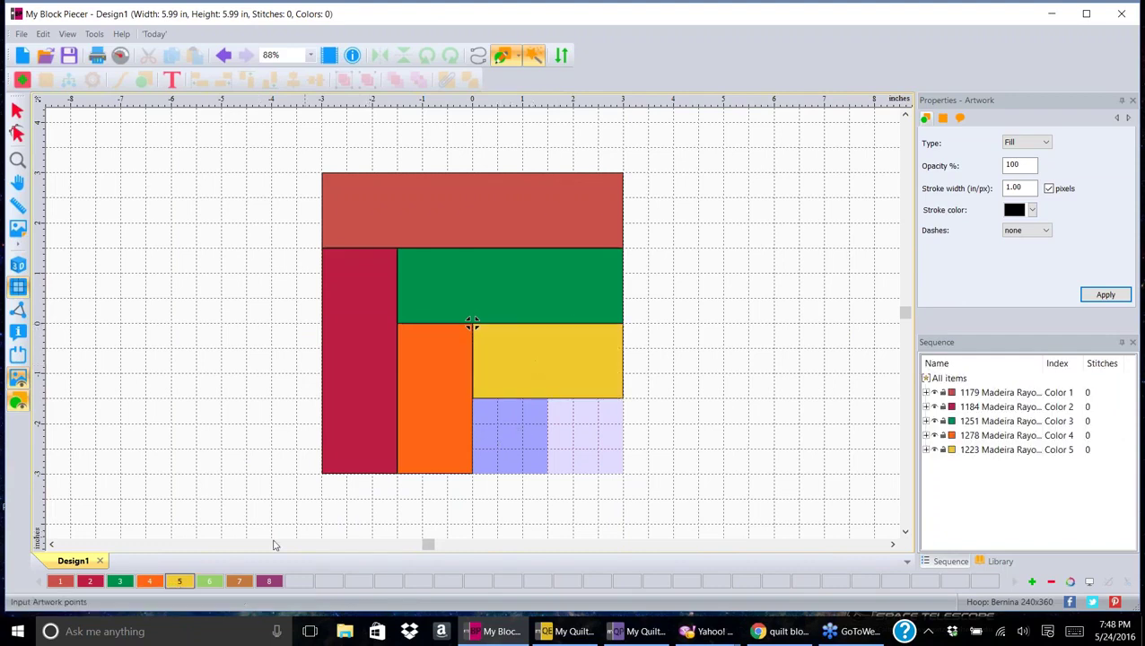
- Trace the light blue square as artwork in color 6 and the pale lavender square in color 7
click(211, 583)
click(507, 424)
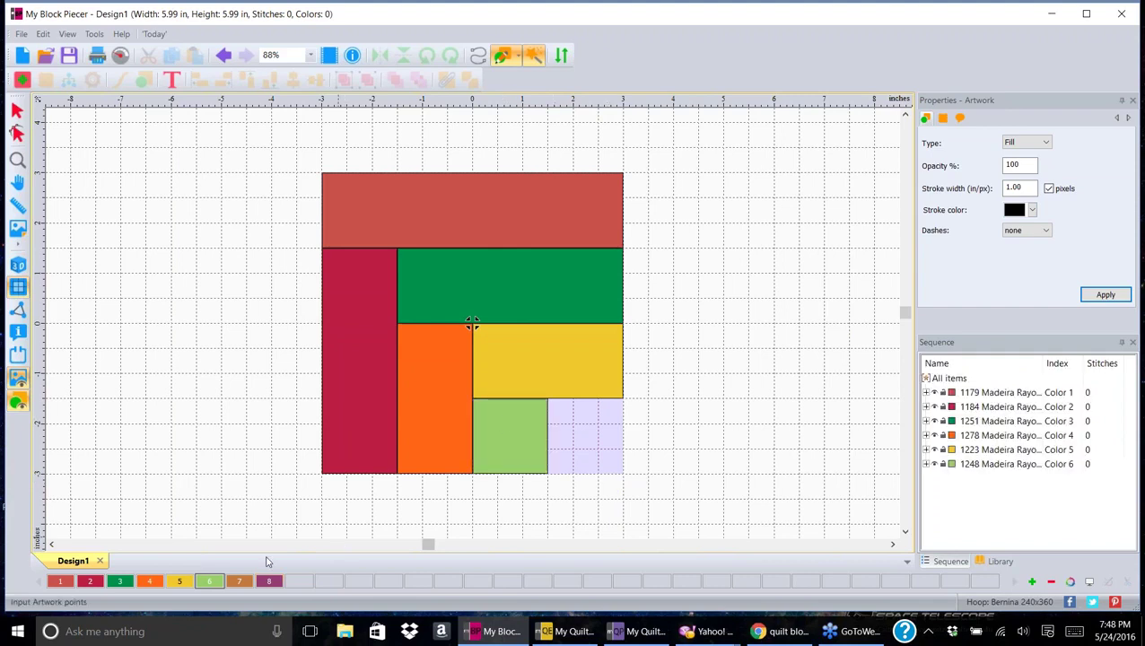
click(239, 584)
click(604, 437)
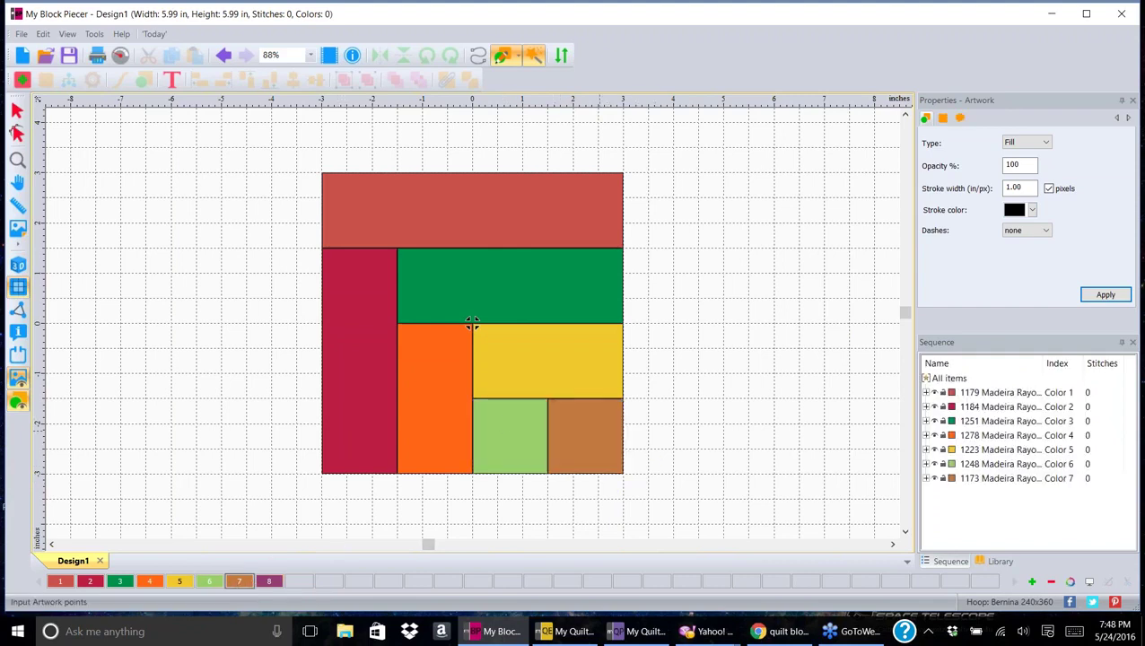
- Select all seven block pieces, auto build their workflow units for the Bernina 240x360 hoop, and preview the output
click(16, 110)
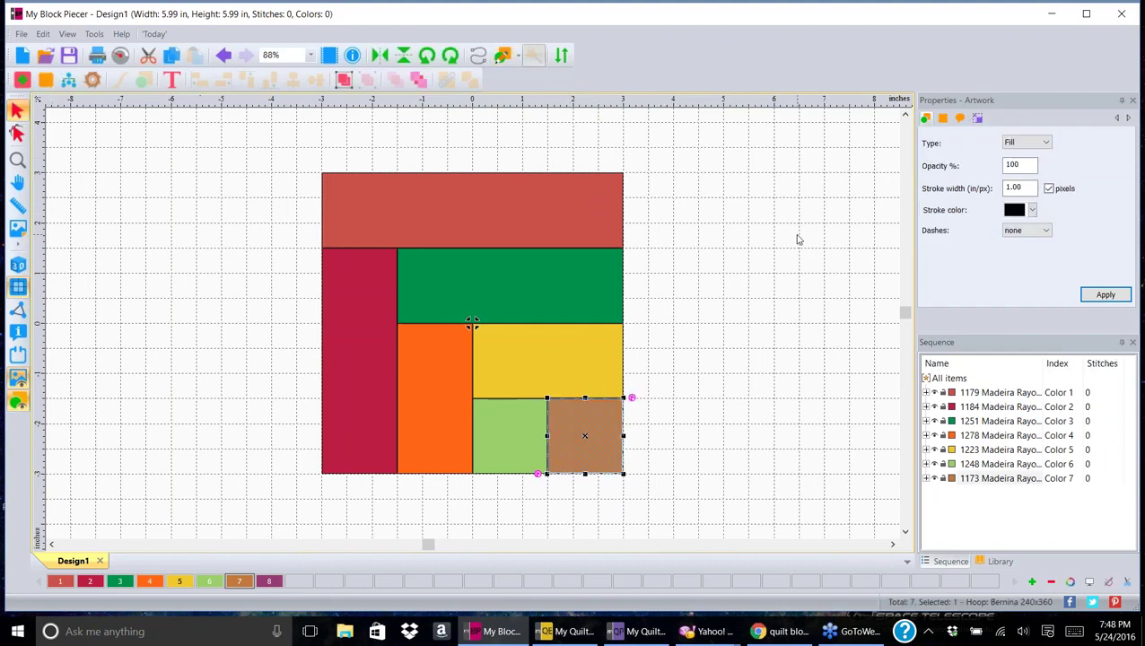
click(526, 165)
drag(269, 126, 731, 548)
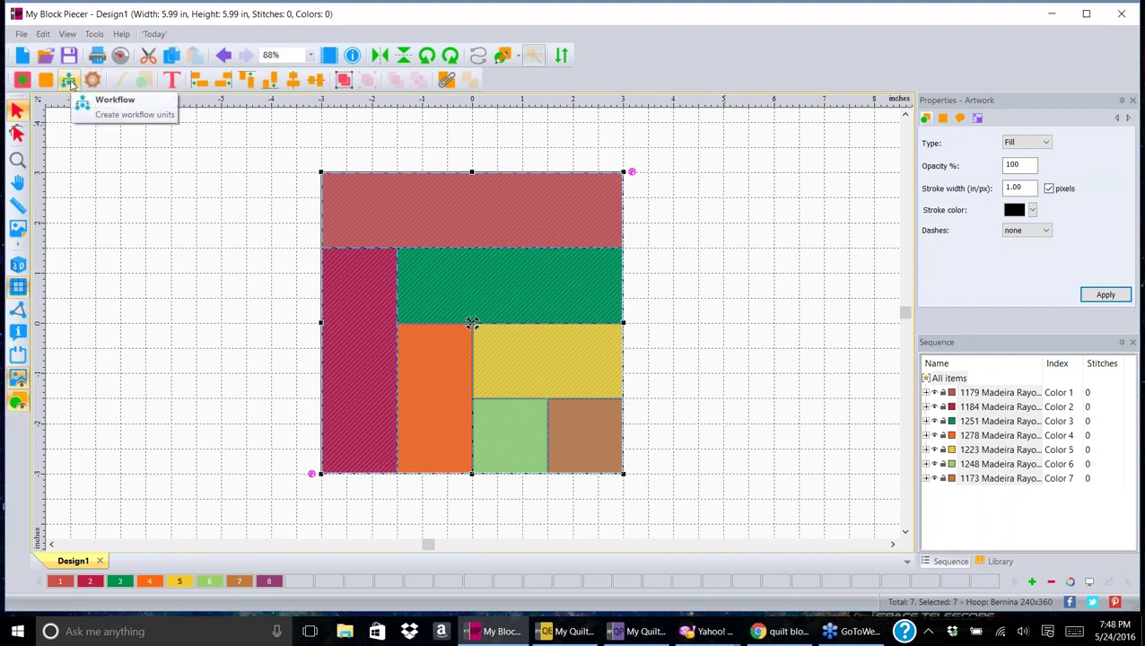
click(70, 82)
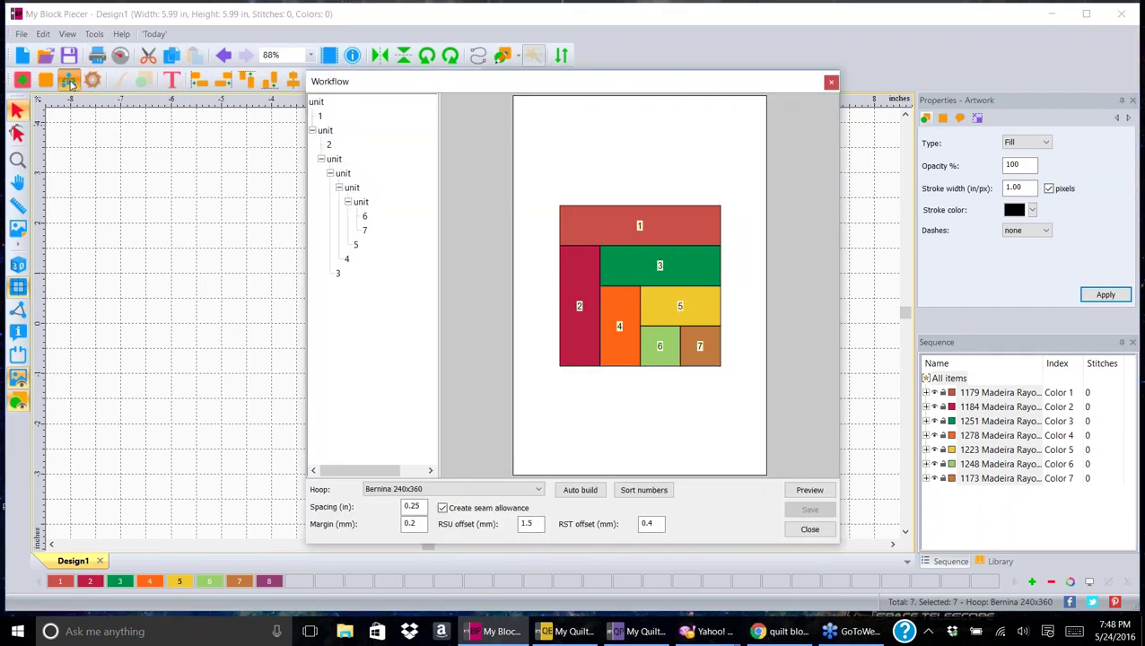
click(581, 492)
click(822, 491)
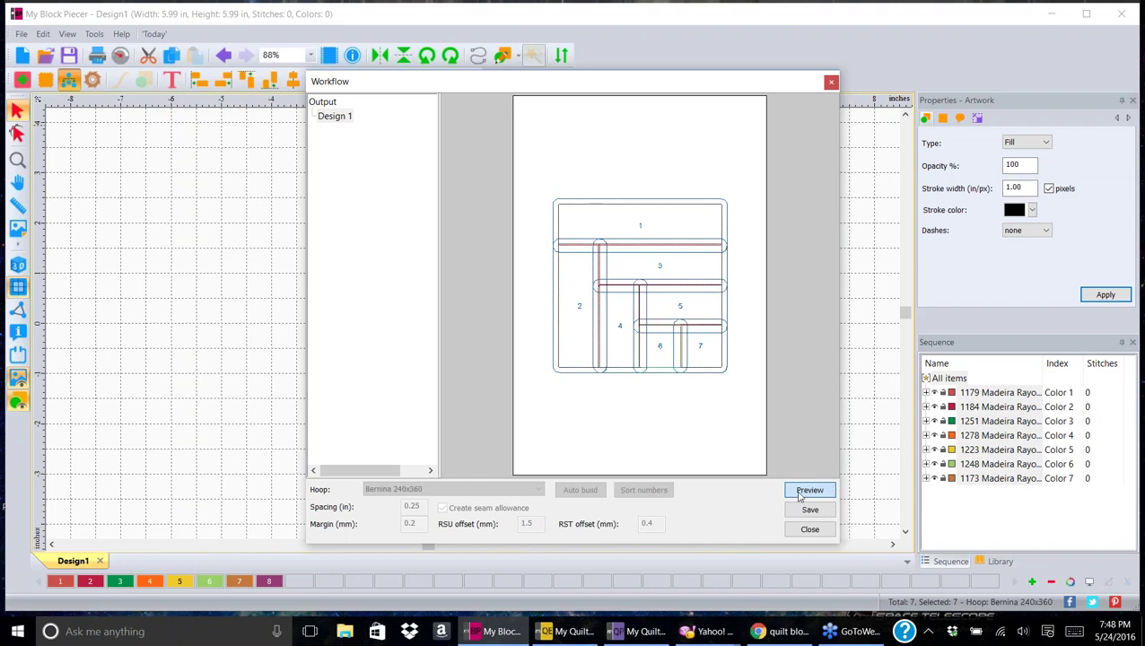
- Sort the workflow's piece numbers, preview the renumbered block, and close the workflow without saving the output
click(799, 494)
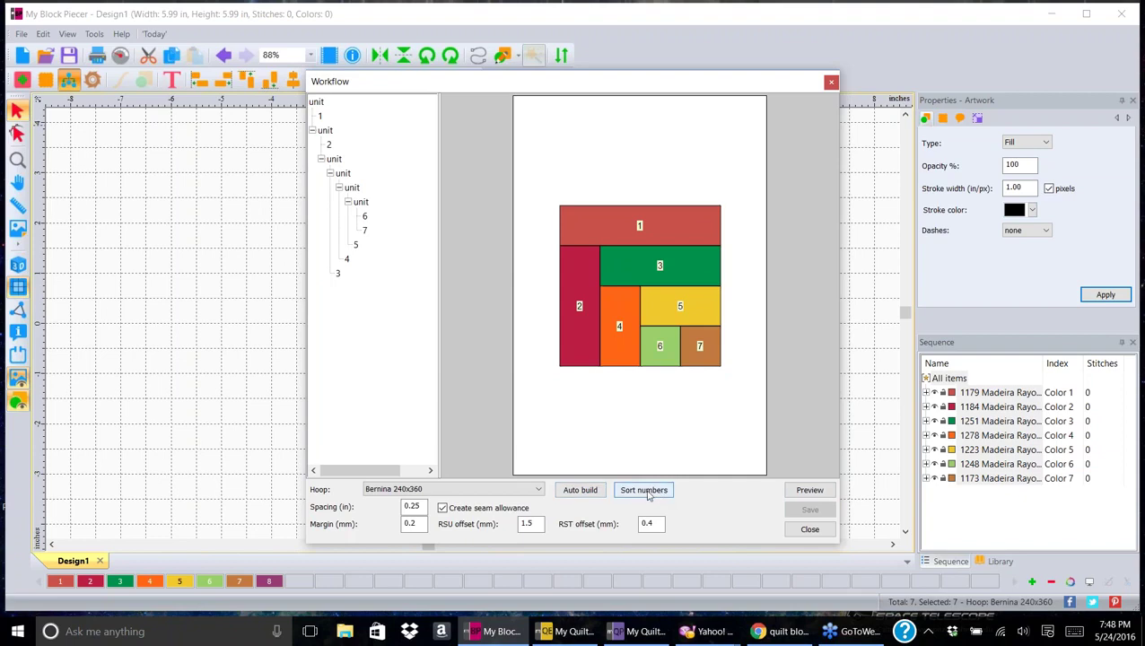
click(648, 491)
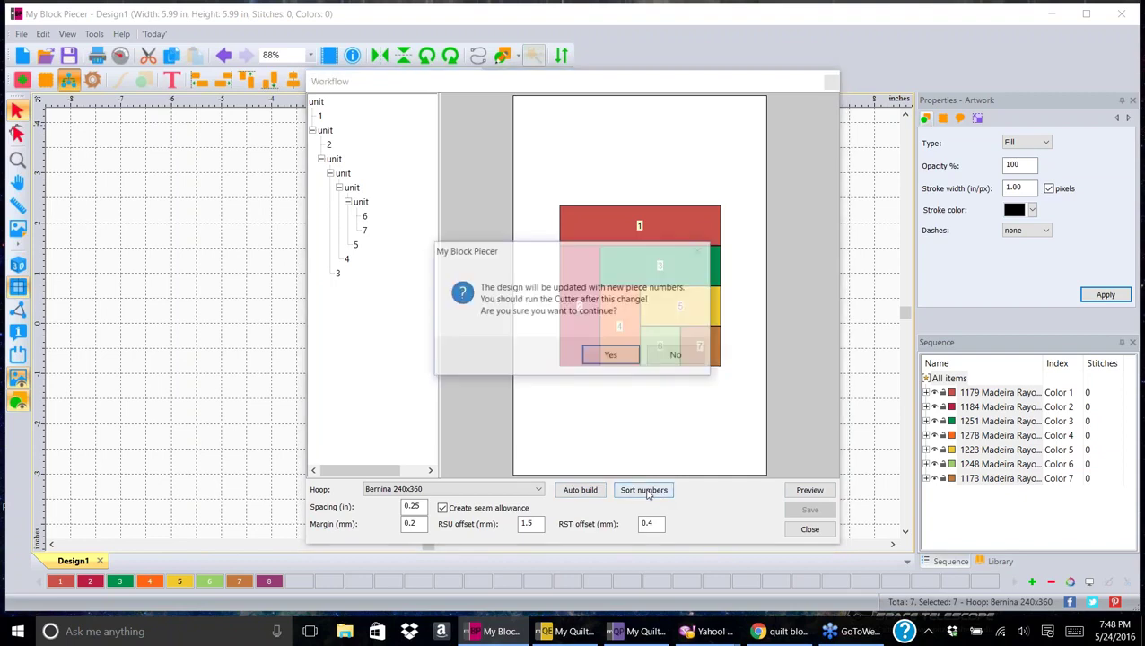
click(614, 357)
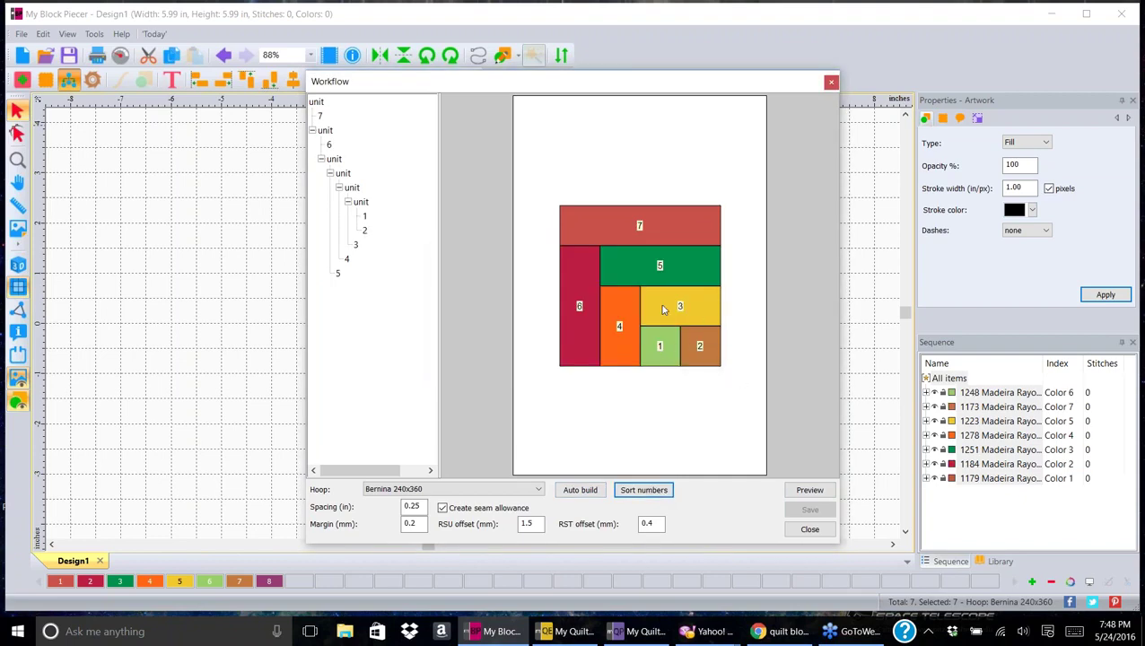
click(810, 490)
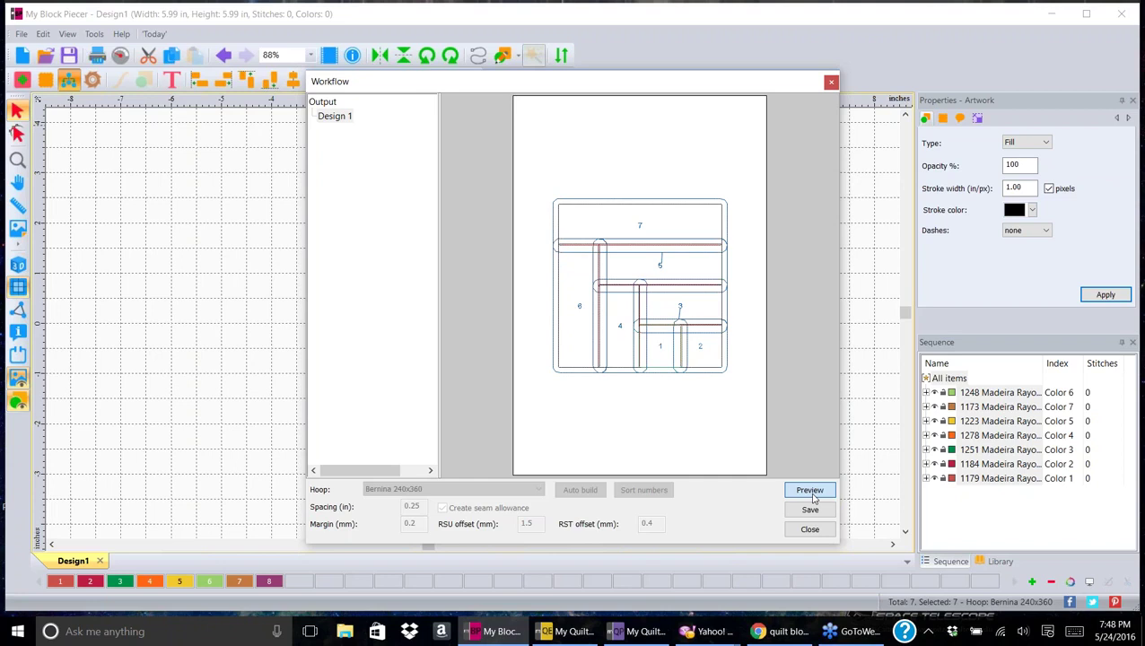
click(832, 84)
click(744, 301)
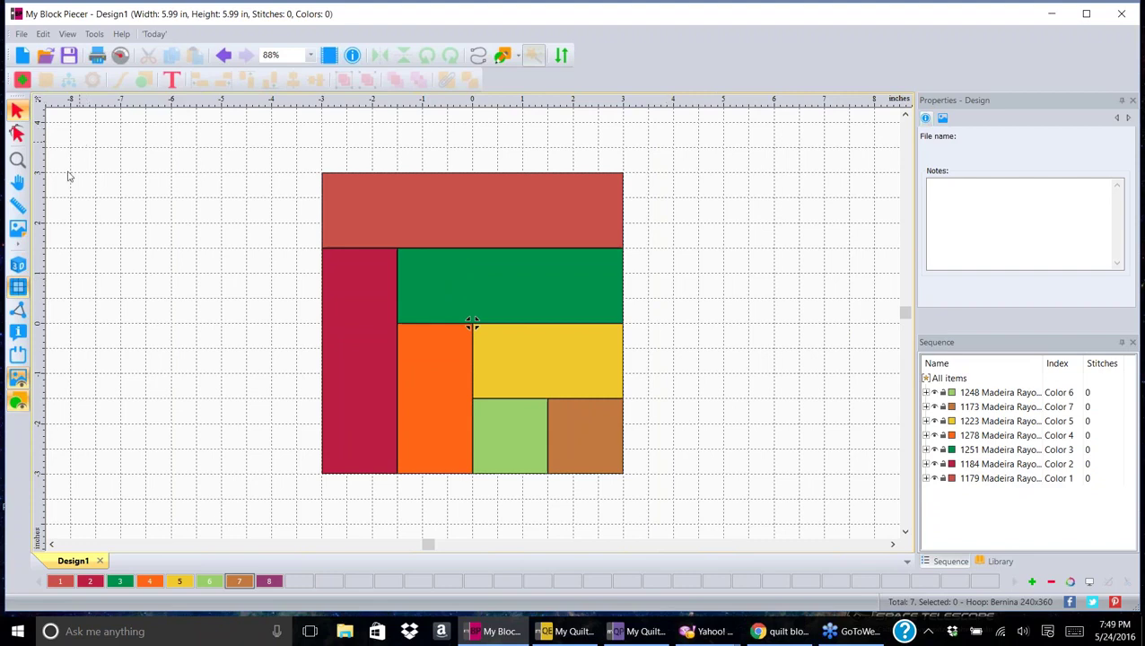
- Start a new design and load the 4star image from the Images folder as its backdrop
click(22, 55)
click(19, 230)
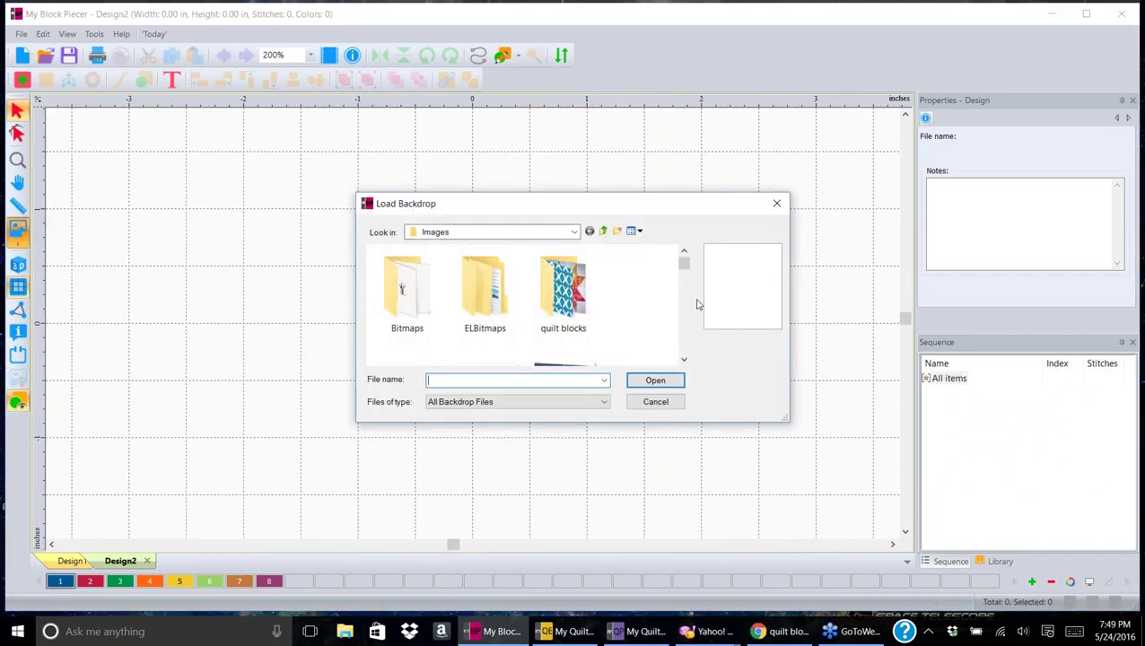
click(685, 361)
click(685, 361)
click(685, 361)
click(685, 361)
click(684, 360)
click(685, 361)
click(684, 361)
click(684, 361)
click(685, 360)
drag(682, 278, 682, 256)
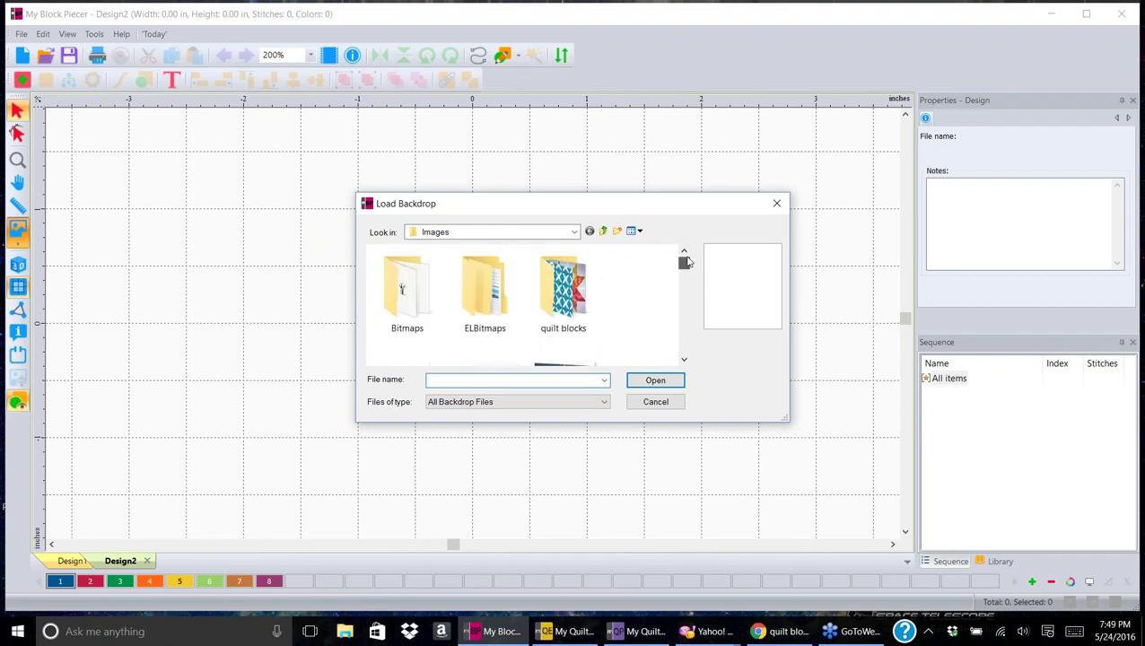
click(684, 361)
click(555, 327)
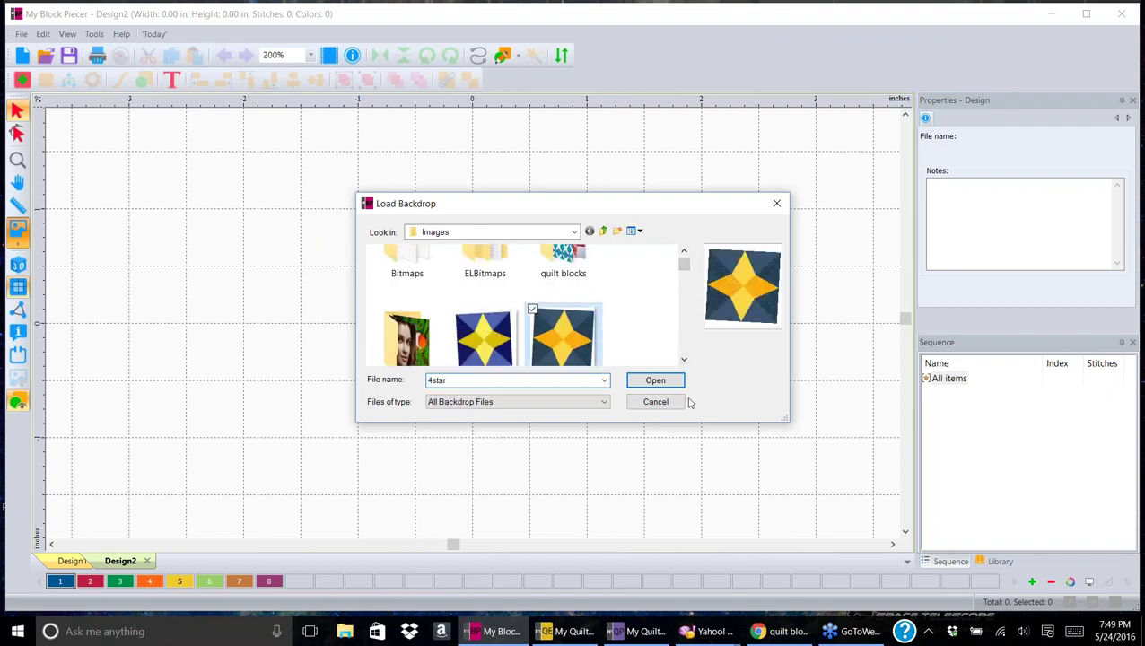
click(656, 381)
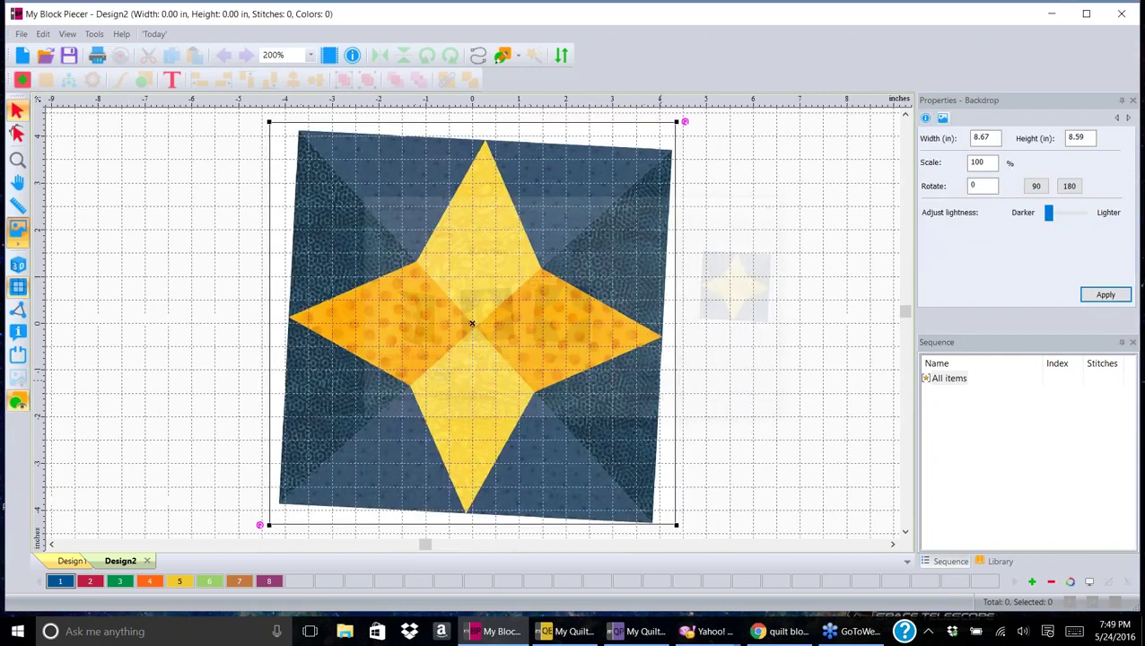
- Try to auto-trace the upper-right medium blue patch as artwork in color 1, and inspect it with the backdrop hidden
click(502, 56)
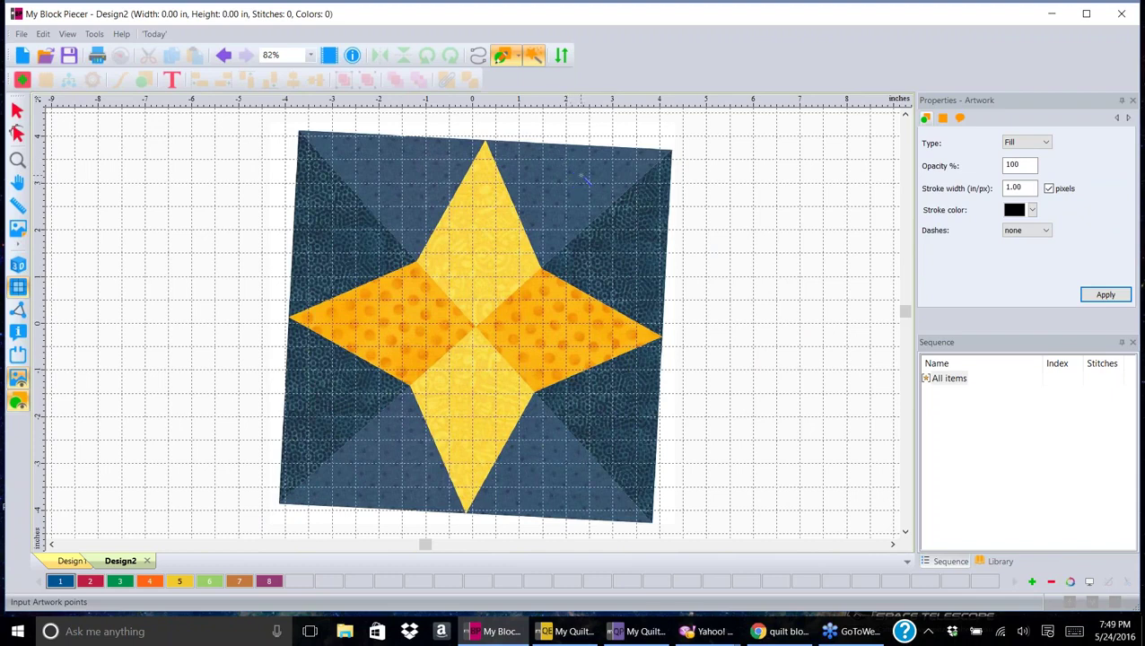
click(584, 180)
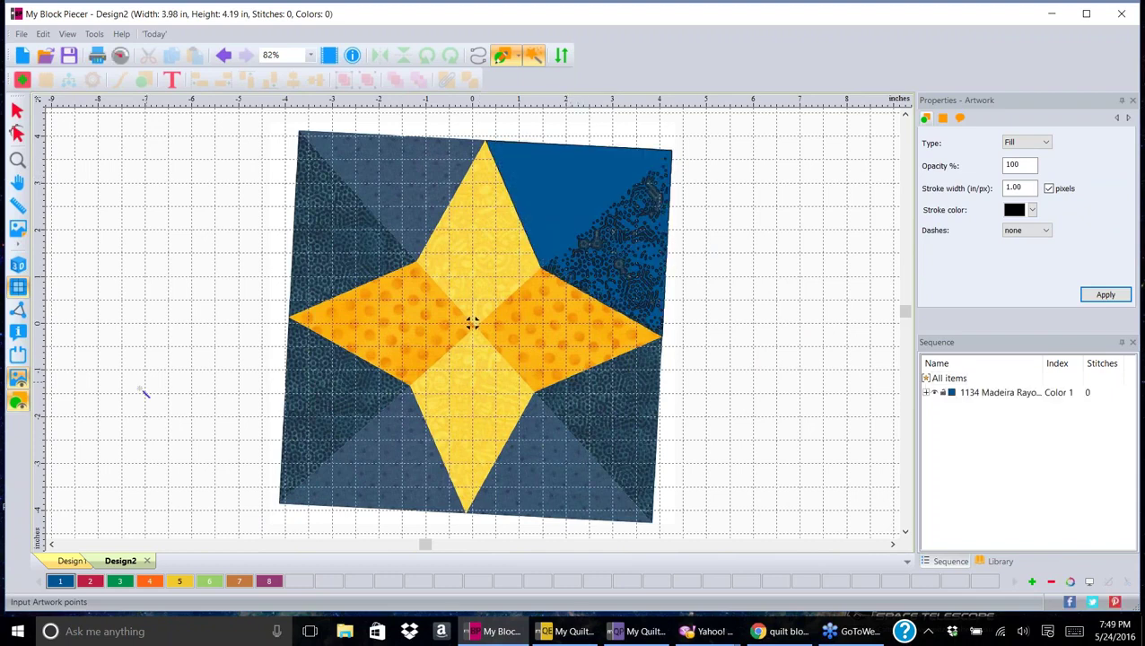
click(18, 378)
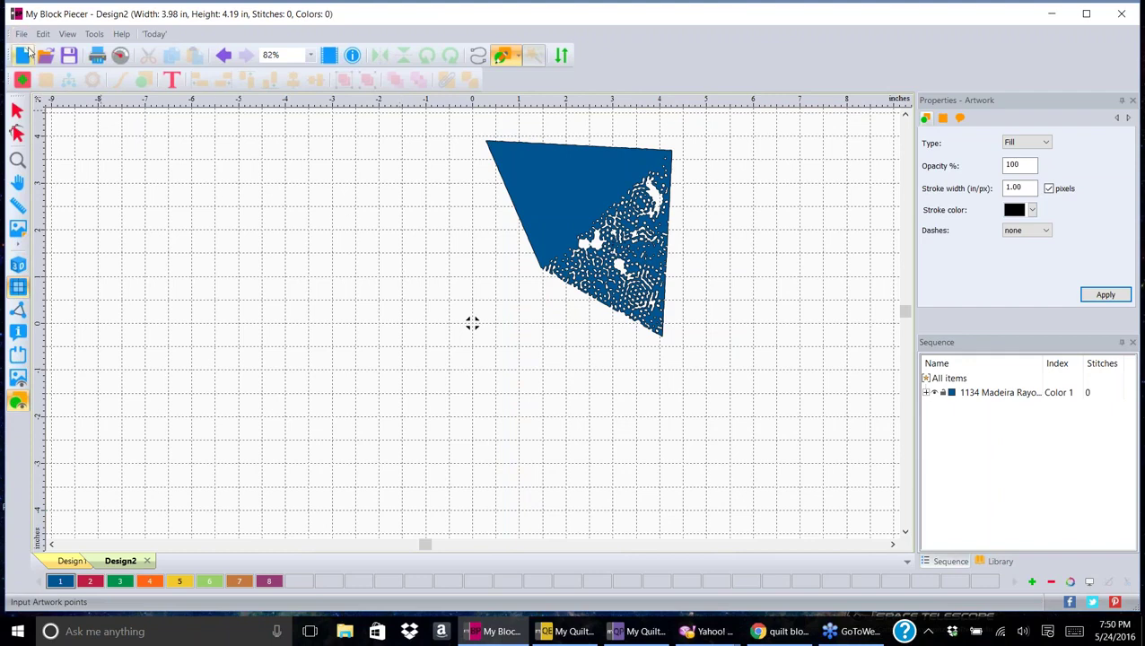
click(18, 377)
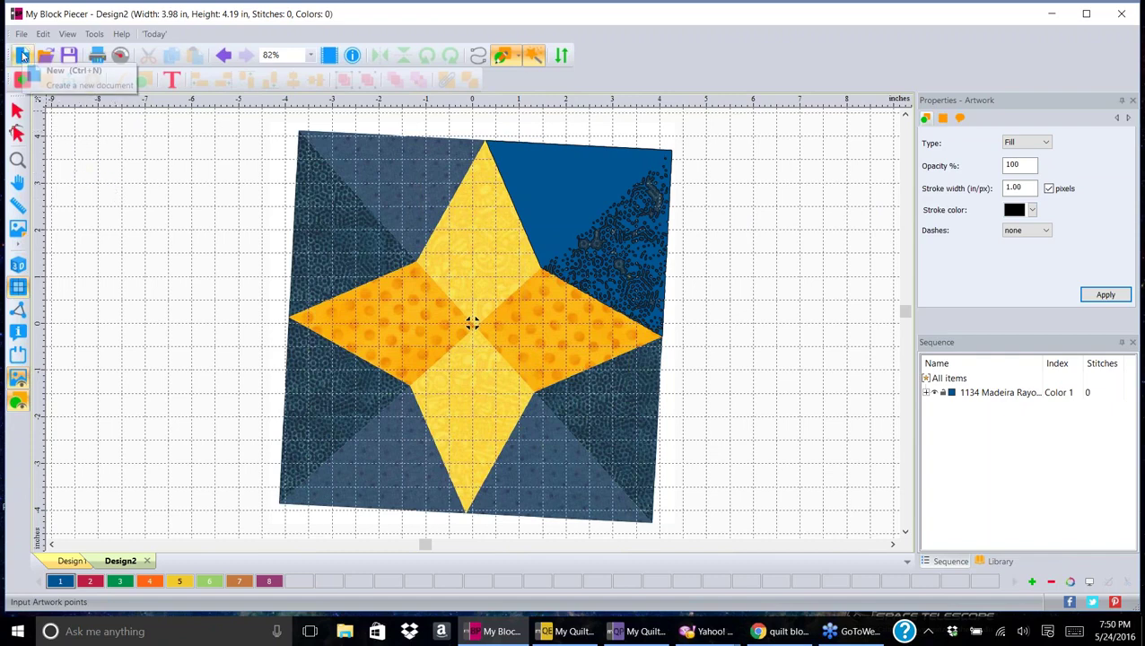
- Delete the traced blue artwork piece from the star block
click(16, 109)
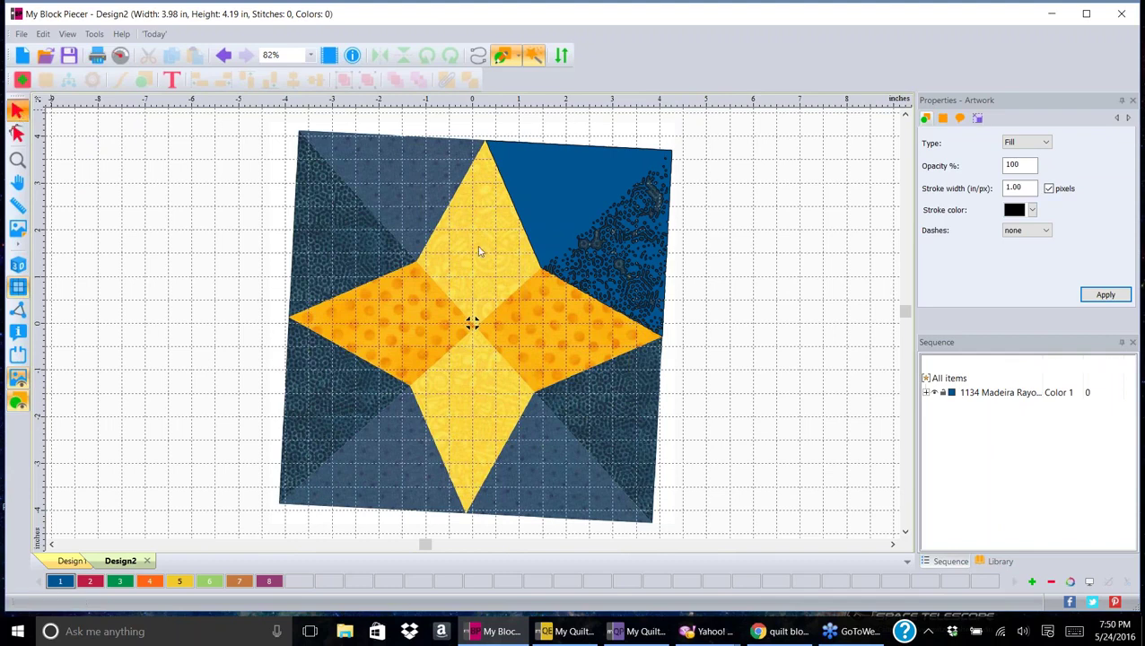
click(385, 209)
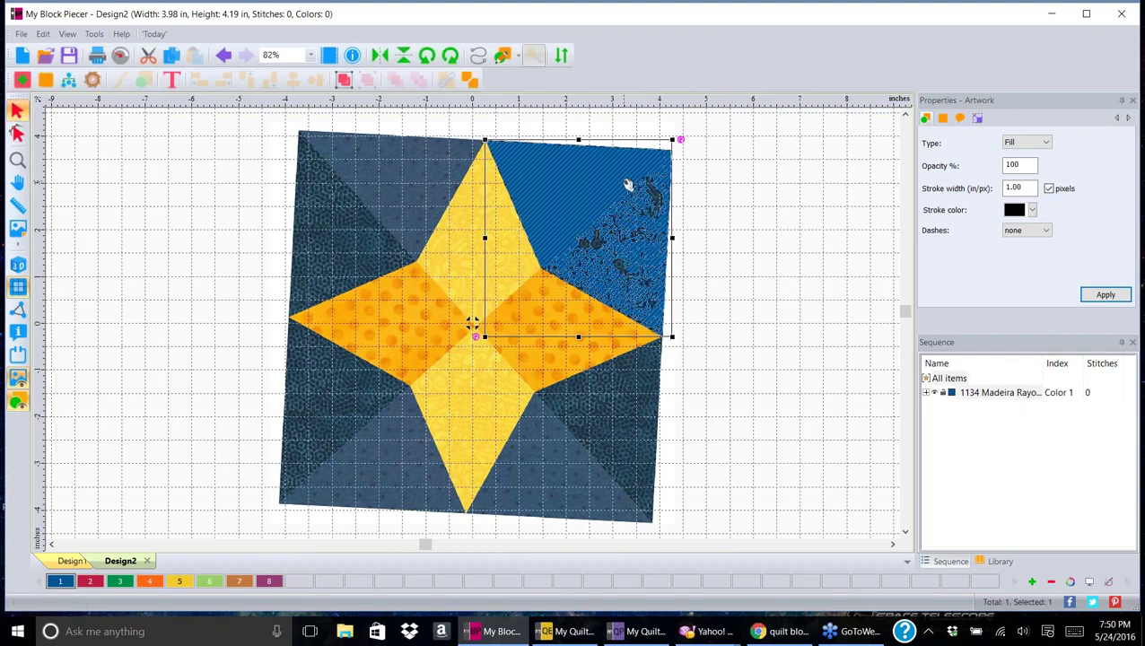
key(Delete)
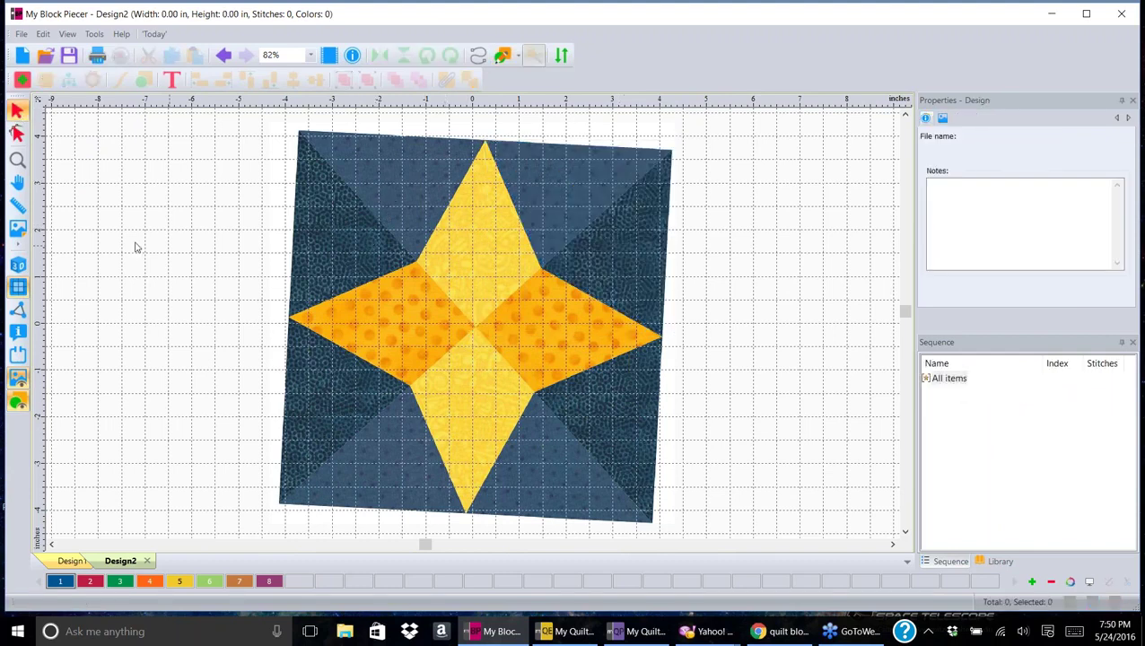
- Straighten the star backdrop by defining its horizon between the tips of the two orange star points
click(18, 245)
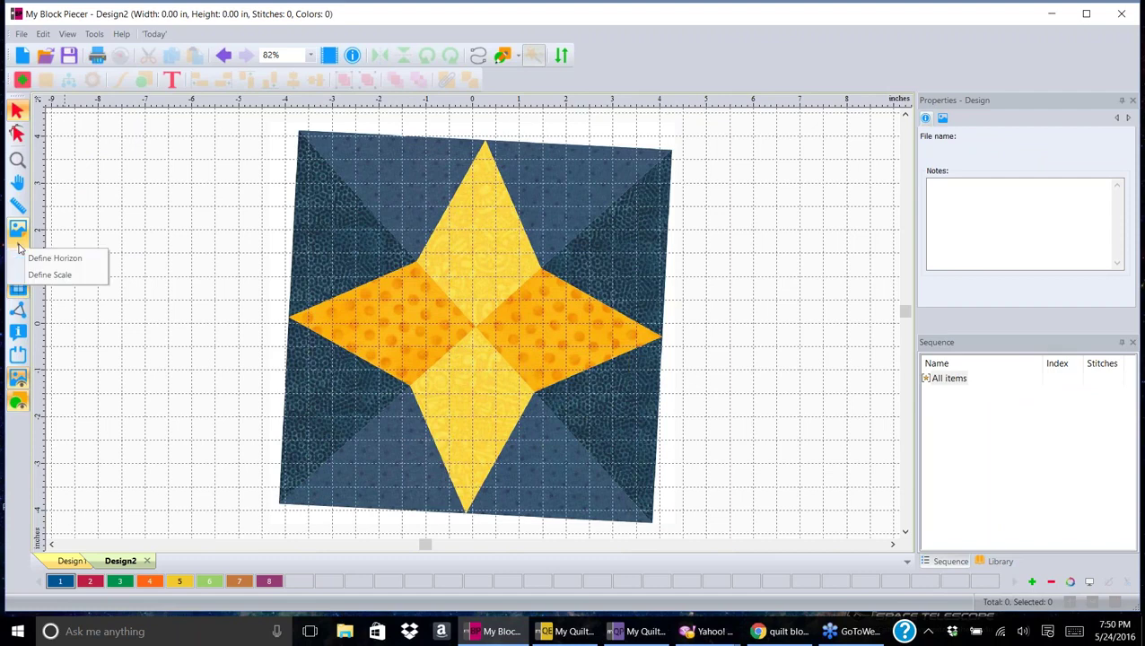
click(77, 260)
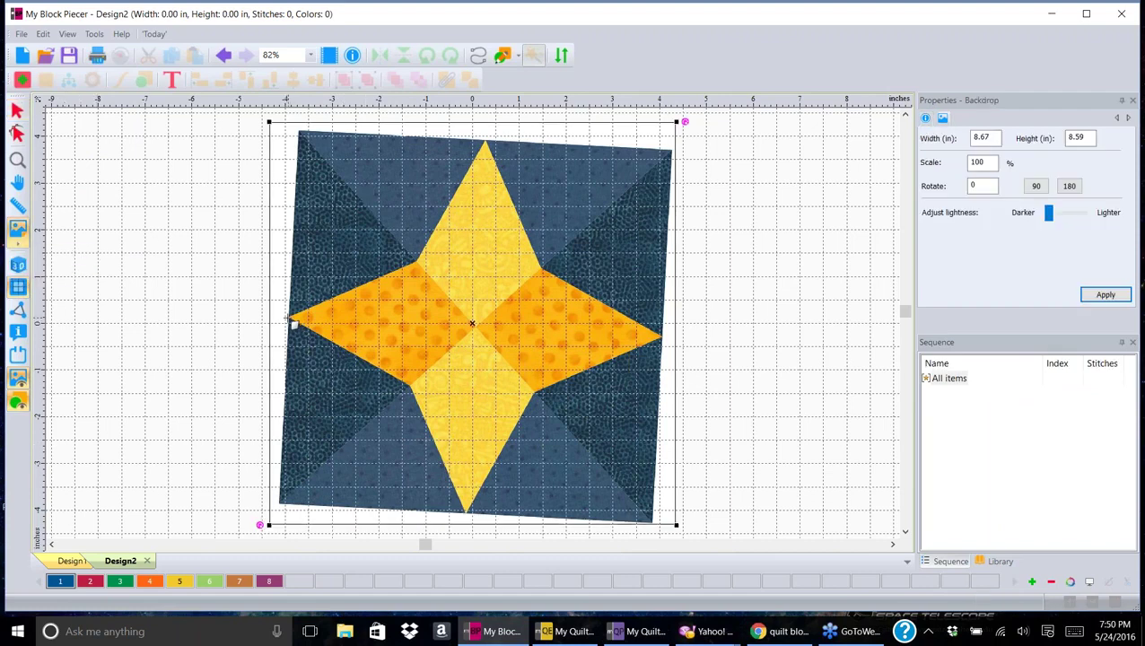
drag(294, 320, 666, 341)
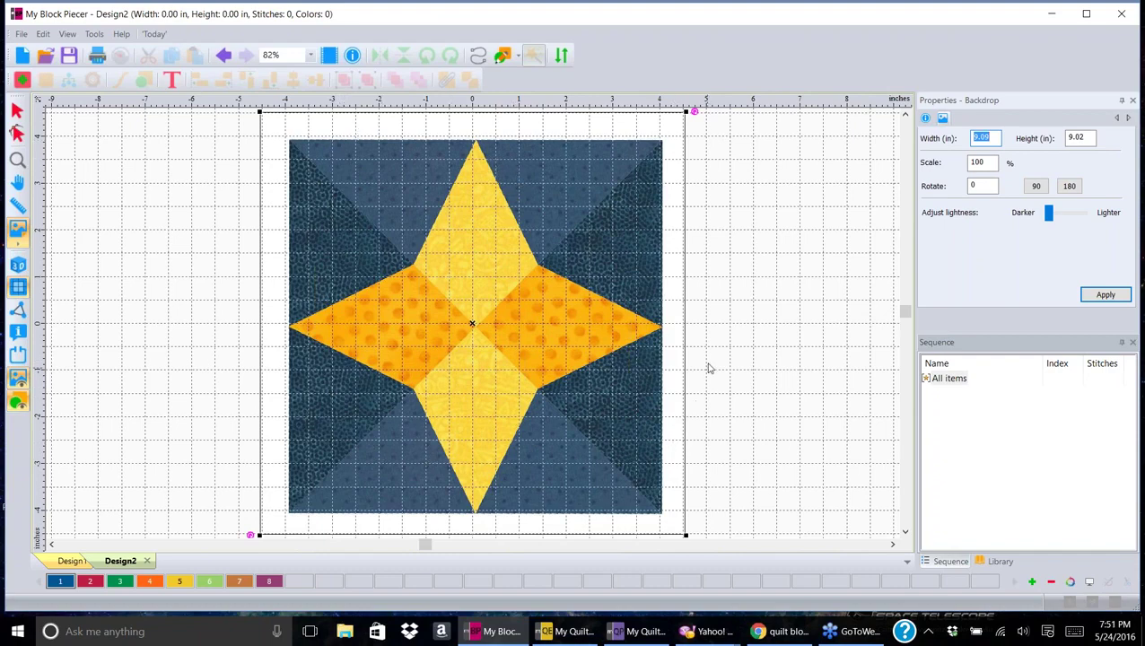
- Move the straightened star backdrop about 0.3 in to the right of the design center
scroll(704, 214, up, 2)
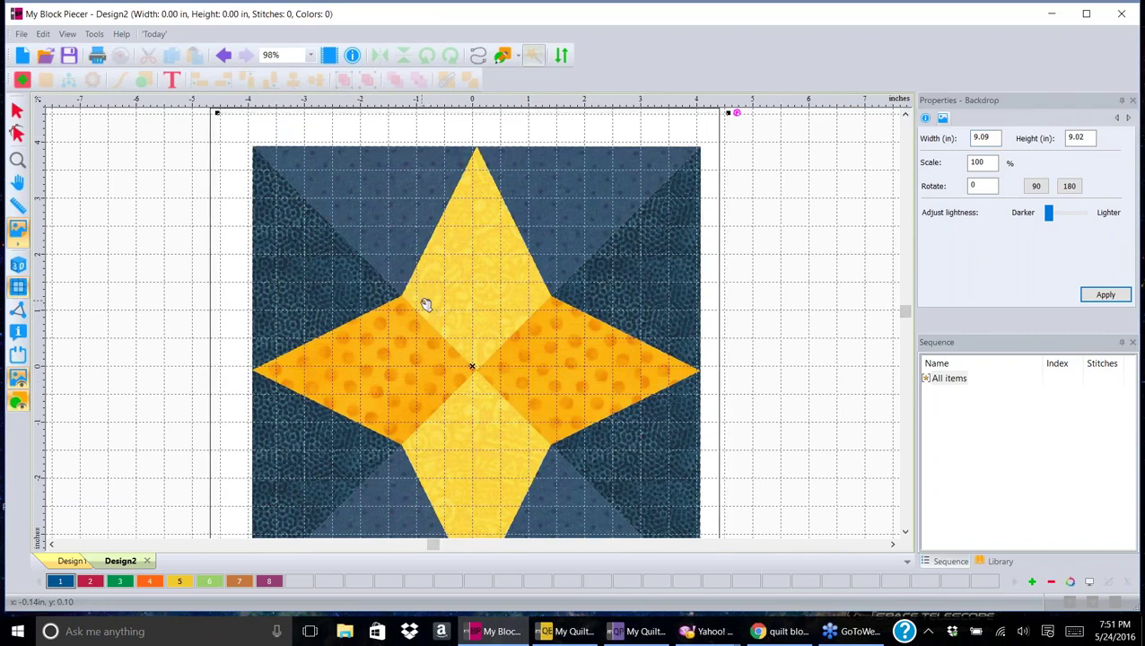
click(445, 319)
drag(472, 366, 481, 374)
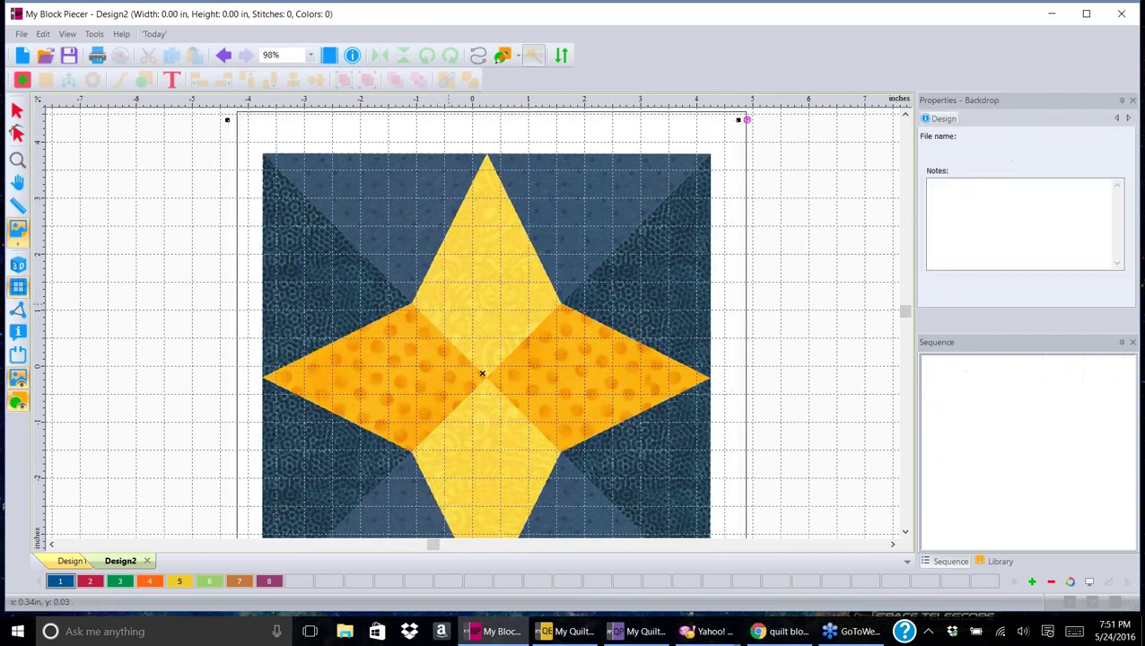
drag(738, 366, 747, 358)
key(Home)
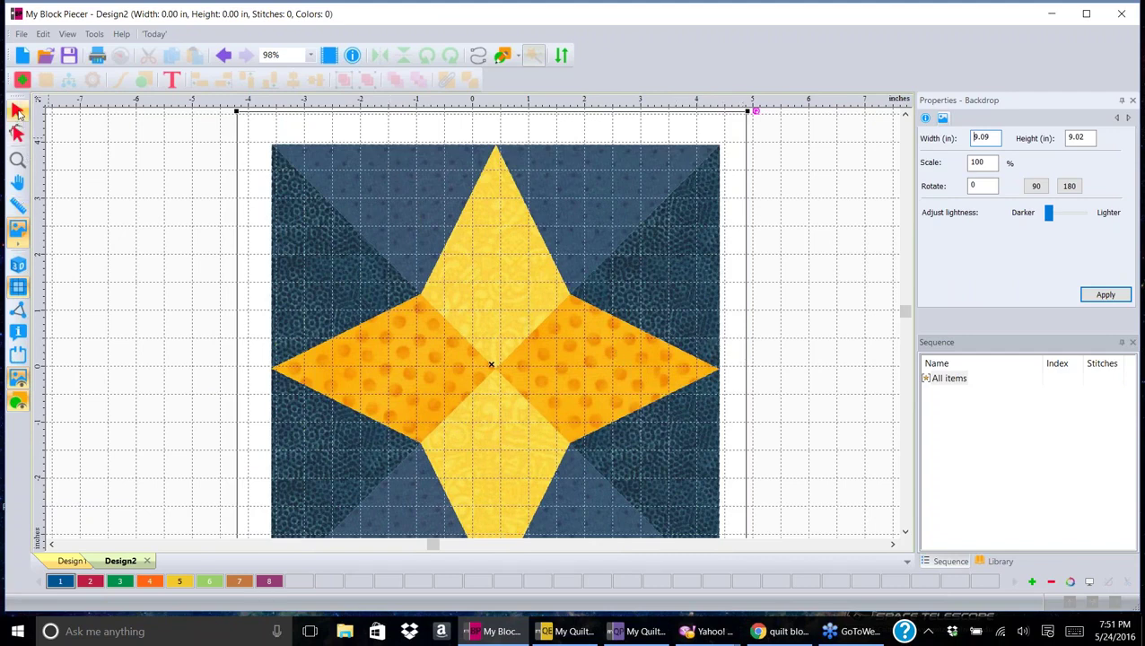
- Refine the backdrop's straightening by defining the horizon twice along the block's upper edge, corner to corner
click(17, 232)
click(80, 259)
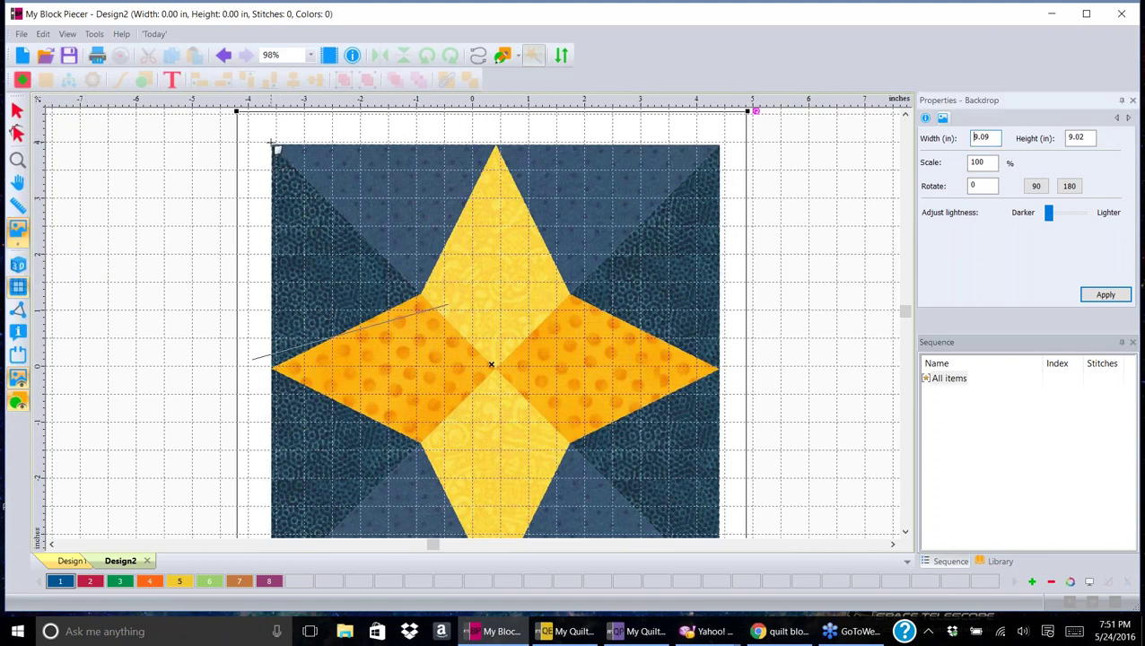
click(272, 144)
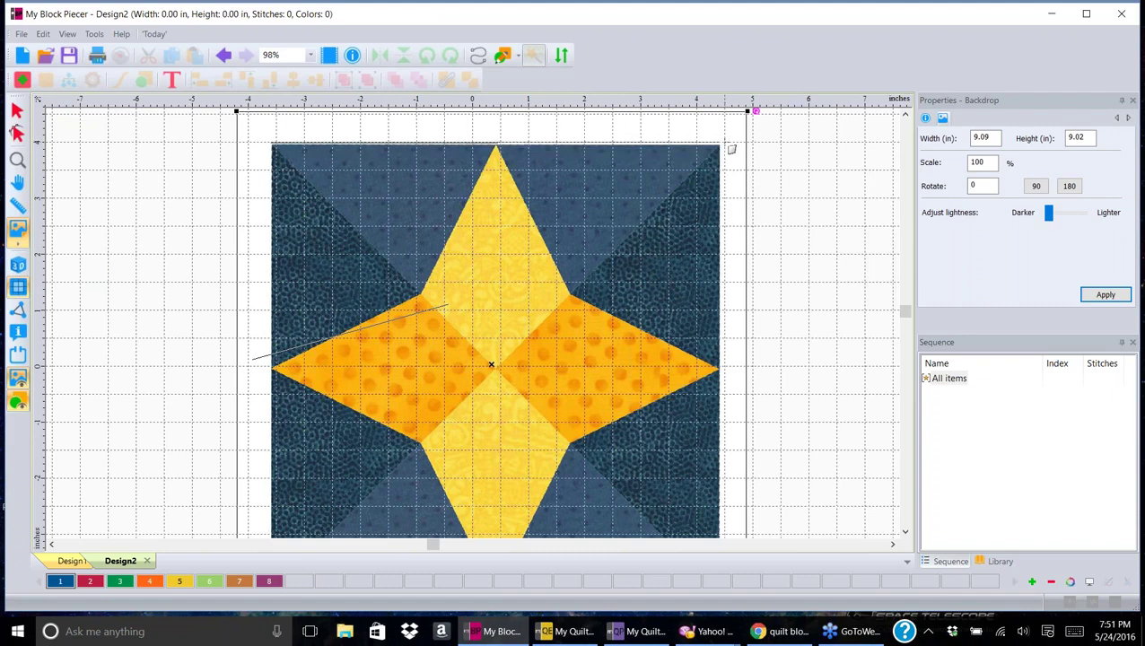
click(446, 306)
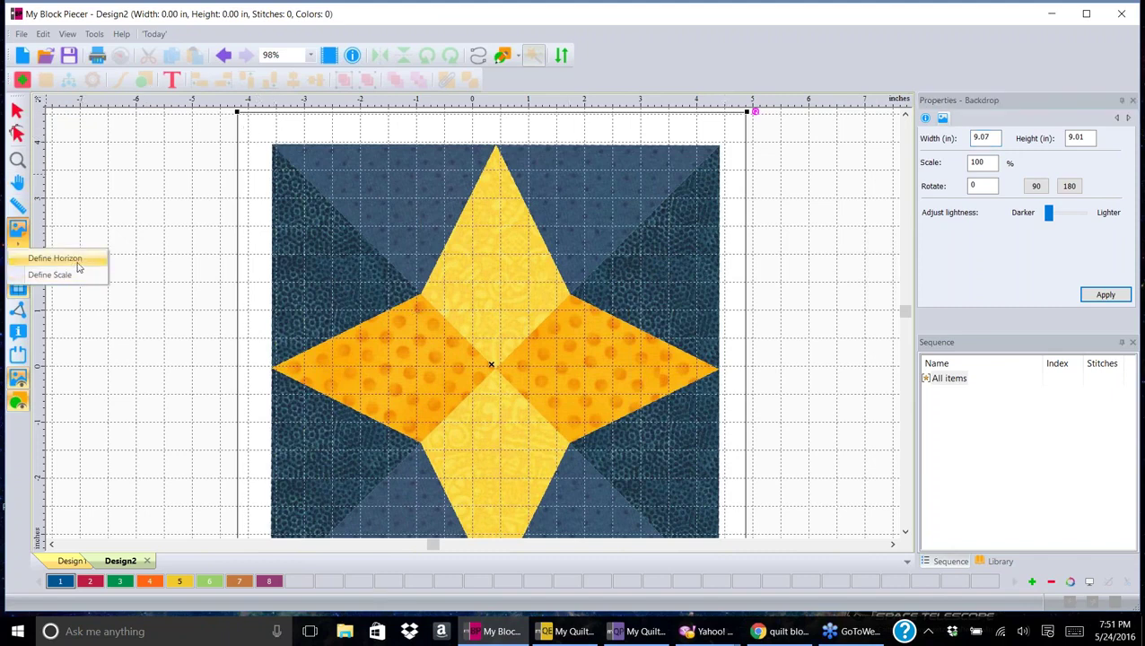
click(70, 274)
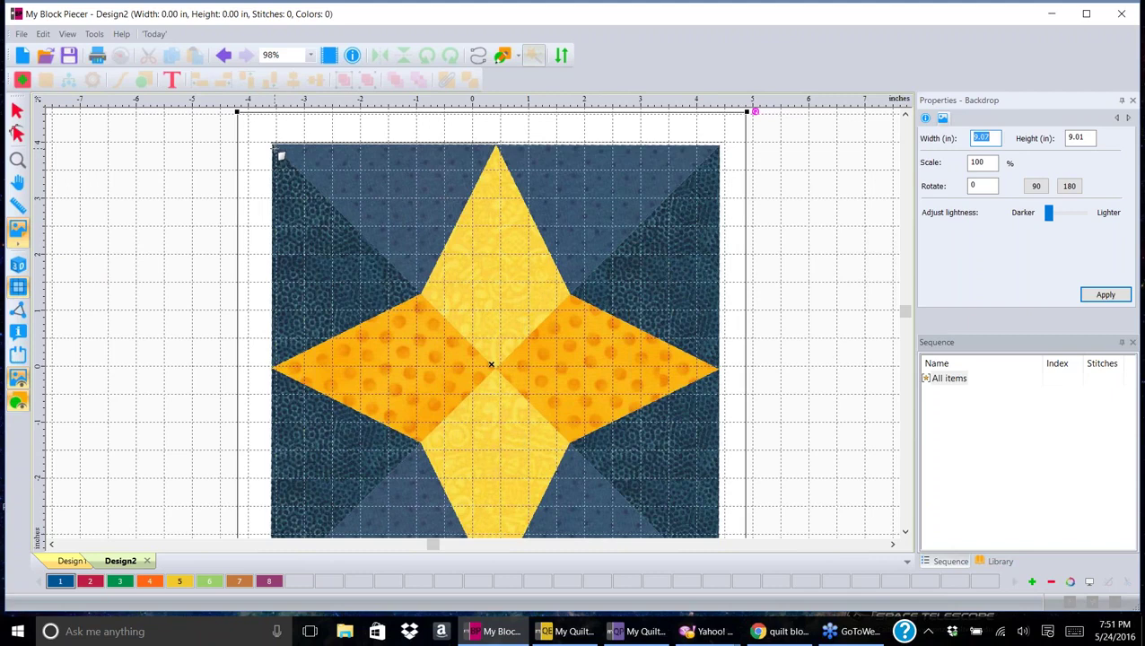
drag(279, 150, 727, 152)
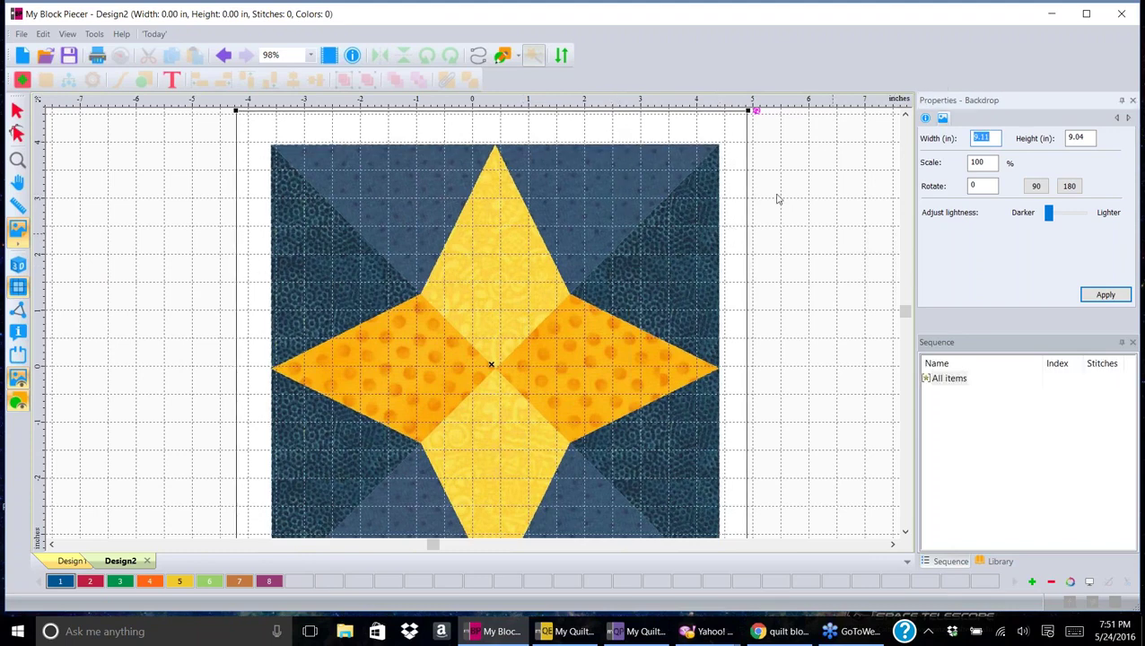
click(16, 111)
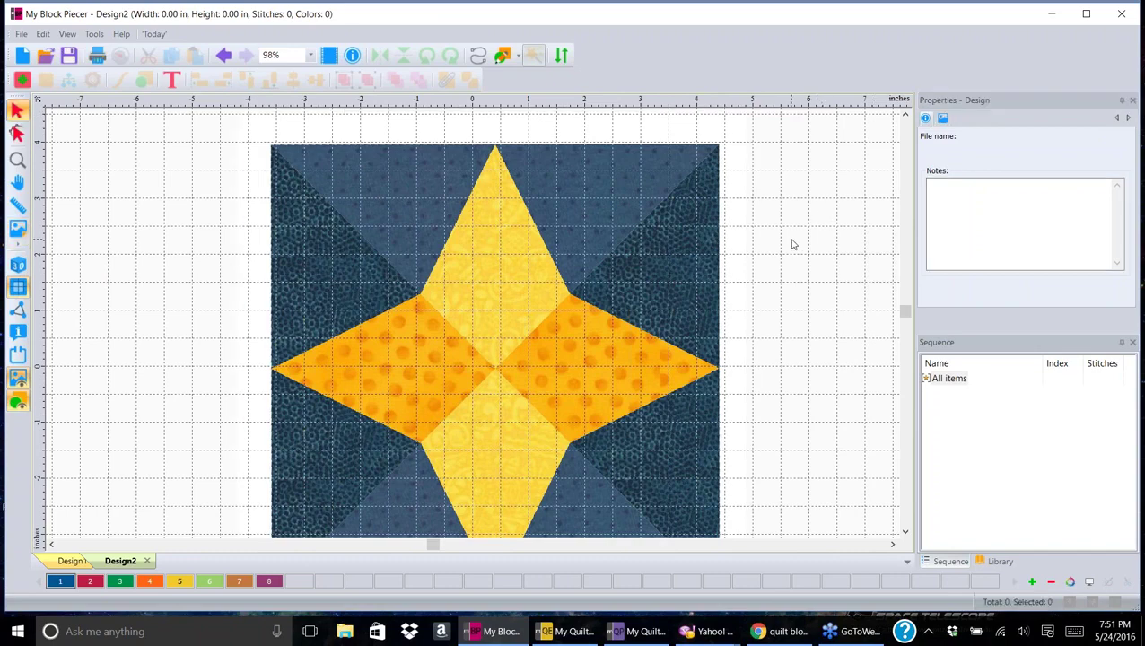
scroll(791, 245, up, 1)
scroll(791, 244, up, 2)
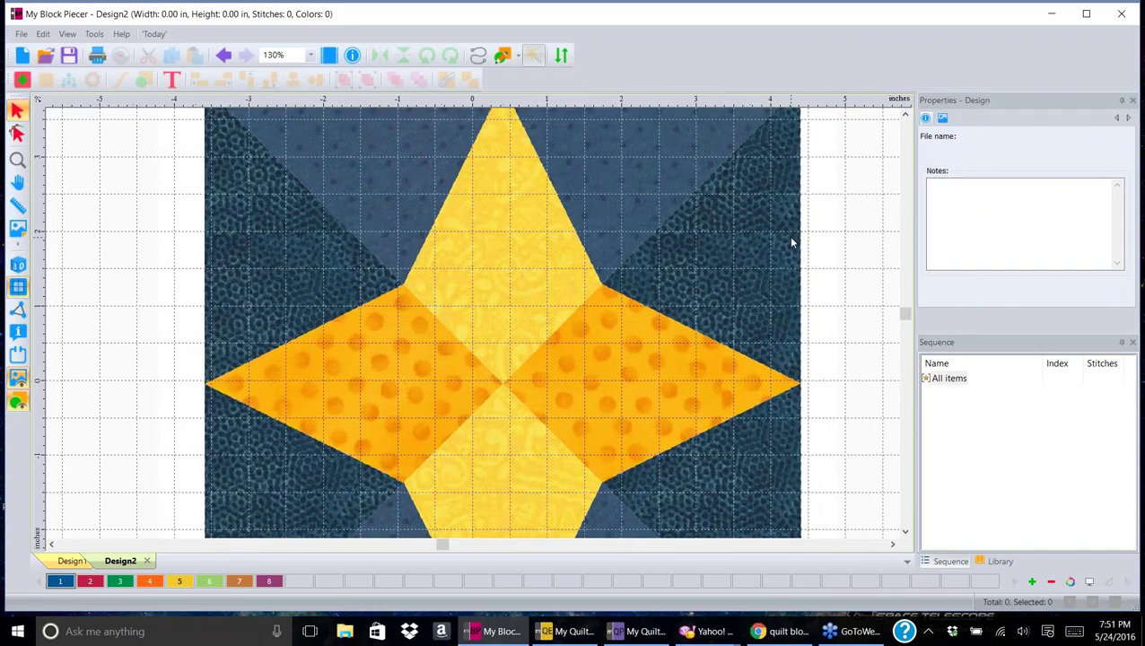
scroll(791, 240, down, 2)
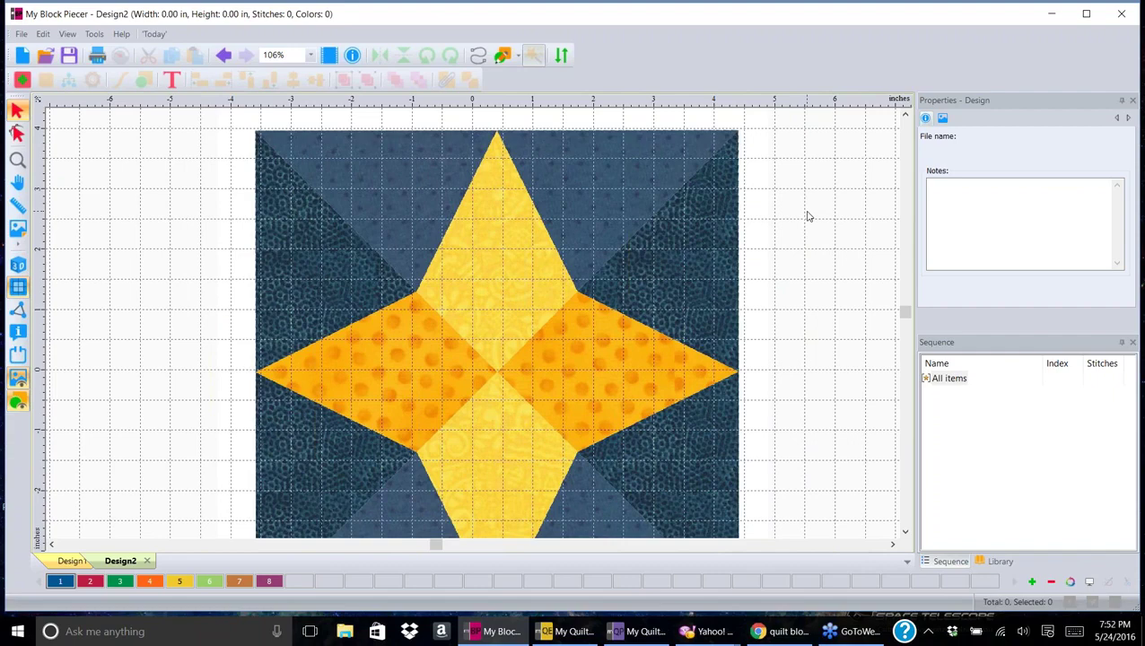
- Switch to My Quilt Planner, browse the Images folder for a quilt backdrop, and leave without loading one
click(658, 637)
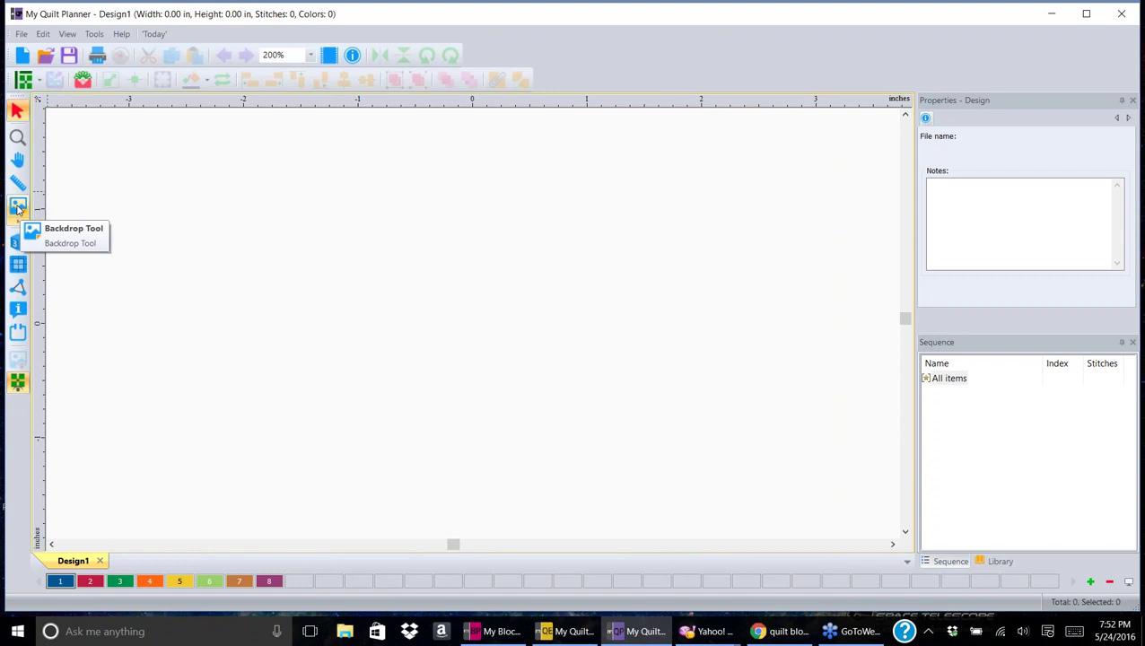
click(17, 207)
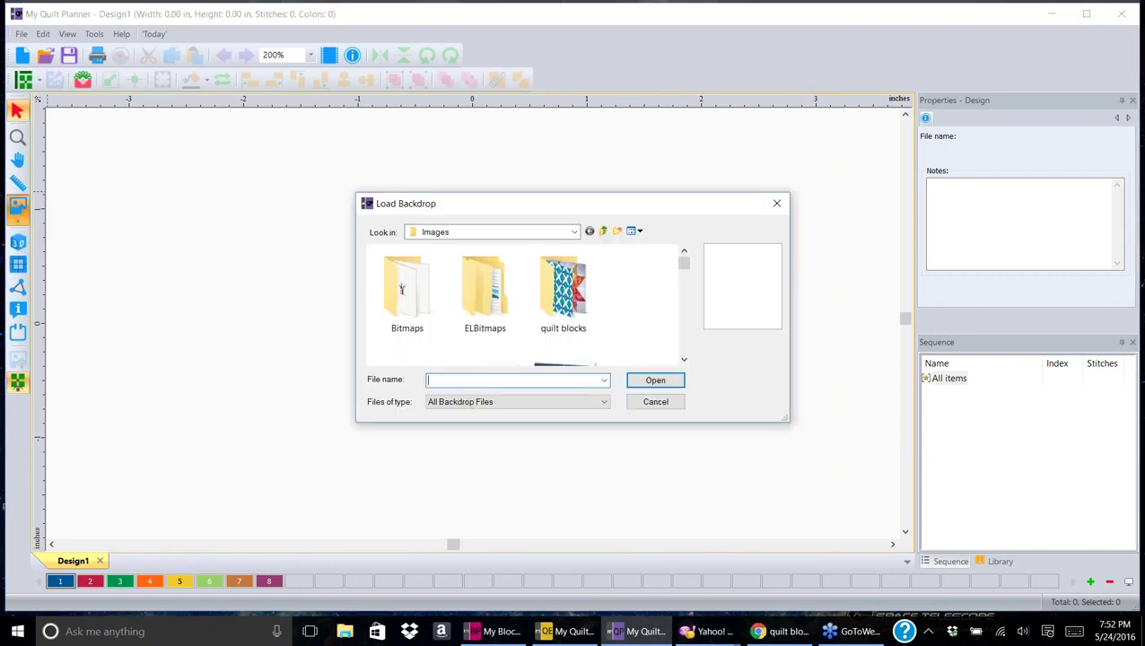
click(684, 362)
click(684, 362)
click(684, 361)
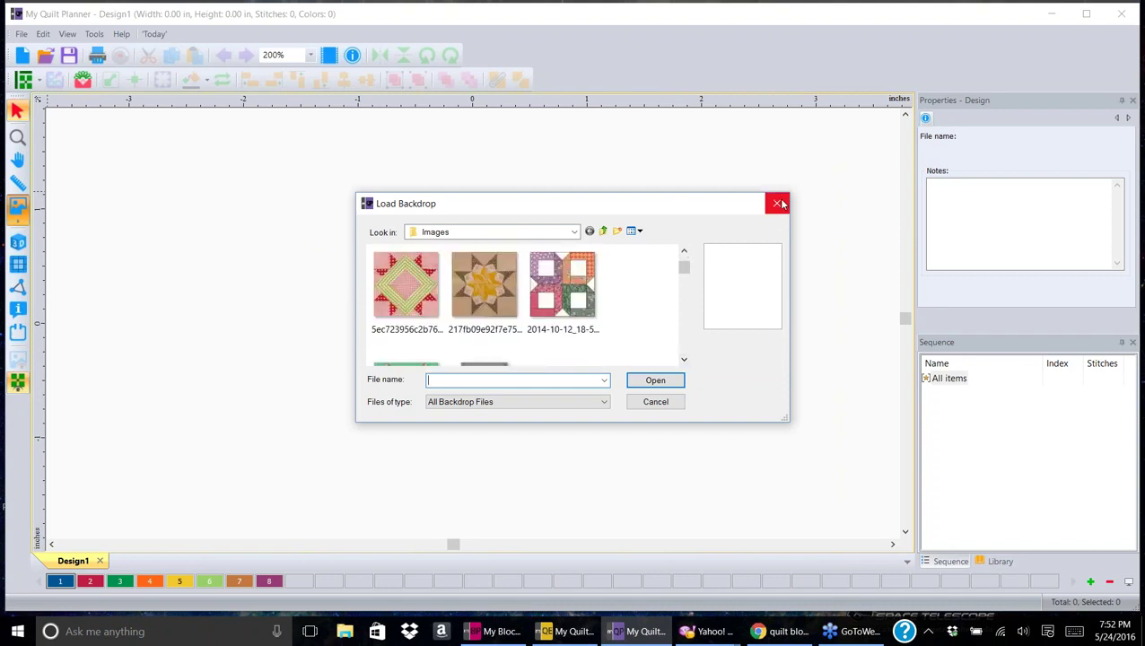
click(684, 361)
click(684, 362)
click(684, 362)
click(684, 361)
click(684, 362)
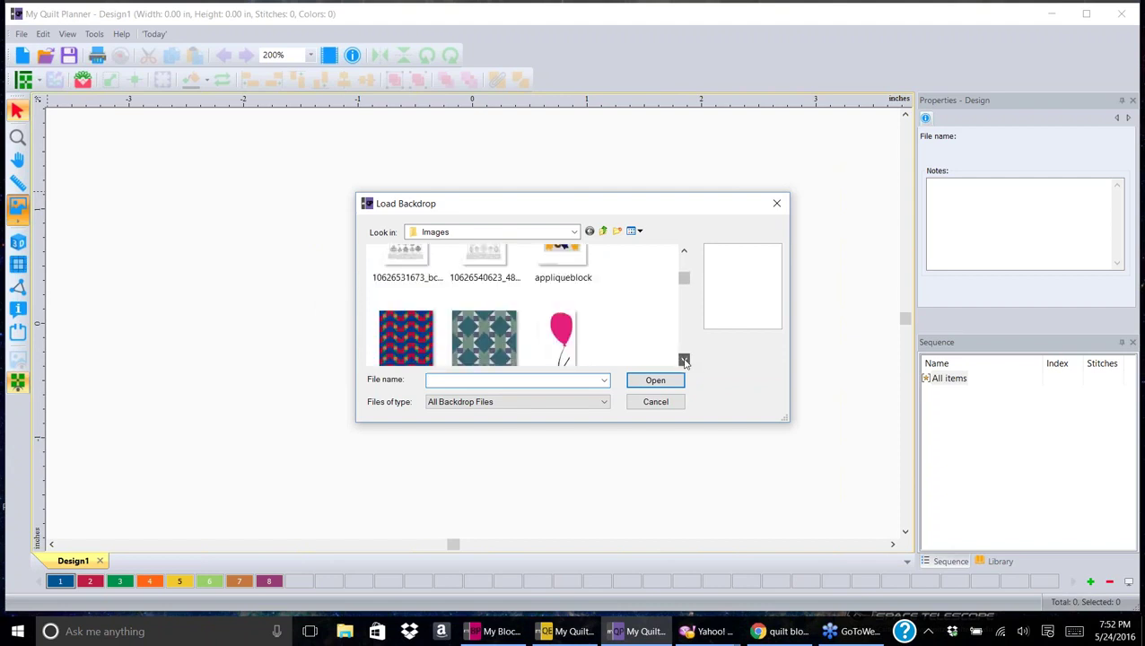
click(683, 362)
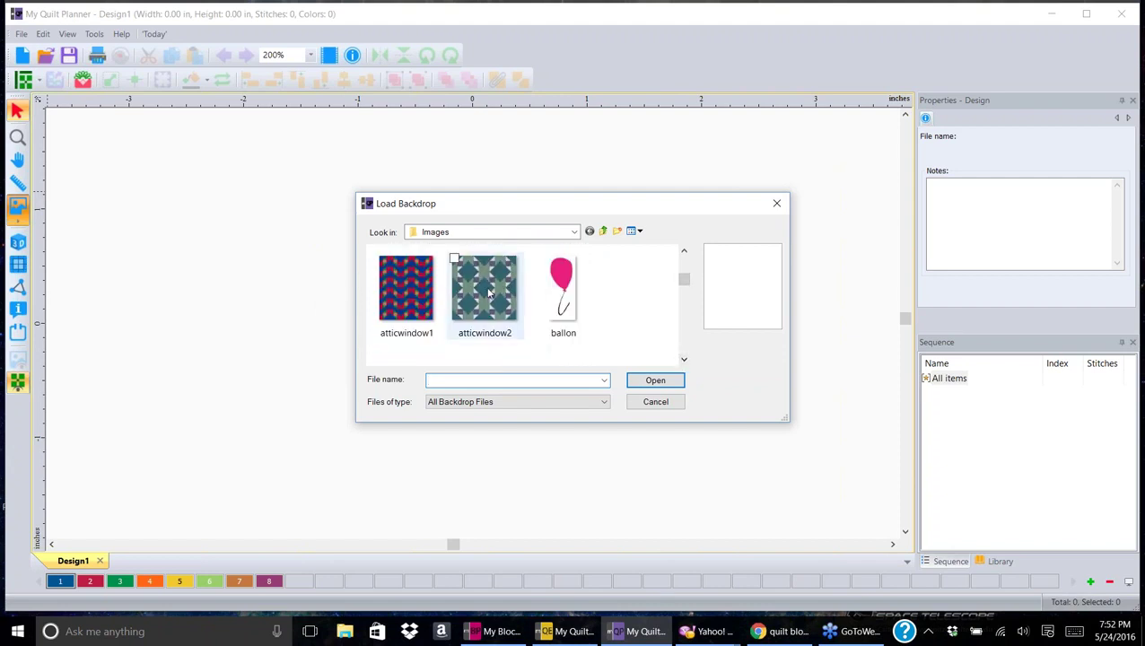
click(776, 203)
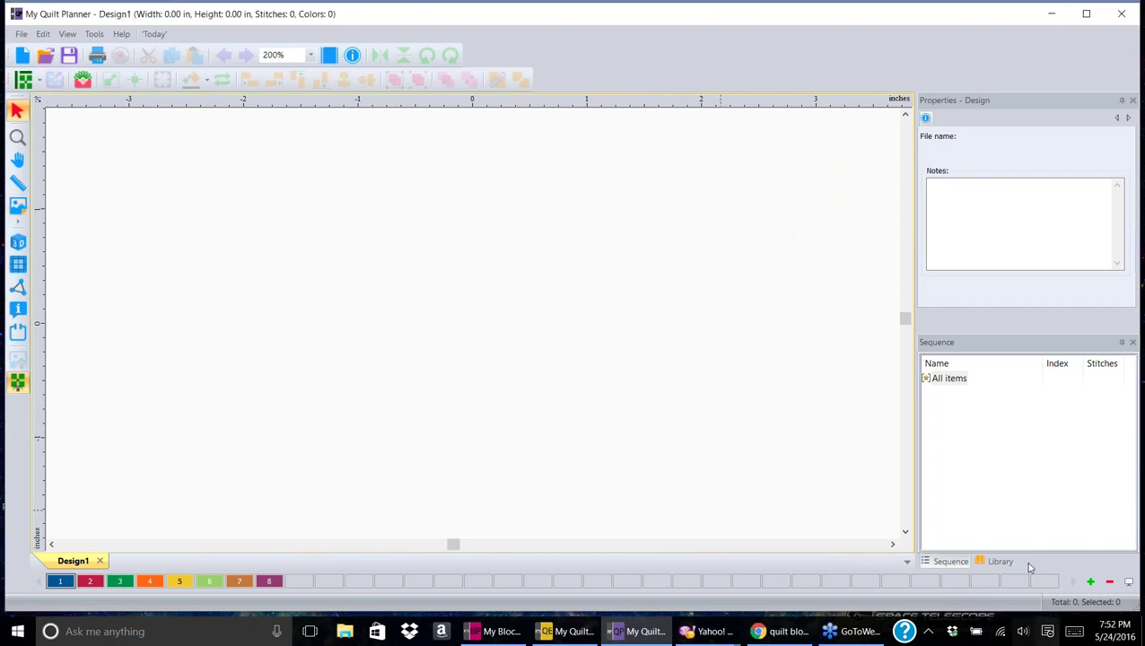
- Show the design library and open the VDTA_Tam folder inside MQP
click(1000, 562)
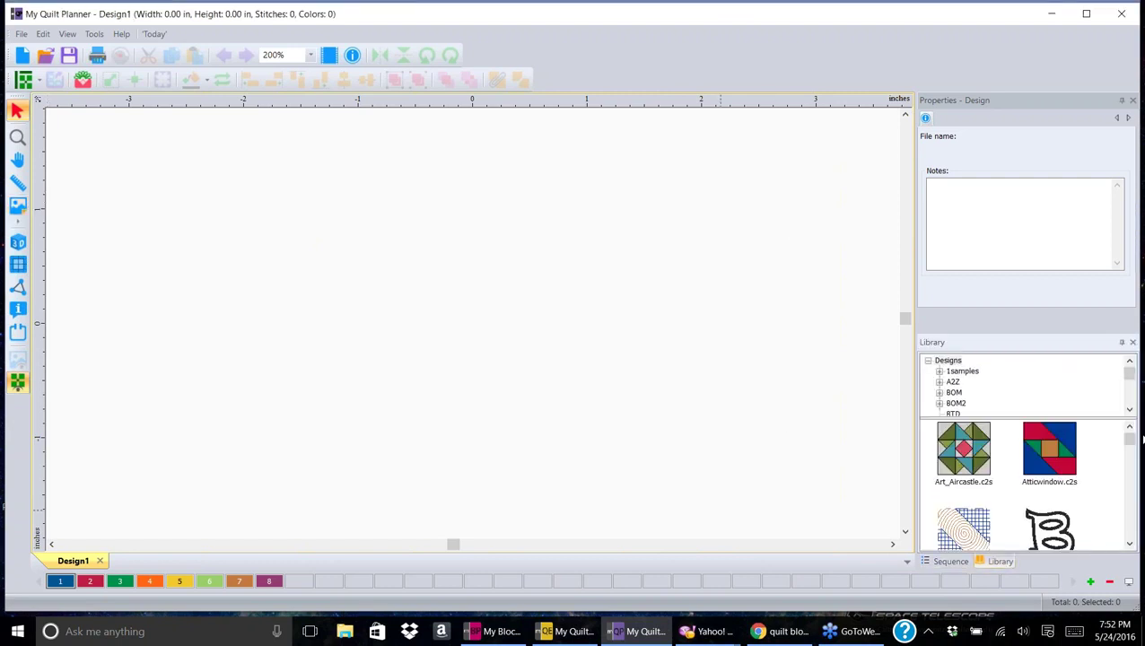
click(1130, 411)
click(1130, 411)
click(1129, 411)
click(1129, 411)
click(1130, 411)
click(1129, 411)
click(1130, 411)
click(1130, 411)
click(1130, 411)
click(1130, 411)
click(1130, 411)
click(1130, 411)
click(939, 393)
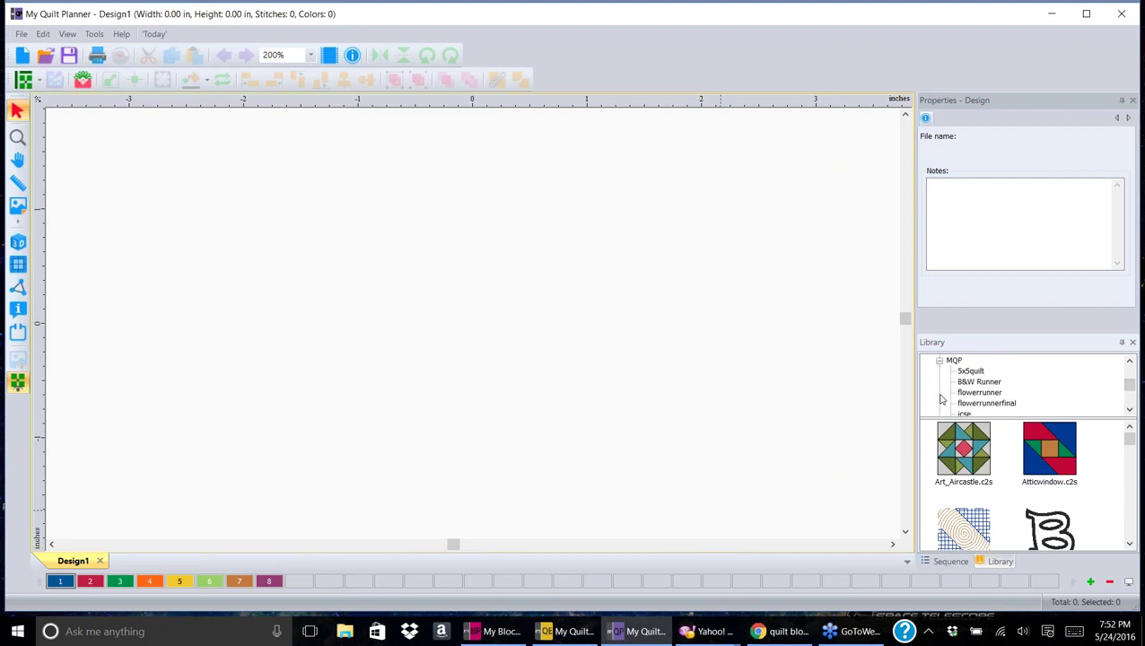
click(1130, 411)
click(1130, 411)
click(1130, 411)
click(1130, 411)
click(1130, 410)
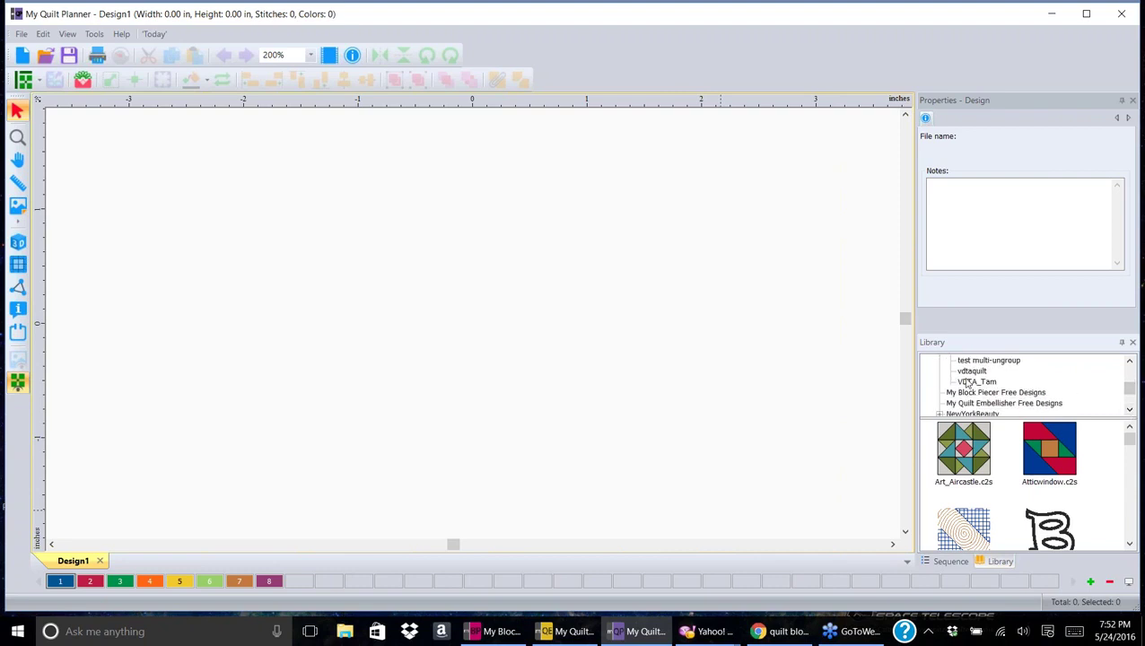
click(967, 381)
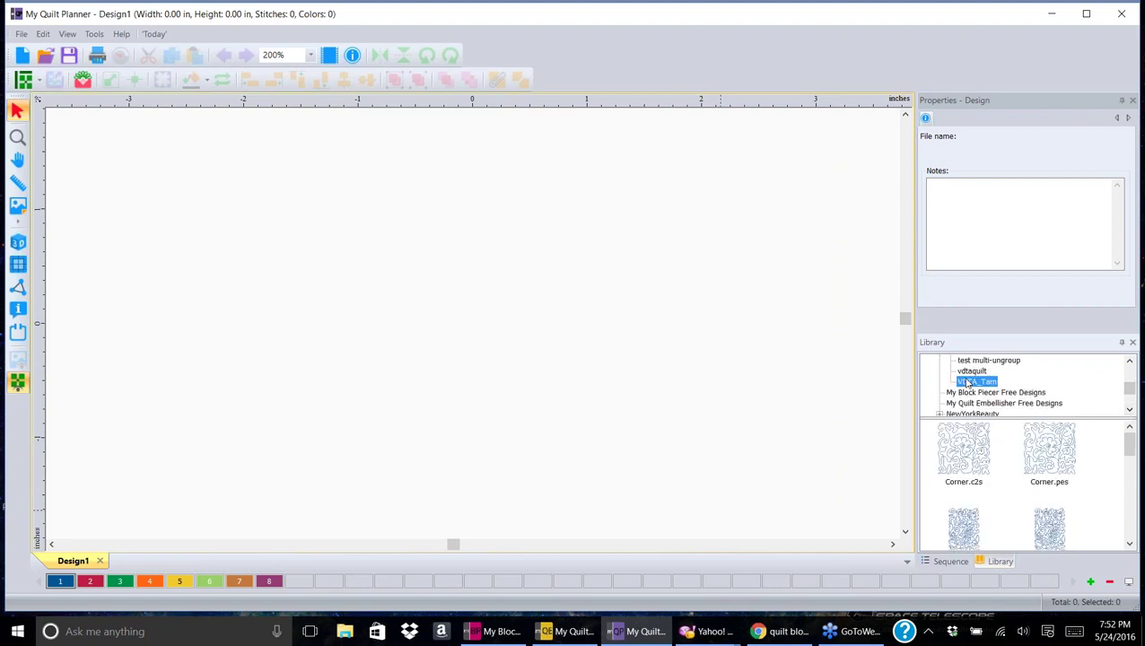
- Open the MQP library folder and place the Atticwindow.c2s design in the workspace
click(1130, 360)
click(1130, 360)
click(1130, 360)
click(1130, 361)
click(1130, 361)
click(1130, 361)
click(1130, 361)
click(1130, 361)
click(1130, 361)
click(954, 370)
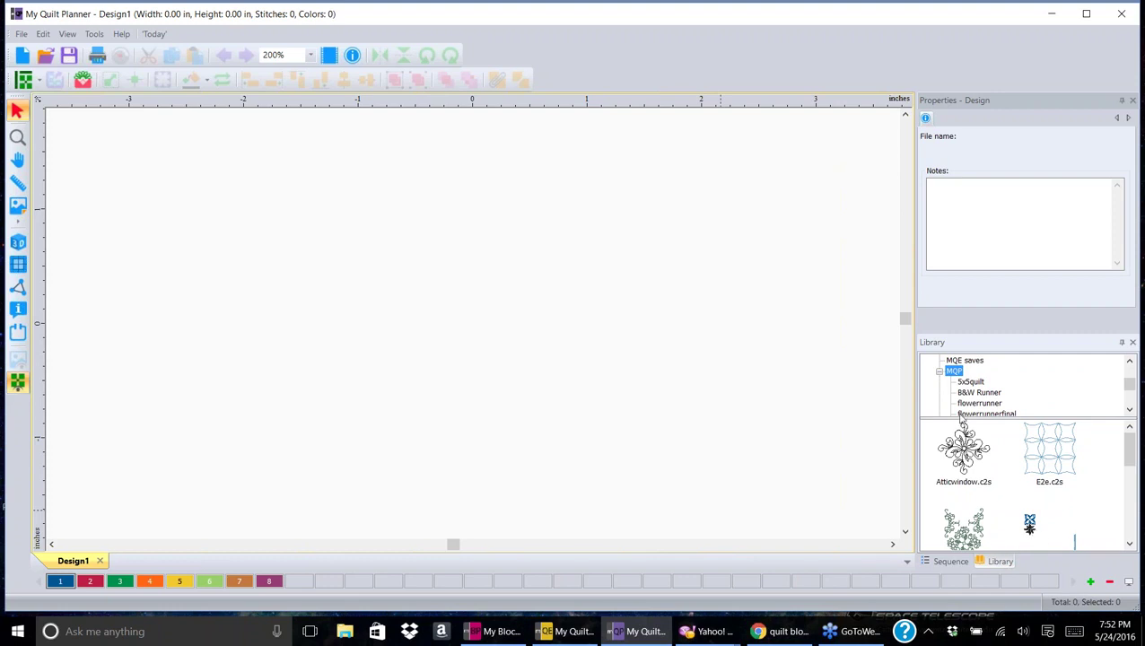
click(972, 462)
drag(966, 456, 453, 352)
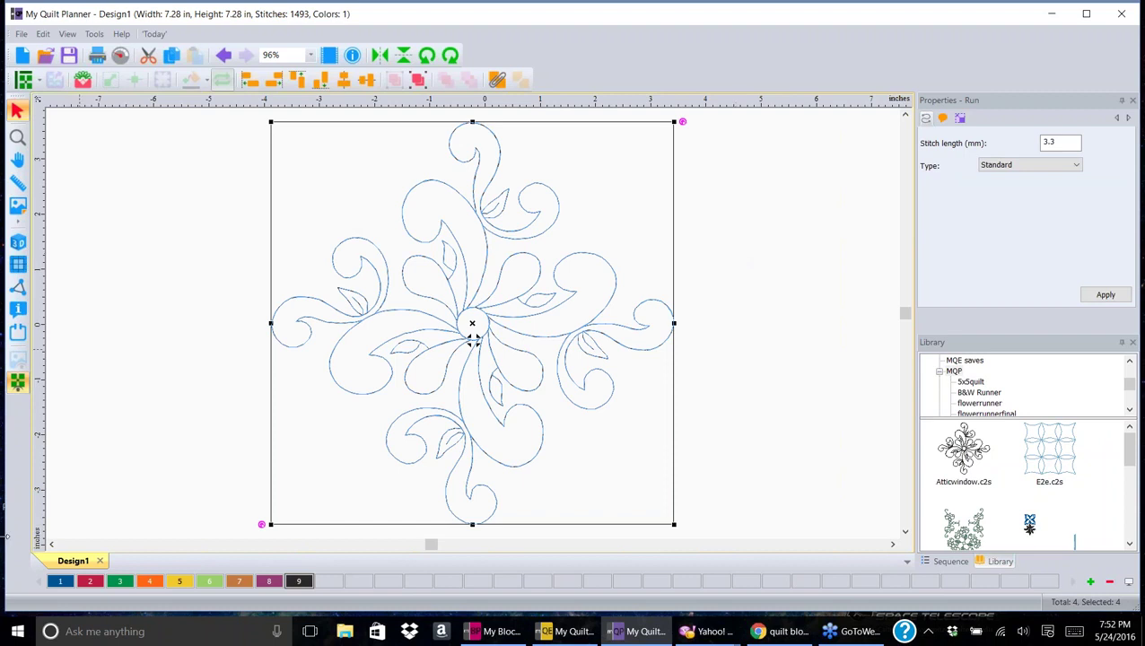
- Delete the Atticwindow design from the workspace
click(111, 367)
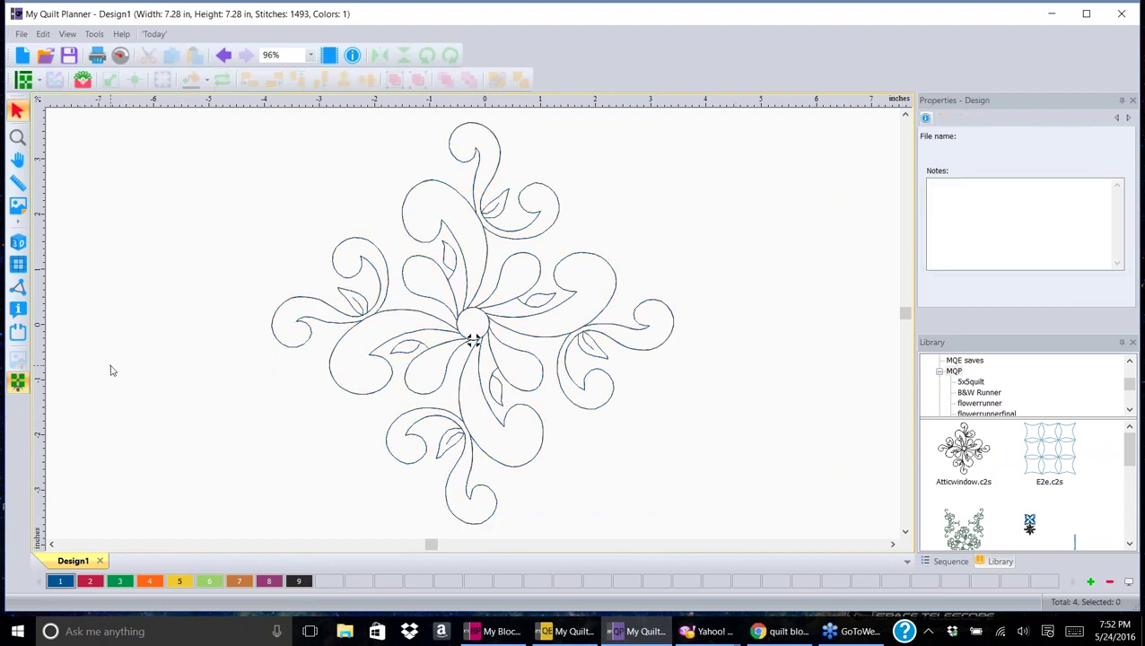
right_click(110, 365)
click(18, 366)
click(504, 256)
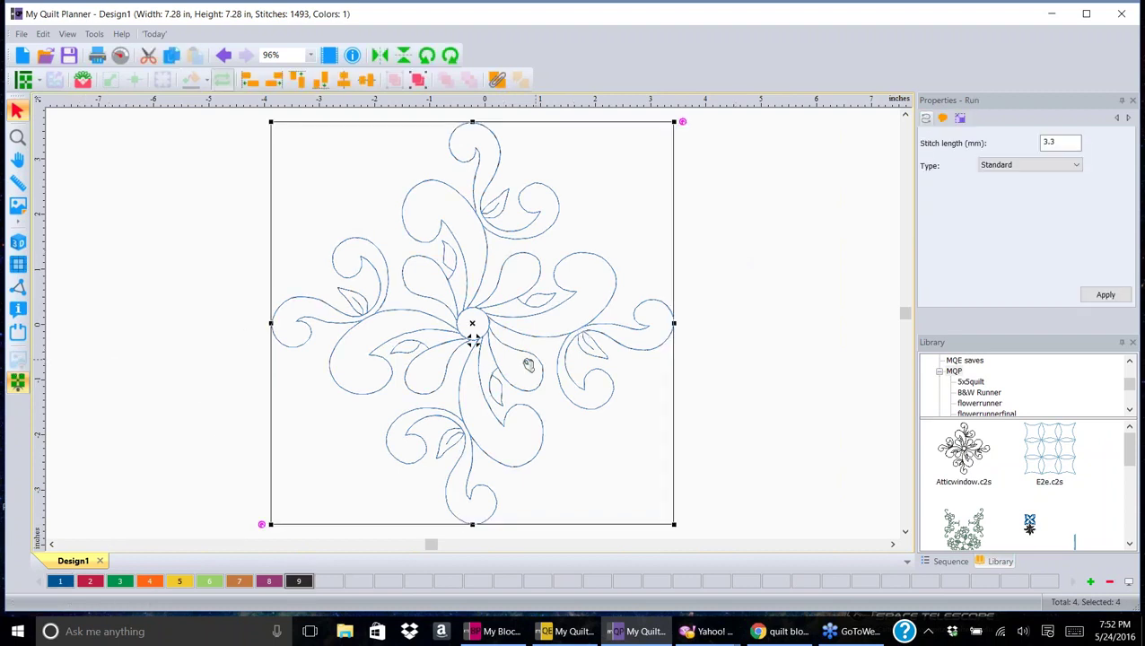
key(Delete)
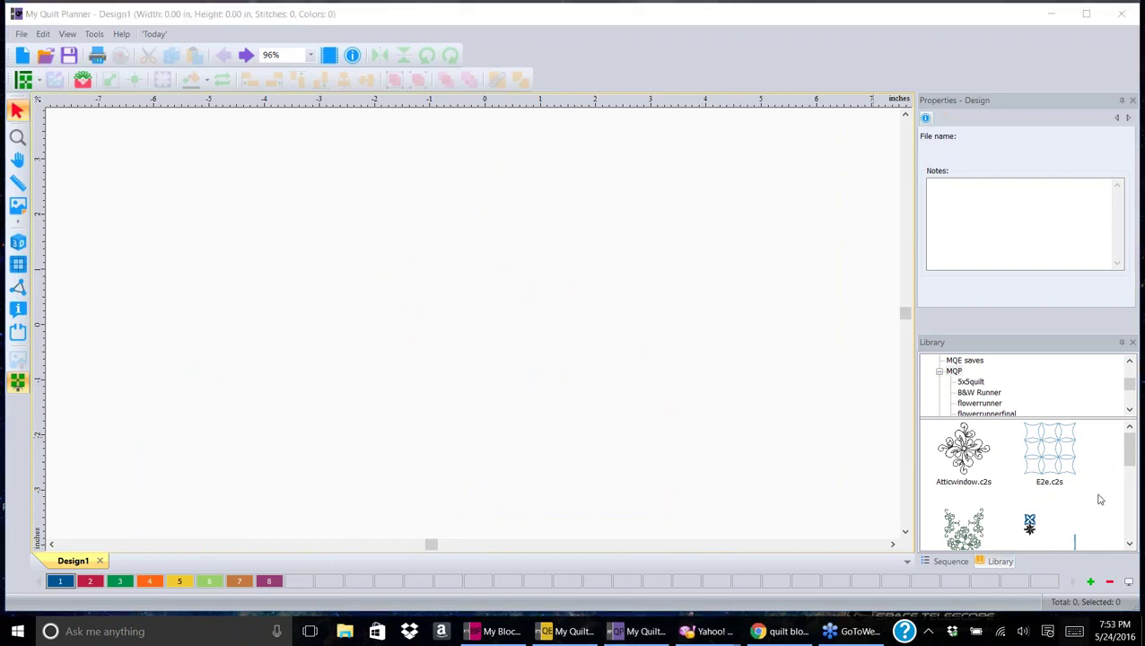
- Place Irishchain.c2s from the MQP folder in the workspace and view the quilt layout settings without applying them
click(1129, 545)
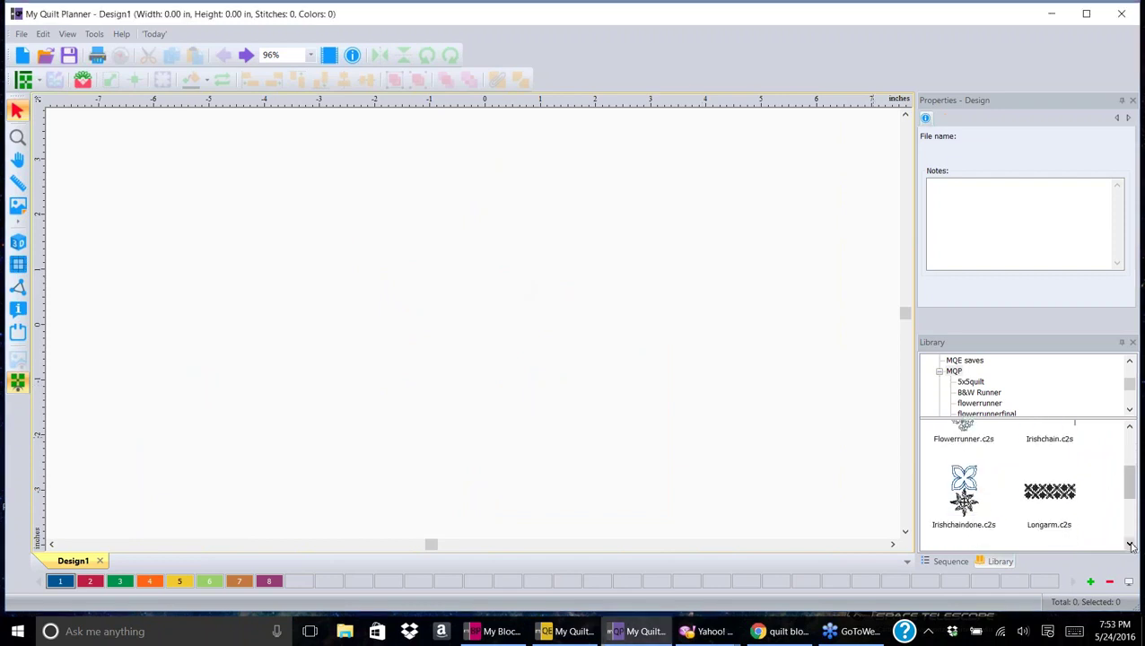
click(1129, 546)
click(1129, 545)
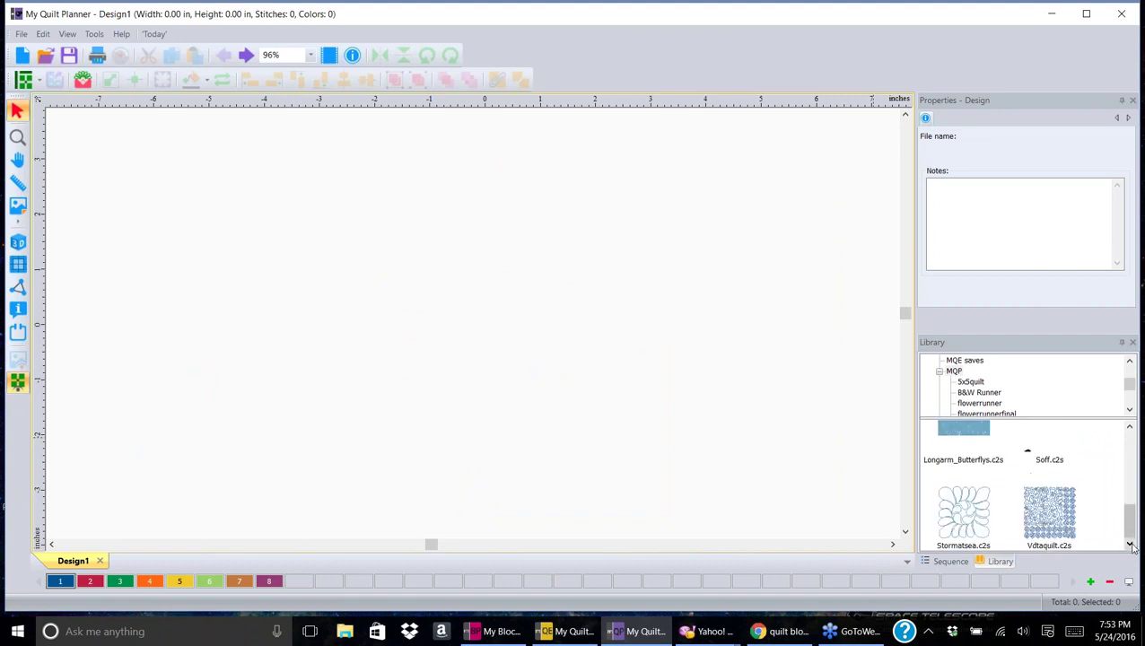
drag(1129, 521, 1128, 460)
click(1041, 485)
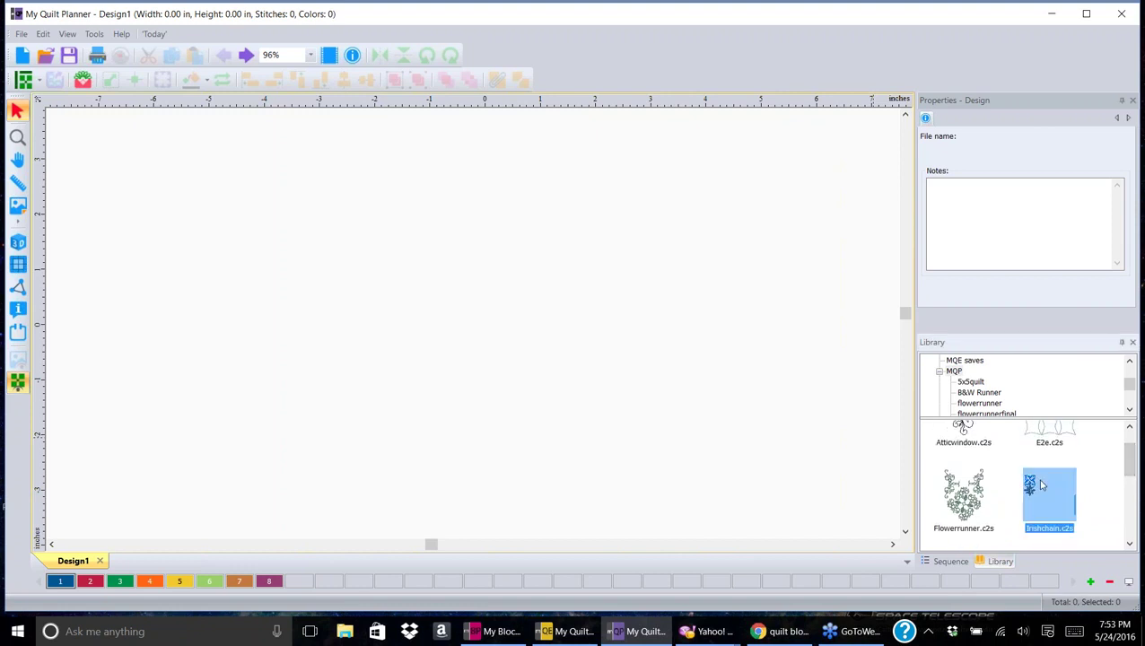
drag(1041, 489, 556, 338)
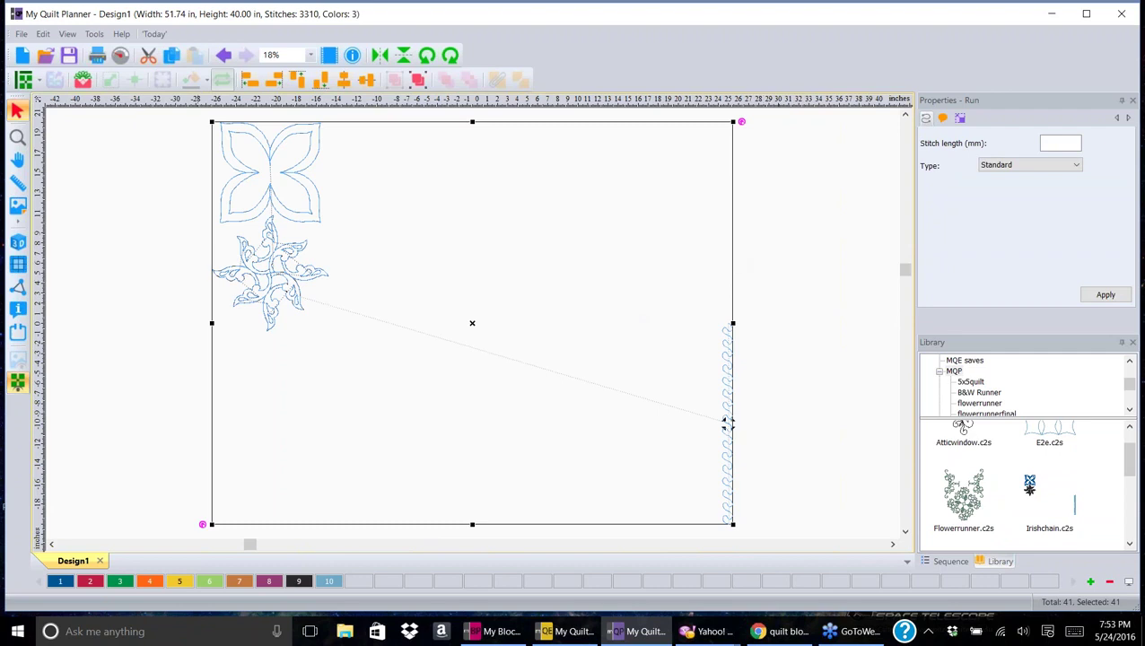
click(108, 217)
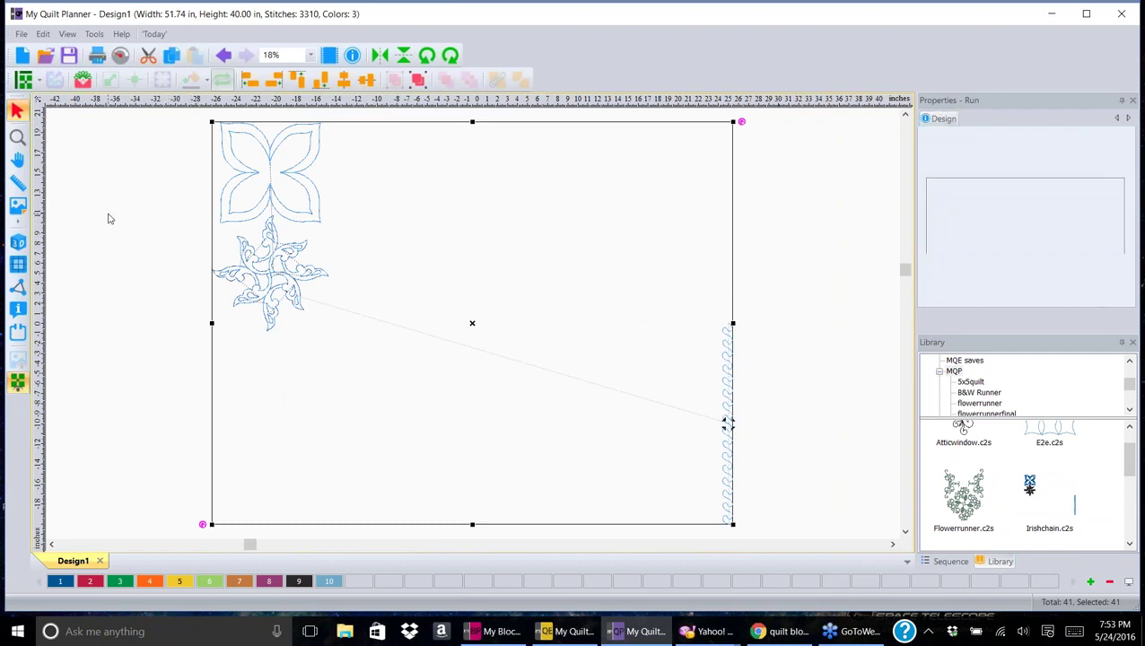
click(23, 81)
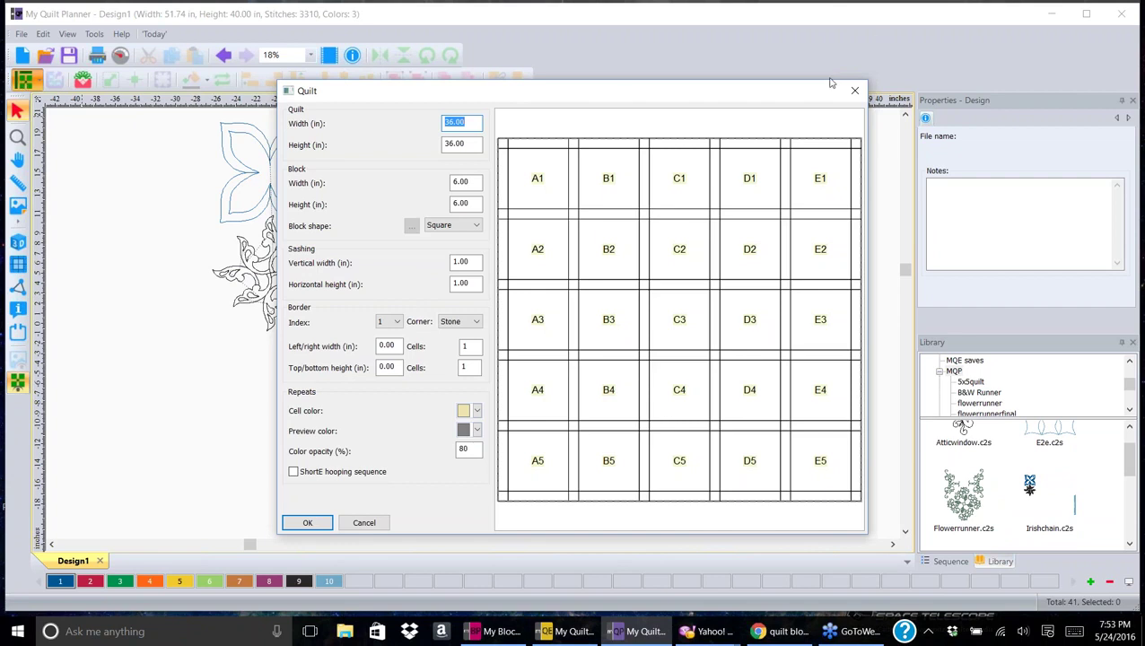
click(855, 94)
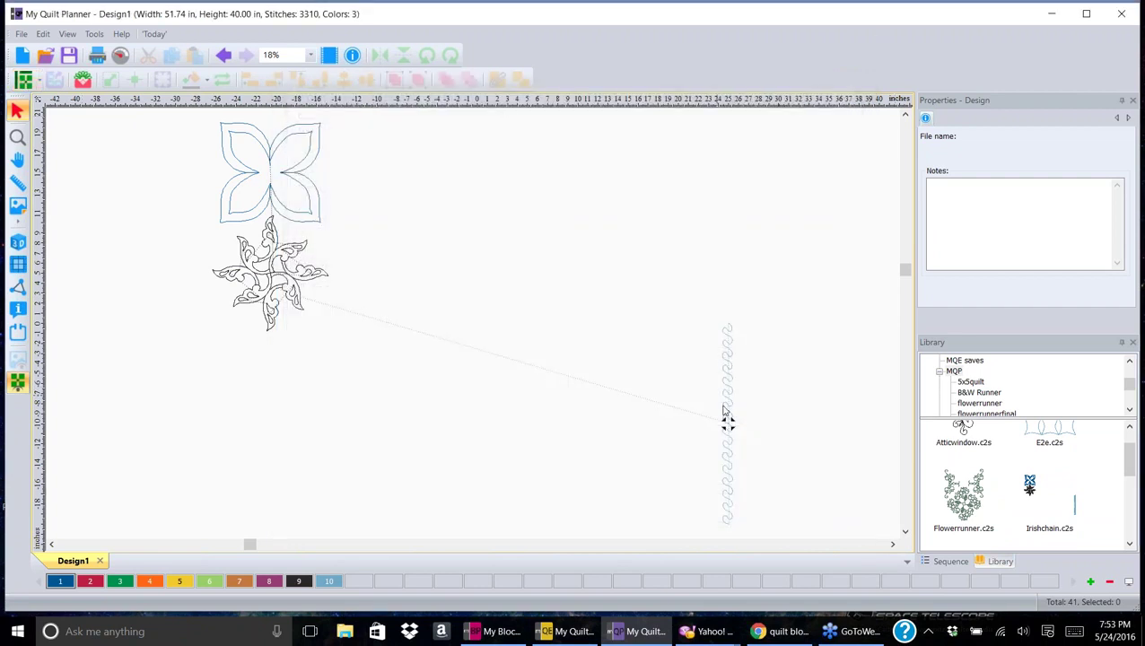
- Delete the Irishchain design and look through the designs in the 5x5quilt library folder
click(970, 383)
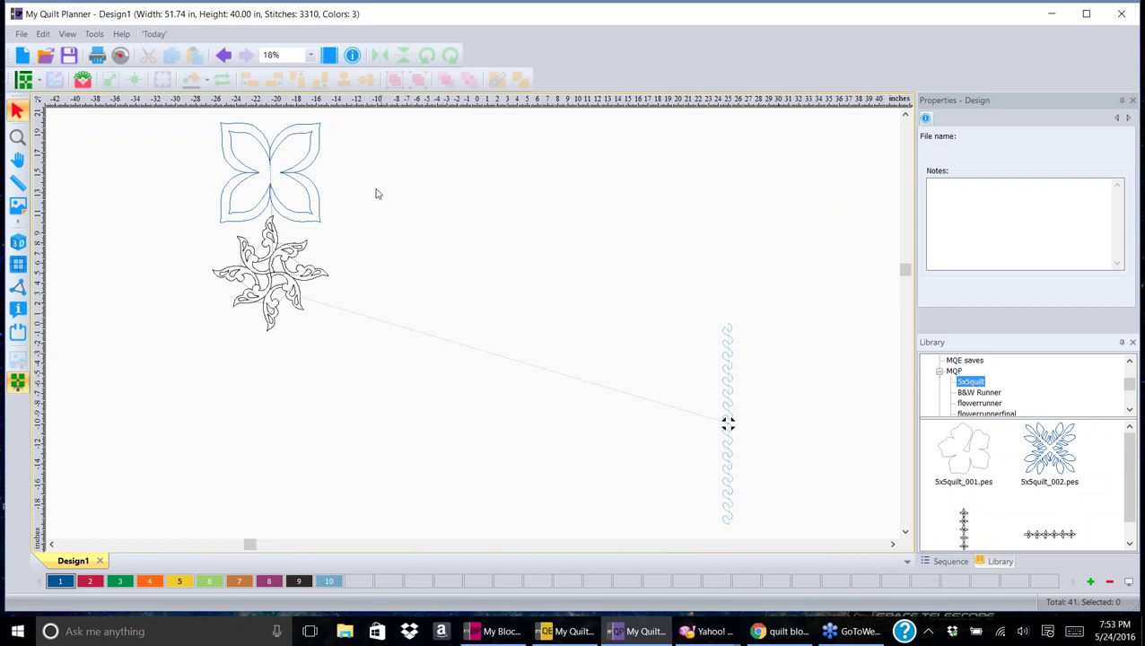
click(298, 189)
key(Delete)
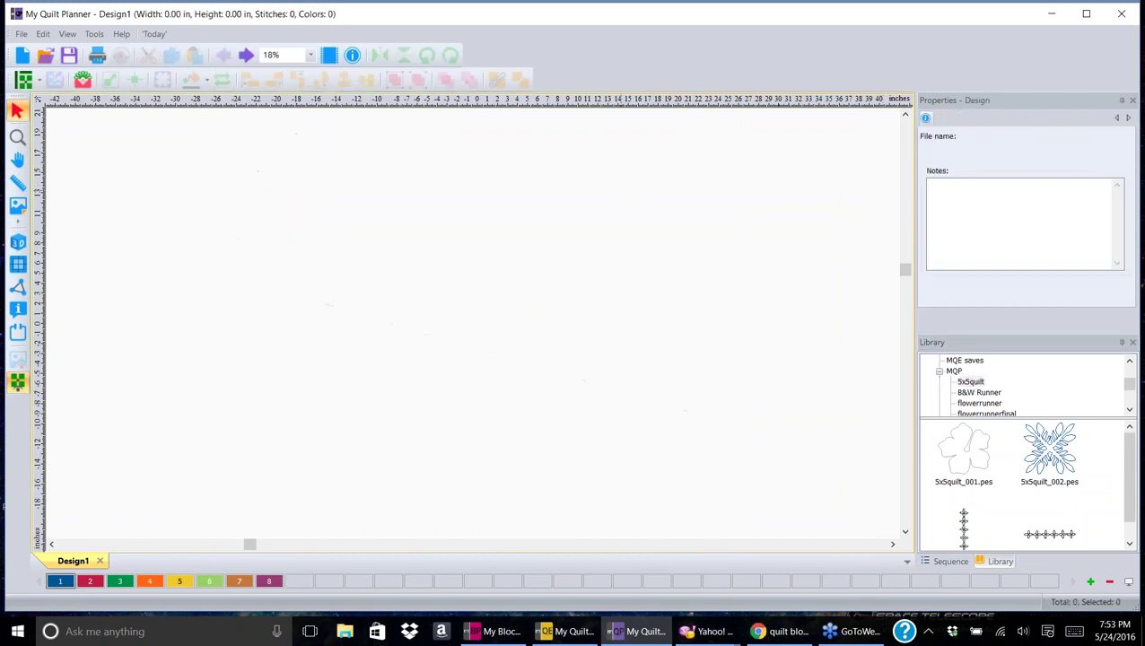
click(1129, 543)
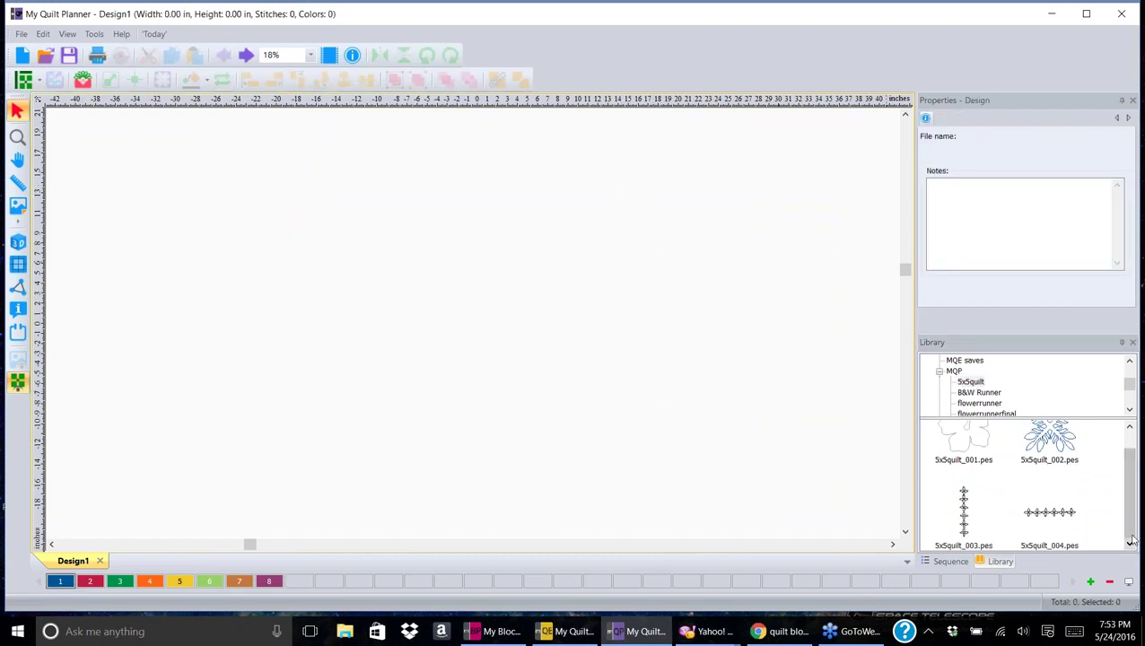
drag(1128, 496, 1129, 436)
- Return to the MQP library folder, place Longarm_Butterflys.c2s in the workspace, and delete it
click(952, 371)
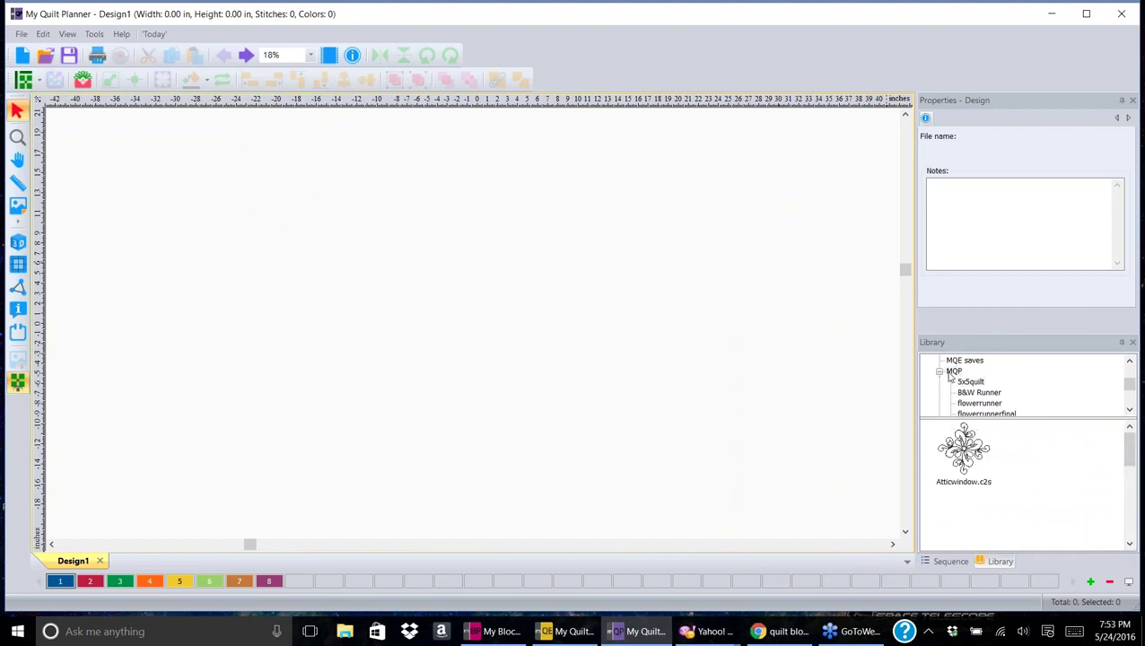
click(1129, 409)
click(1129, 409)
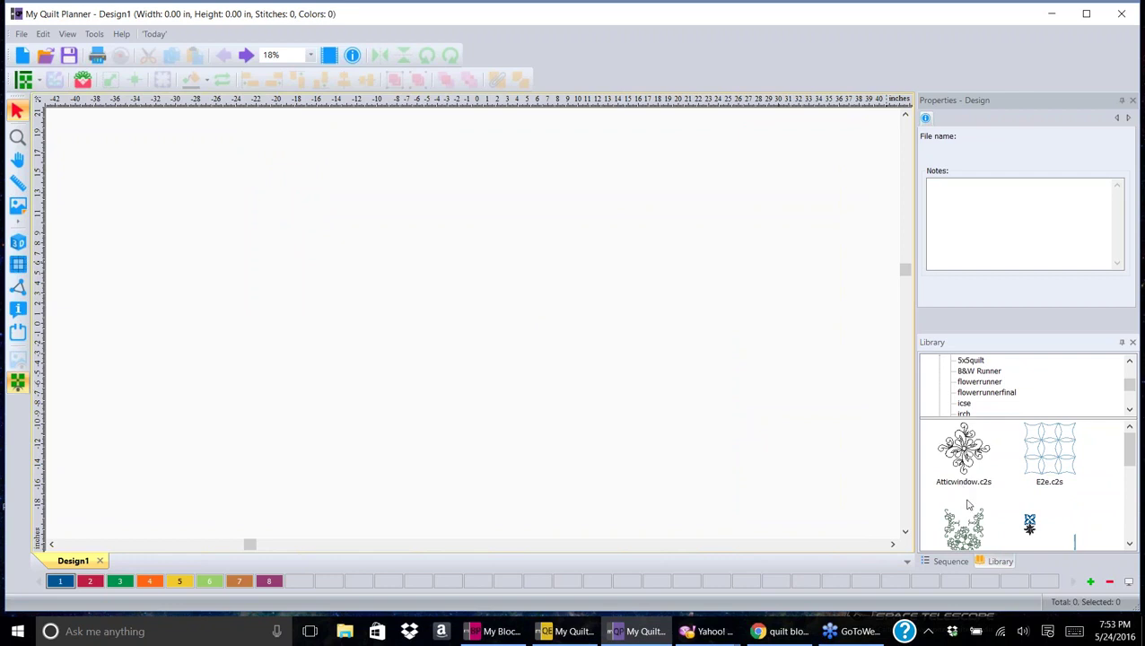
click(972, 538)
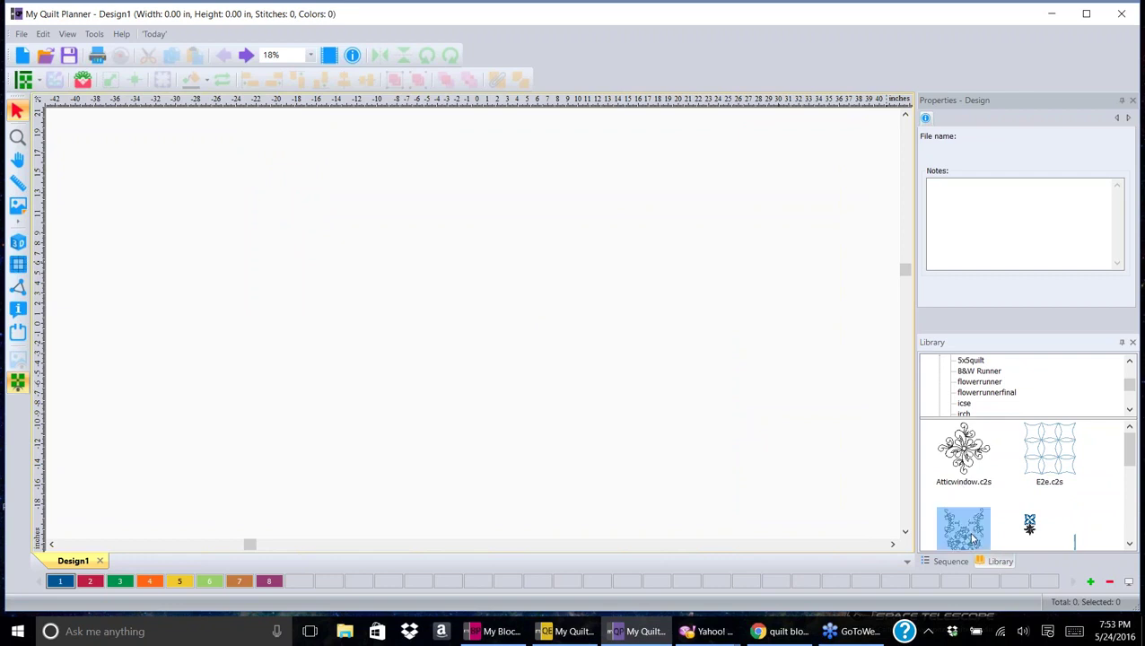
click(1129, 545)
click(1129, 544)
click(1128, 545)
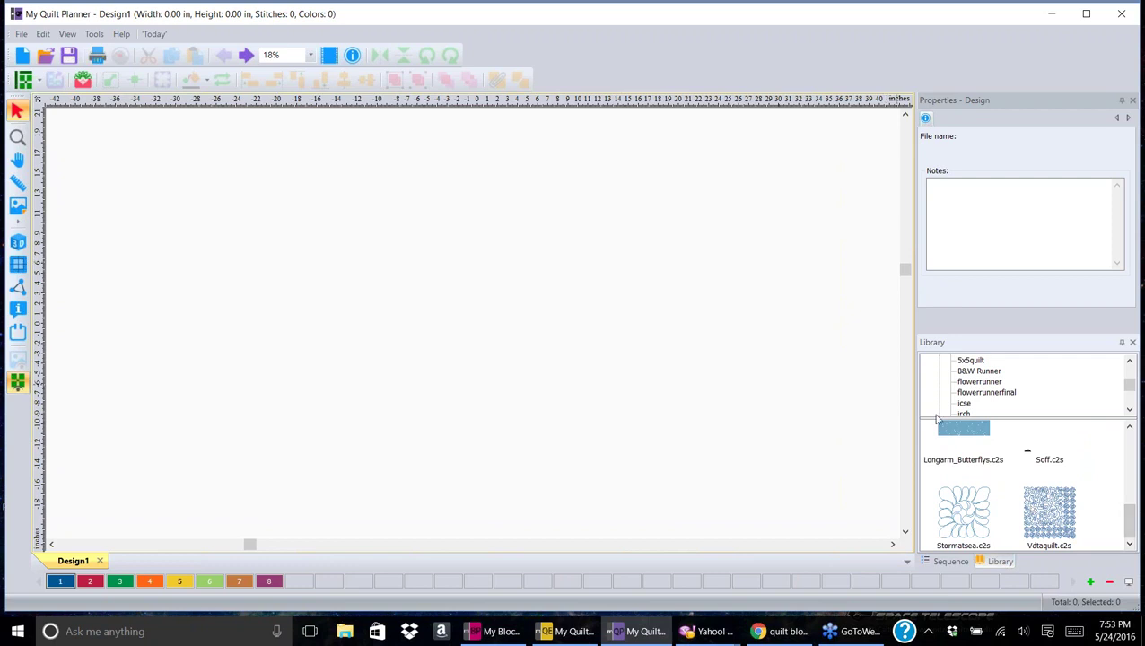
click(970, 437)
drag(970, 437, 382, 248)
right_click(744, 269)
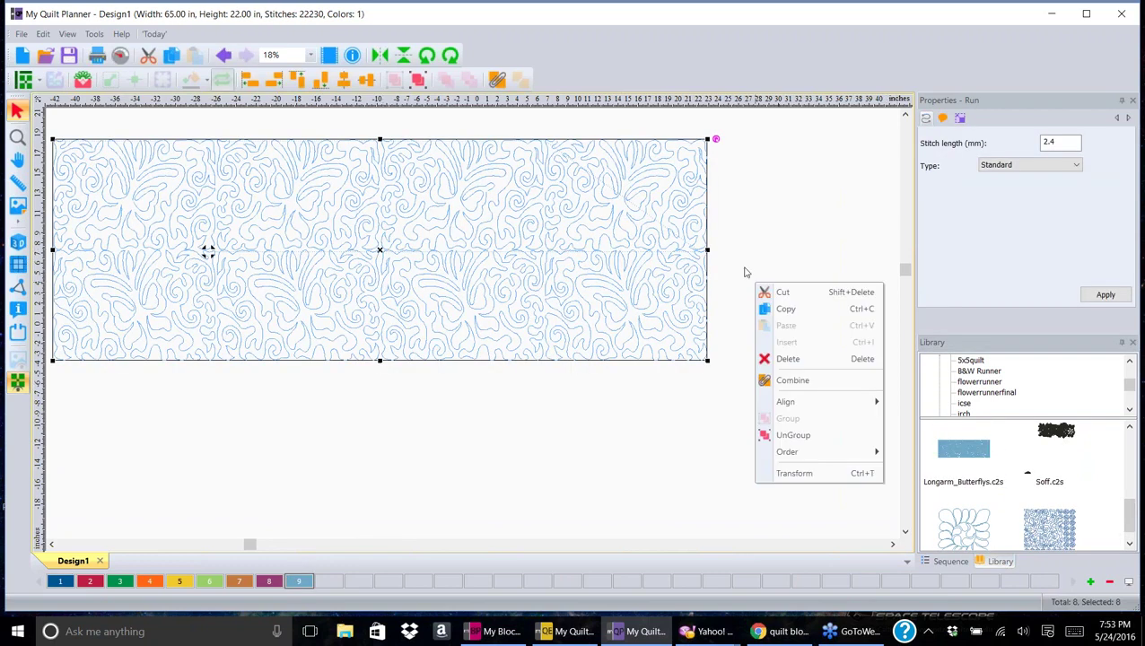
click(744, 211)
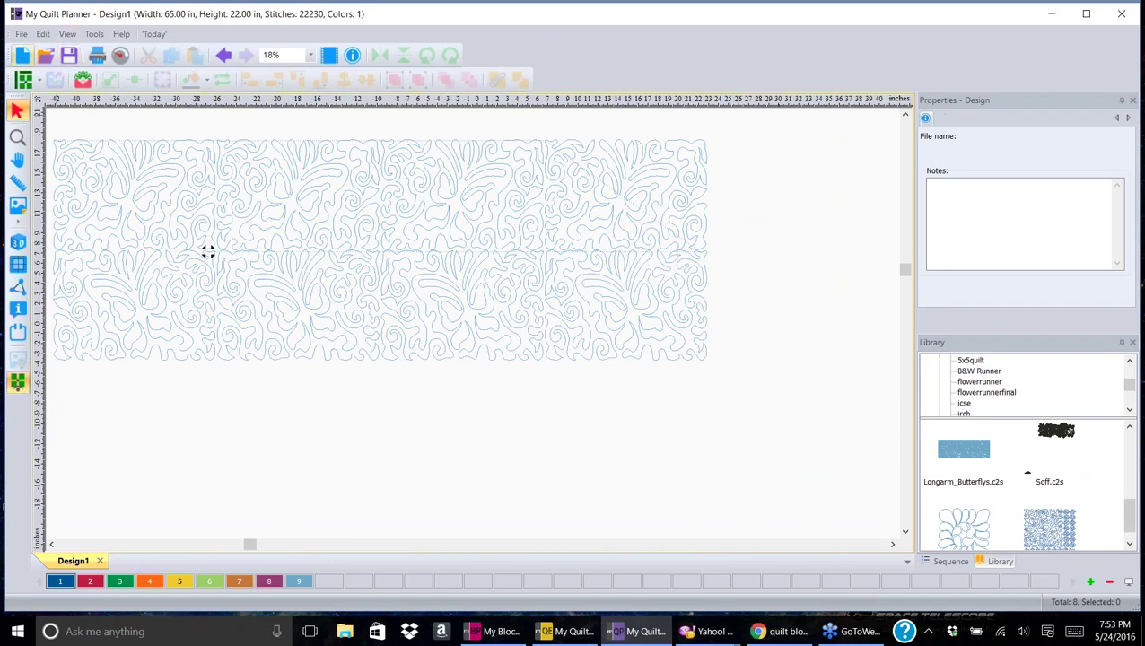
click(396, 277)
key(Delete)
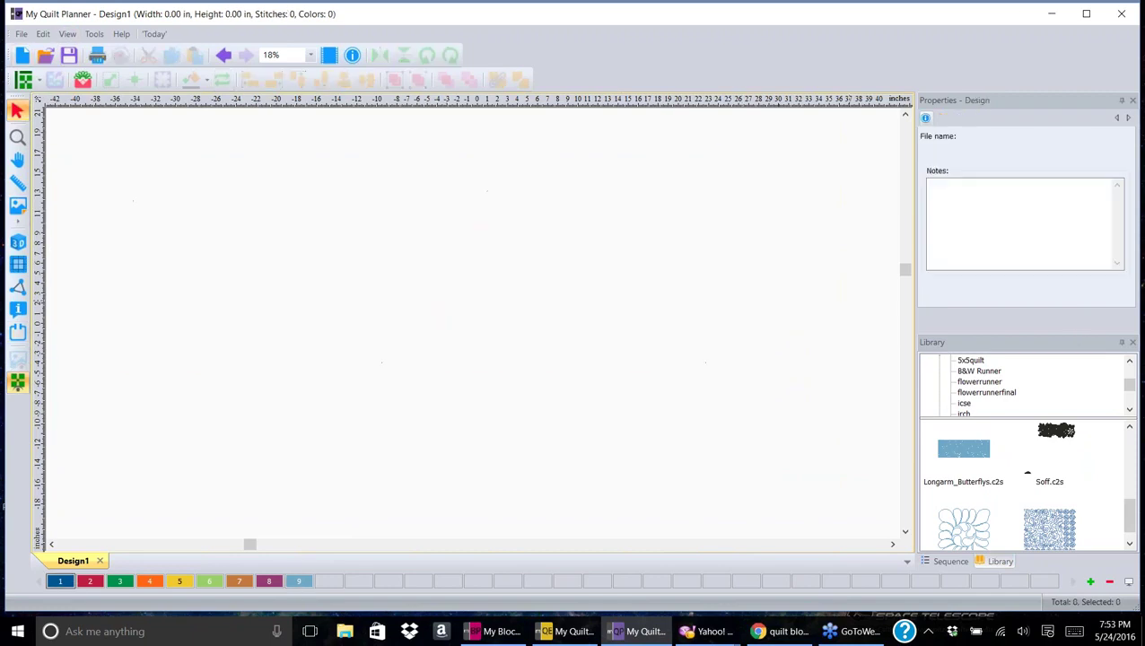
- Preview the atticwindow2 image in the backdrop Images folder and leave without loading it
click(26, 79)
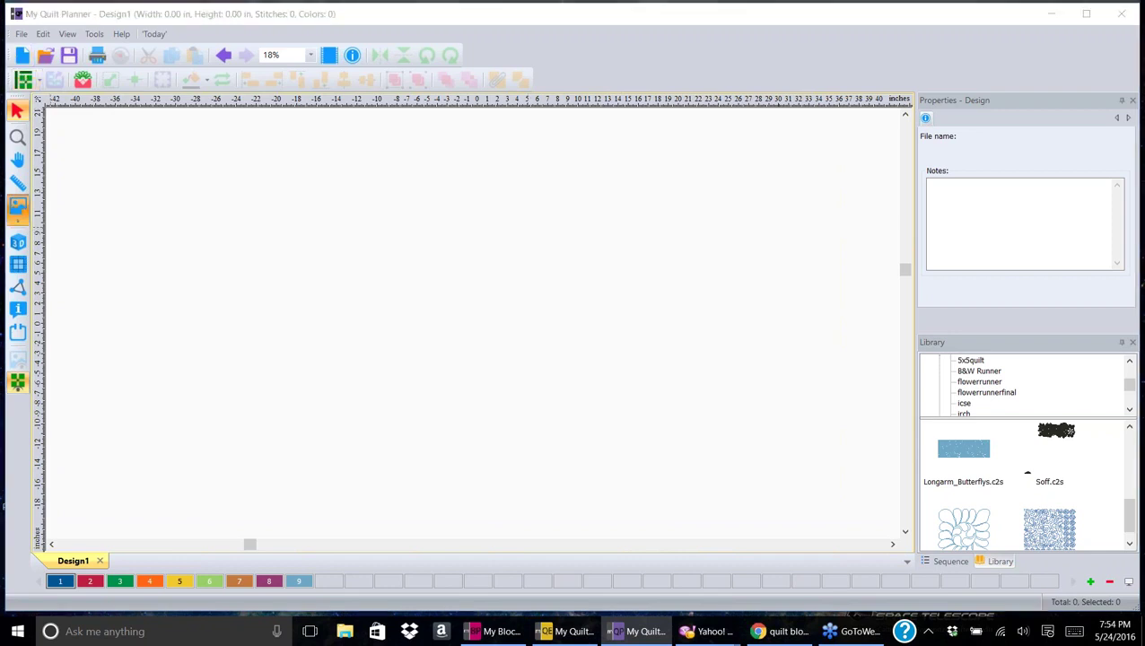
click(684, 361)
click(684, 361)
click(684, 361)
click(684, 361)
click(684, 360)
click(684, 361)
click(683, 361)
click(684, 361)
click(684, 361)
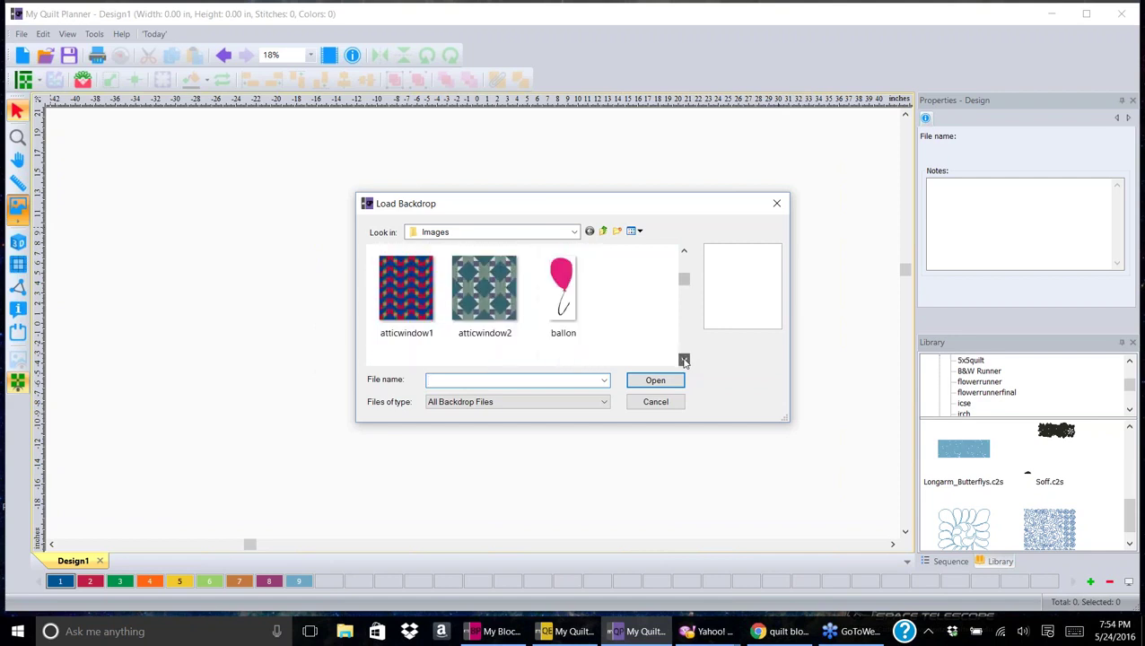
click(485, 292)
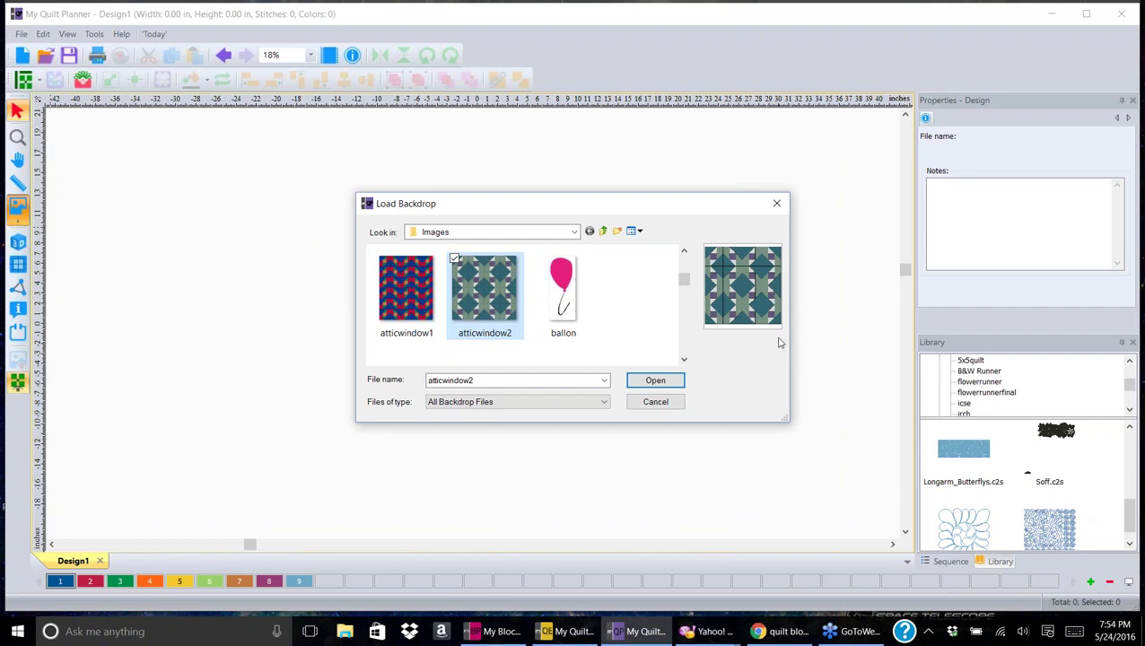
click(777, 204)
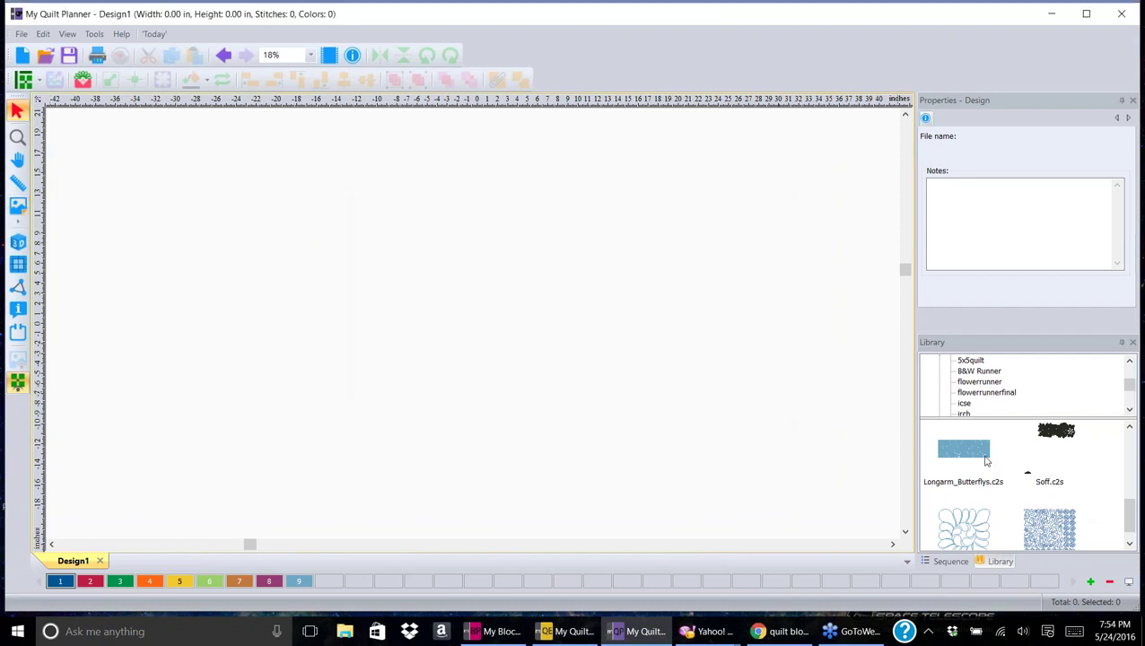
- Place Irishchaindone.c2s from the library in the workspace and delete it
scroll(1133, 429, up, 2)
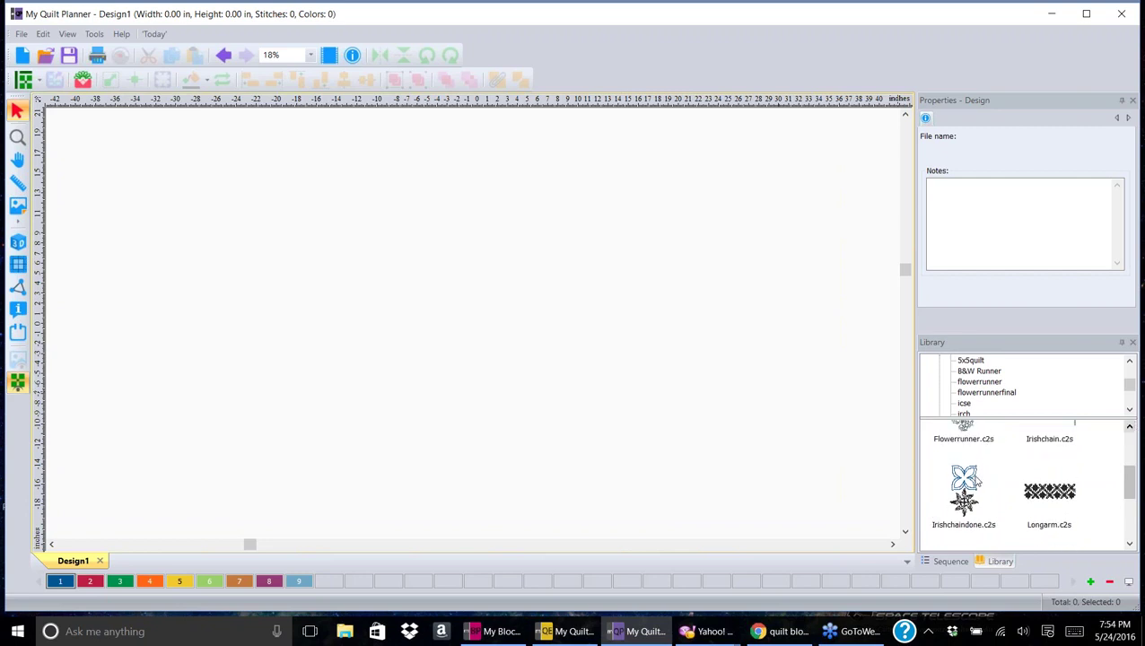
drag(962, 478, 407, 304)
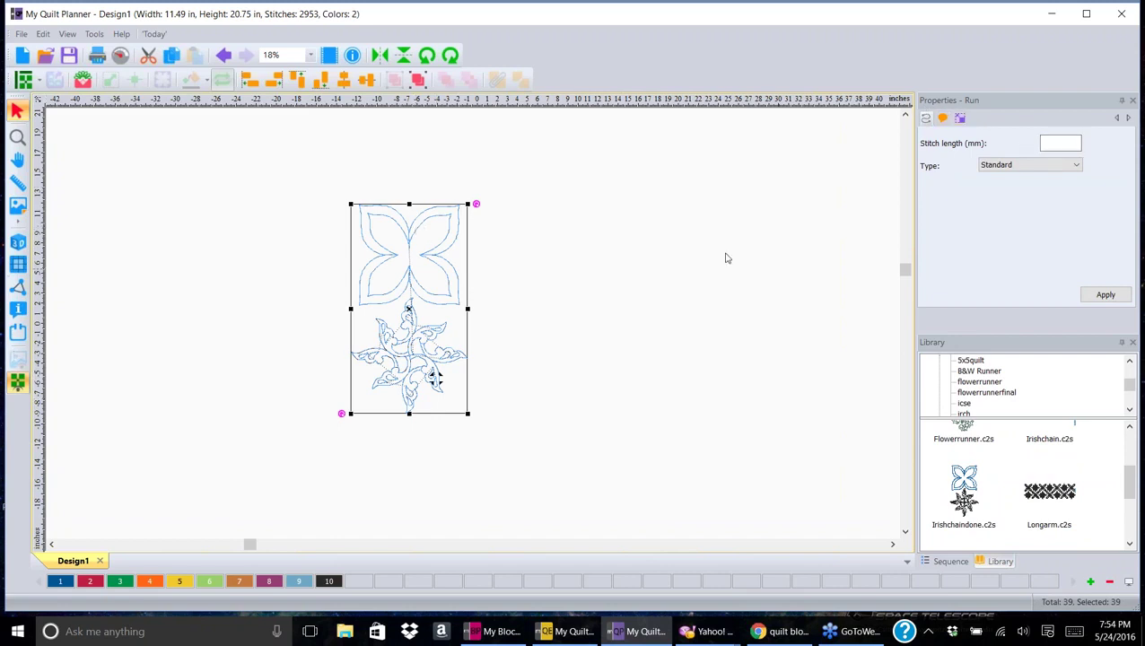
key(Delete)
mouse_move(1129, 480)
mouse_down()
mouse_move(1129, 495)
mouse_move(1129, 483)
mouse_up()
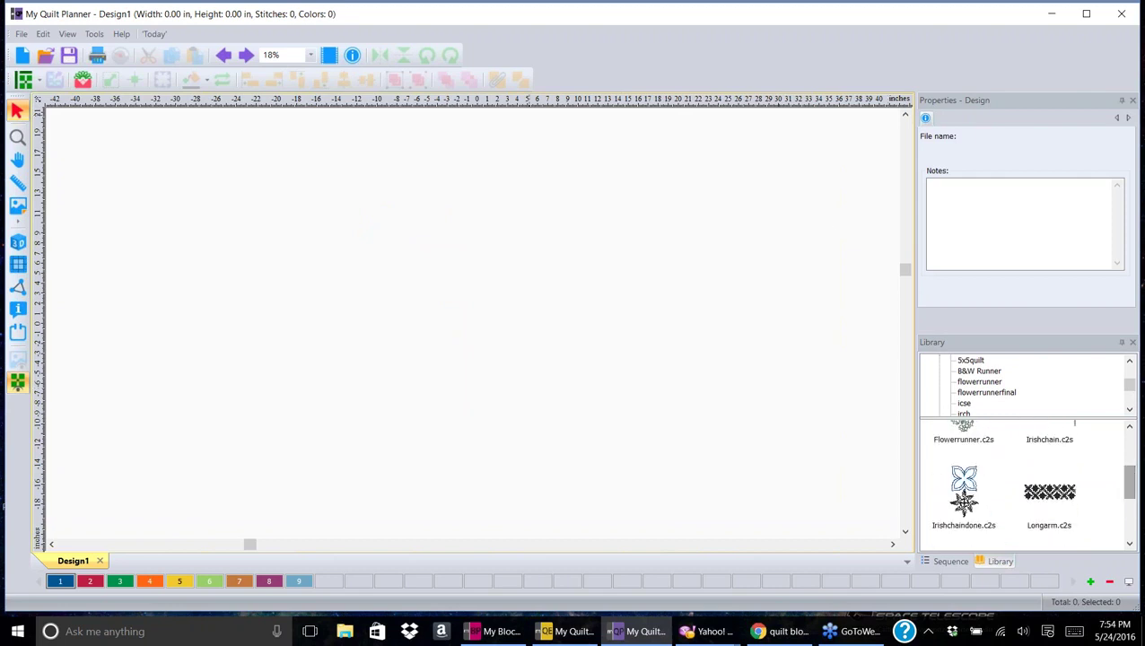
- Load the IrishChain(72x92) image from the Images folder as the backdrop
click(18, 206)
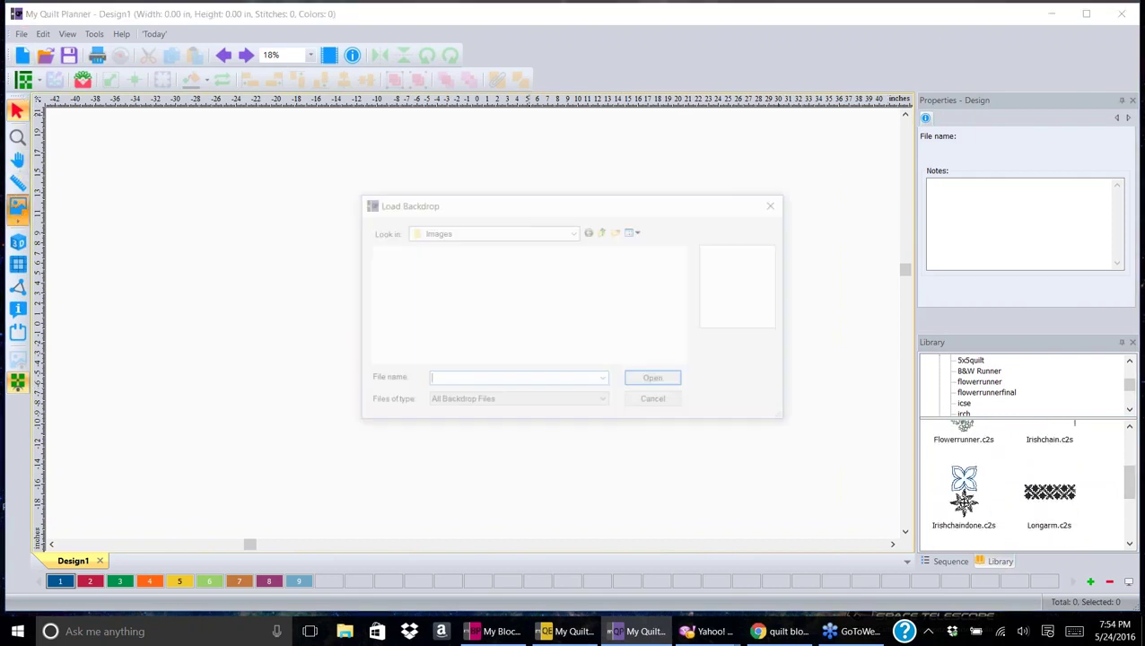
click(684, 361)
click(684, 361)
click(683, 361)
click(683, 361)
click(684, 361)
click(684, 361)
click(684, 361)
click(684, 361)
click(684, 360)
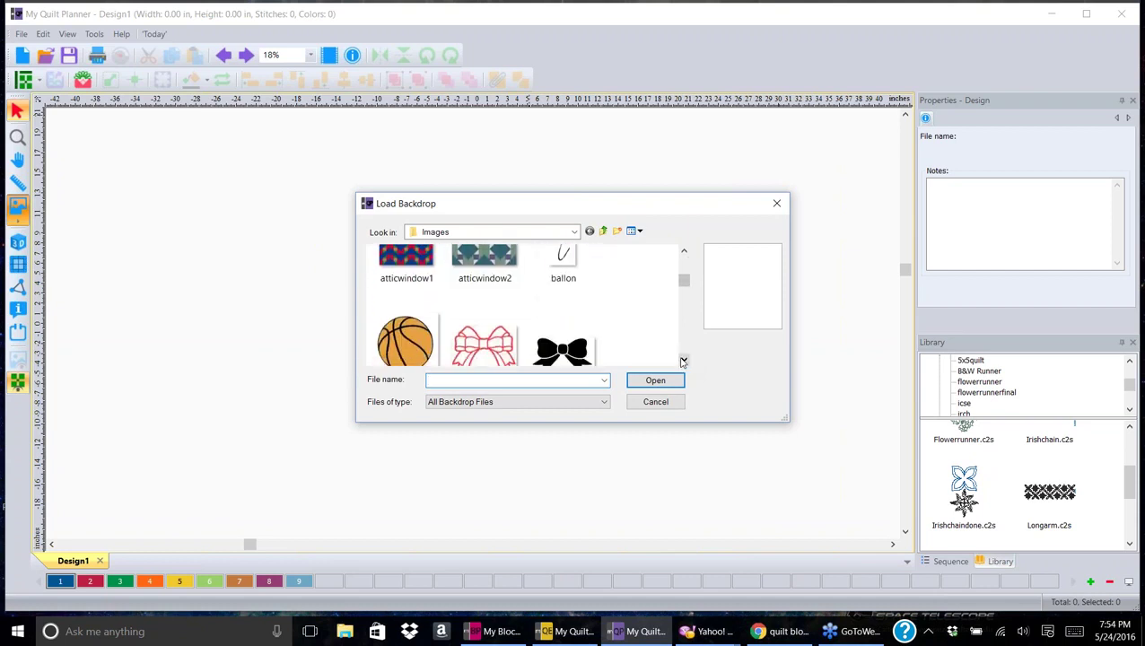
click(684, 250)
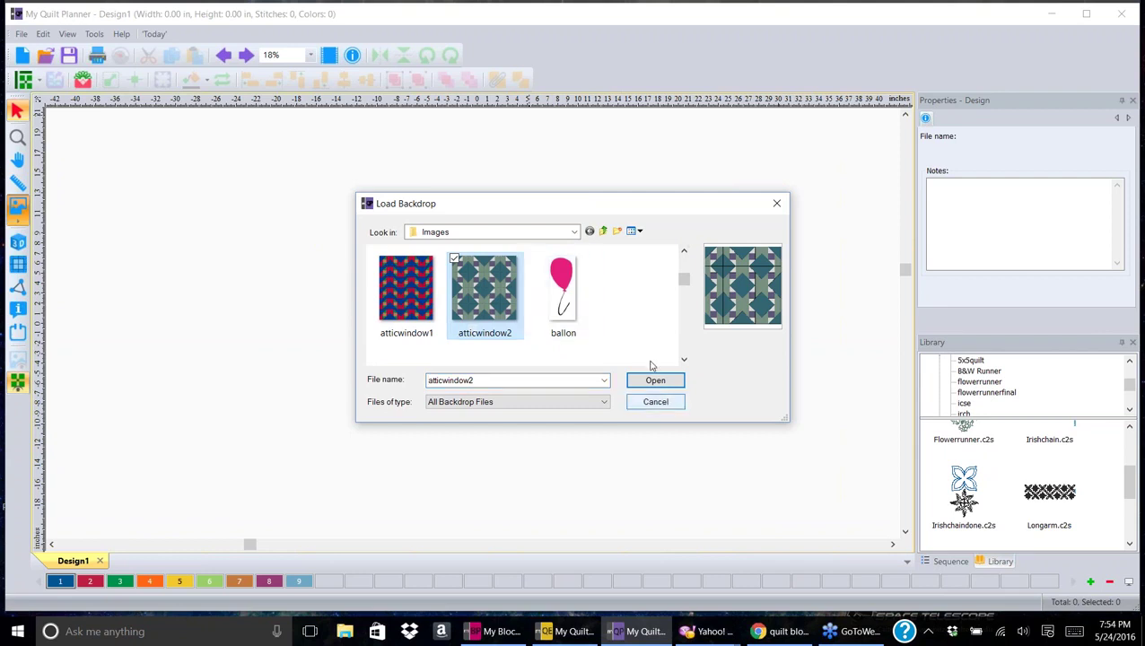
drag(685, 360, 685, 361)
click(685, 252)
click(685, 253)
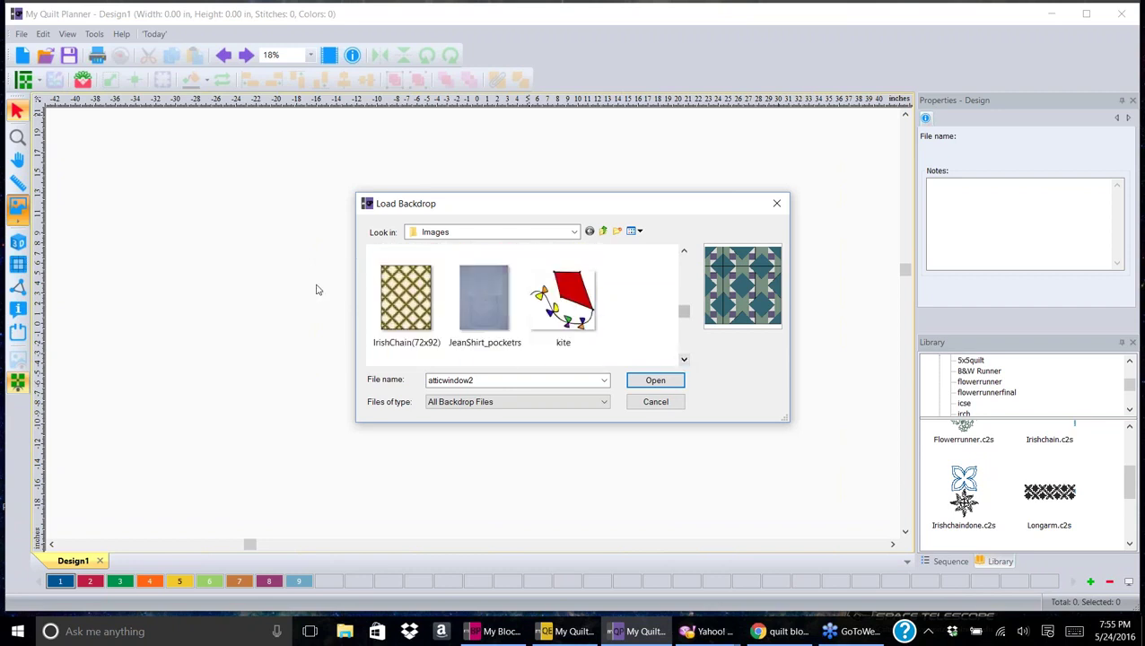
click(387, 295)
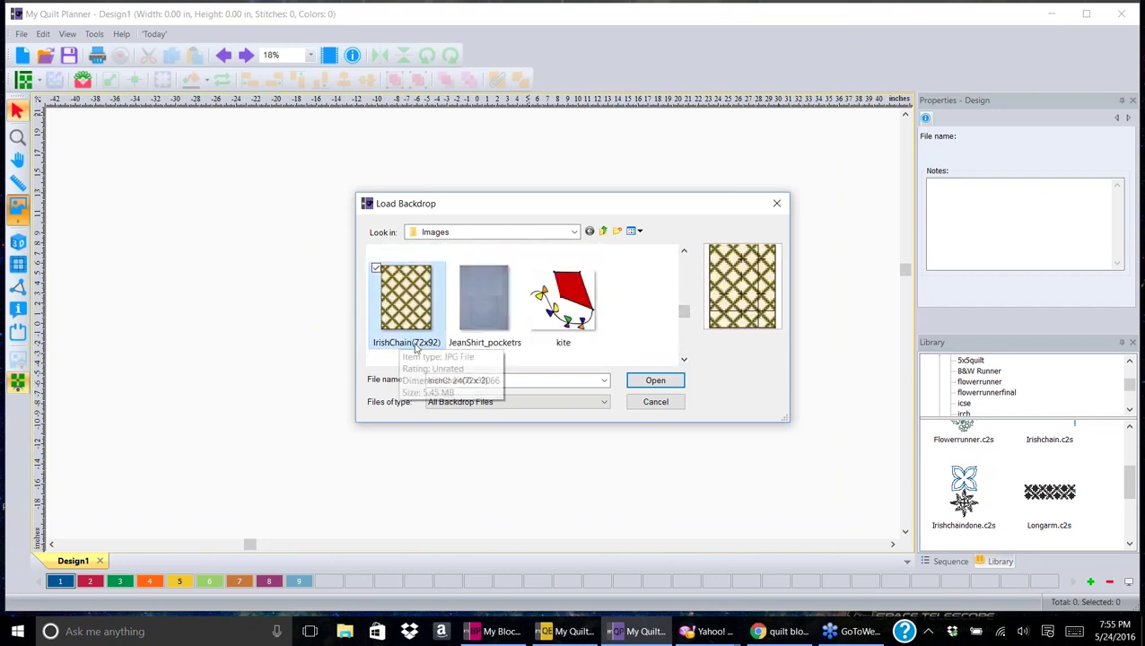
click(656, 381)
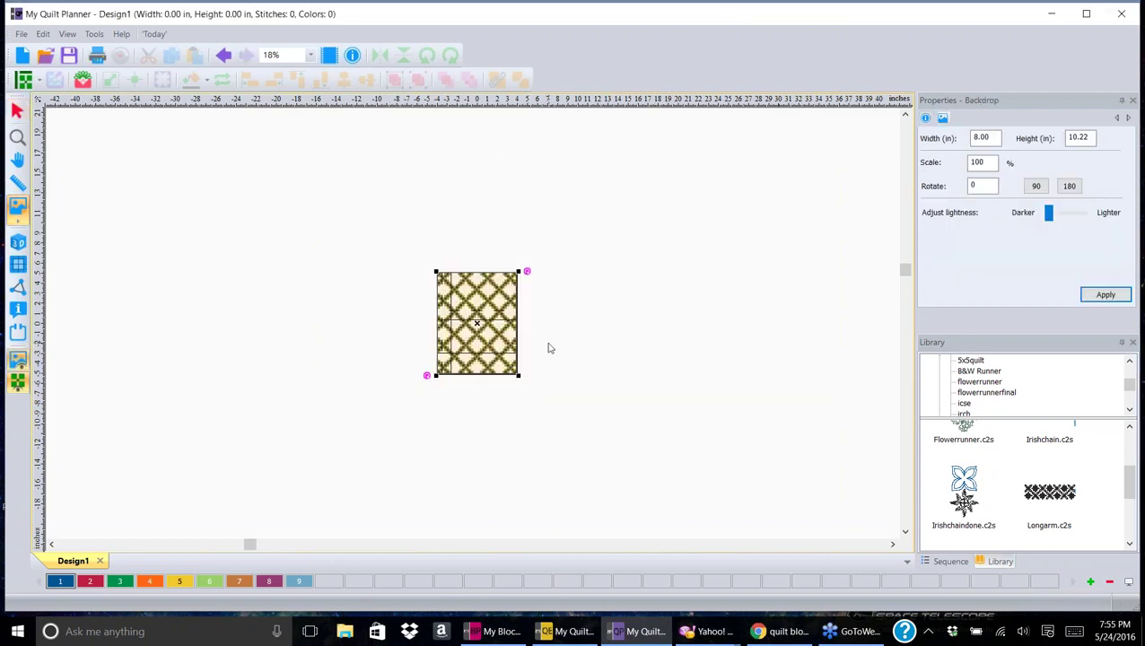
- Set the backdrop image's width to 72 inches, apply it, and check the enlarged quilt image
double_click(991, 136)
text(72)
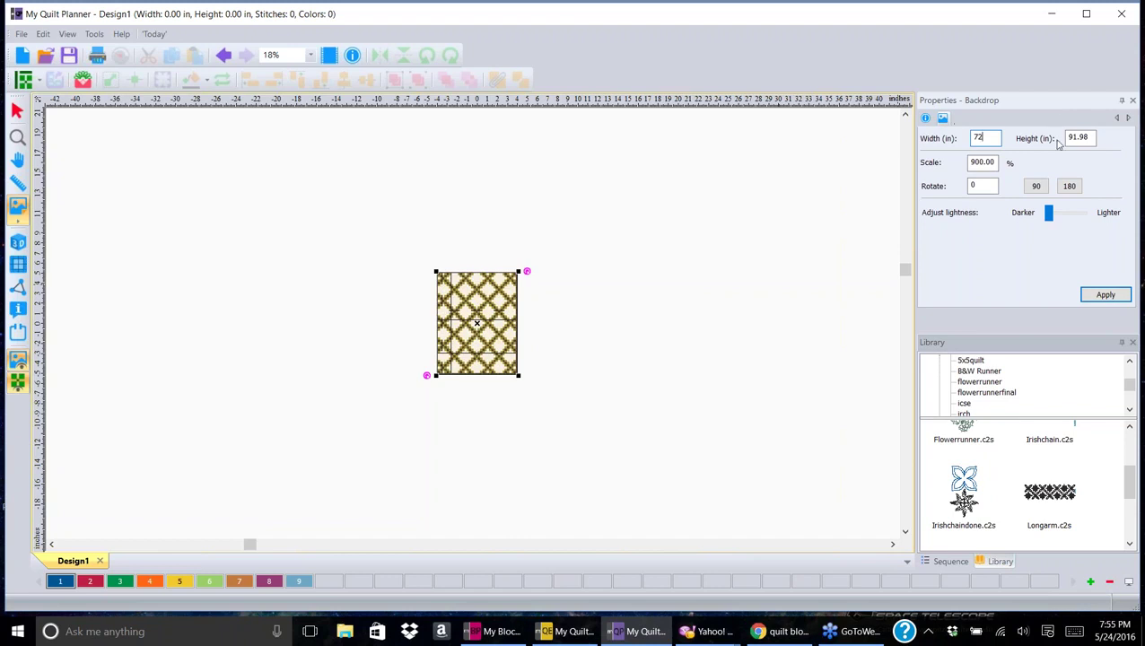
click(1105, 297)
scroll(312, 204, down, 2)
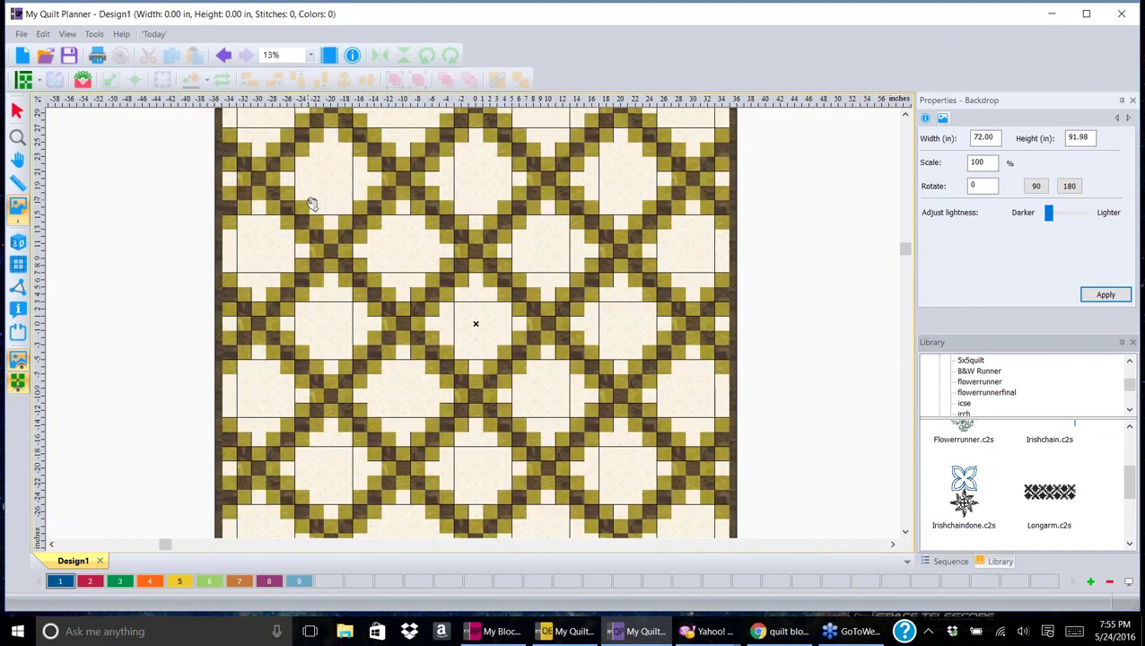
scroll(312, 205, down, 1)
click(906, 114)
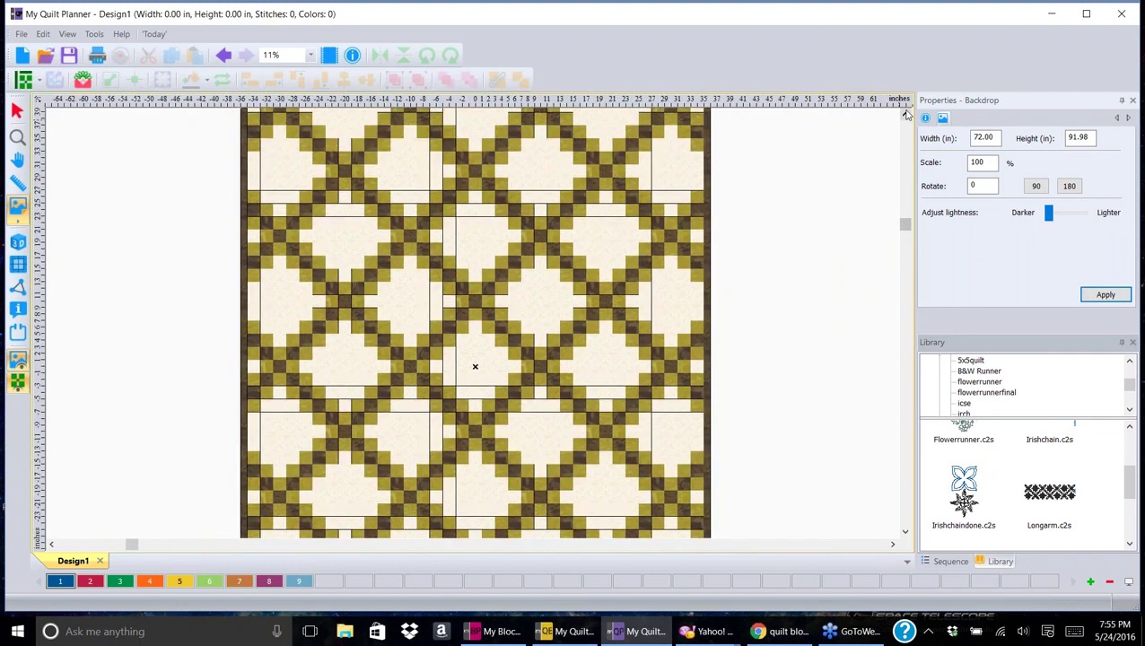
click(906, 114)
click(905, 114)
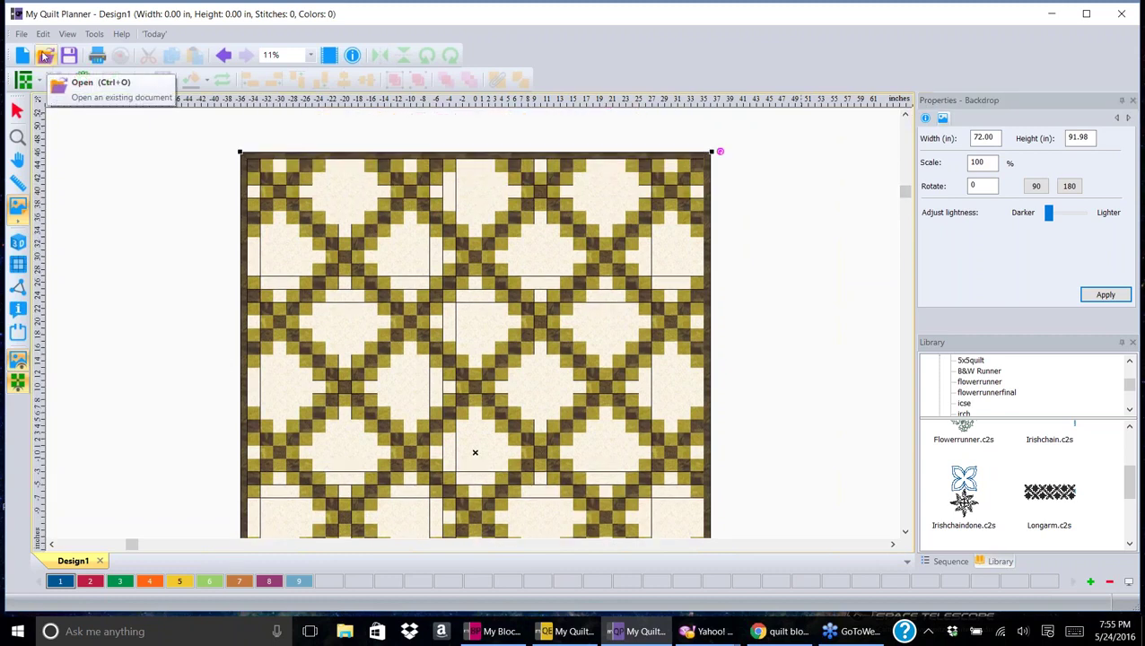
- Return the backdrop image to a width of 8 inches and clear the width value
text(8)
key(Return)
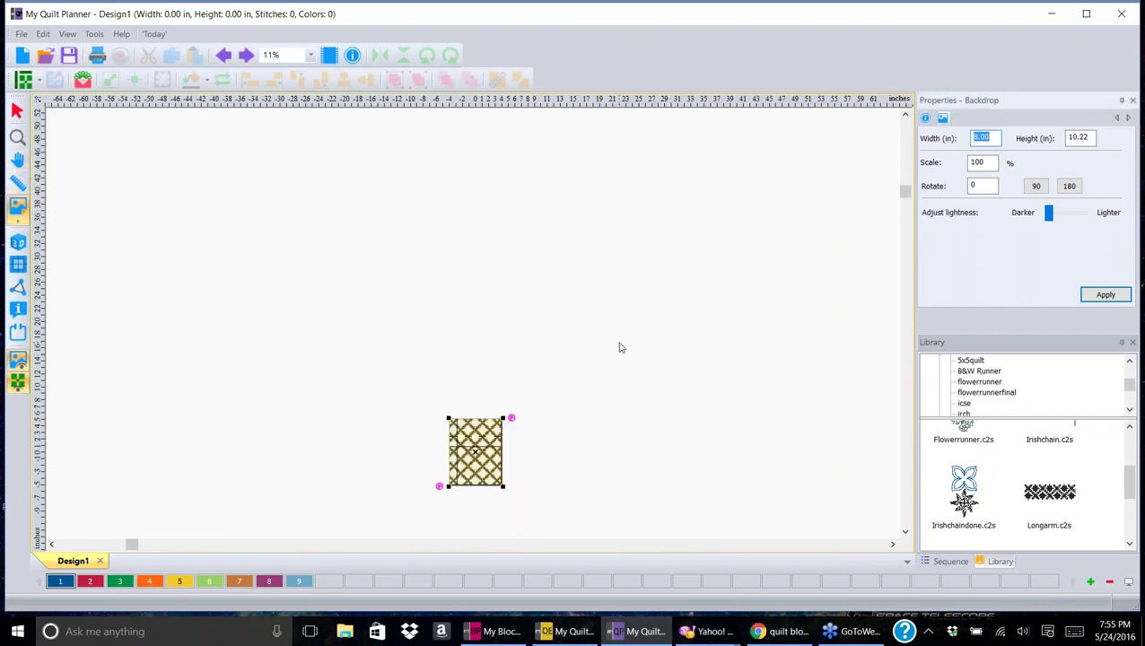
key(BackSpace)
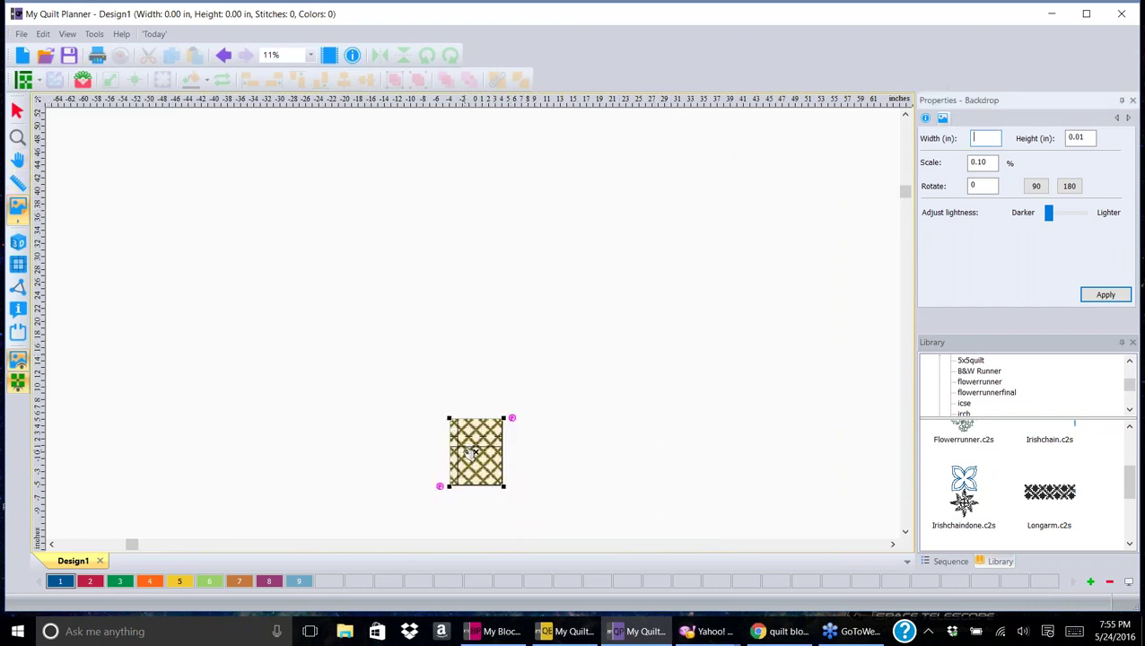
- Open the IrishChain design from the MQP folder
click(47, 57)
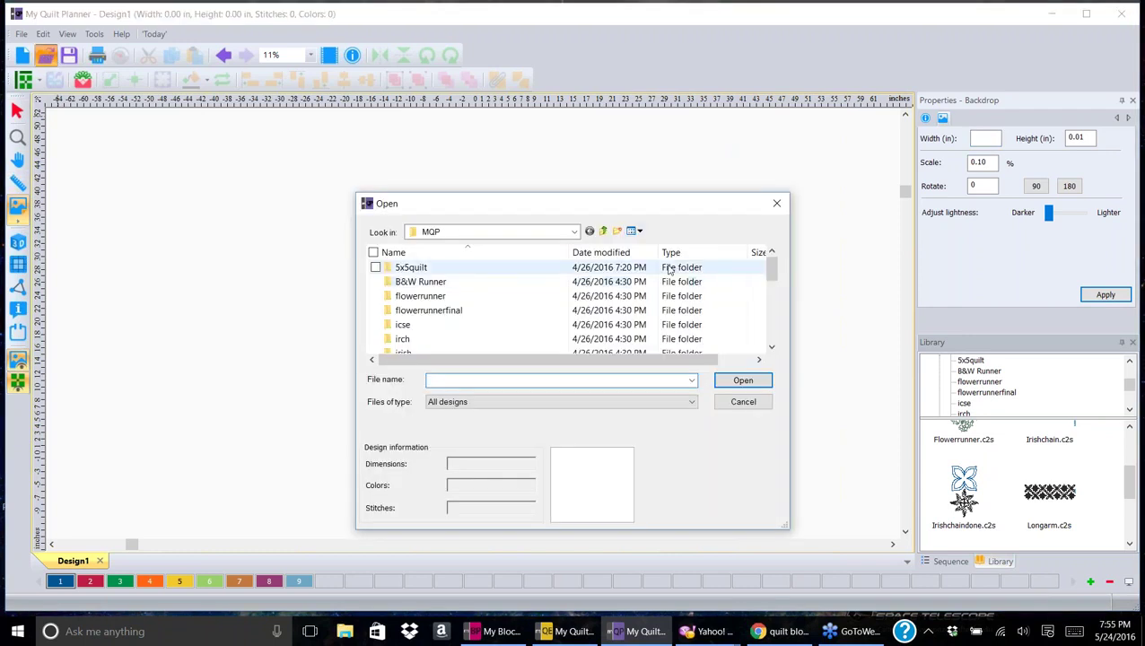
click(772, 348)
click(772, 349)
click(772, 348)
click(771, 349)
click(772, 348)
click(772, 348)
click(772, 349)
click(772, 348)
click(772, 348)
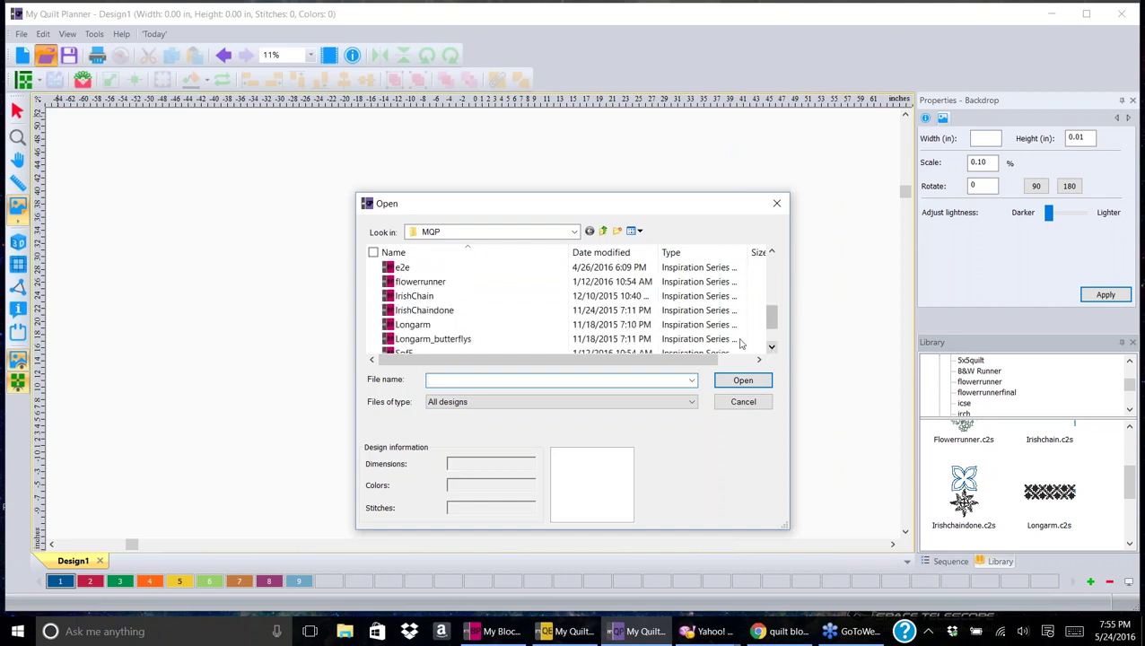
click(440, 300)
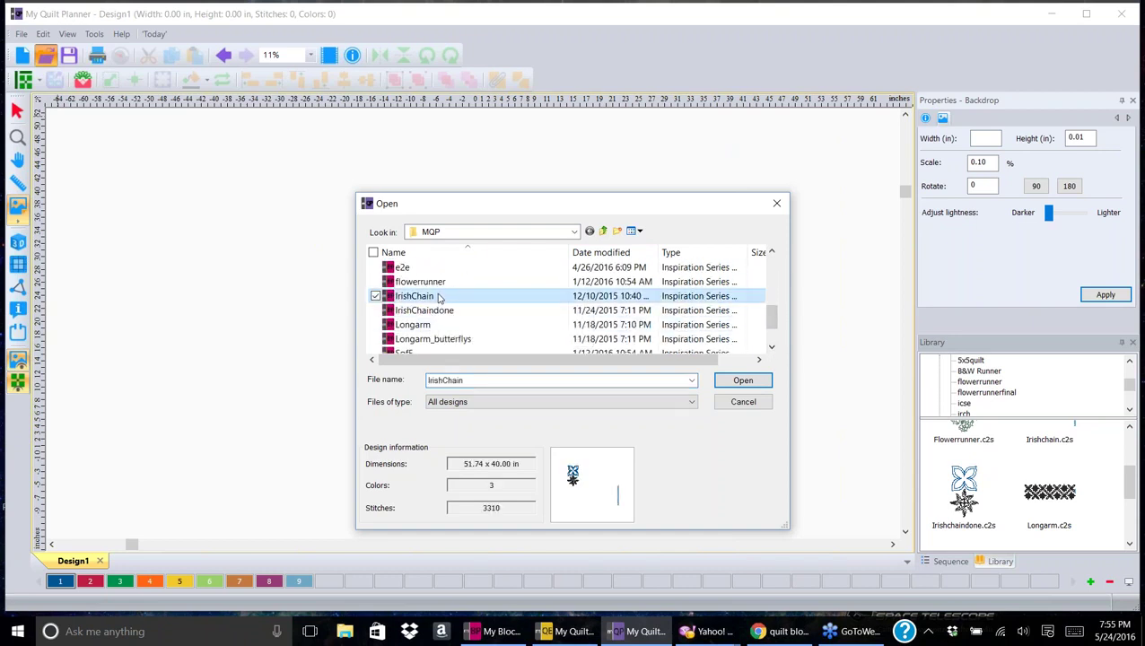
click(744, 382)
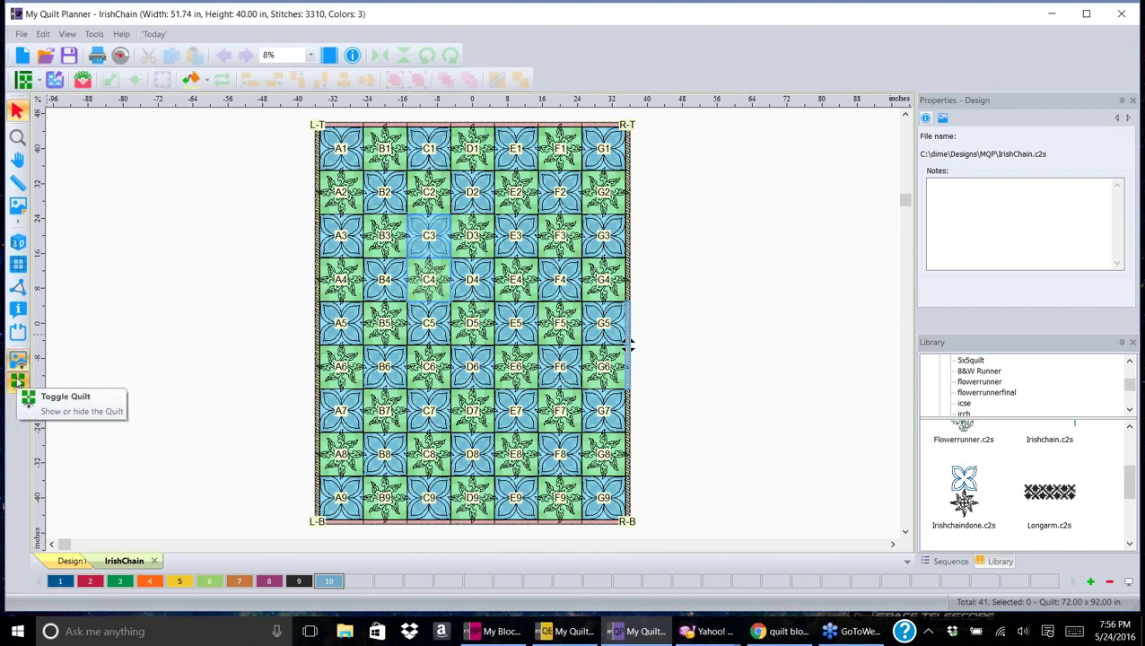
- Hide the quilt layout and examine the quilting designs over the Irish chain backdrop
click(18, 383)
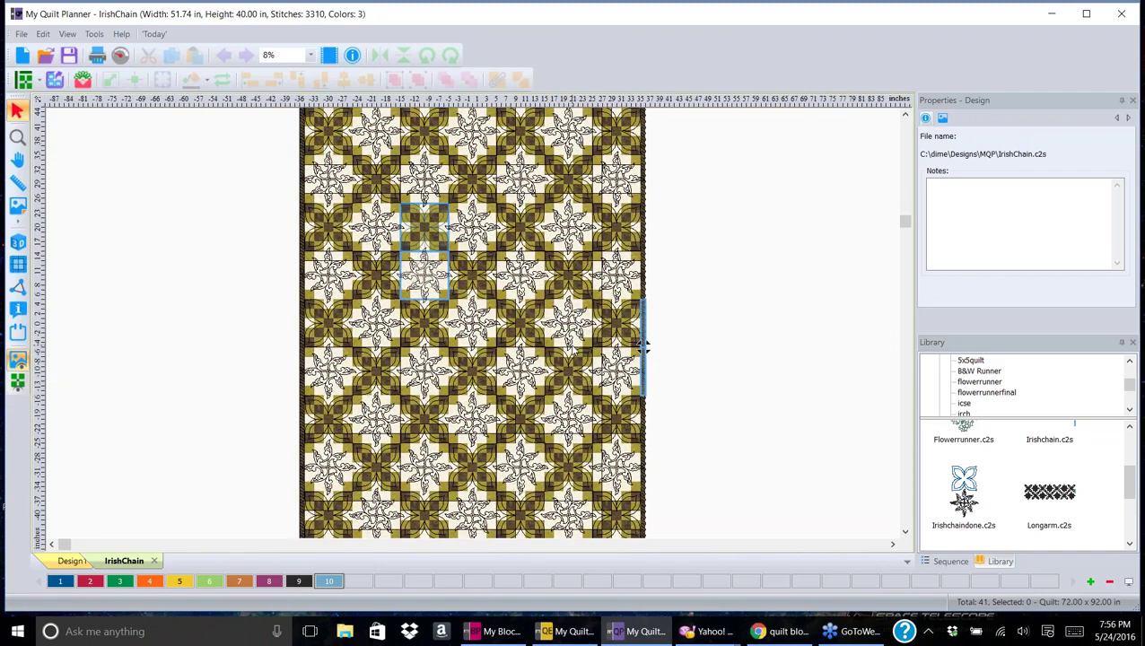
scroll(572, 350, up, 1)
scroll(572, 350, up, 1)
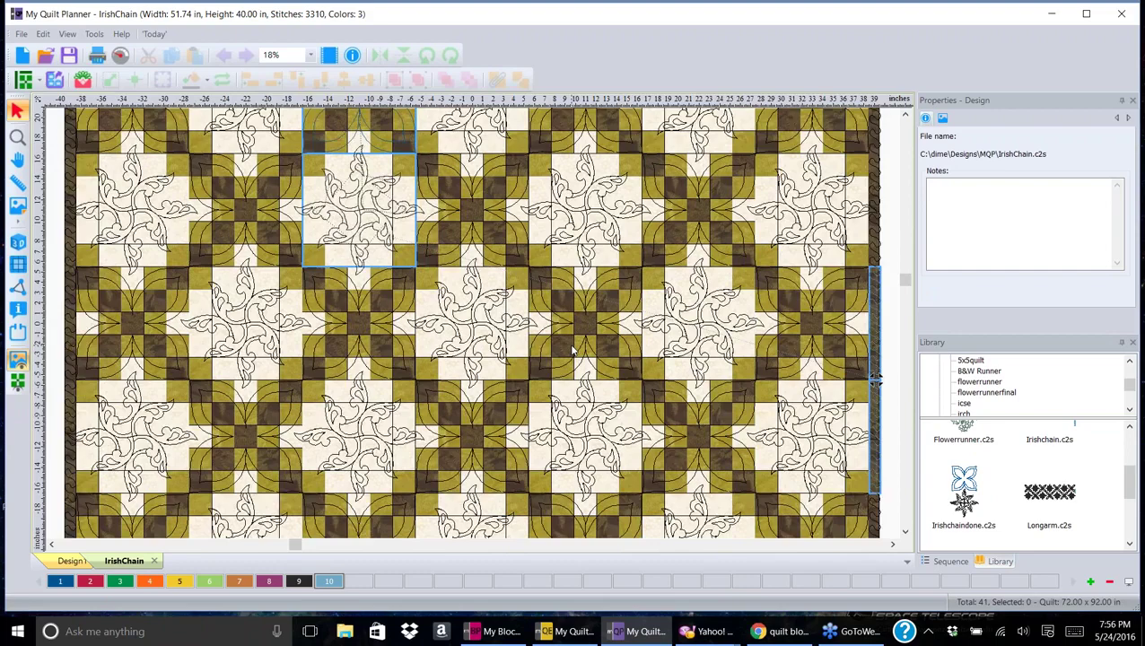
scroll(573, 350, up, 1)
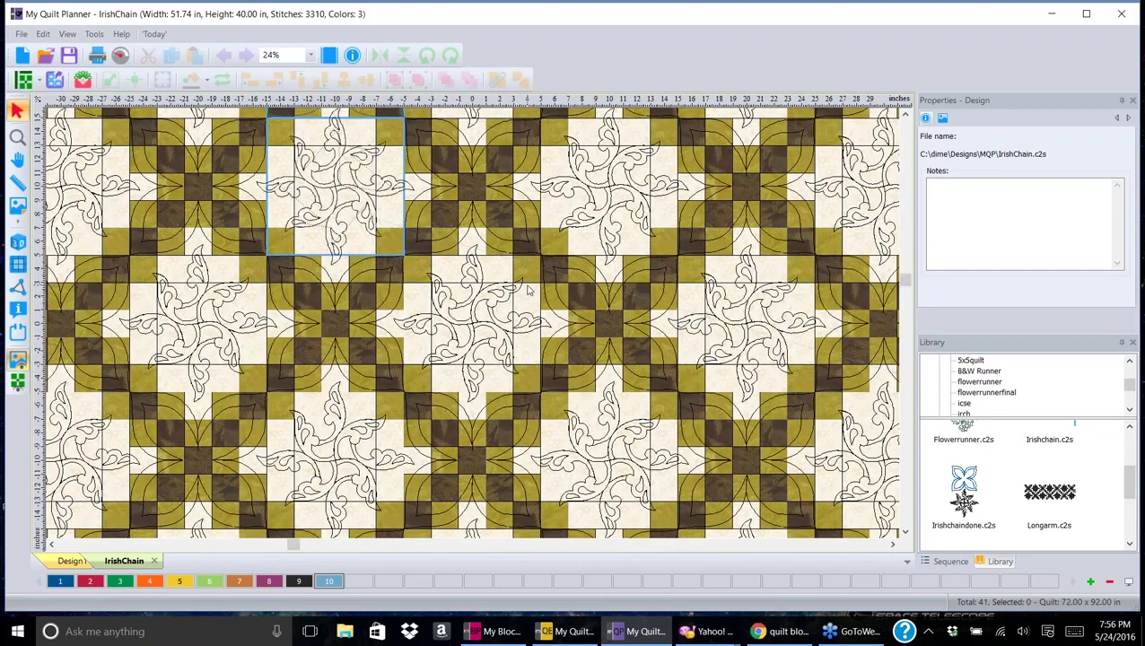
scroll(529, 289, down, 2)
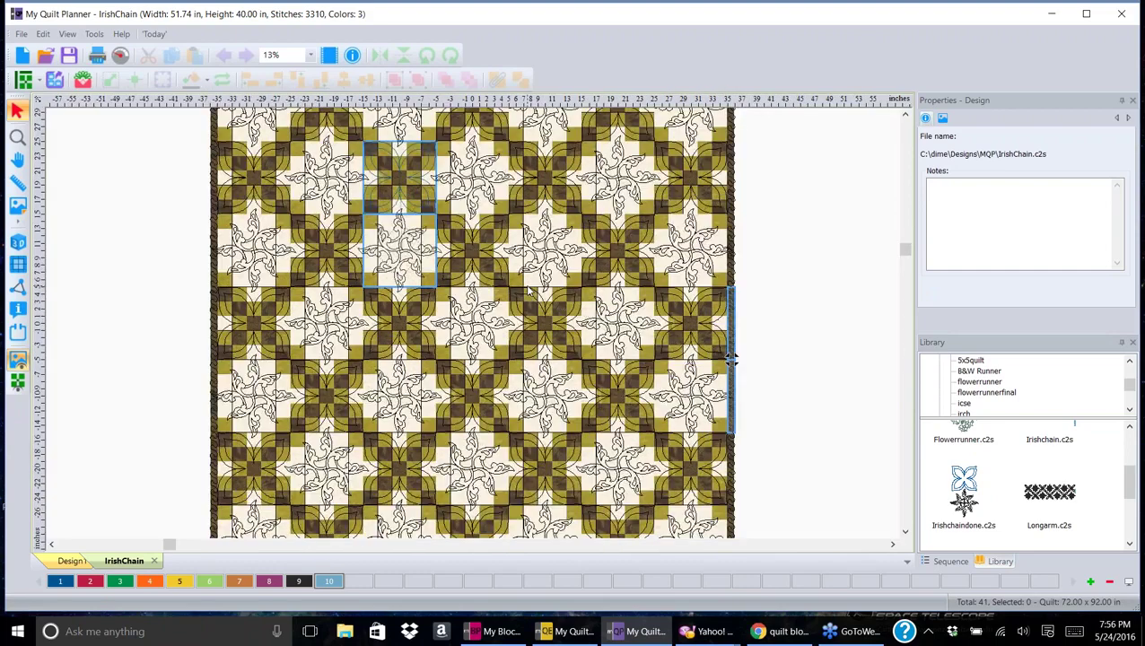
click(907, 118)
click(906, 118)
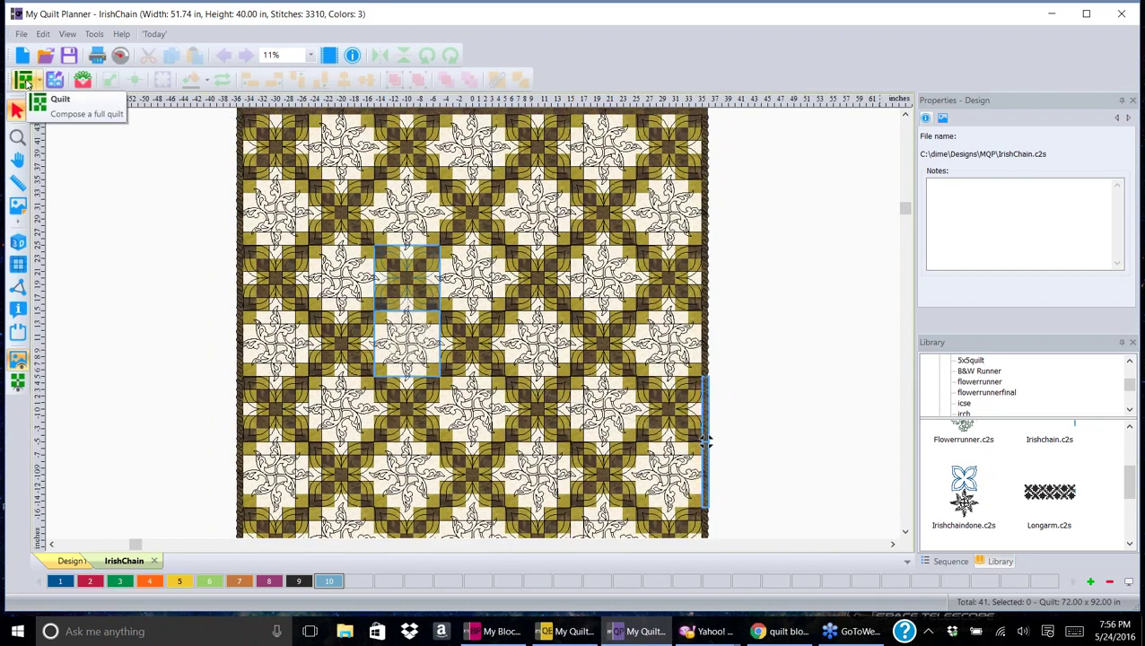
- Review the quilt's size, block and border settings, including the corner style options, and accept them
click(25, 80)
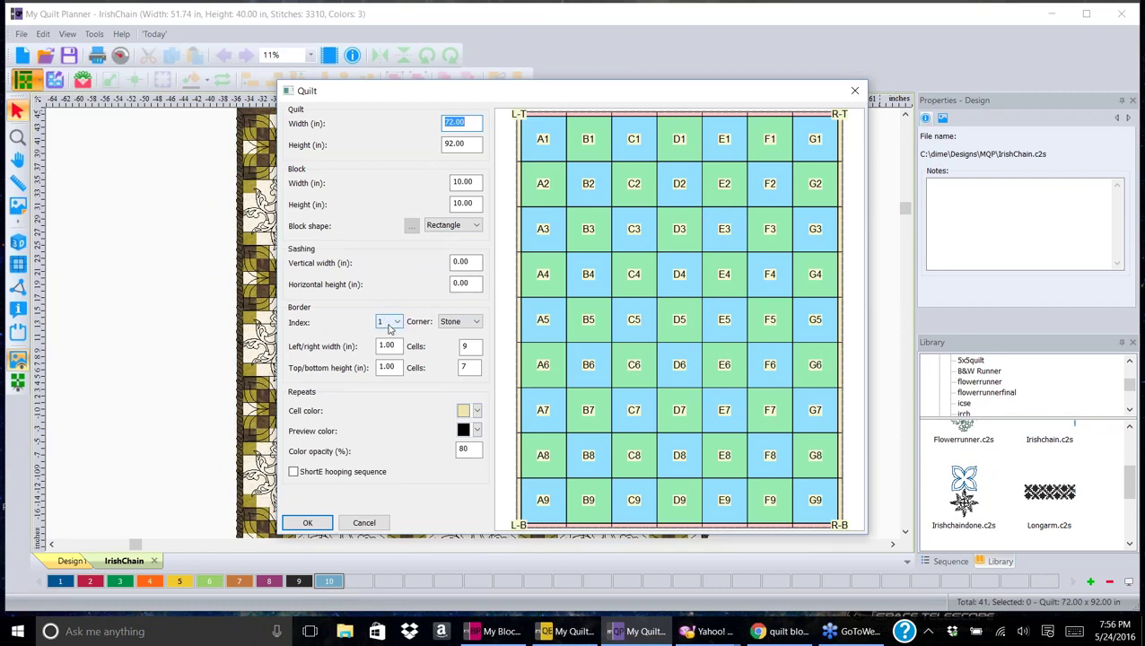
click(478, 322)
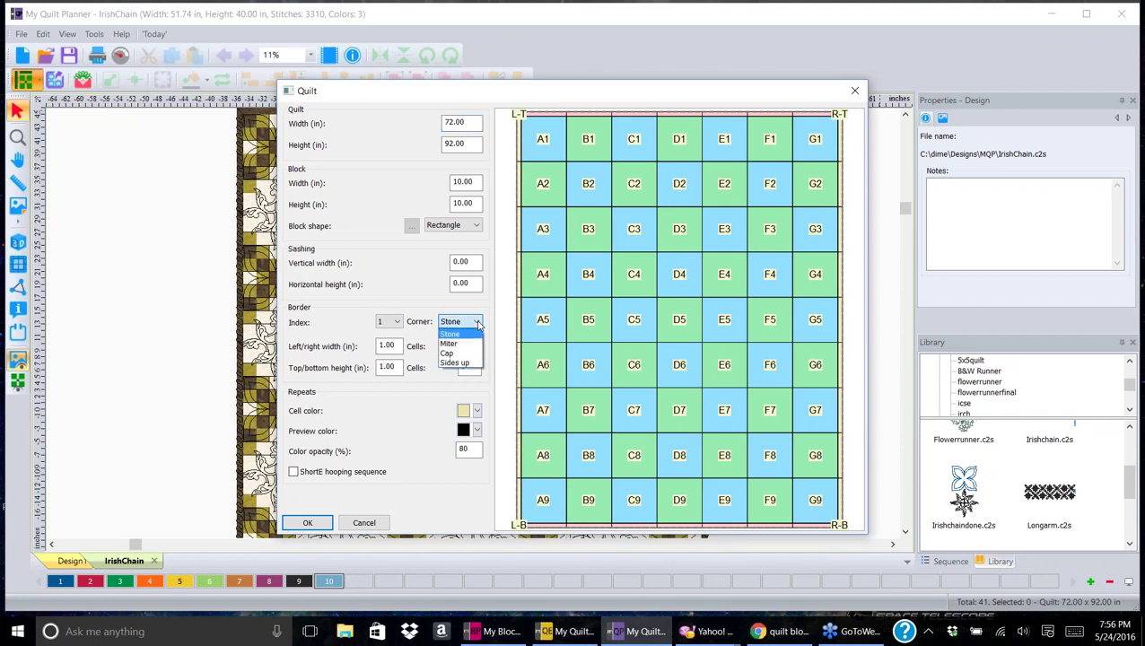
click(478, 324)
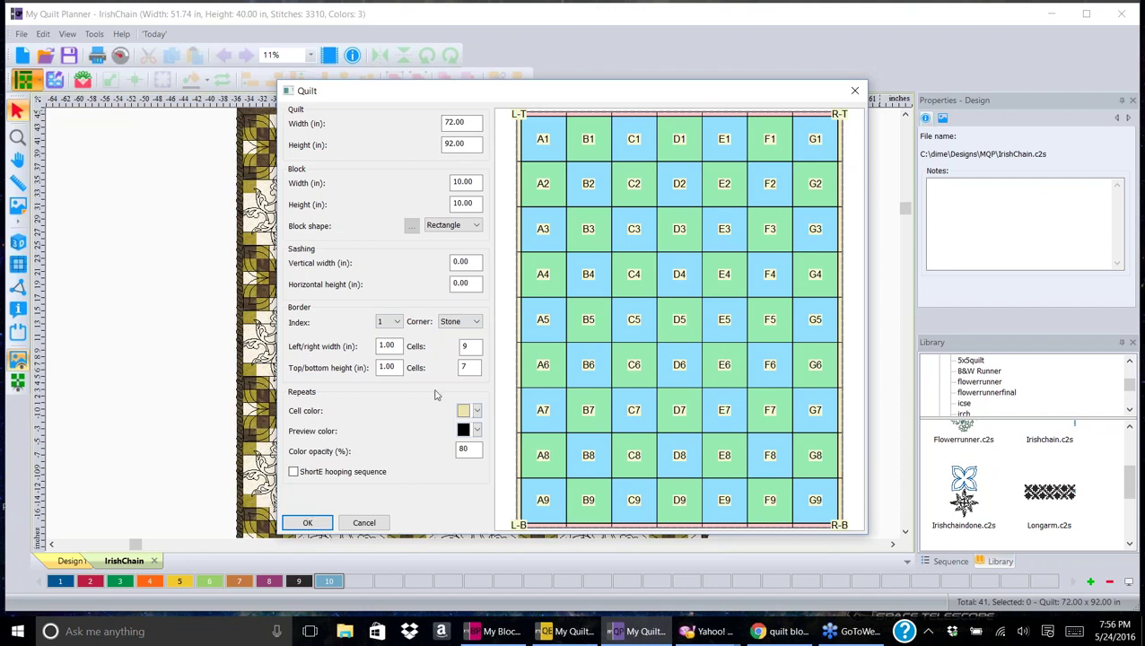
click(310, 524)
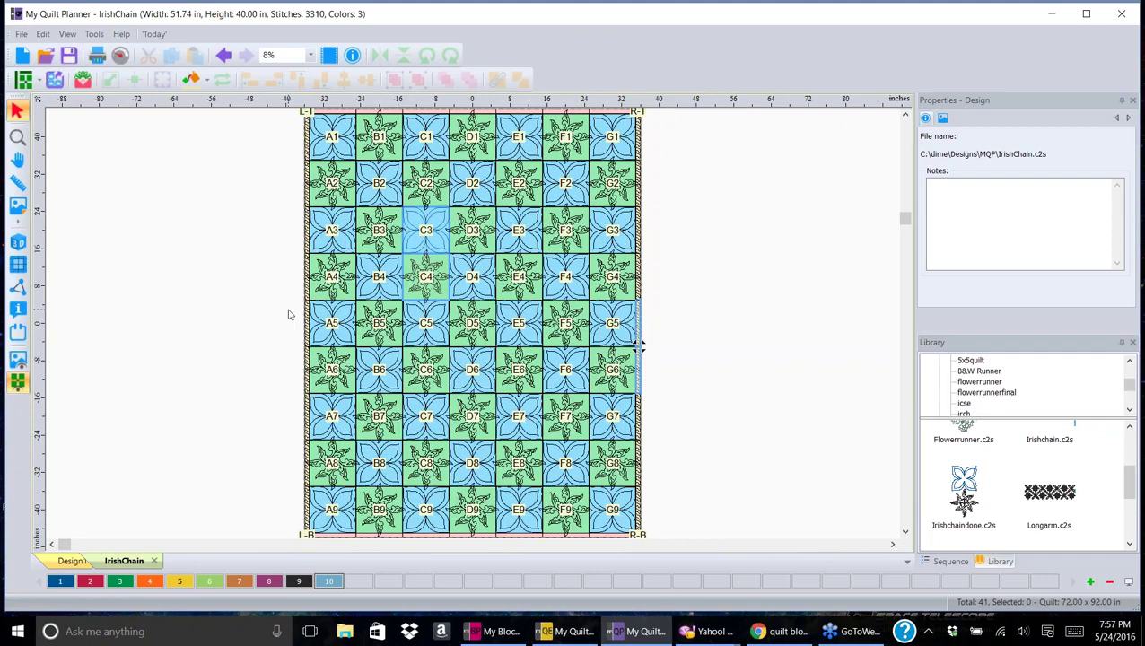
- Inspect the quilt layout without the backdrop, and turn the backdrop image on behind the colored blocks
scroll(289, 314, up, 1)
scroll(288, 316, up, 3)
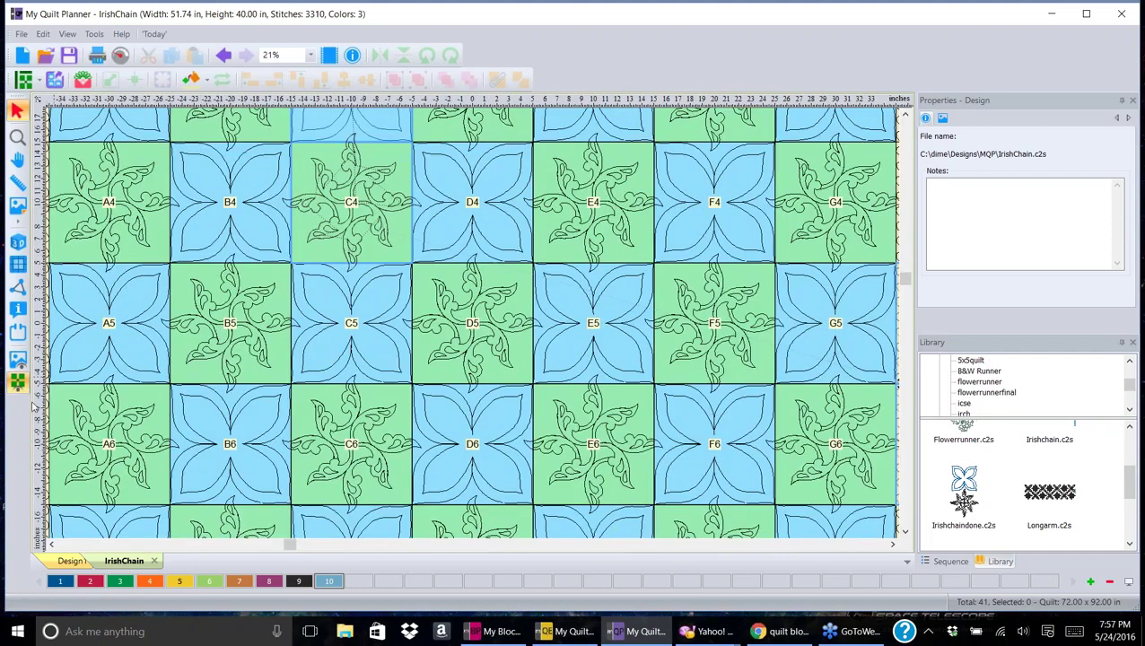
click(16, 383)
scroll(459, 307, down, 1)
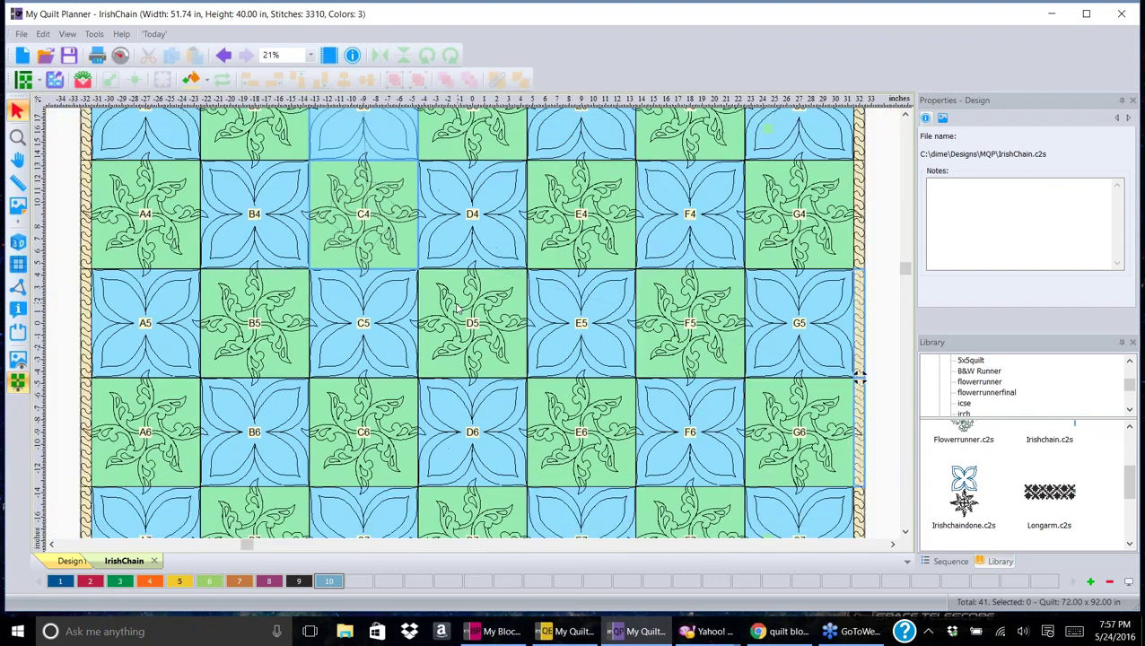
scroll(457, 308, down, 4)
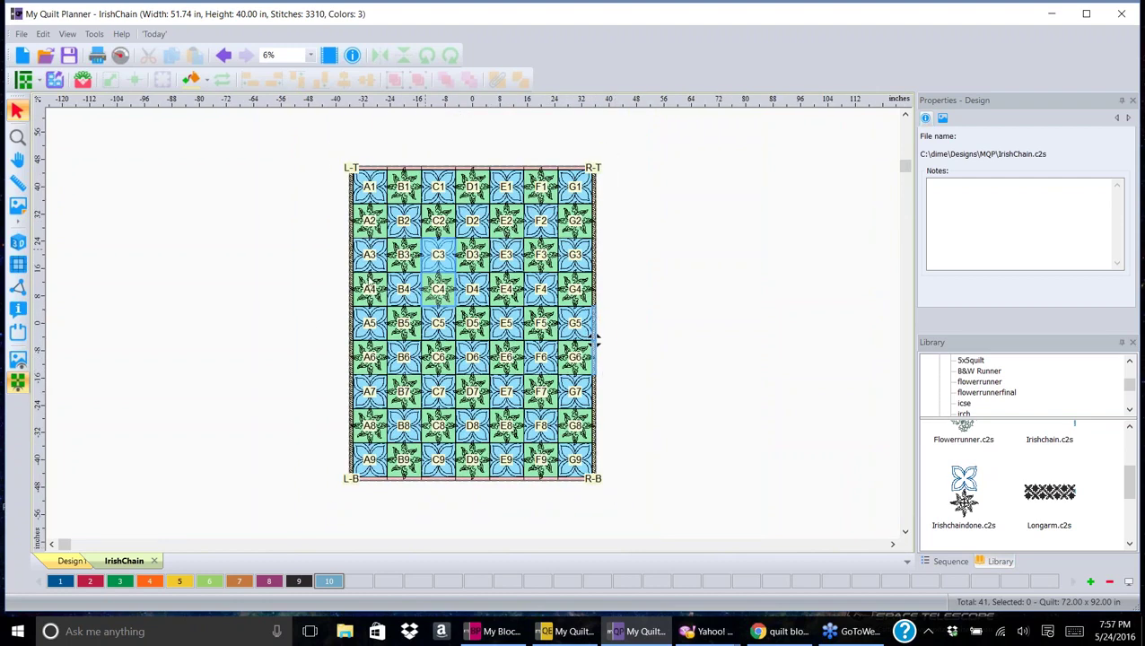
click(17, 362)
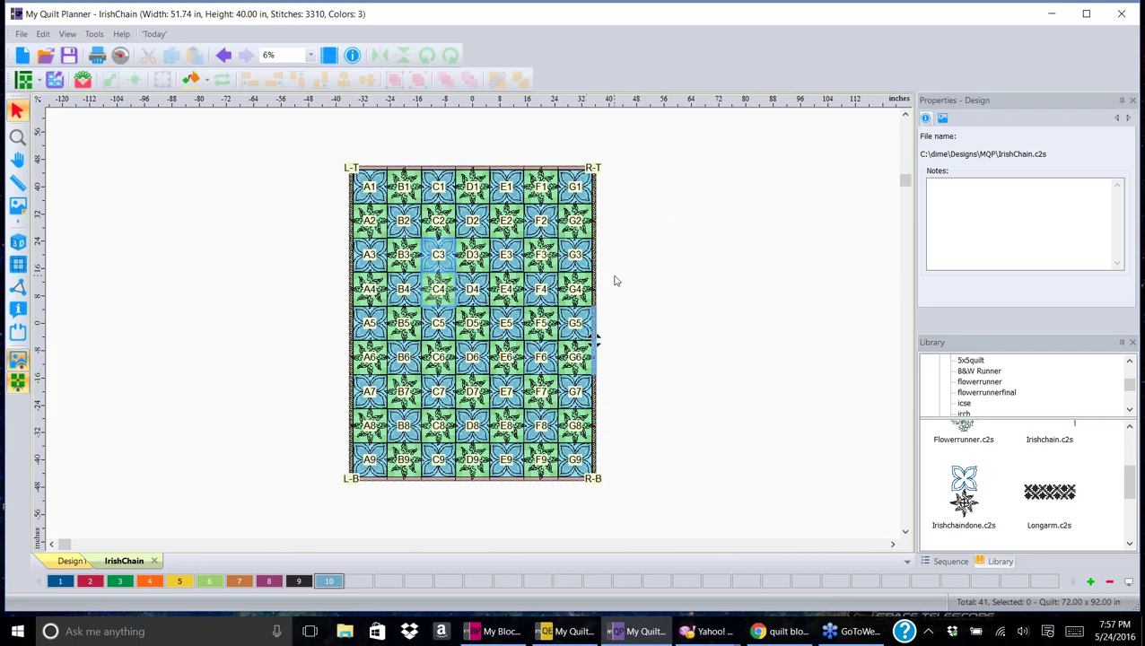
scroll(613, 281, up, 3)
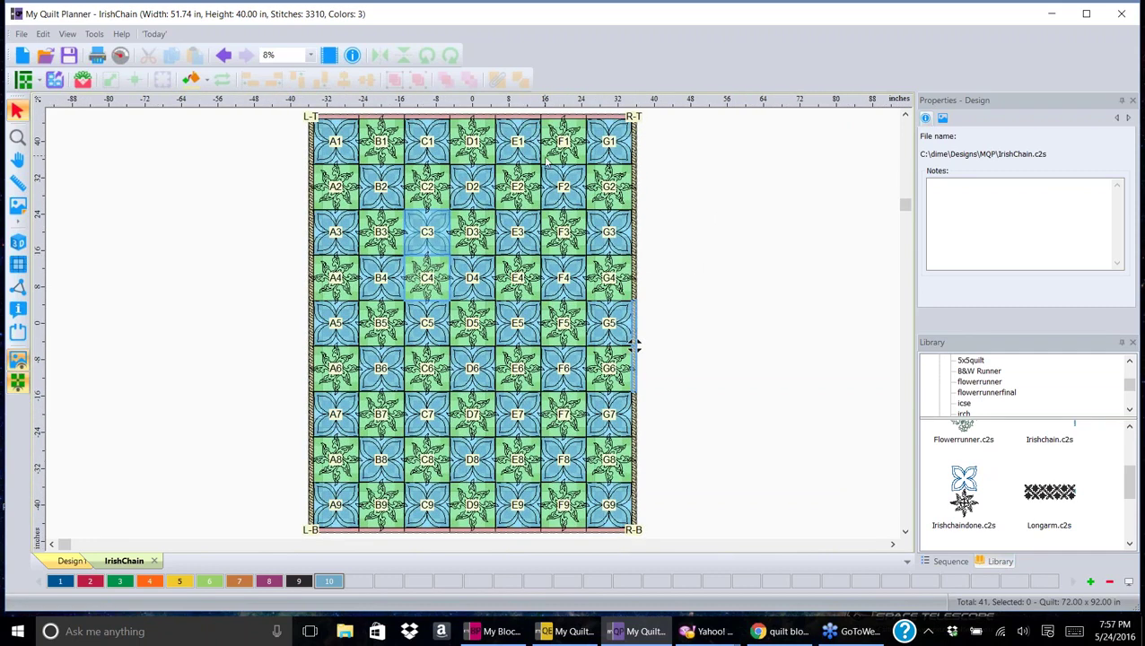
- Delete the four-petal design from block C3 and insert the Shorte-02_7x7 design from the Square quilt designs
click(420, 232)
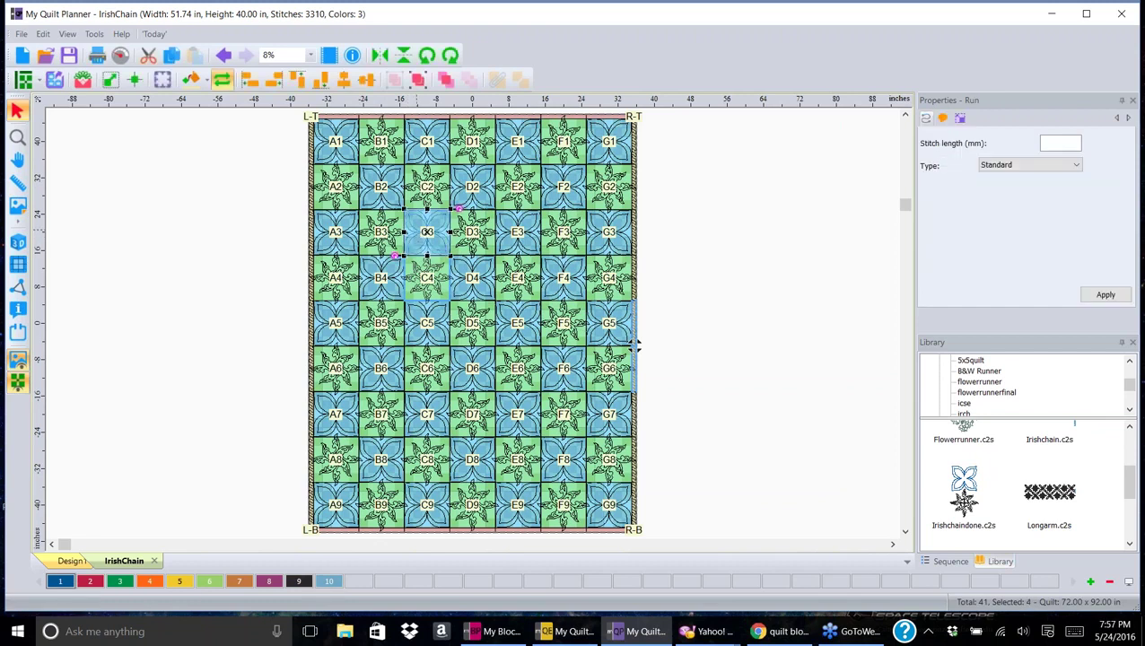
drag(420, 232, 427, 277)
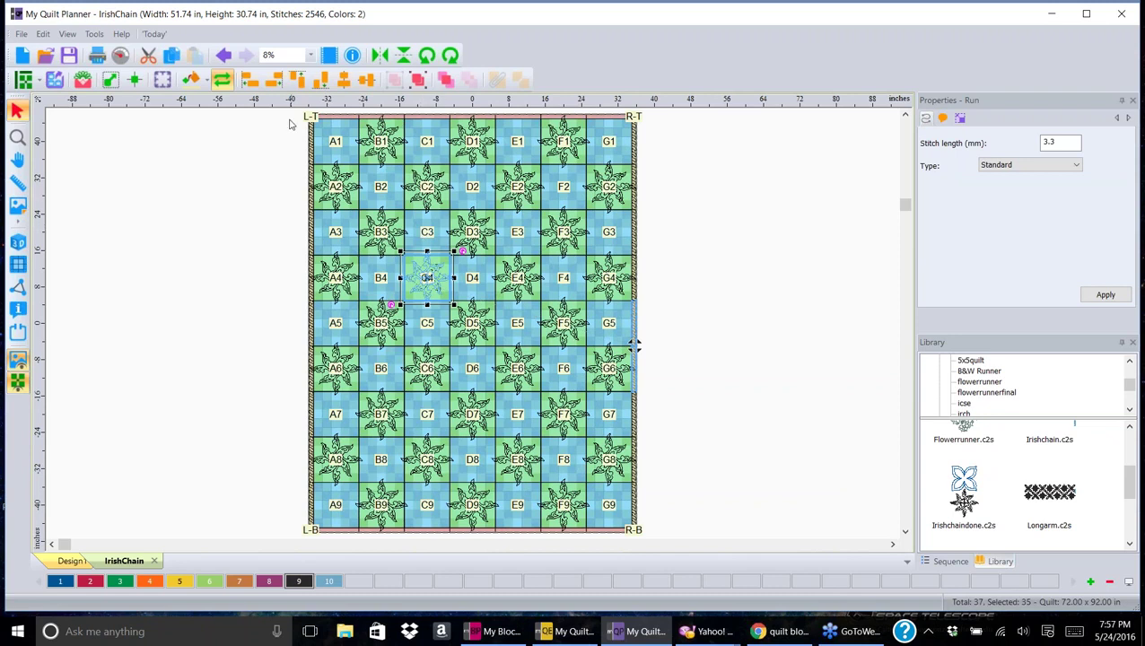
click(83, 80)
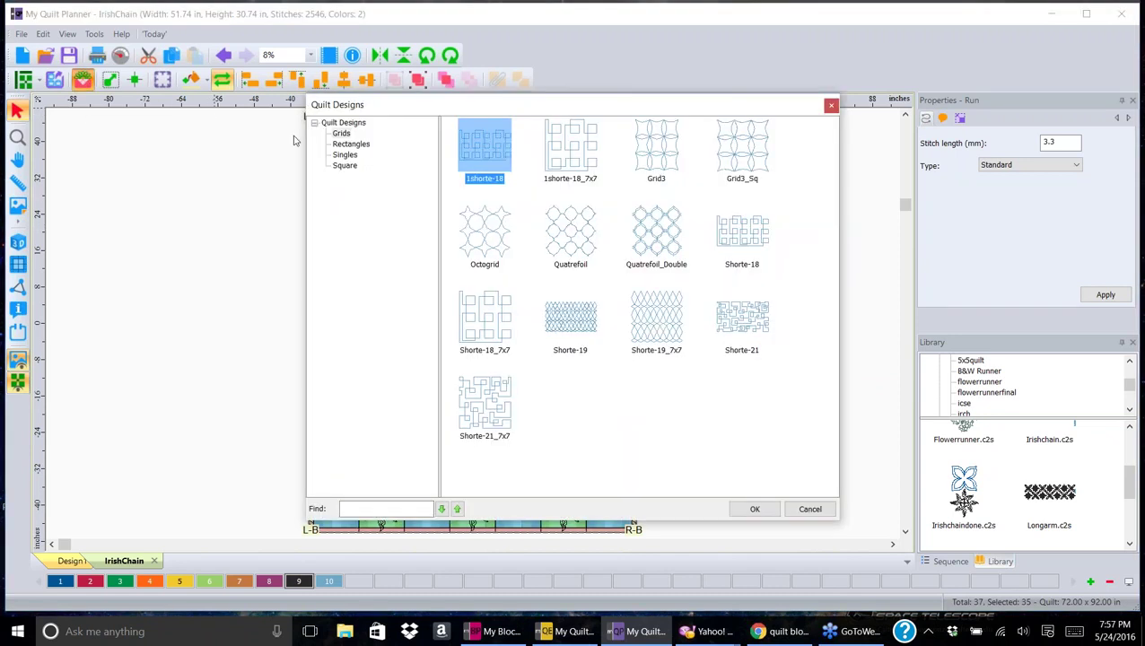
click(352, 144)
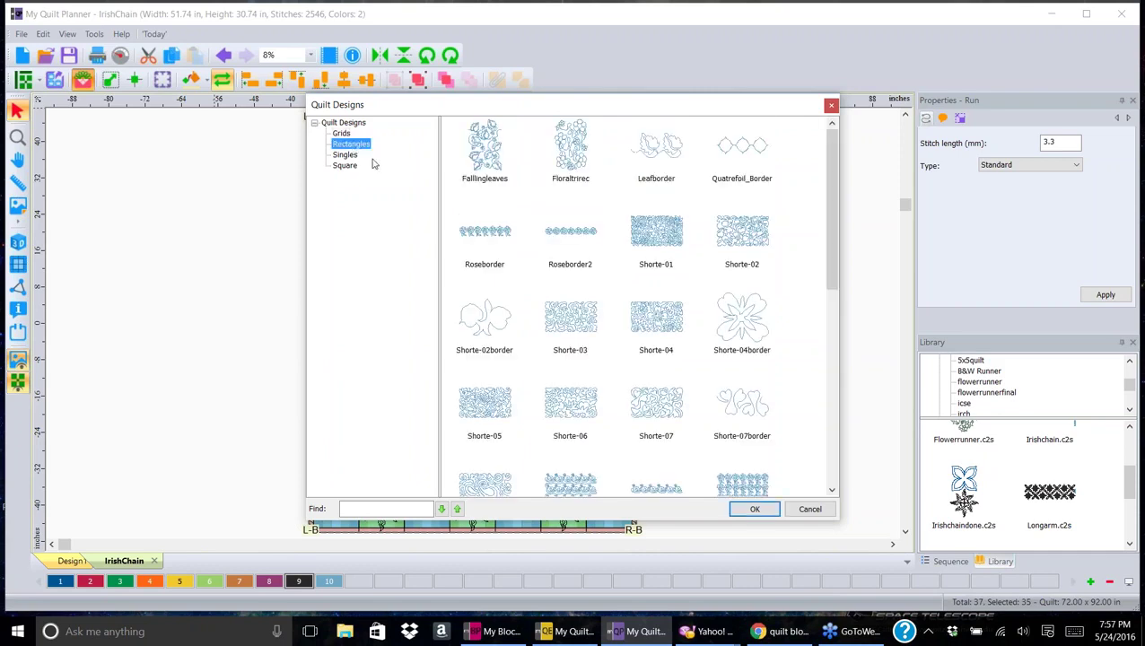
click(346, 154)
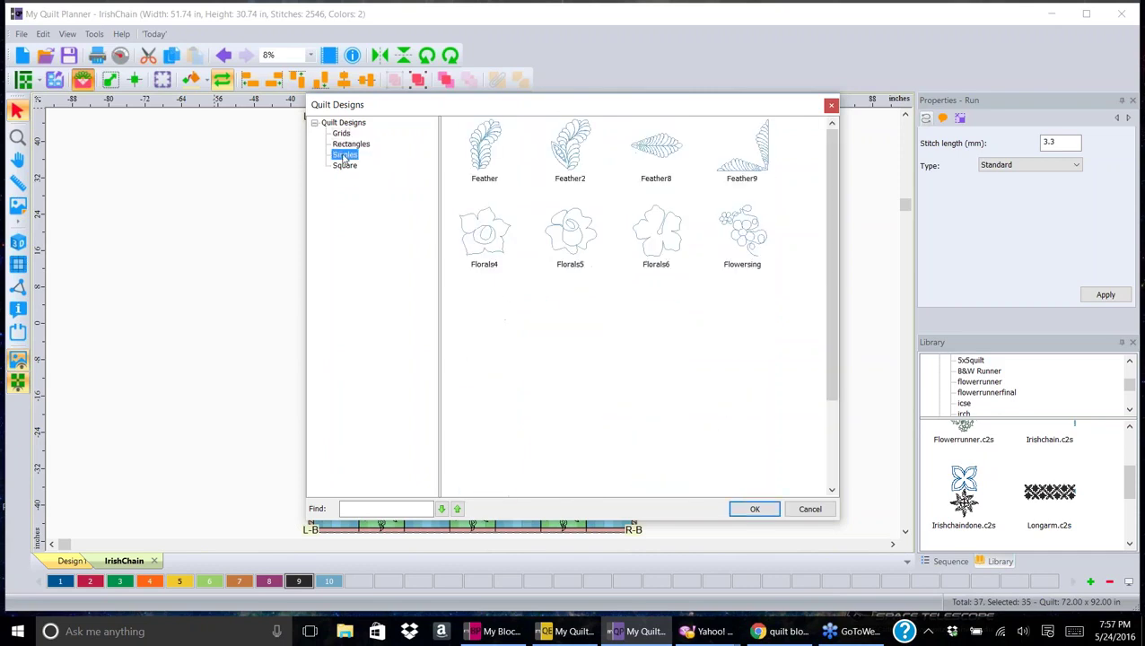
click(343, 166)
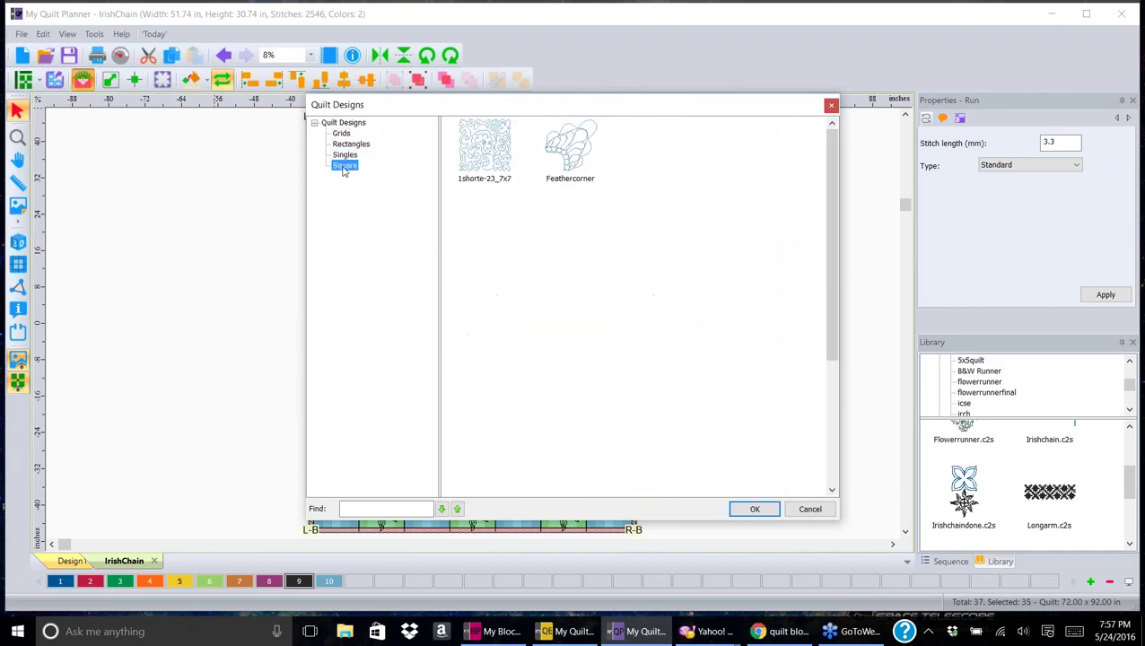
drag(833, 148, 826, 69)
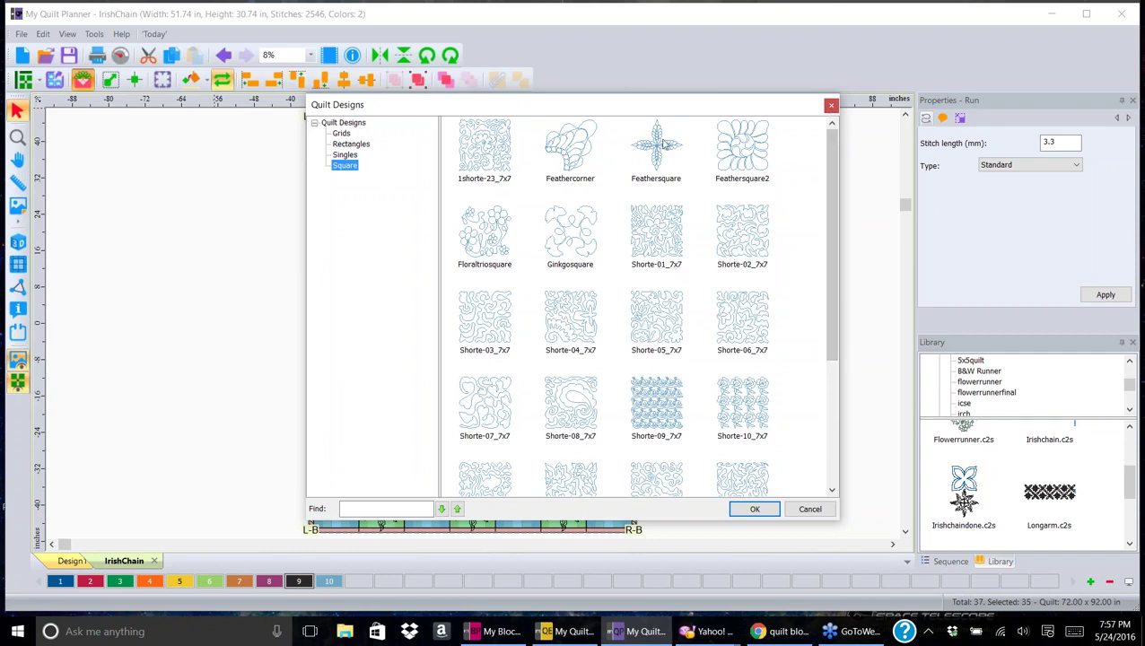
click(743, 226)
click(752, 509)
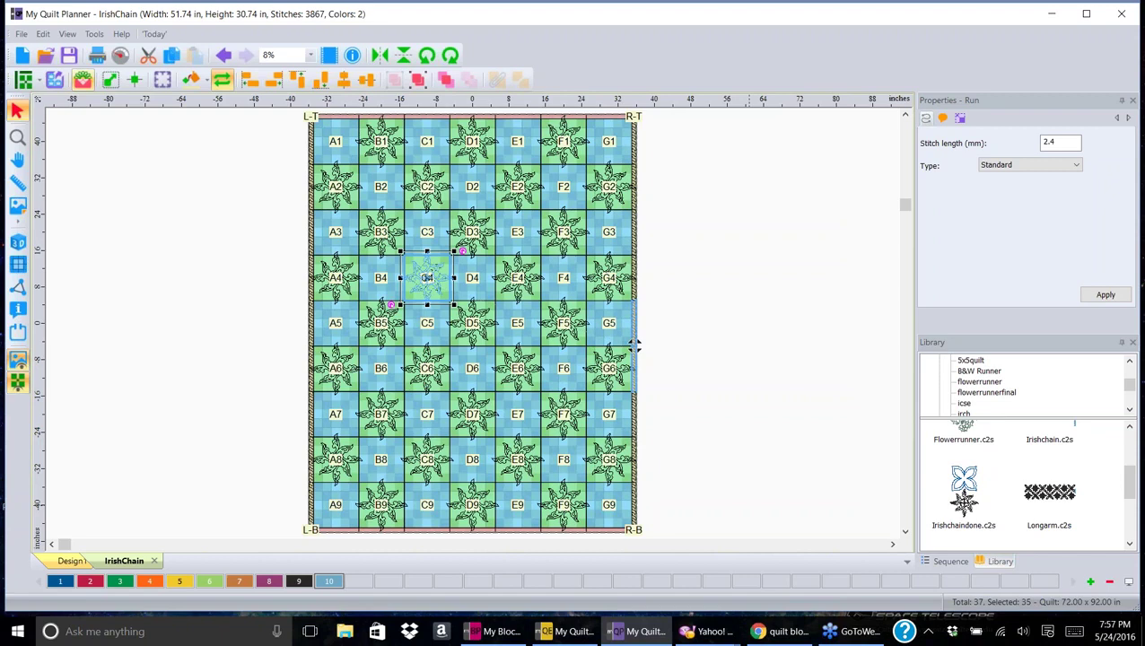
- Move the inserted design into block C3 and resize it to fill the block
drag(440, 281, 440, 236)
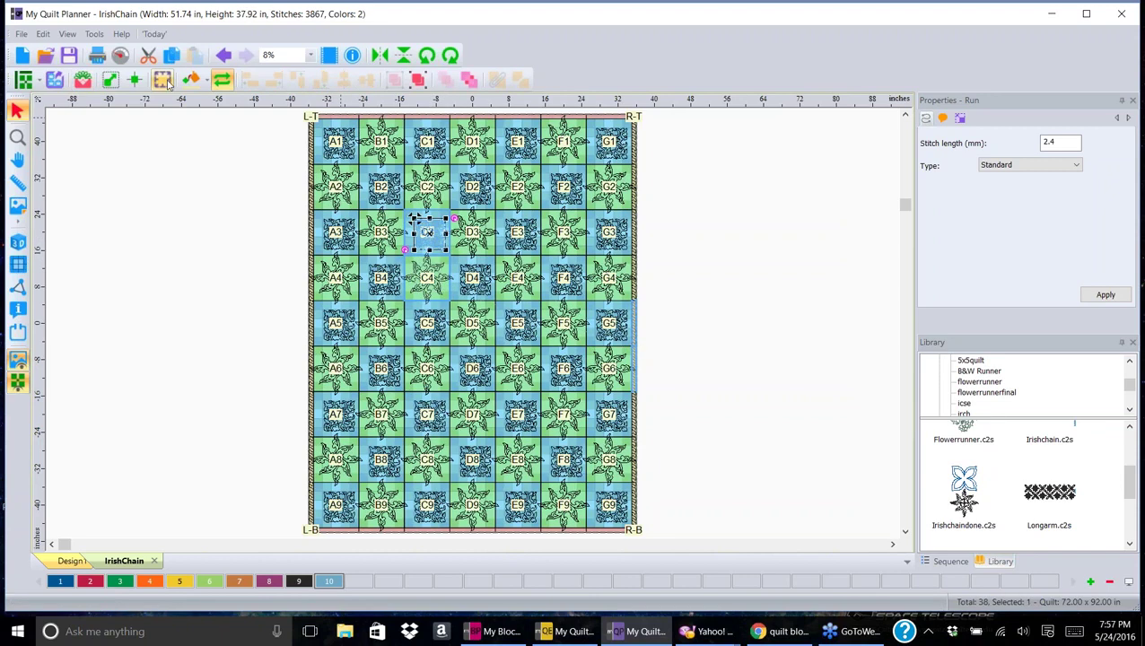
click(110, 80)
click(722, 235)
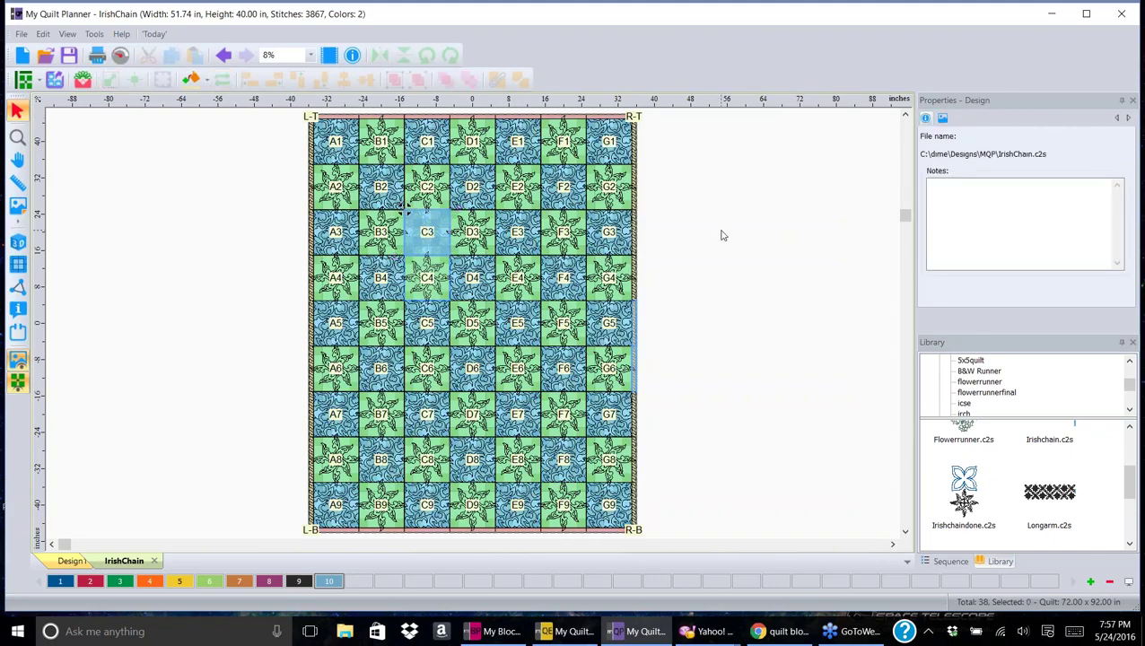
scroll(722, 235, up, 2)
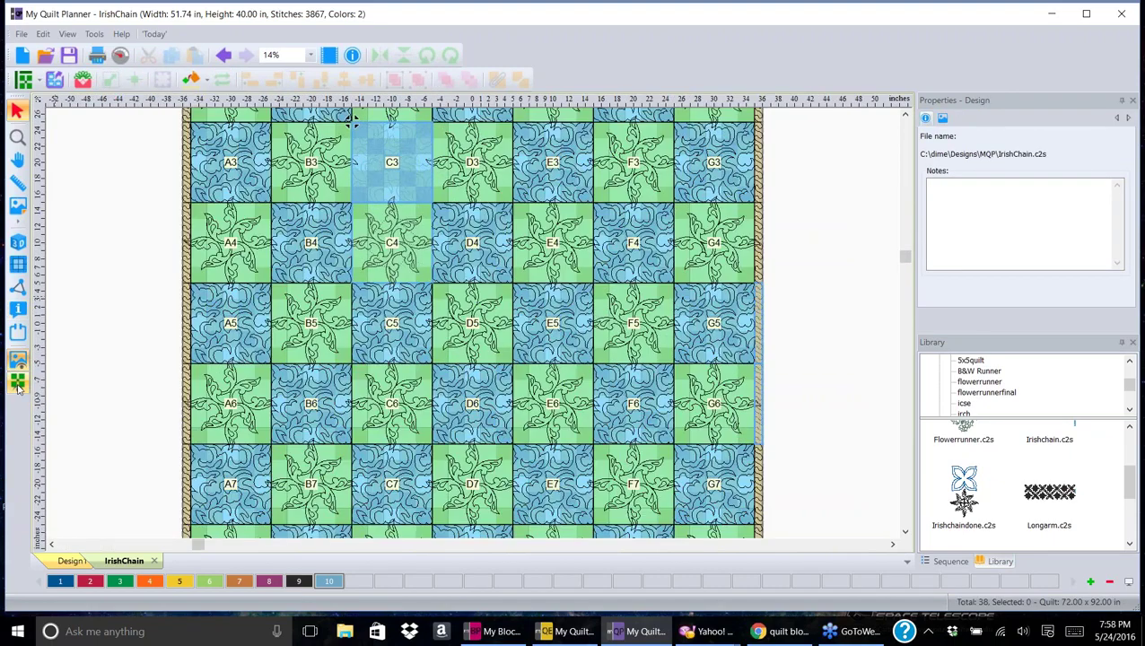
- Hide the colored block layout and examine the block designs against the Irish chain backdrop
click(17, 384)
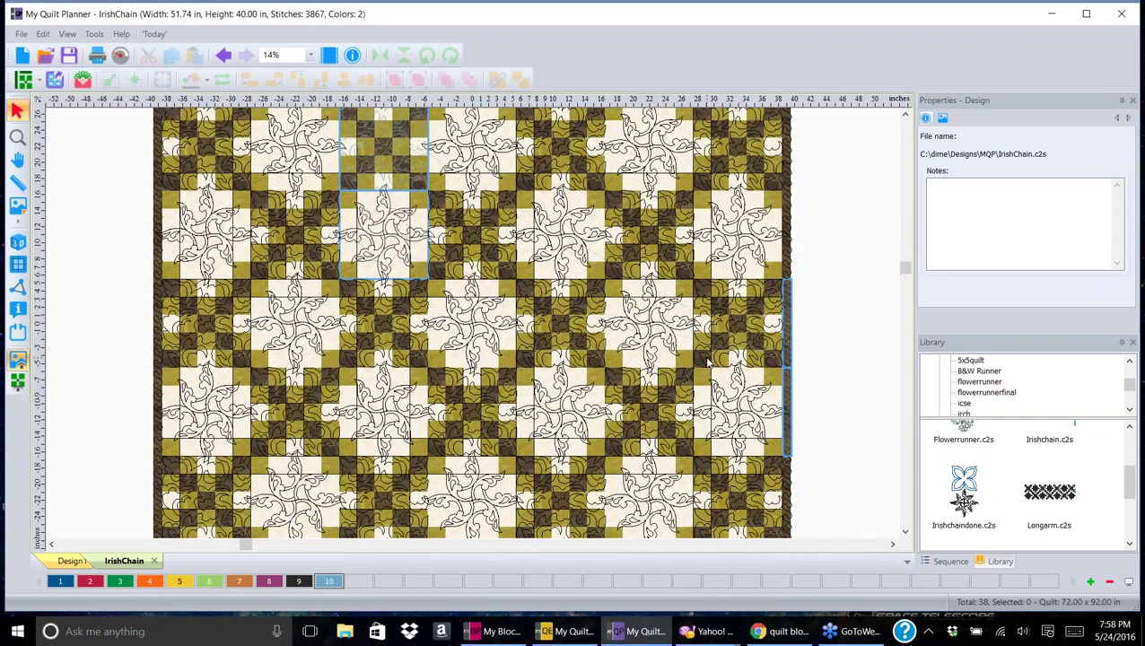
scroll(708, 362, up, 1)
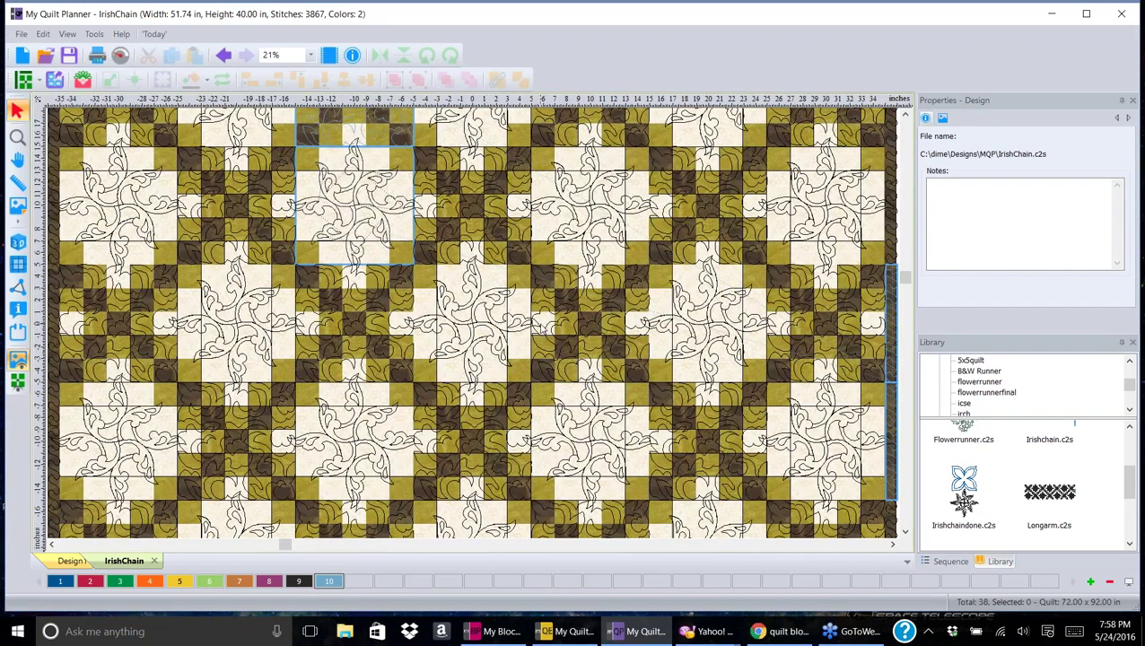
scroll(551, 321, down, 1)
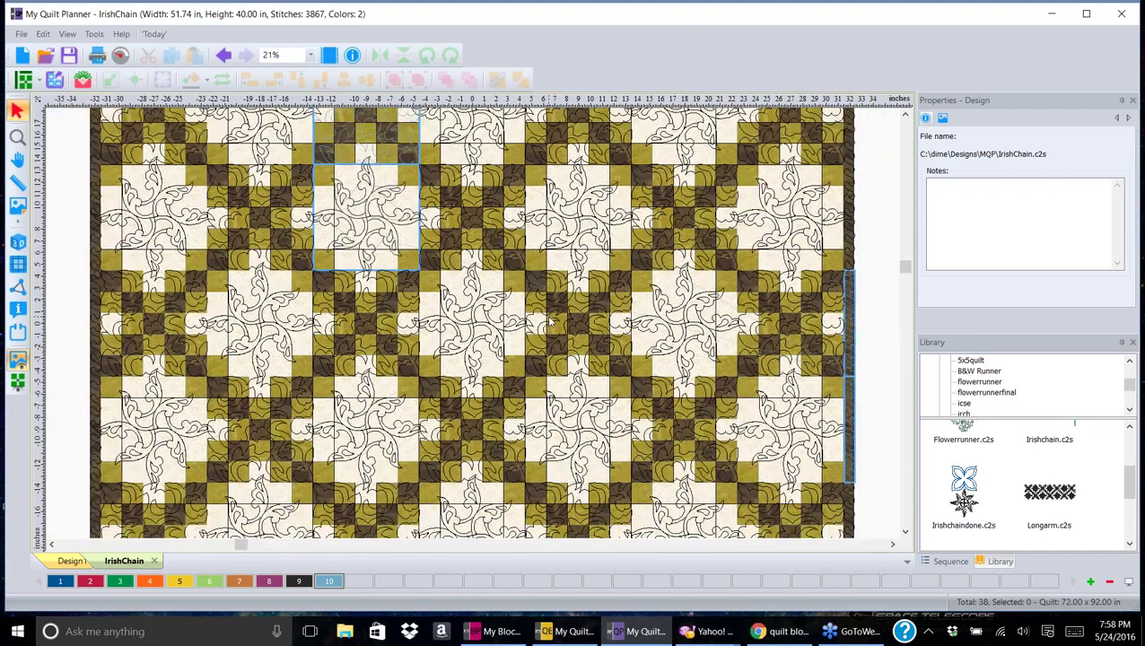
scroll(550, 322, down, 2)
- Delete the Shorte-02_7x7 design from block C3 and show the colored block layout again
click(415, 209)
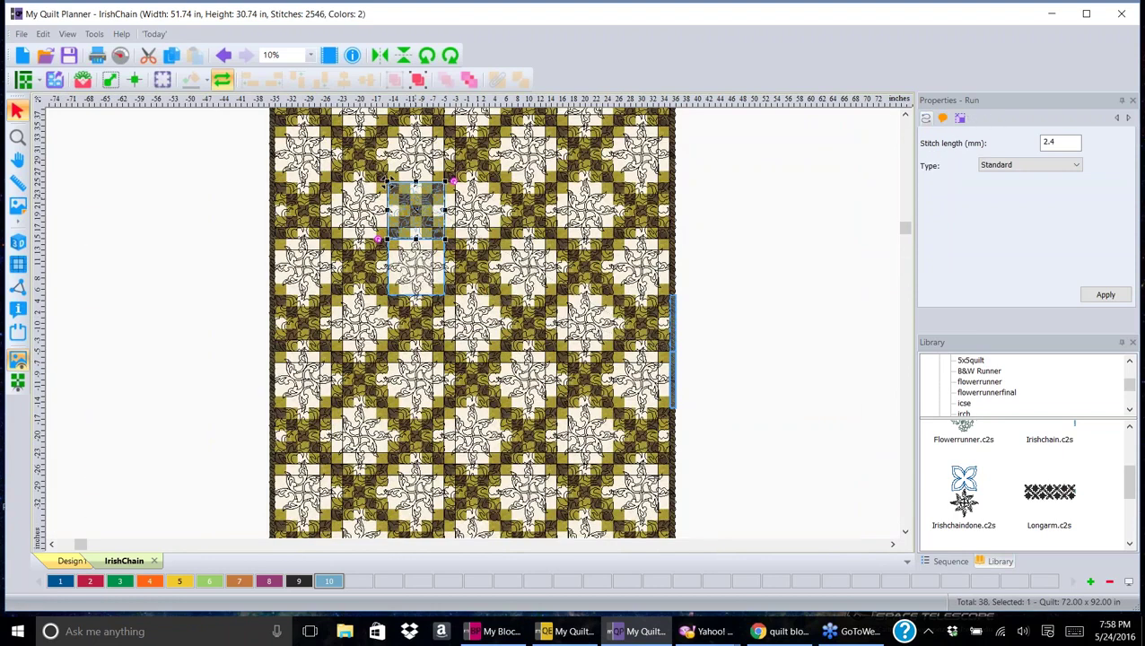
key(Delete)
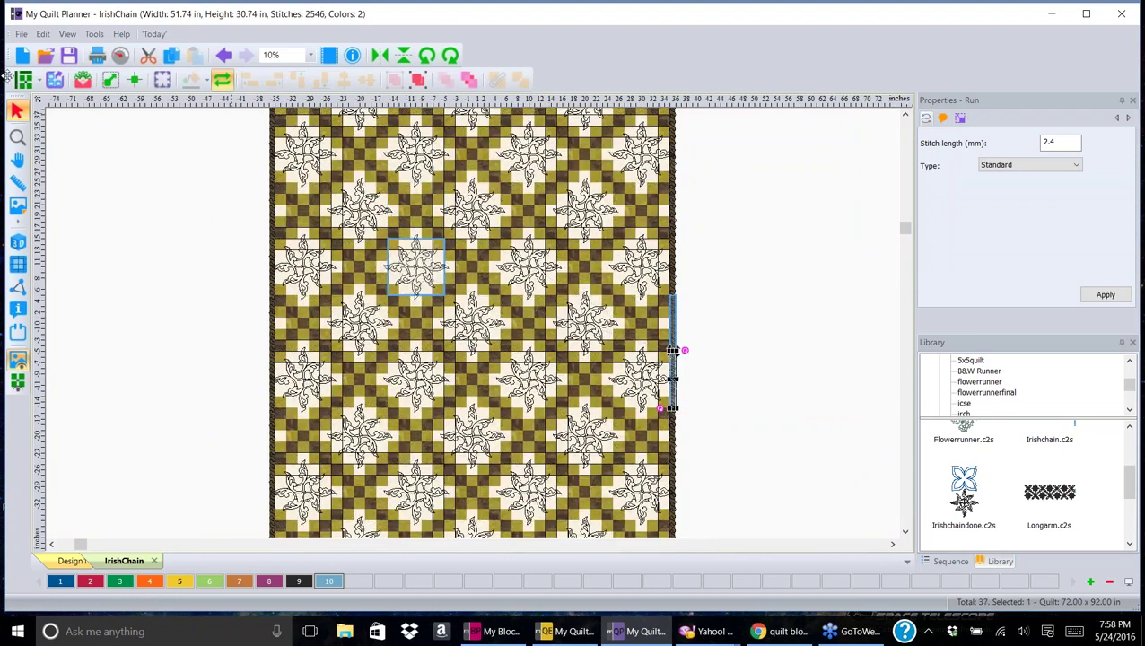
click(18, 381)
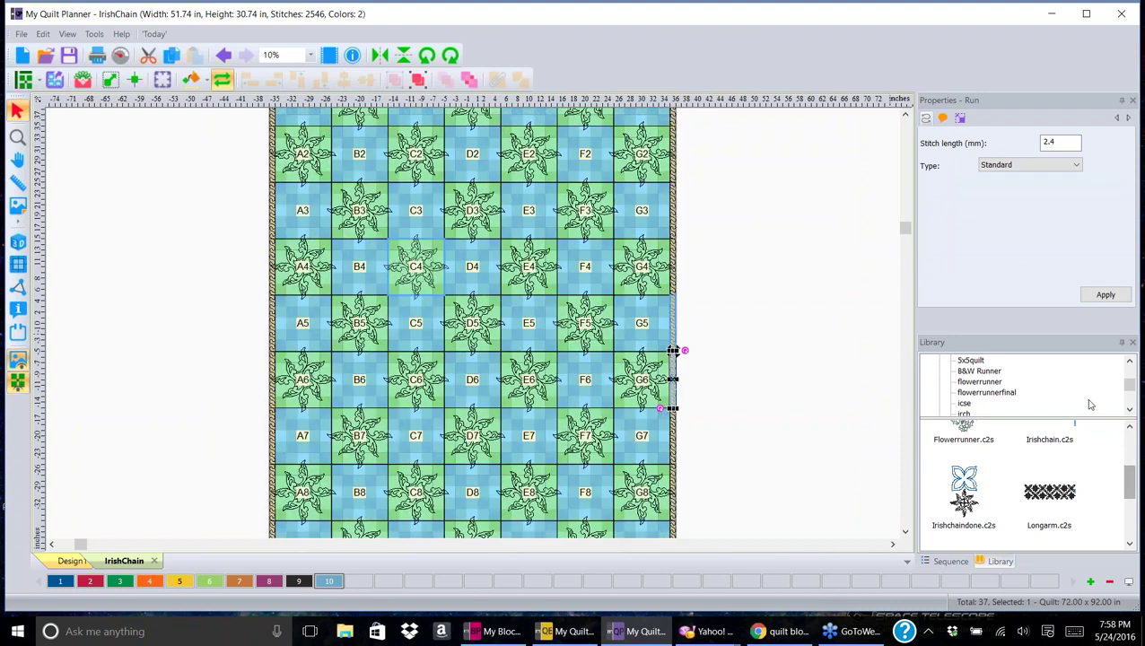
- Open the Quilt Motifs design folder inside the Quilt Motifs collection of the library
scroll(1129, 390, down, 5)
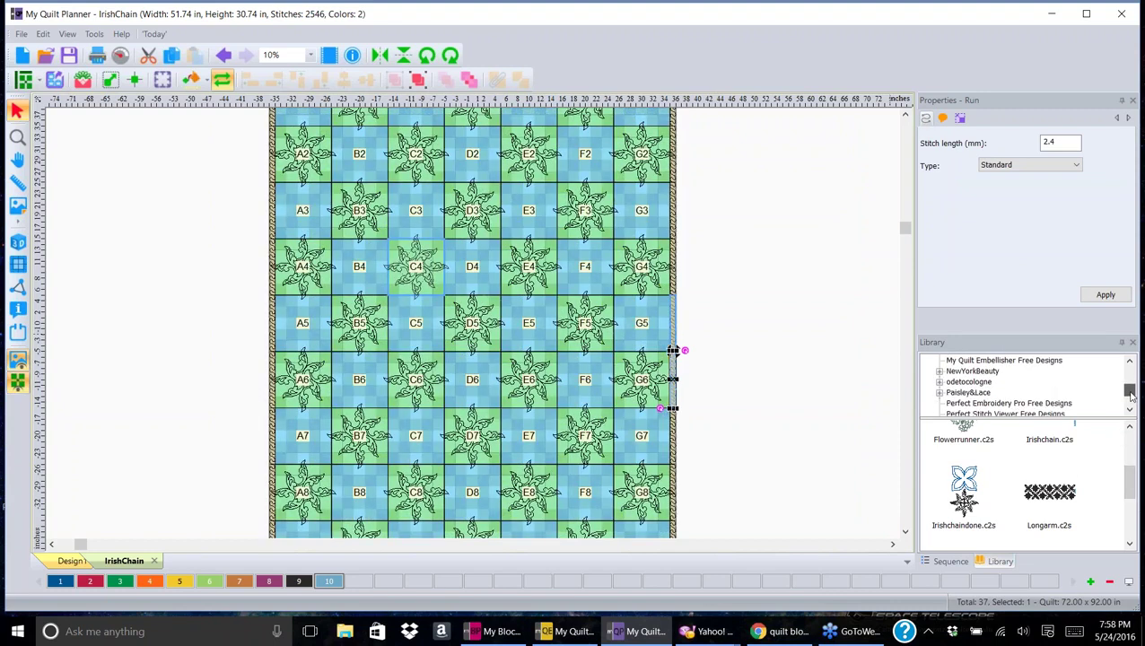
scroll(1117, 412, down, 4)
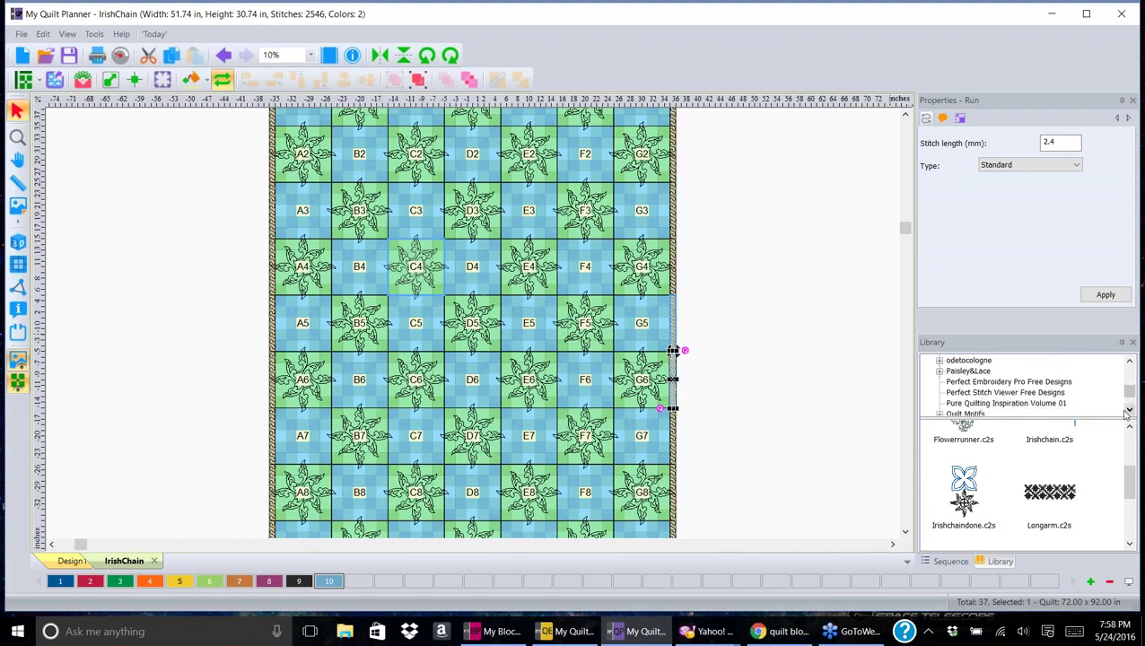
click(939, 392)
click(986, 404)
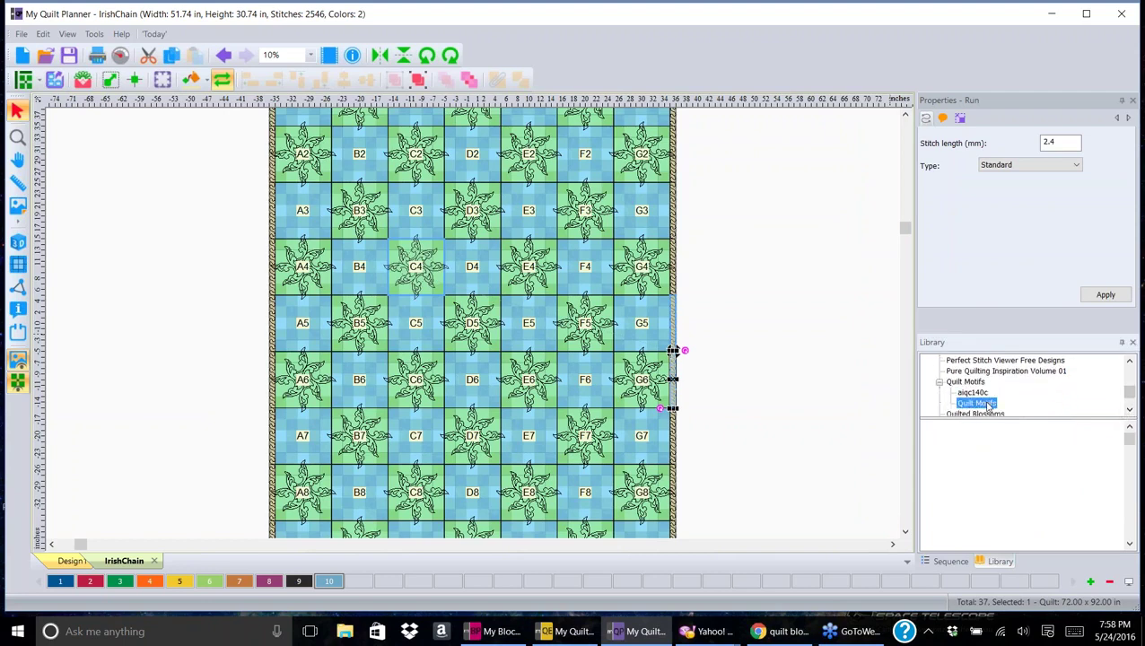
- Browse the Quilt Motifs designs and open Aiqc132a.pes, the motif of interlaced circles
scroll(1131, 449, down, 6)
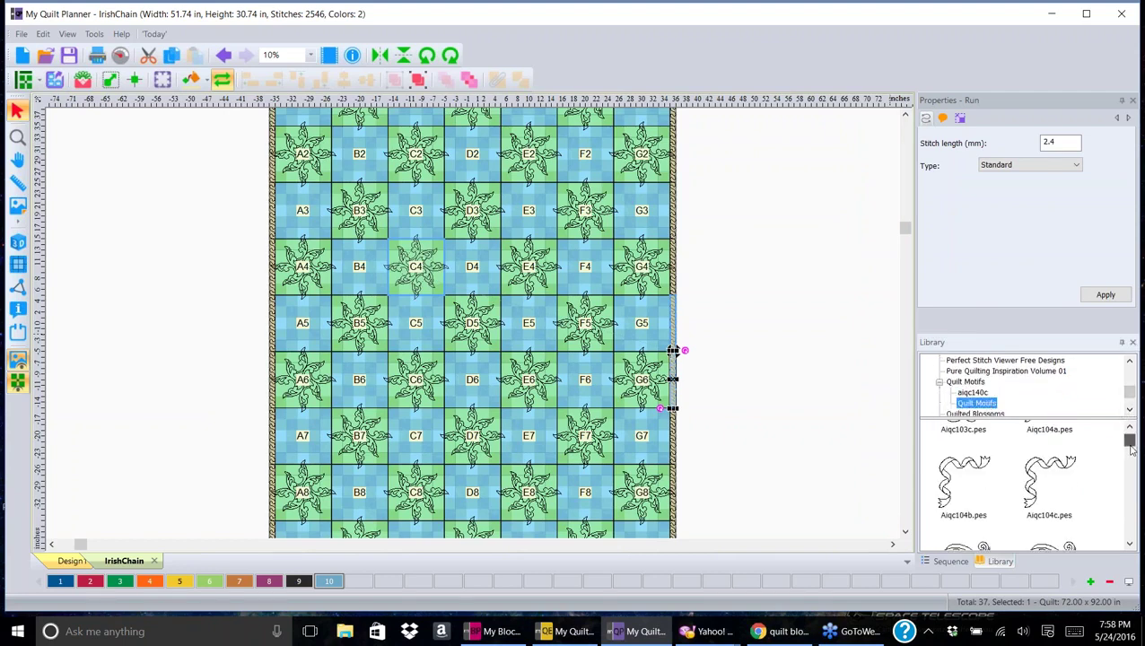
click(1130, 428)
click(1130, 428)
click(1130, 428)
click(1130, 428)
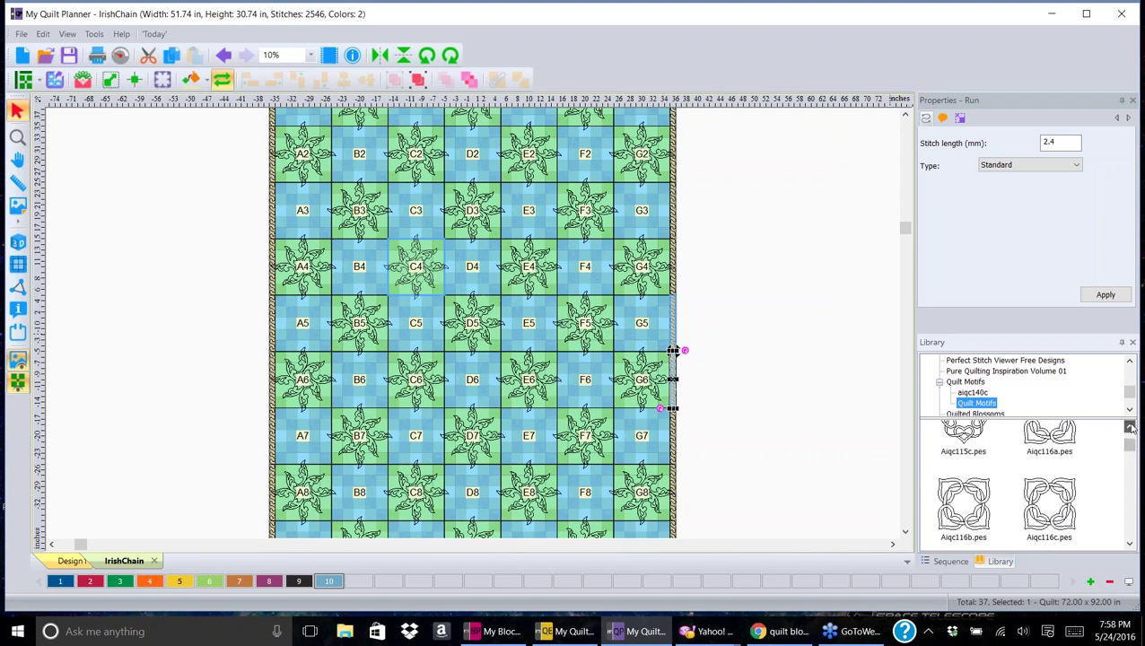
click(1130, 543)
click(1130, 543)
click(1130, 543)
click(1130, 543)
click(1130, 543)
click(1130, 543)
click(1129, 544)
click(1129, 544)
click(1130, 544)
click(1130, 544)
click(1130, 544)
click(1129, 544)
click(1130, 544)
click(1130, 544)
click(1130, 543)
click(1130, 544)
click(1129, 543)
click(1130, 543)
click(1130, 544)
click(1130, 544)
click(1130, 543)
click(1129, 544)
click(1130, 544)
click(1130, 544)
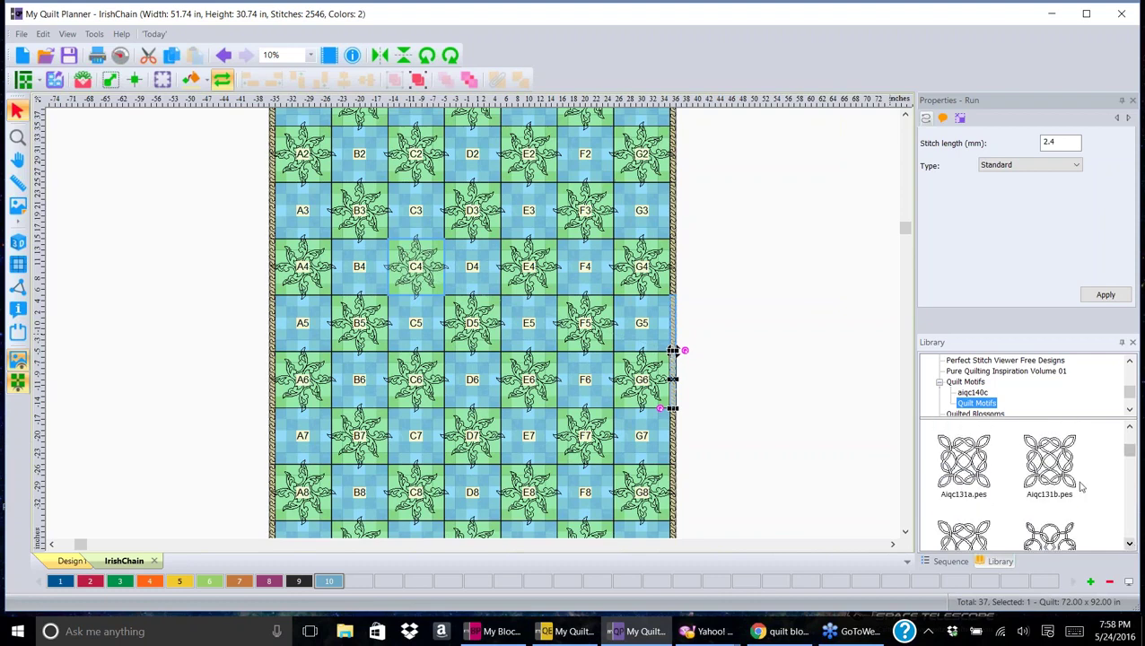
click(1052, 526)
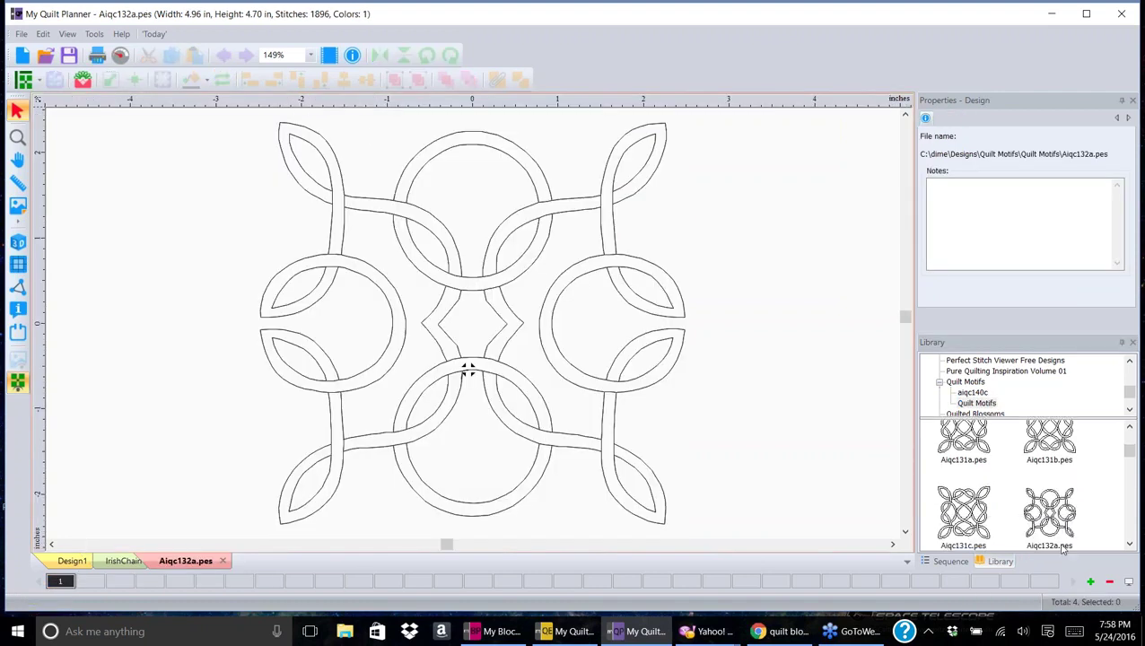
- Return to the IrishChain quilt, insert the Aiqc132a design into block B4 and fit it to the block
click(122, 561)
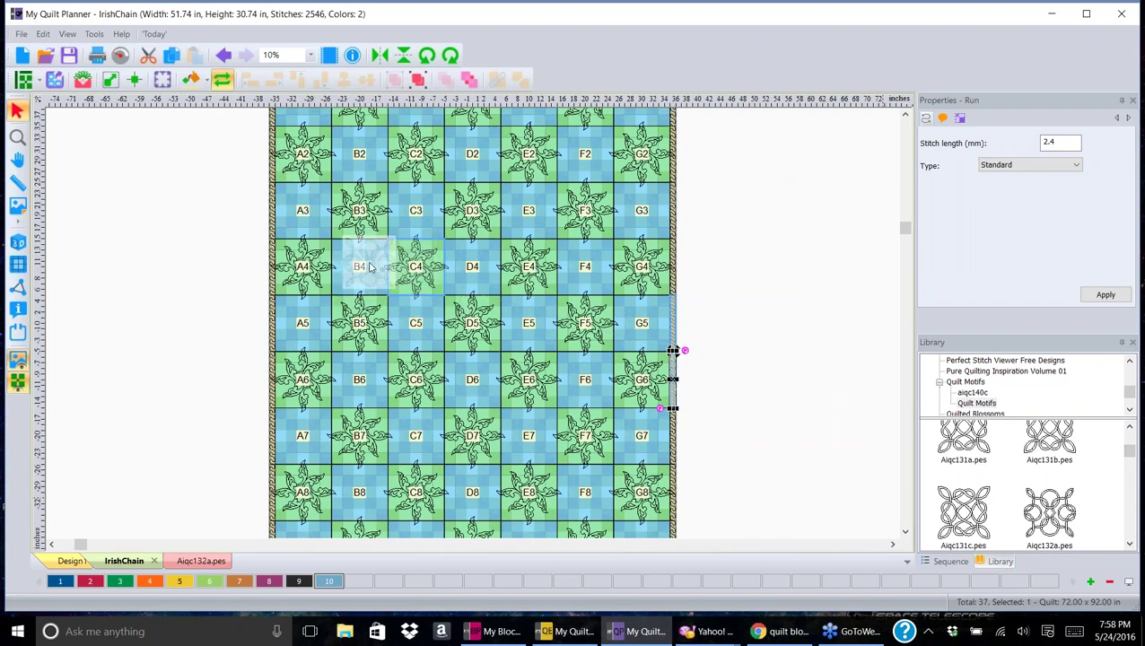
click(360, 271)
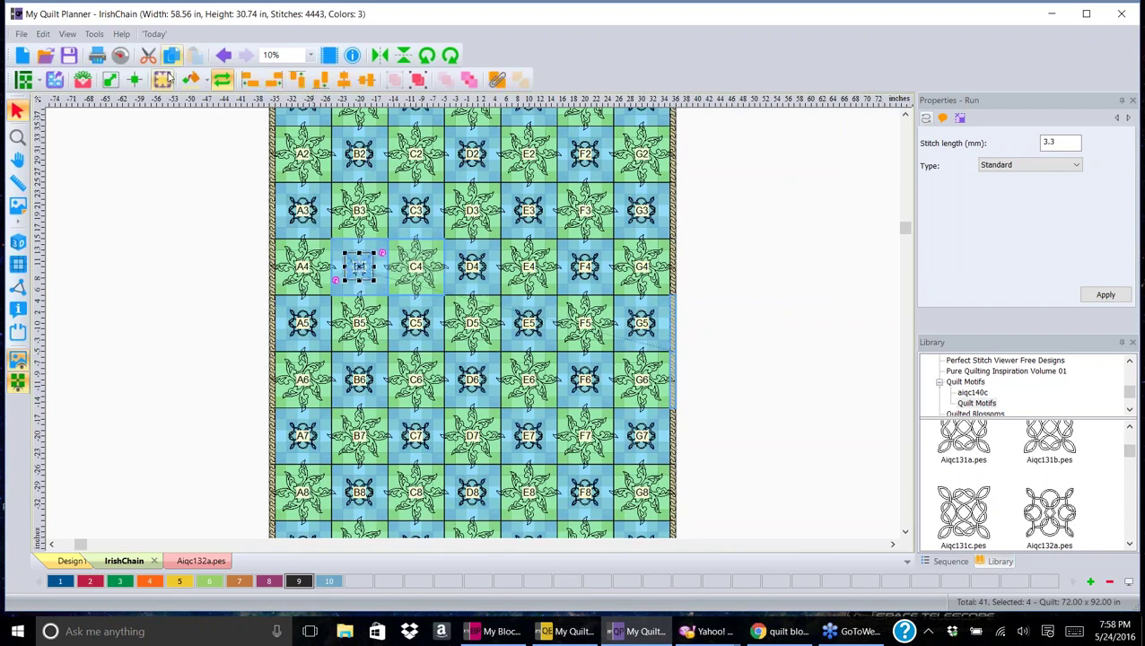
click(112, 81)
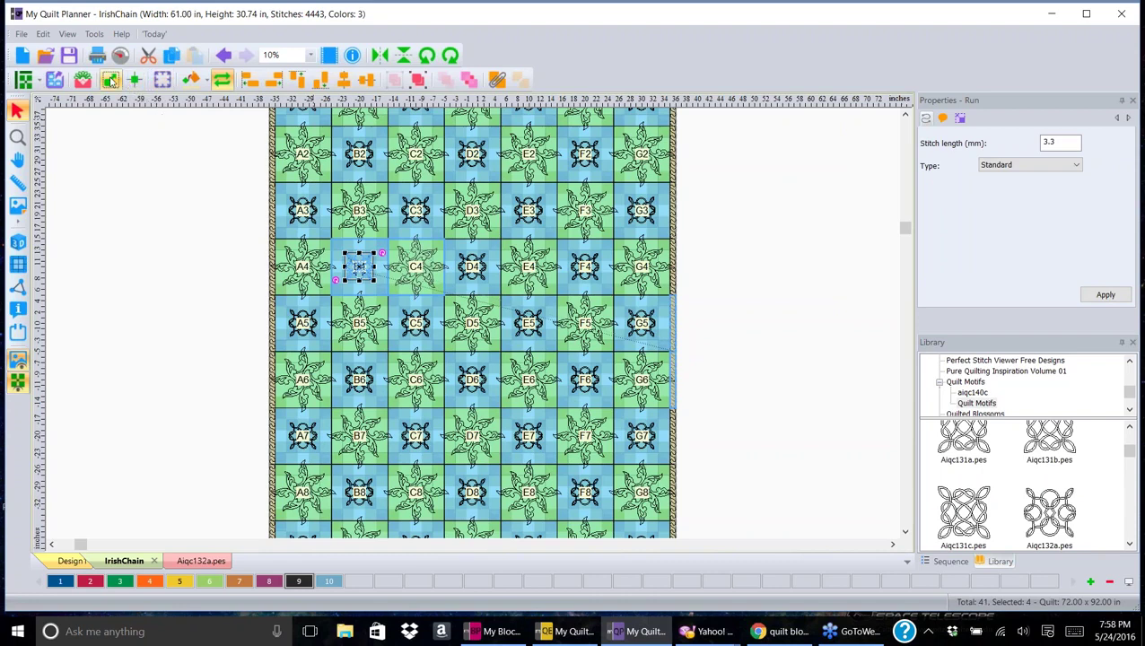
click(768, 277)
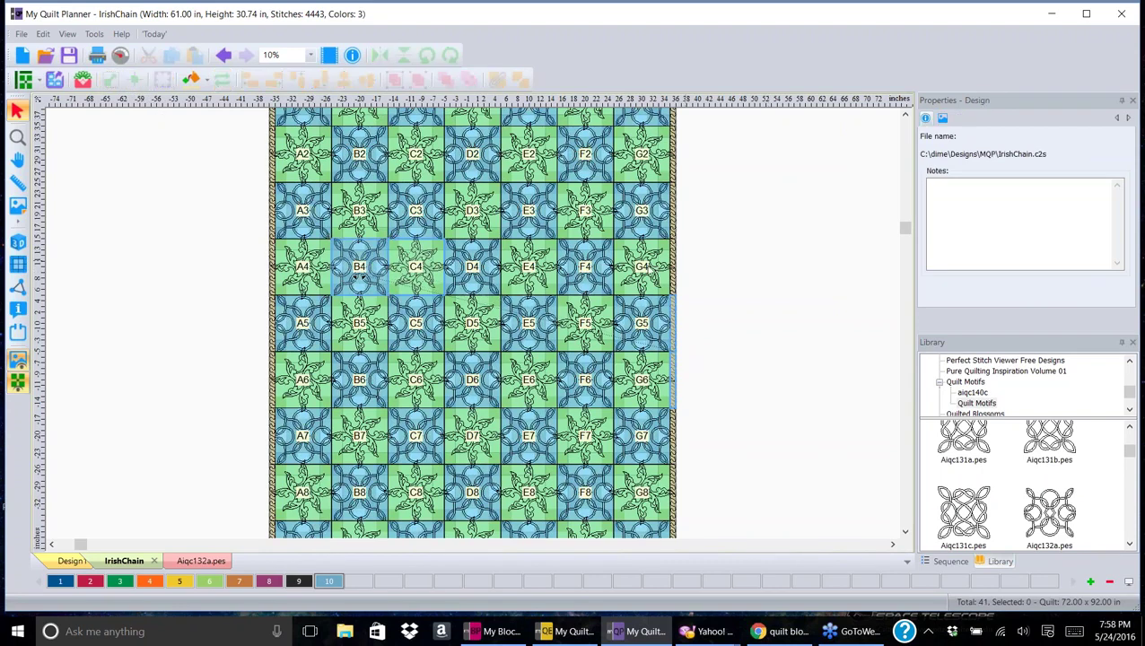
- Shrink the leaf design in block C4 and center it so that it fits inside the block
click(420, 272)
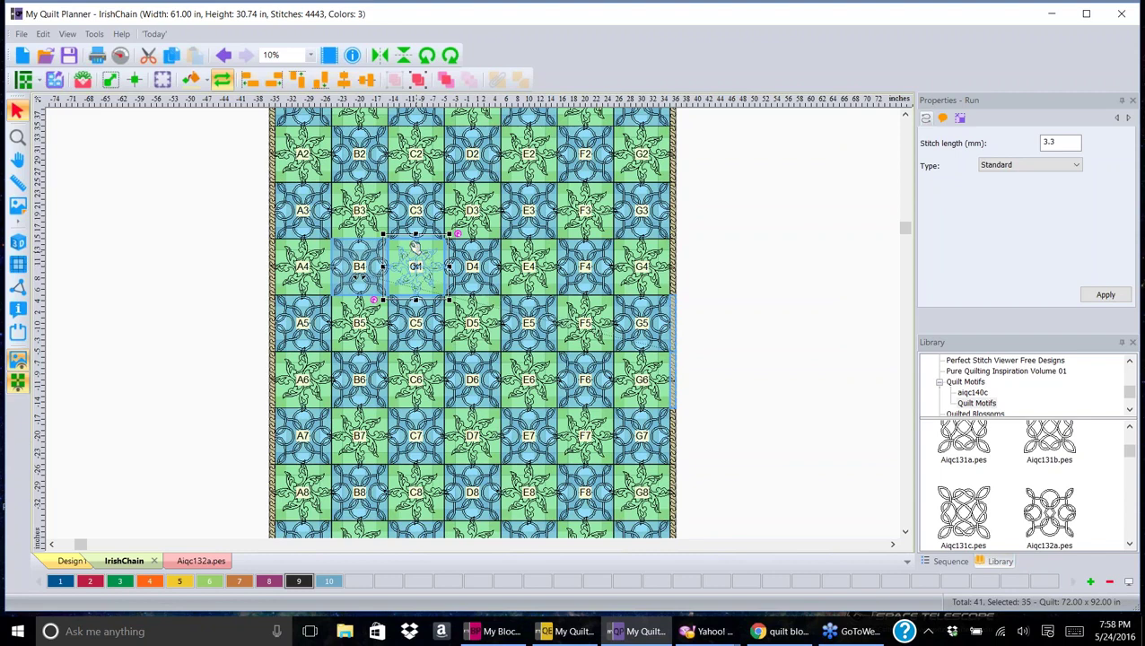
drag(457, 233, 416, 267)
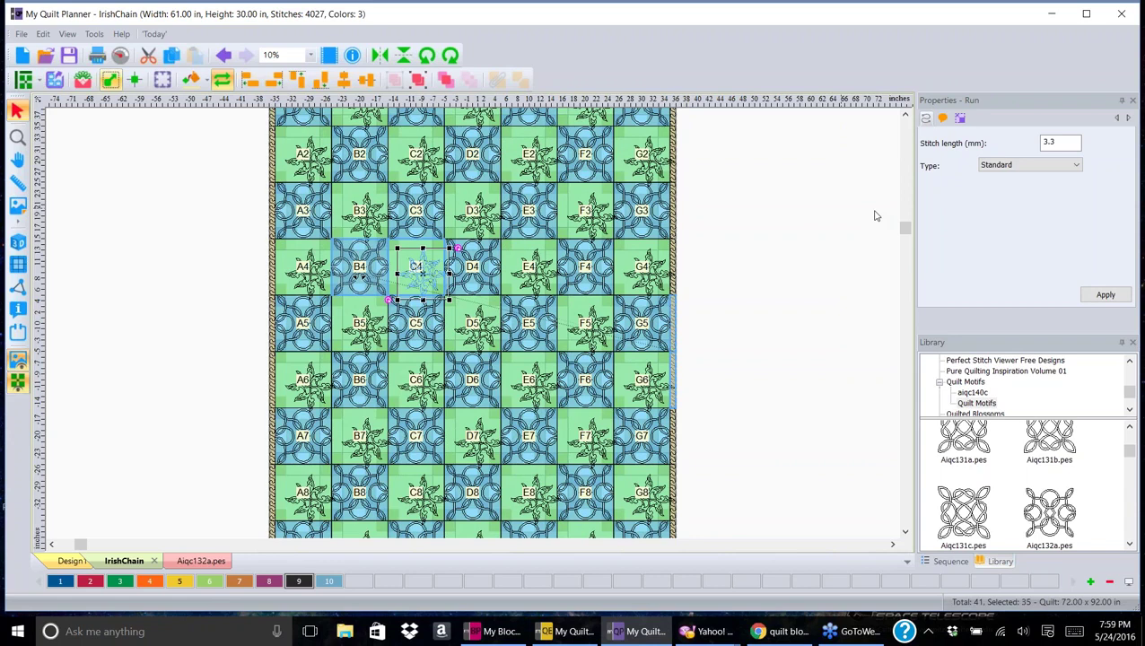
click(800, 248)
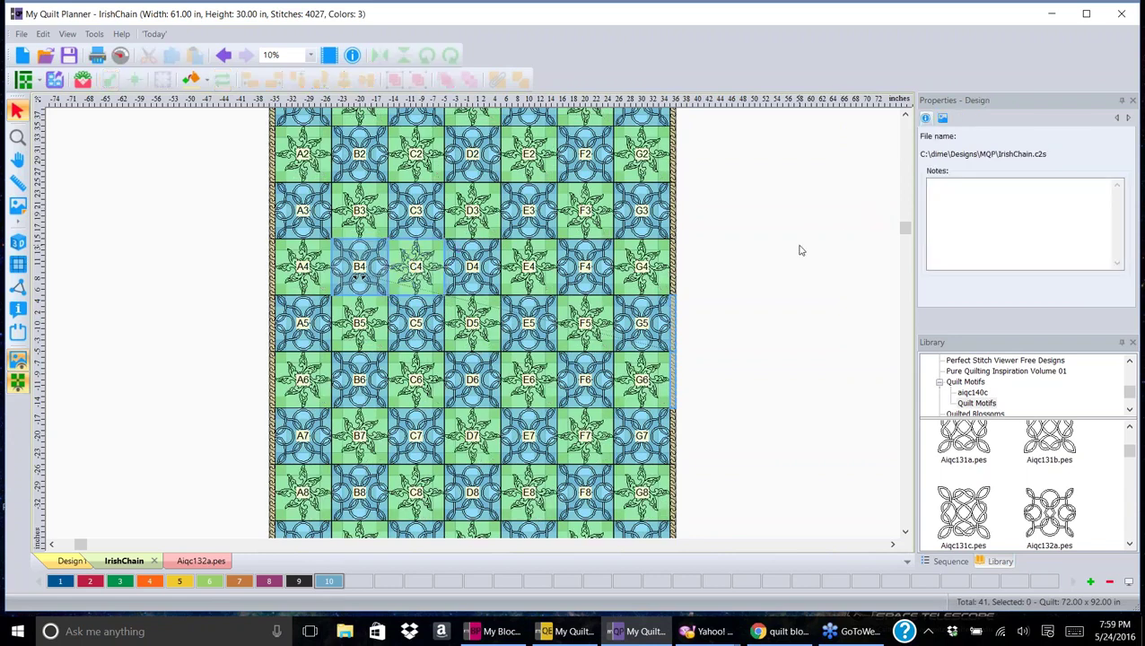
- Hide the colored block layout to view the circle motif and resized leaf design over the backdrop
click(17, 360)
click(17, 384)
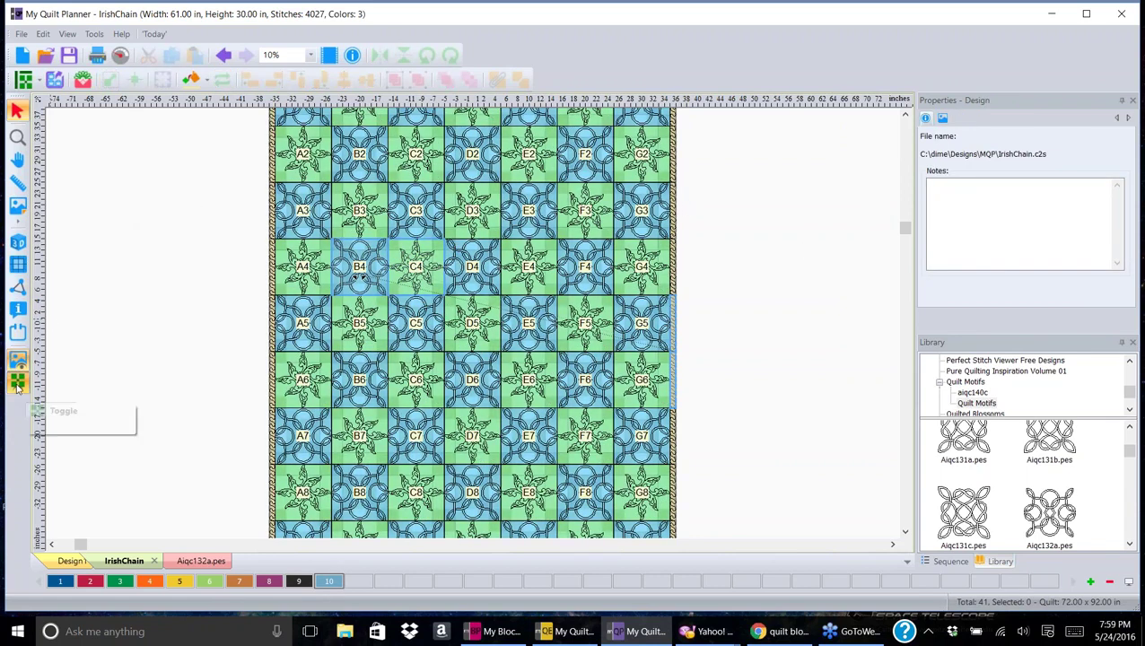
click(17, 384)
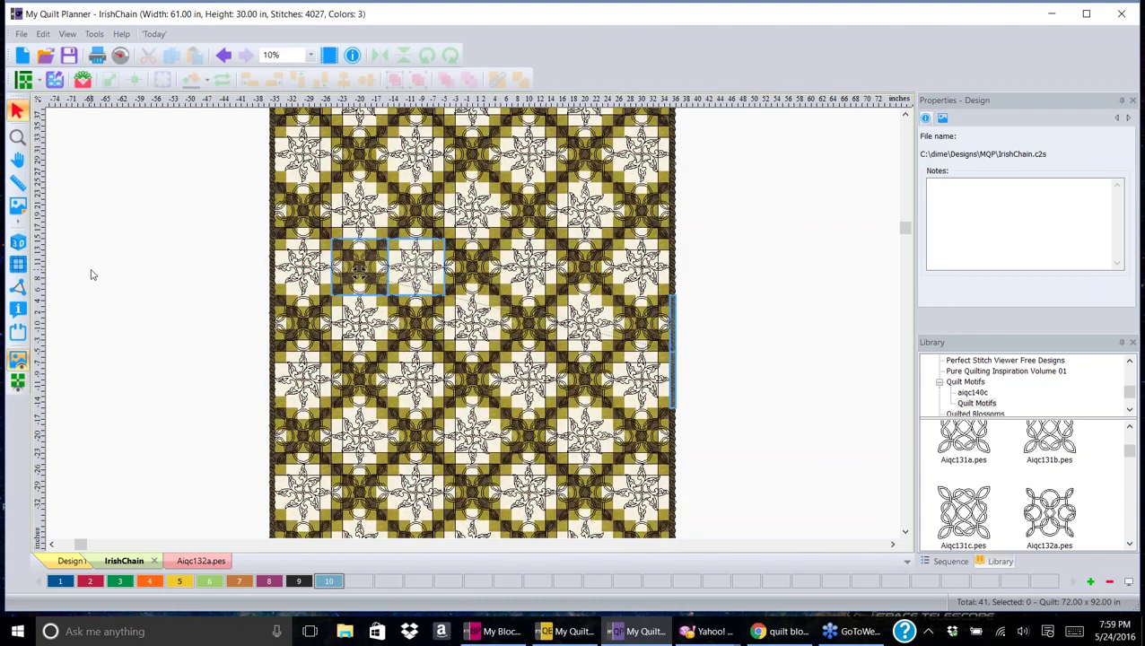